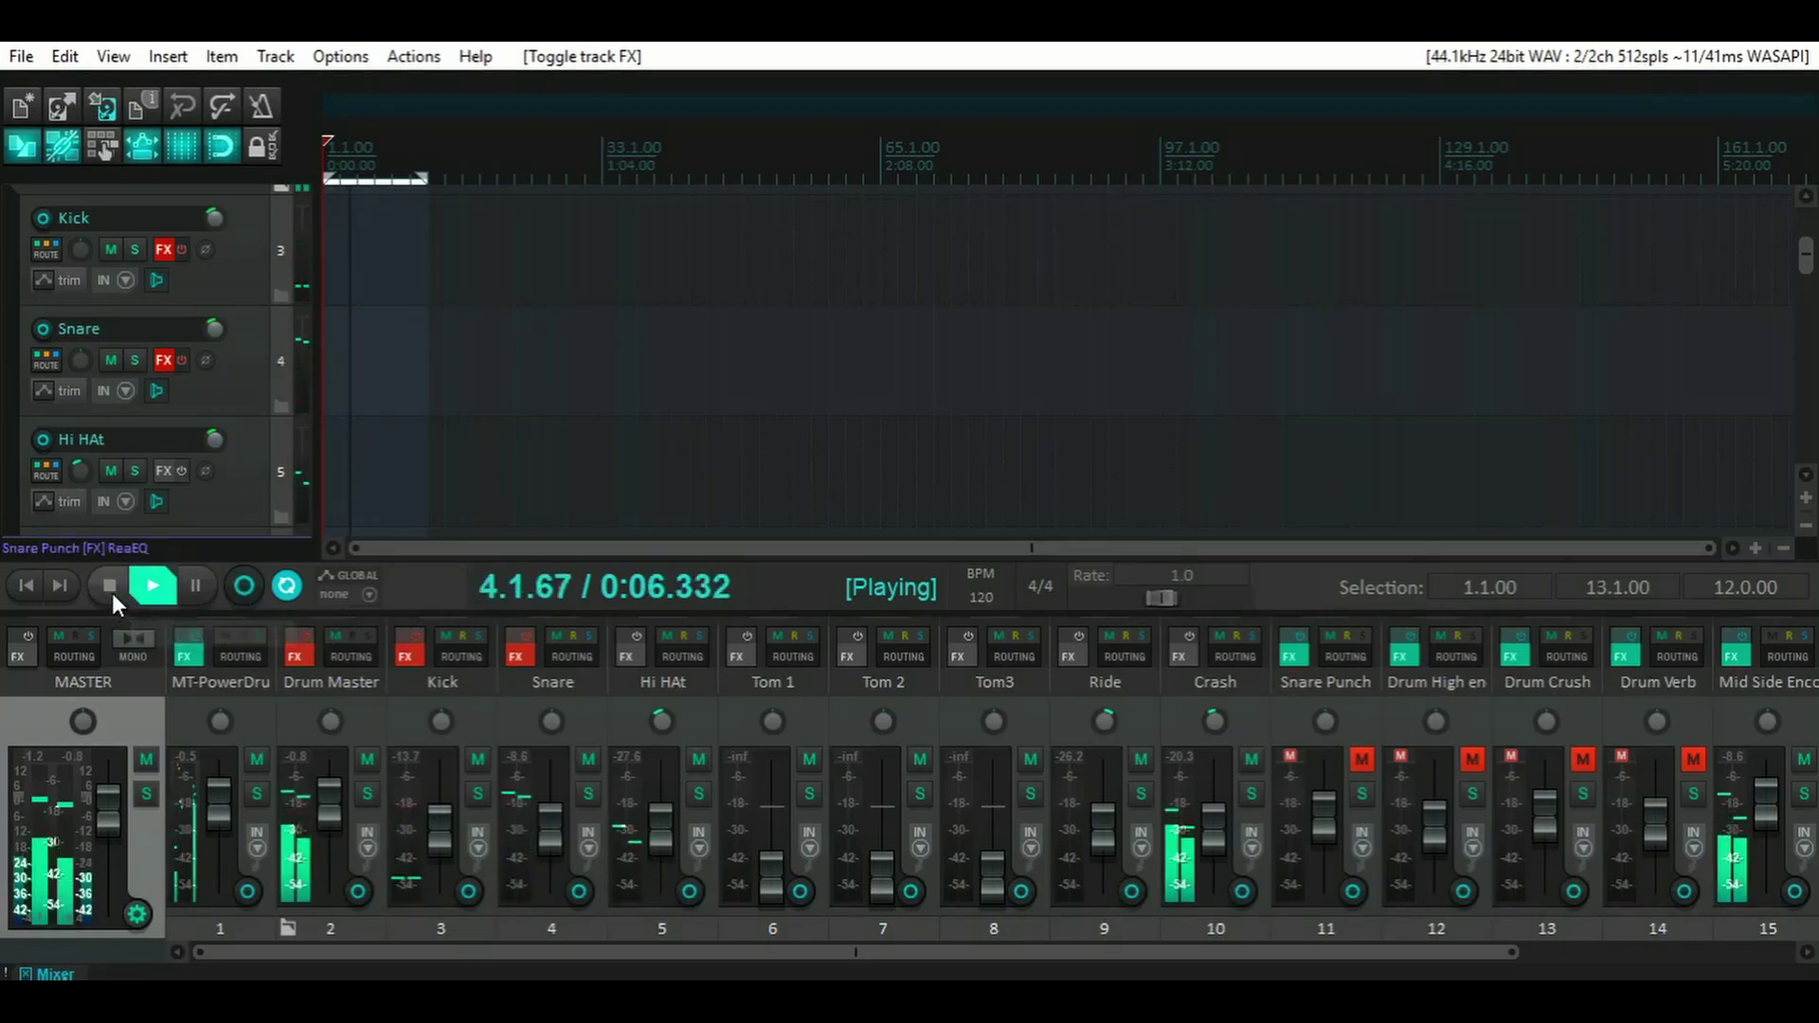
- Play the drum mix from the start with the track effects enabled and the parallel tracks unmuted, stopping playback at the end
left_click(112, 587)
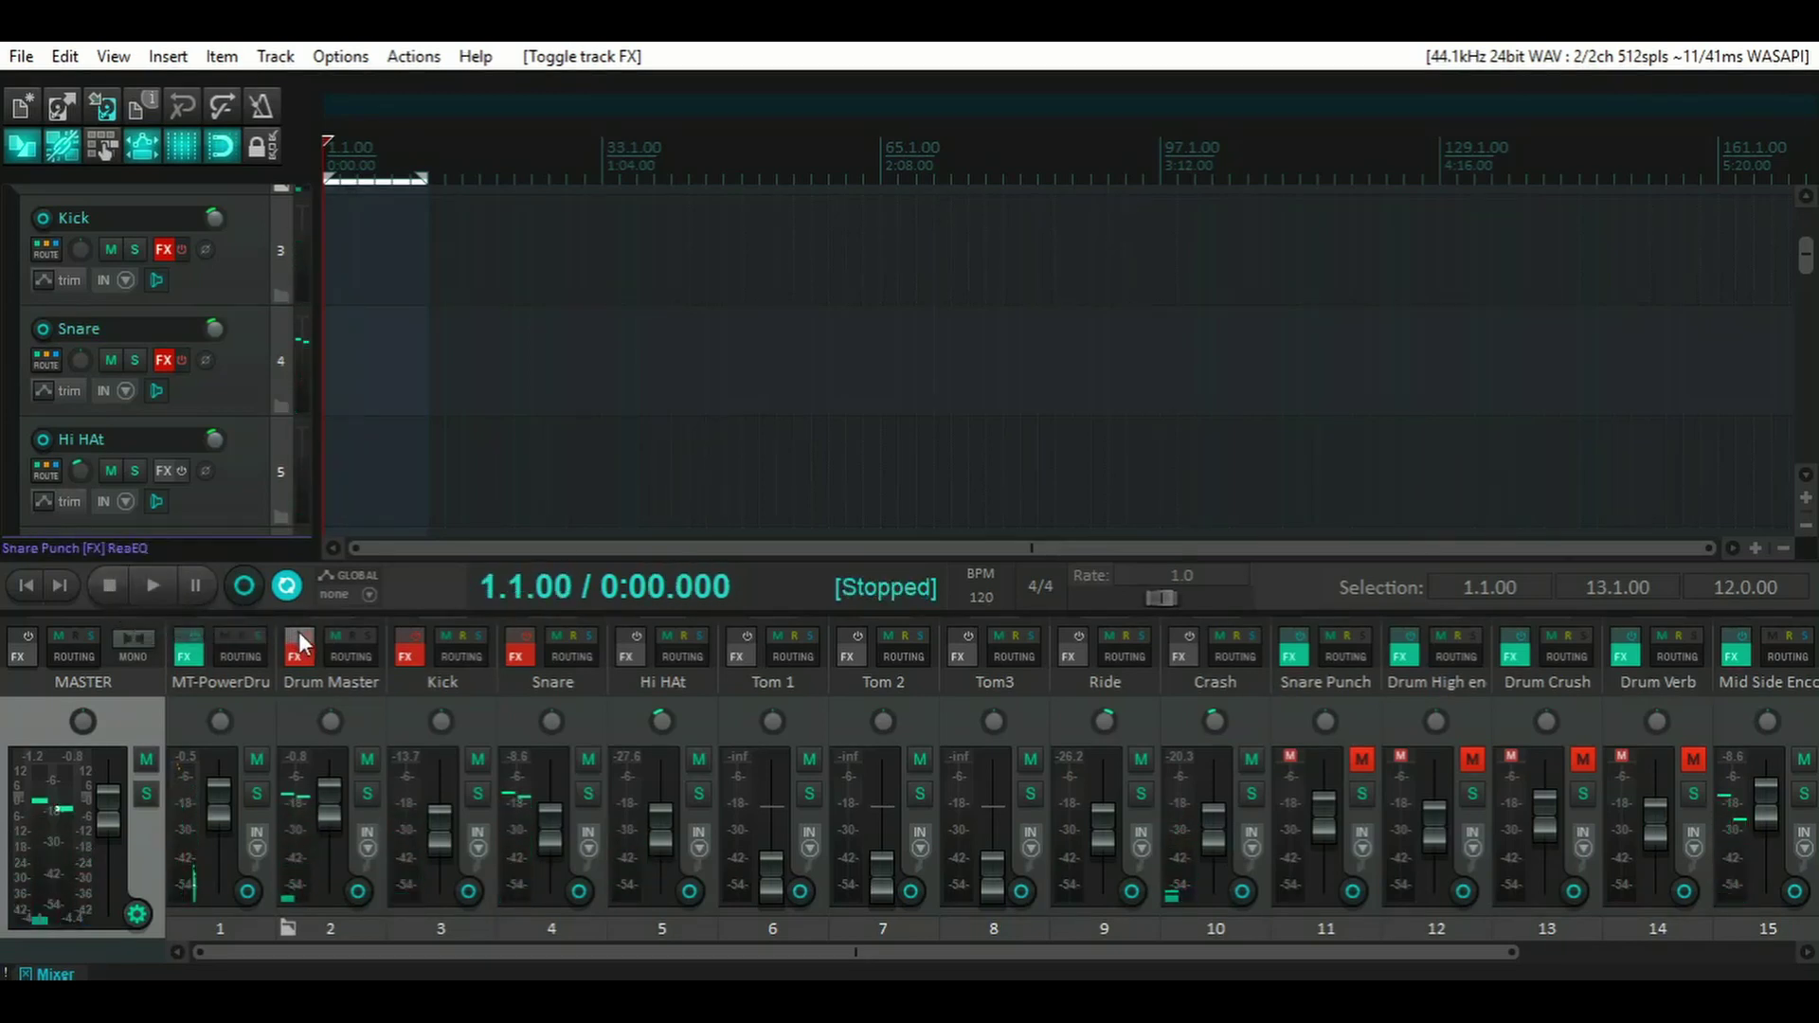
left_click(166, 589)
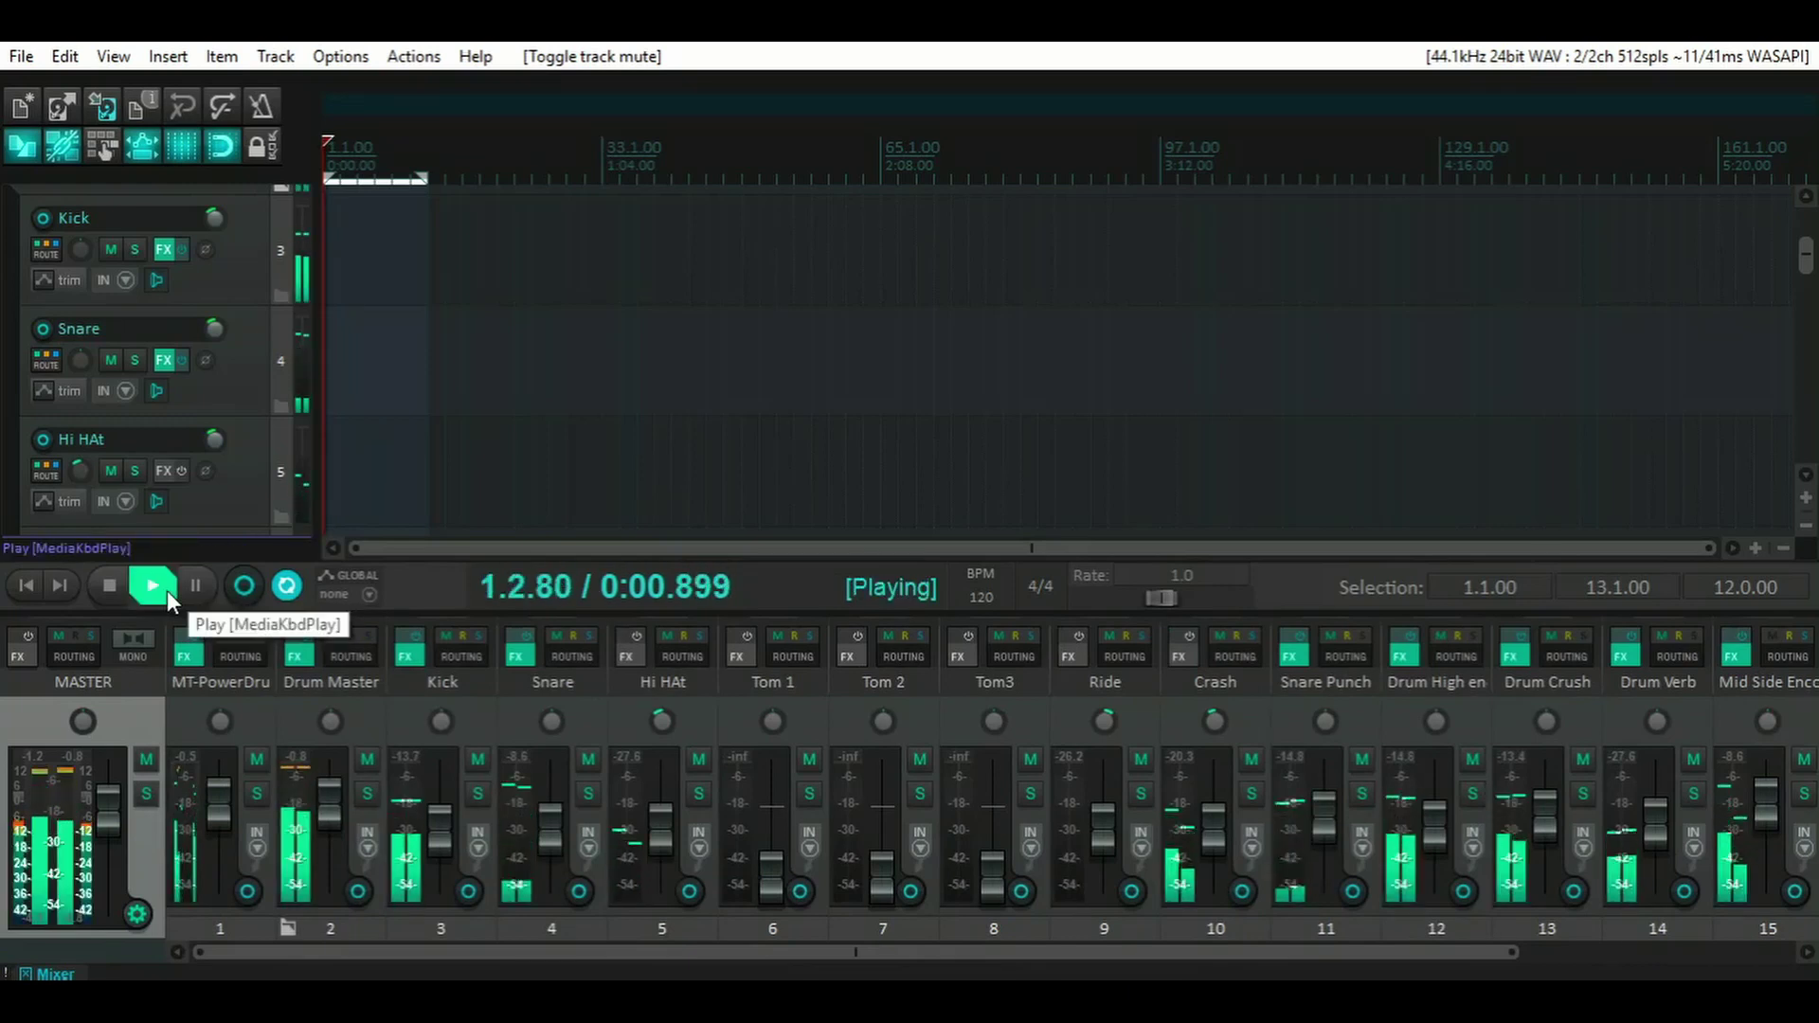
left_click(108, 593)
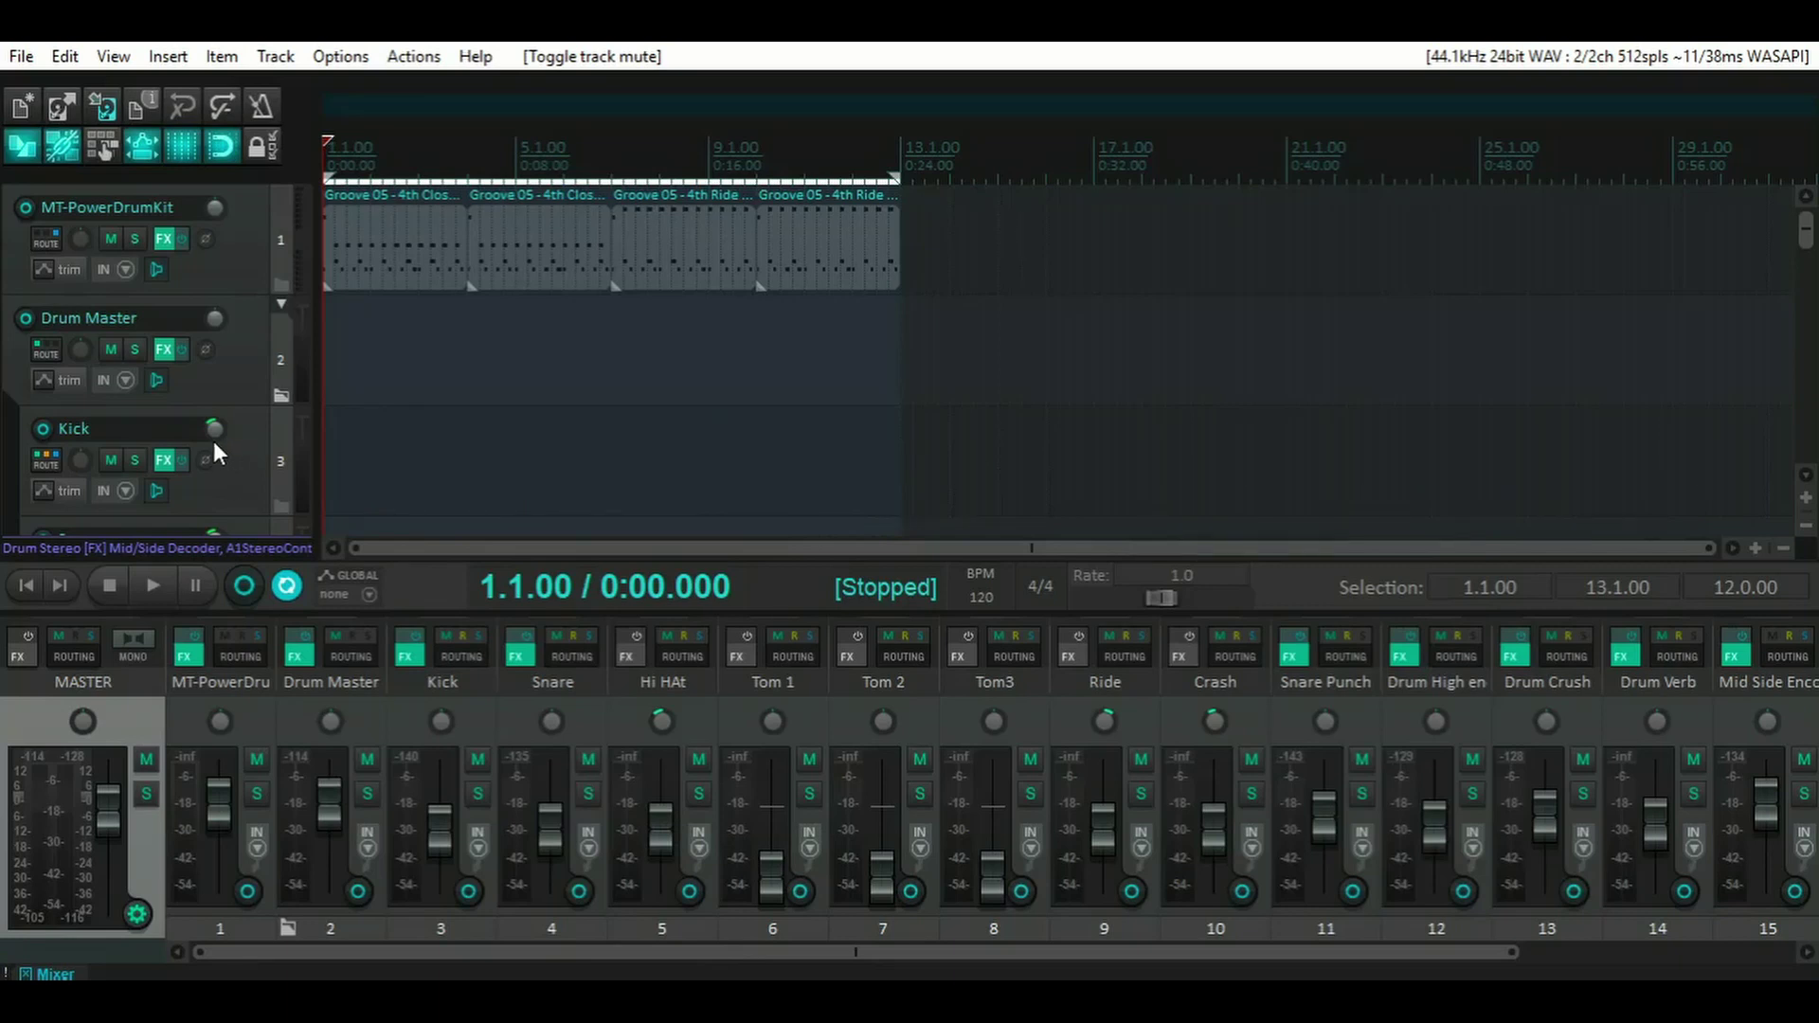
- Look through the track list from the MT-PowerDrumKit track down through the individual drum tracks to Crash
mouse_move(213, 440)
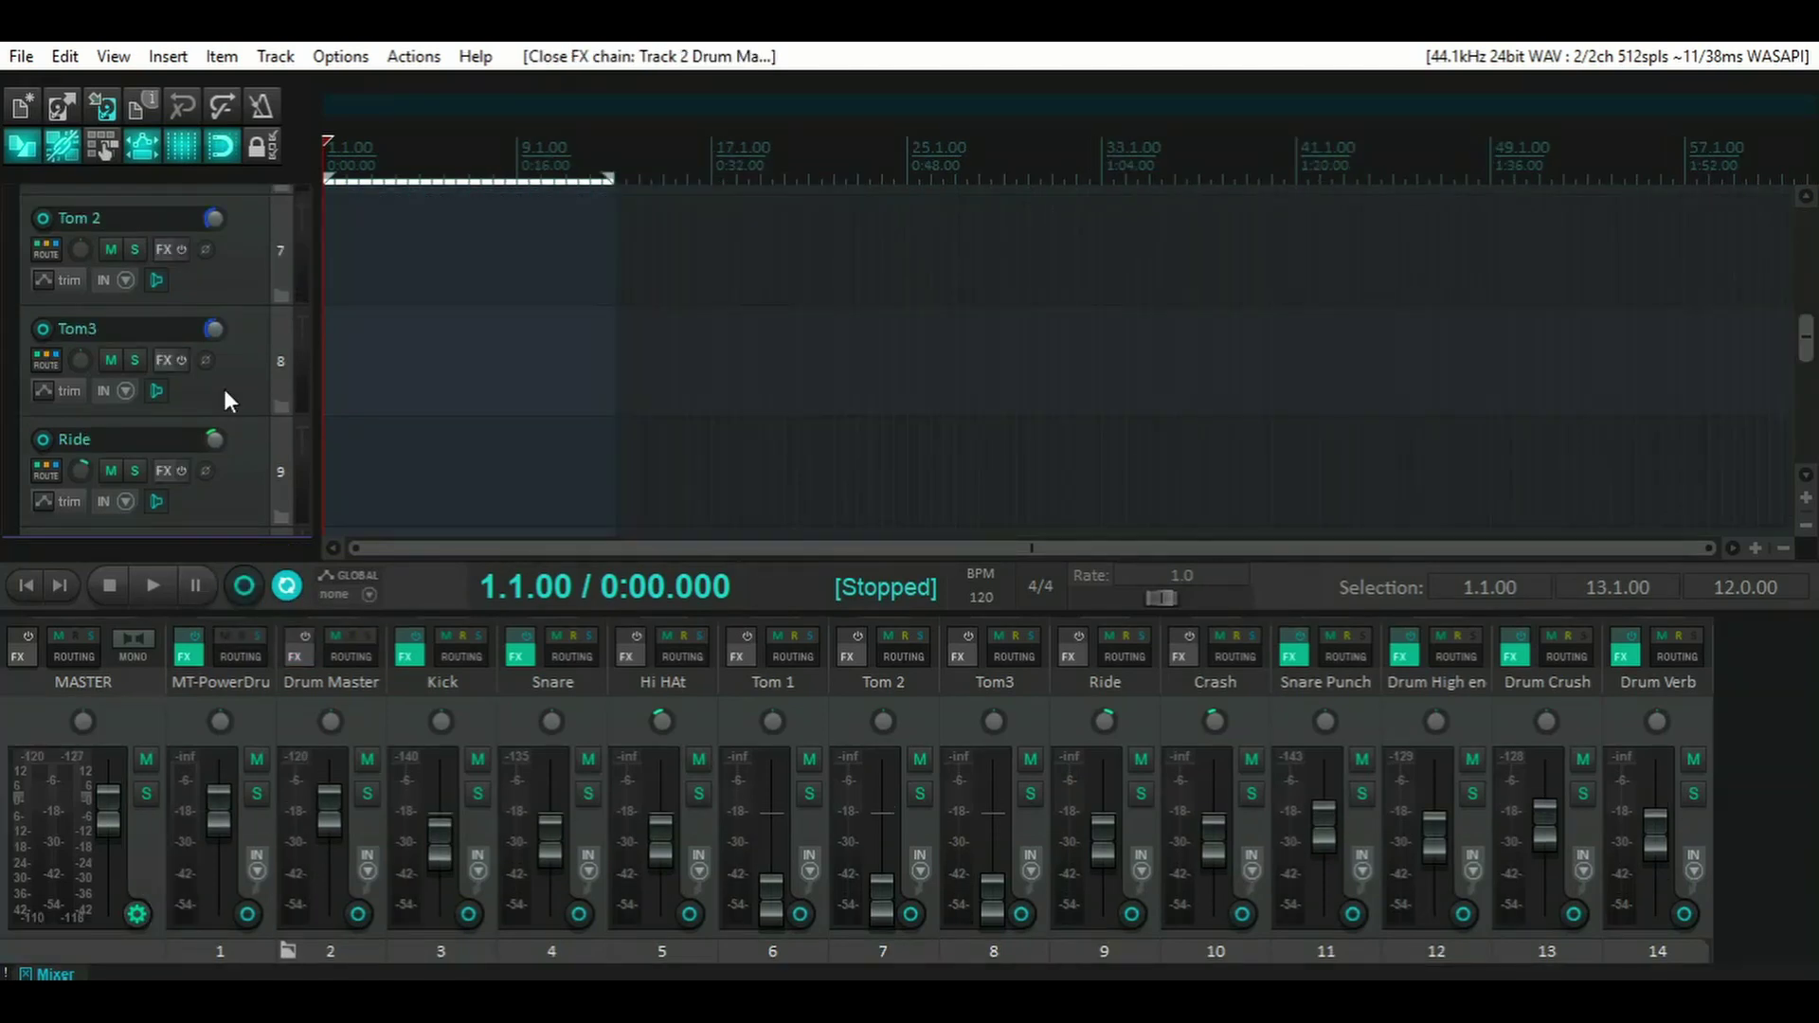
scroll(223, 388, "up", 5)
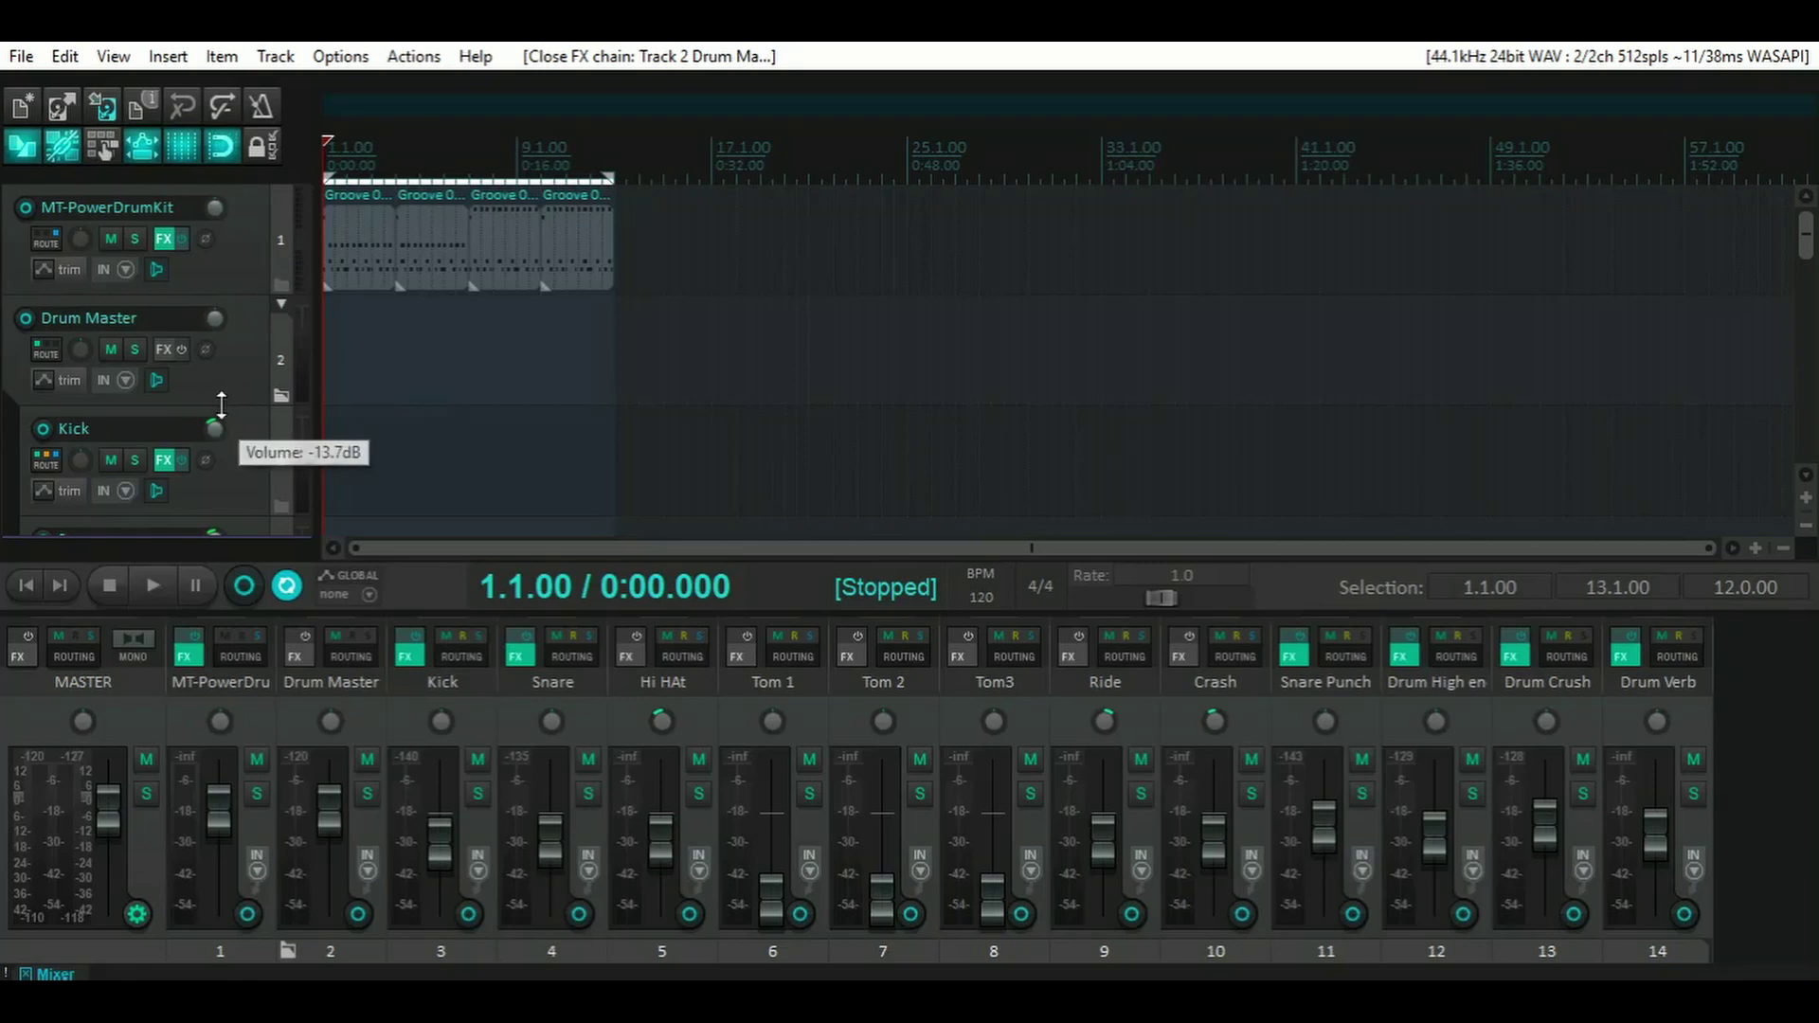
scroll(221, 406, "down", 5)
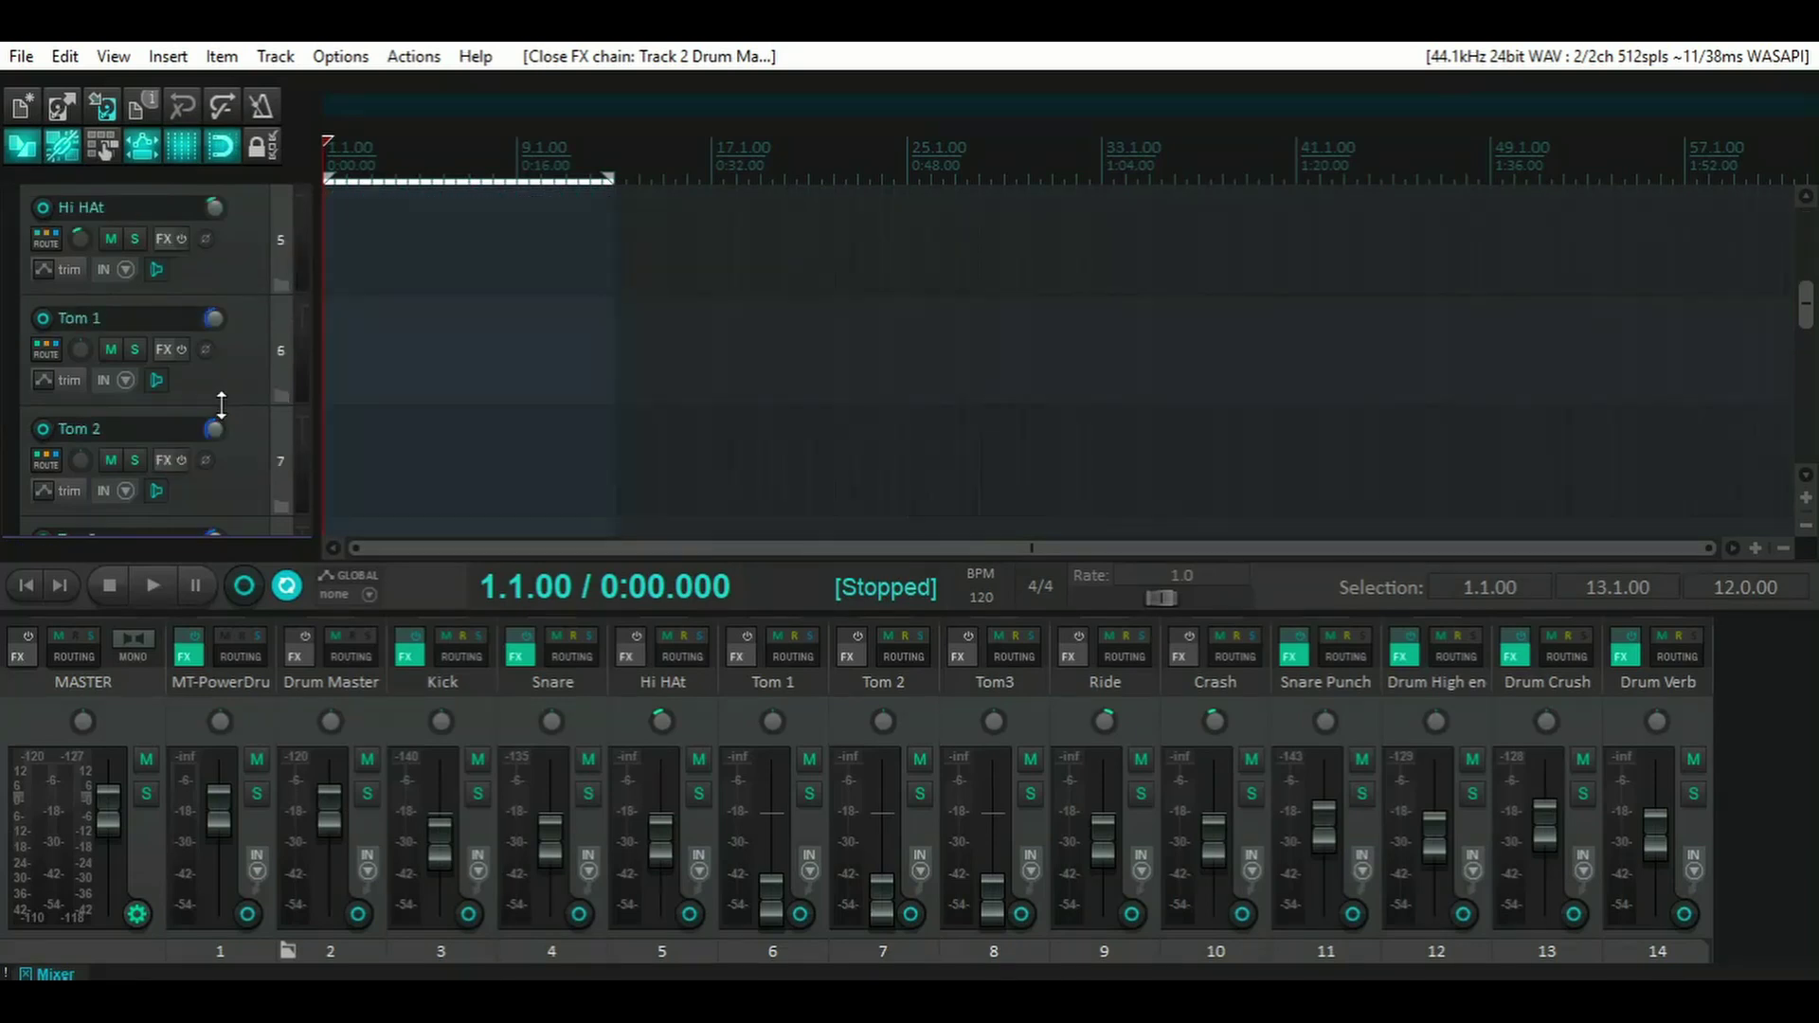
scroll(221, 405, "up", 5)
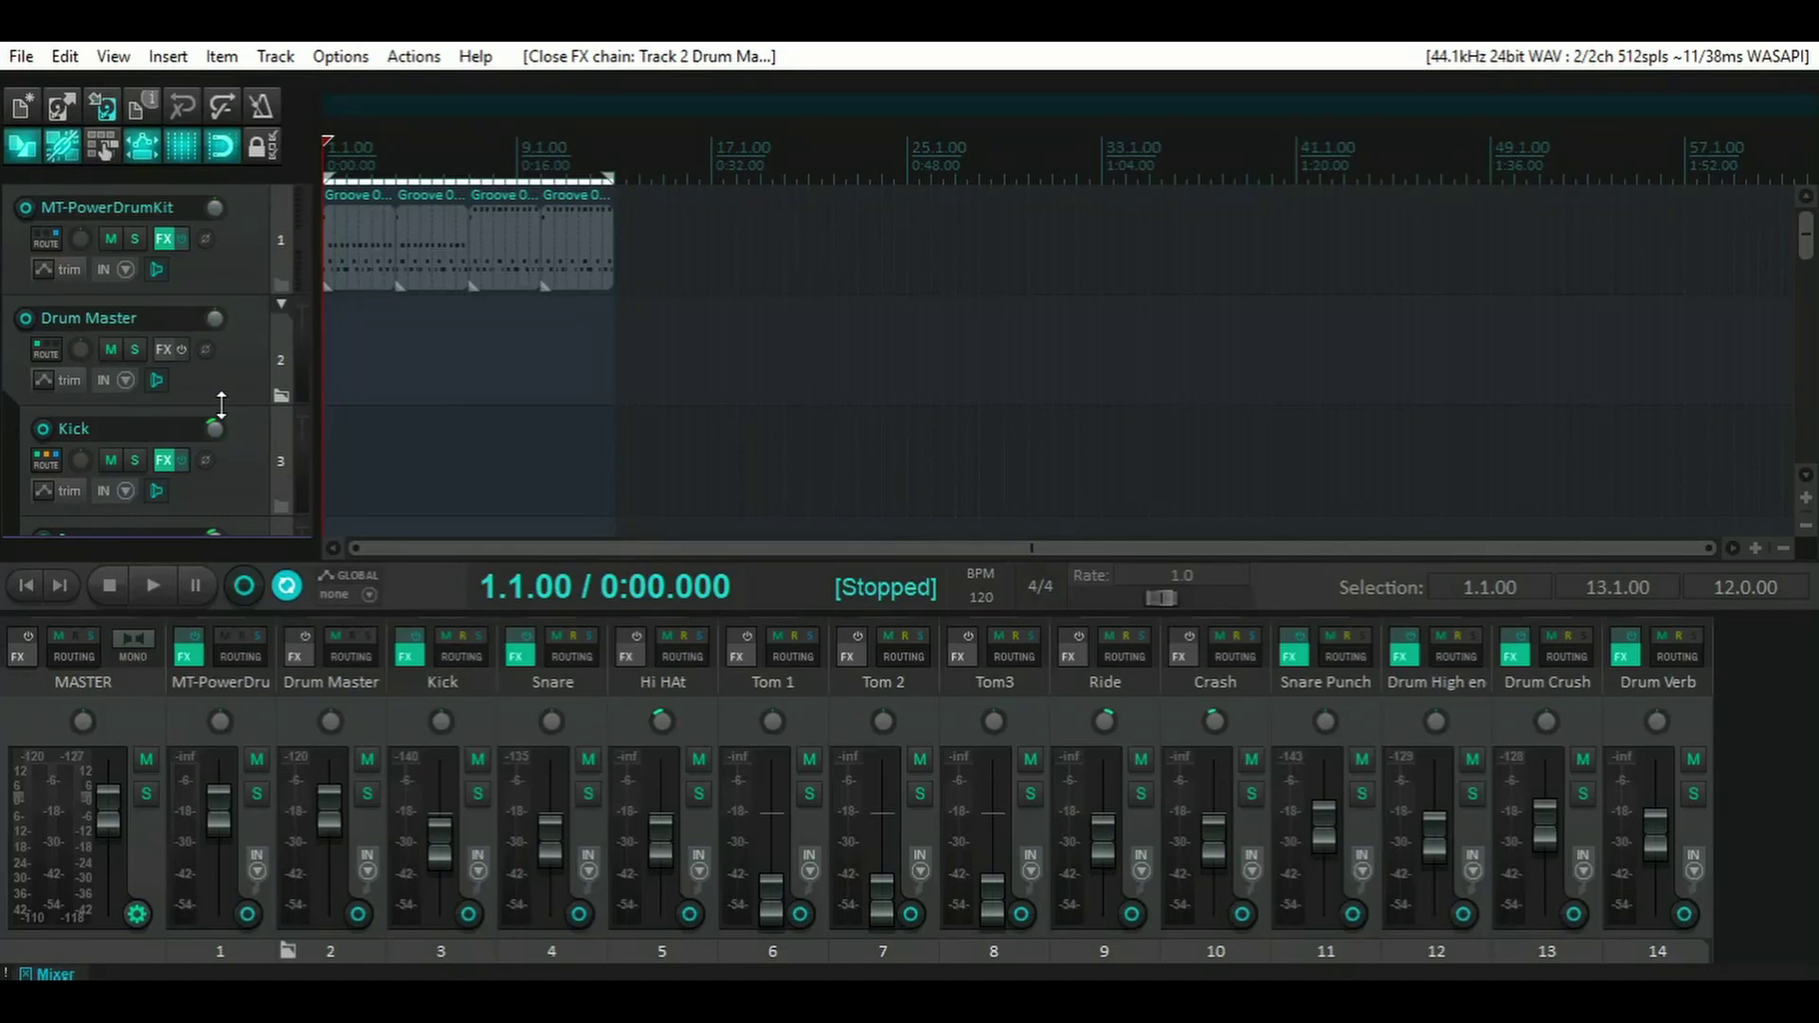
scroll(221, 405, "down", 2)
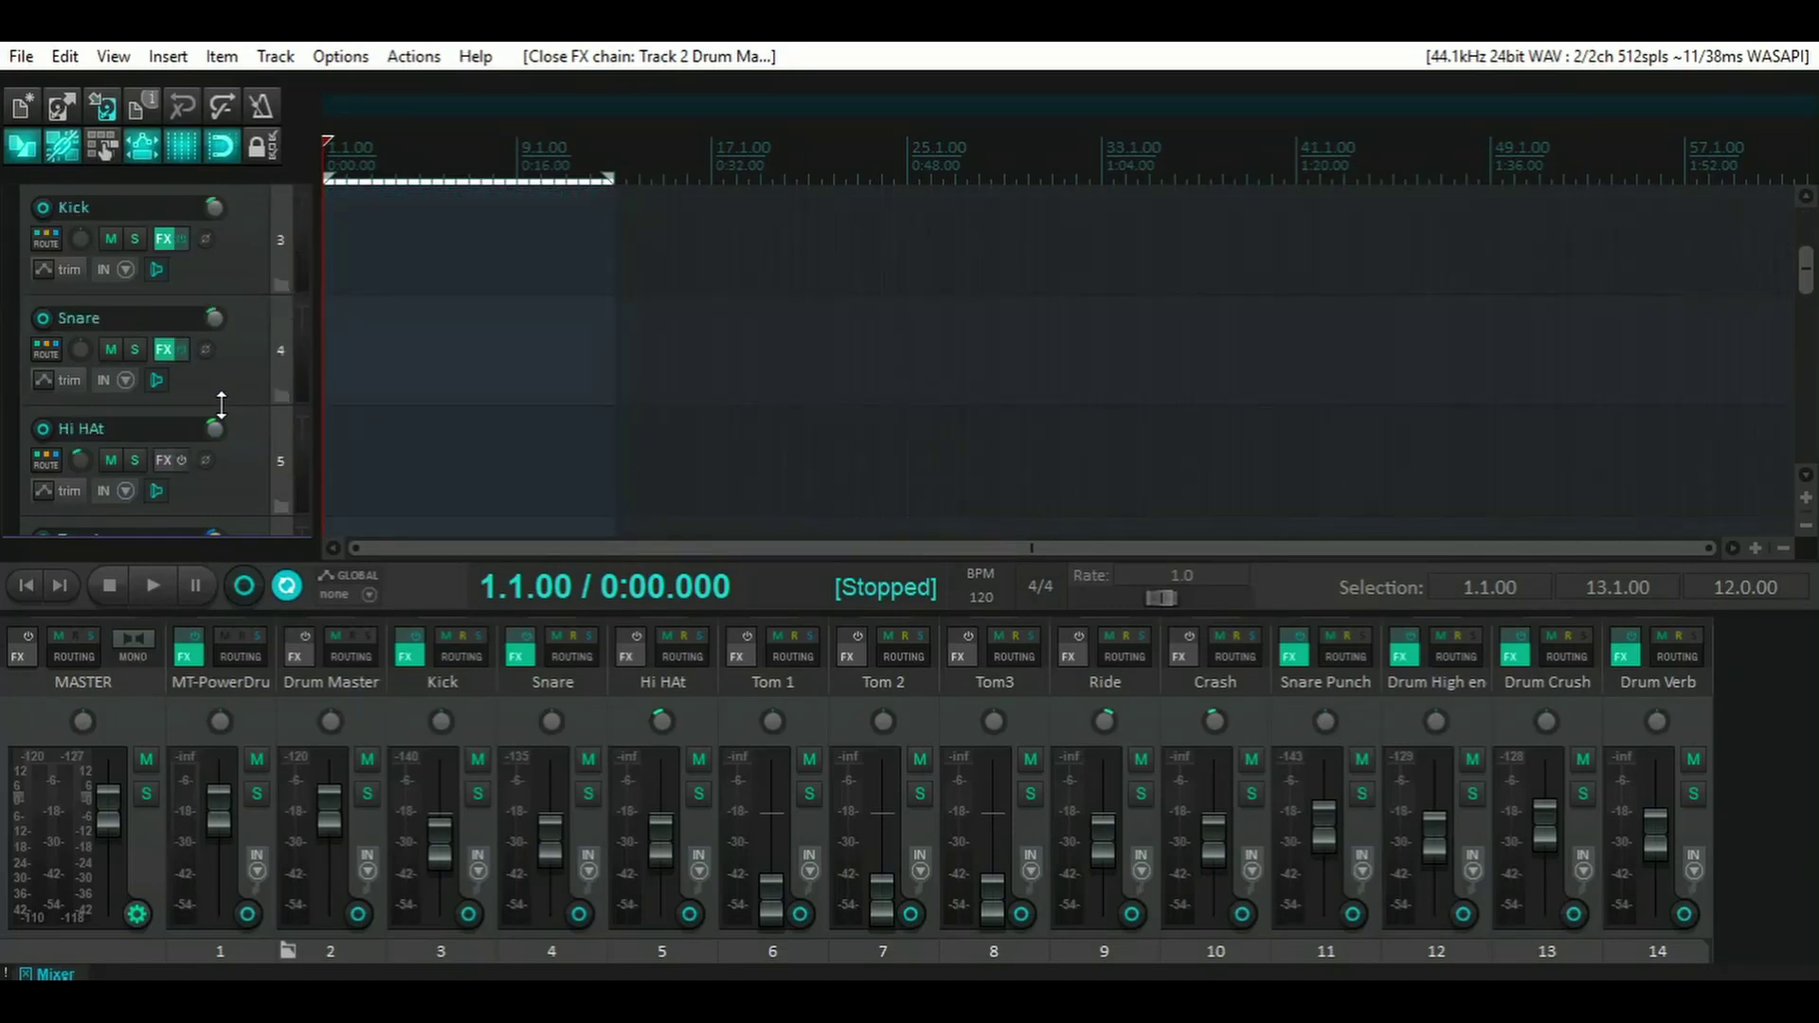
scroll(221, 406, "down", 1)
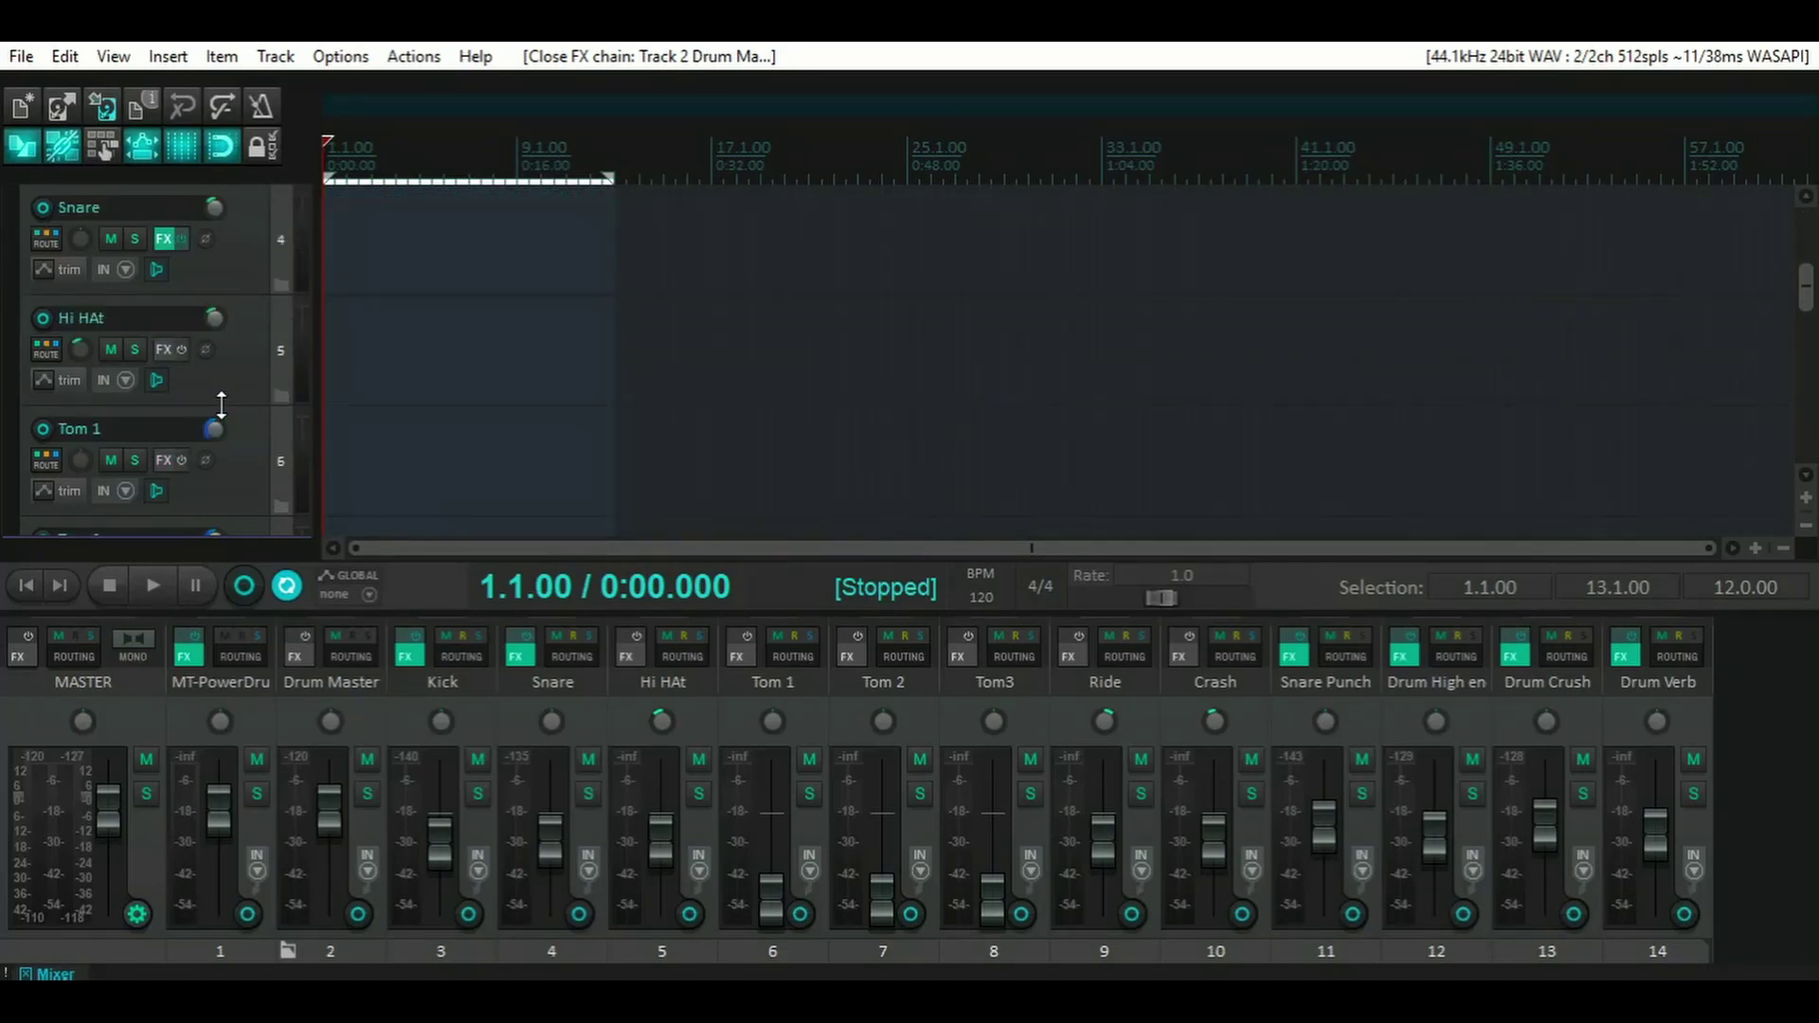
scroll(221, 405, "down", 3)
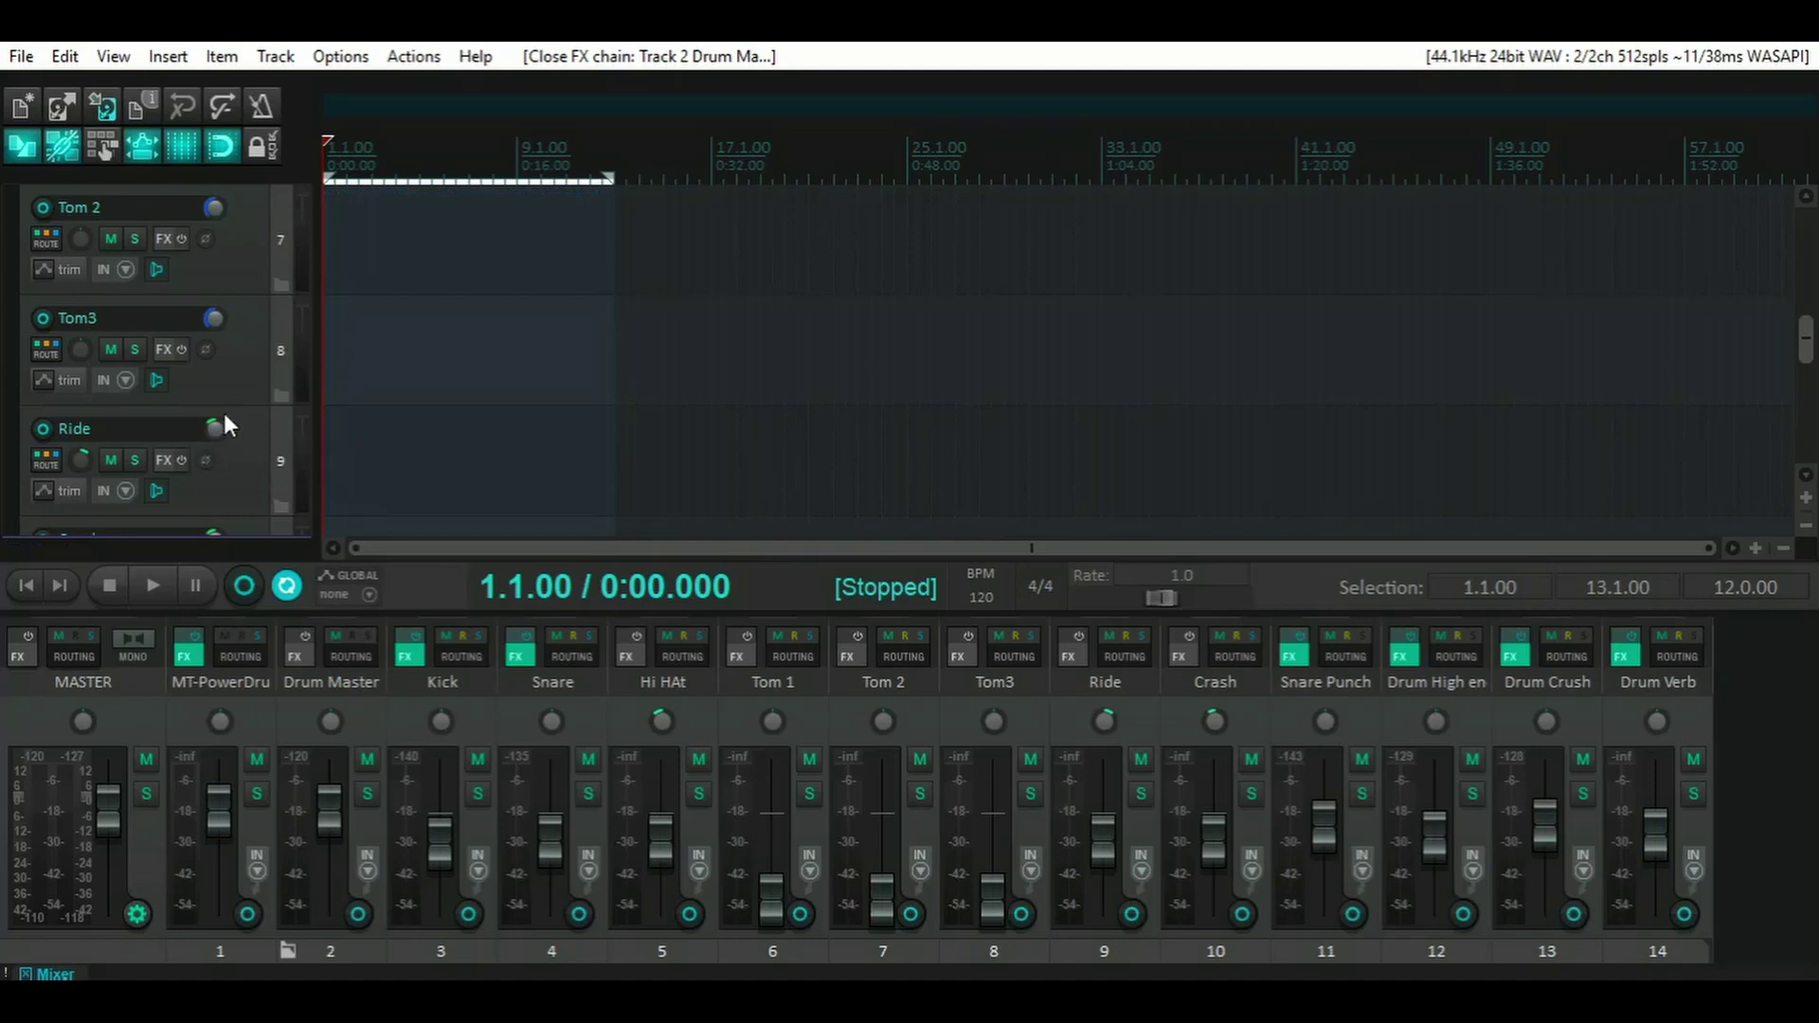
scroll(223, 413, "down", 1)
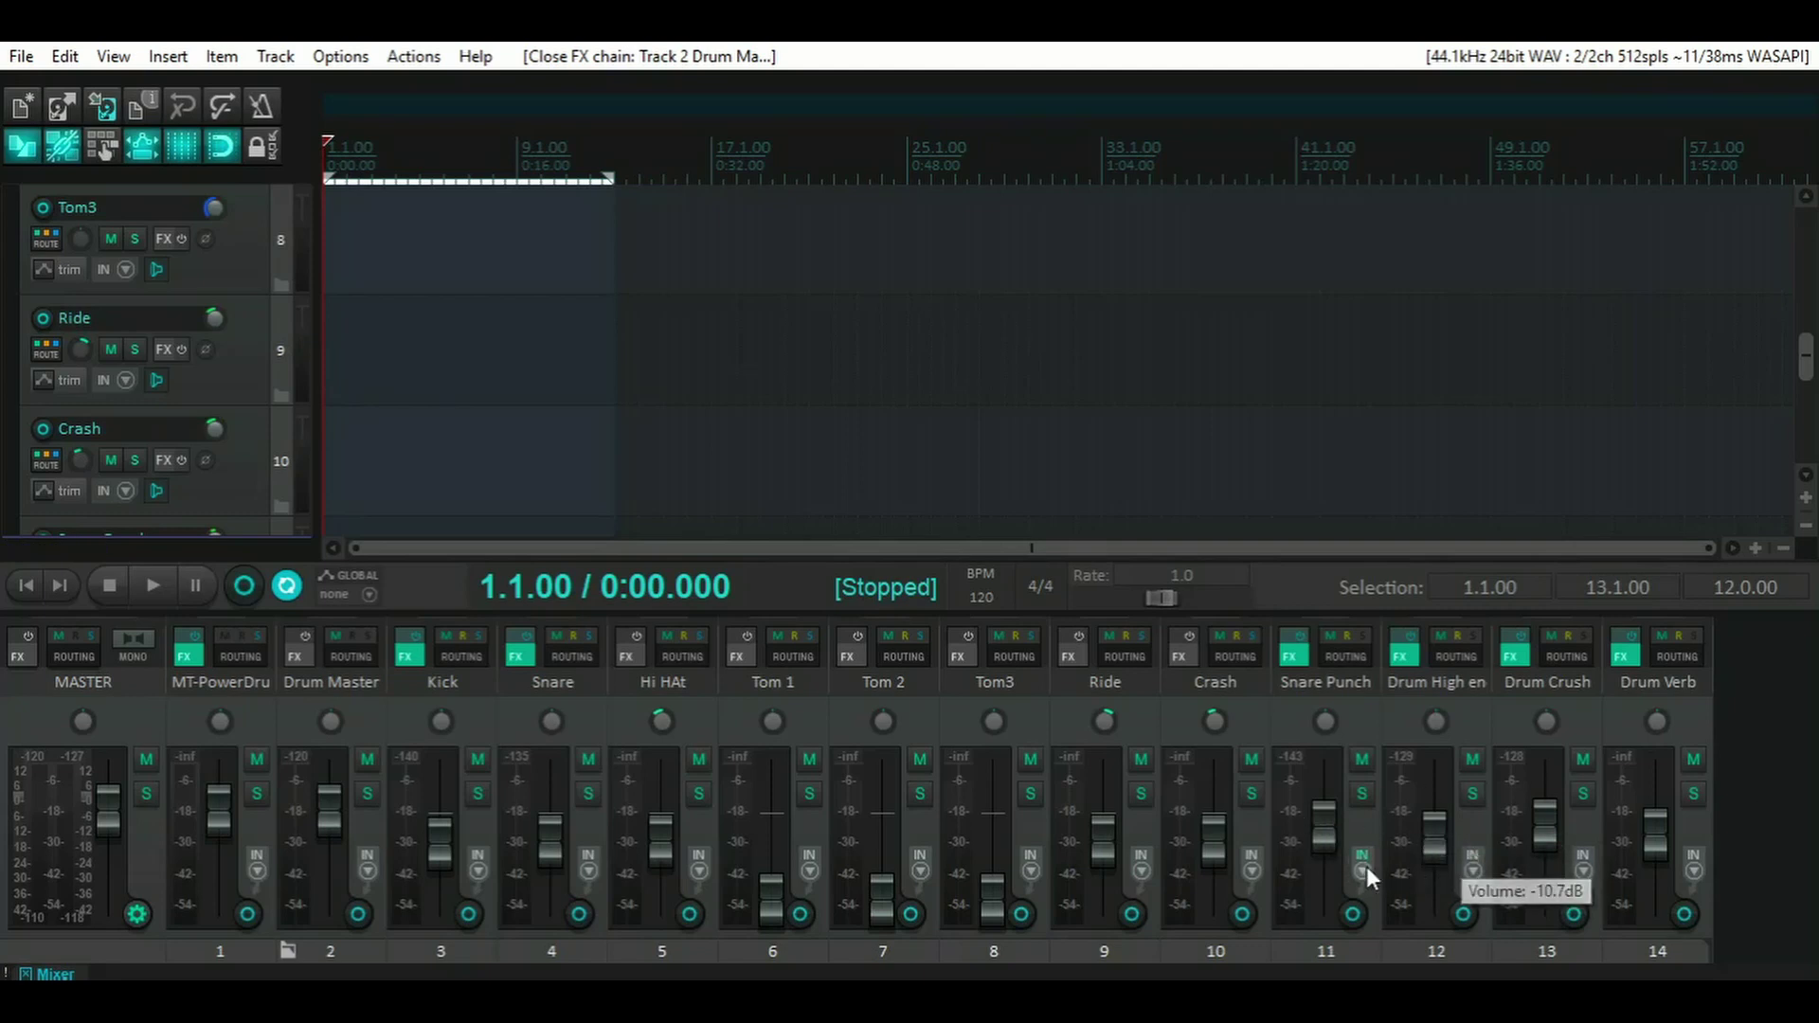
- Review the Kick track's effects chain and the Drum Verb track's receives in its routing settings
left_click(409, 664)
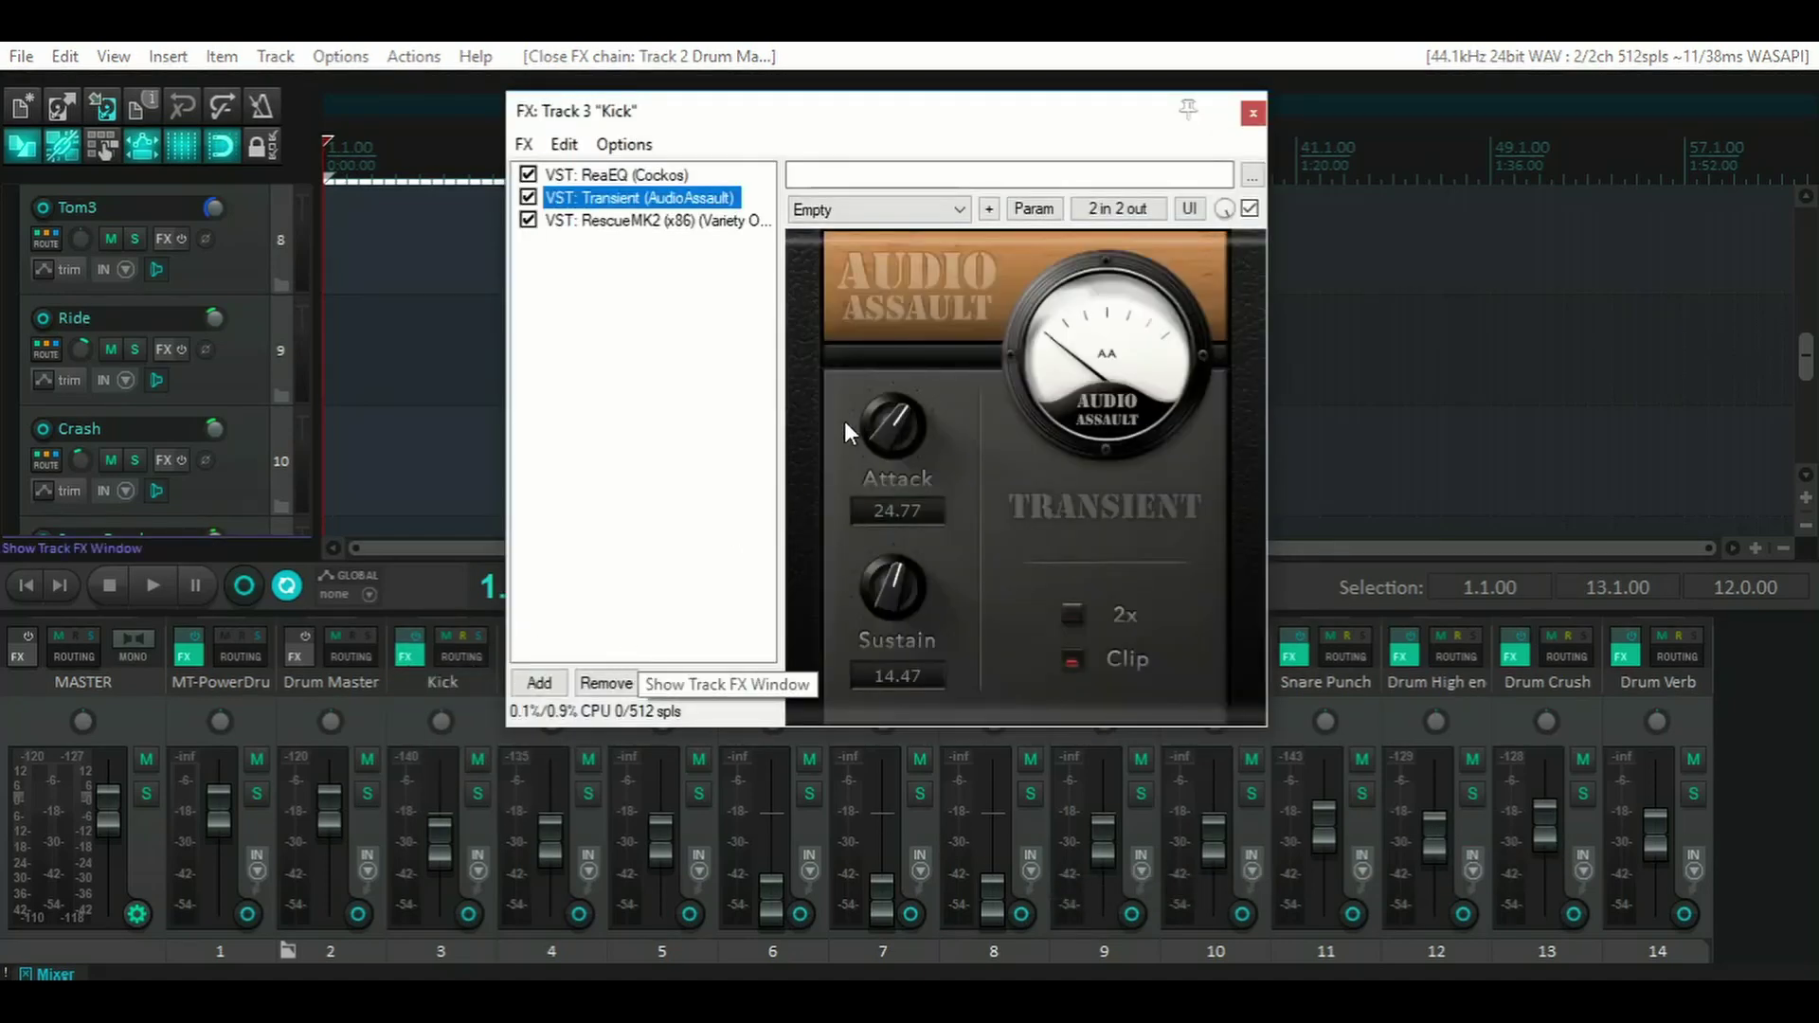
left_click(1253, 112)
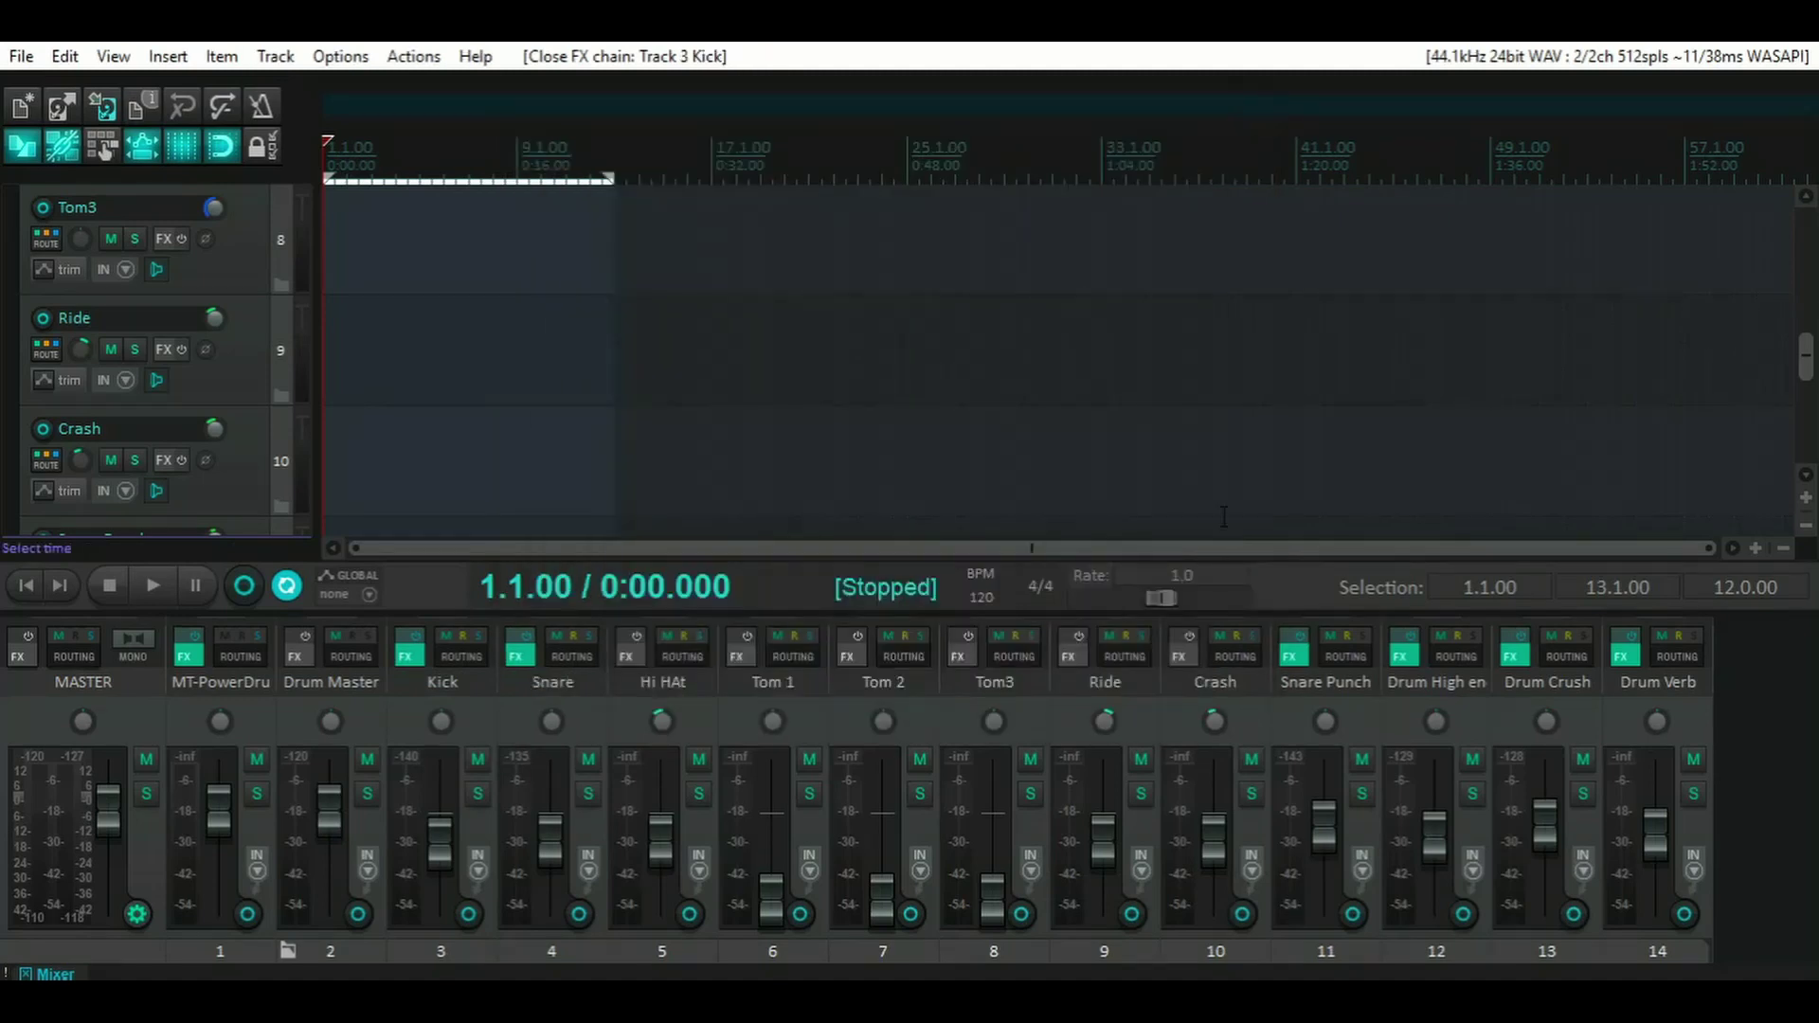
left_click(1665, 655)
left_click_drag(1421, 202, 1018, 208)
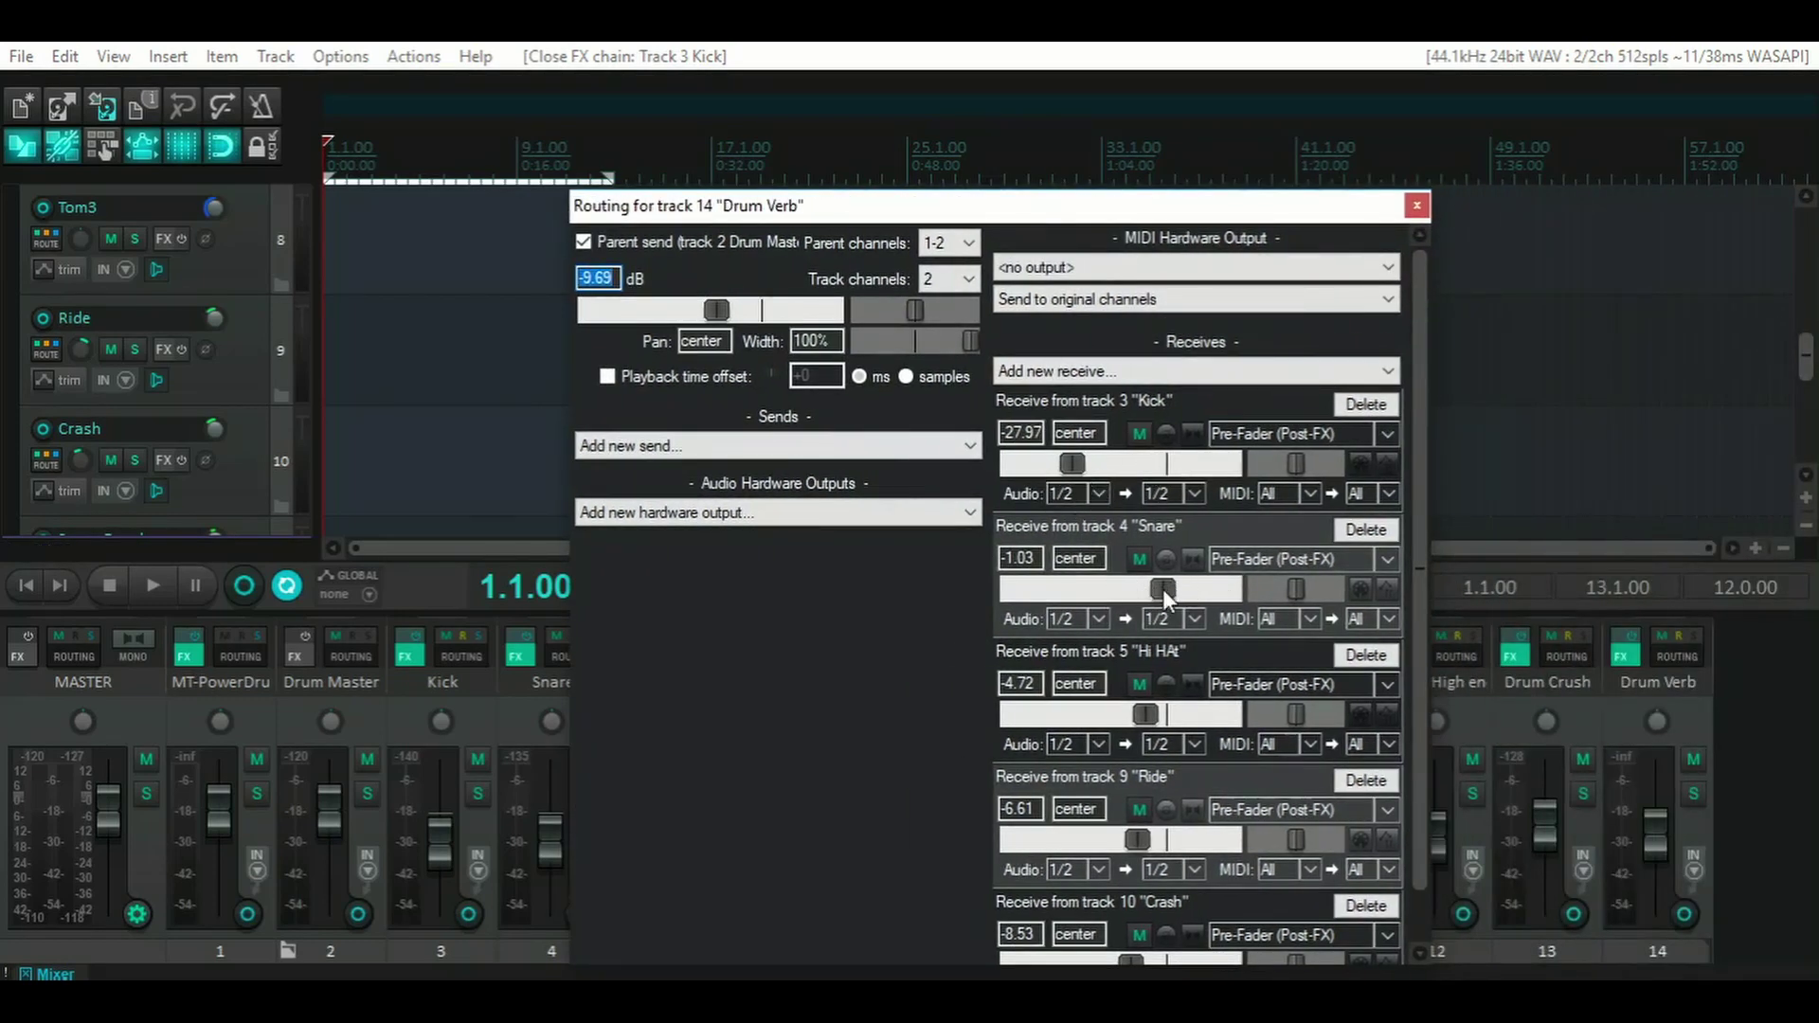
left_click(1416, 205)
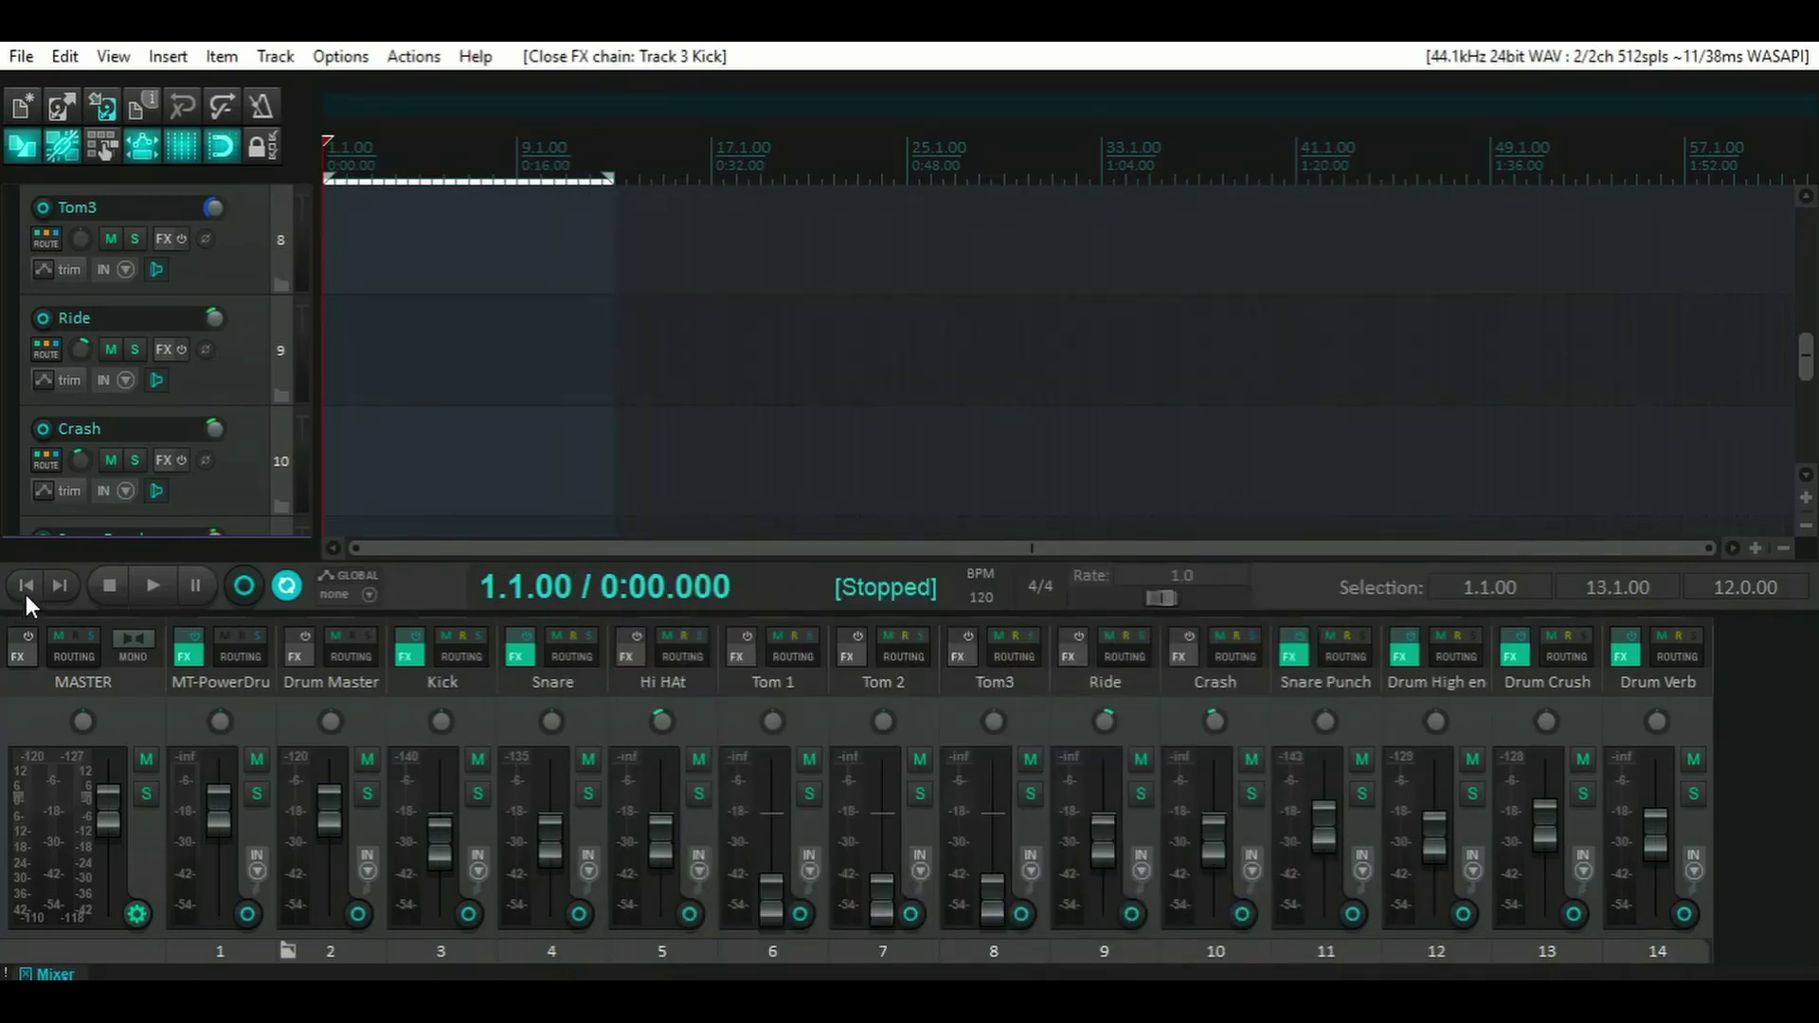
- Play the drum mix with the Kick and Snare effects and all parallel tracks active, and stop playback
left_click(150, 591)
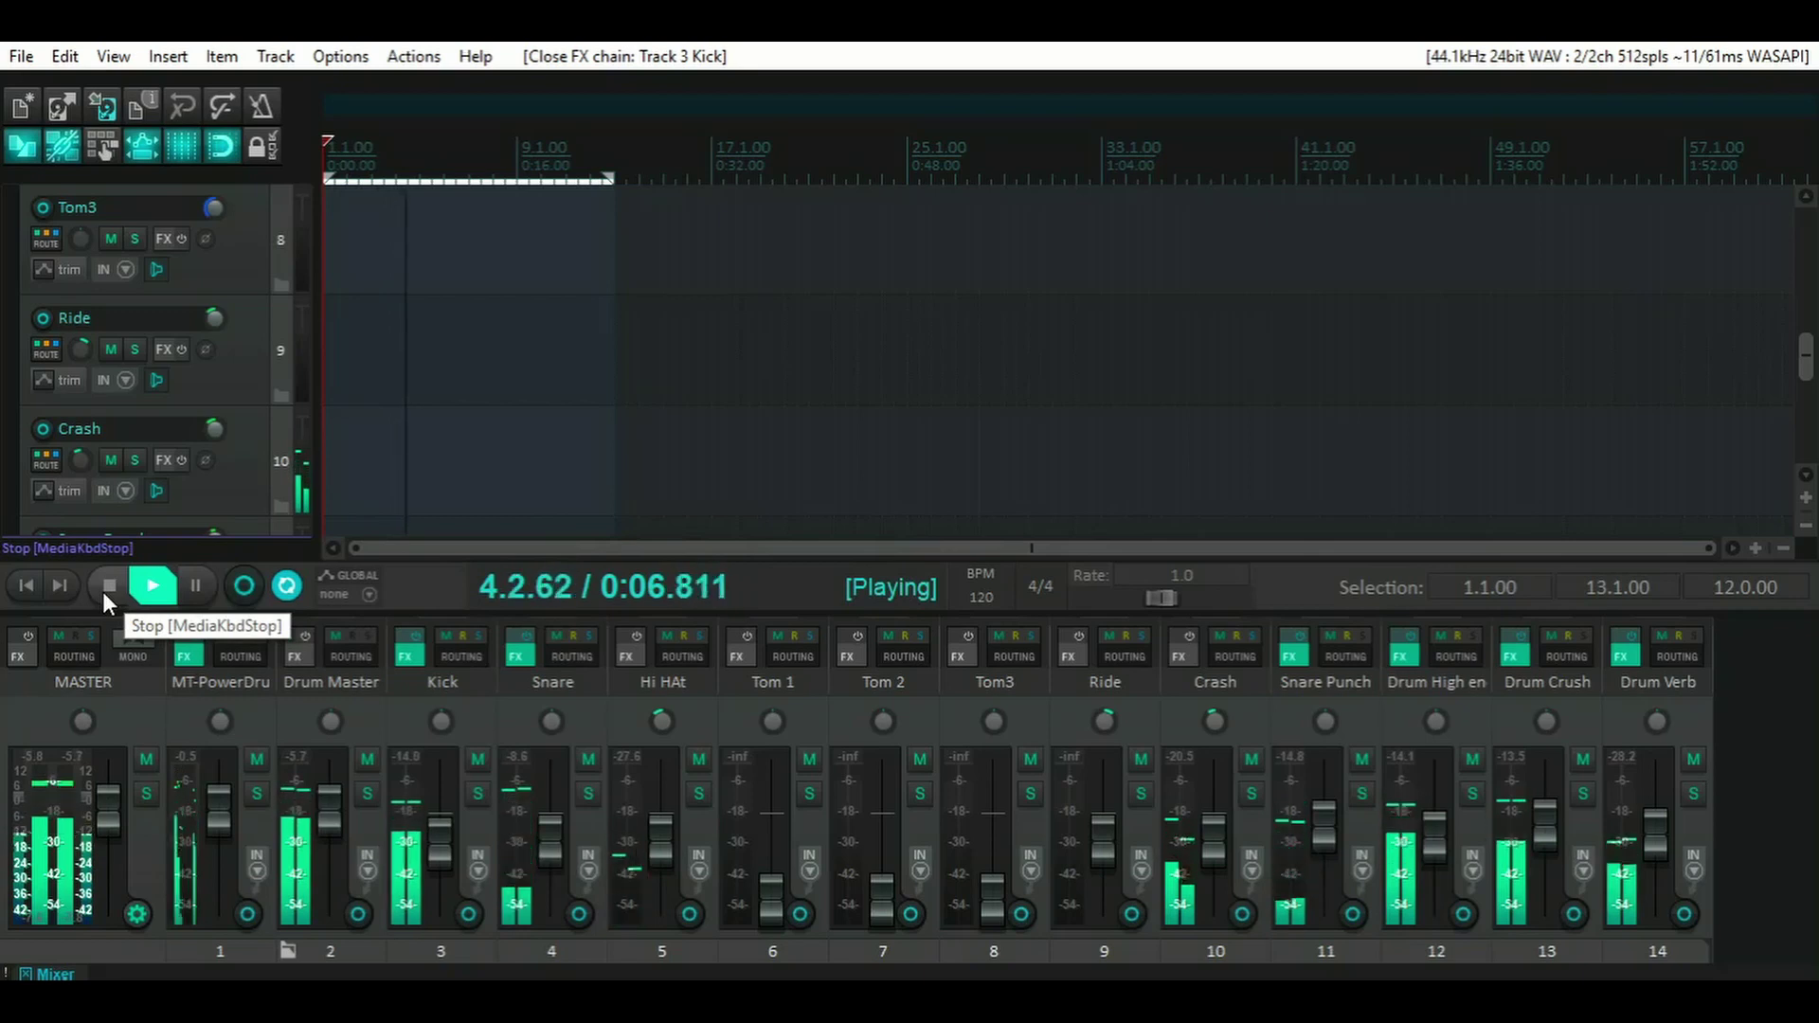
left_click(104, 593)
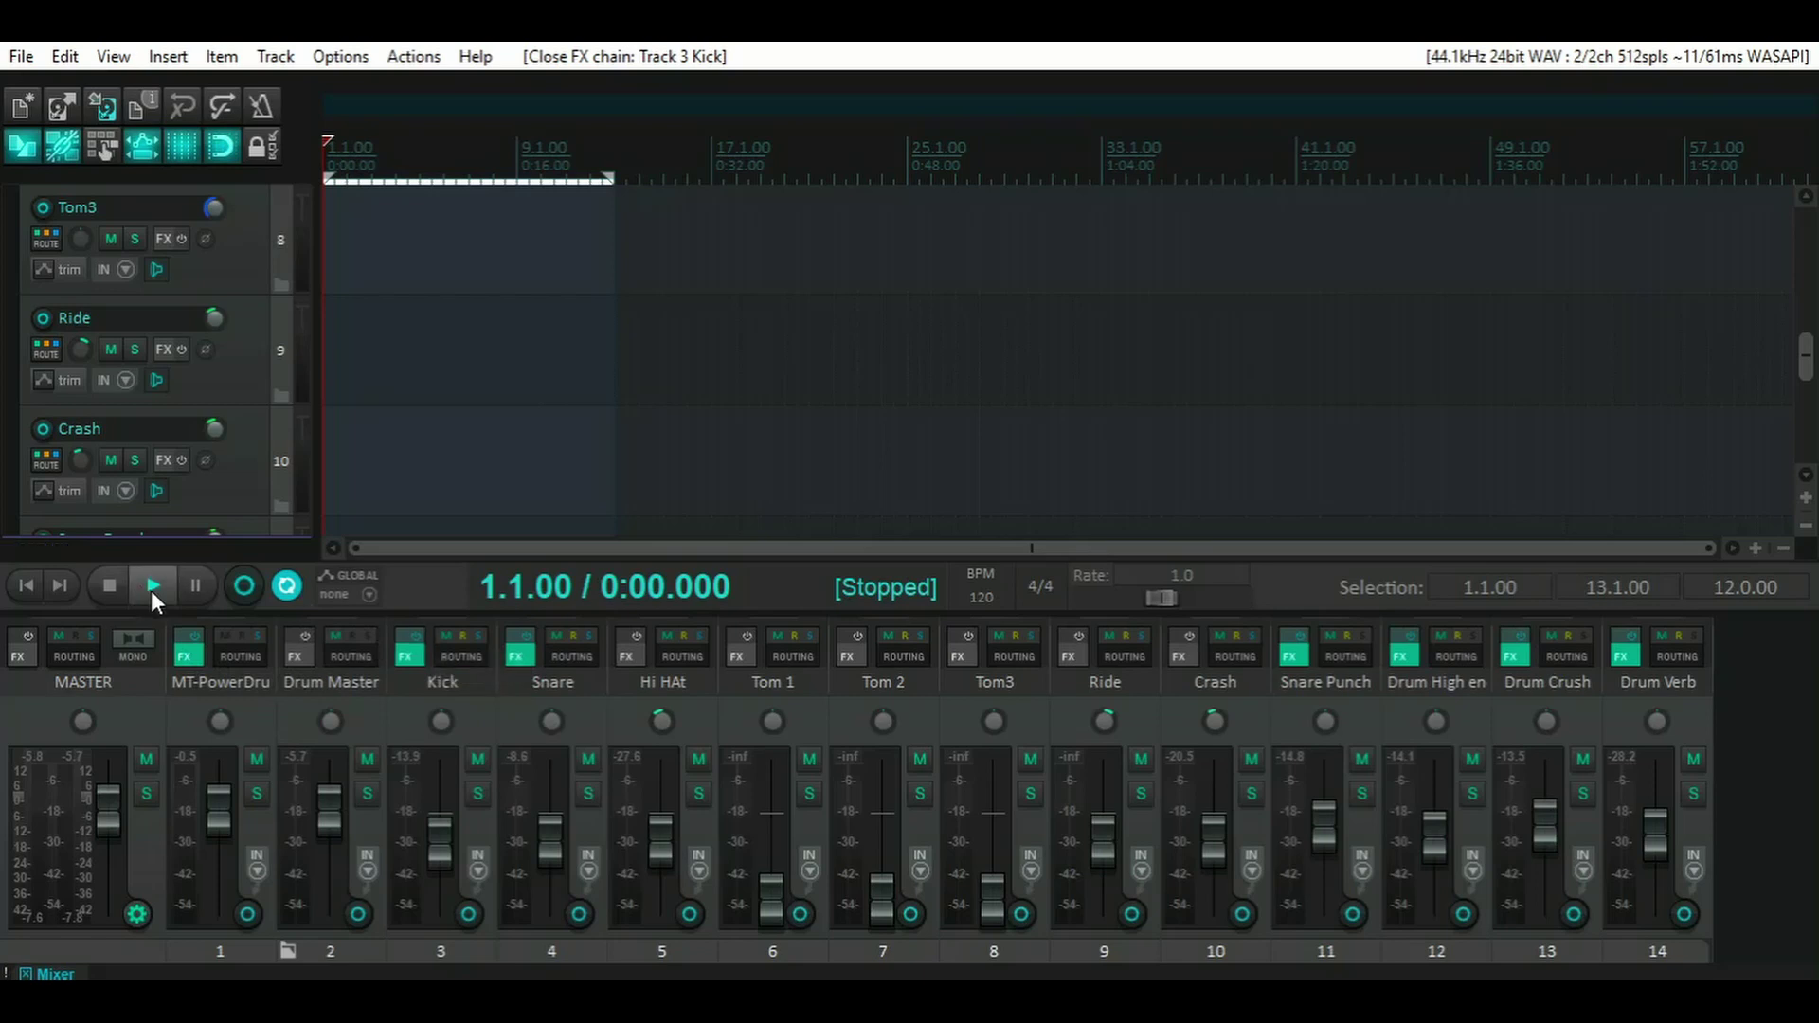
- Bypass the Kick and Snare effects, mute the Snare Punch, Drum High en, Drum Crush and Drum Verb tracks, and audition the dry mix
left_click(409, 654)
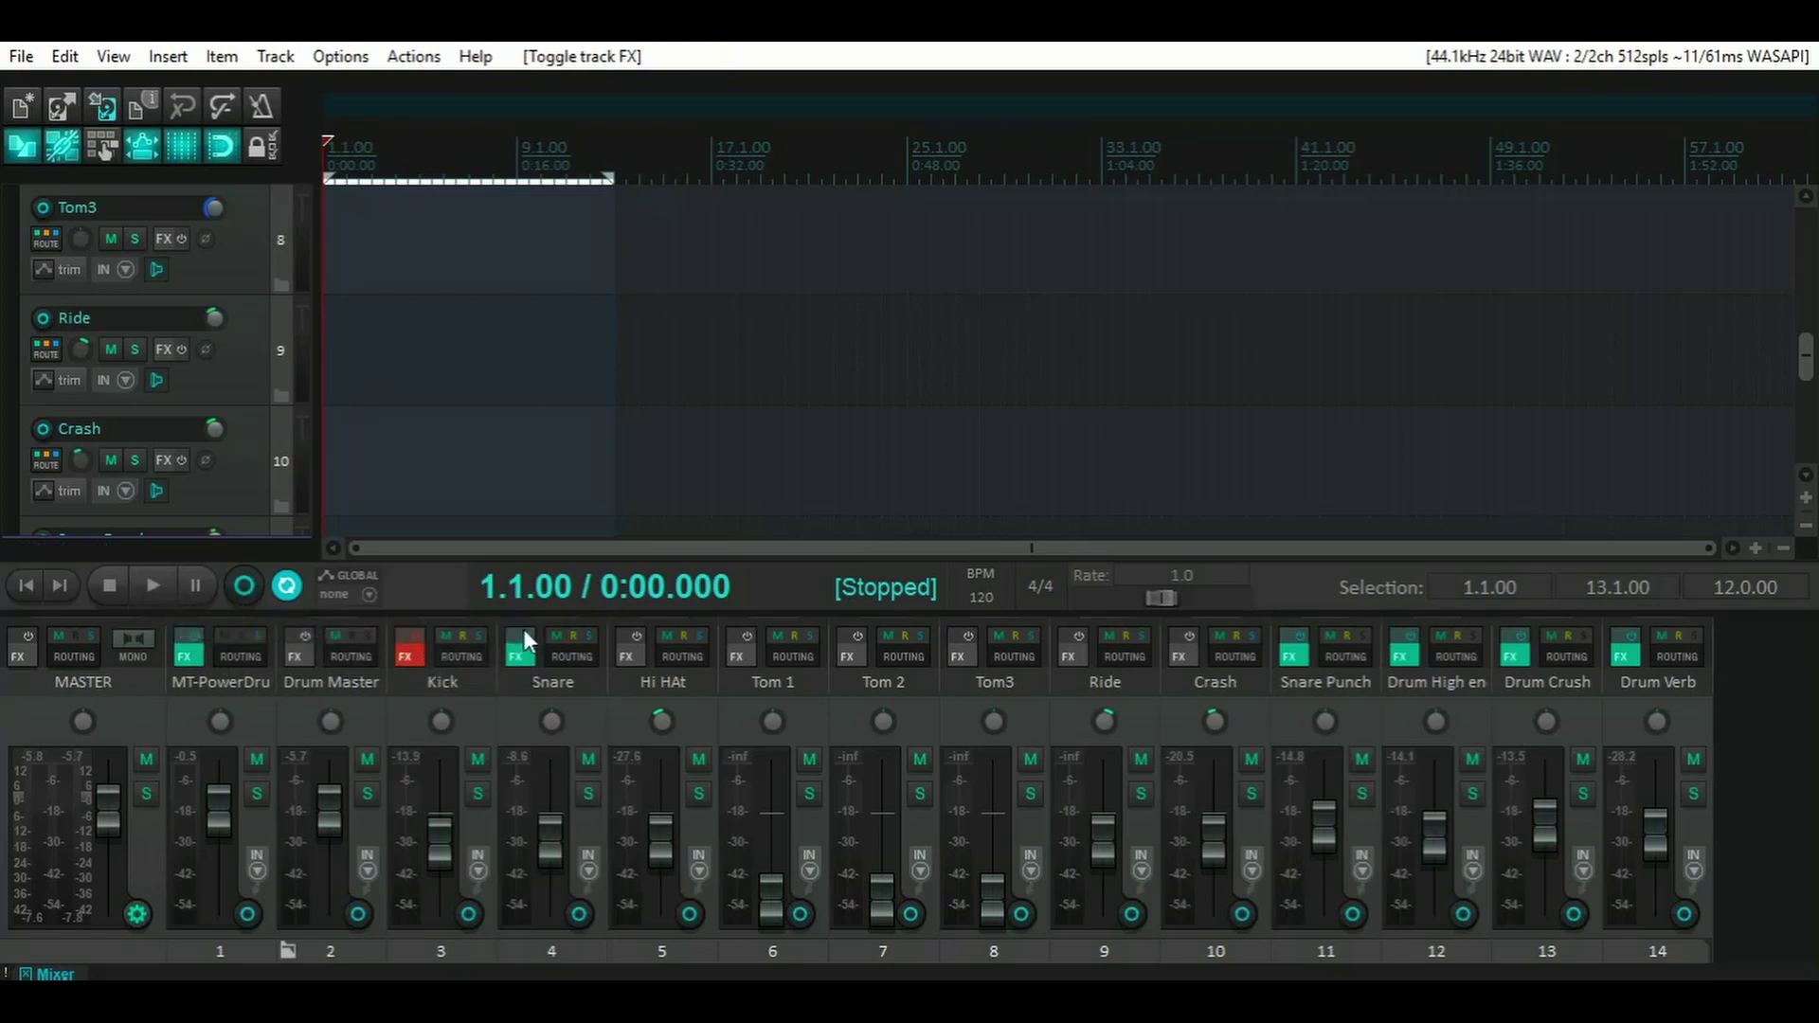
left_click_drag(1361, 759, 1595, 764)
left_click(1692, 761)
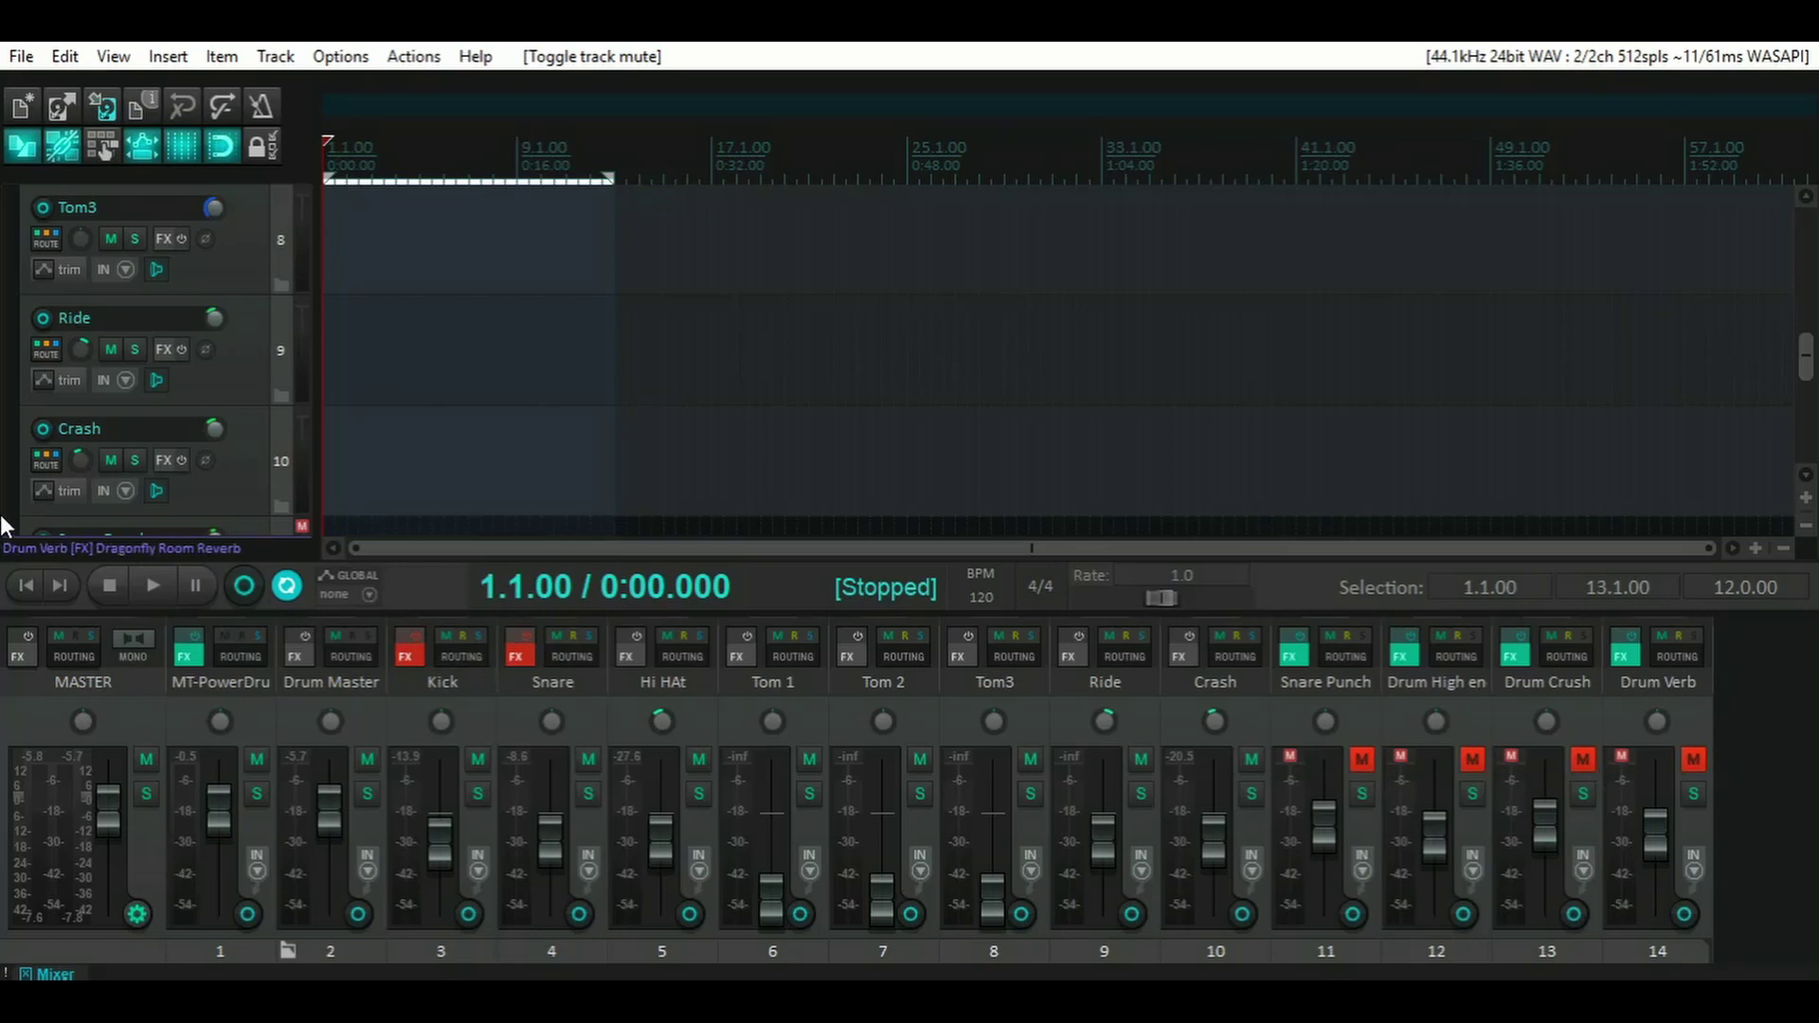
left_click(161, 584)
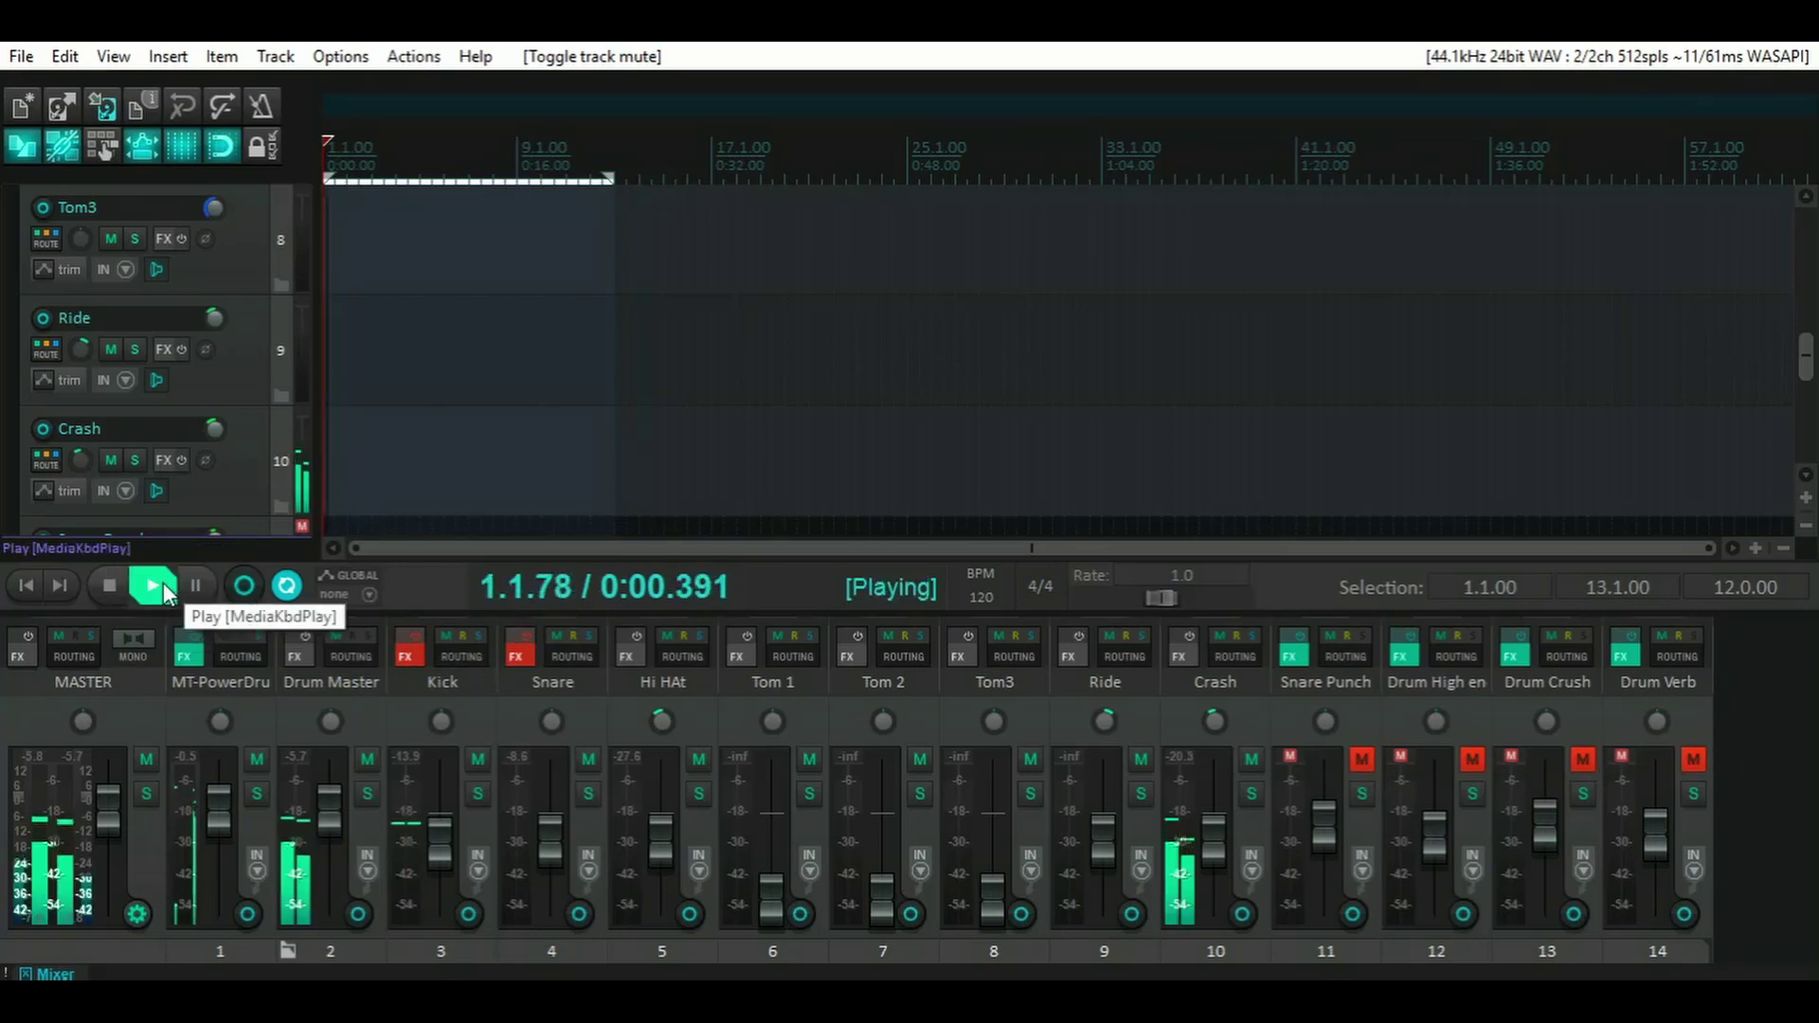
left_click(115, 584)
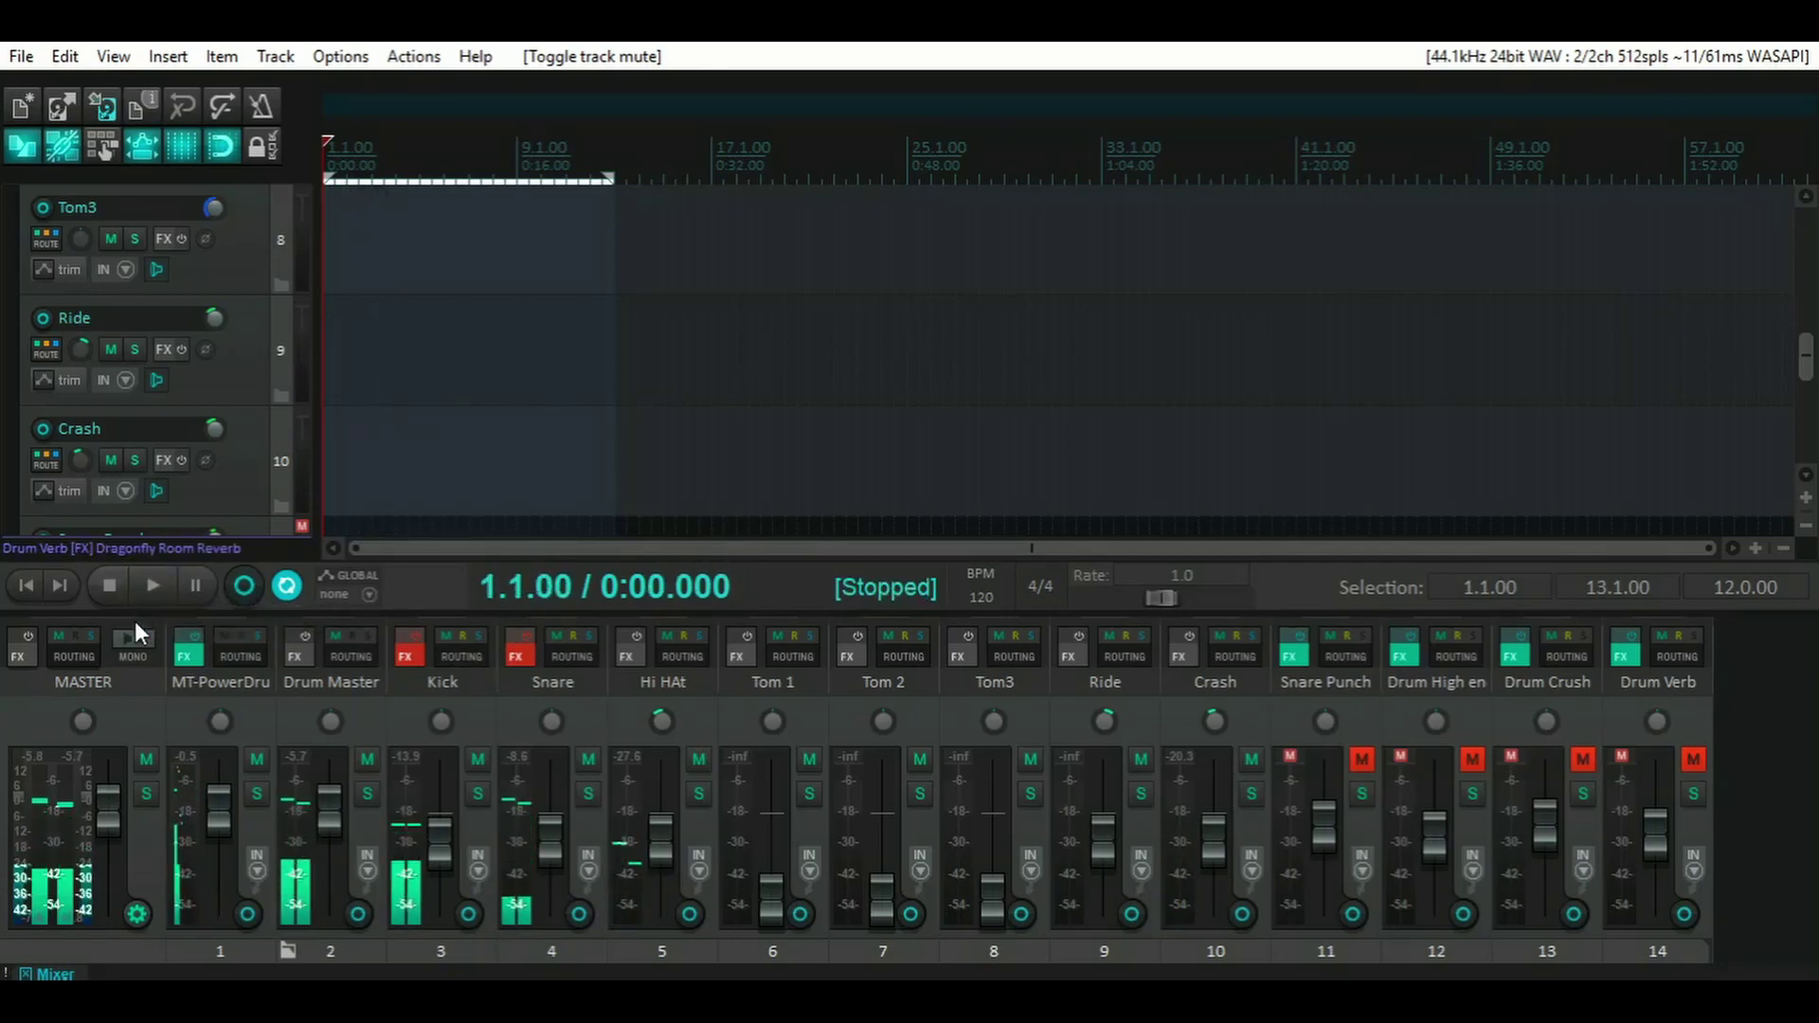
- Inspect the MT-PowerDrumKit instrument and the Kick track's Transient and RescueMK2 plug-ins, closing their windows
left_click(185, 656)
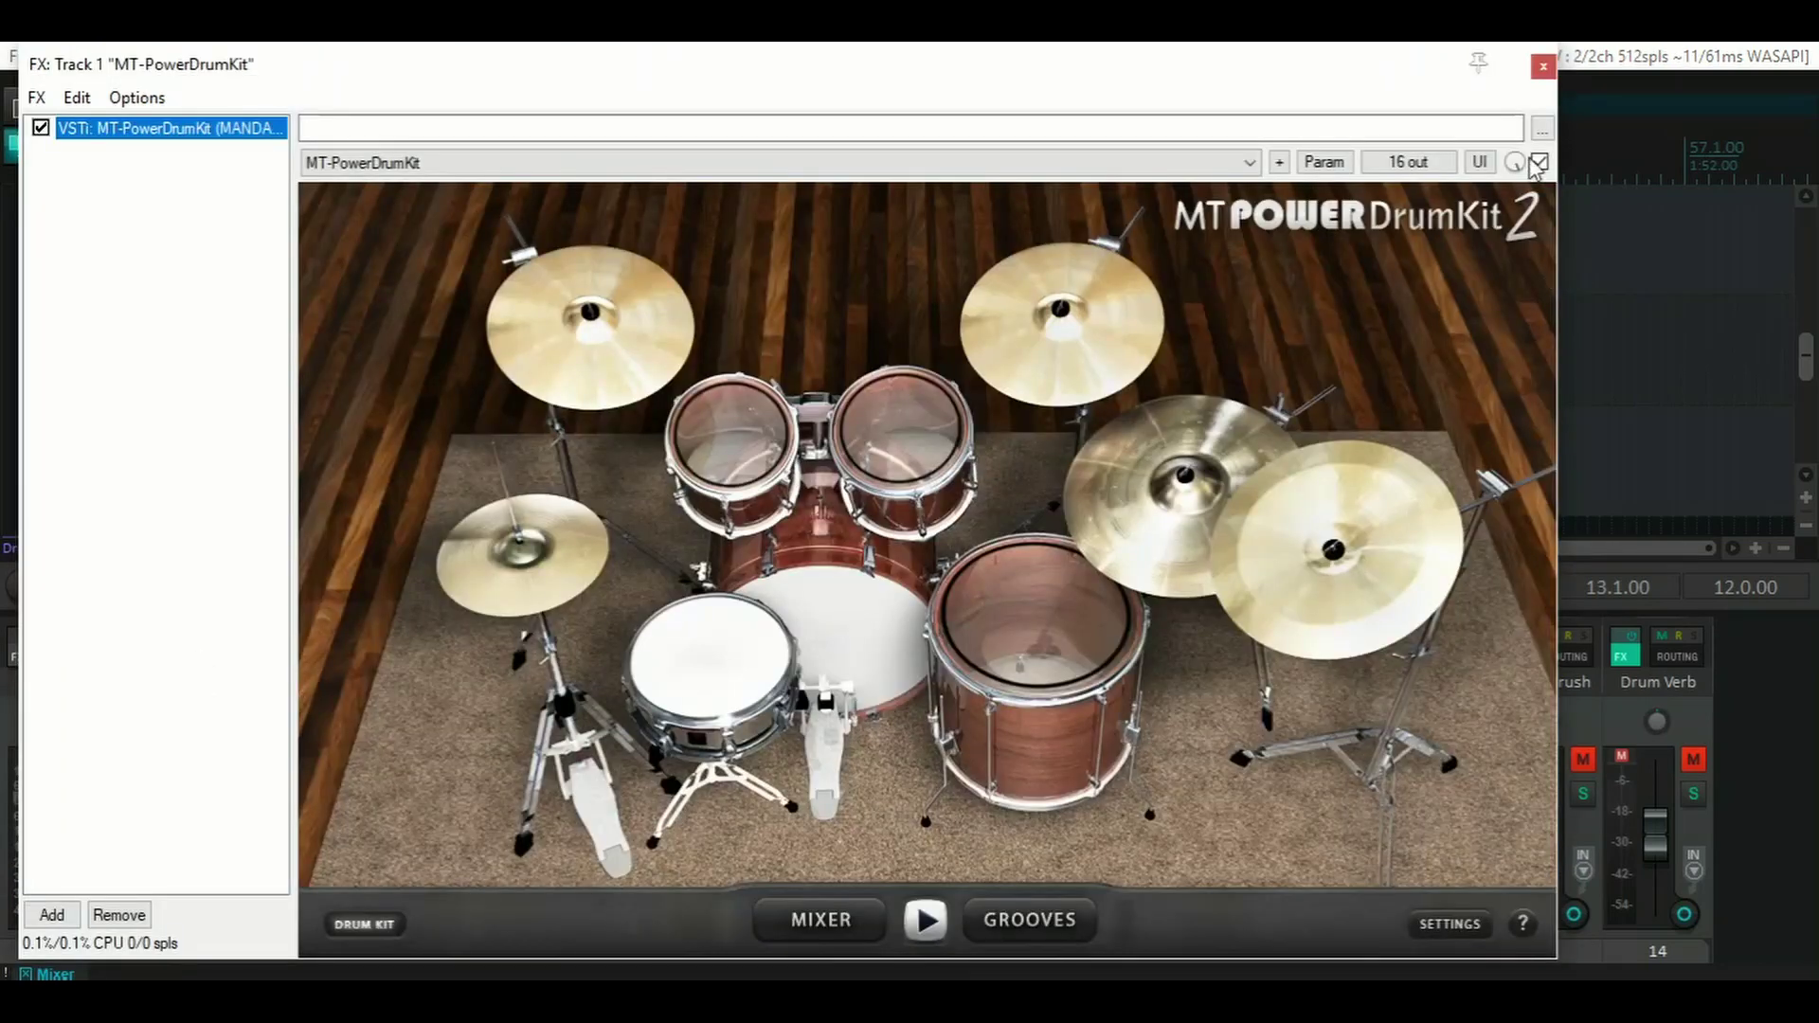
left_click(1543, 65)
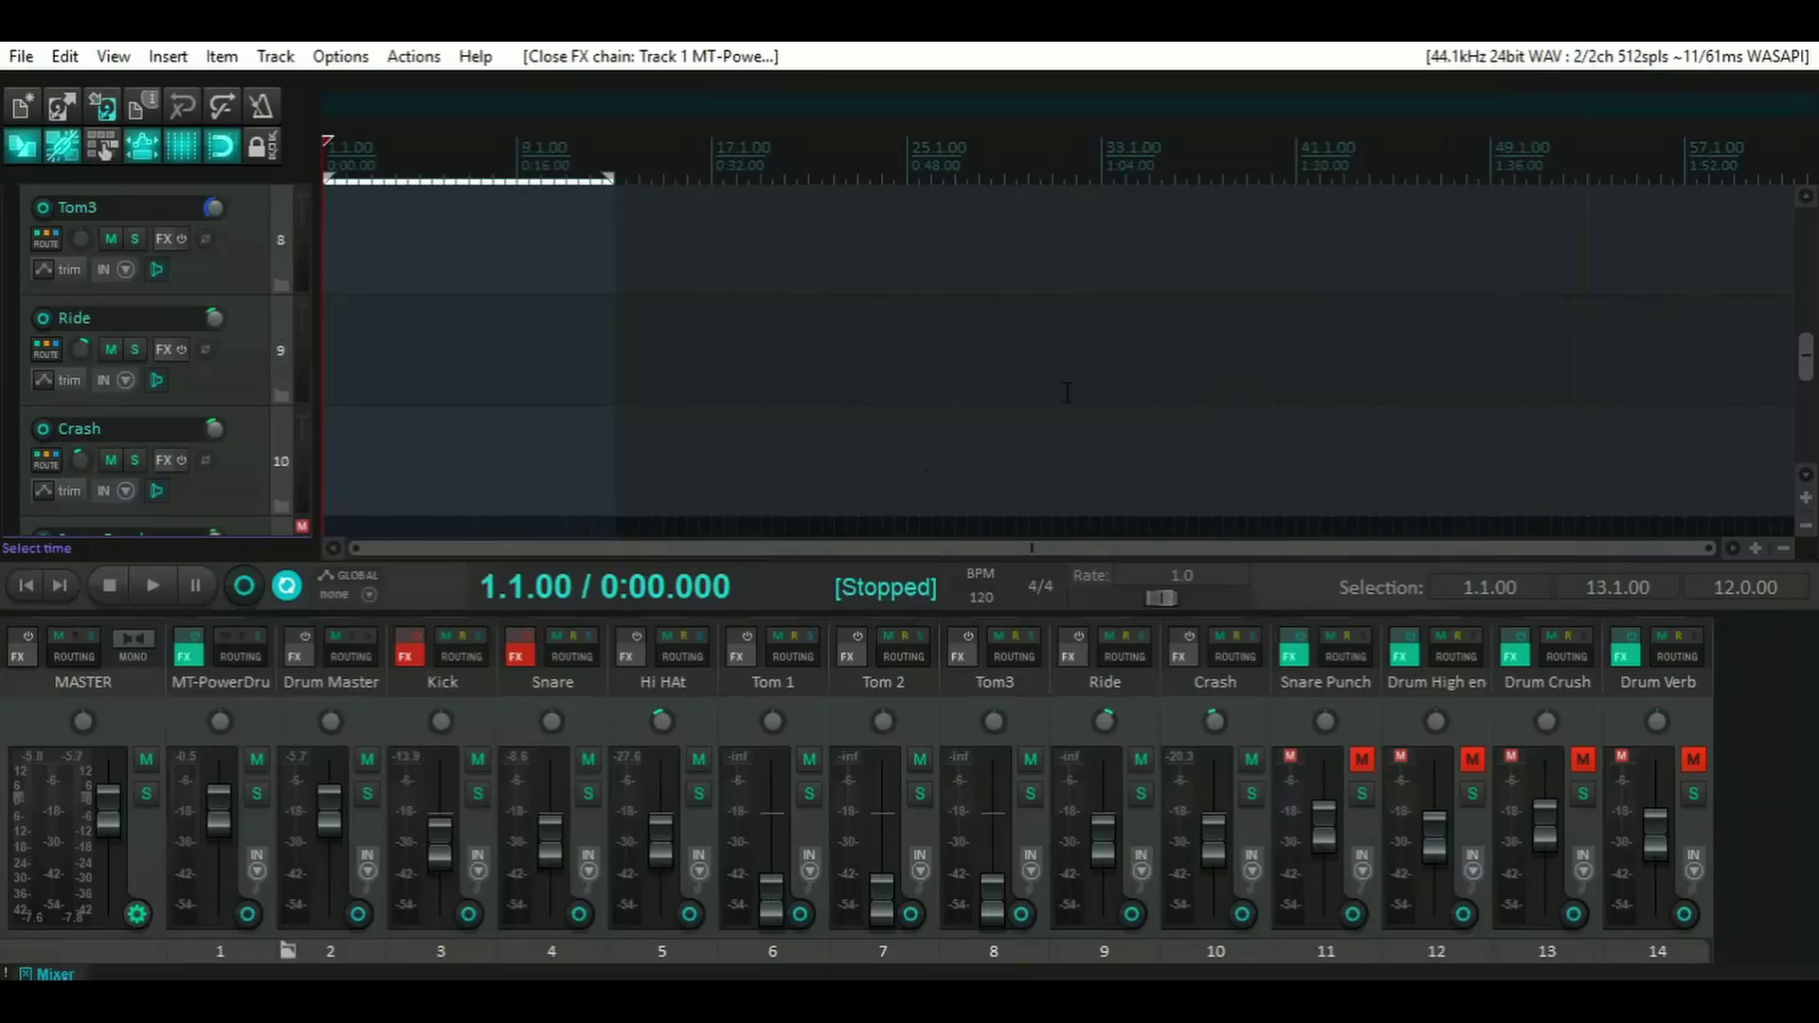
left_click(404, 656)
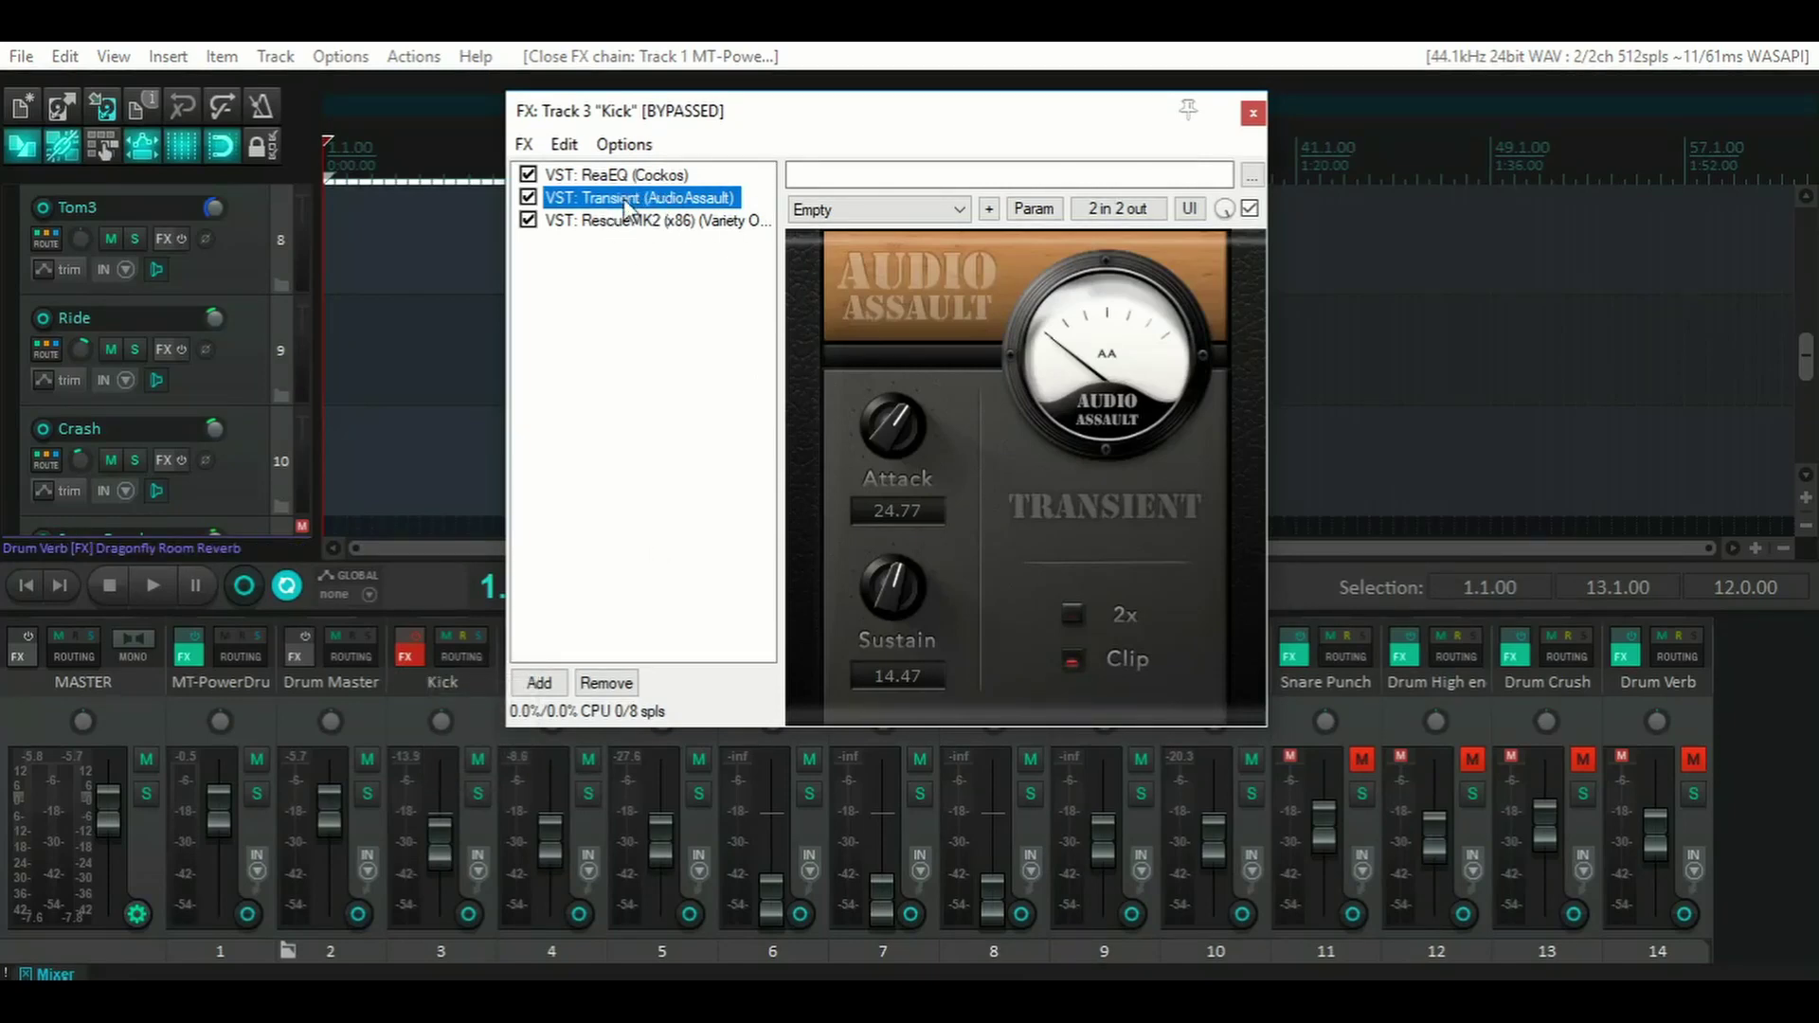
double_click(675, 221)
left_click(662, 203)
left_click(661, 217)
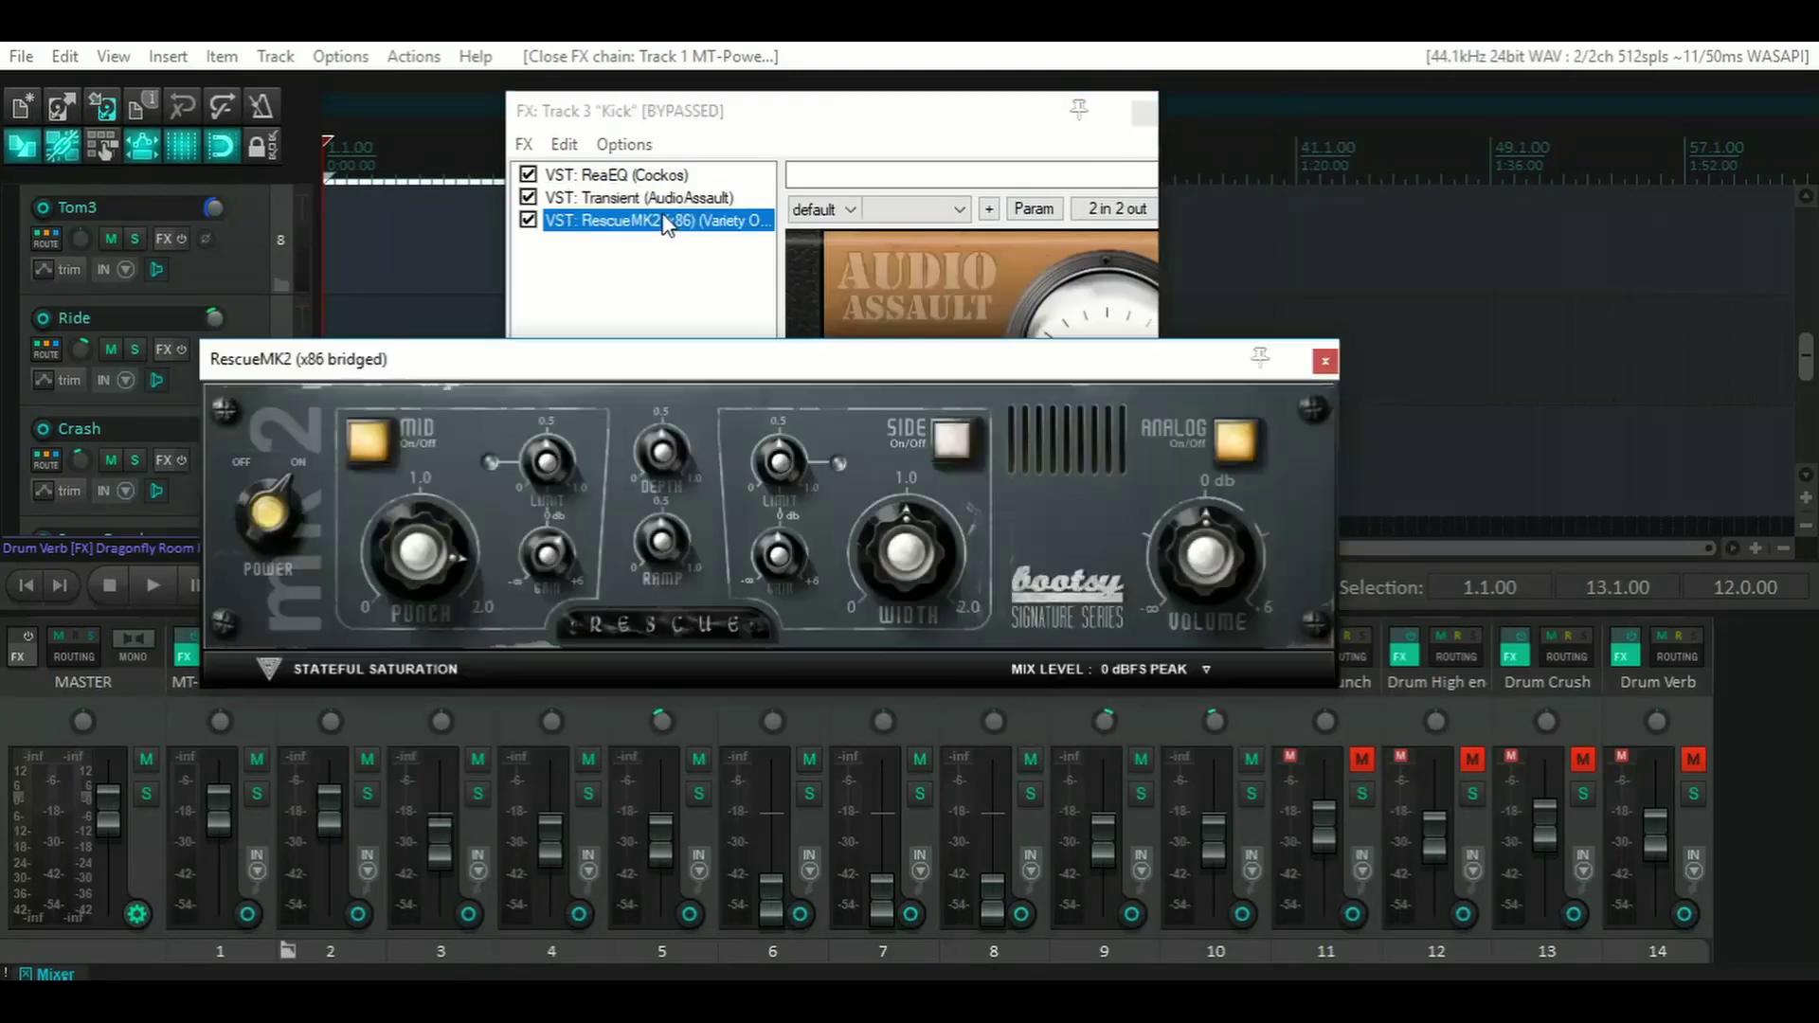
left_click(1322, 364)
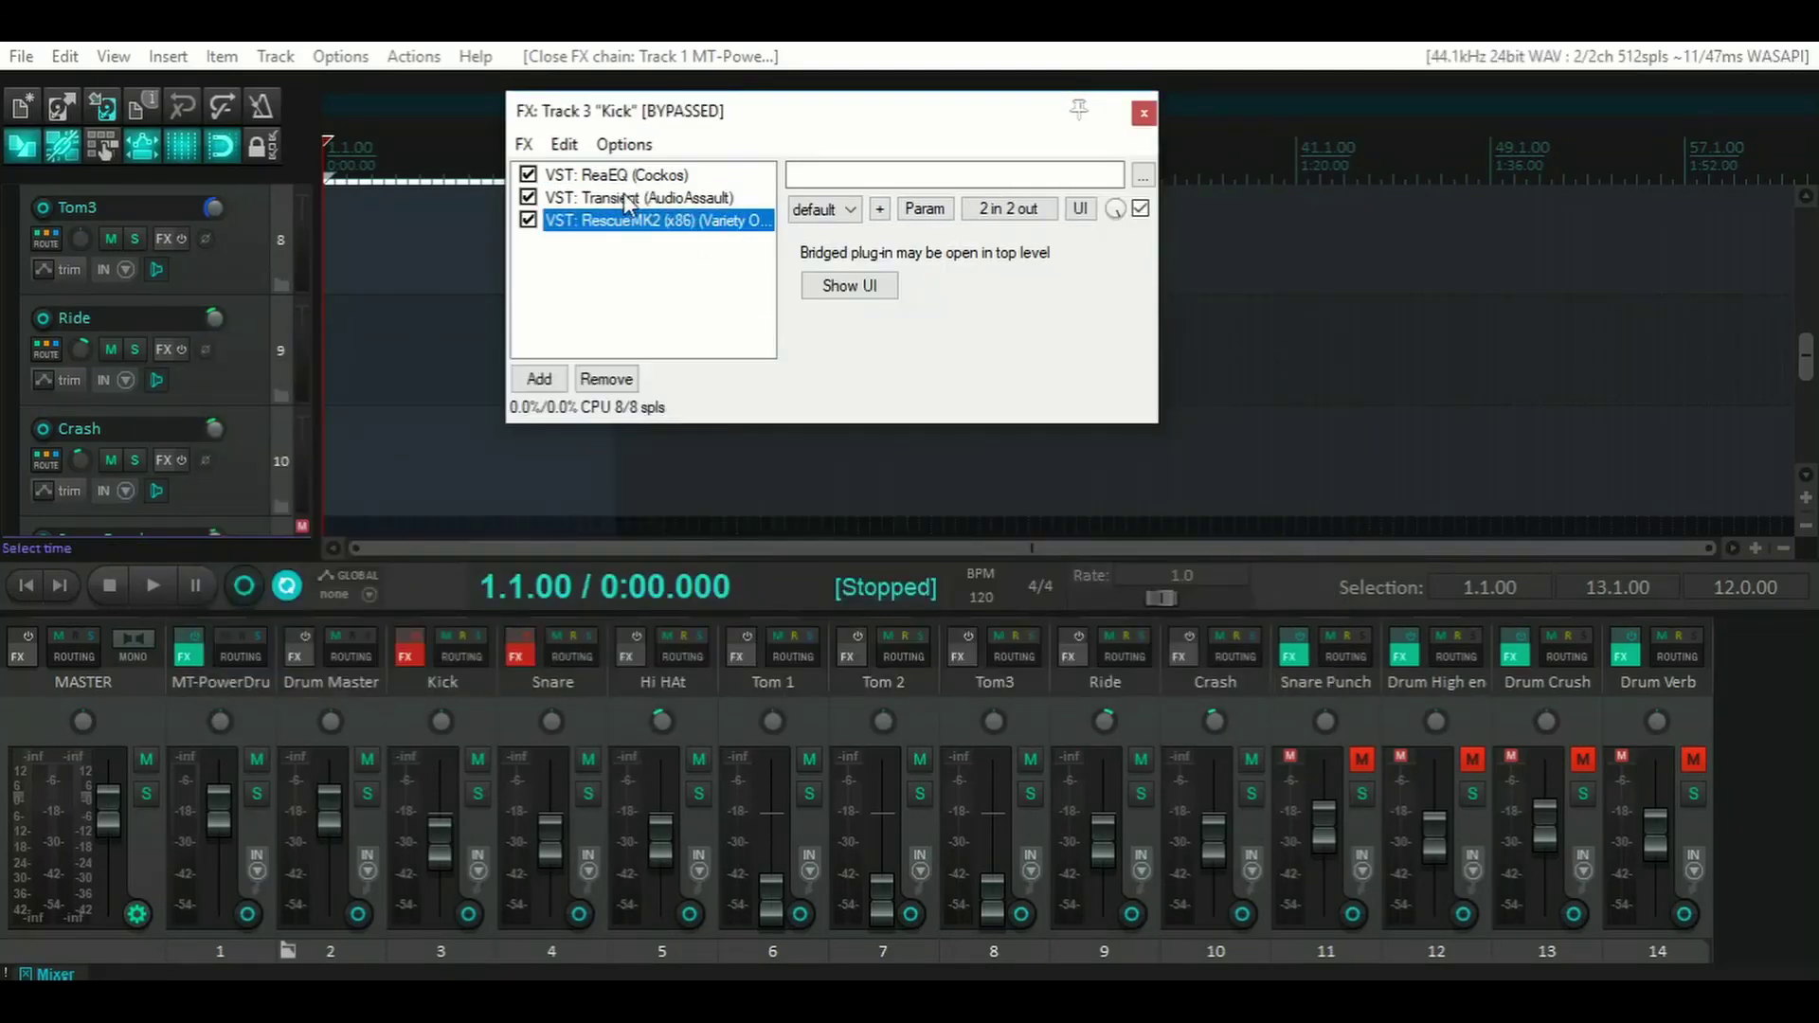
left_click(637, 198)
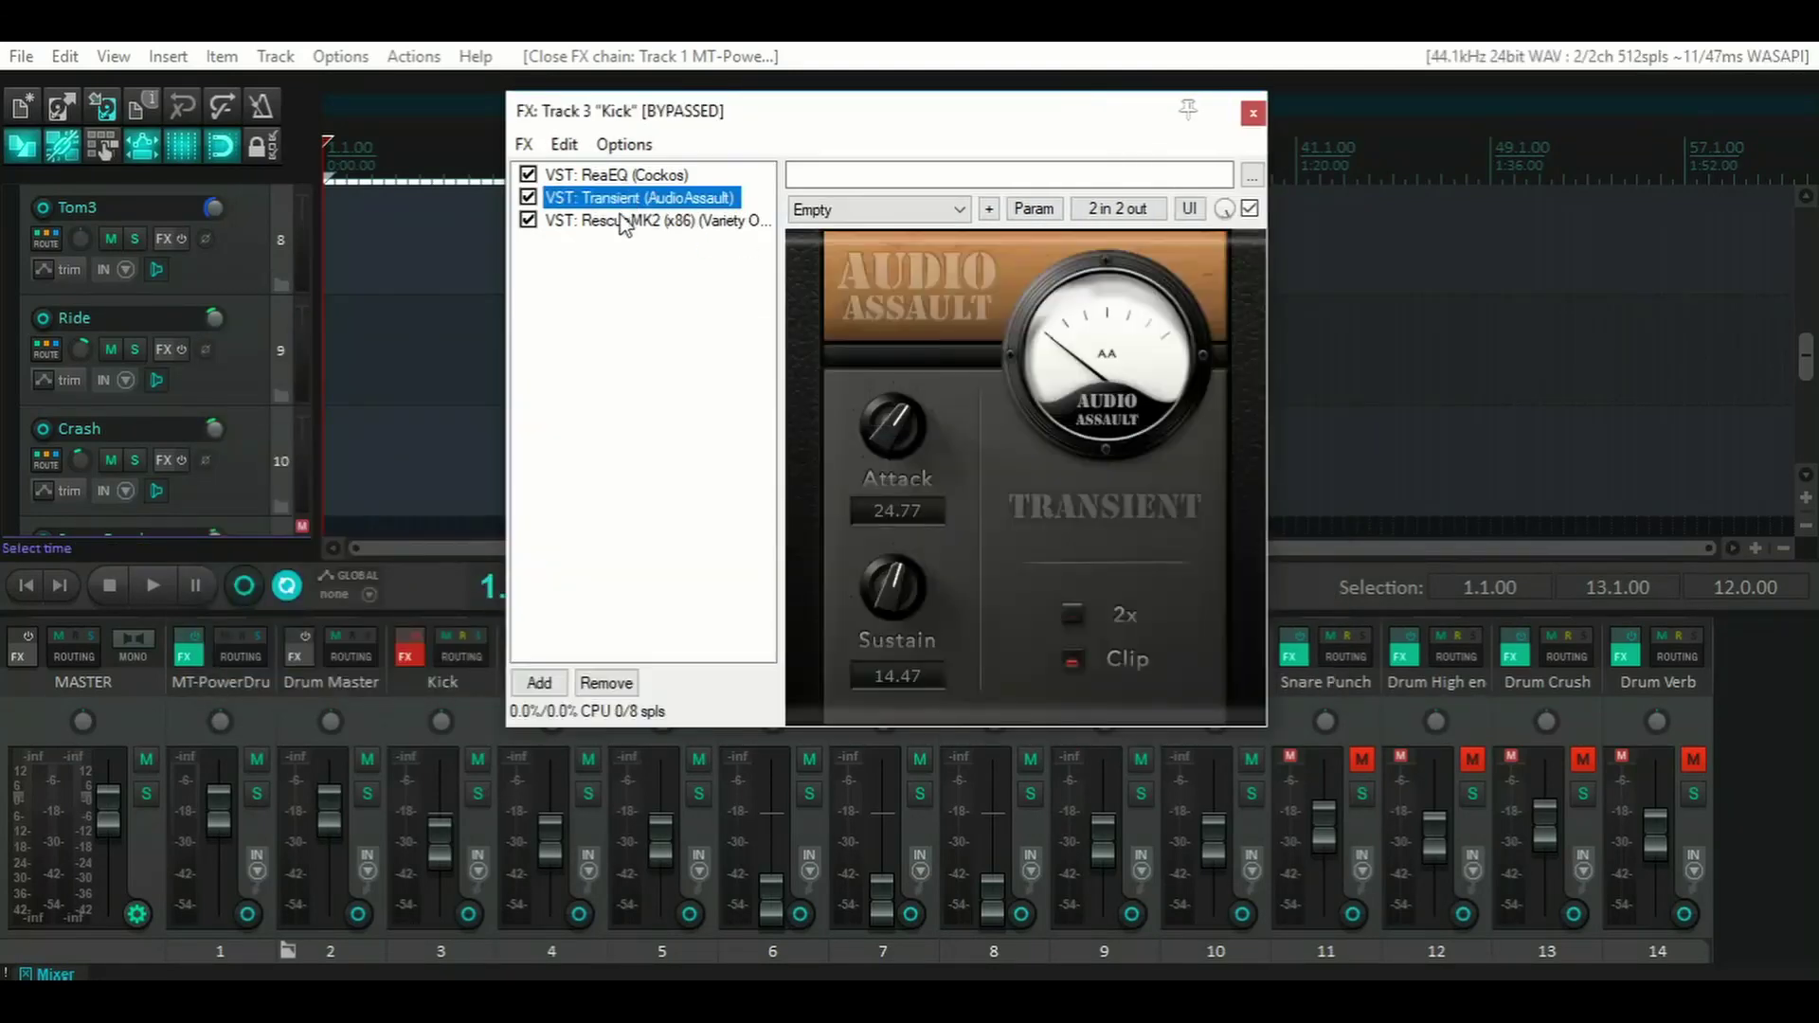
left_click(1250, 115)
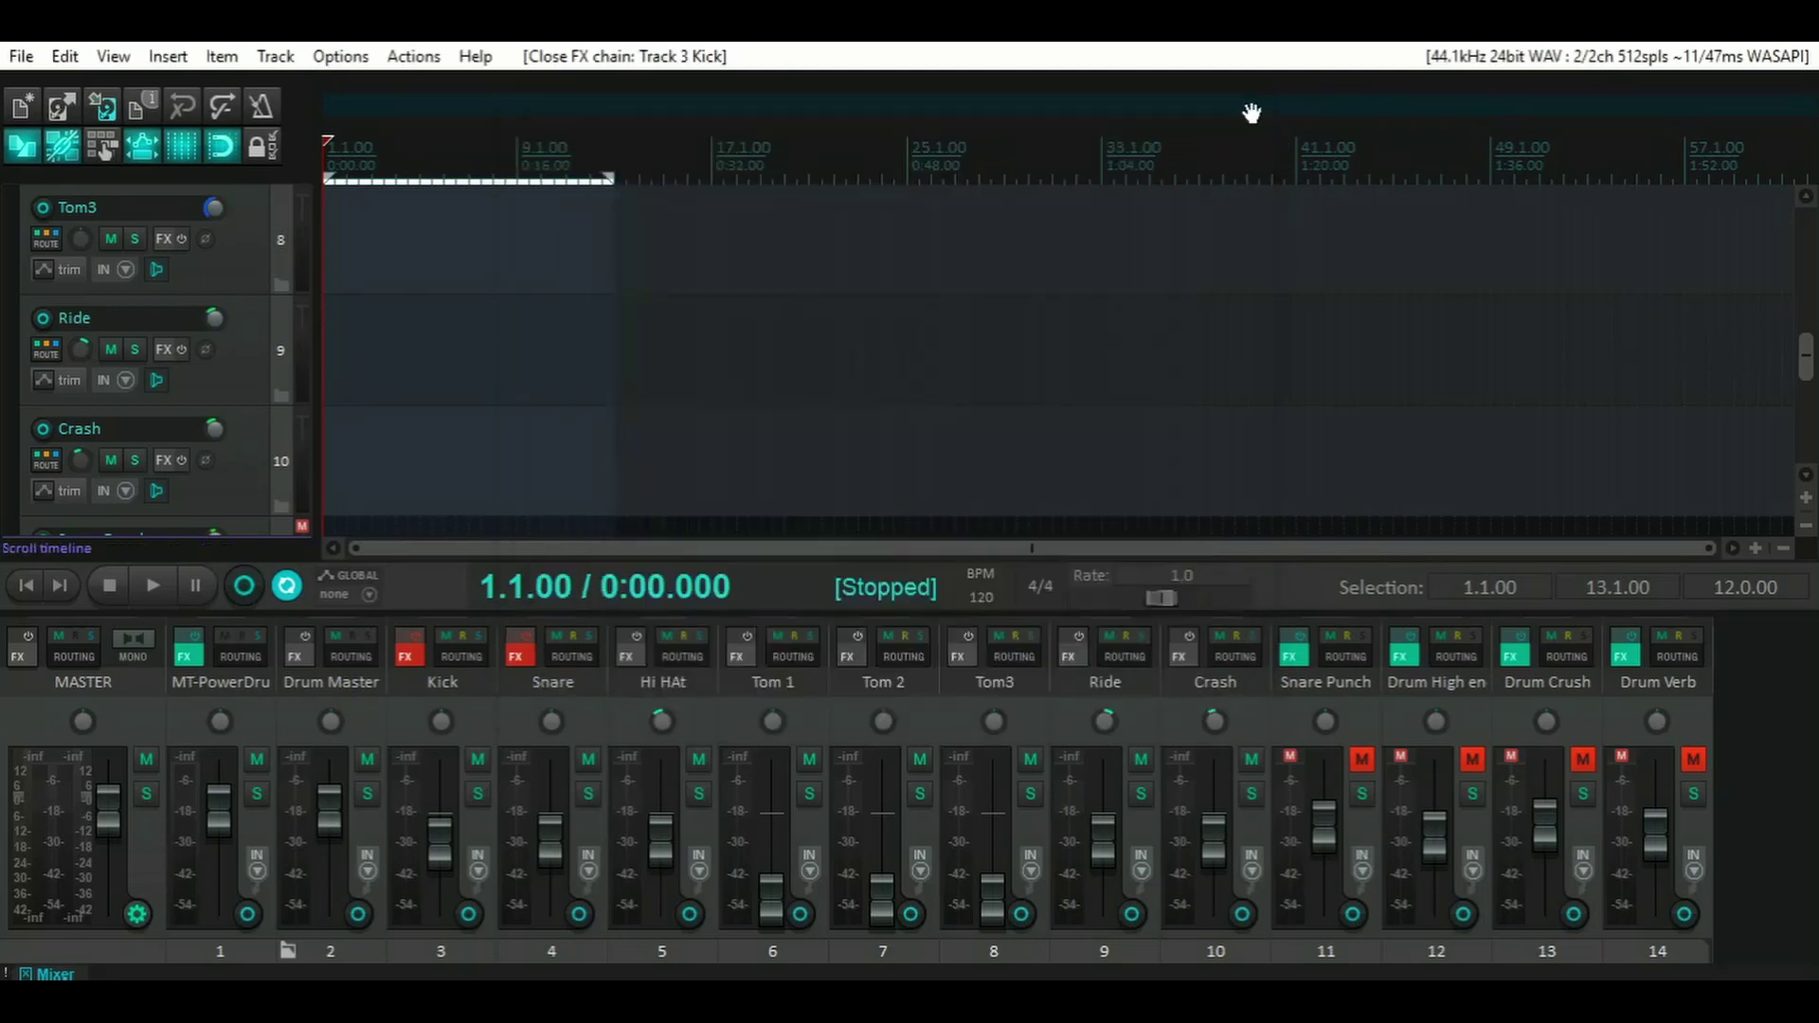
- Re-enable the effects on the Kick and Snare tracks and audition the mix with the parallel tracks still muted
left_click(422, 639)
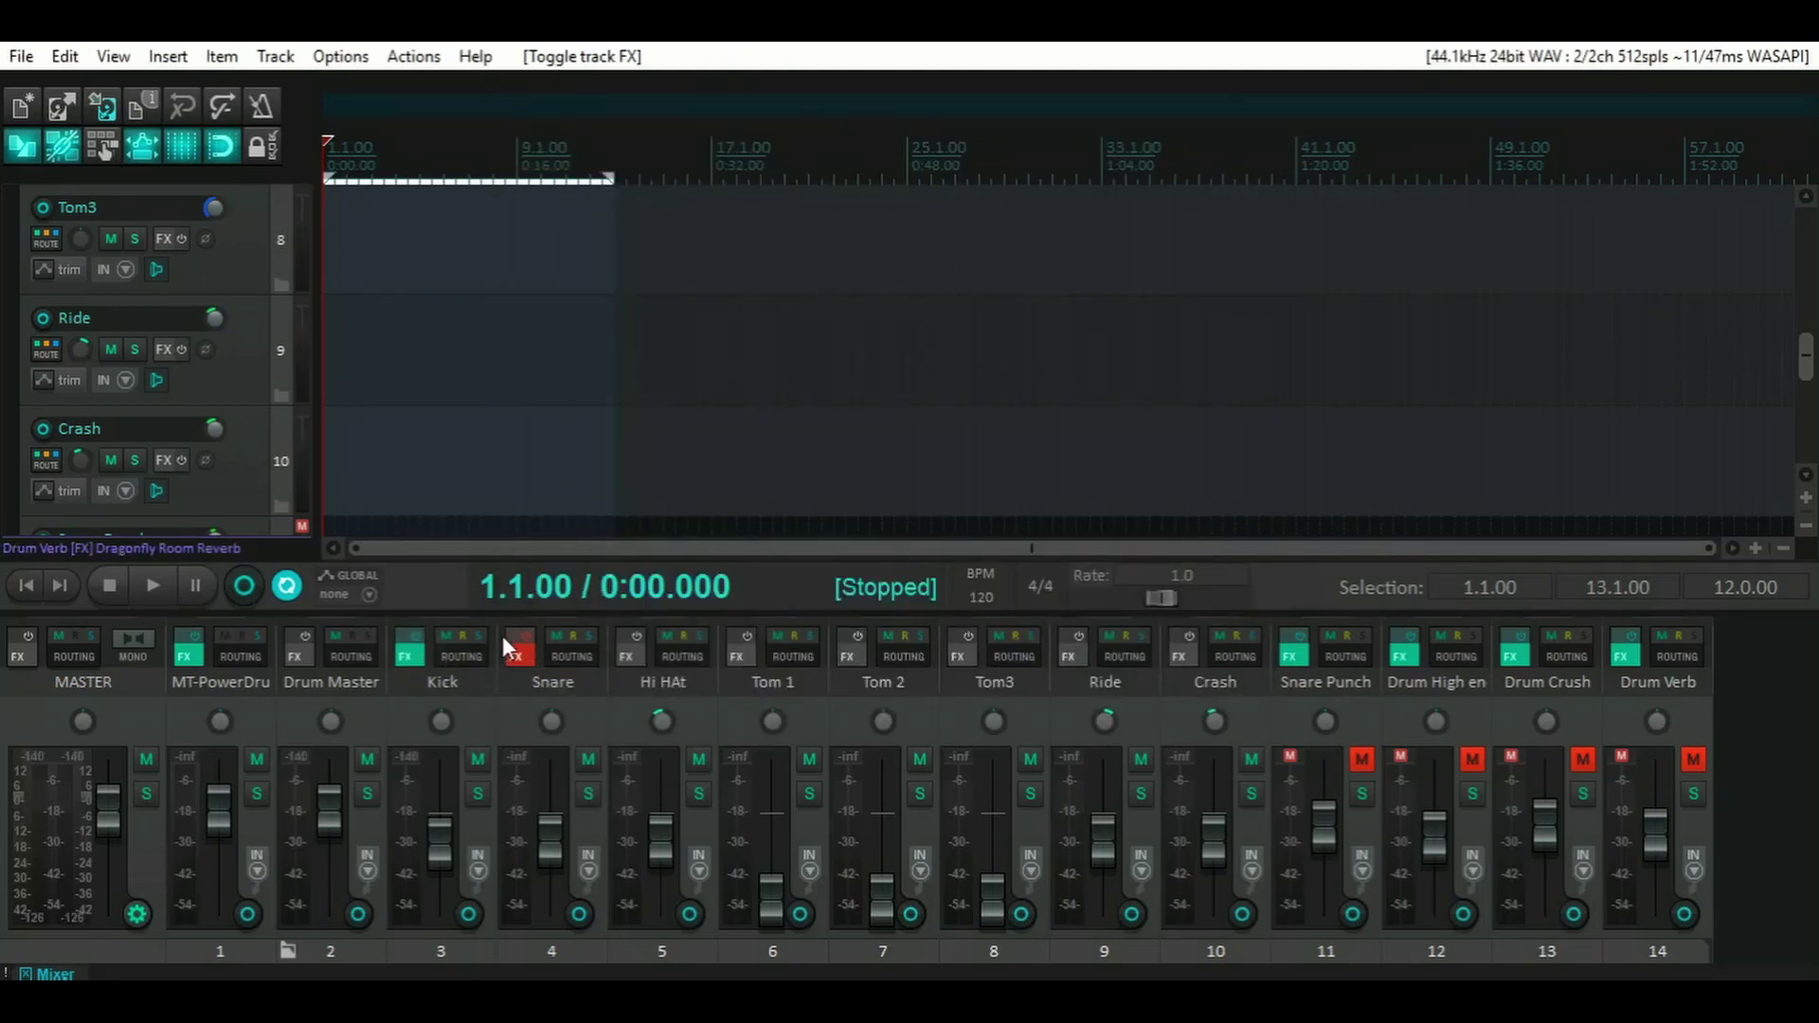
left_click(520, 636)
left_click(172, 588)
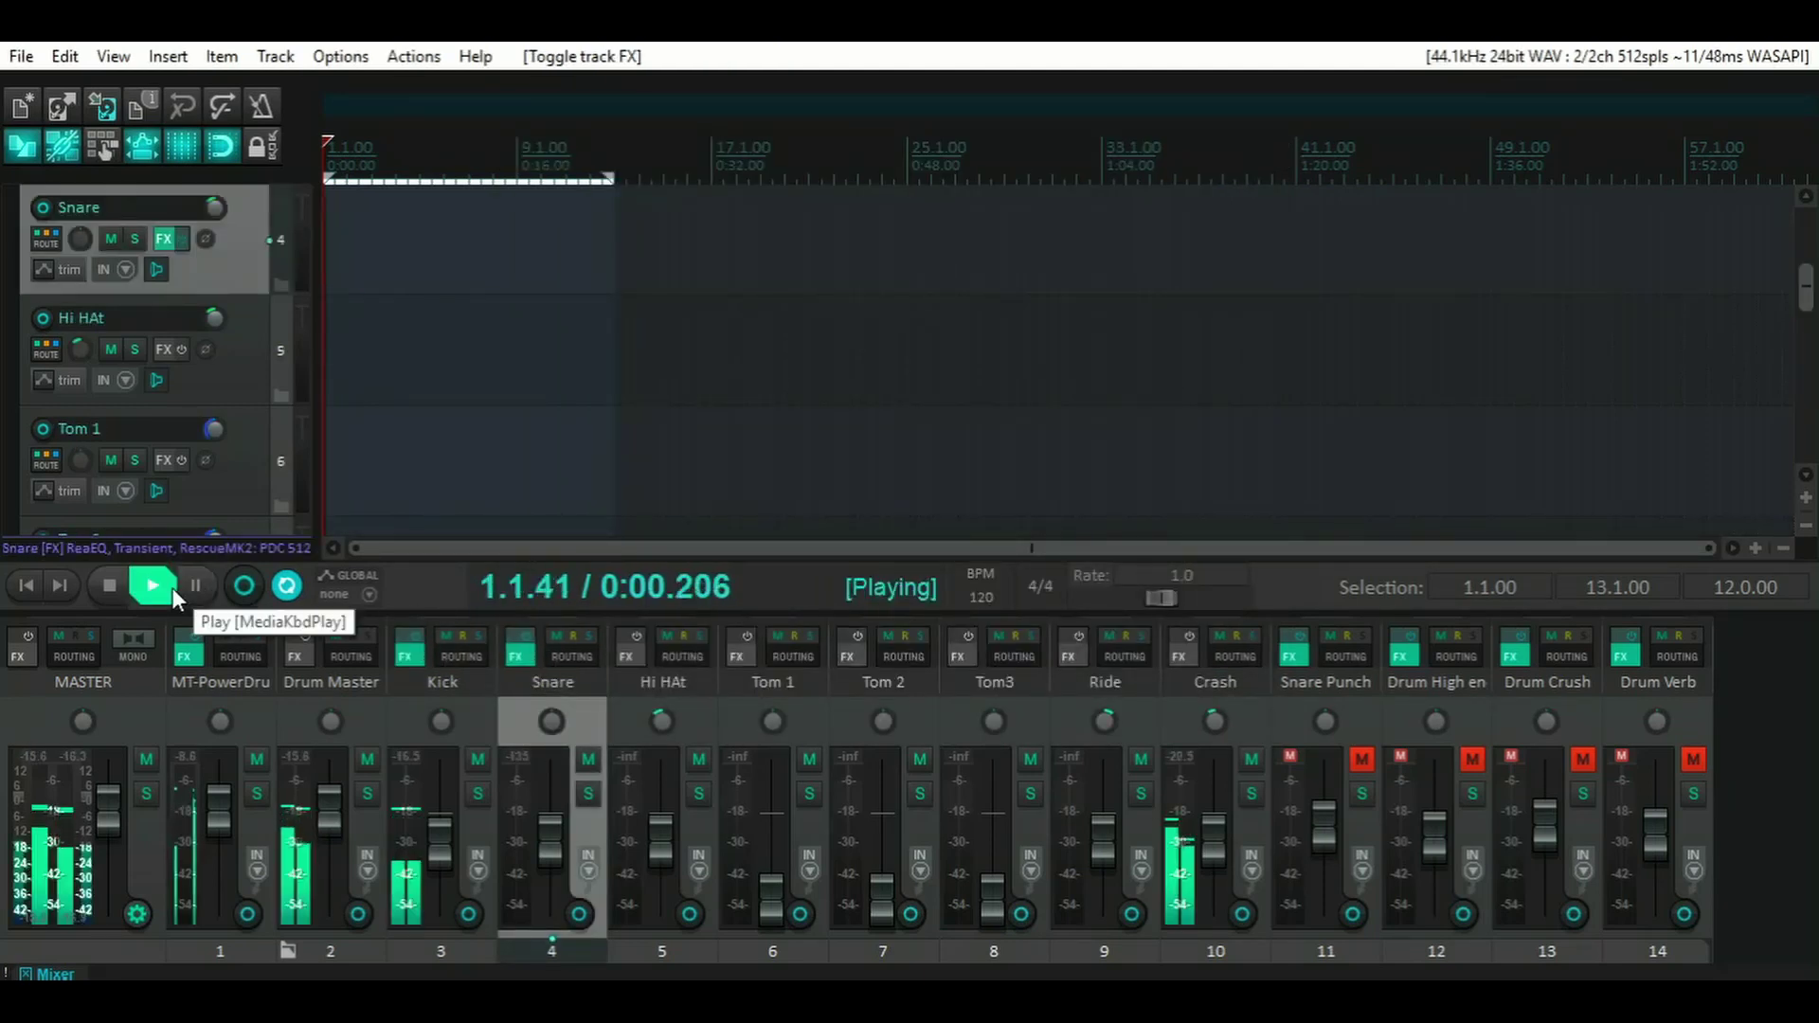
left_click(112, 595)
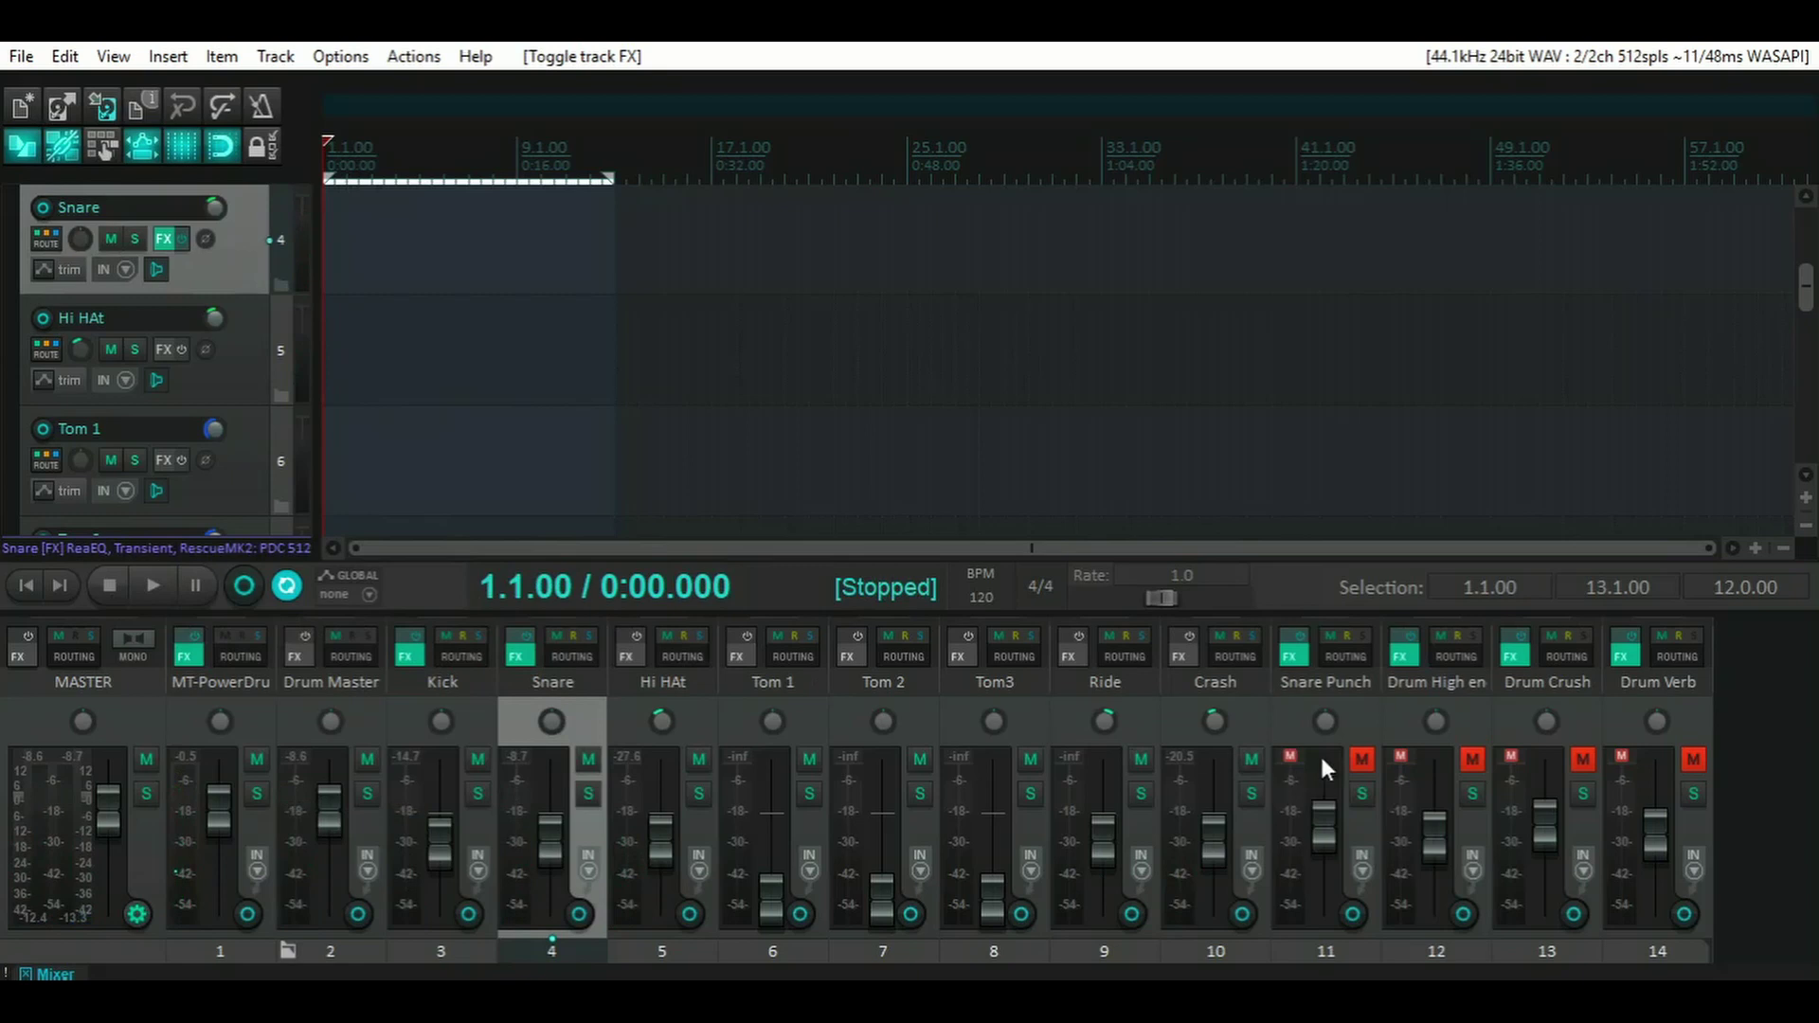
- Inspect the ReaEQ on the Snare Punch track, and unmute that track to audition it in the mix
left_click(1293, 656)
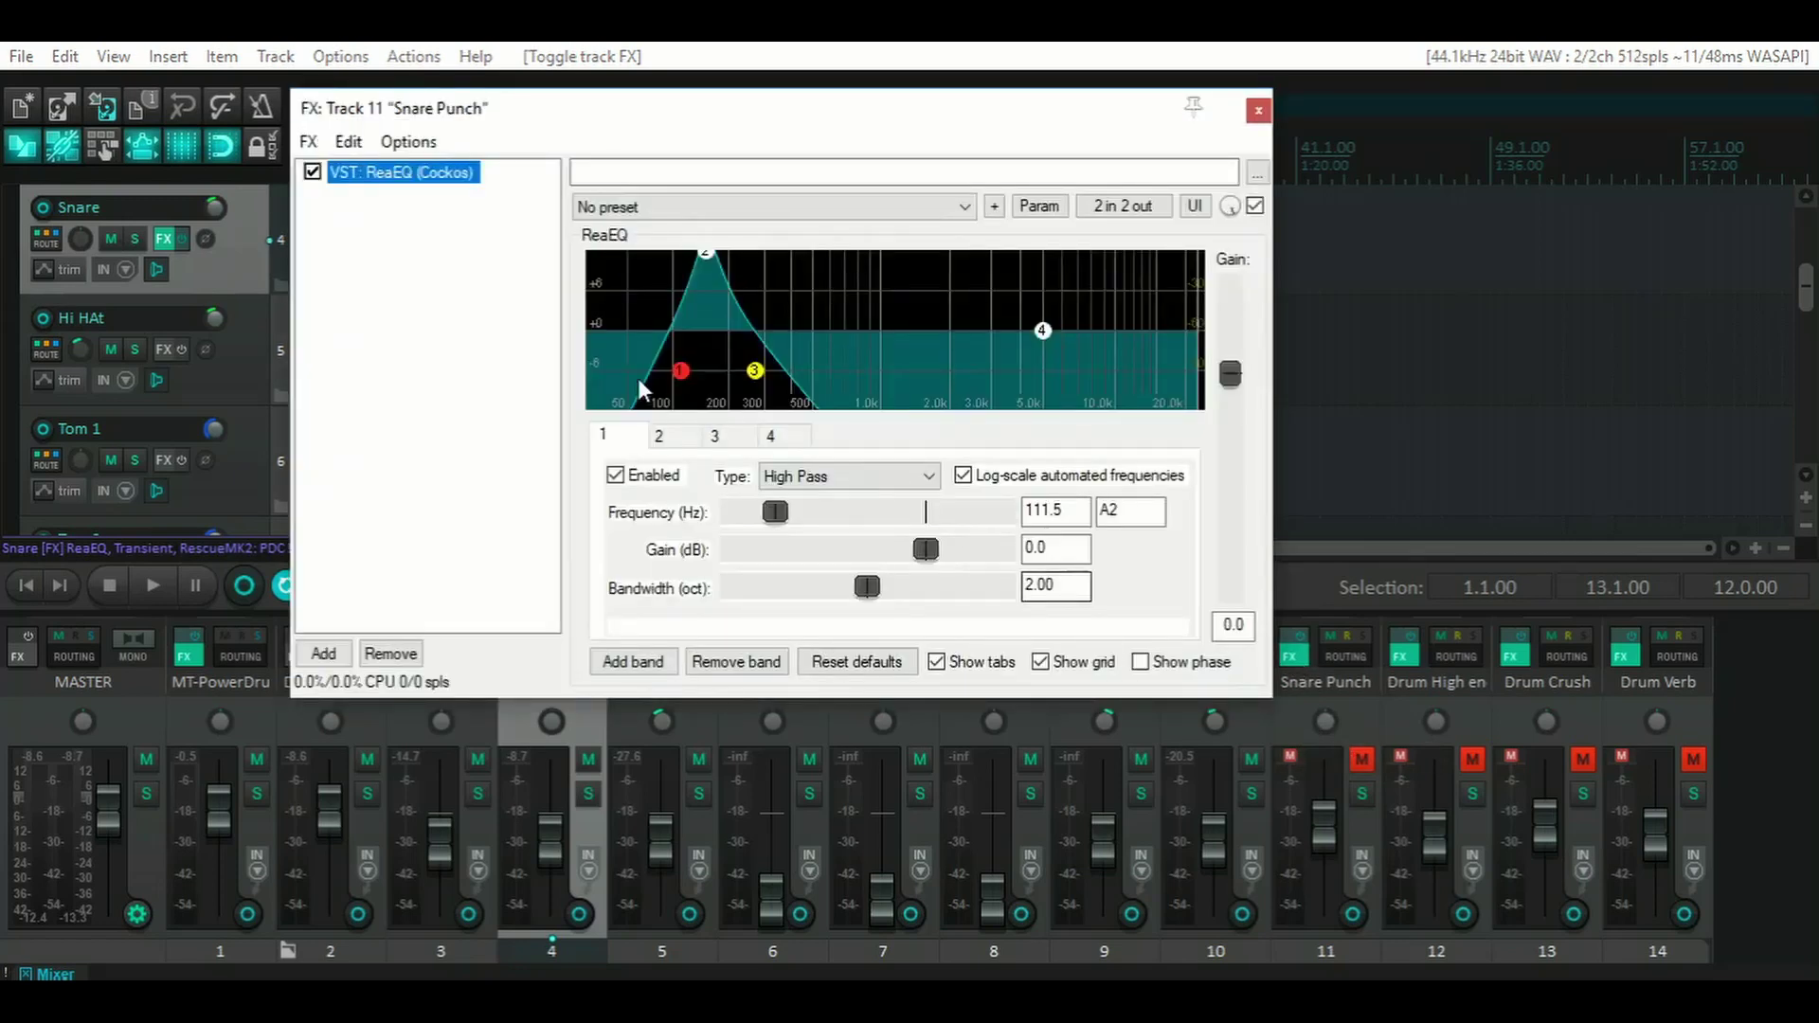
mouse_move(710, 269)
mouse_move(712, 266)
left_click(1258, 112)
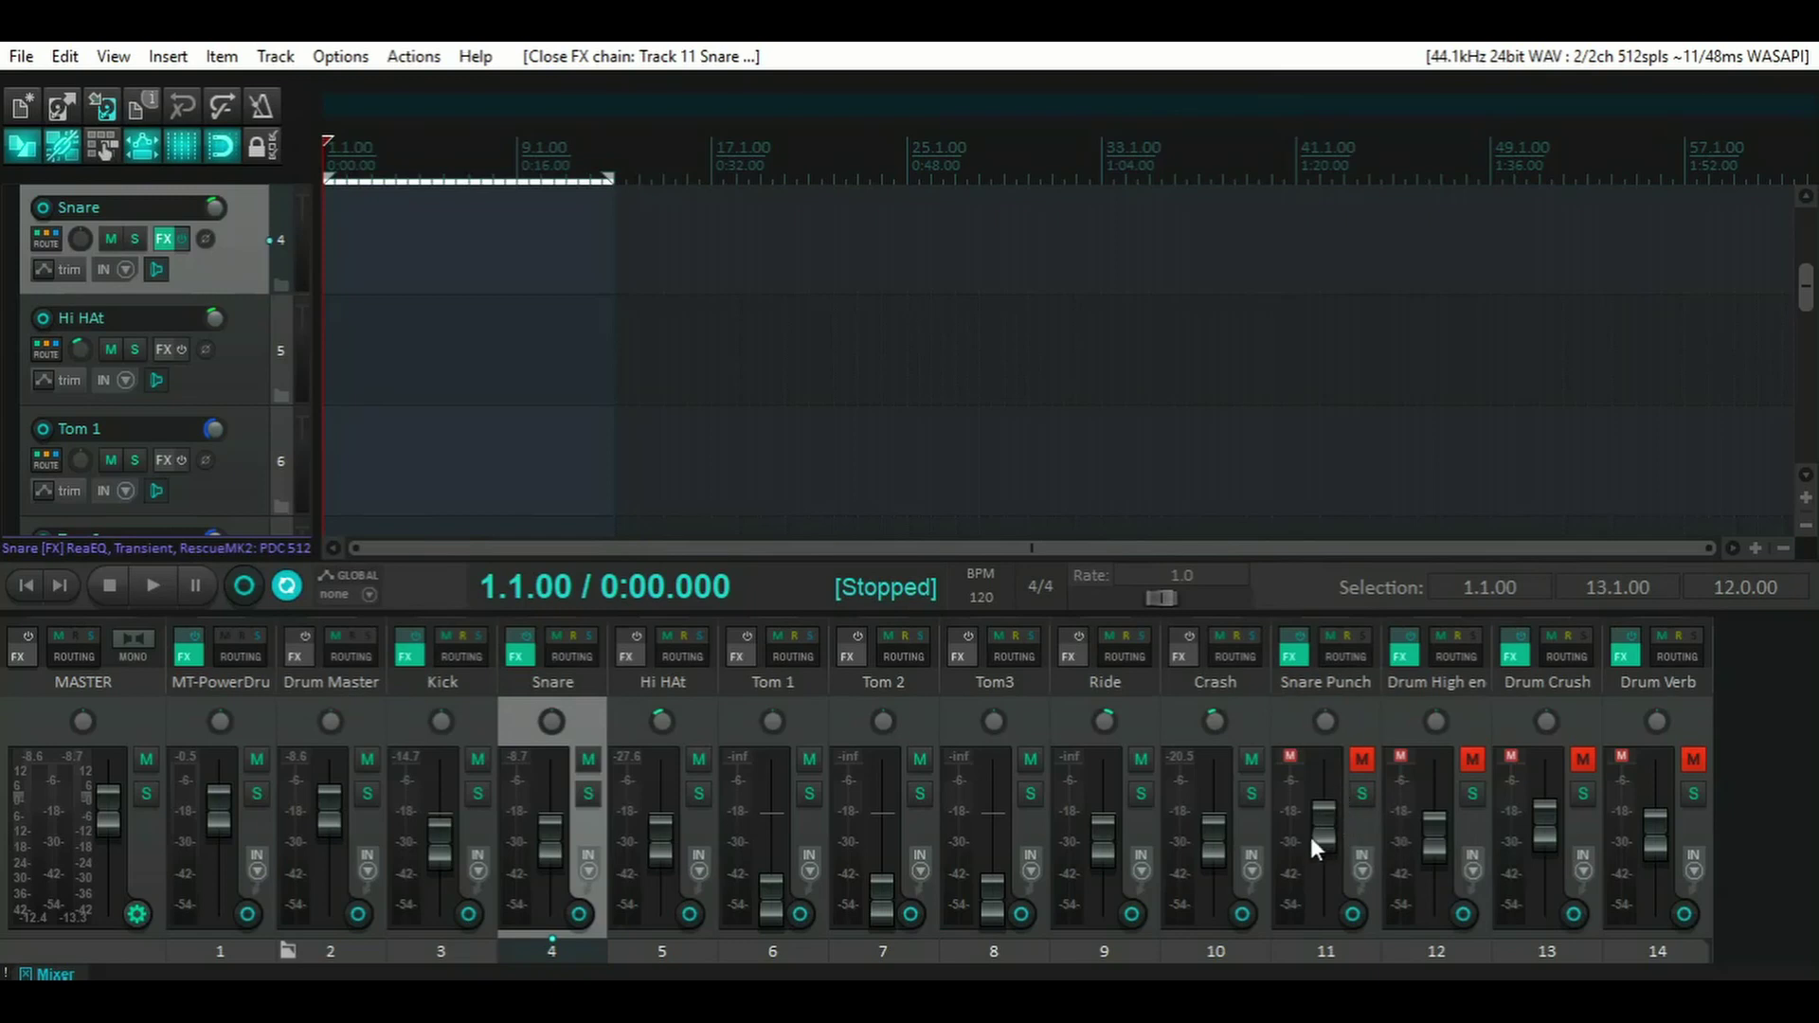
left_click(1360, 761)
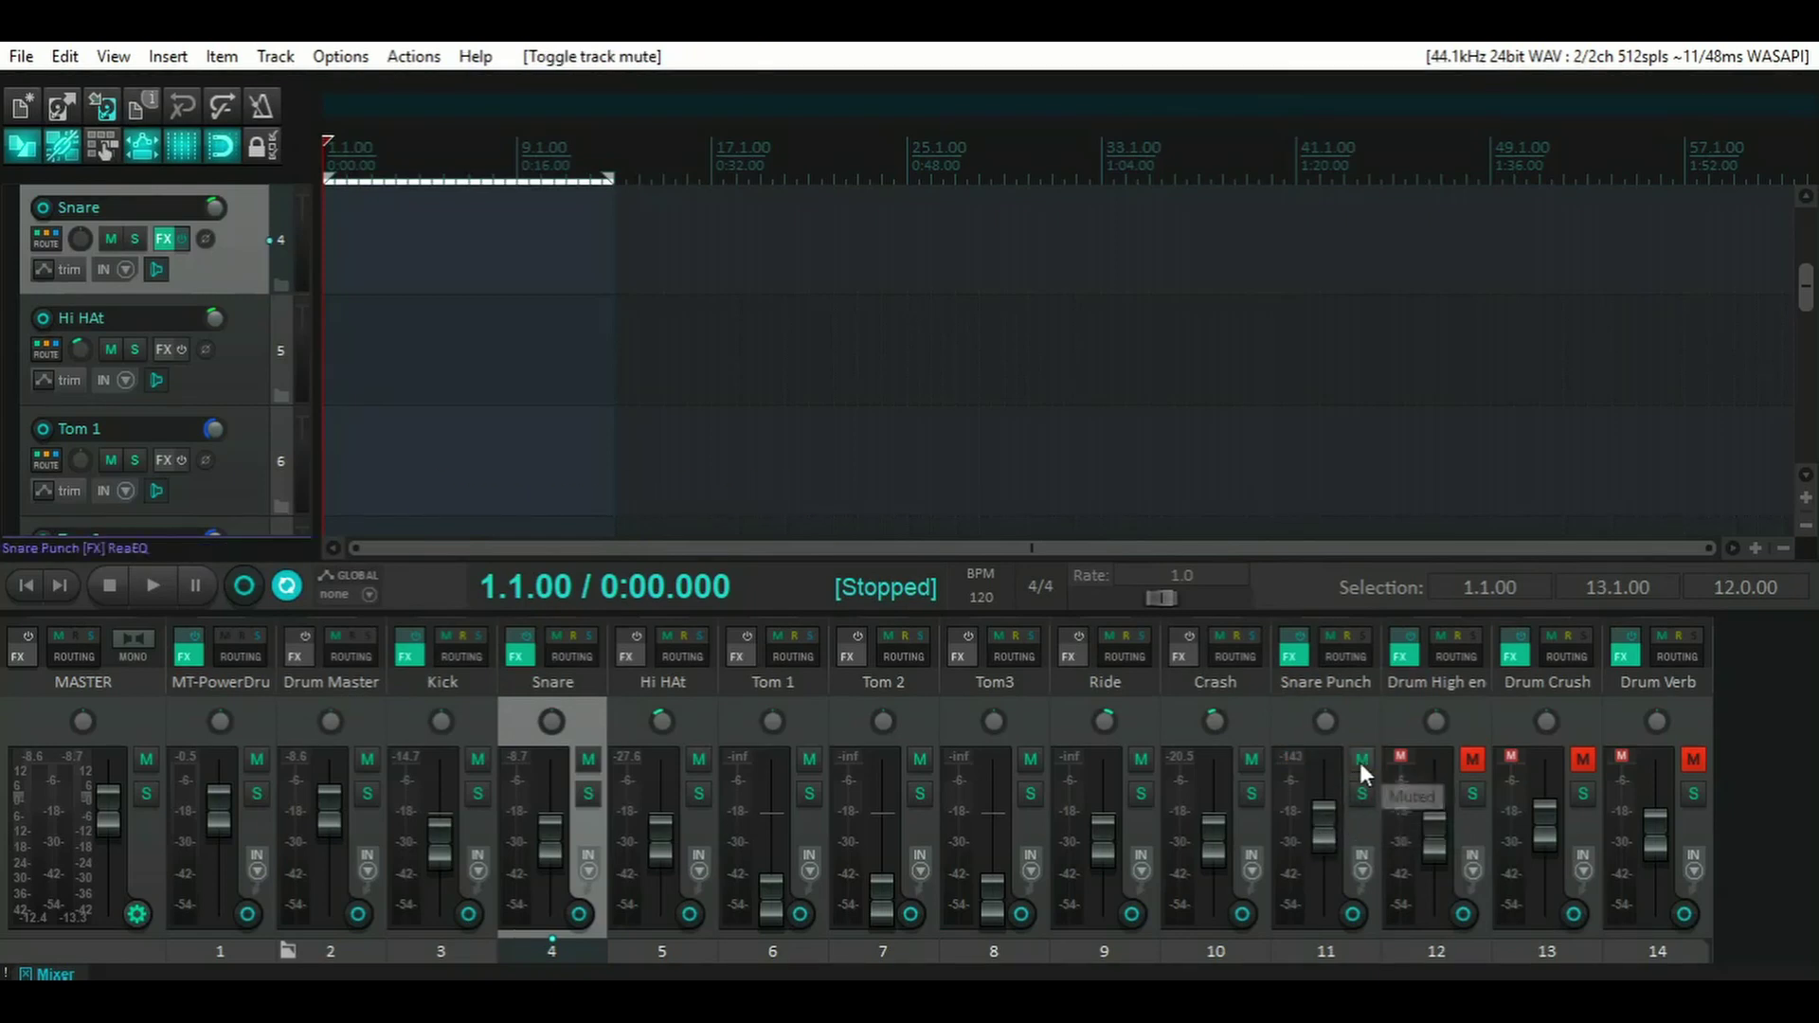
left_click(155, 596)
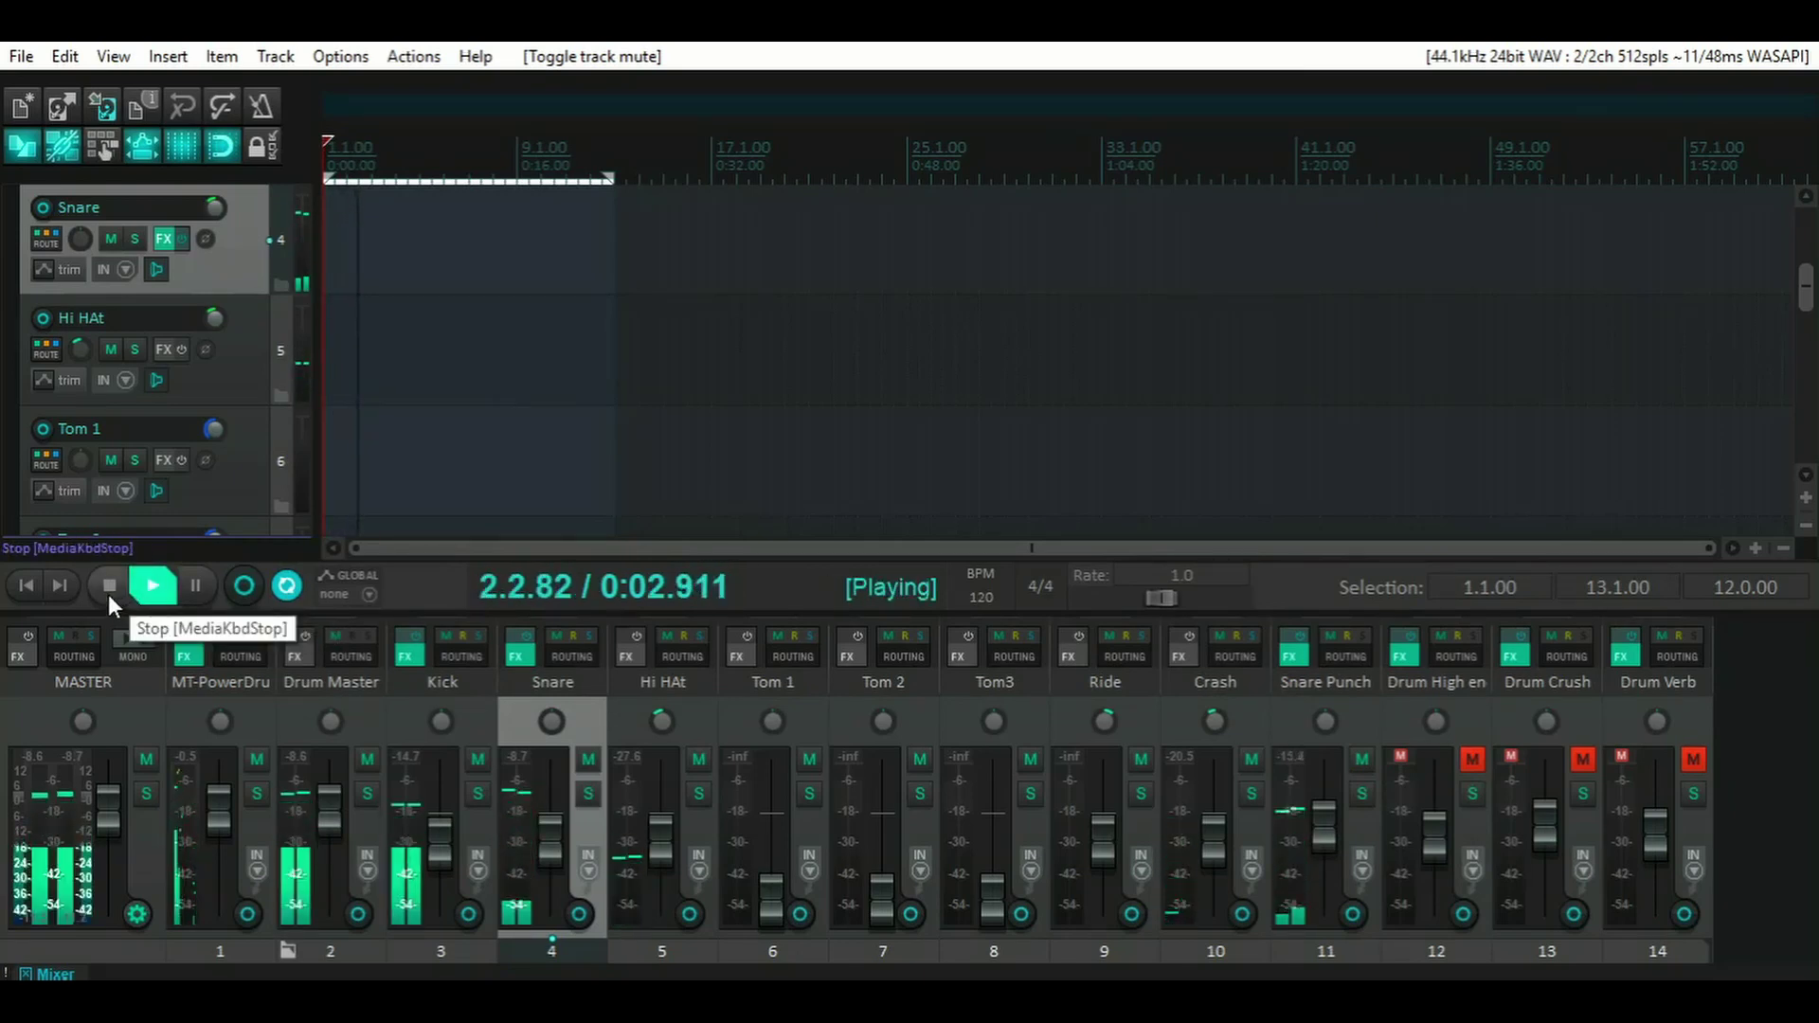
left_click(108, 594)
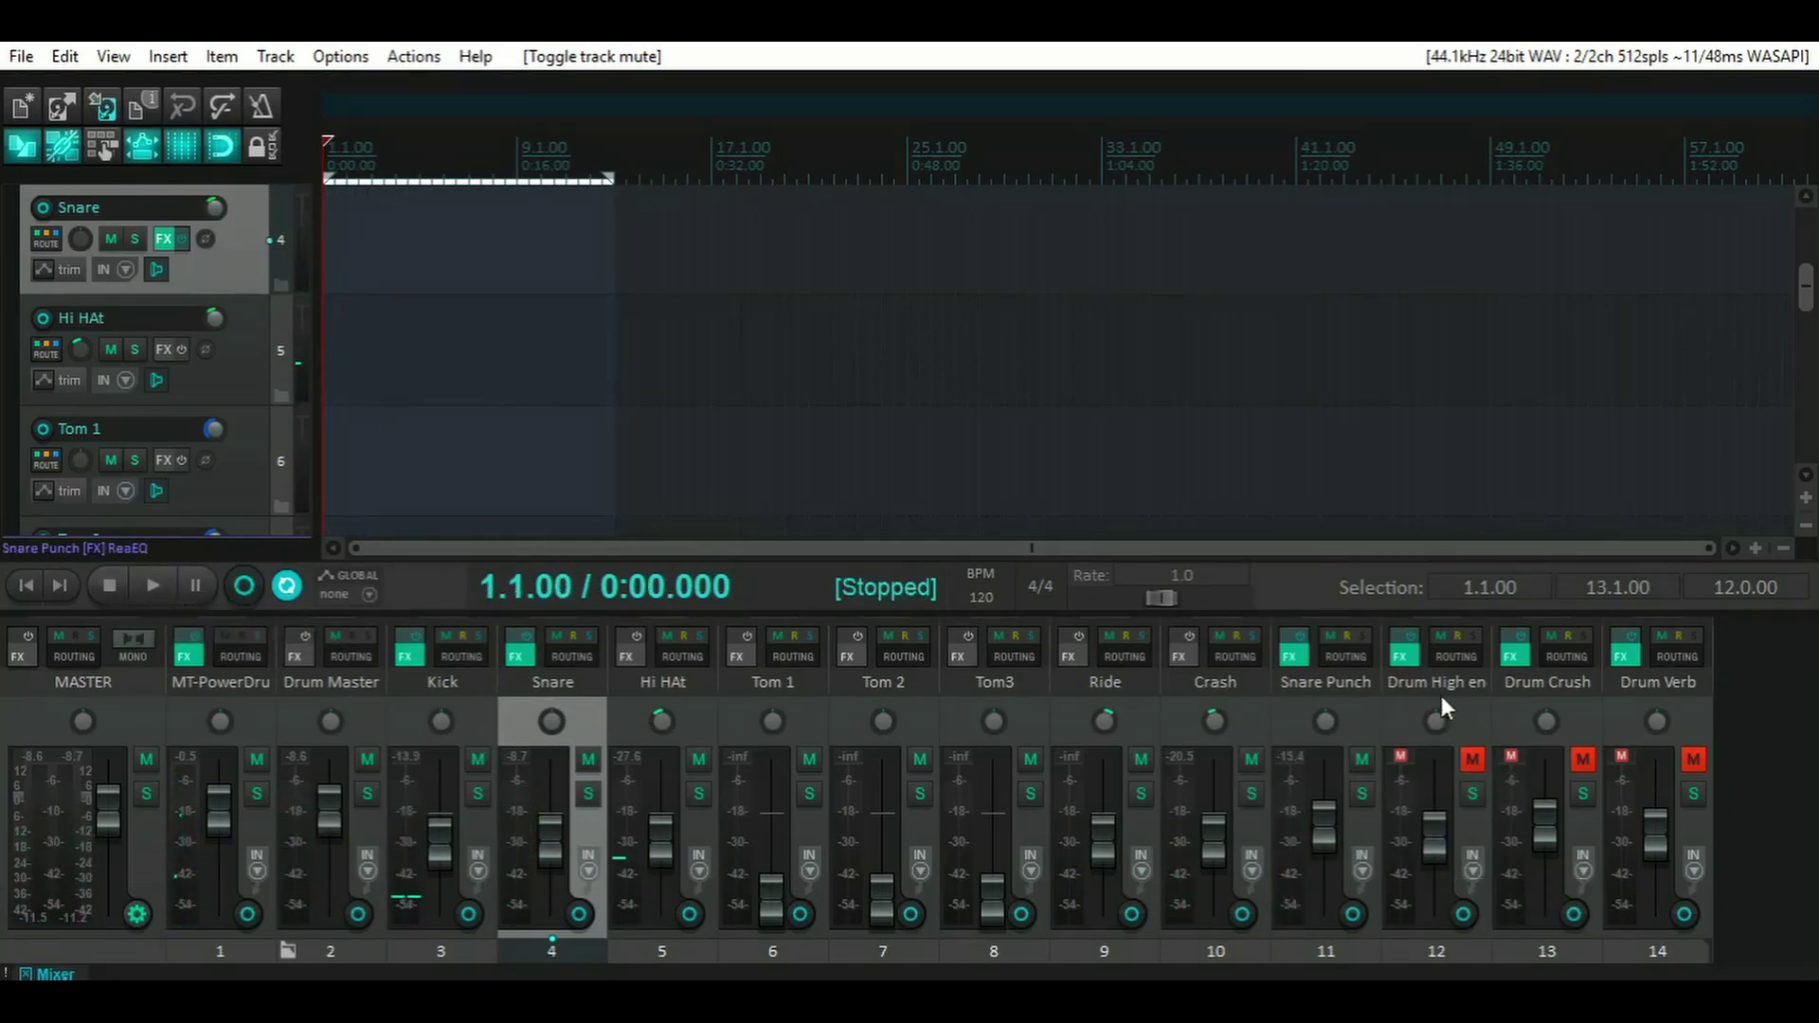
- Check the Drum High end track's effect chain, and unmute the track to audition it in the mix
left_click(1402, 656)
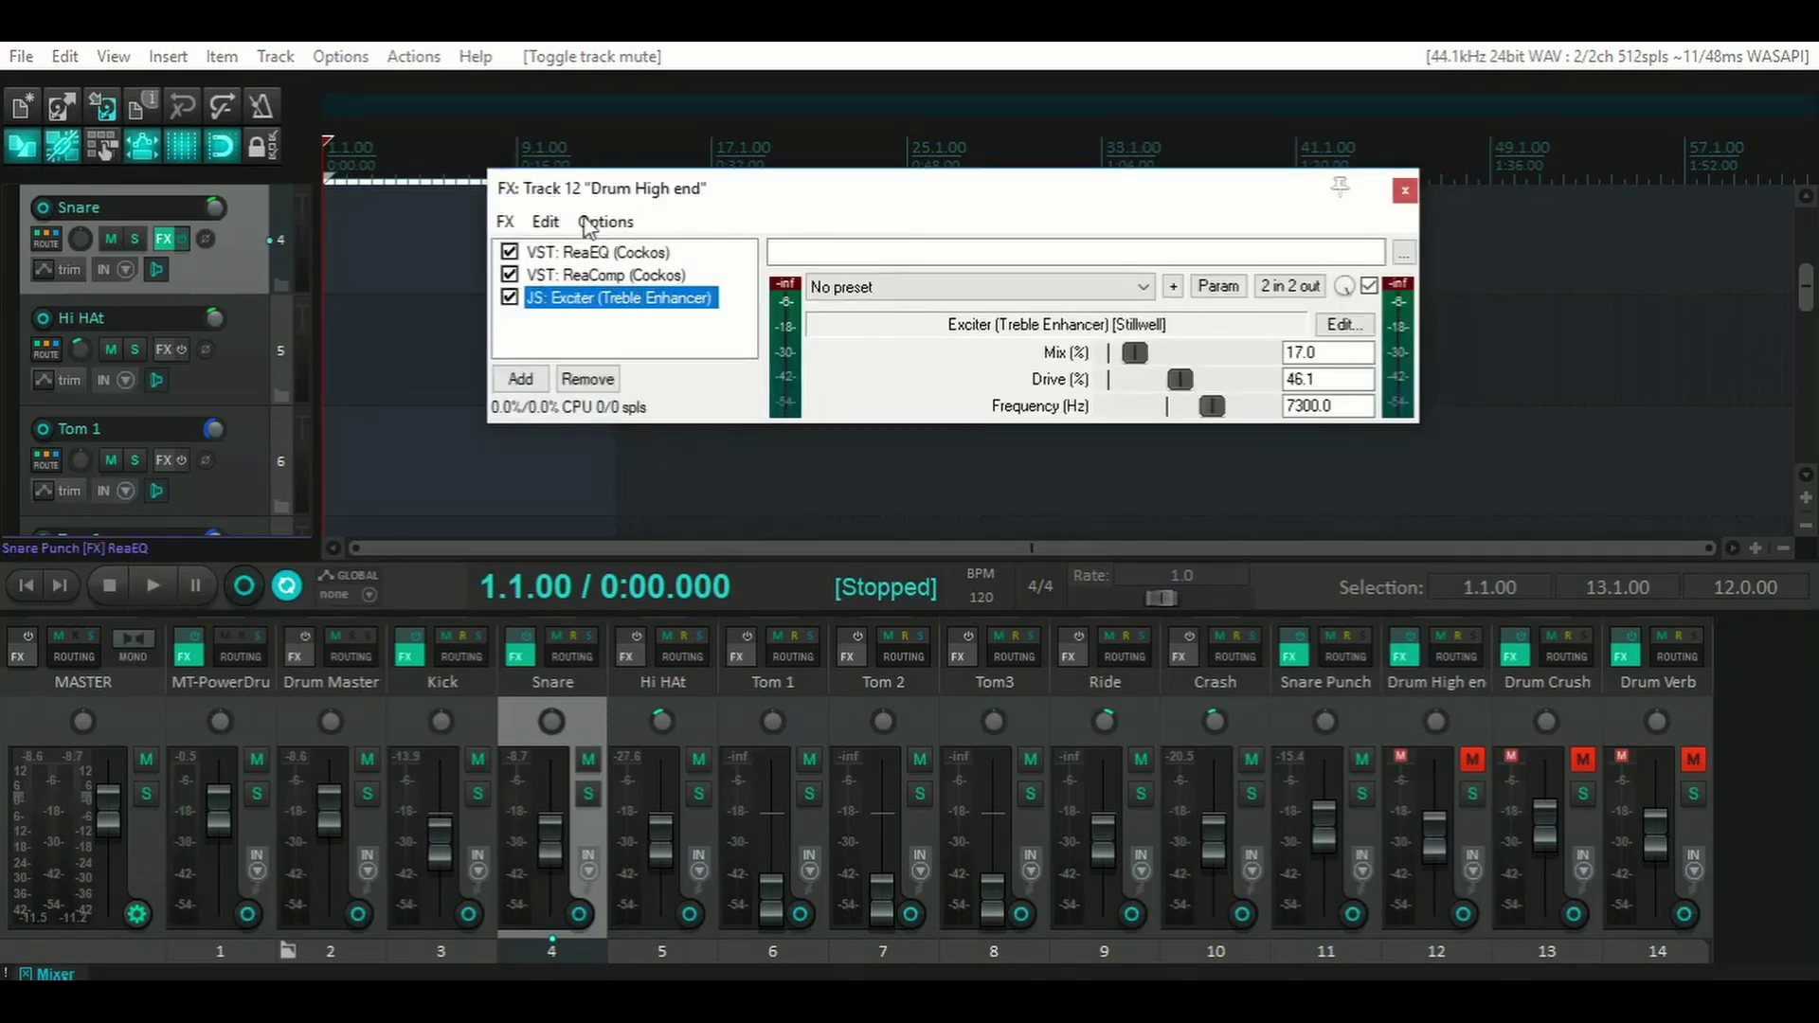
left_click(1405, 194)
left_click(1467, 762)
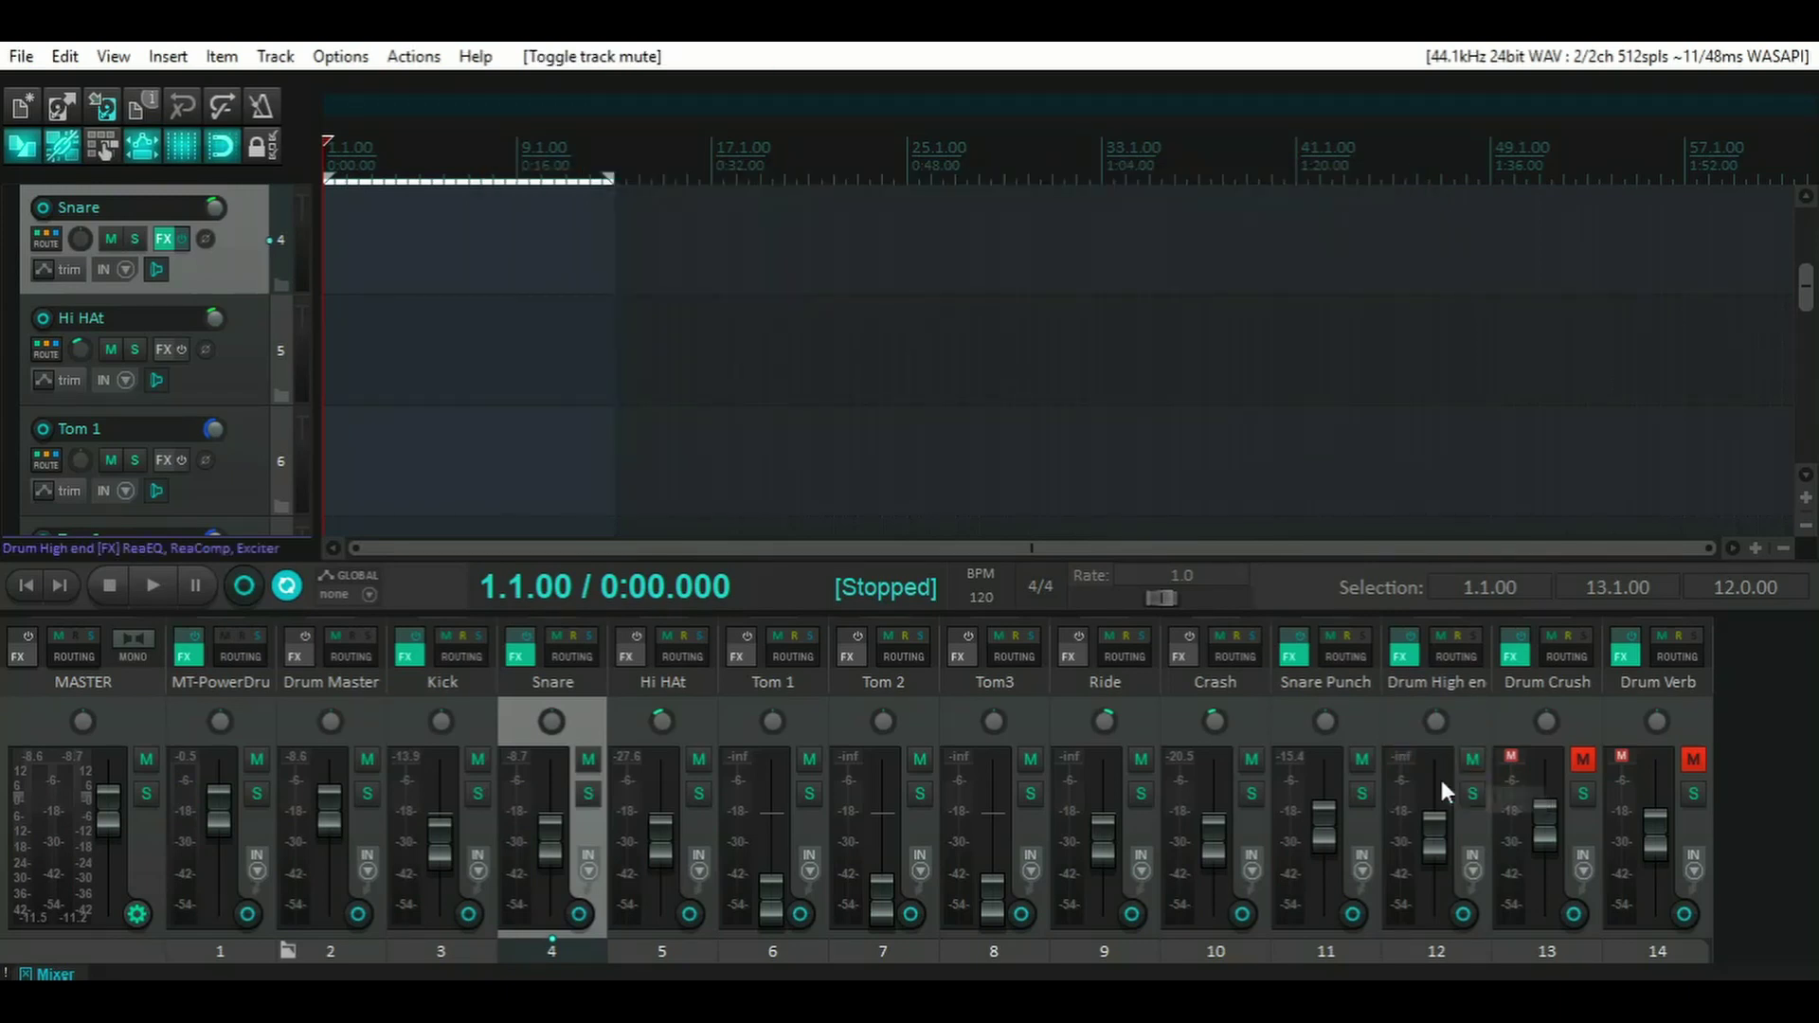
left_click(149, 586)
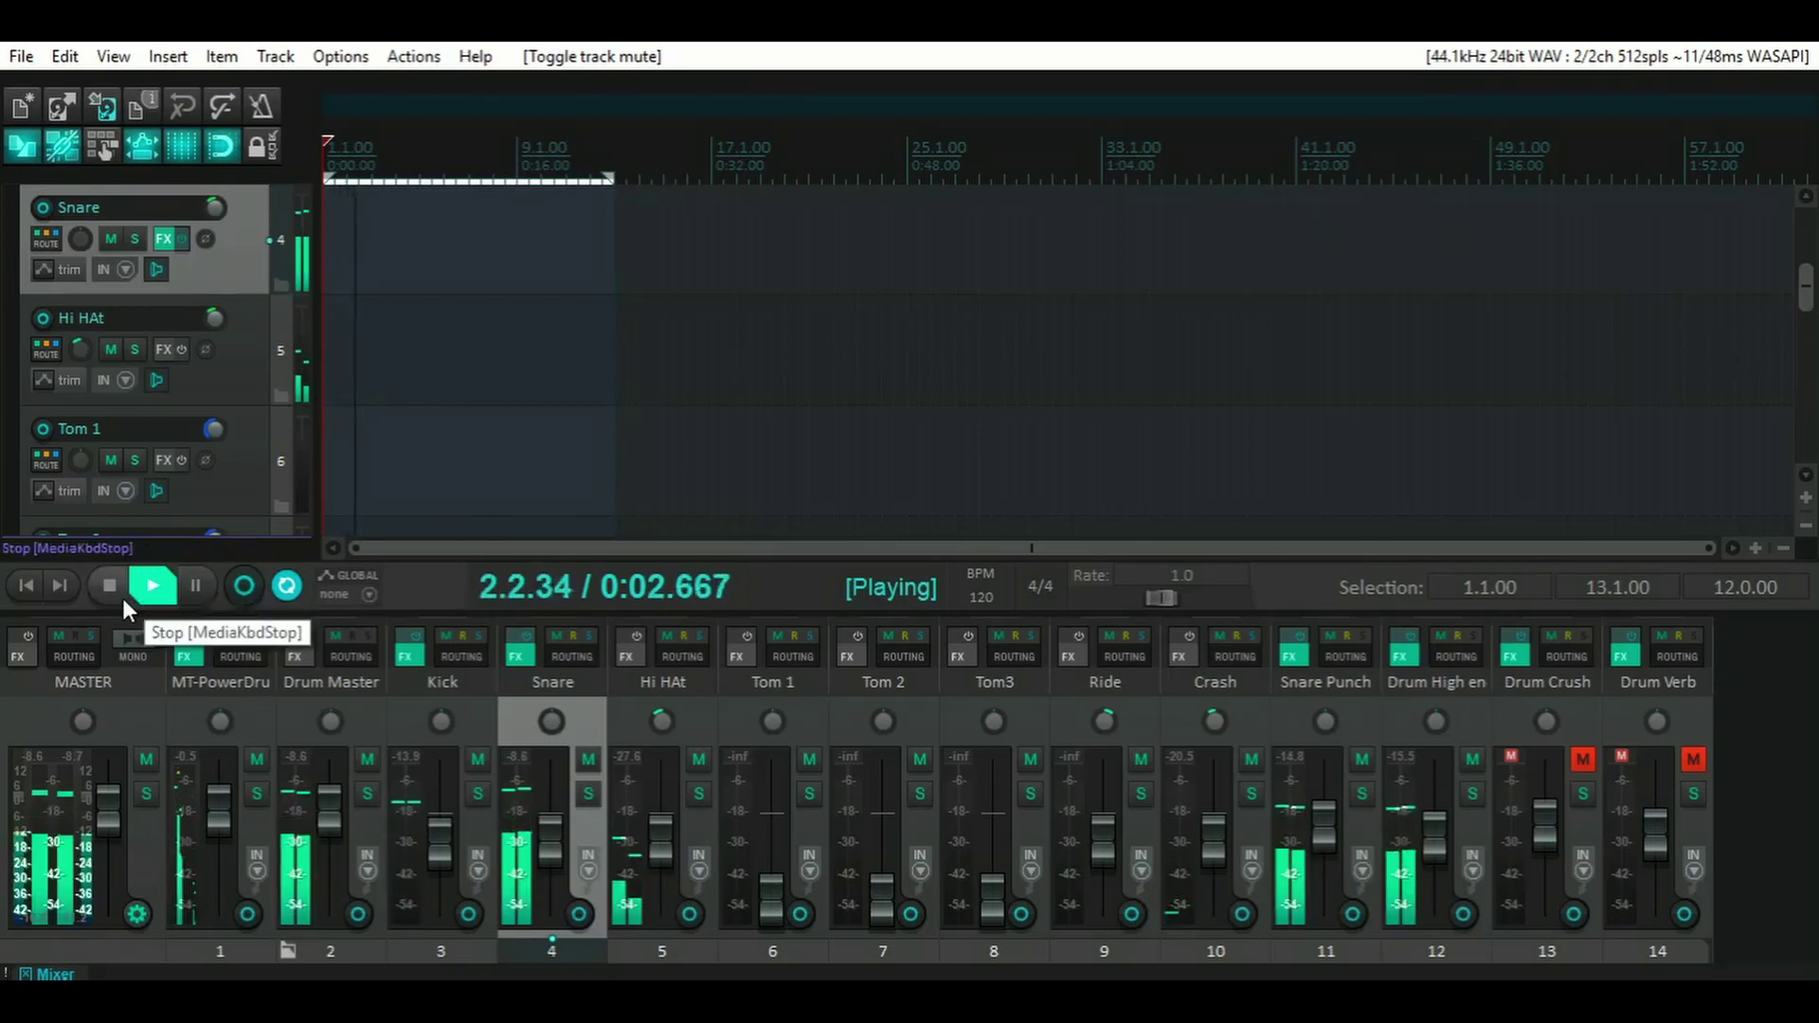
left_click(116, 597)
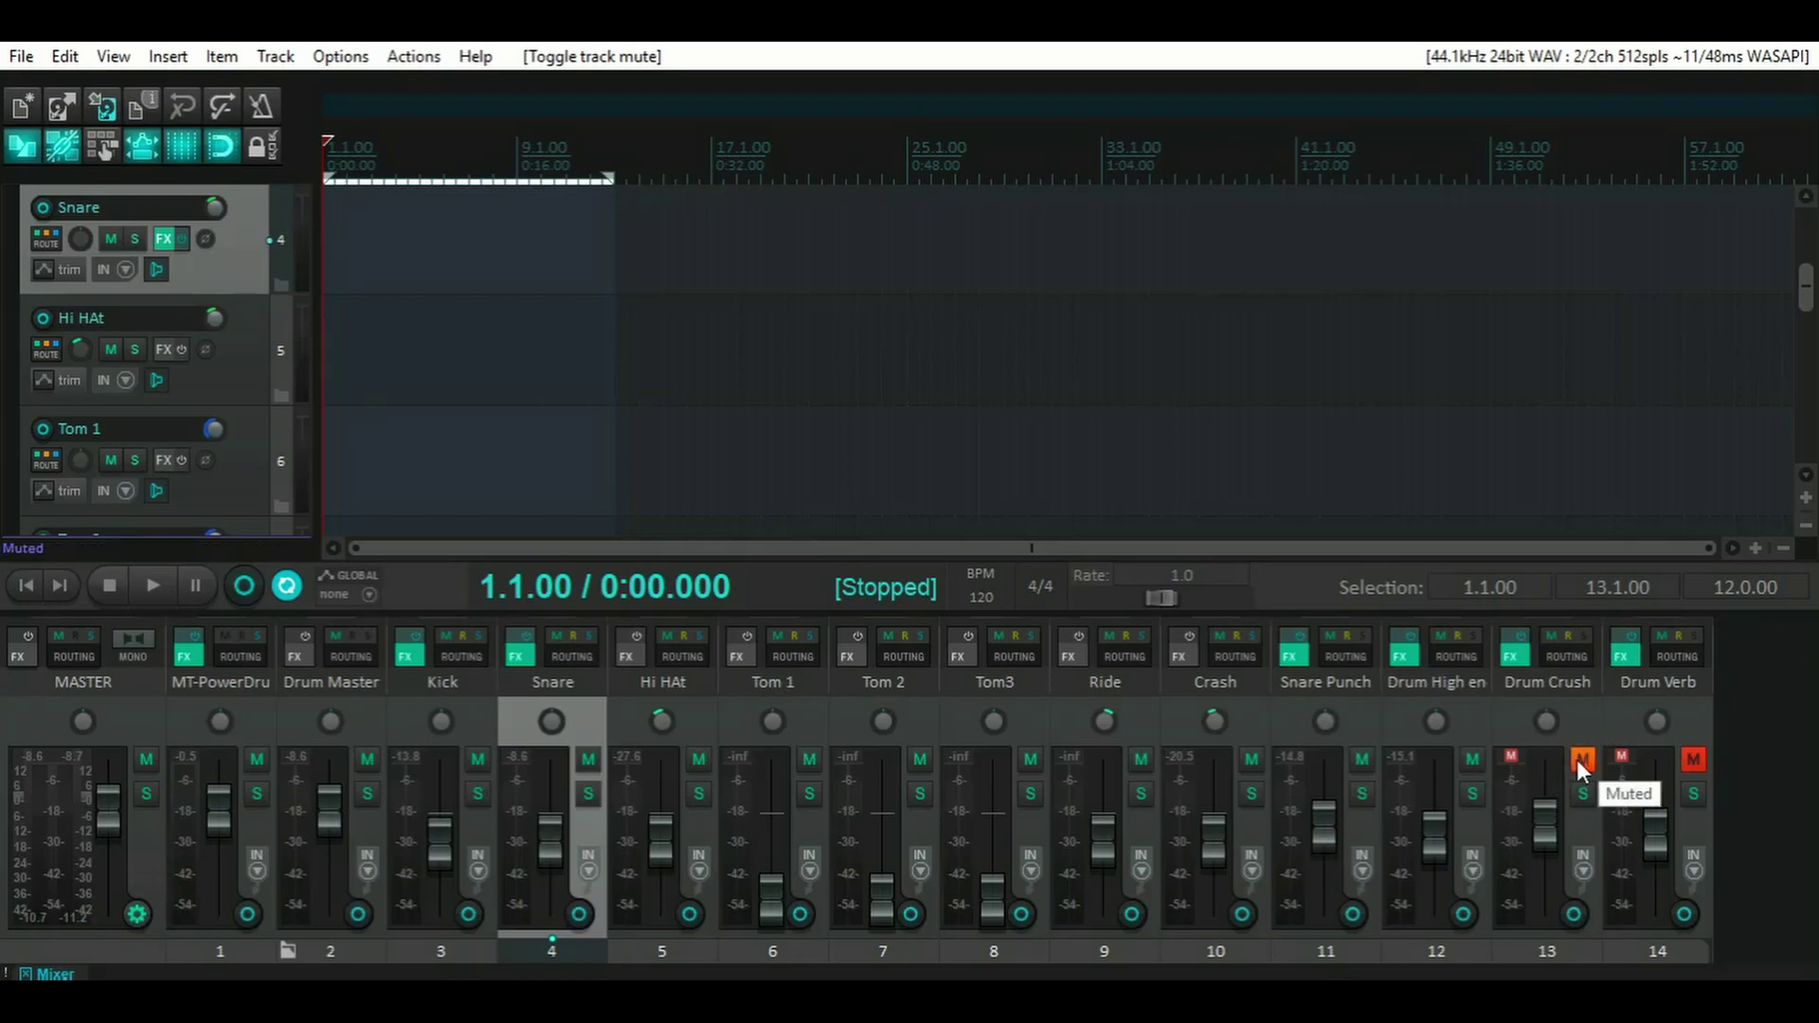
- View the Drum Crush track's effect chain, and unmute the track to audition it in the mix
left_click(1516, 656)
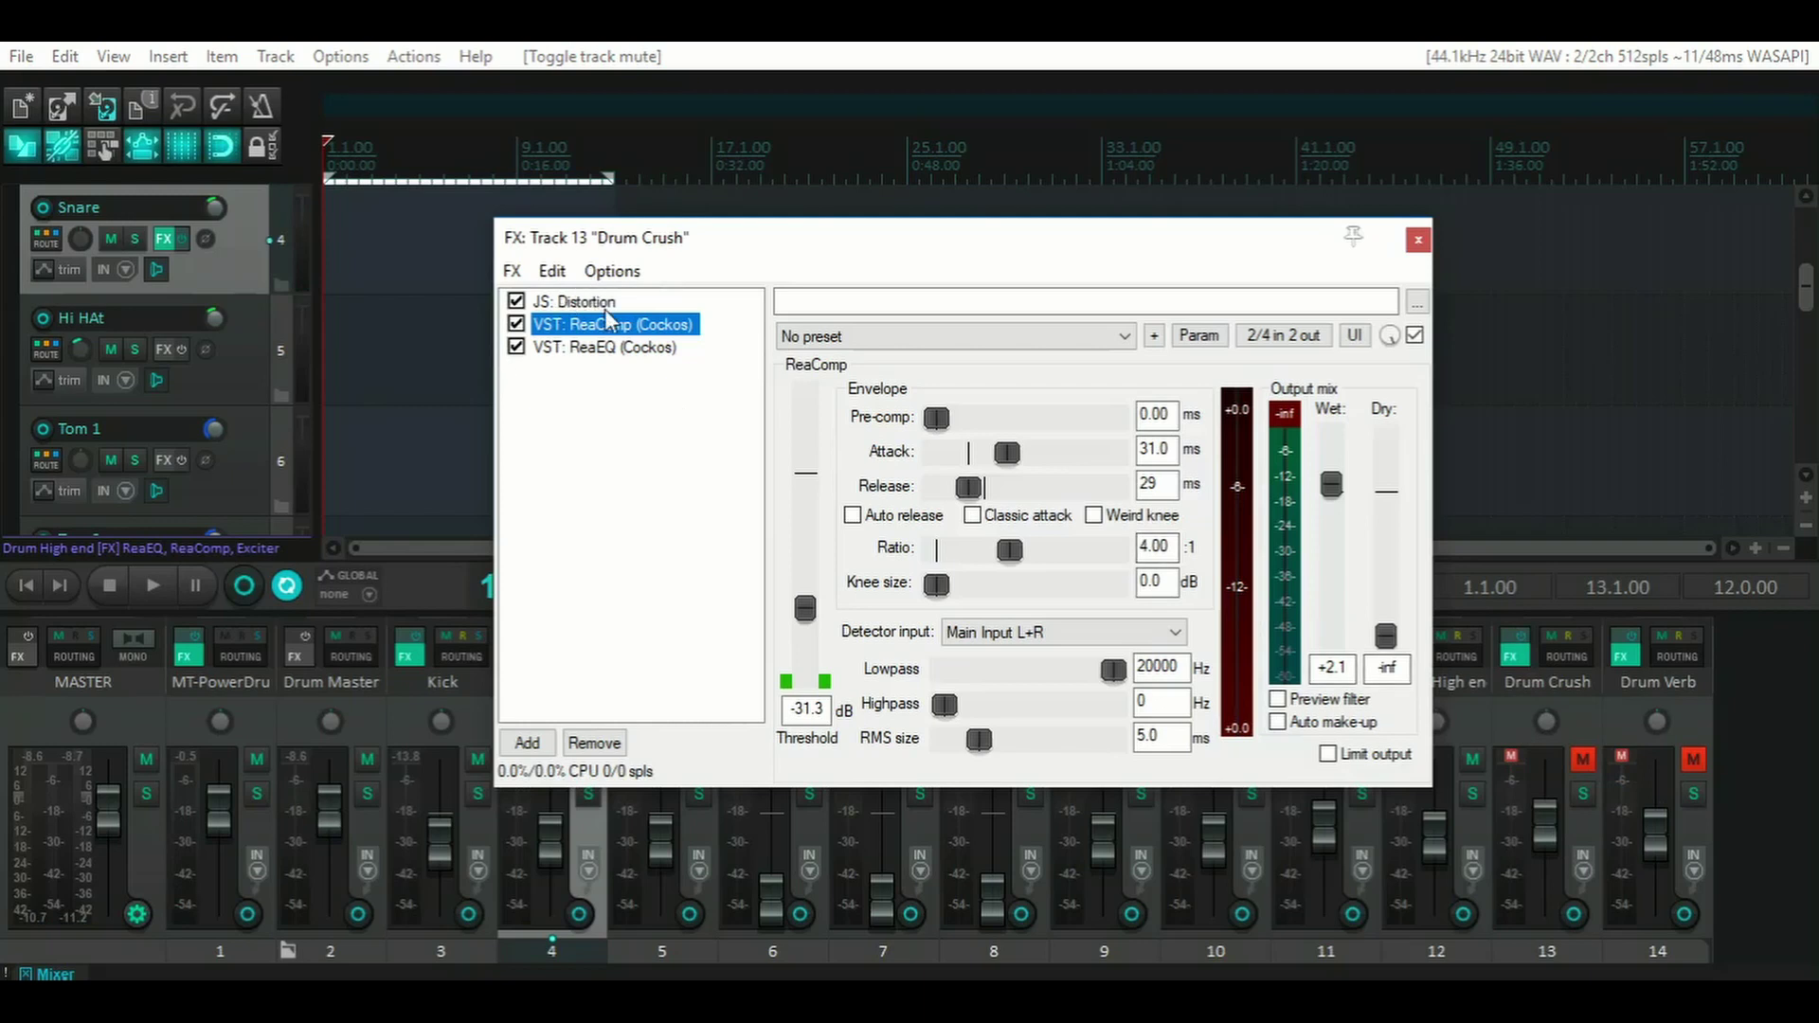
left_click(1417, 240)
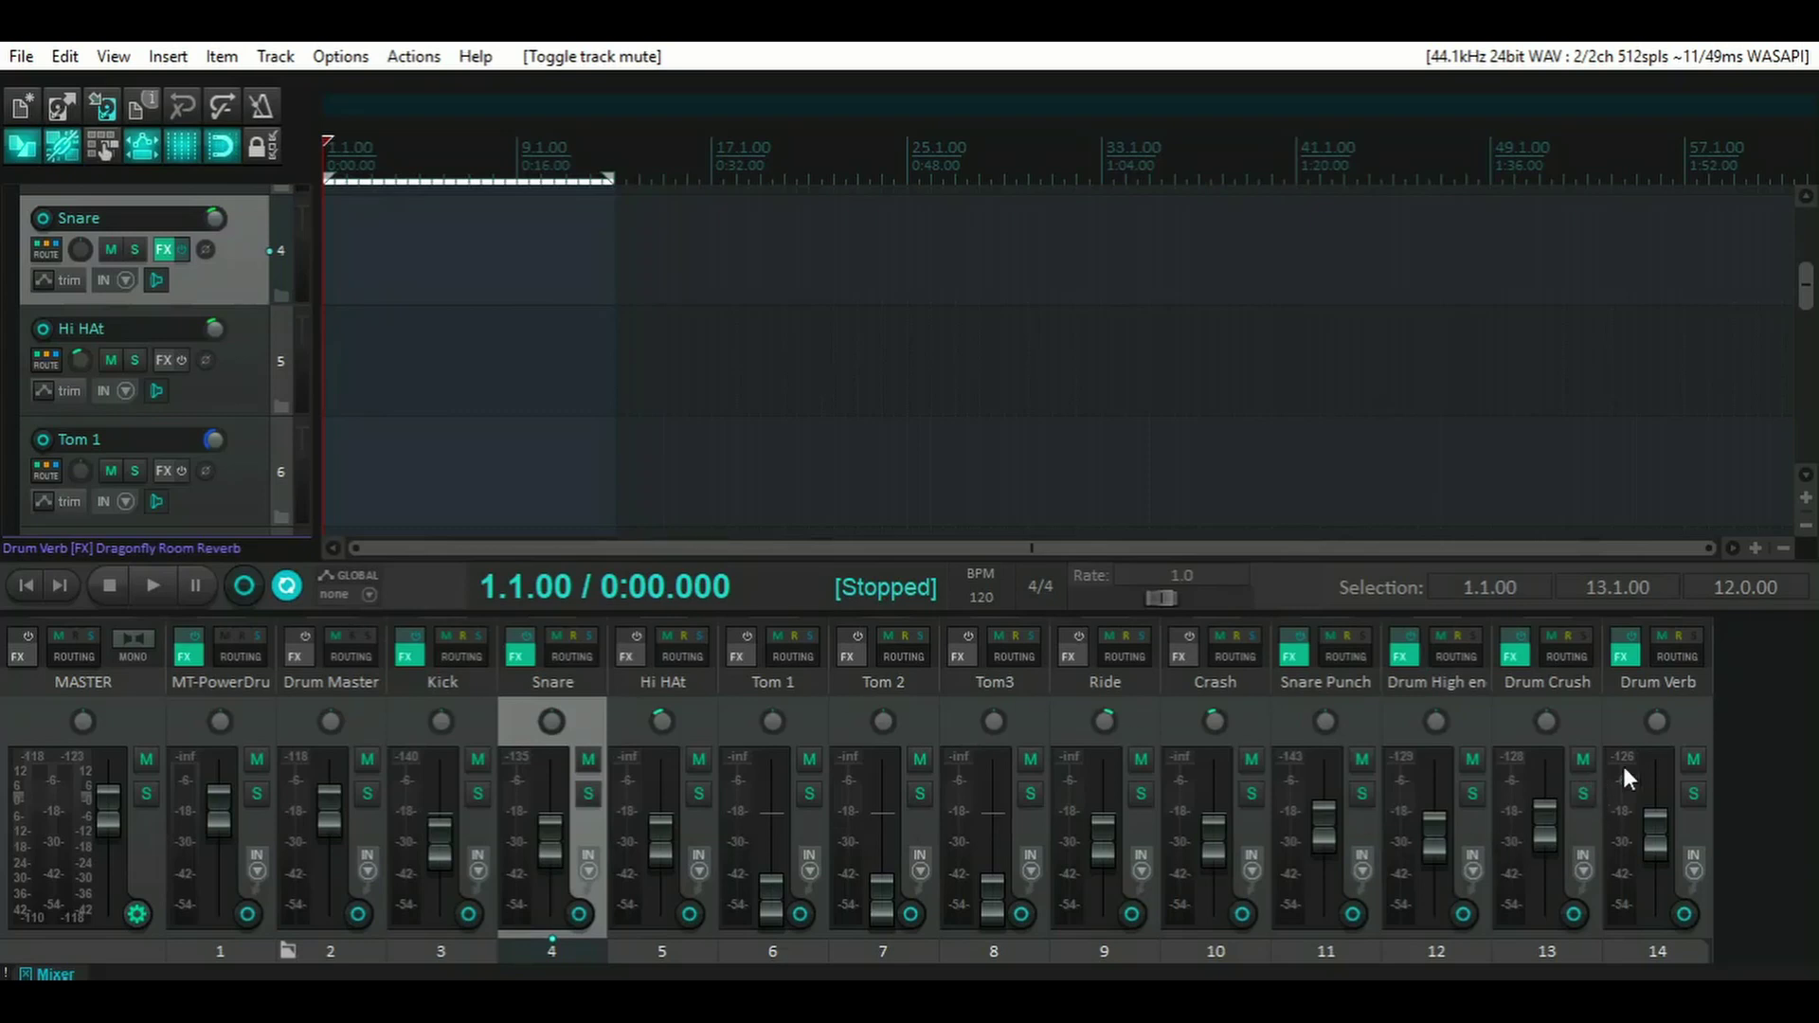
left_click(150, 585)
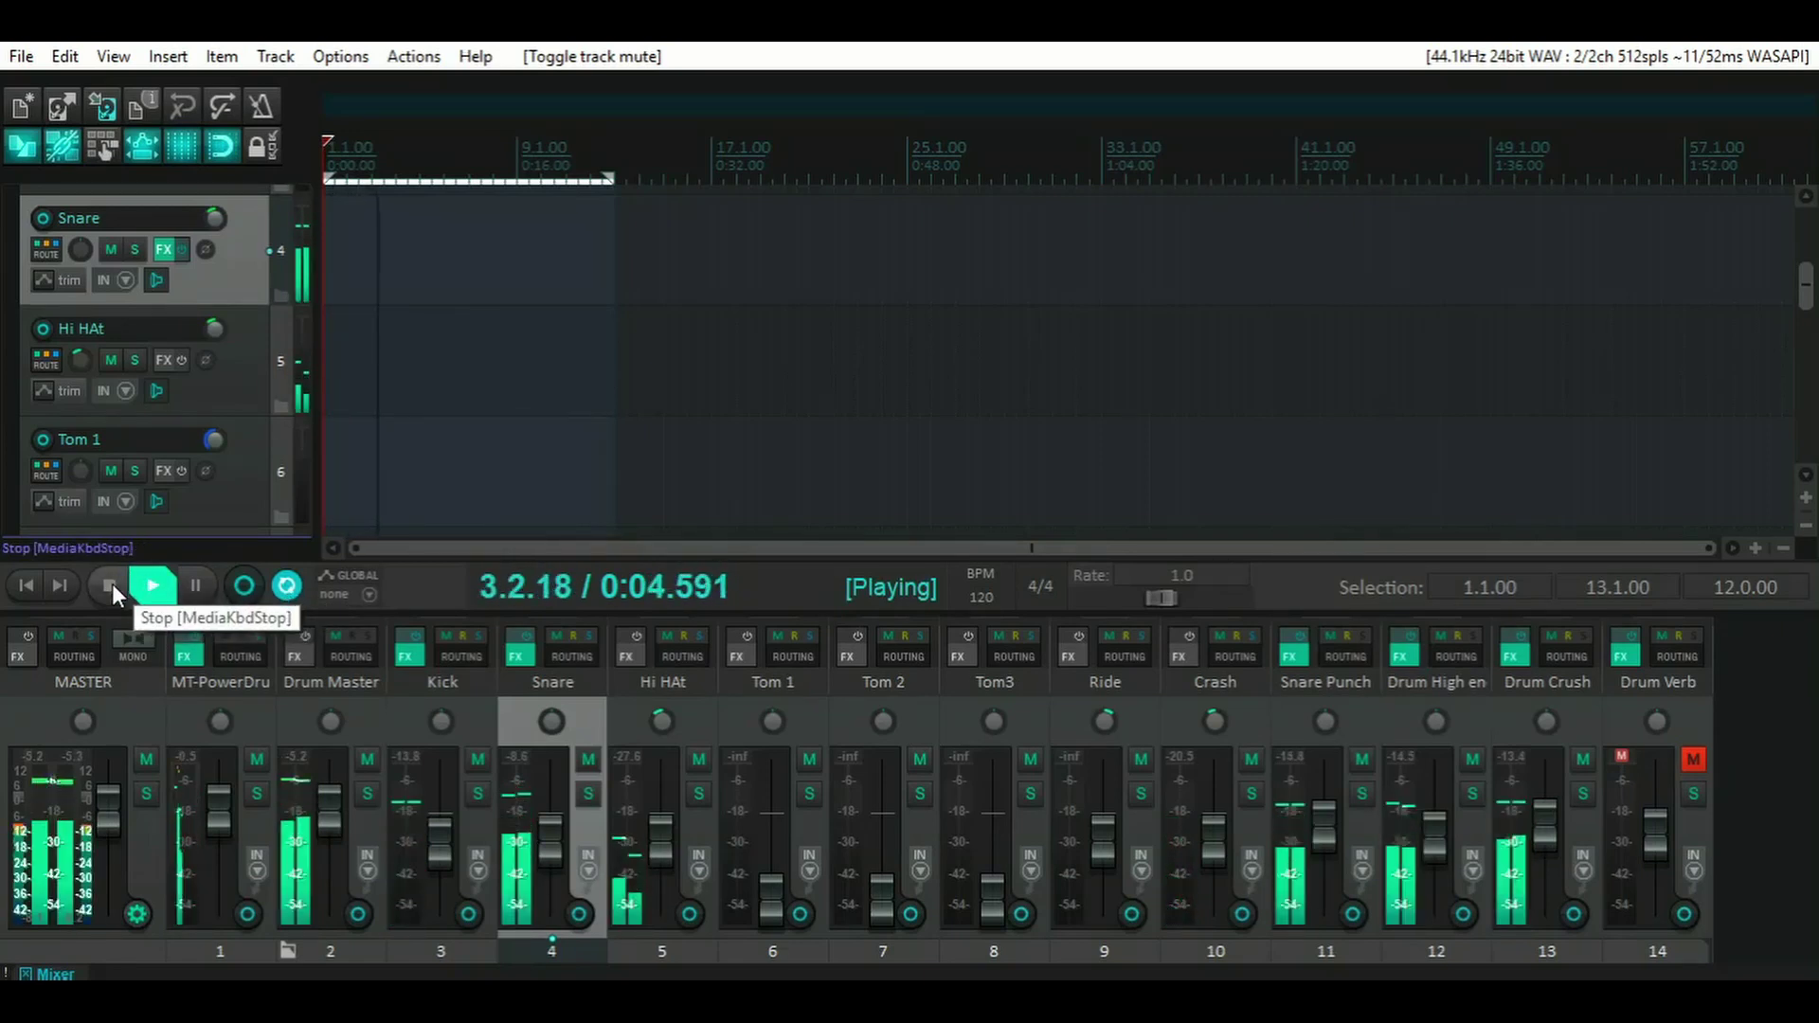
left_click(110, 584)
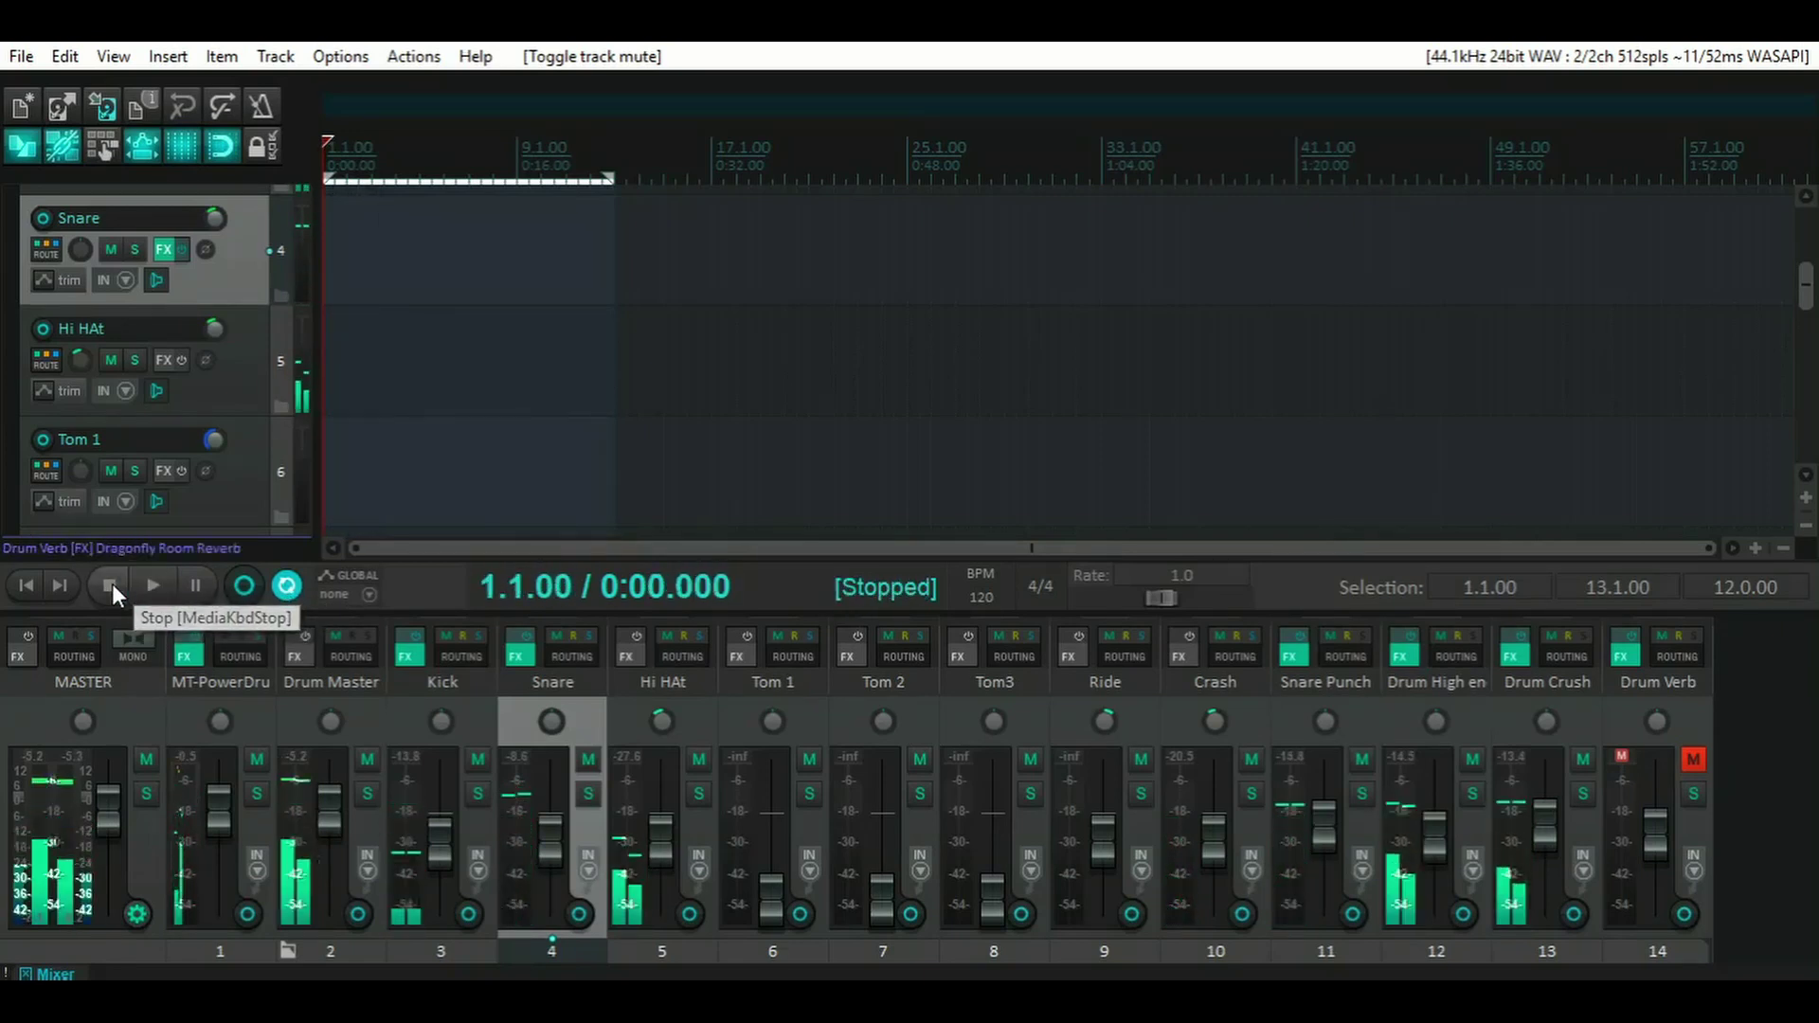
- Unmute the Drum Verb track and audition the mix with all parallel tracks active
left_click(1692, 761)
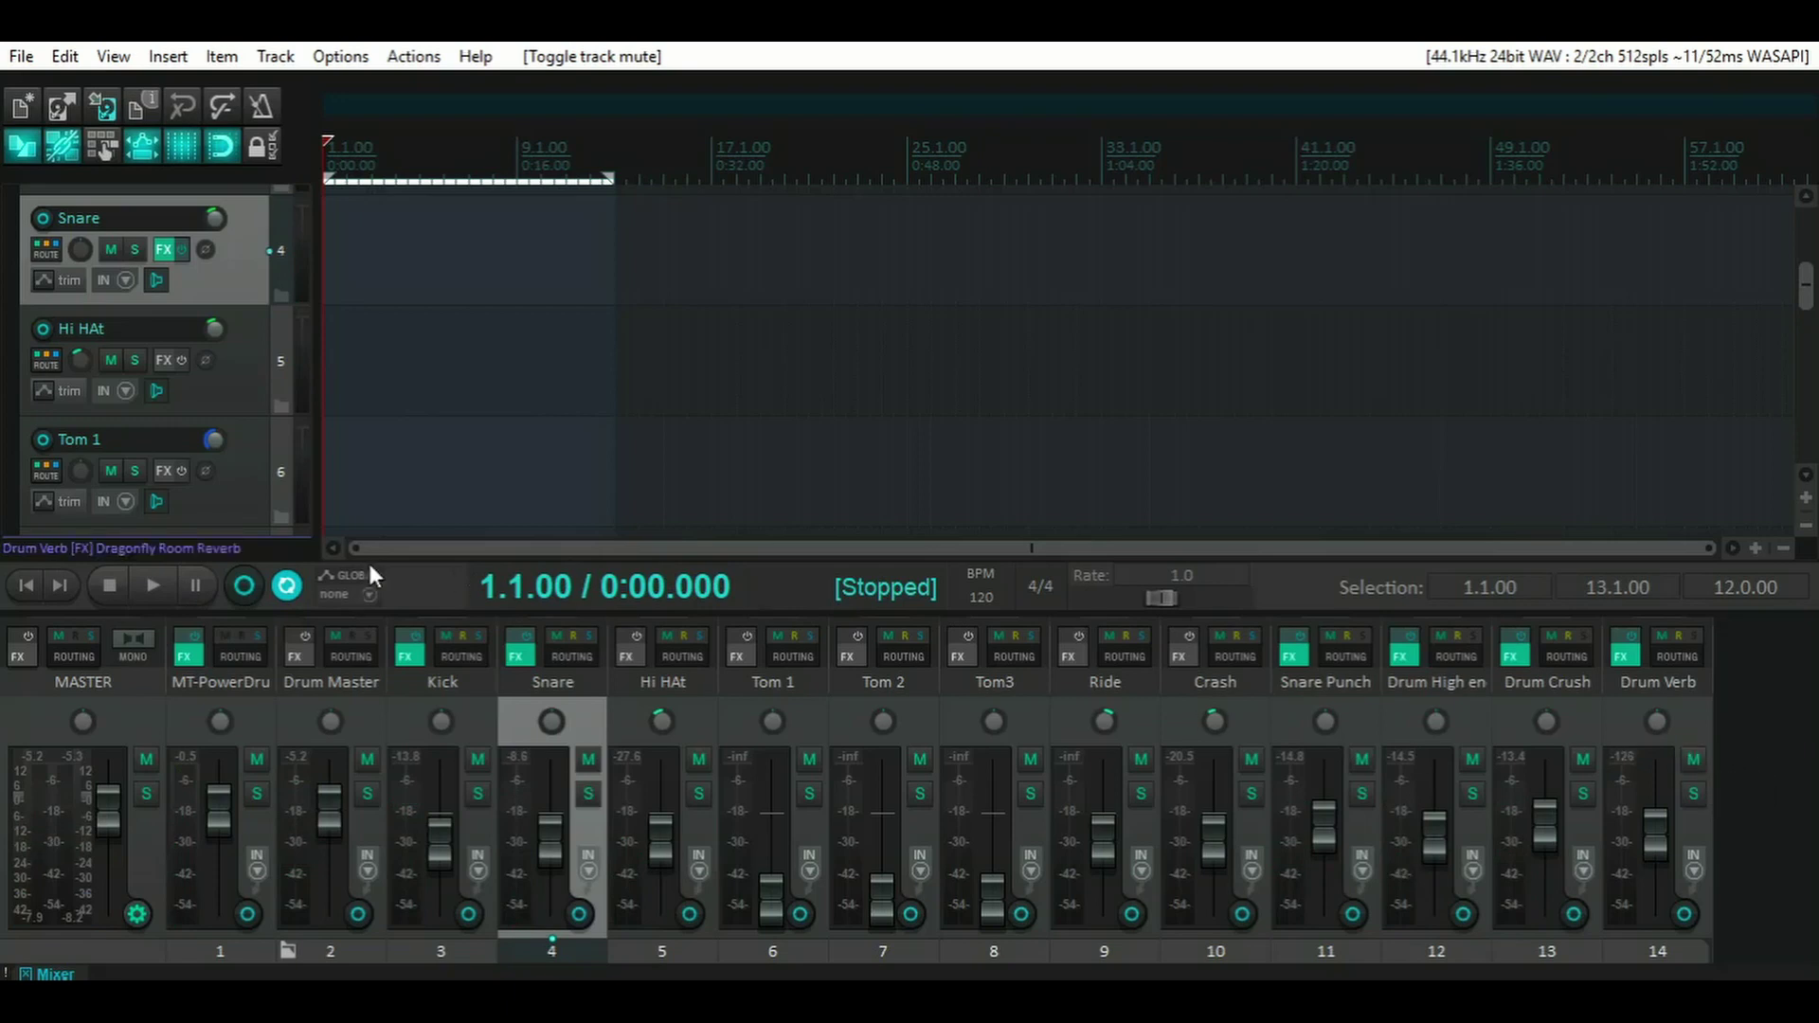
left_click(157, 585)
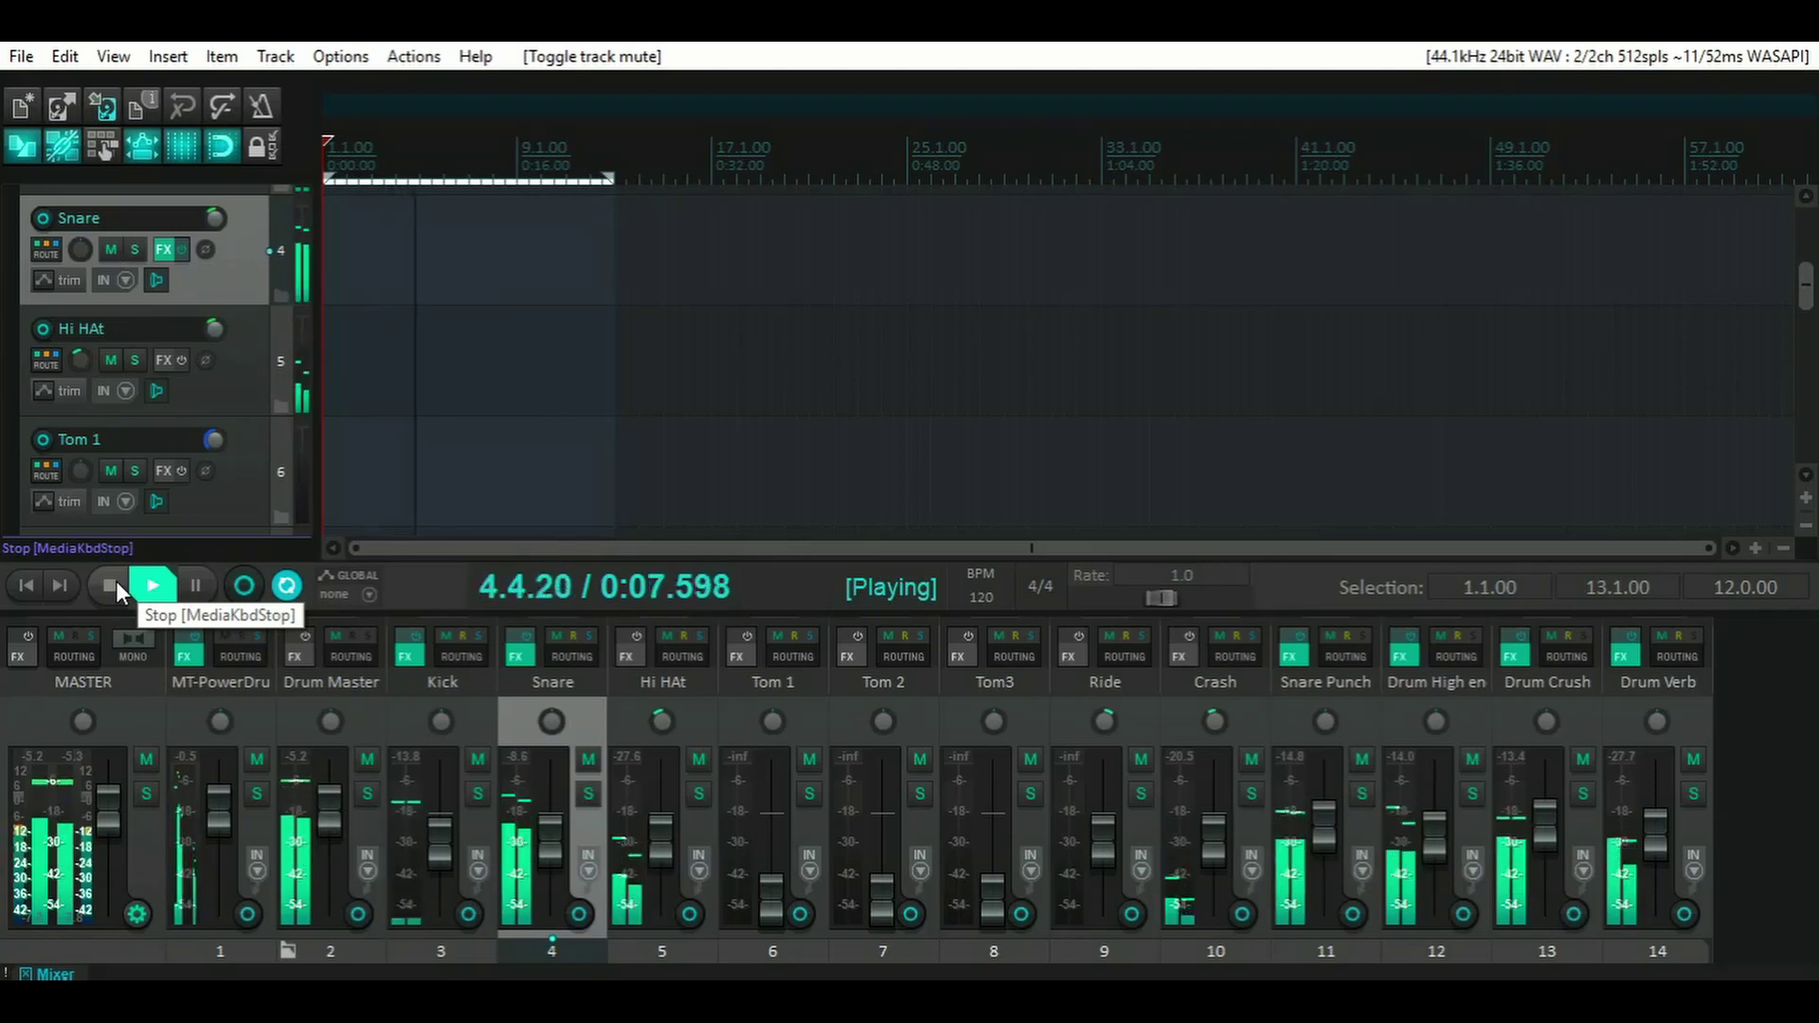
left_click(116, 582)
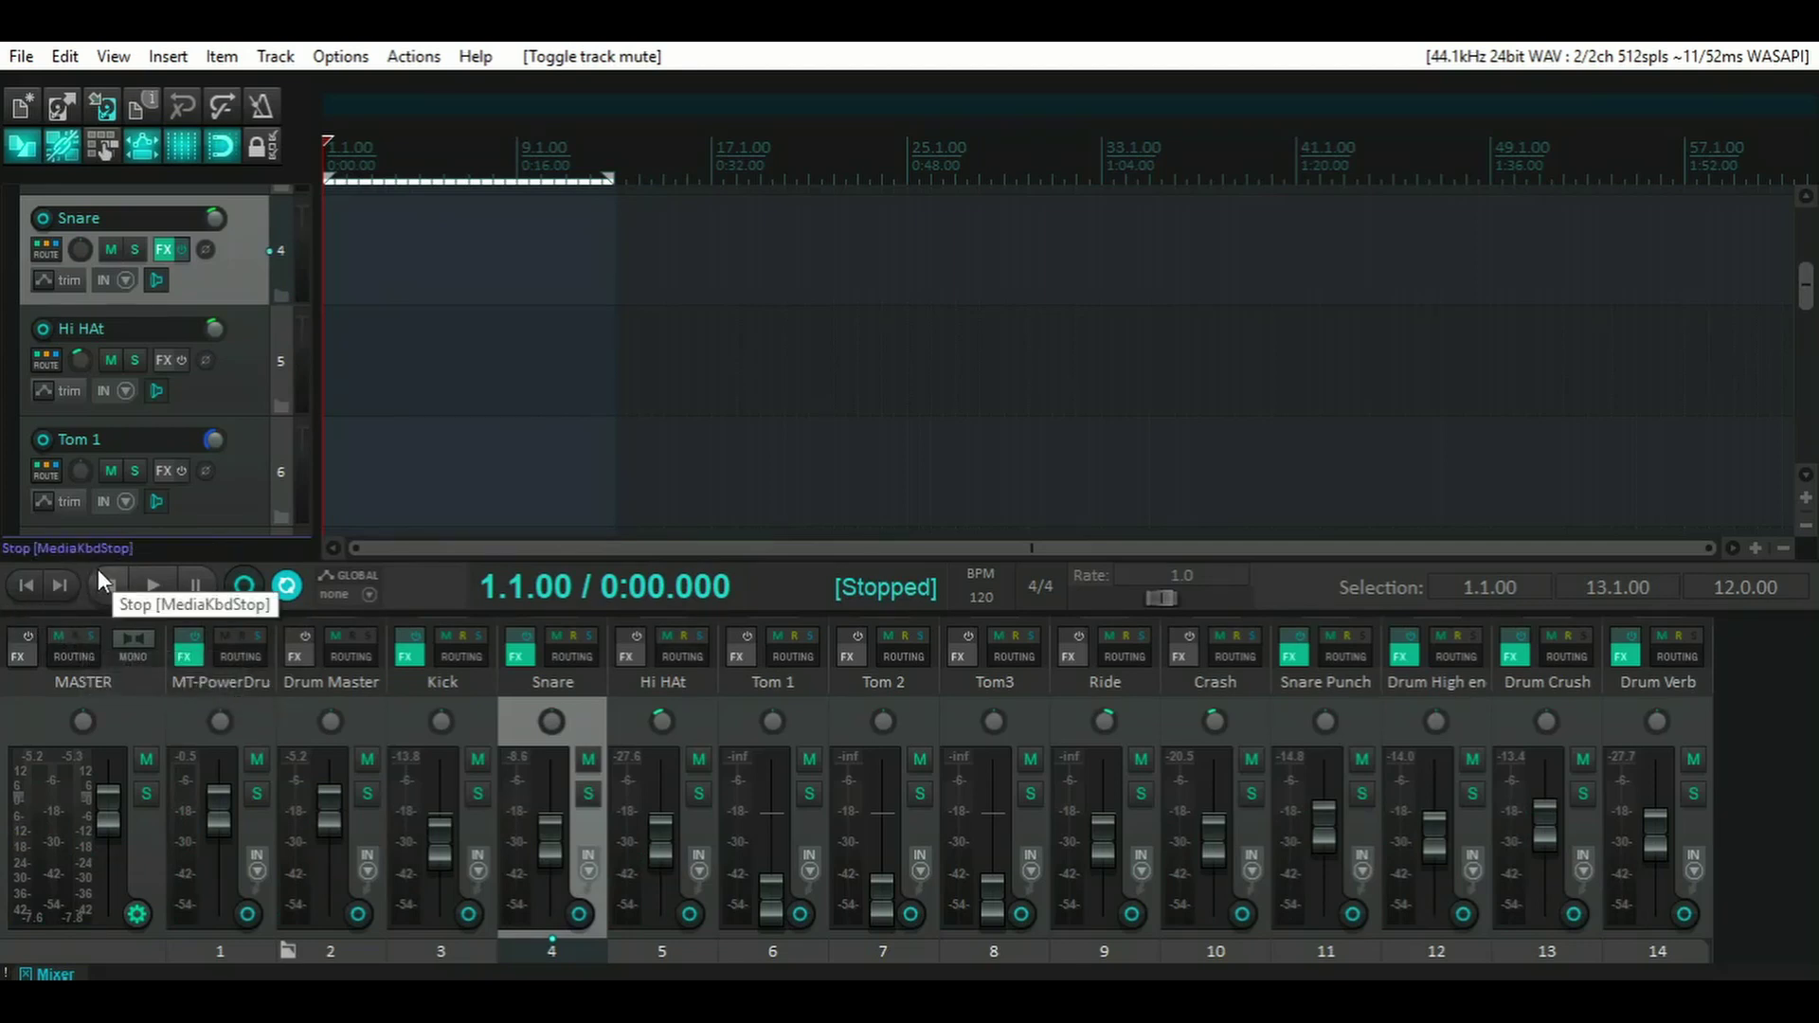
scroll(117, 441, "down", 7)
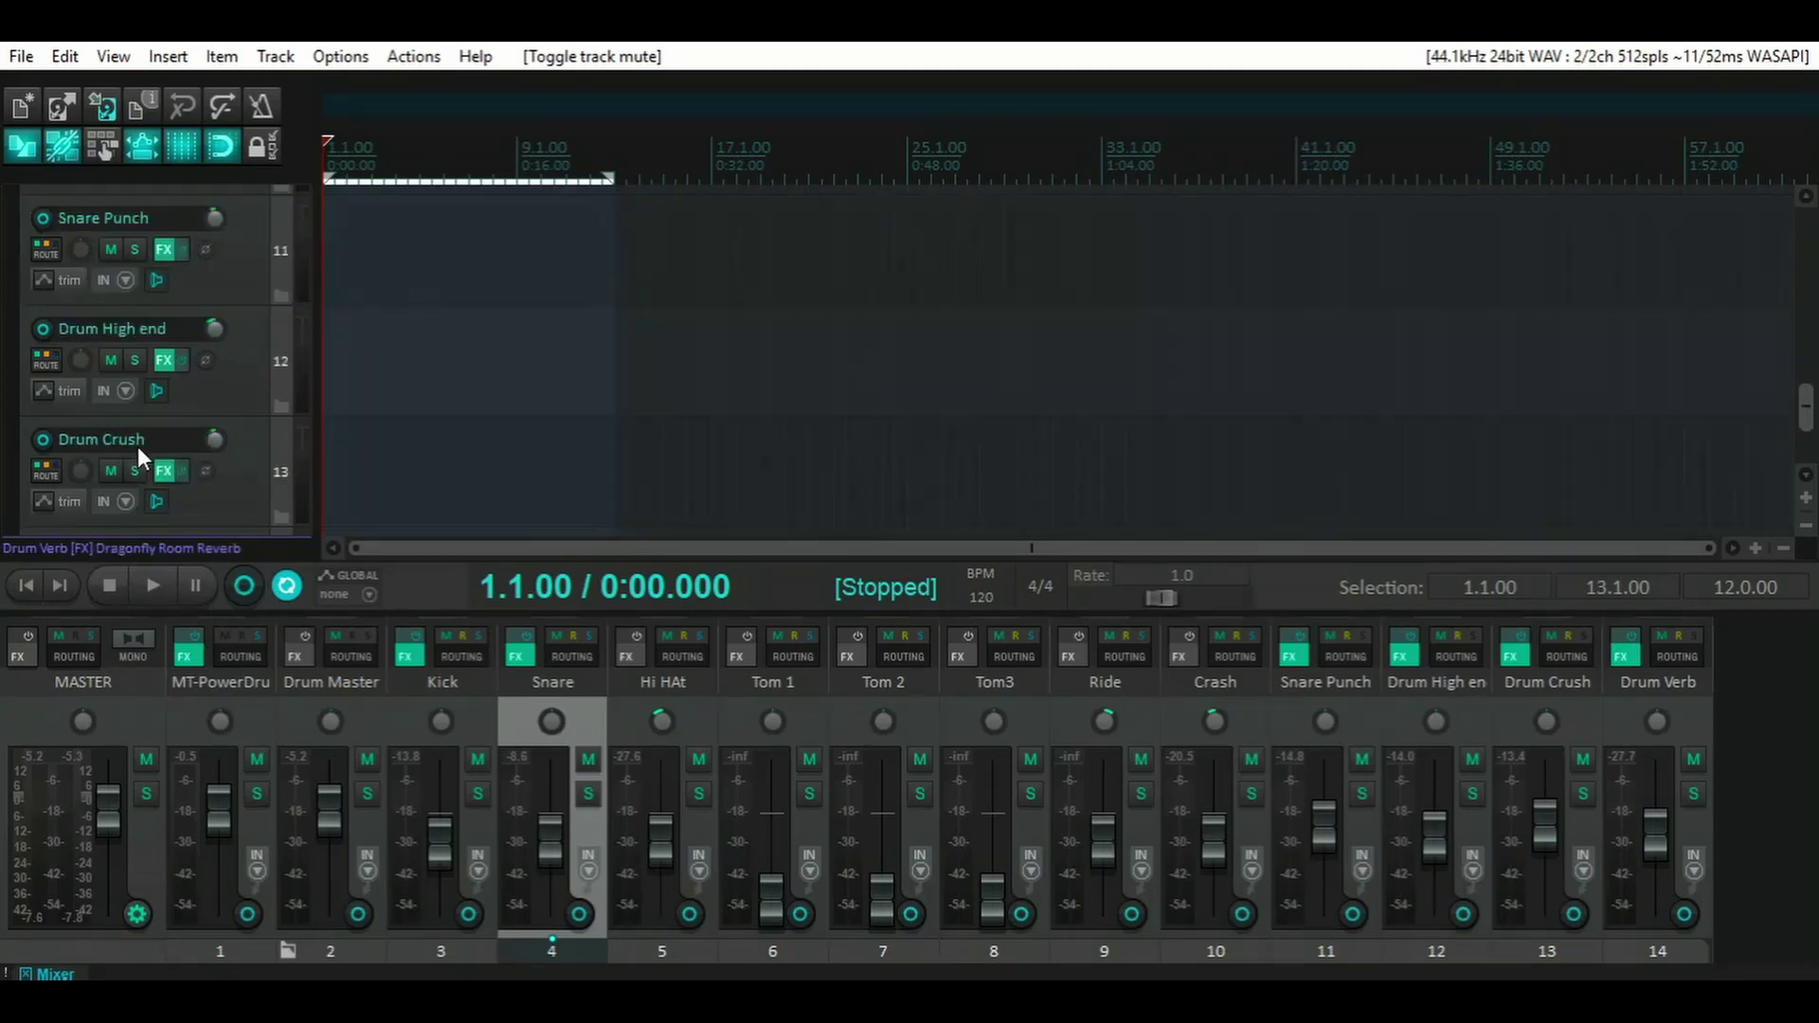
scroll(171, 464, "down", 2)
scroll(172, 473, "up", 13)
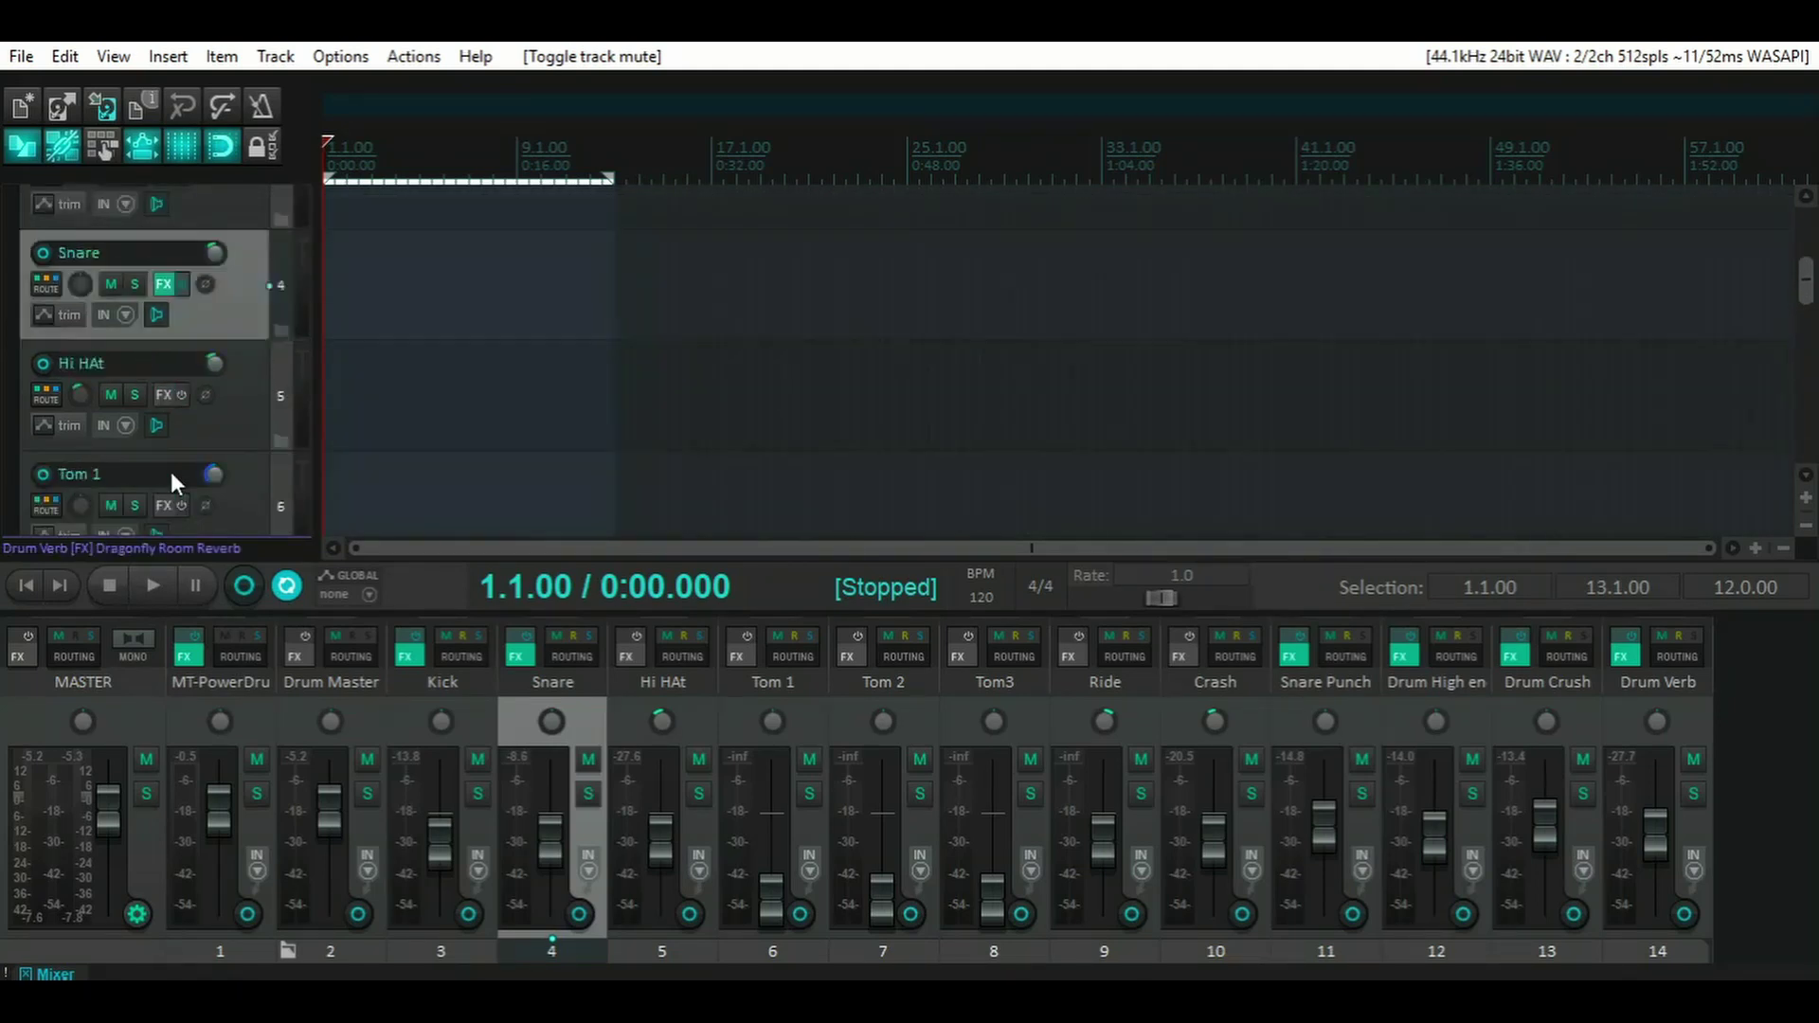
scroll(171, 473, "down", 7)
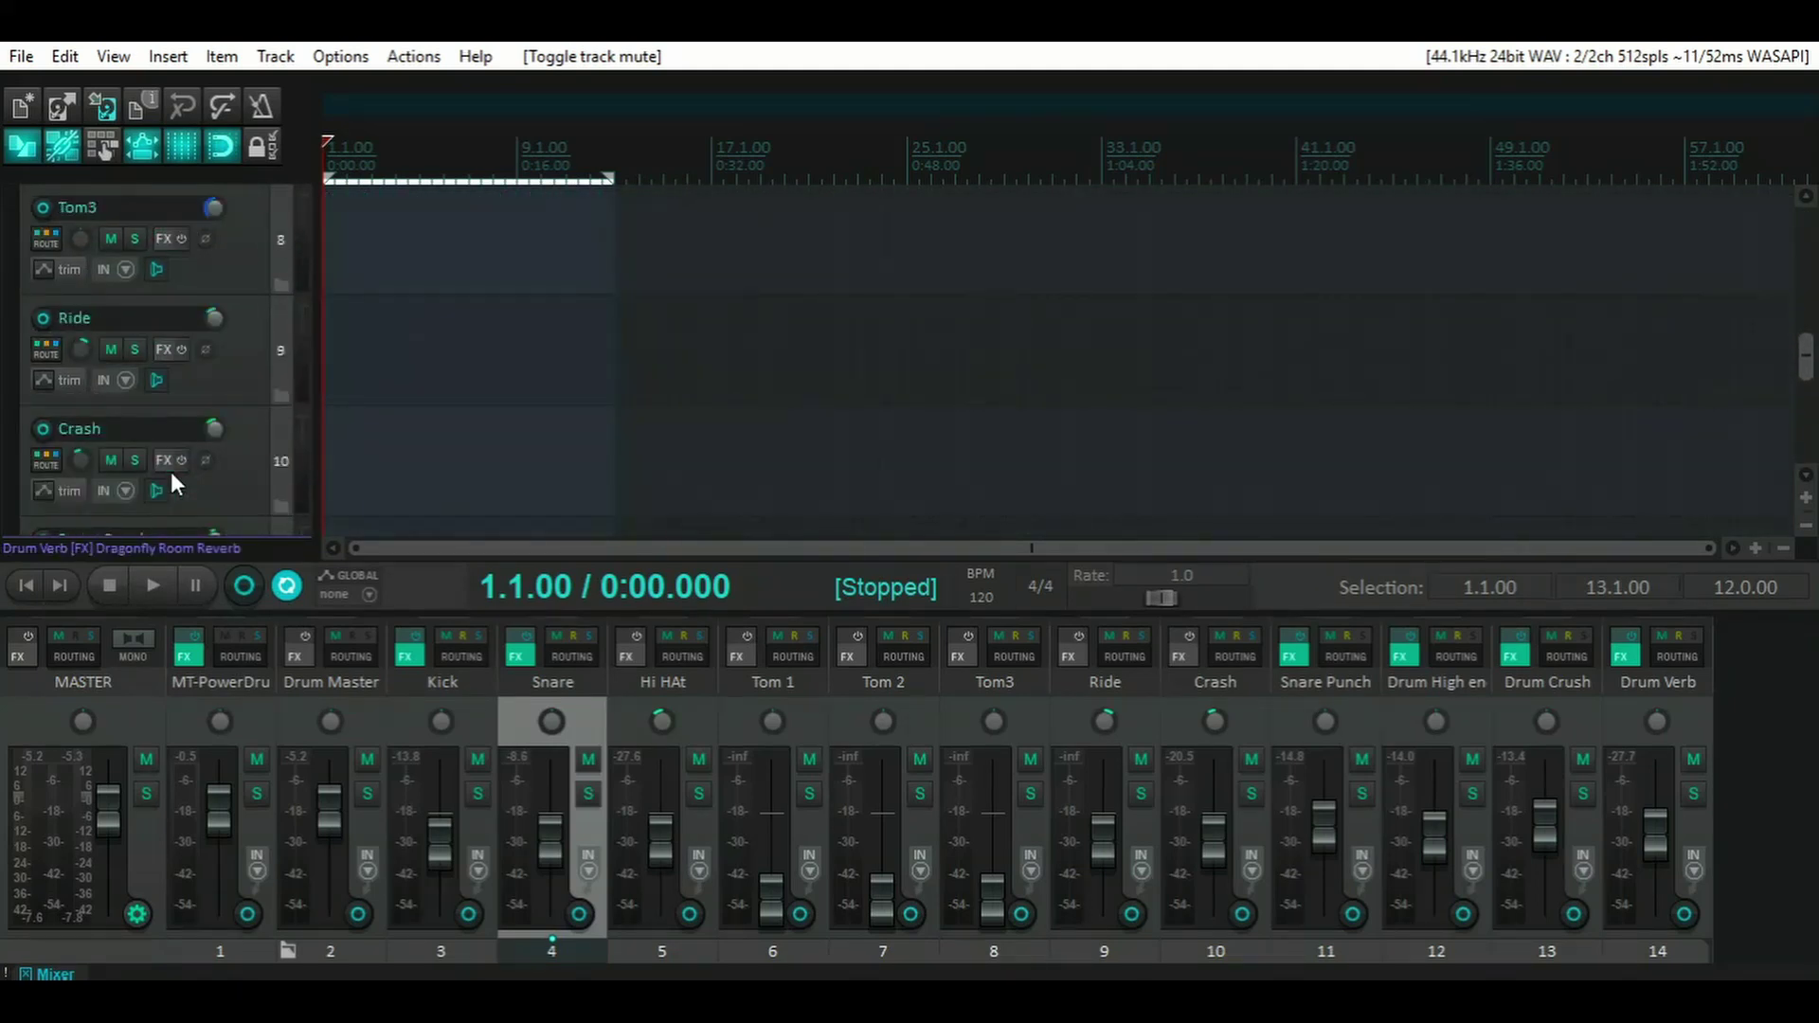
scroll(172, 576, "down", 2)
scroll(138, 475, "up", 7)
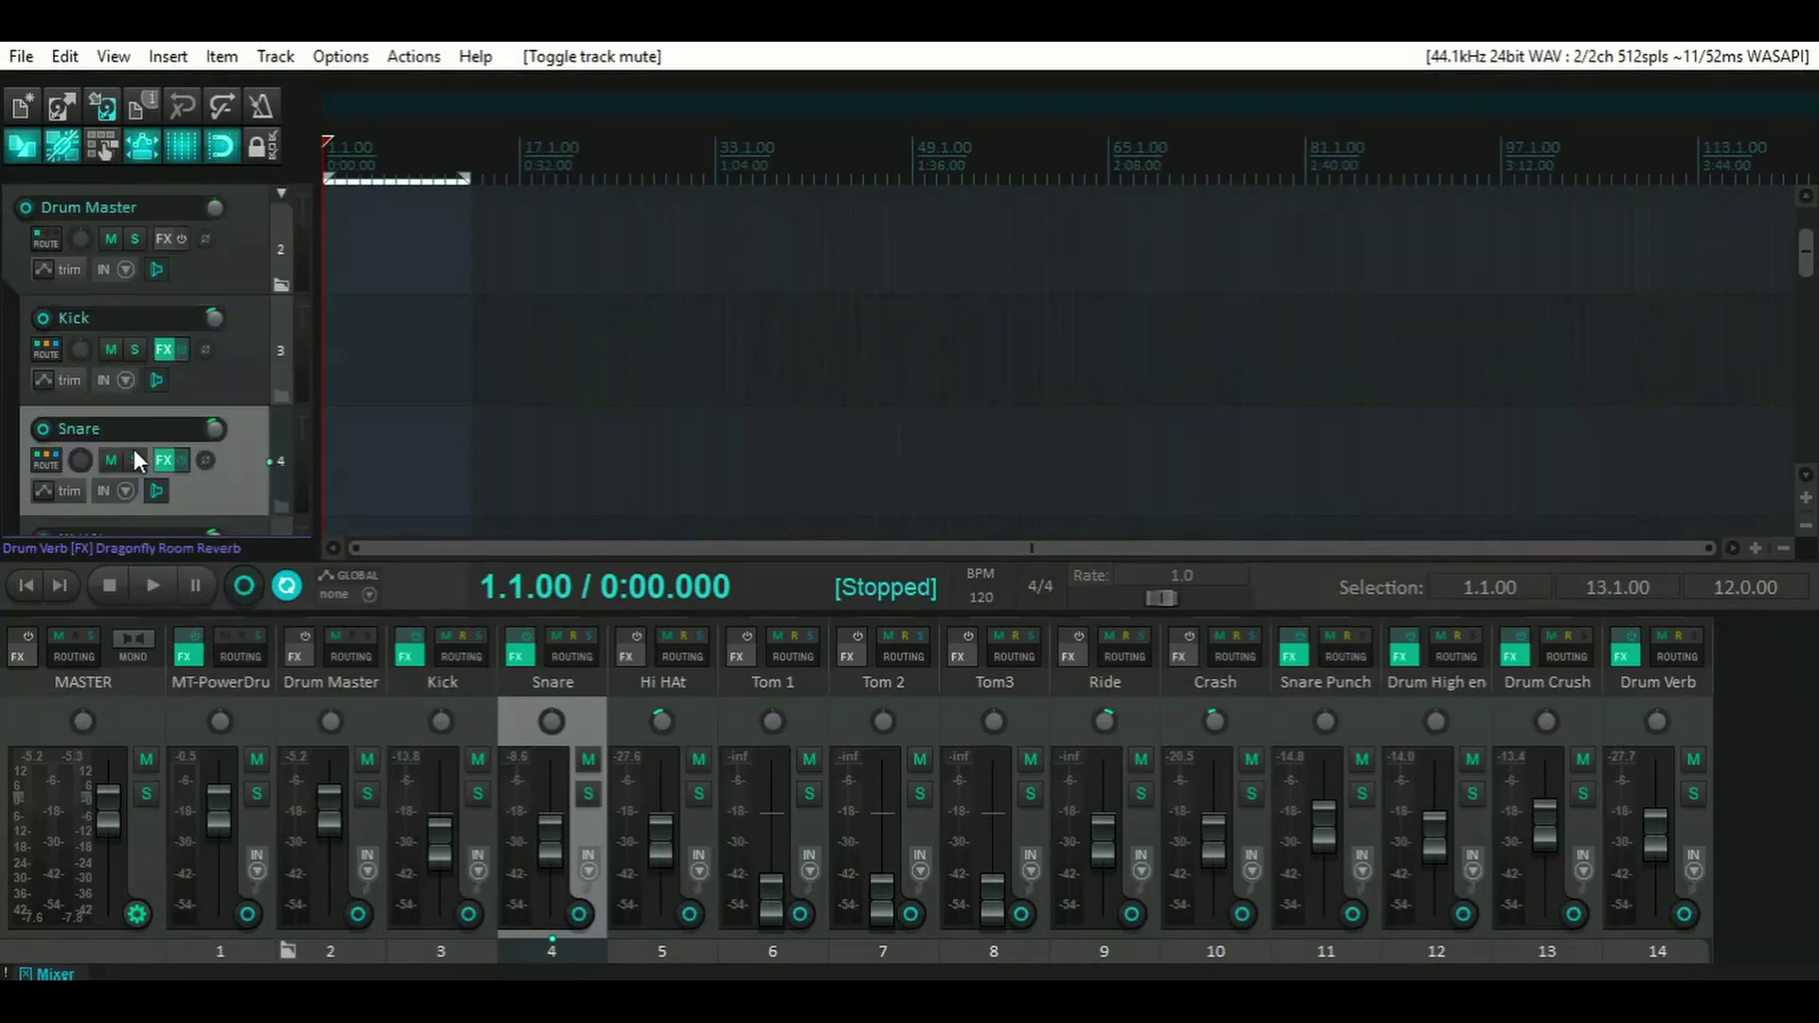
- Add a new track below Drum Verb and place it inside the Drum Master folder
scroll(150, 441, "down", 13)
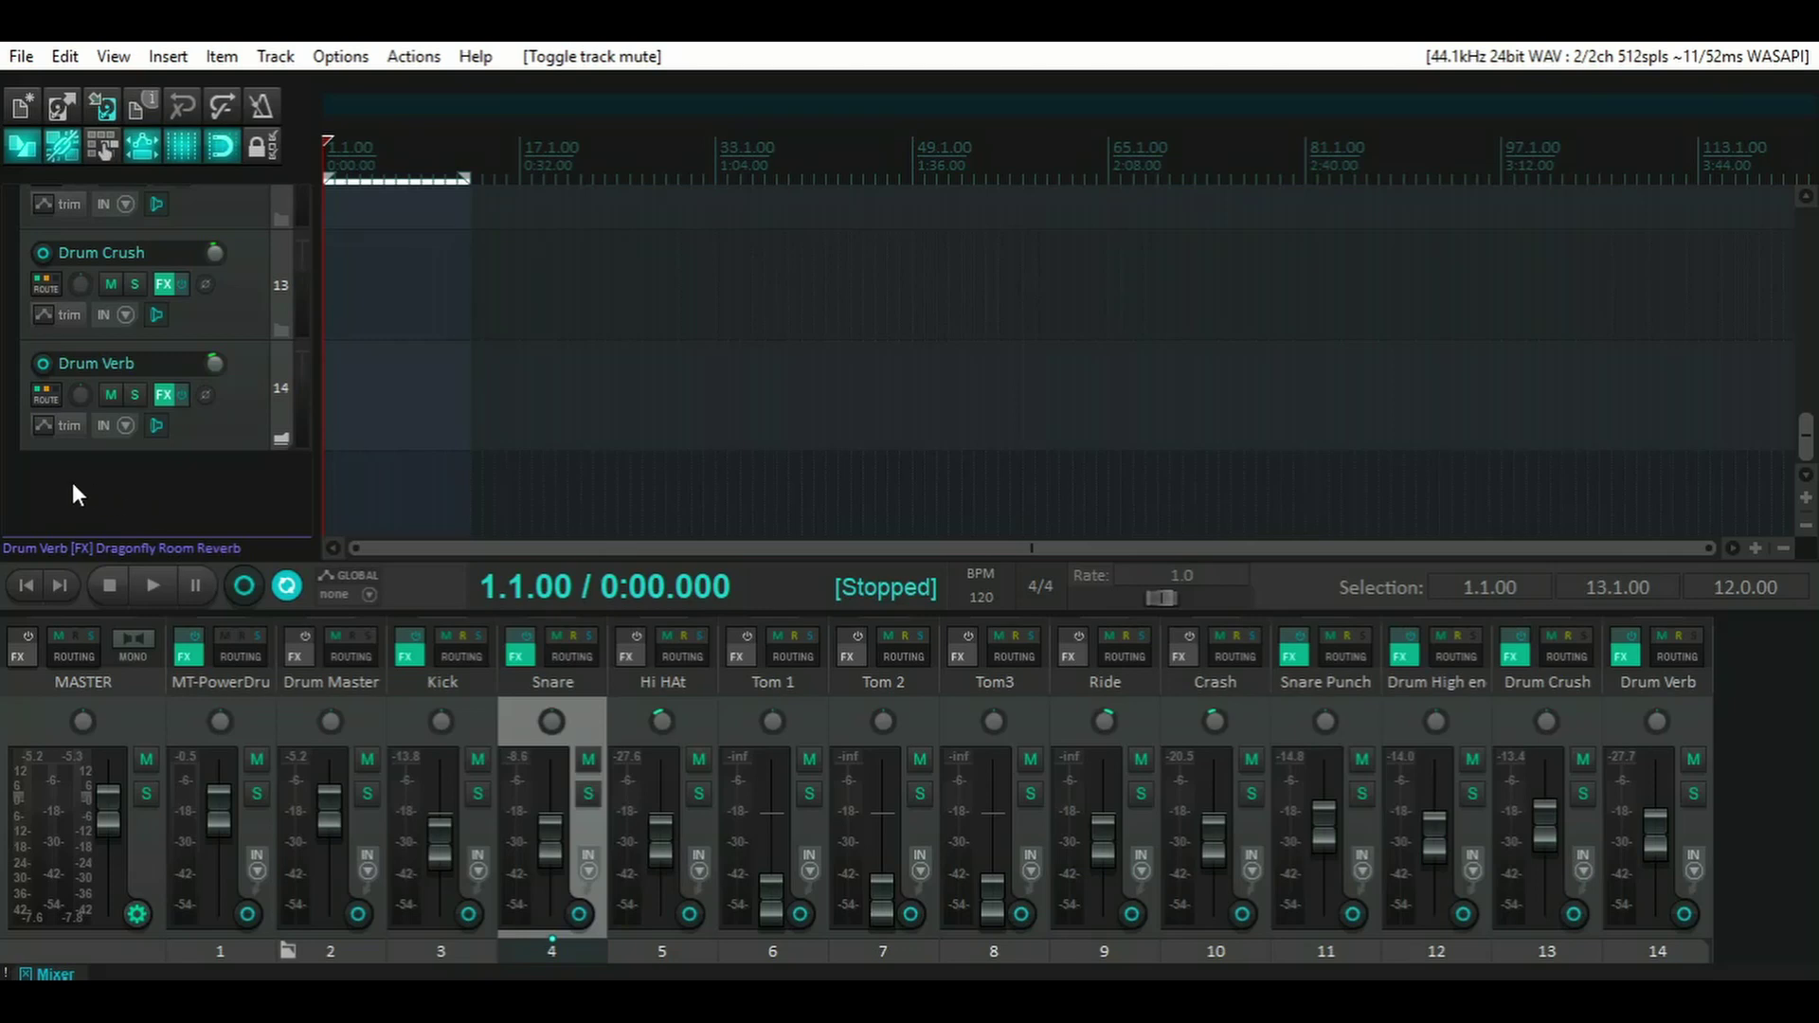
double_click(184, 487)
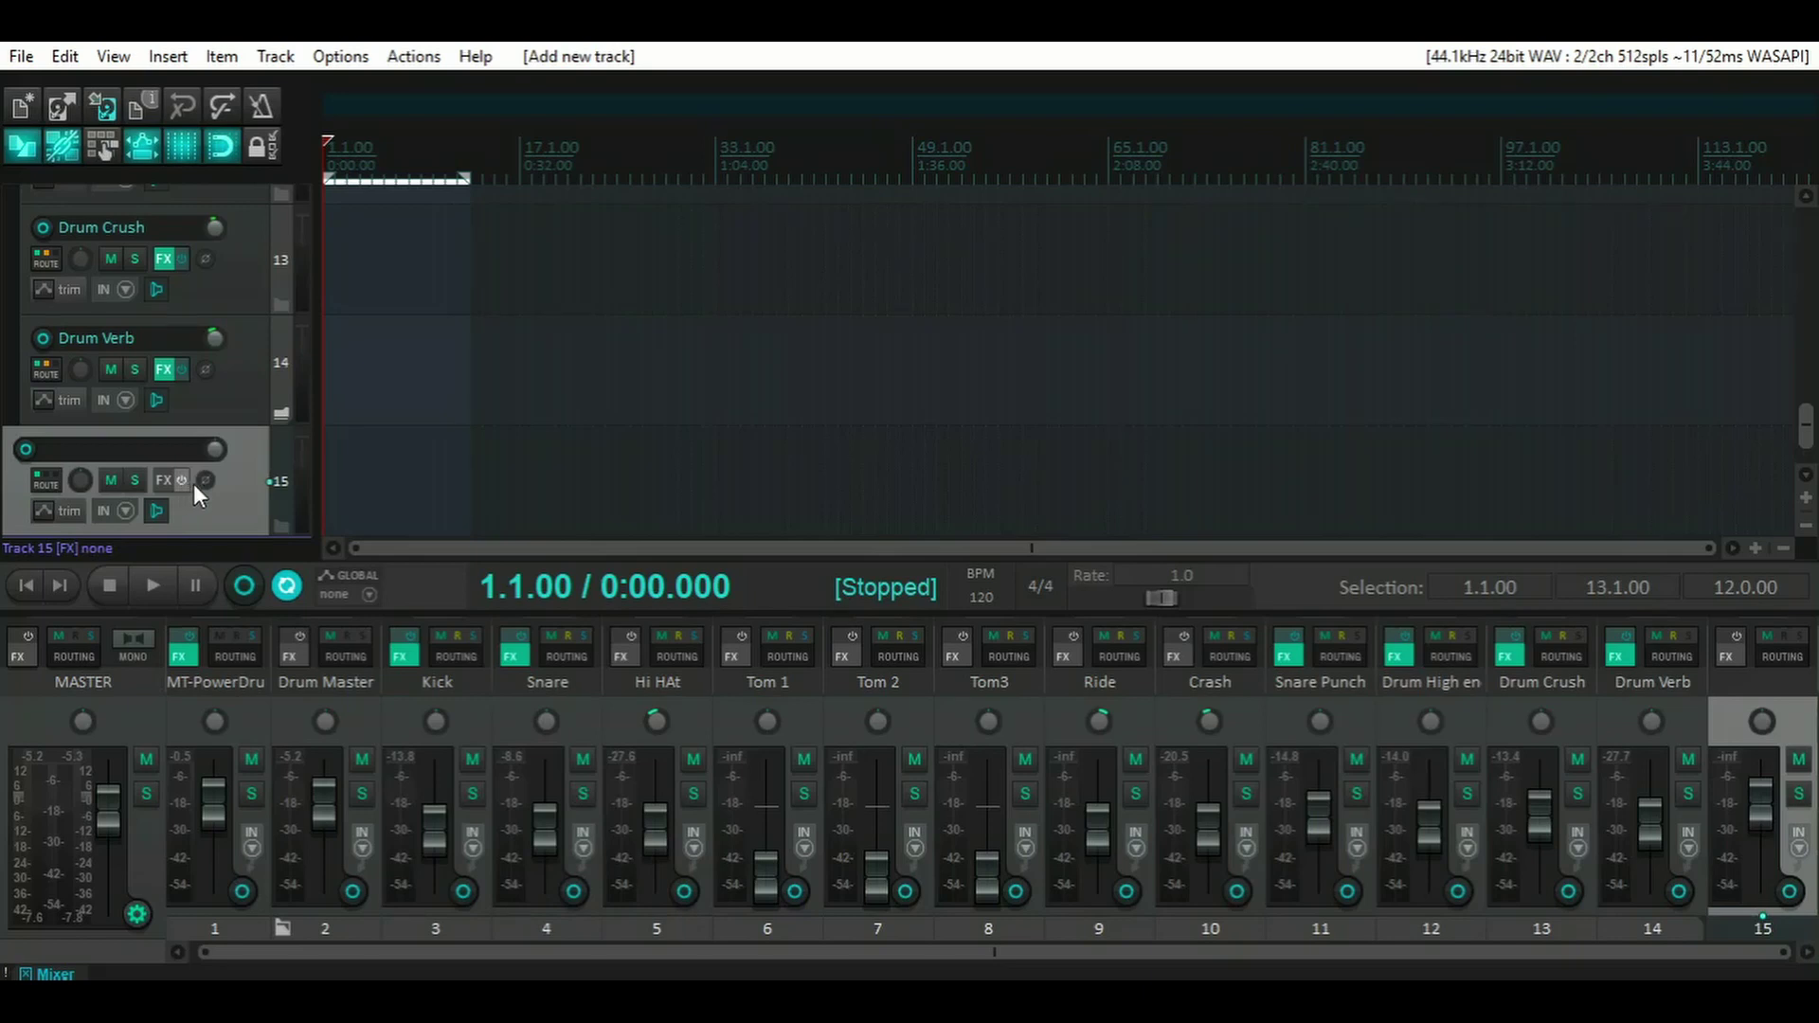
mouse_move(242, 440)
left_mouse_down()
mouse_move(242, 411)
mouse_move(210, 430)
left_mouse_up()
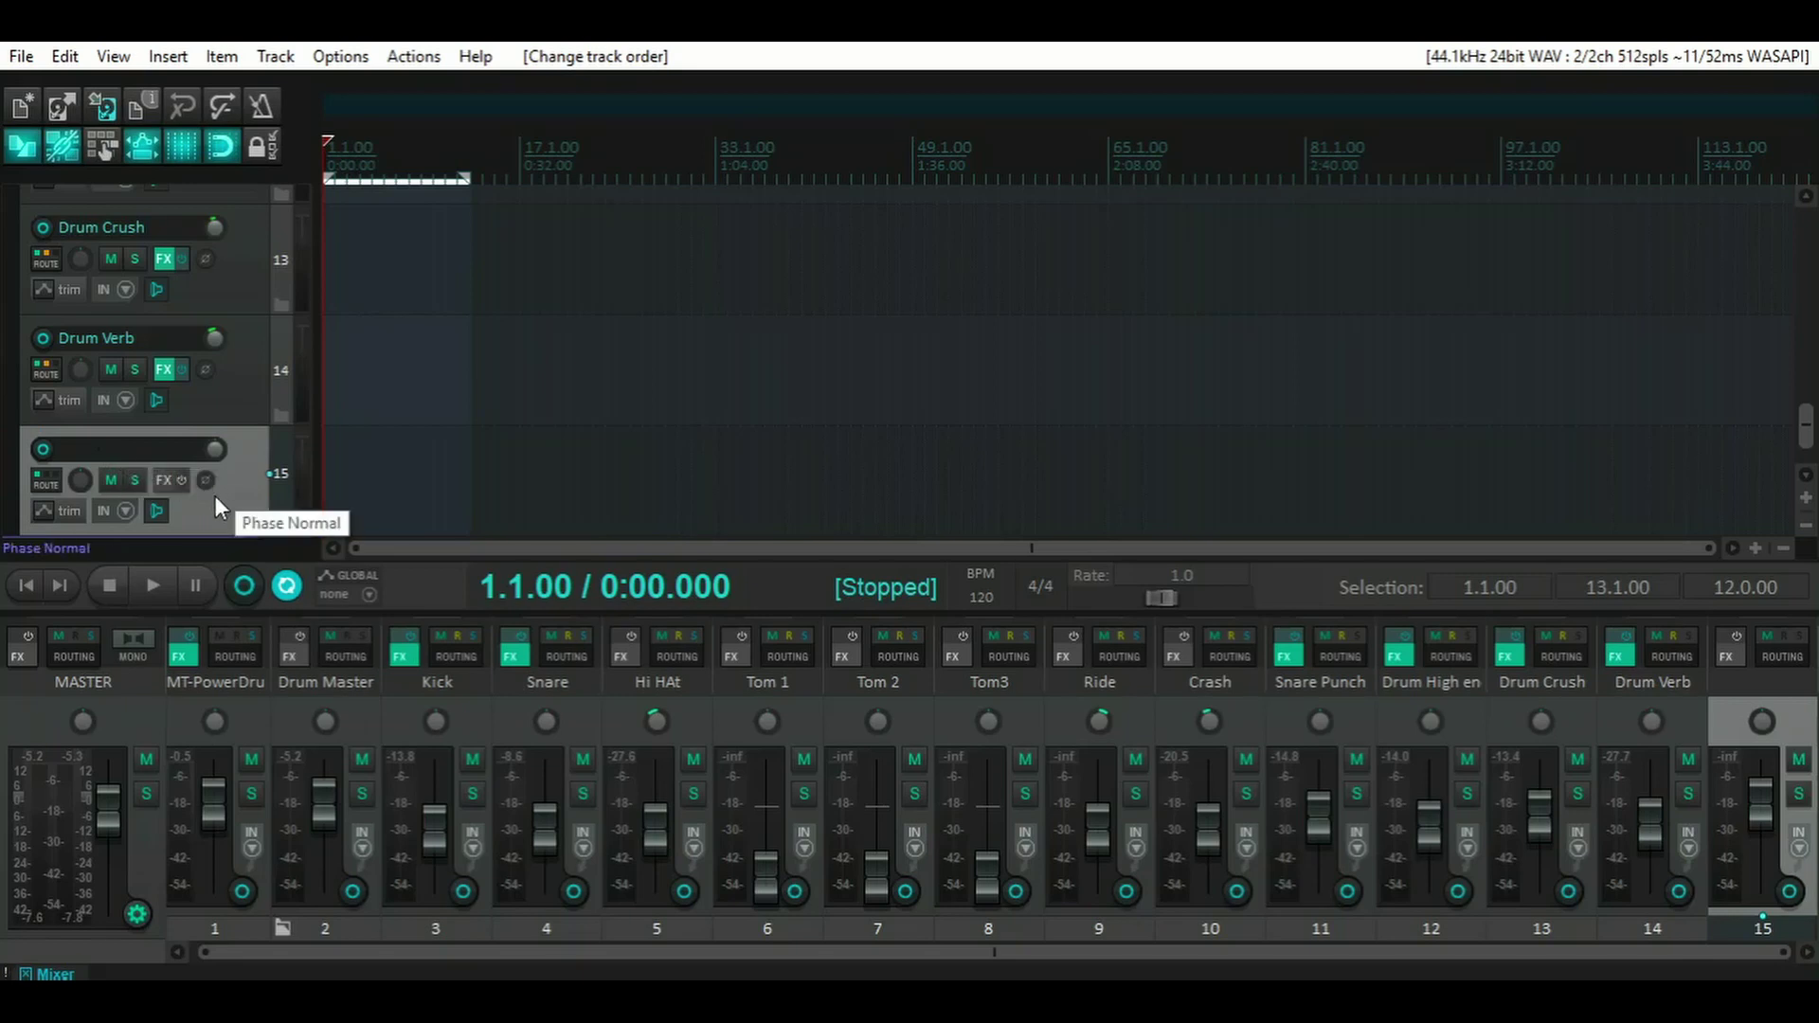
- Select all the individual drum tracks from Kick through Crash
scroll(180, 502, "down", 1)
scroll(187, 462, "up", 15)
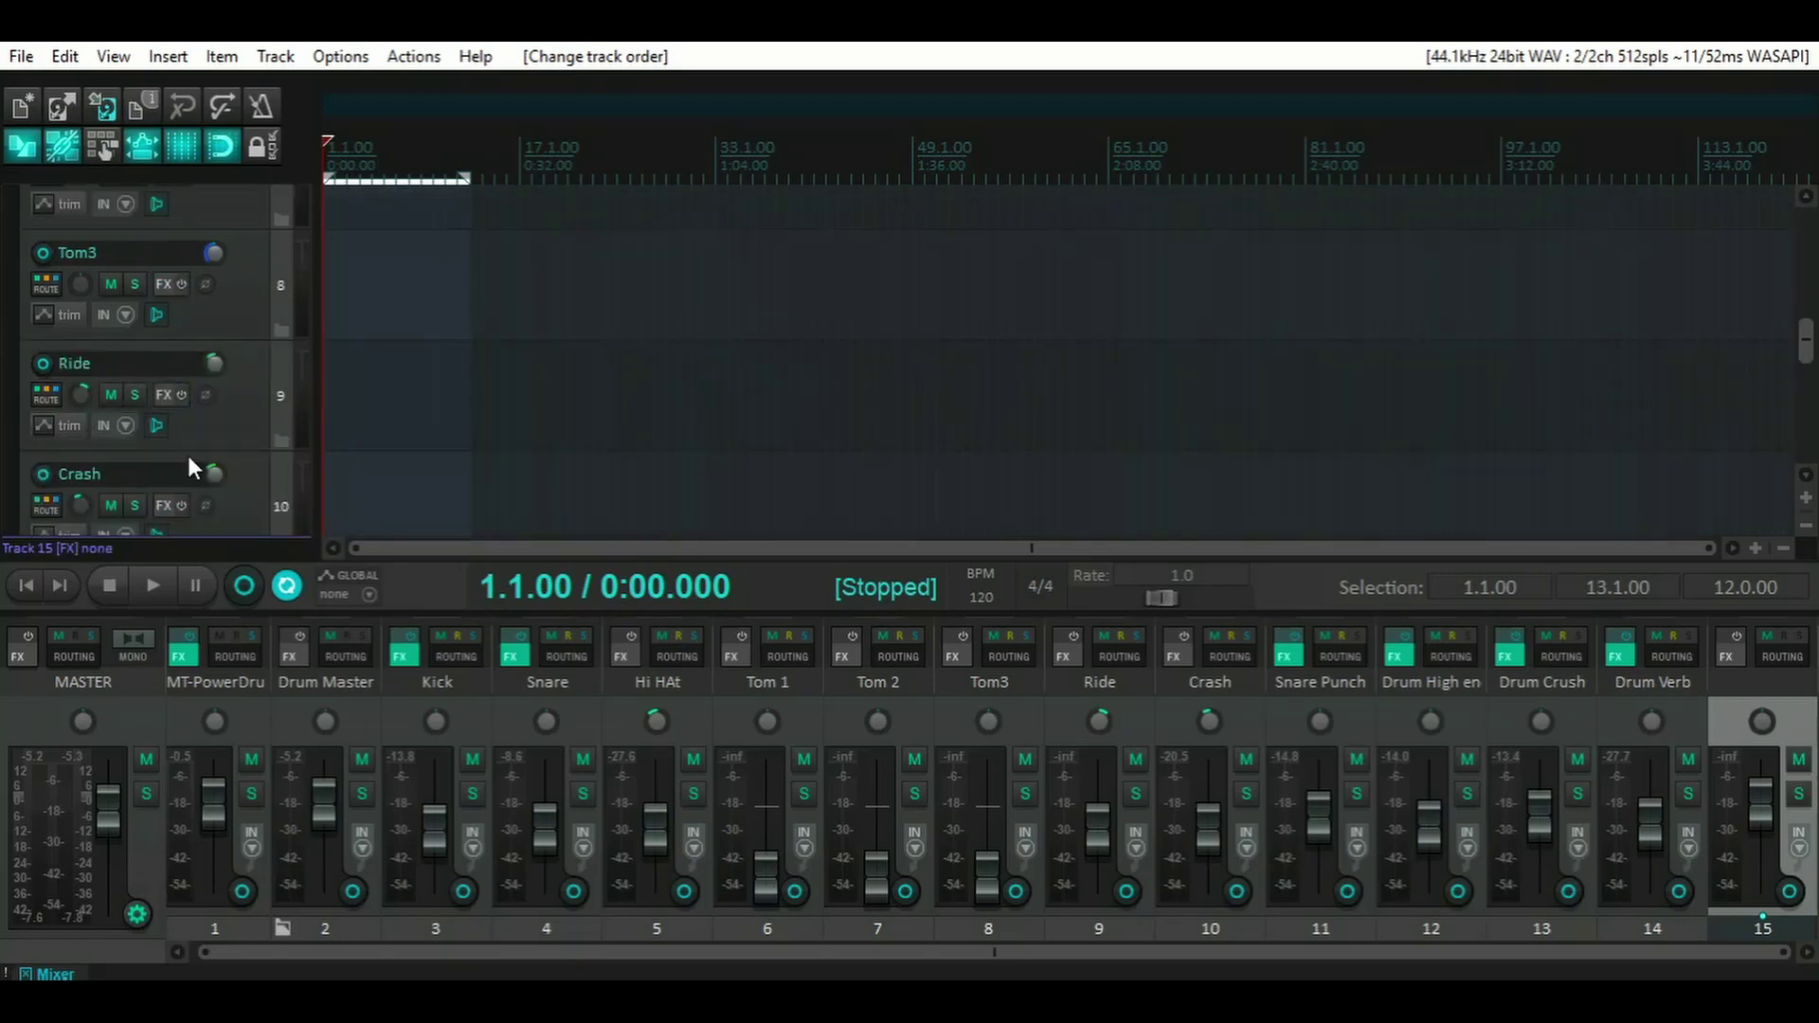
left_click(241, 391)
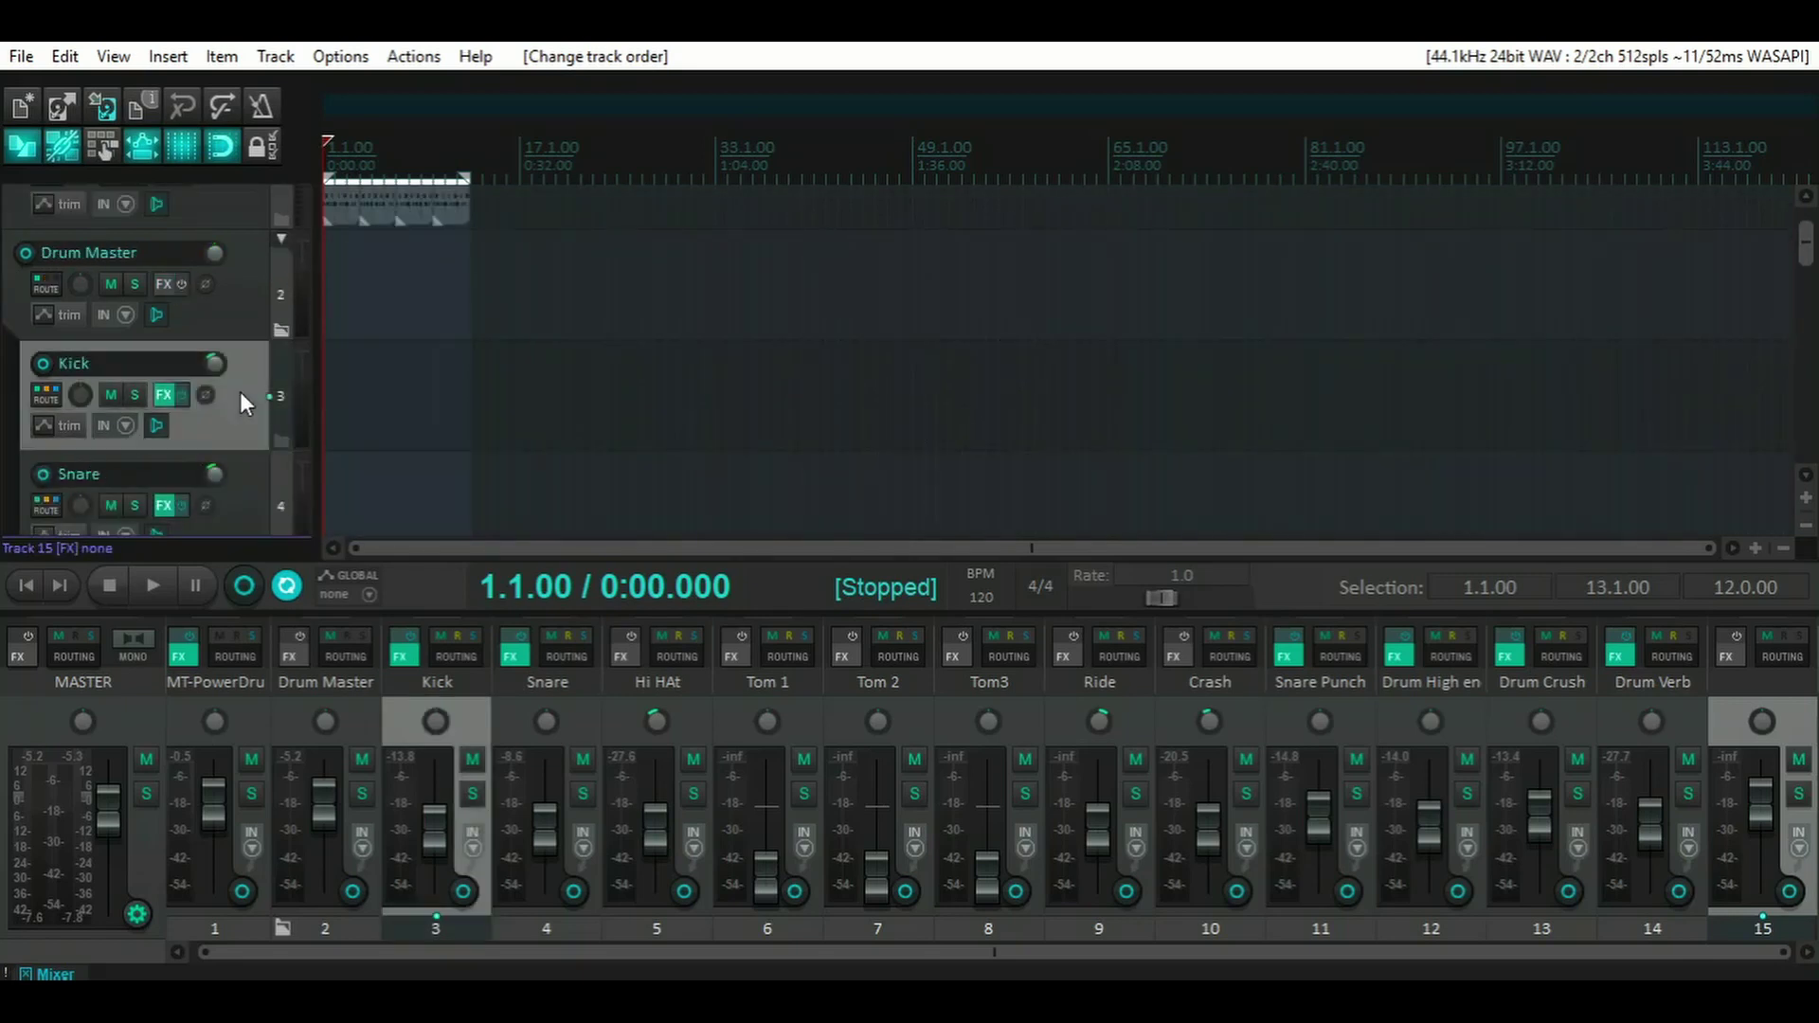
scroll(216, 394, "down", 10)
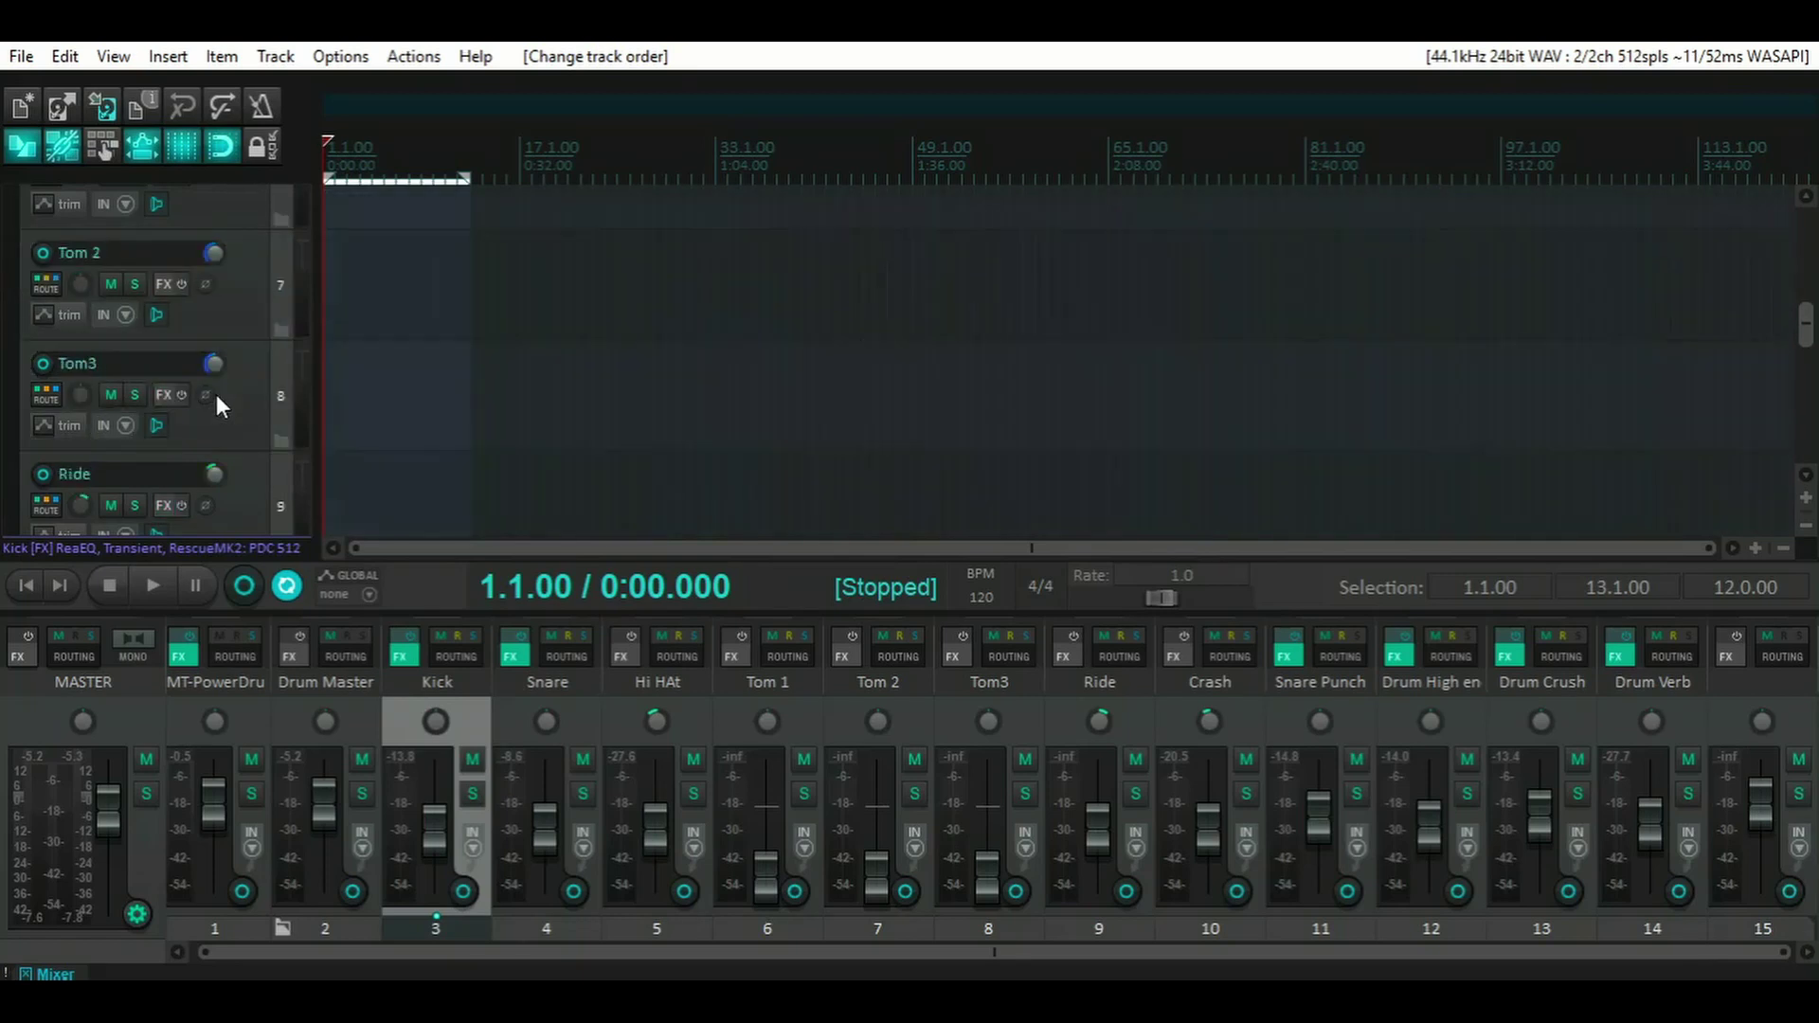
left_click(226, 300, "shift")
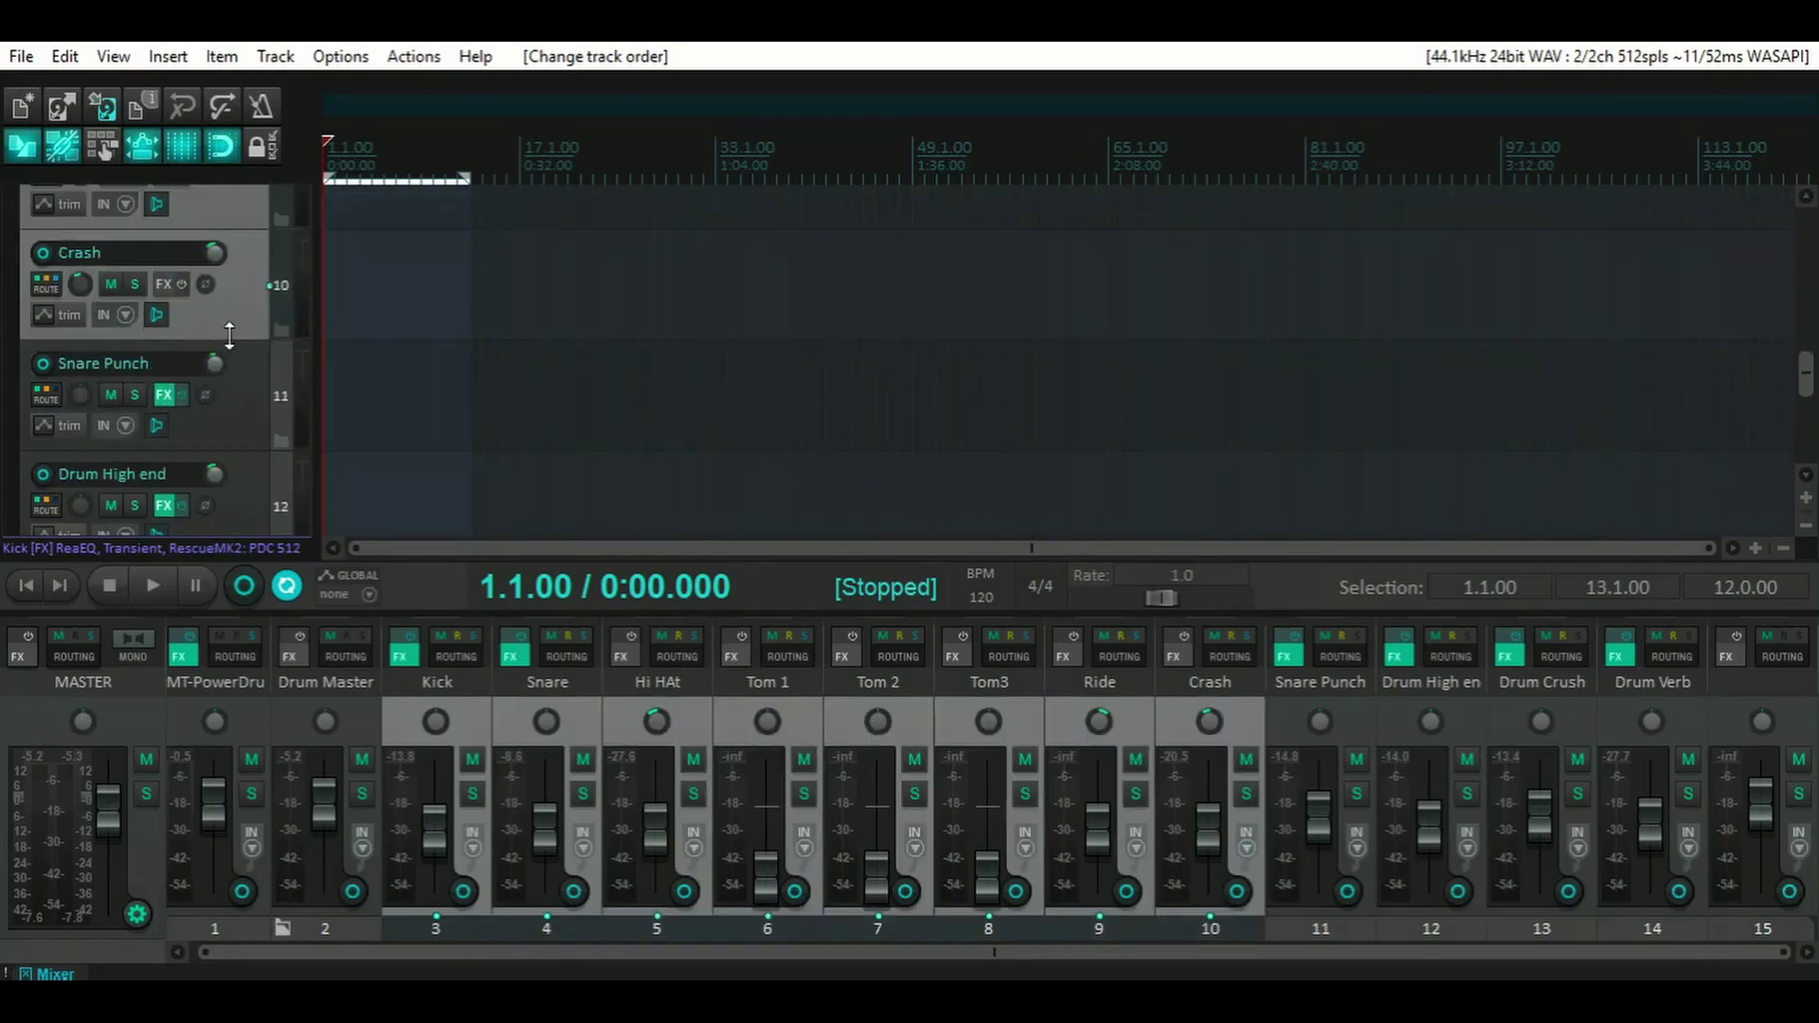
- Look over the selected Kick to Crash tracks and the parallel tracks below them in the track list
scroll(229, 336, "up", 10)
scroll(179, 394, "down", 4)
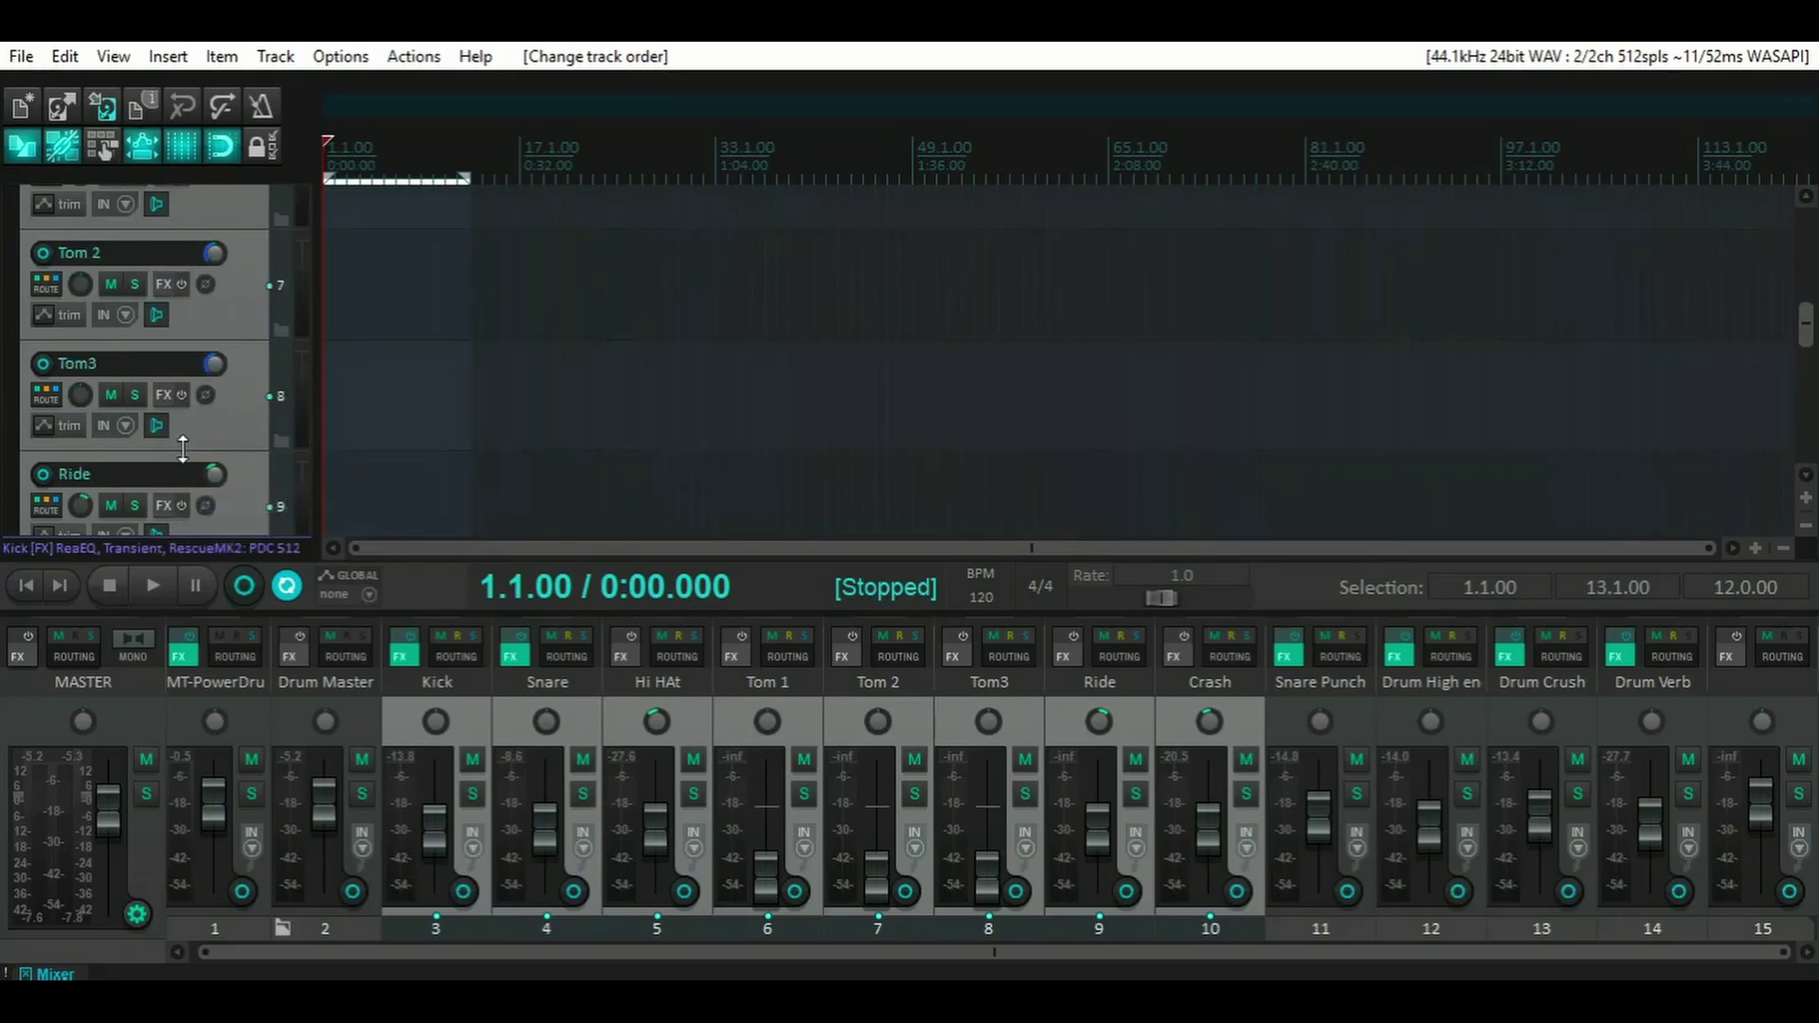
scroll(184, 455, "down", 5)
scroll(188, 461, "down", 2)
scroll(153, 432, "up", 2)
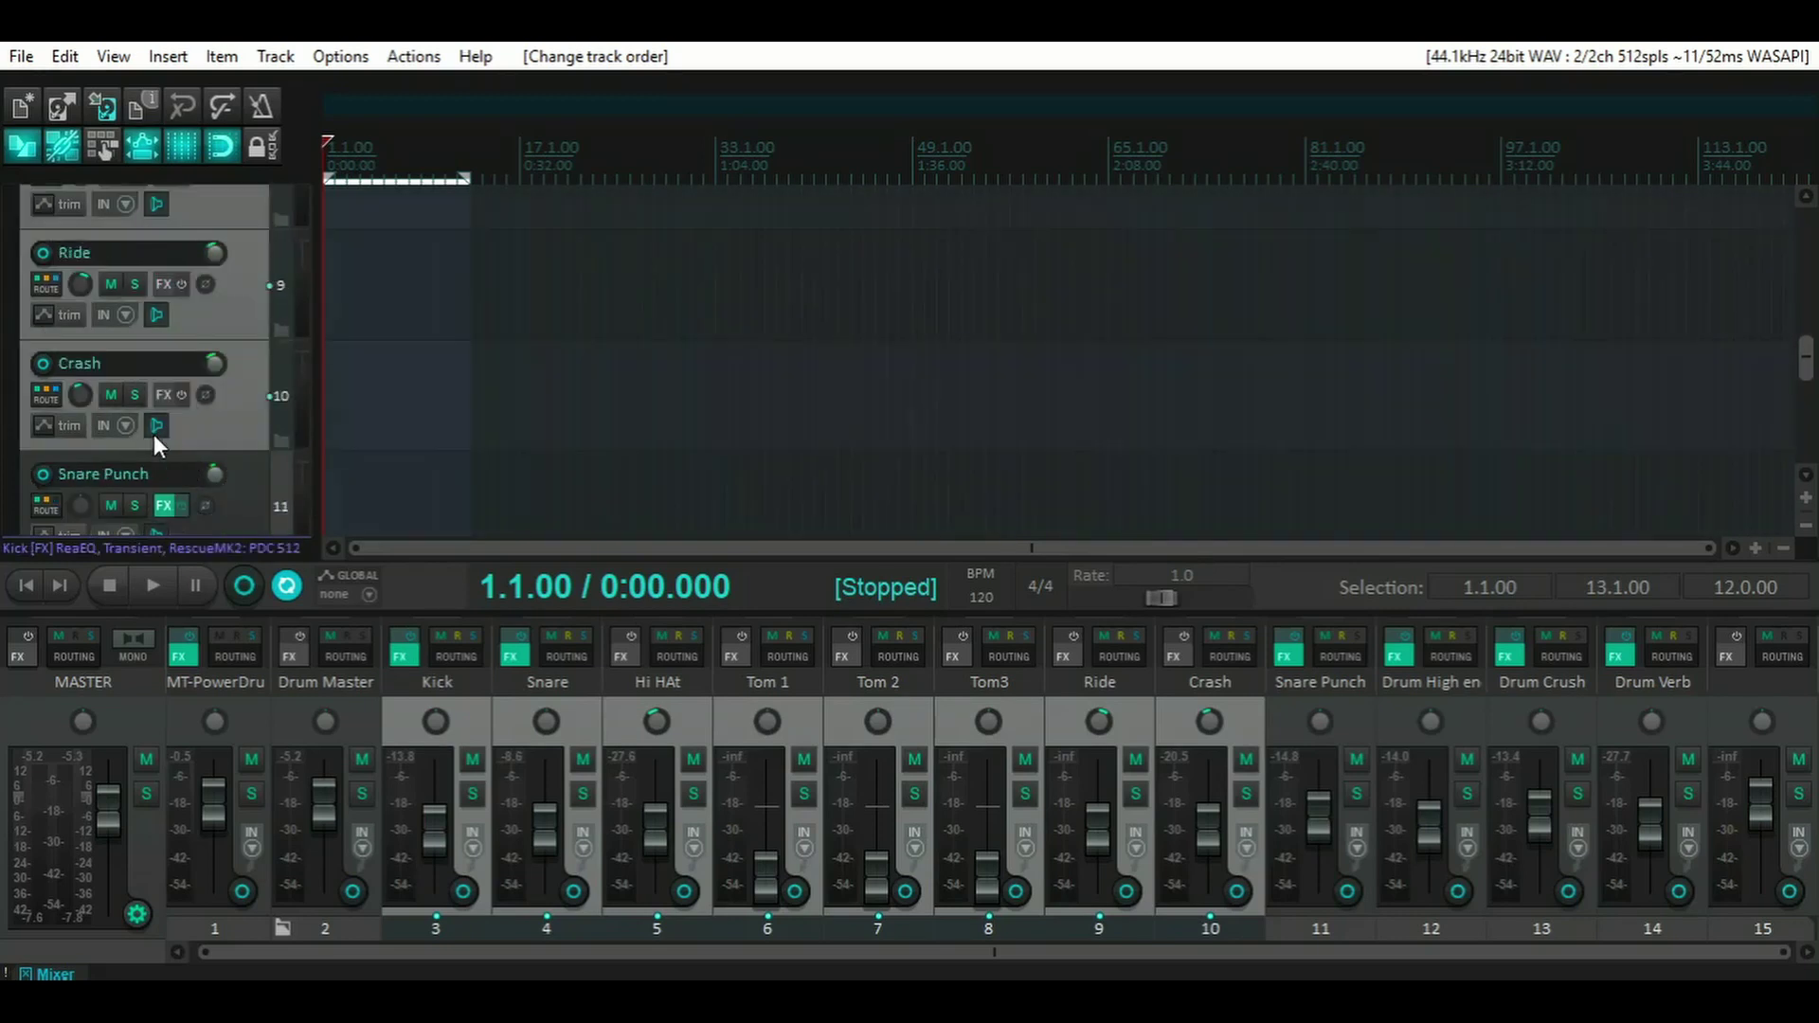
scroll(186, 428, "down", 1)
scroll(230, 414, "down", 2)
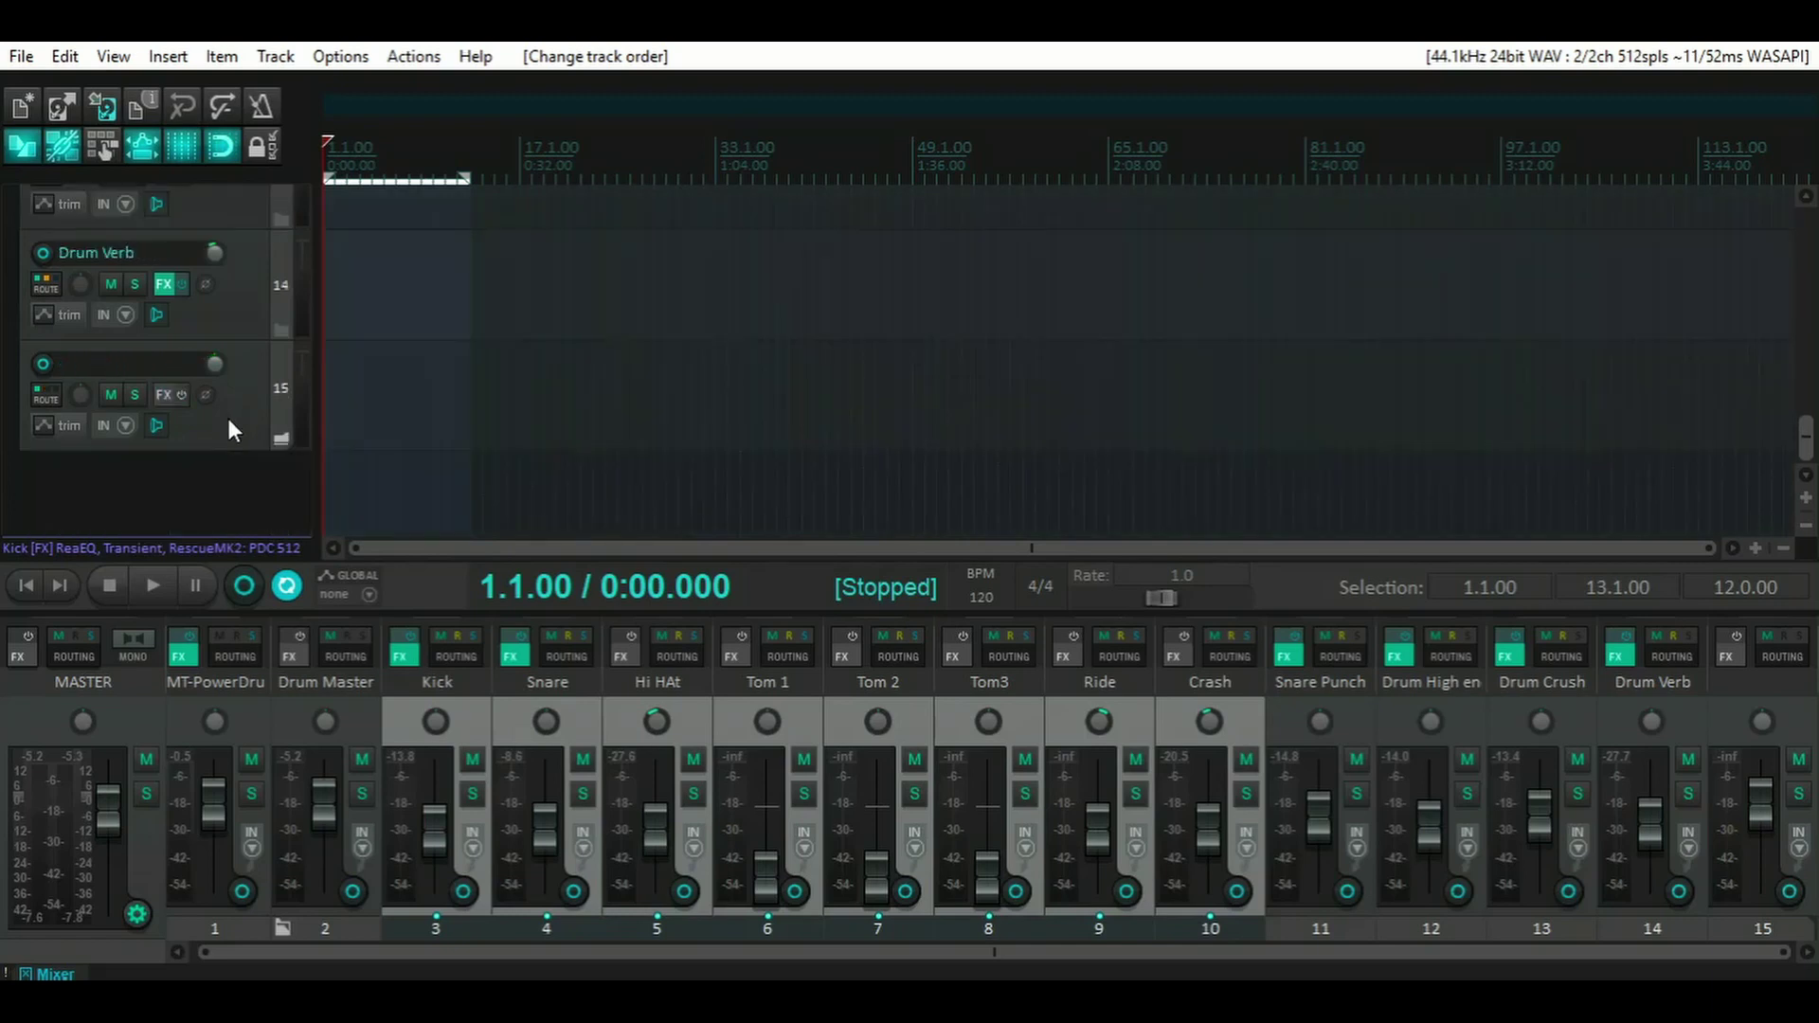
scroll(225, 417, "up", 4)
scroll(229, 418, "up", 6)
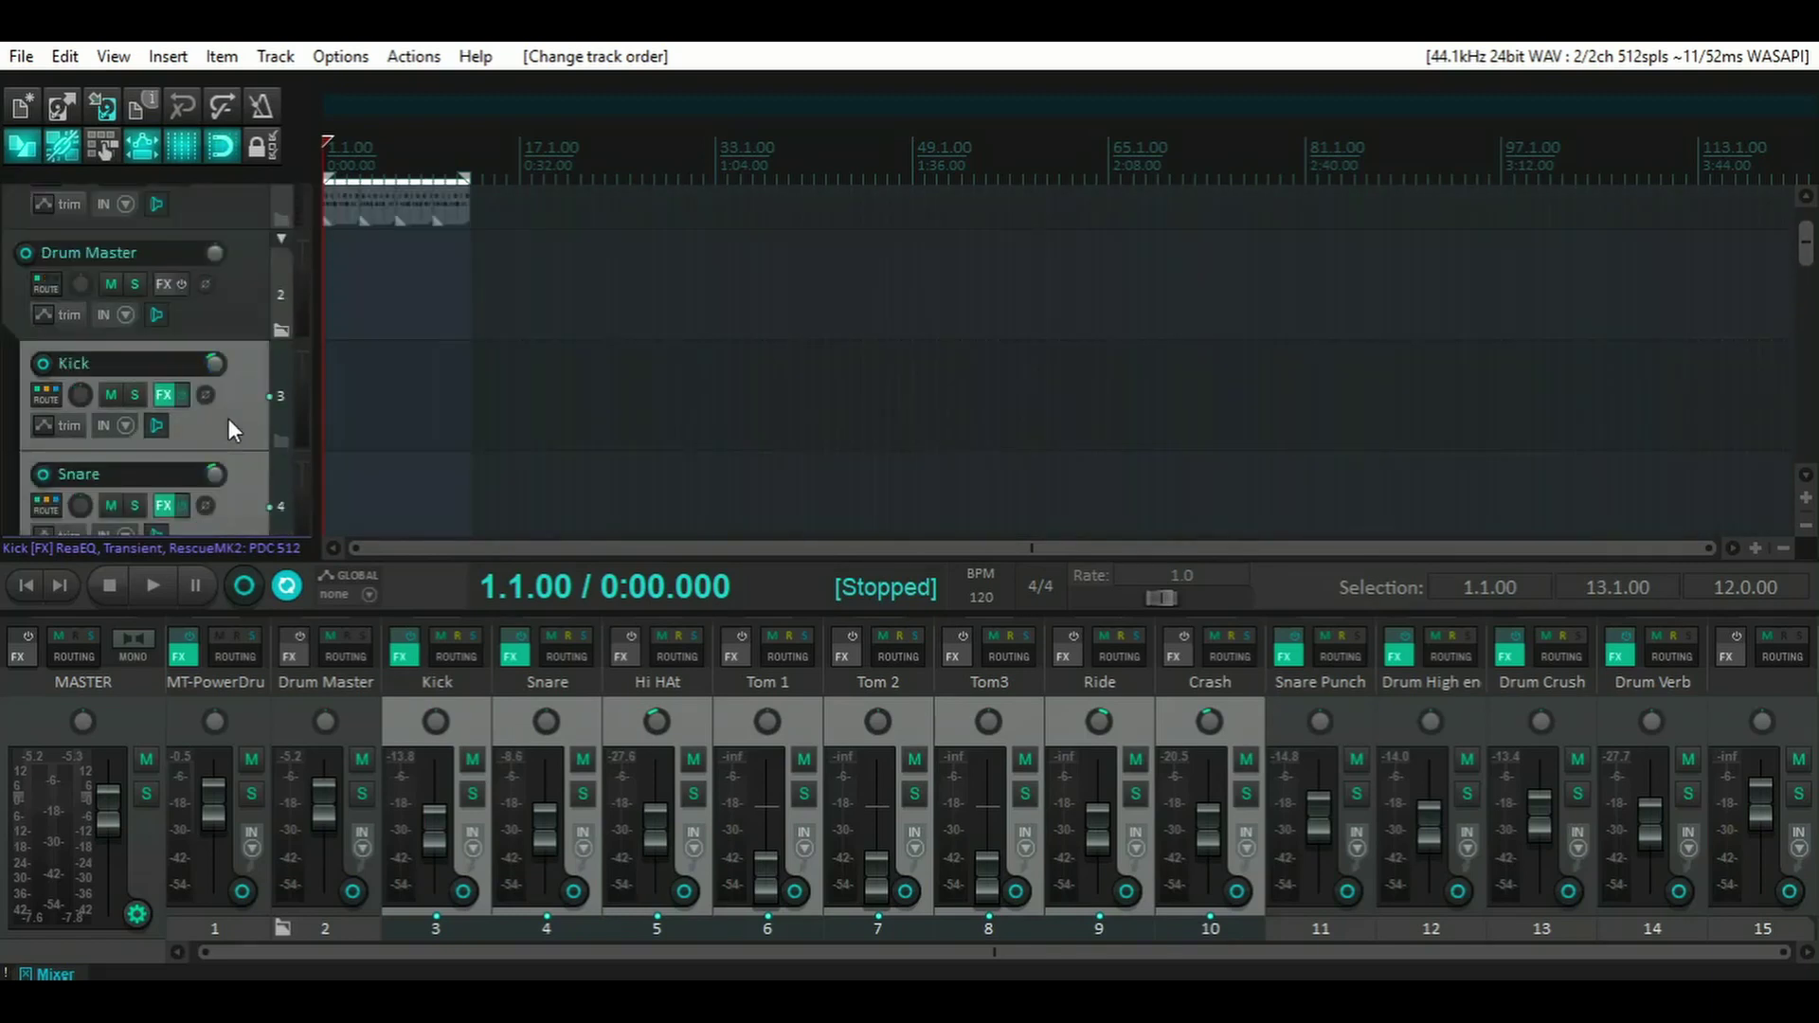
- Create sends from the selected Kick through Crash tracks to the unnamed track 15, and close the send controls
key("ctrl+z")
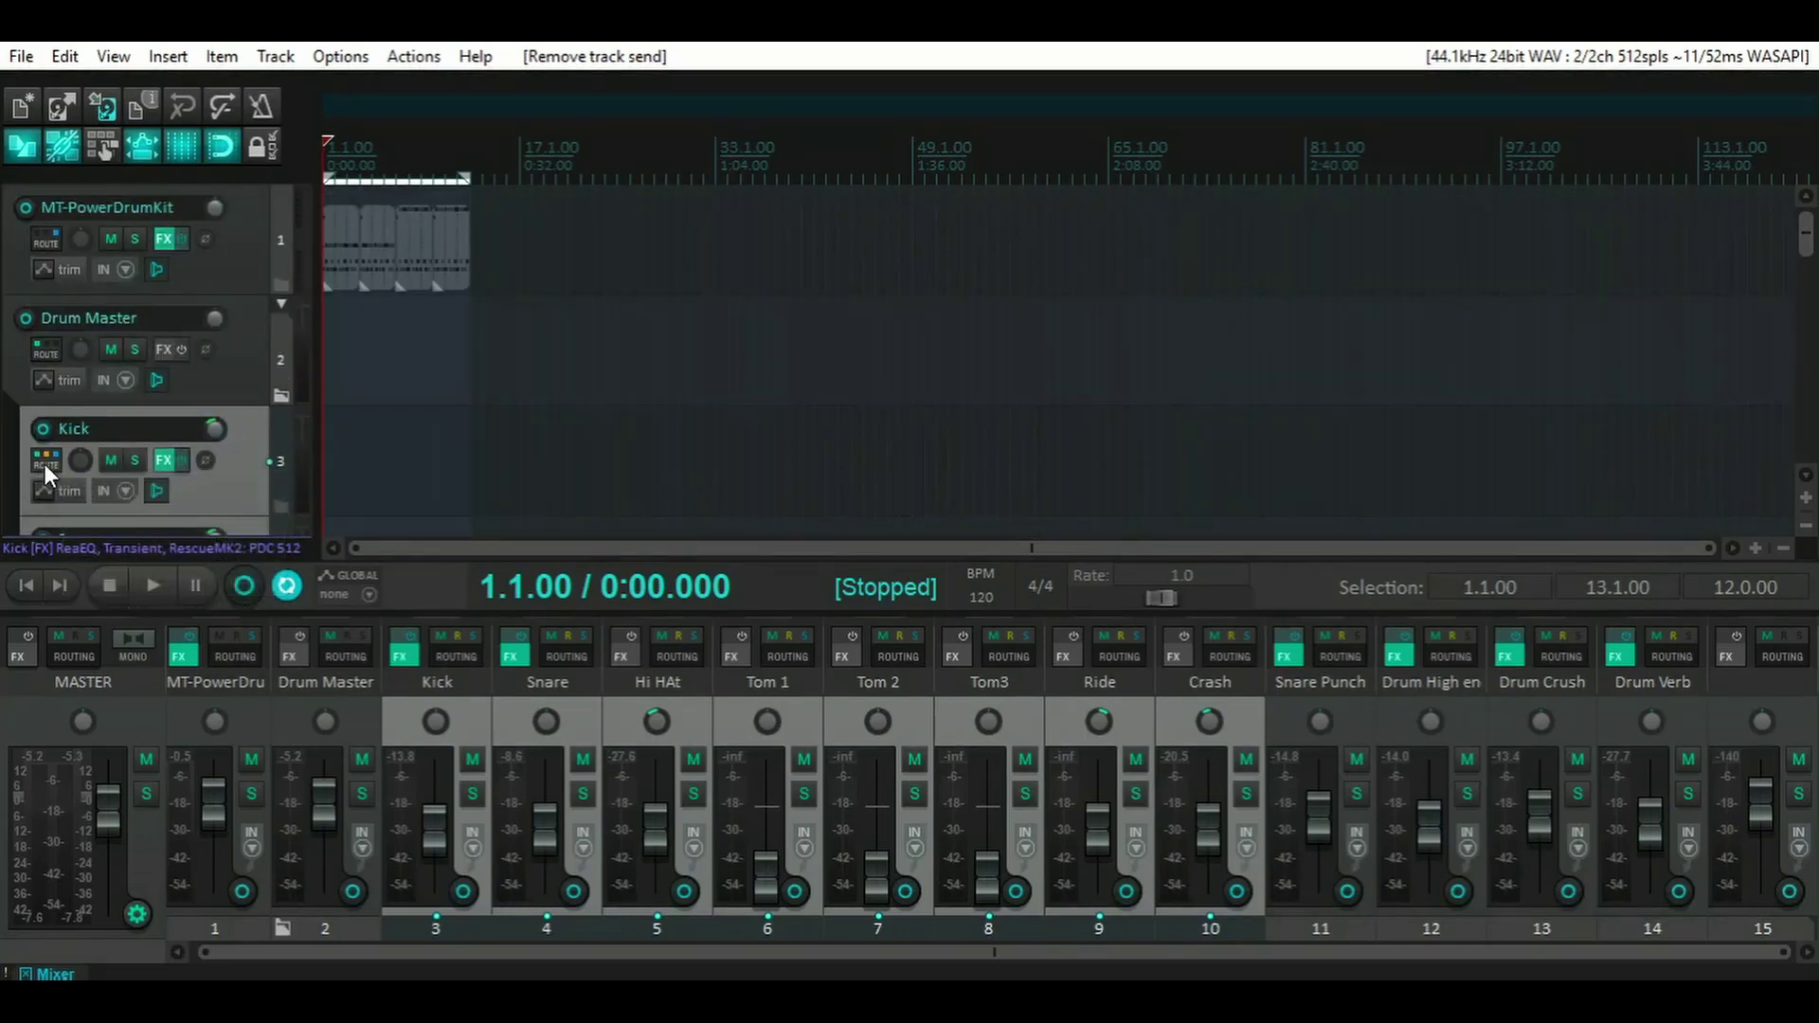
mouse_move(43, 464)
left_click_drag(45, 463, 1777, 654)
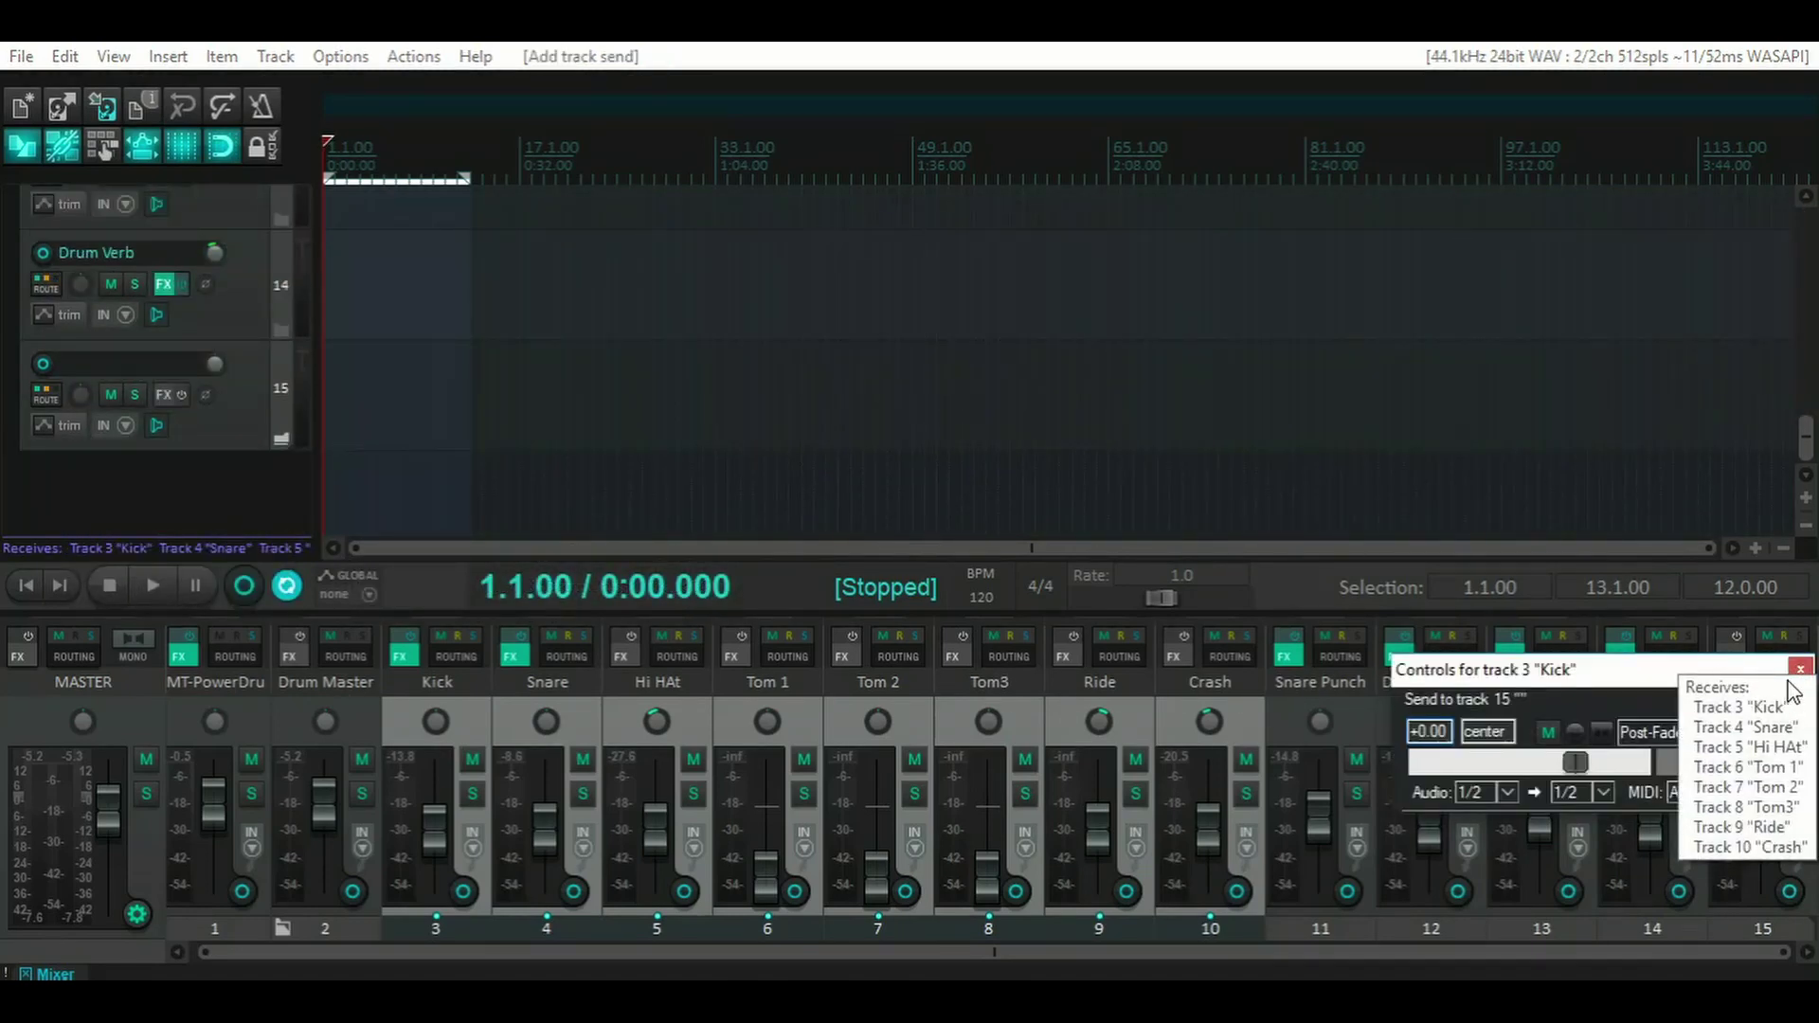
left_click(1801, 670)
- Open the routing for track 15 and examine its receives from the individual drum tracks
left_click(1781, 655)
scroll(1508, 605, "down", 5)
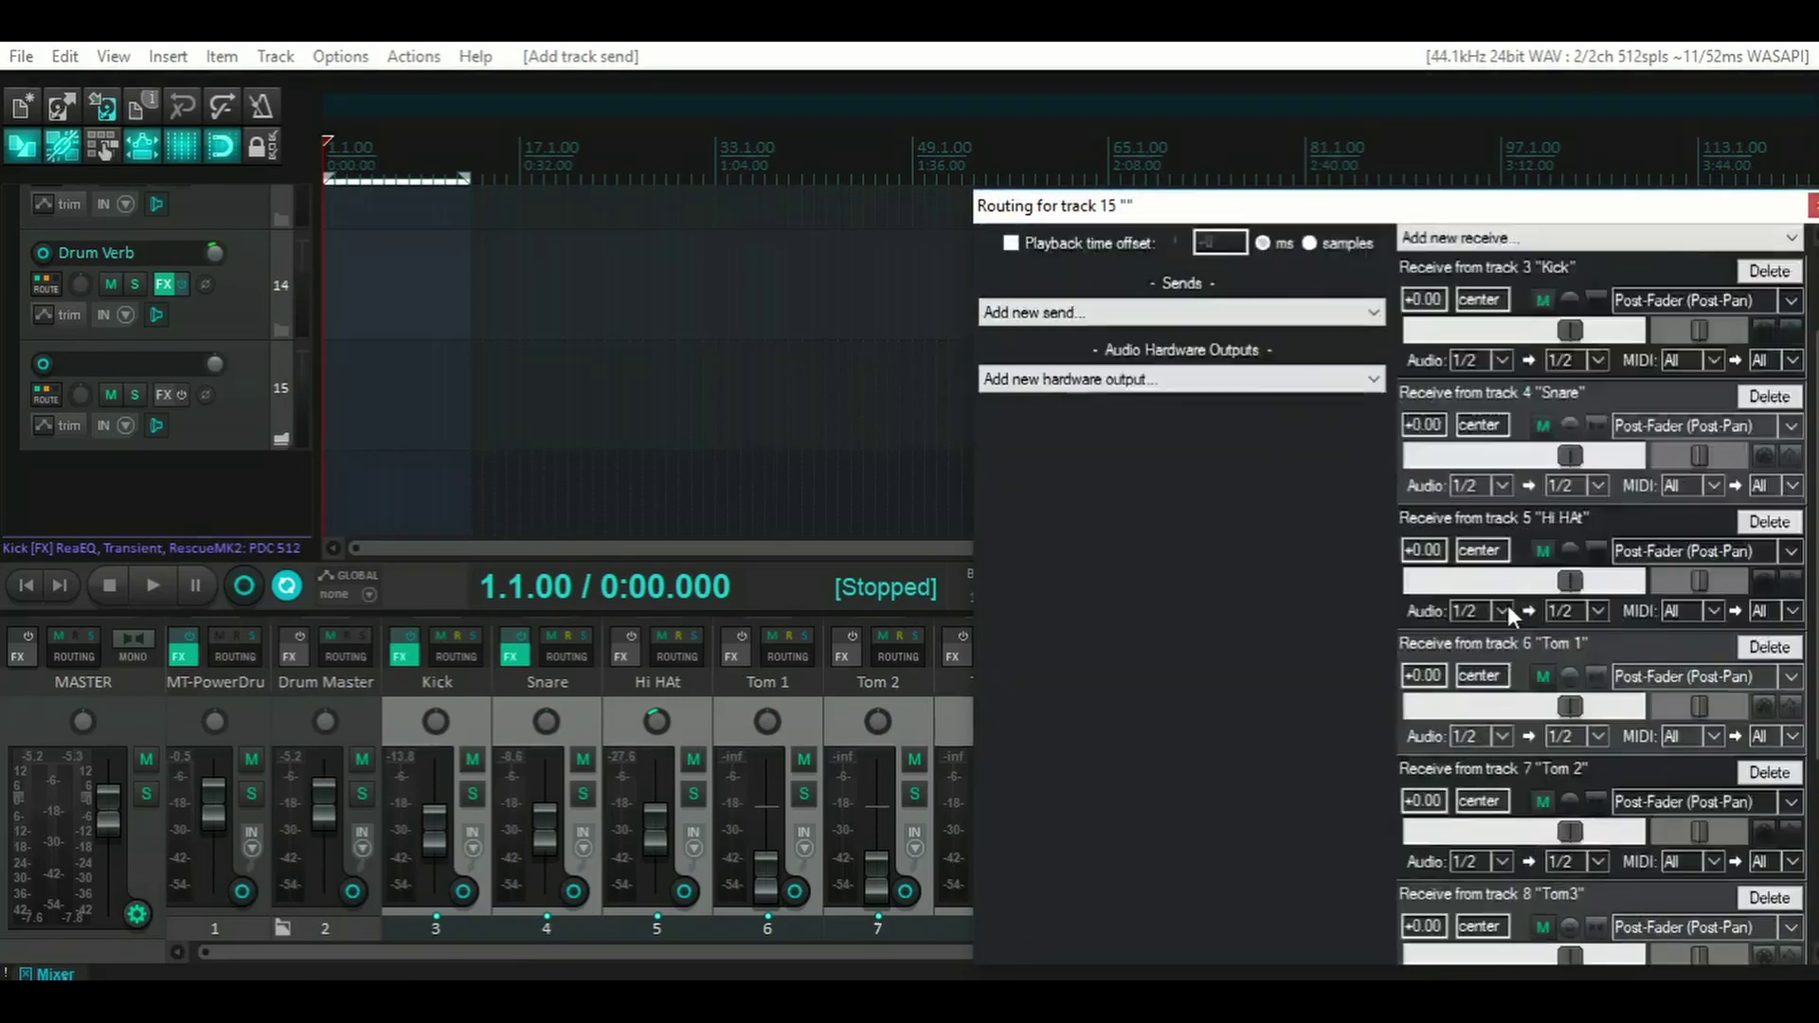
scroll(1526, 603, "down", 1)
scroll(1506, 615, "up", 6)
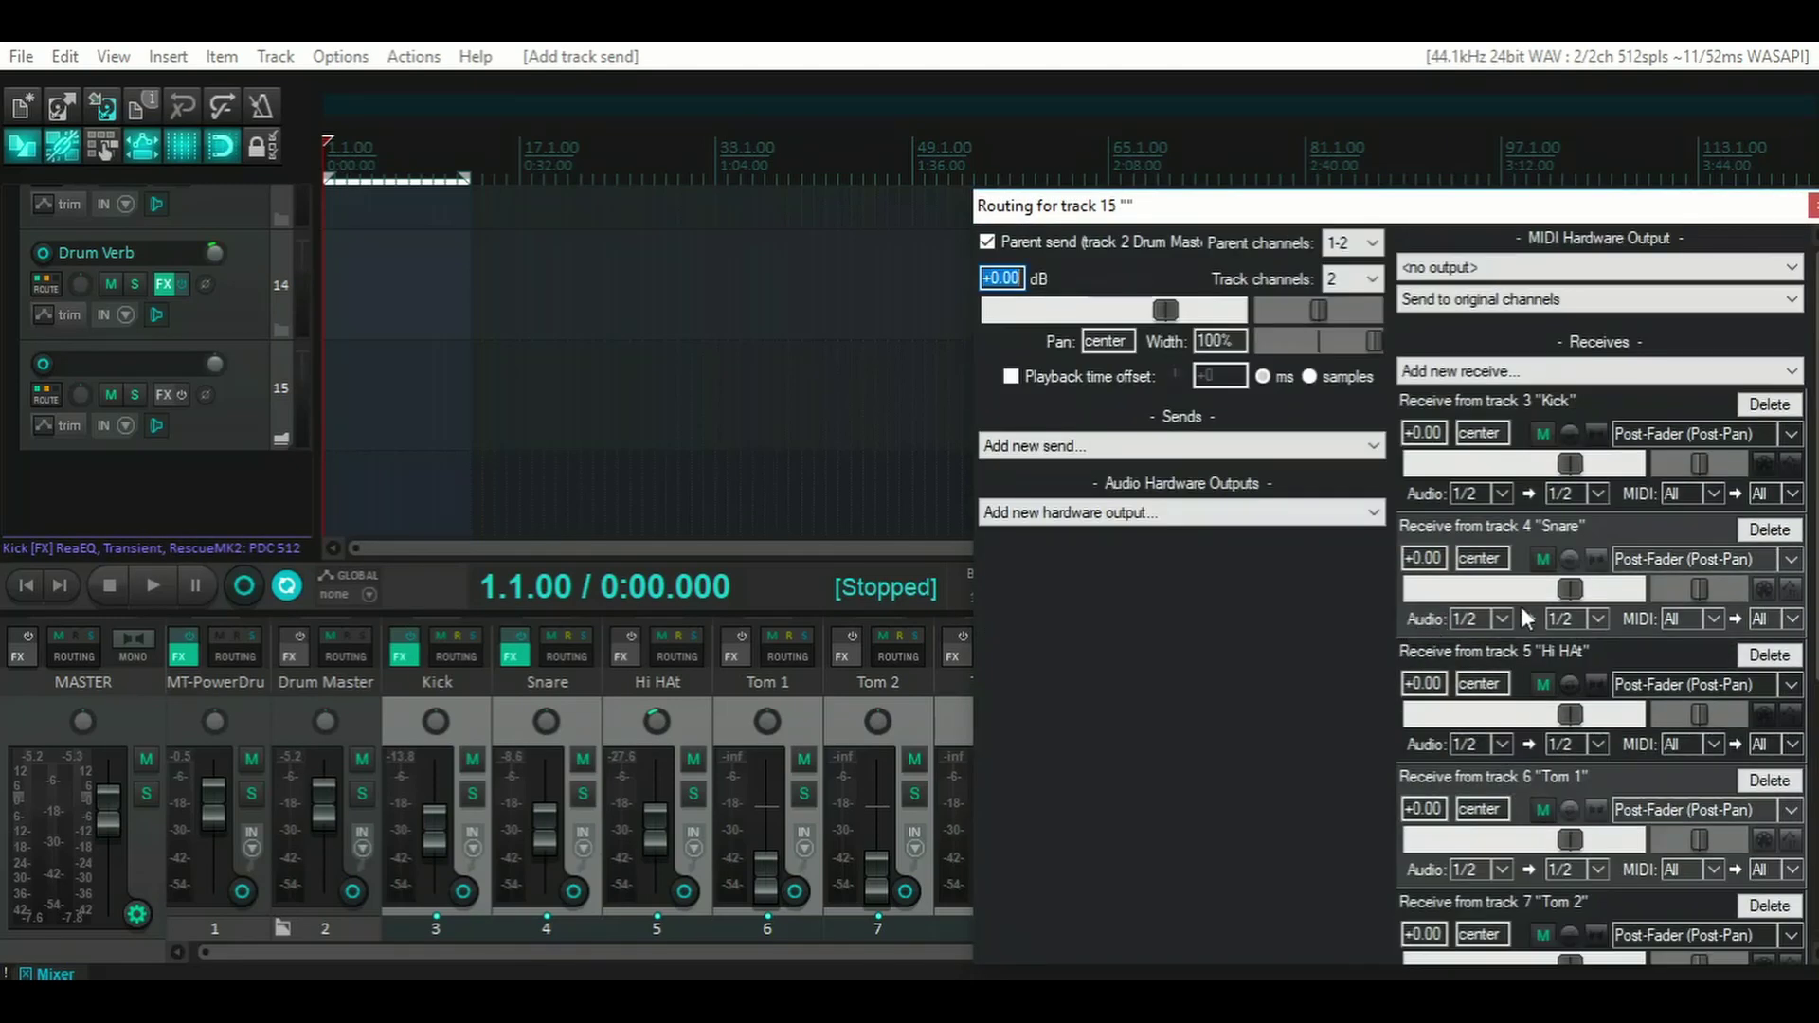
- Look through track 15's receives from the individual drums and close its routing window
scroll(1526, 590, "down", 1)
scroll(1526, 589, "up", 1)
left_click(1811, 206)
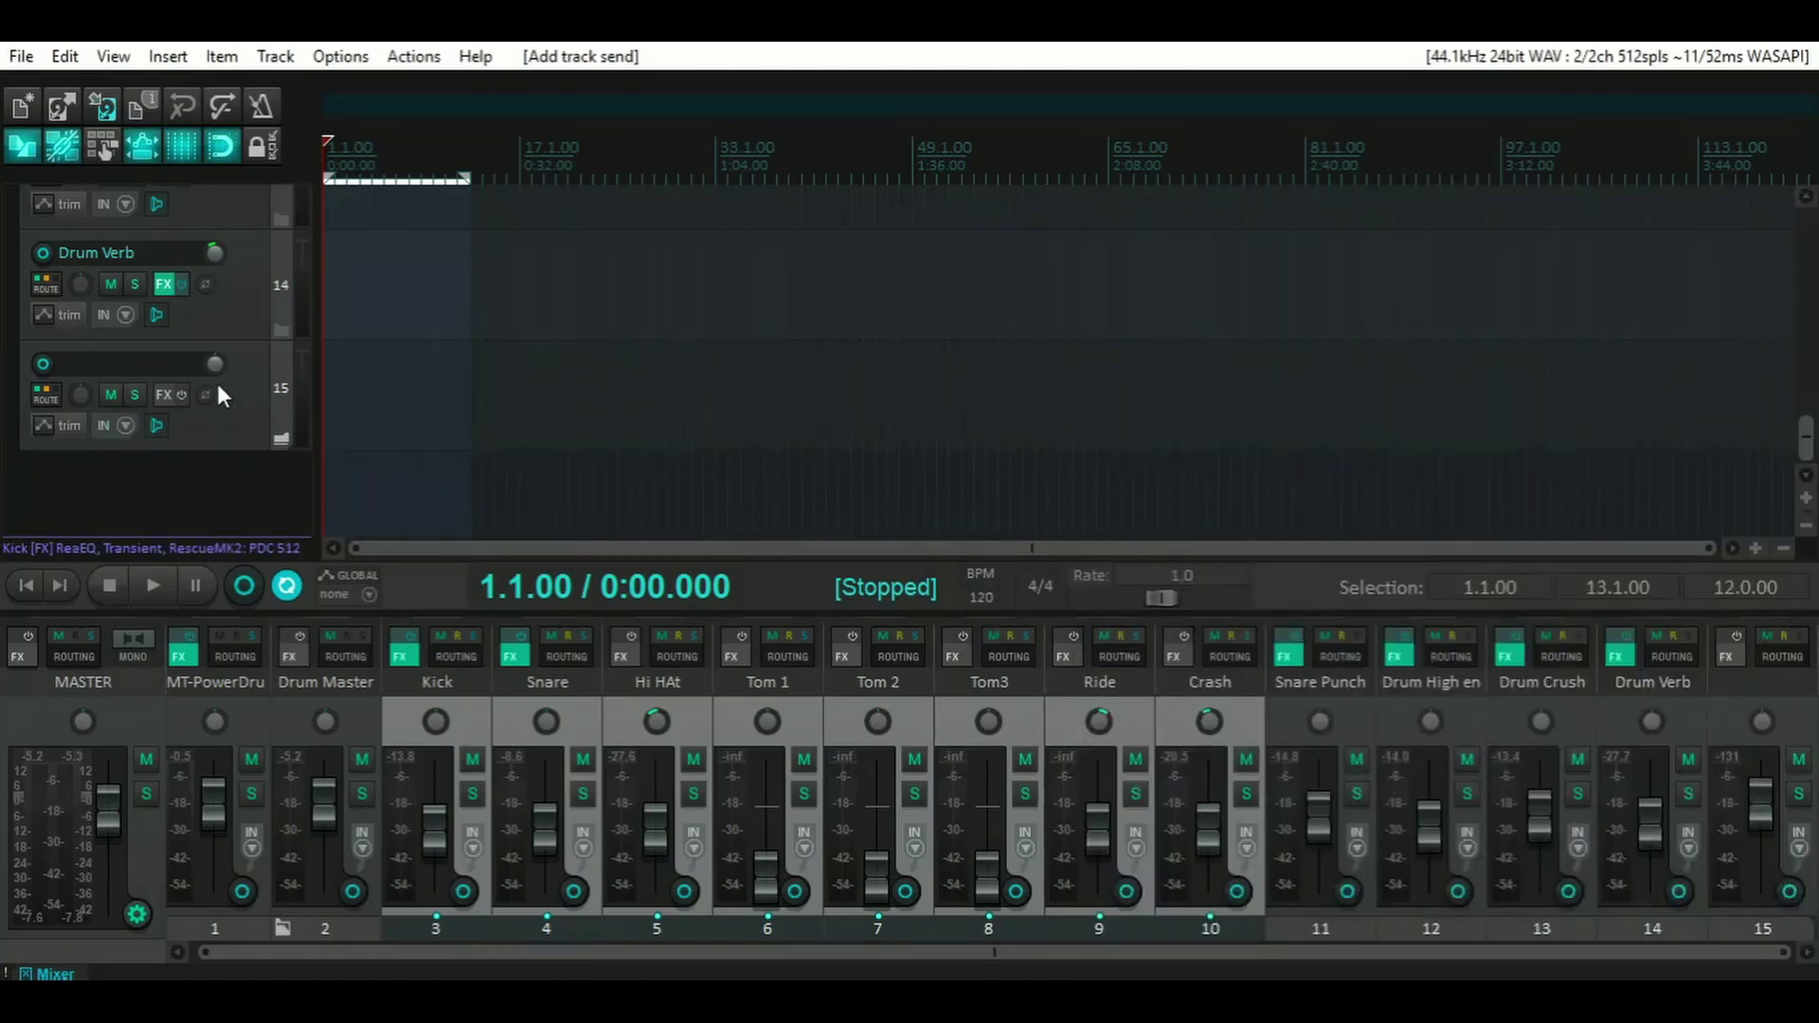
- Name track 15 "Mid Side Encode"
double_click(106, 358)
type("M")
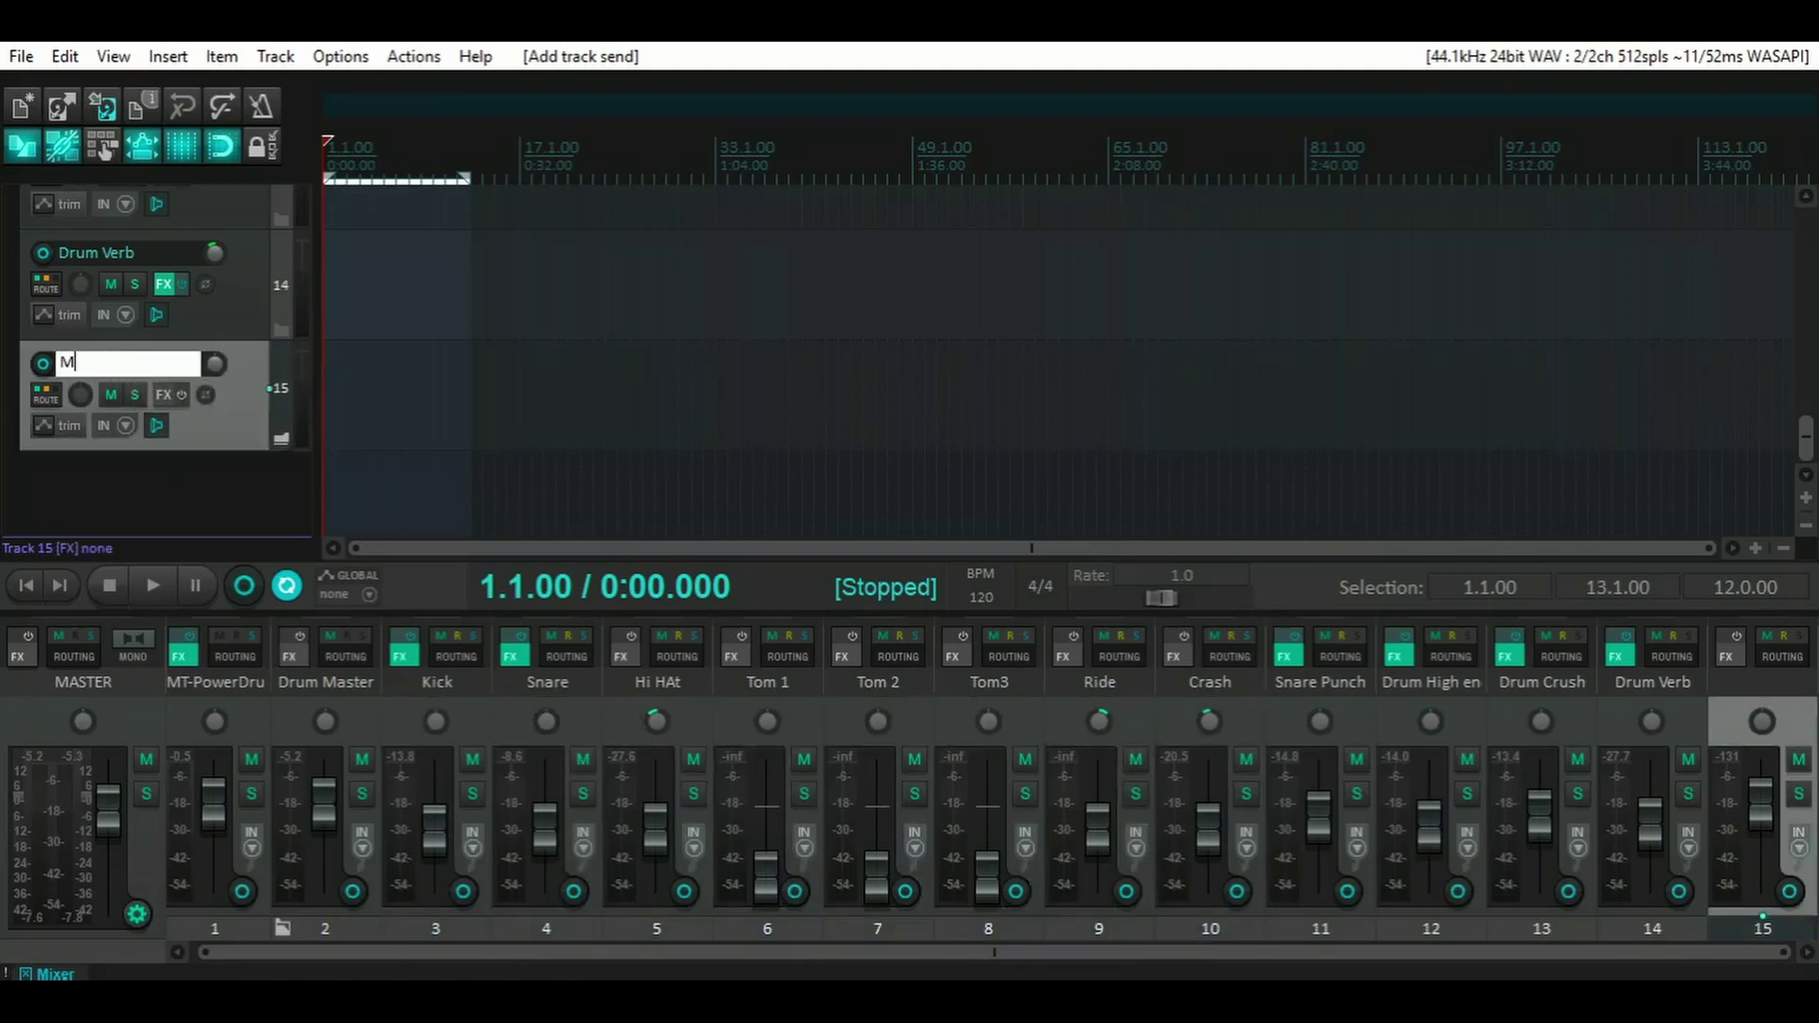
type("id Encode")
key("Return")
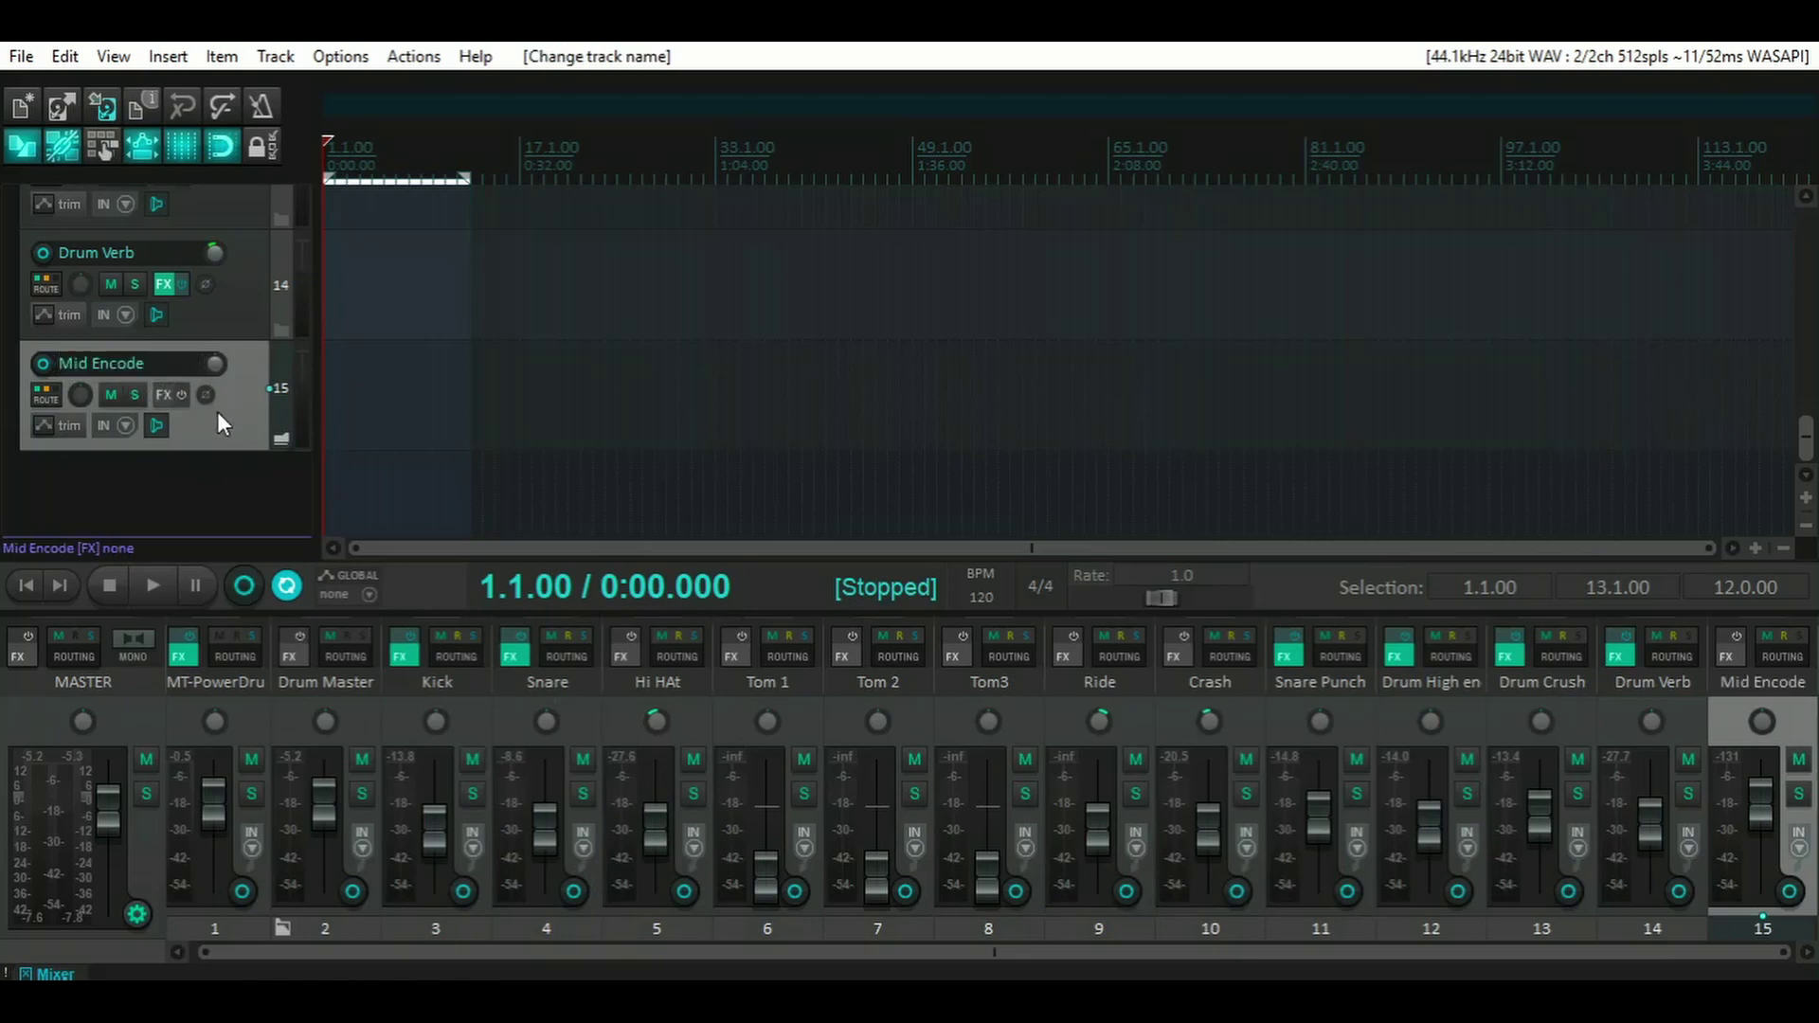
double_click(81, 364)
left_click(94, 364)
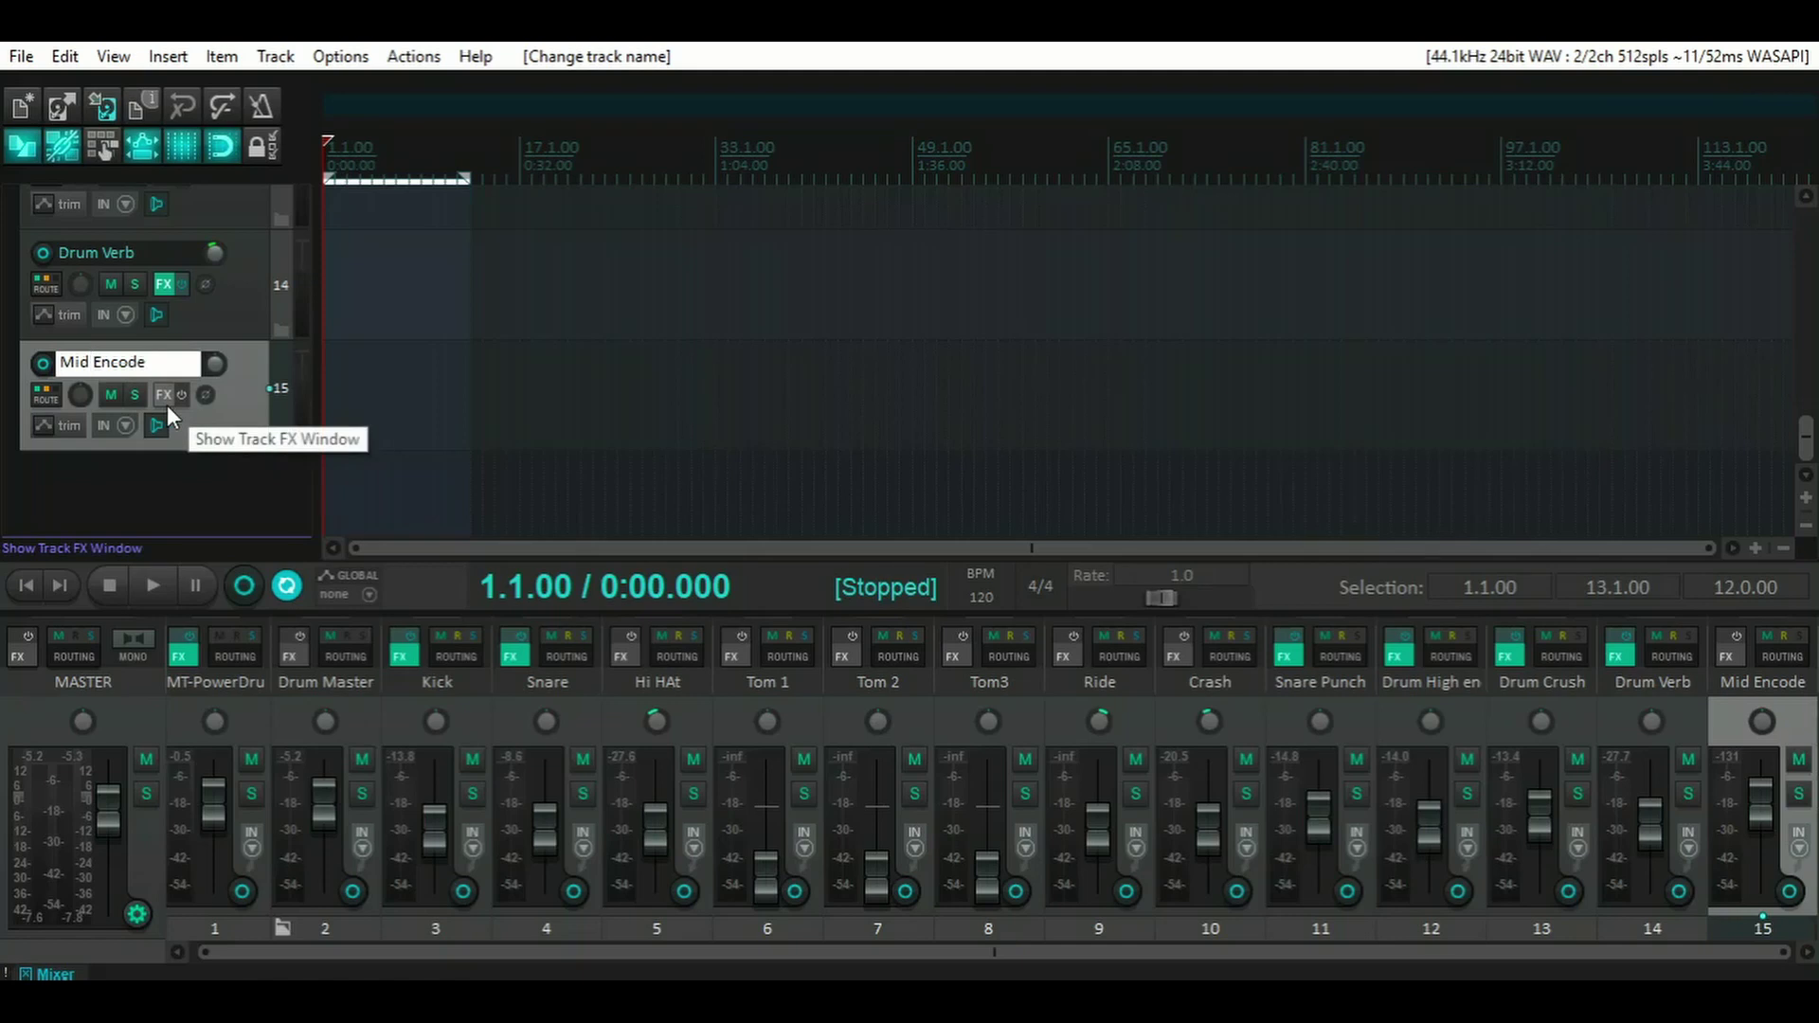
type("Side")
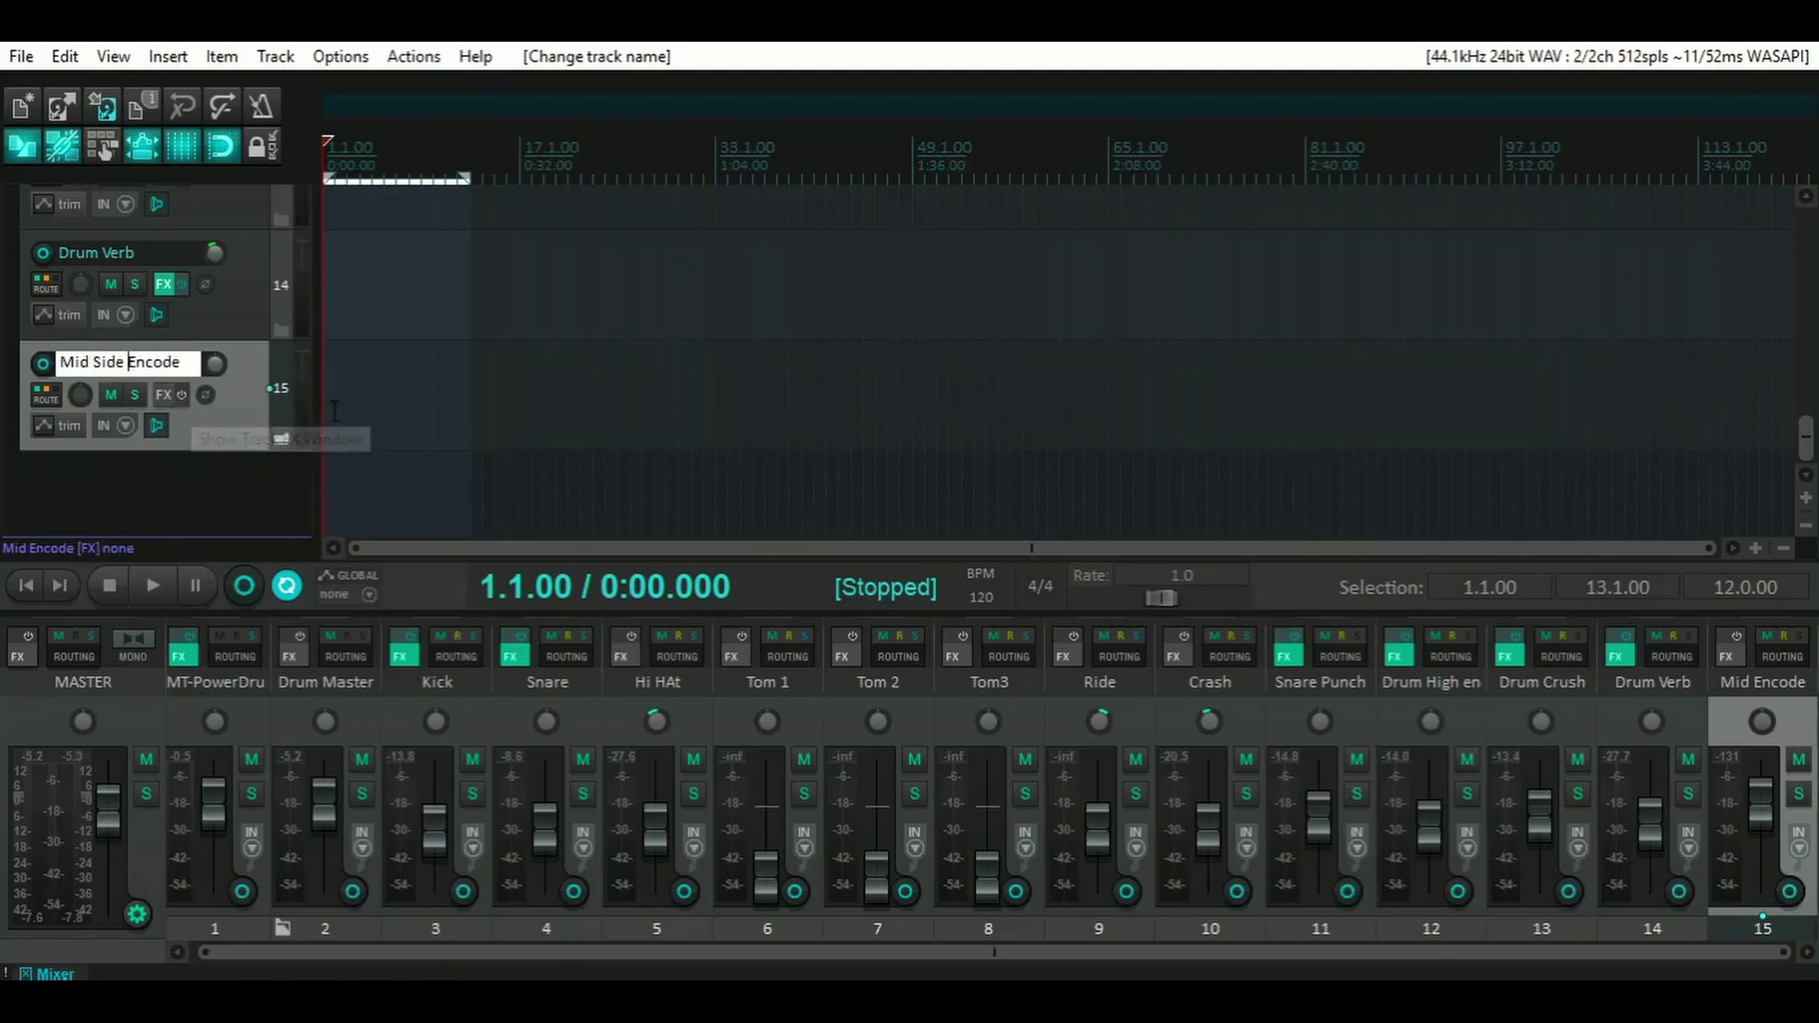
key("Return")
- Add the JS: Mid/Side Encoder effect to the Mid Side Encode track and audition the track soloed
left_click(163, 394)
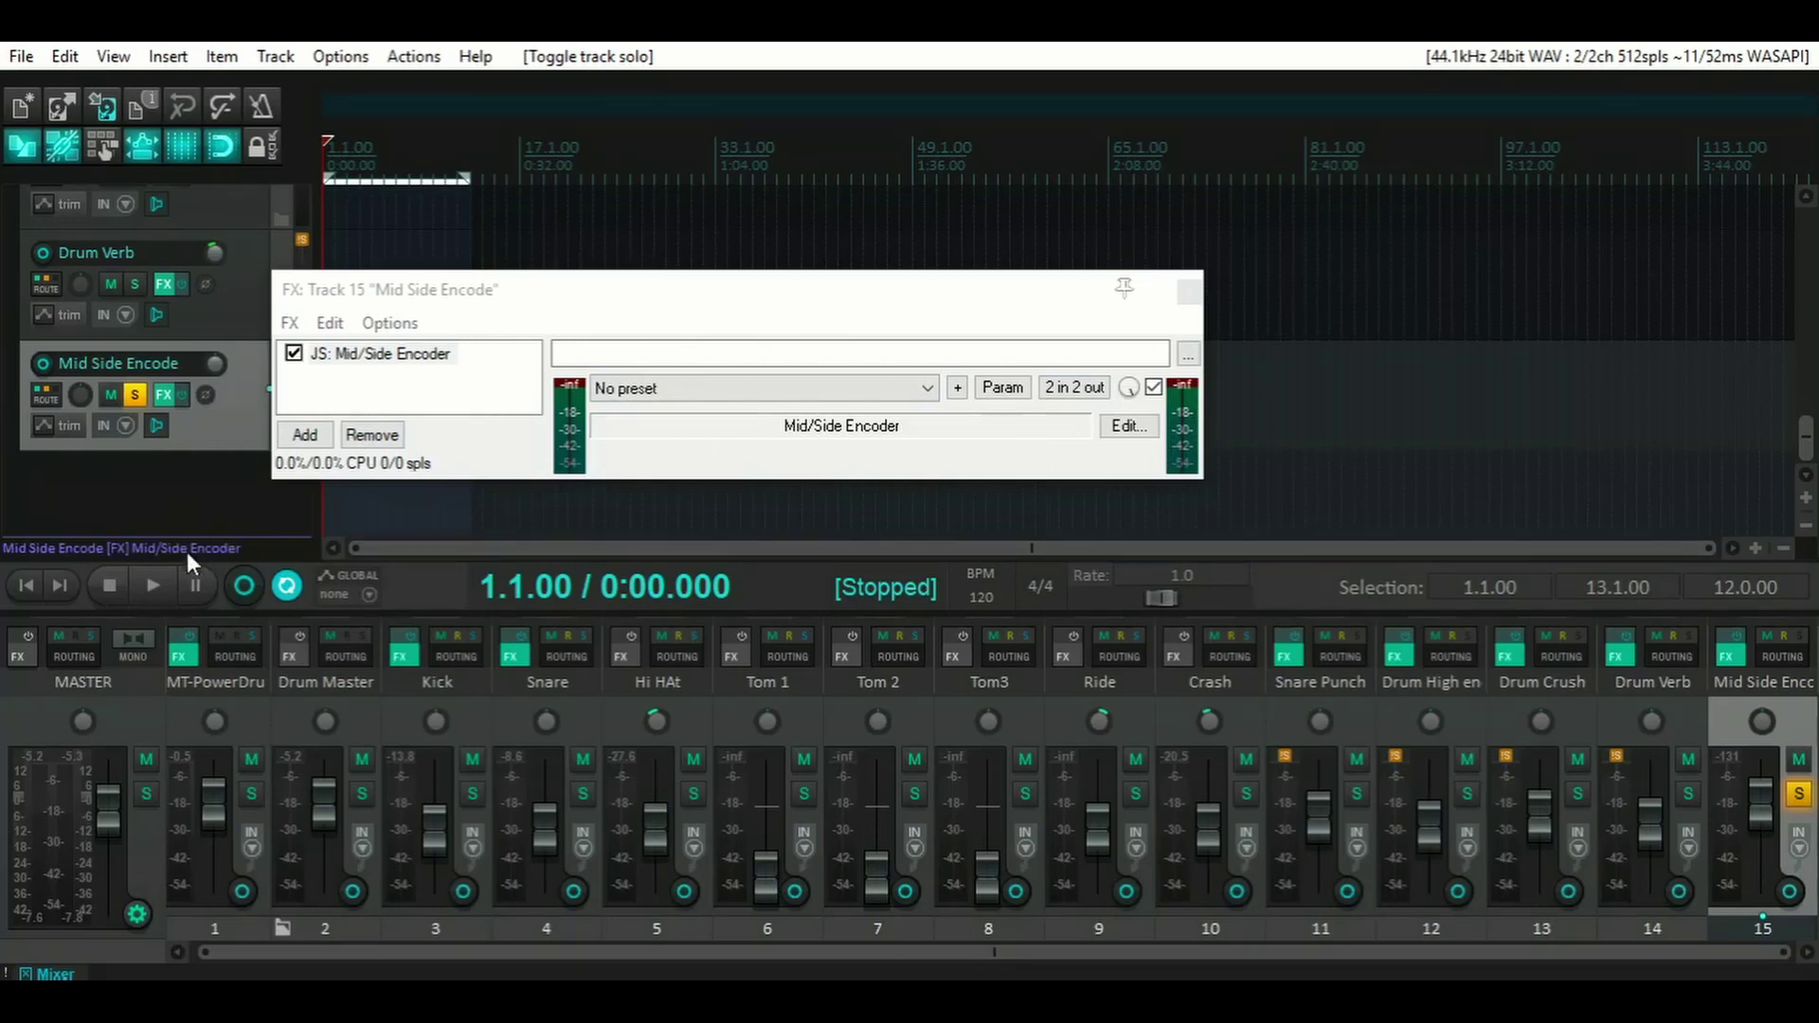
left_click(150, 586)
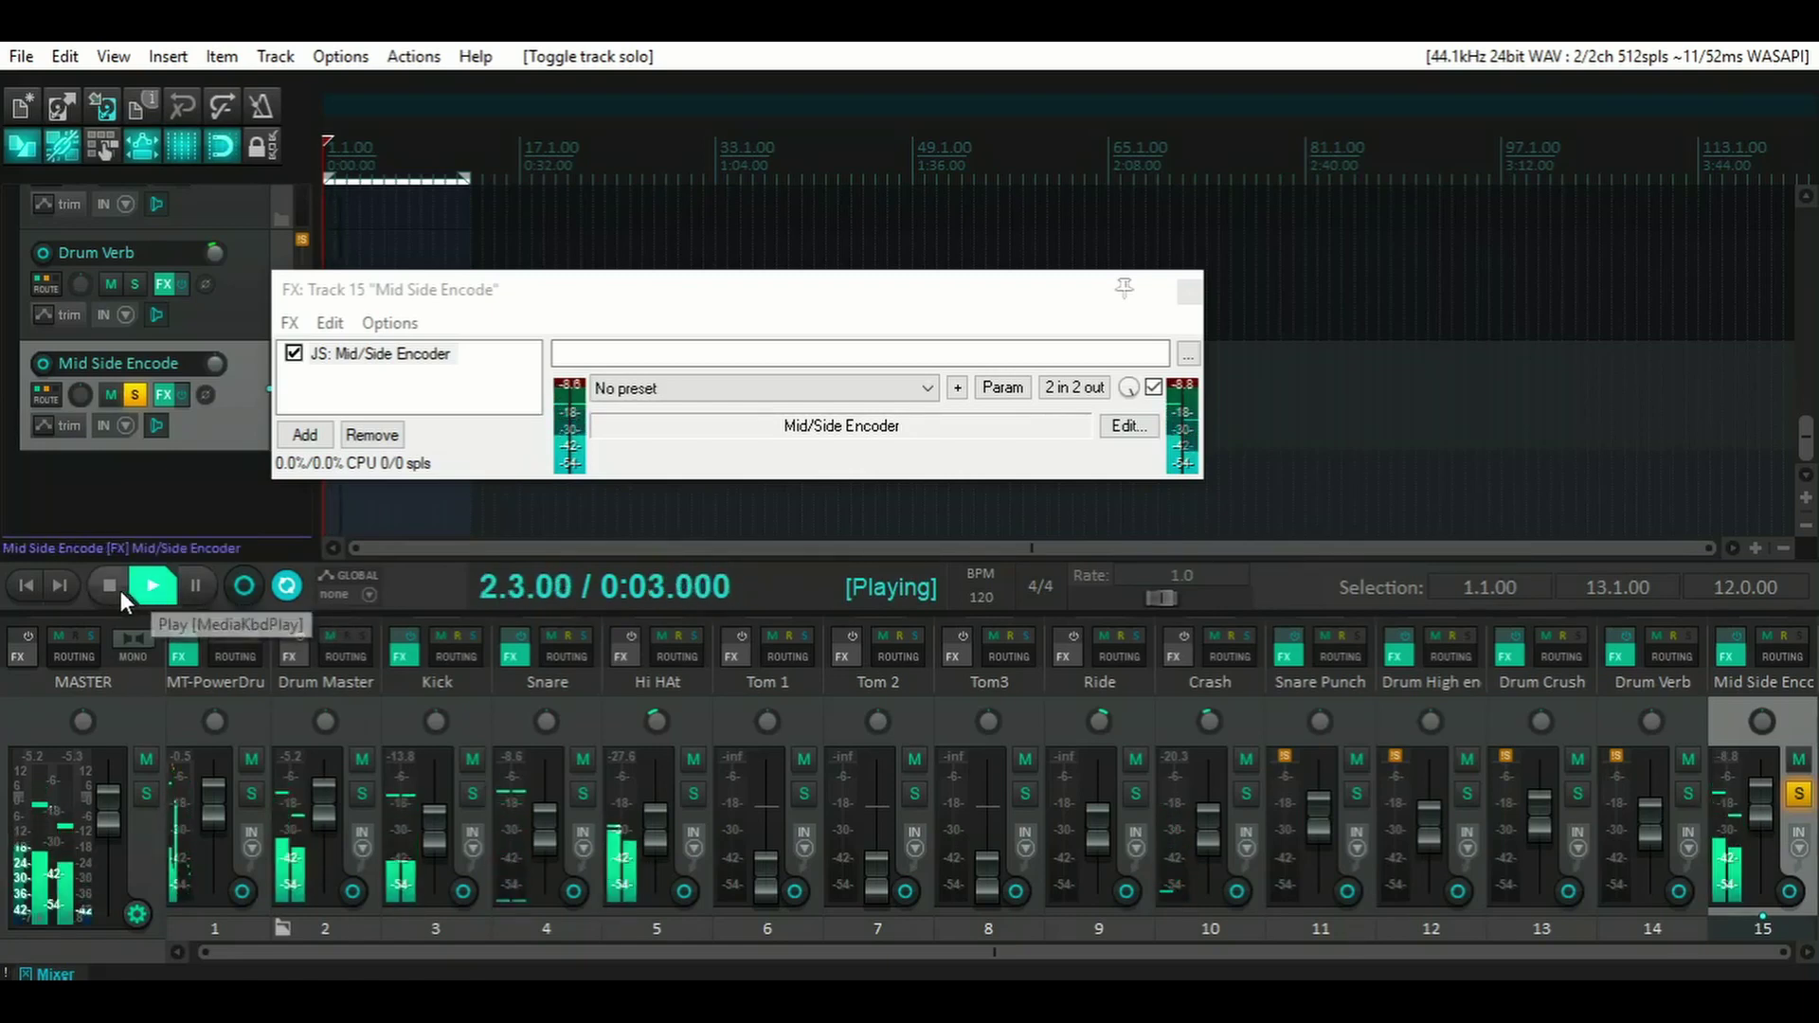
left_click(108, 589)
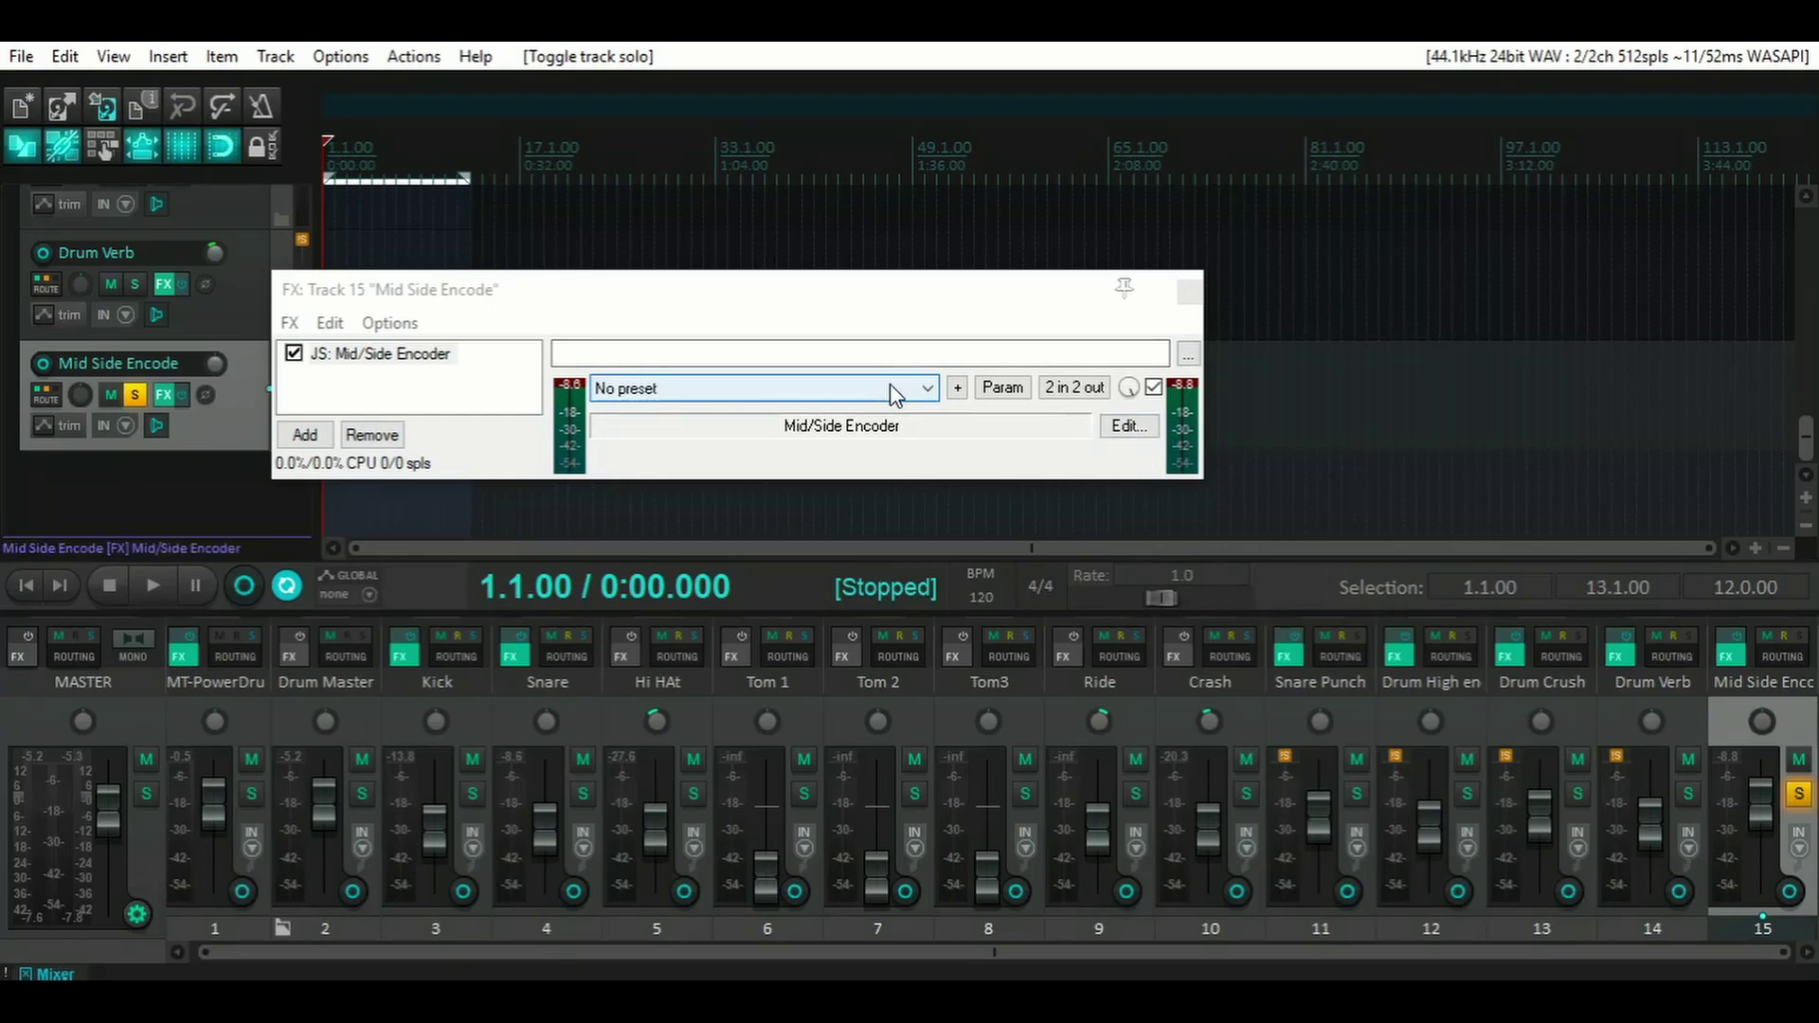
left_click(1189, 291)
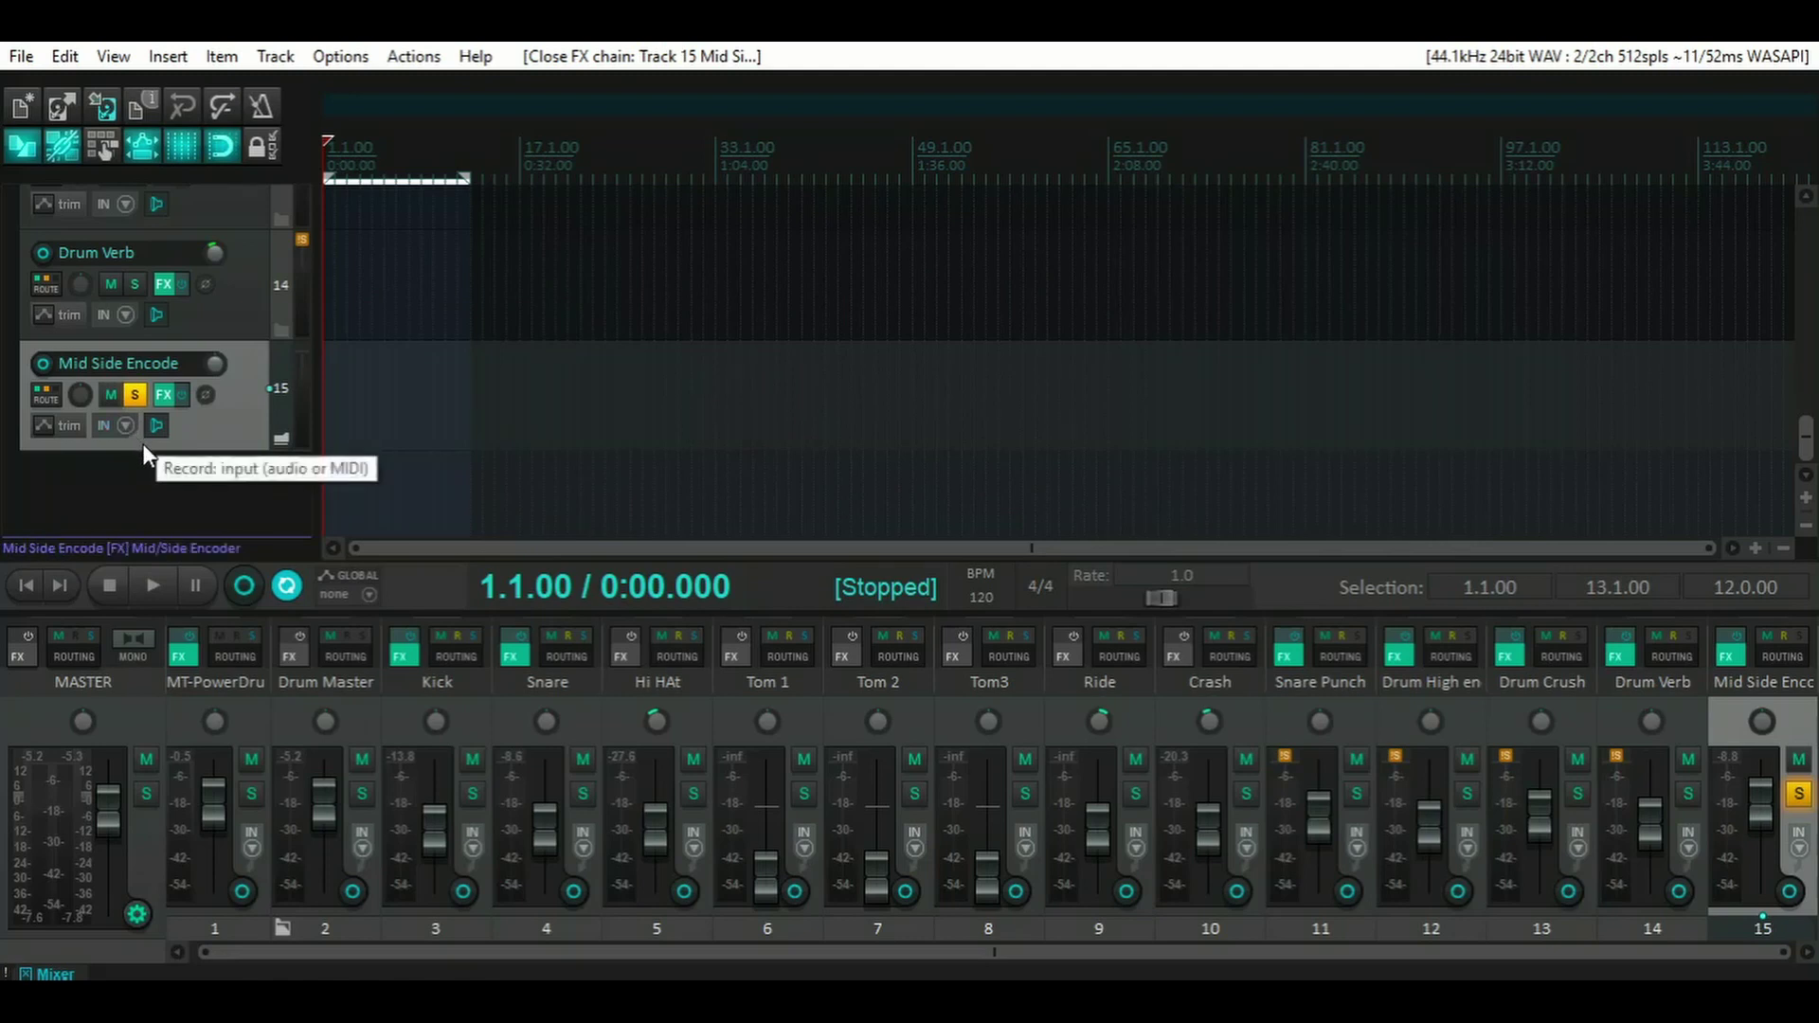
- Add a new track below Mid Side Encode, move it into the Drum Master folder and name it "Mid"
double_click(151, 470)
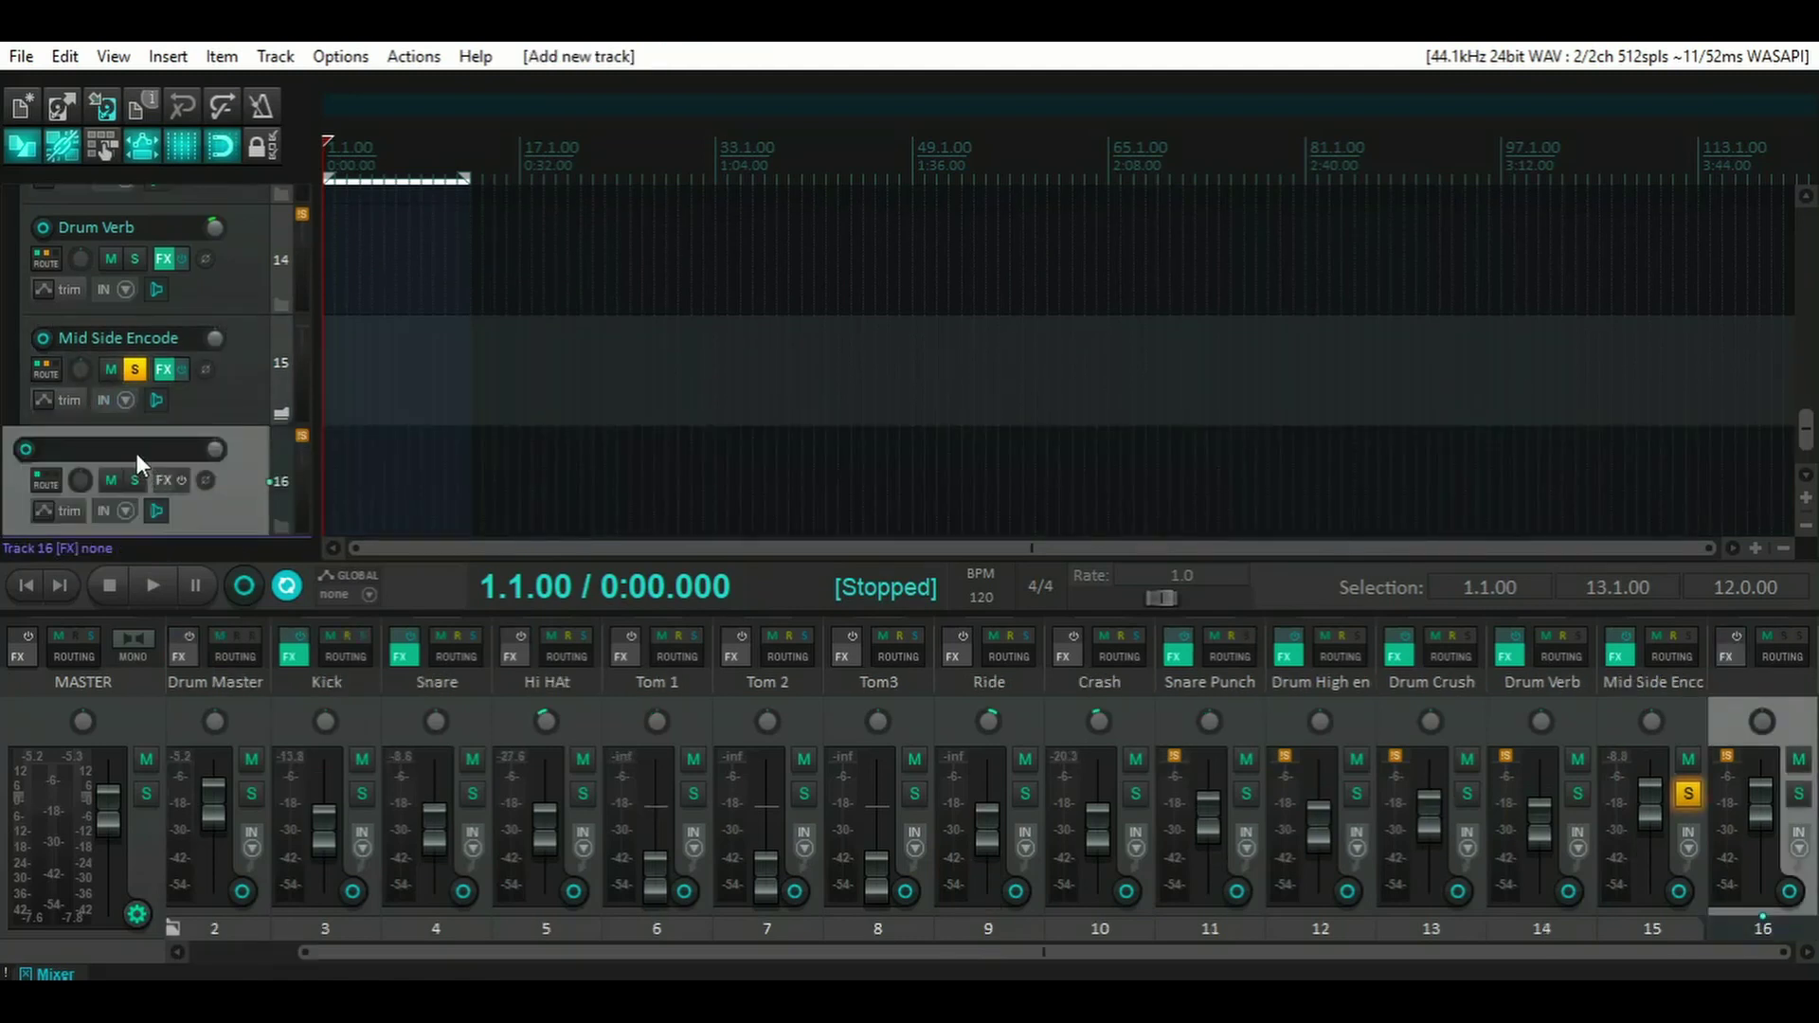
left_click_drag(261, 453, 258, 417)
double_click(129, 451)
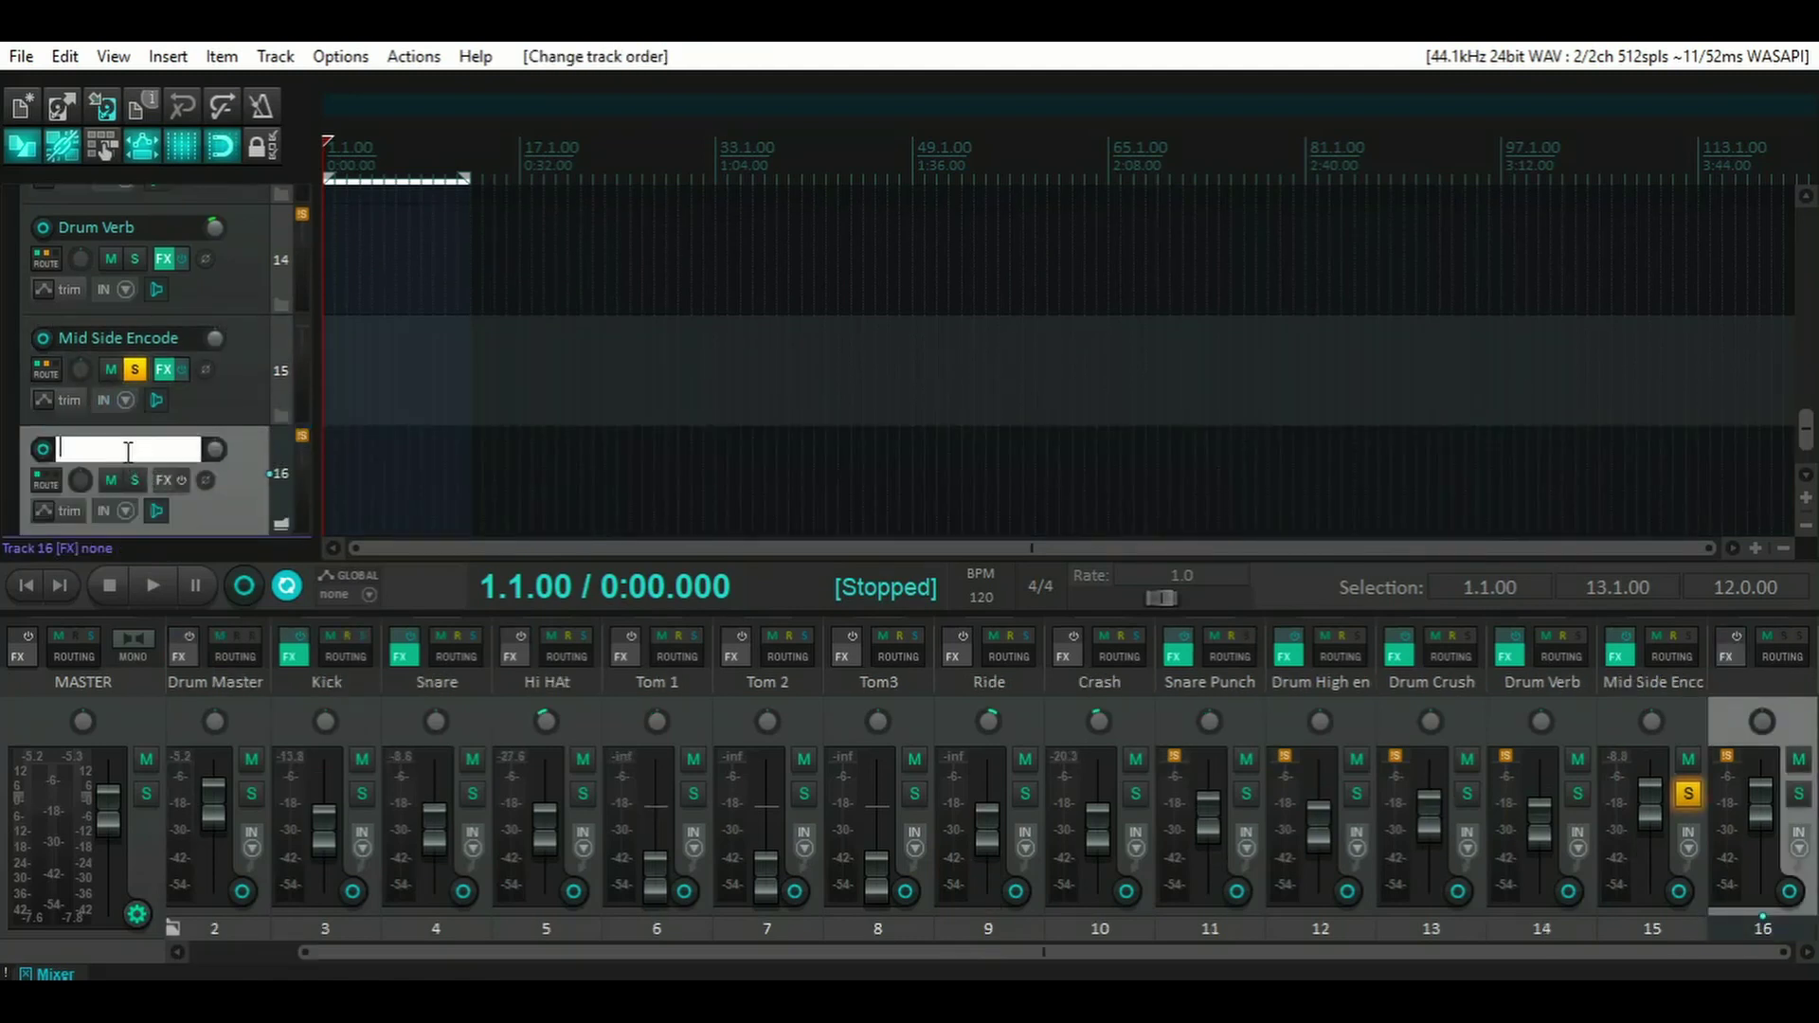
type("Mid")
key("Return")
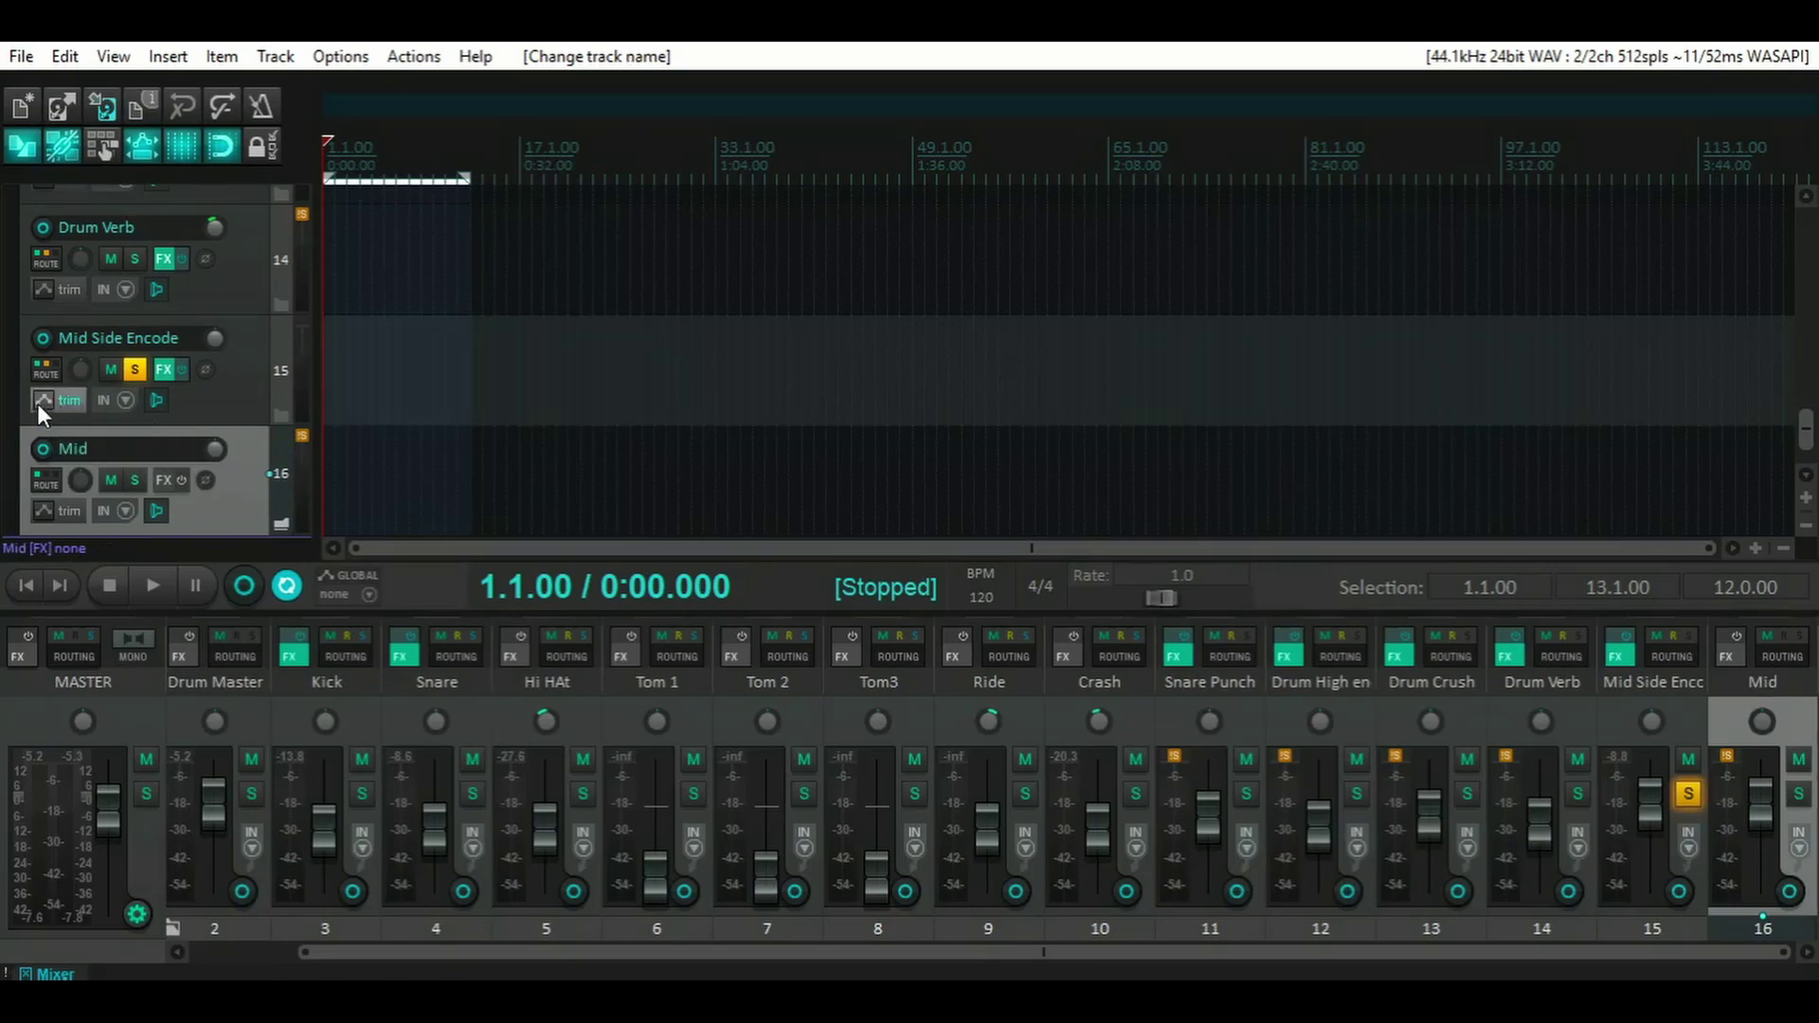
- Create a send from Mid Side Encode to the Mid track using mono source channel 1
mouse_move(44, 368)
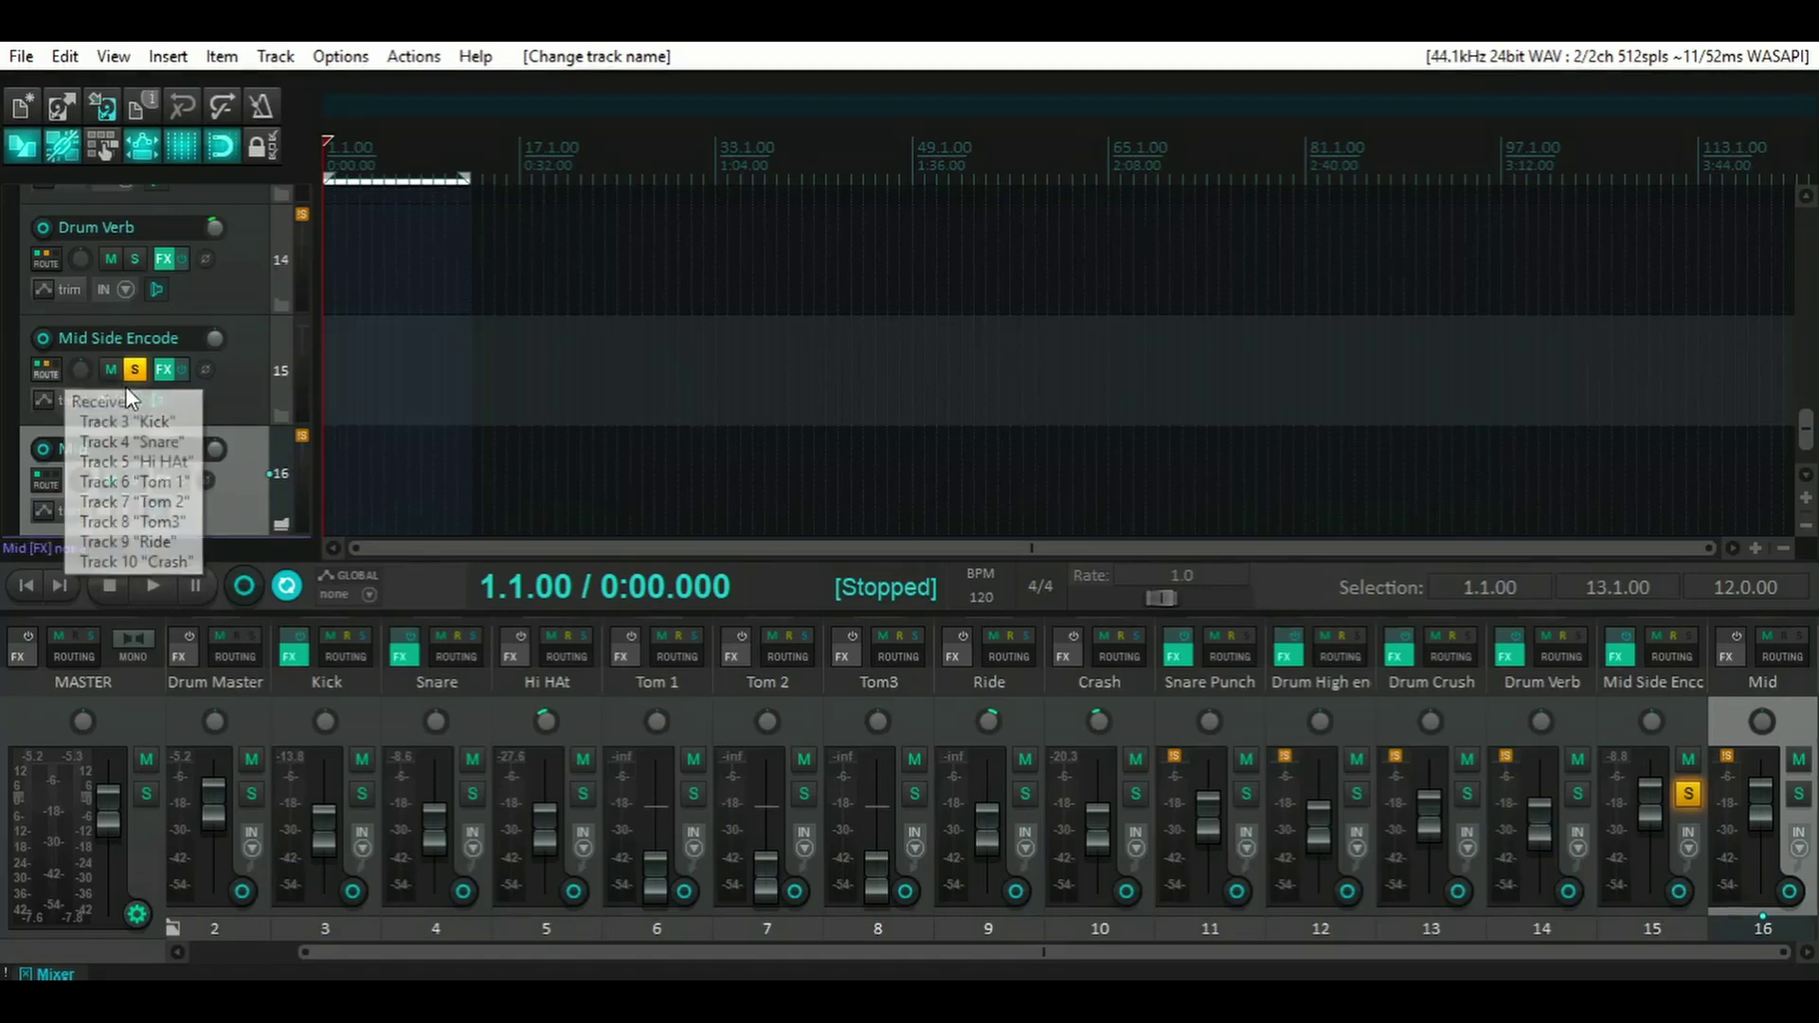
left_click_drag(60, 486, 42, 489)
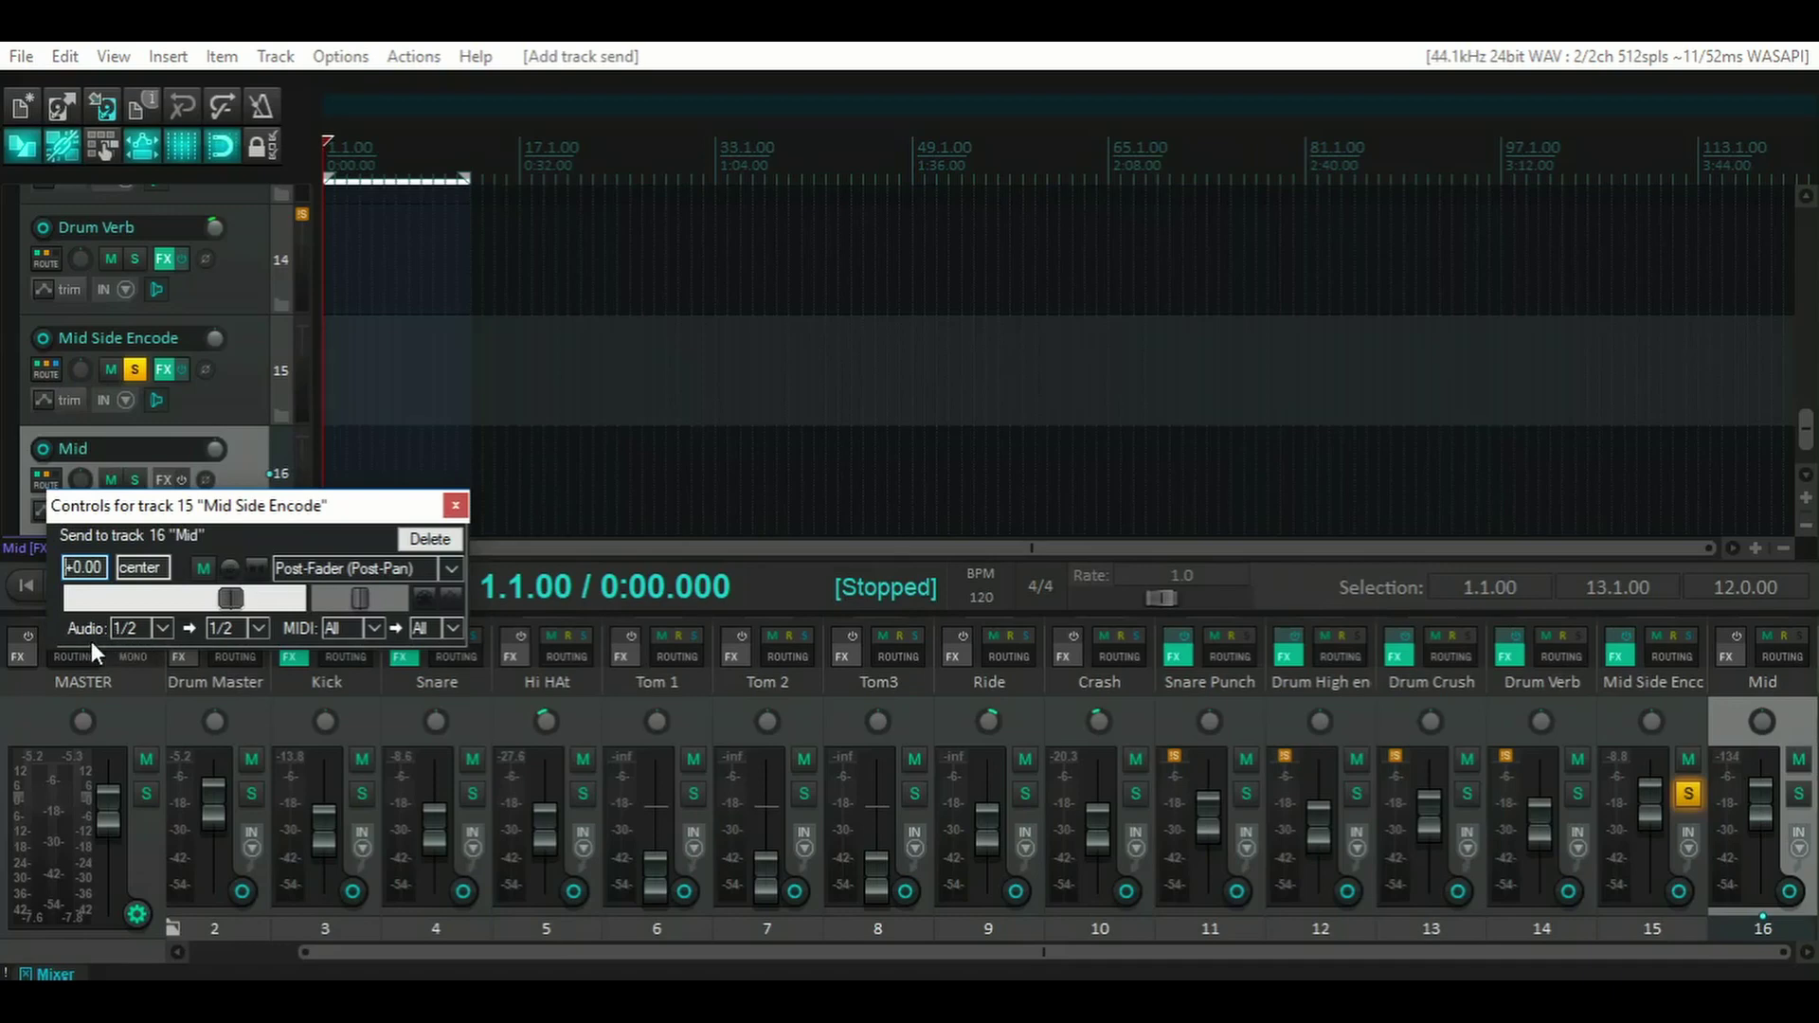
left_click(125, 629)
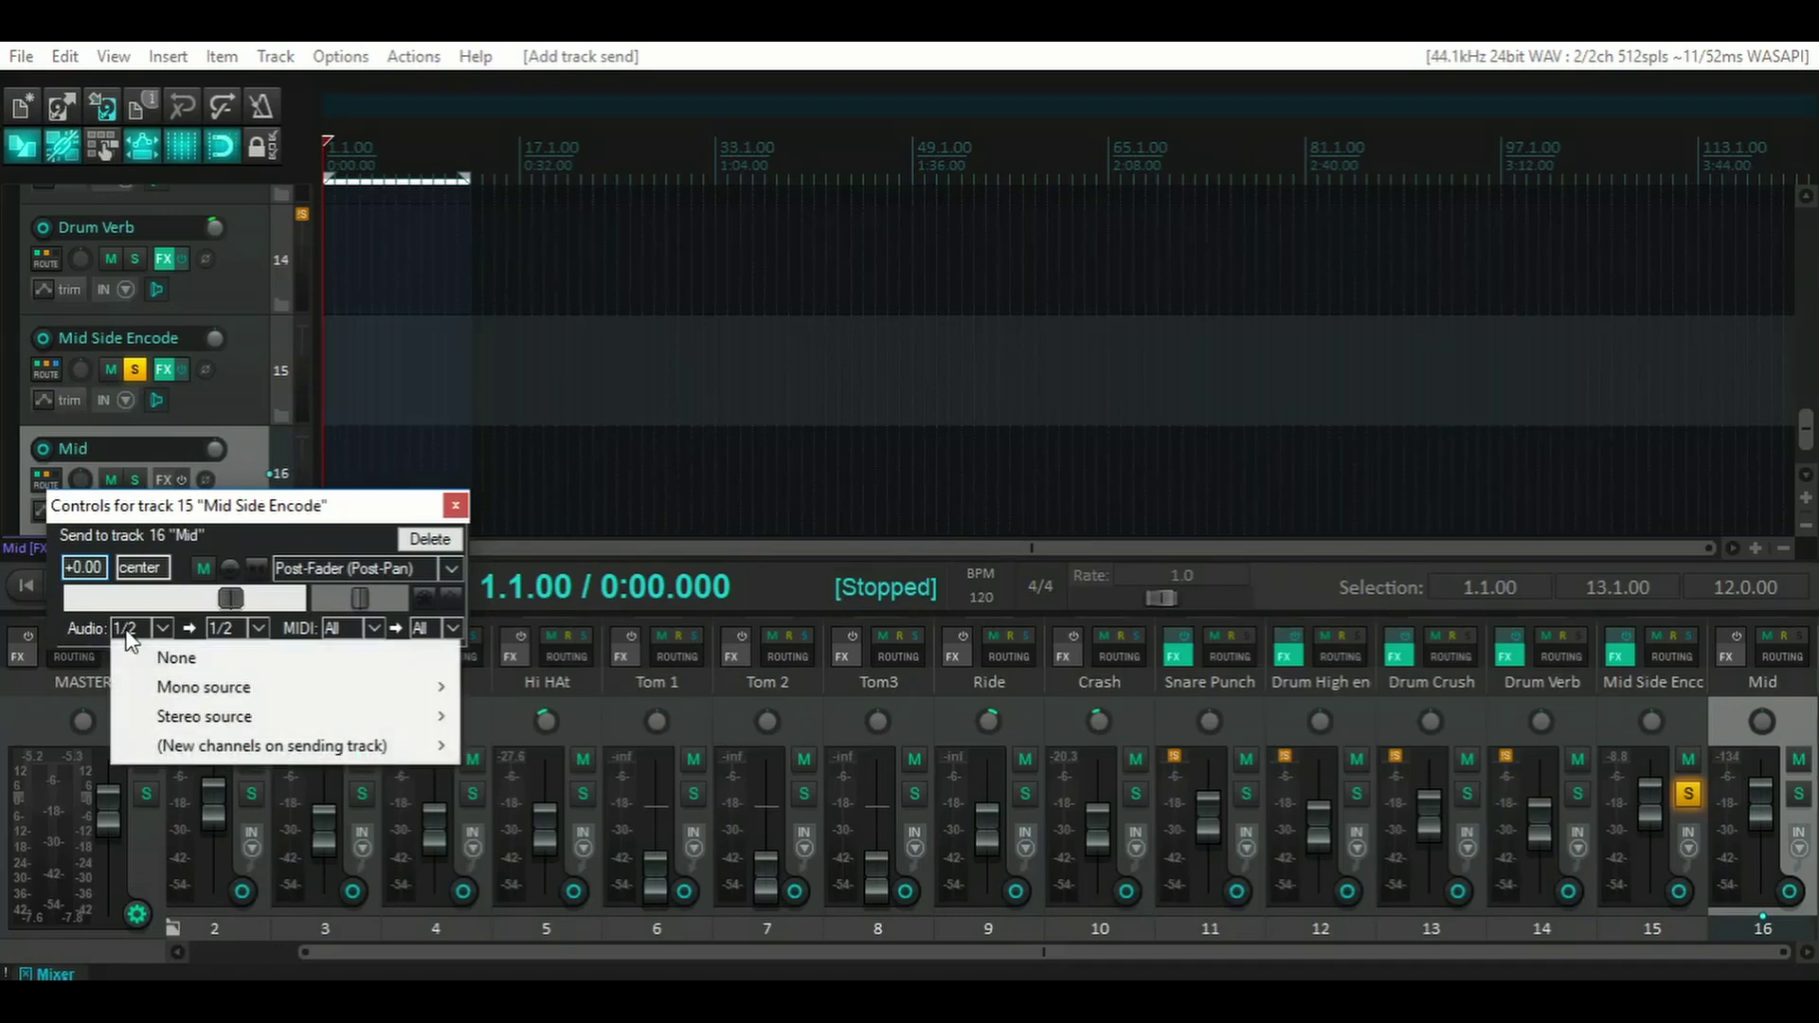
mouse_move(185, 690)
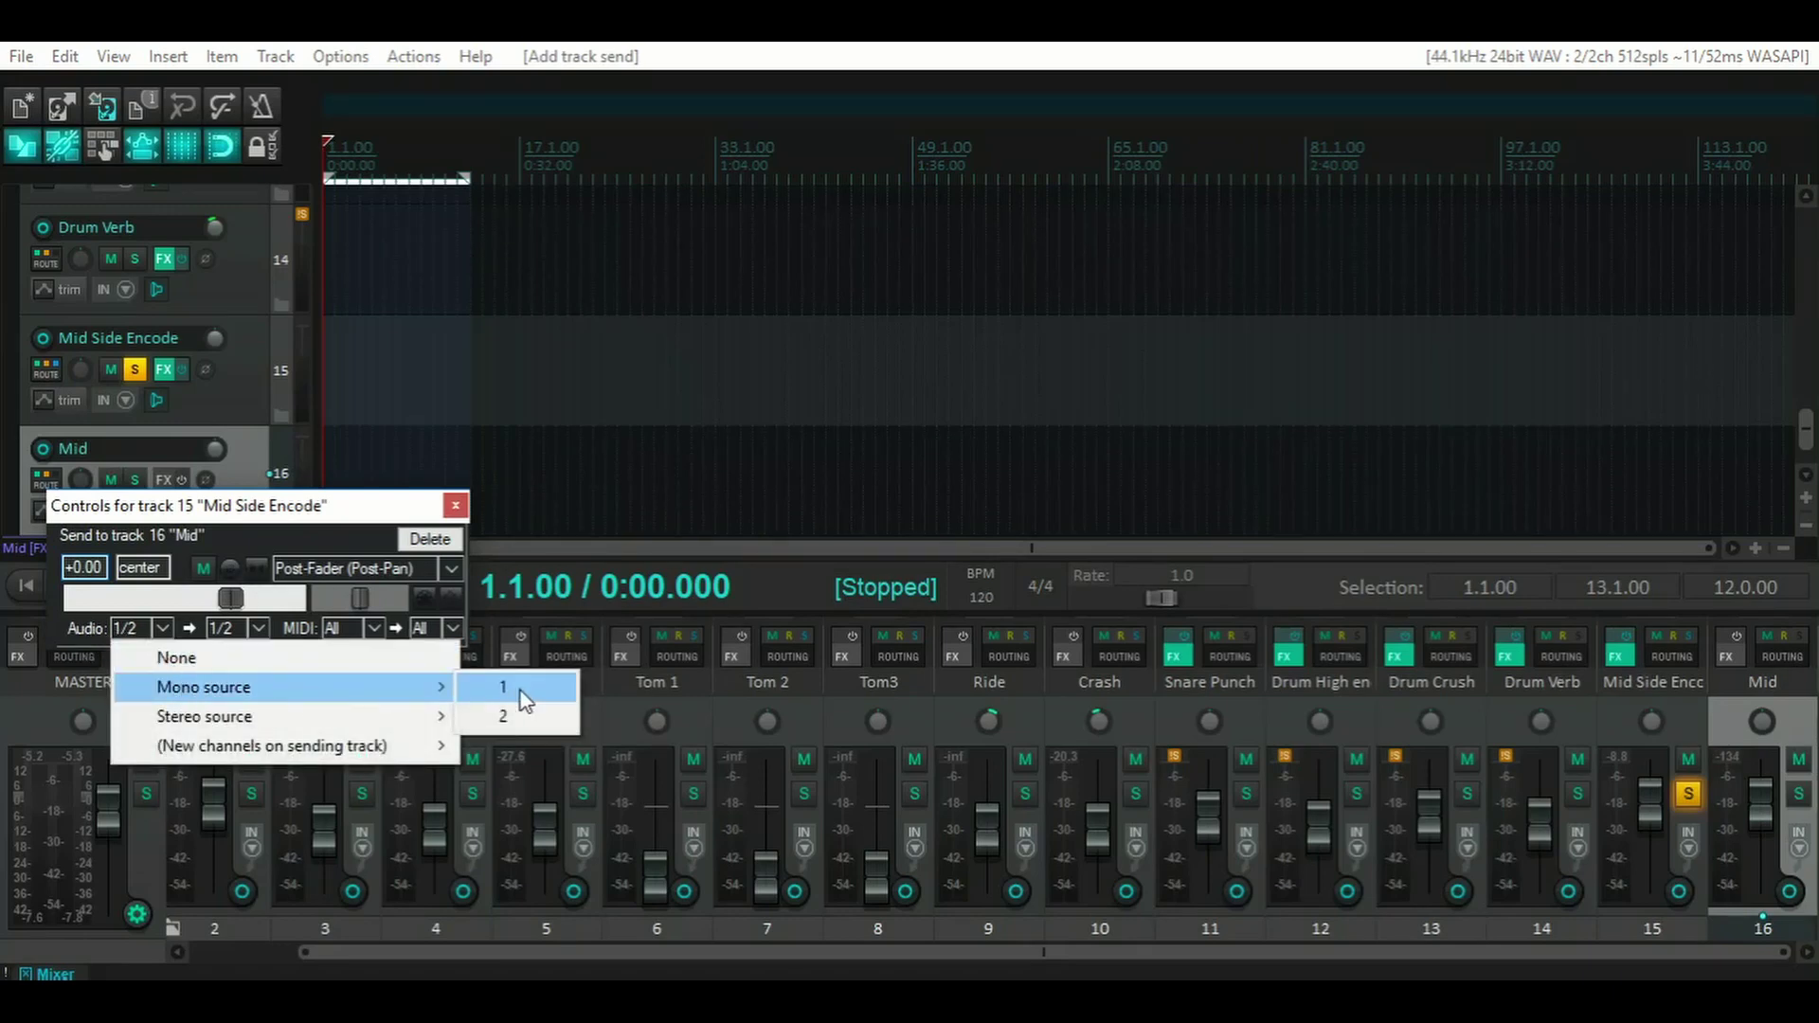
left_click(520, 690)
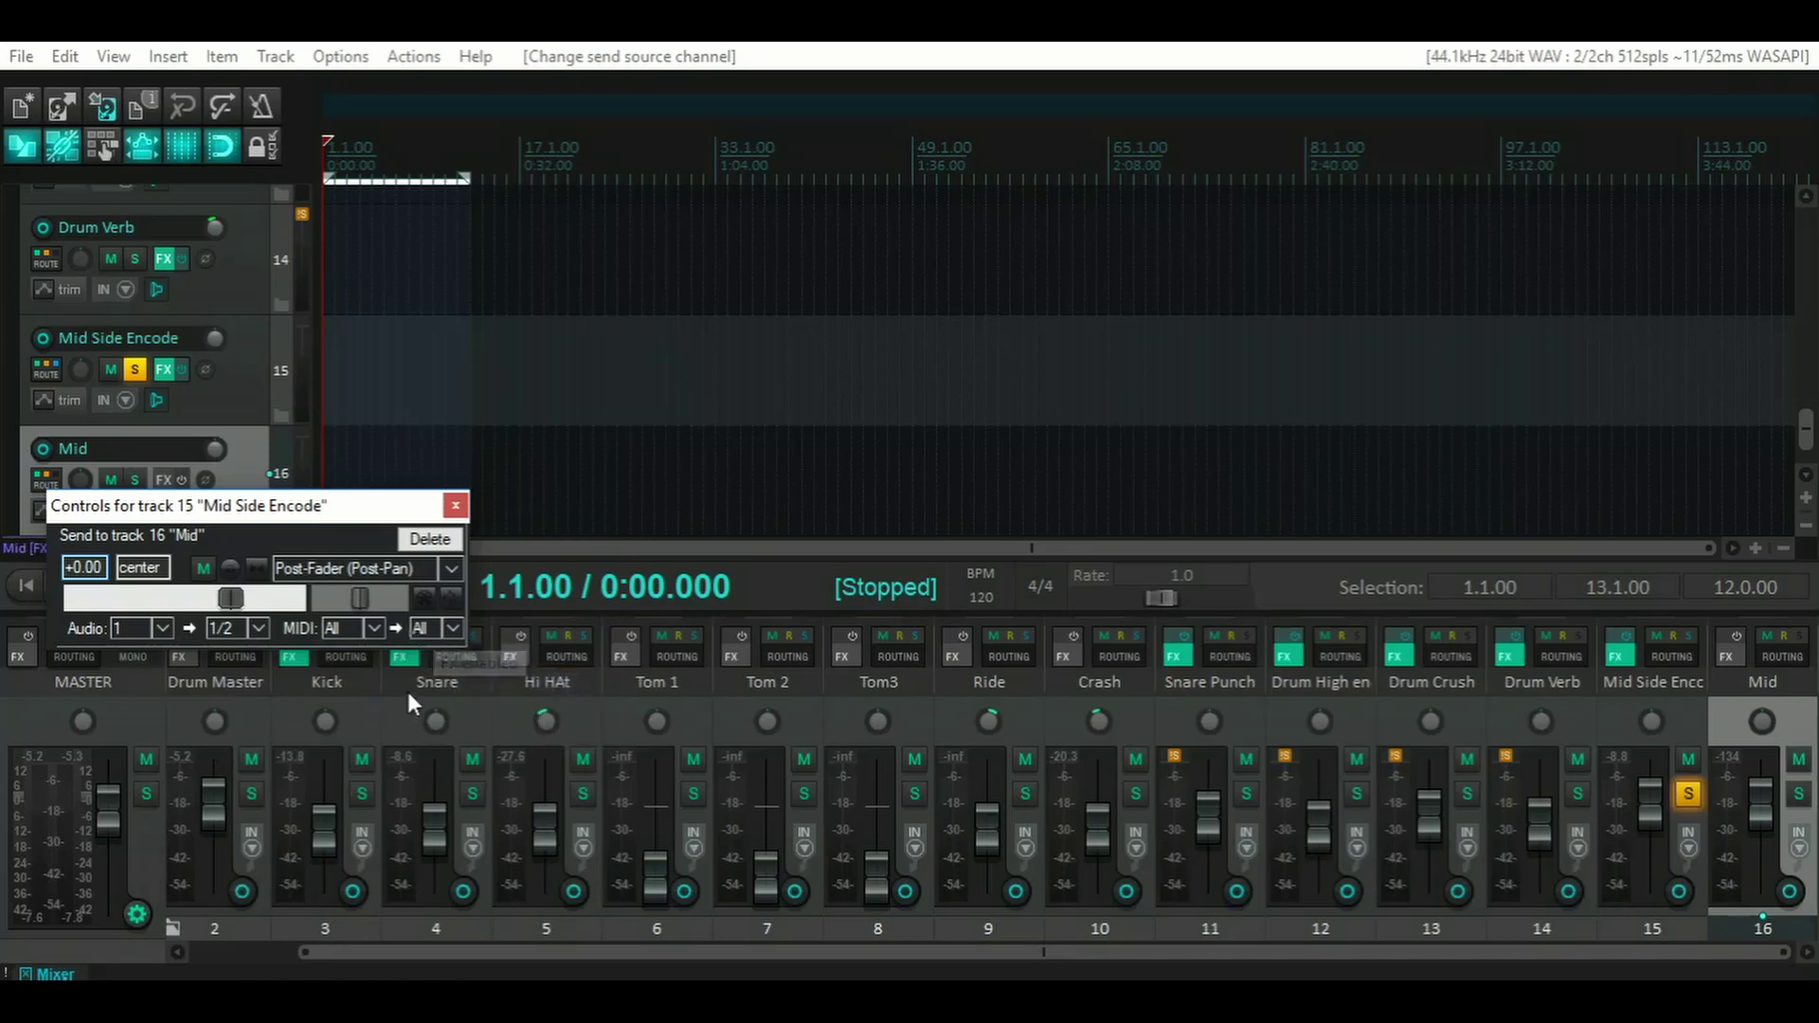
left_click(455, 504)
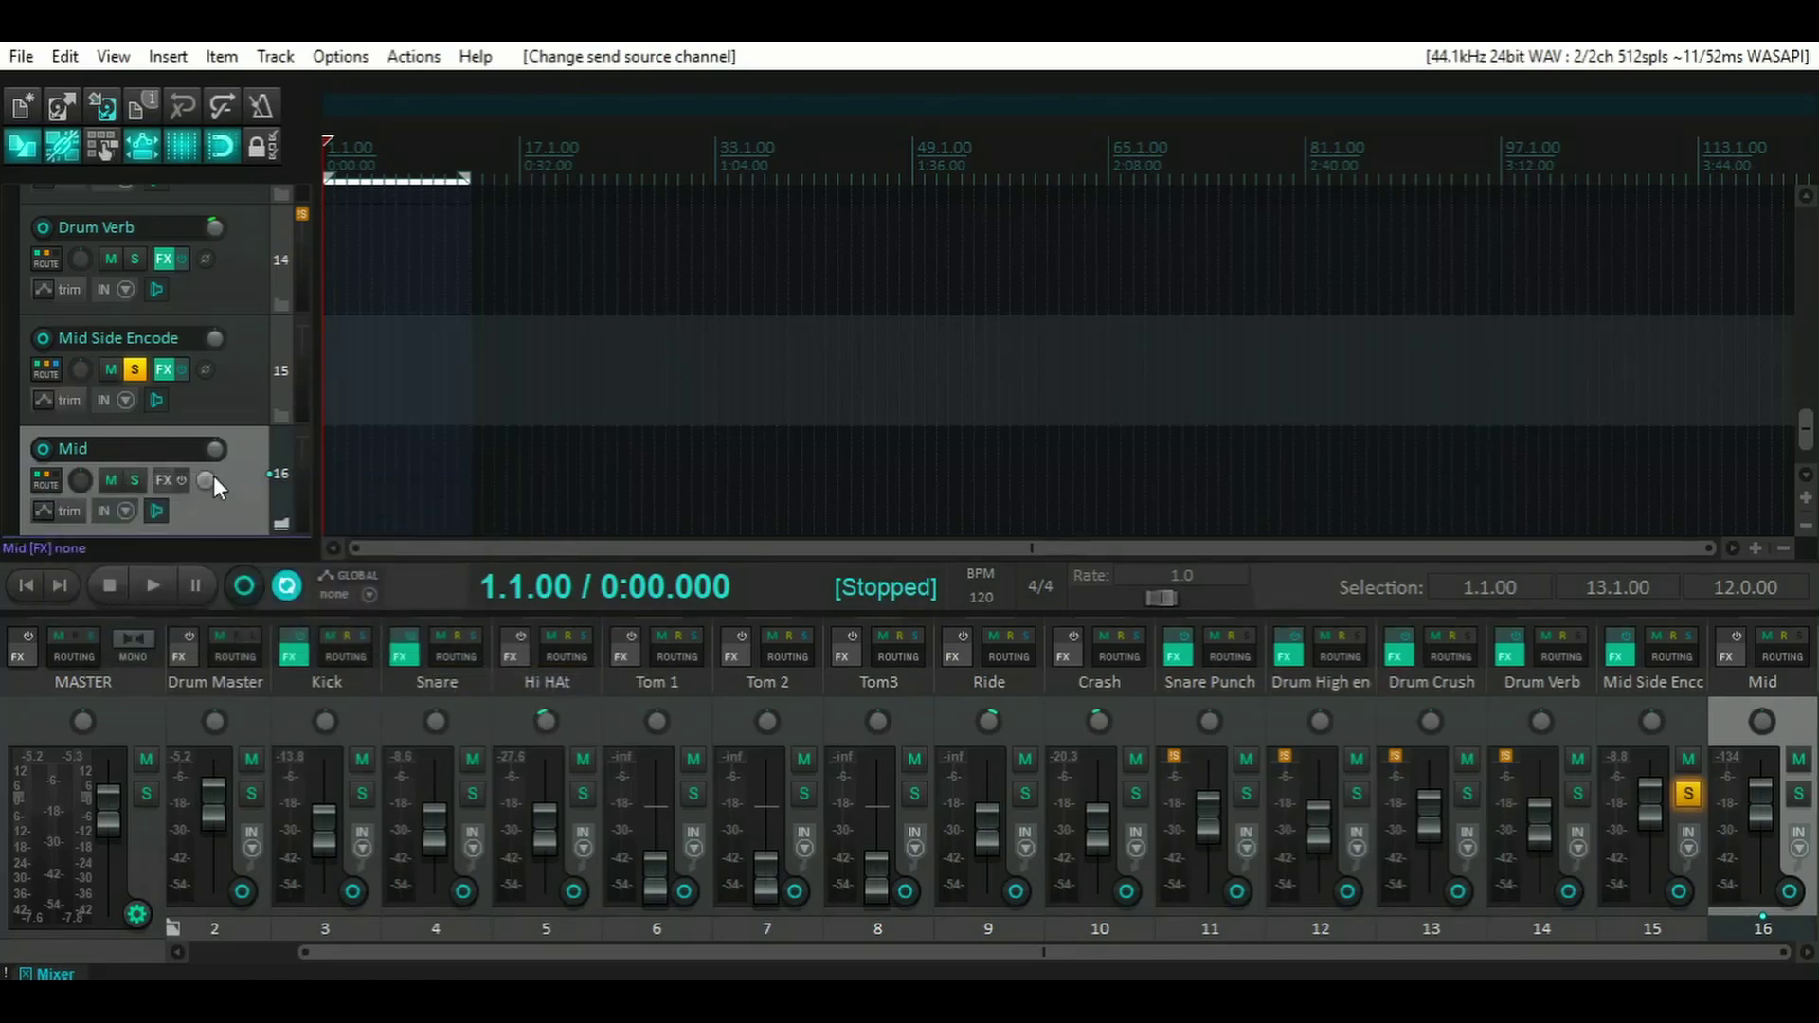
- Add another track below Mid, move it into the Drum Master folder and name it "Side"
scroll(190, 493, "down", 1)
double_click(158, 499)
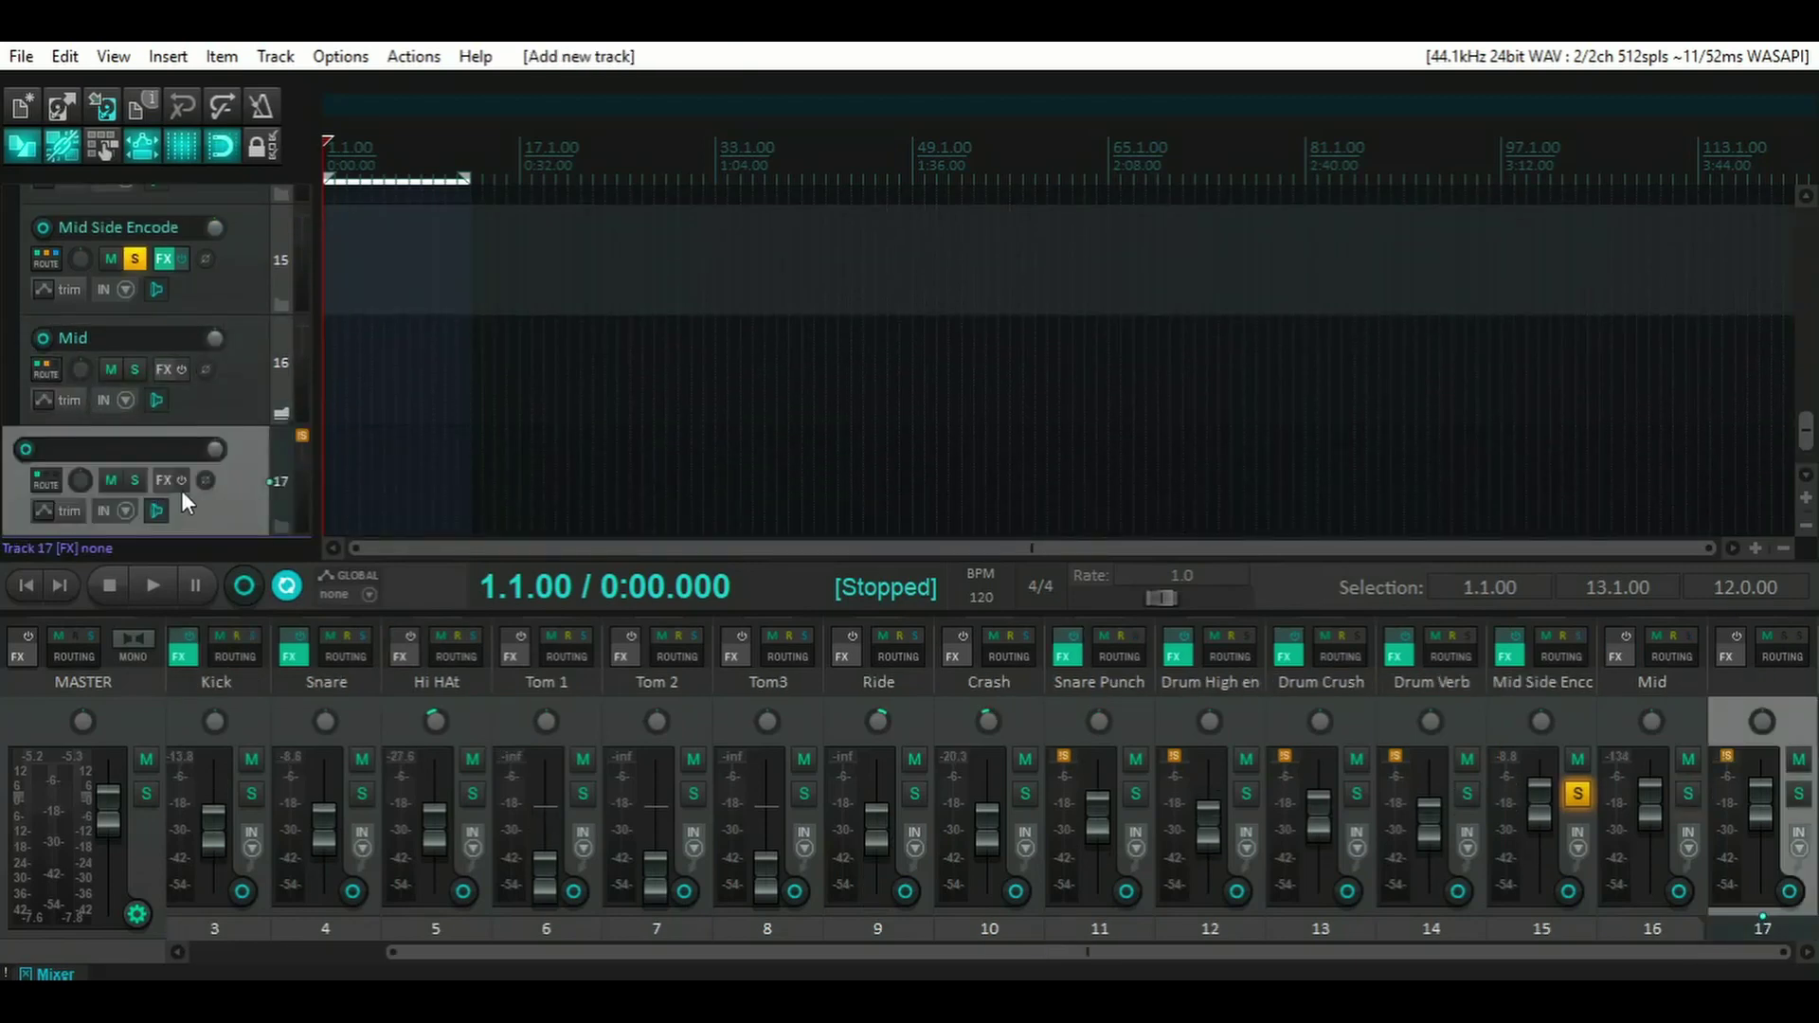
left_click_drag(235, 488, 252, 406)
double_click(123, 449)
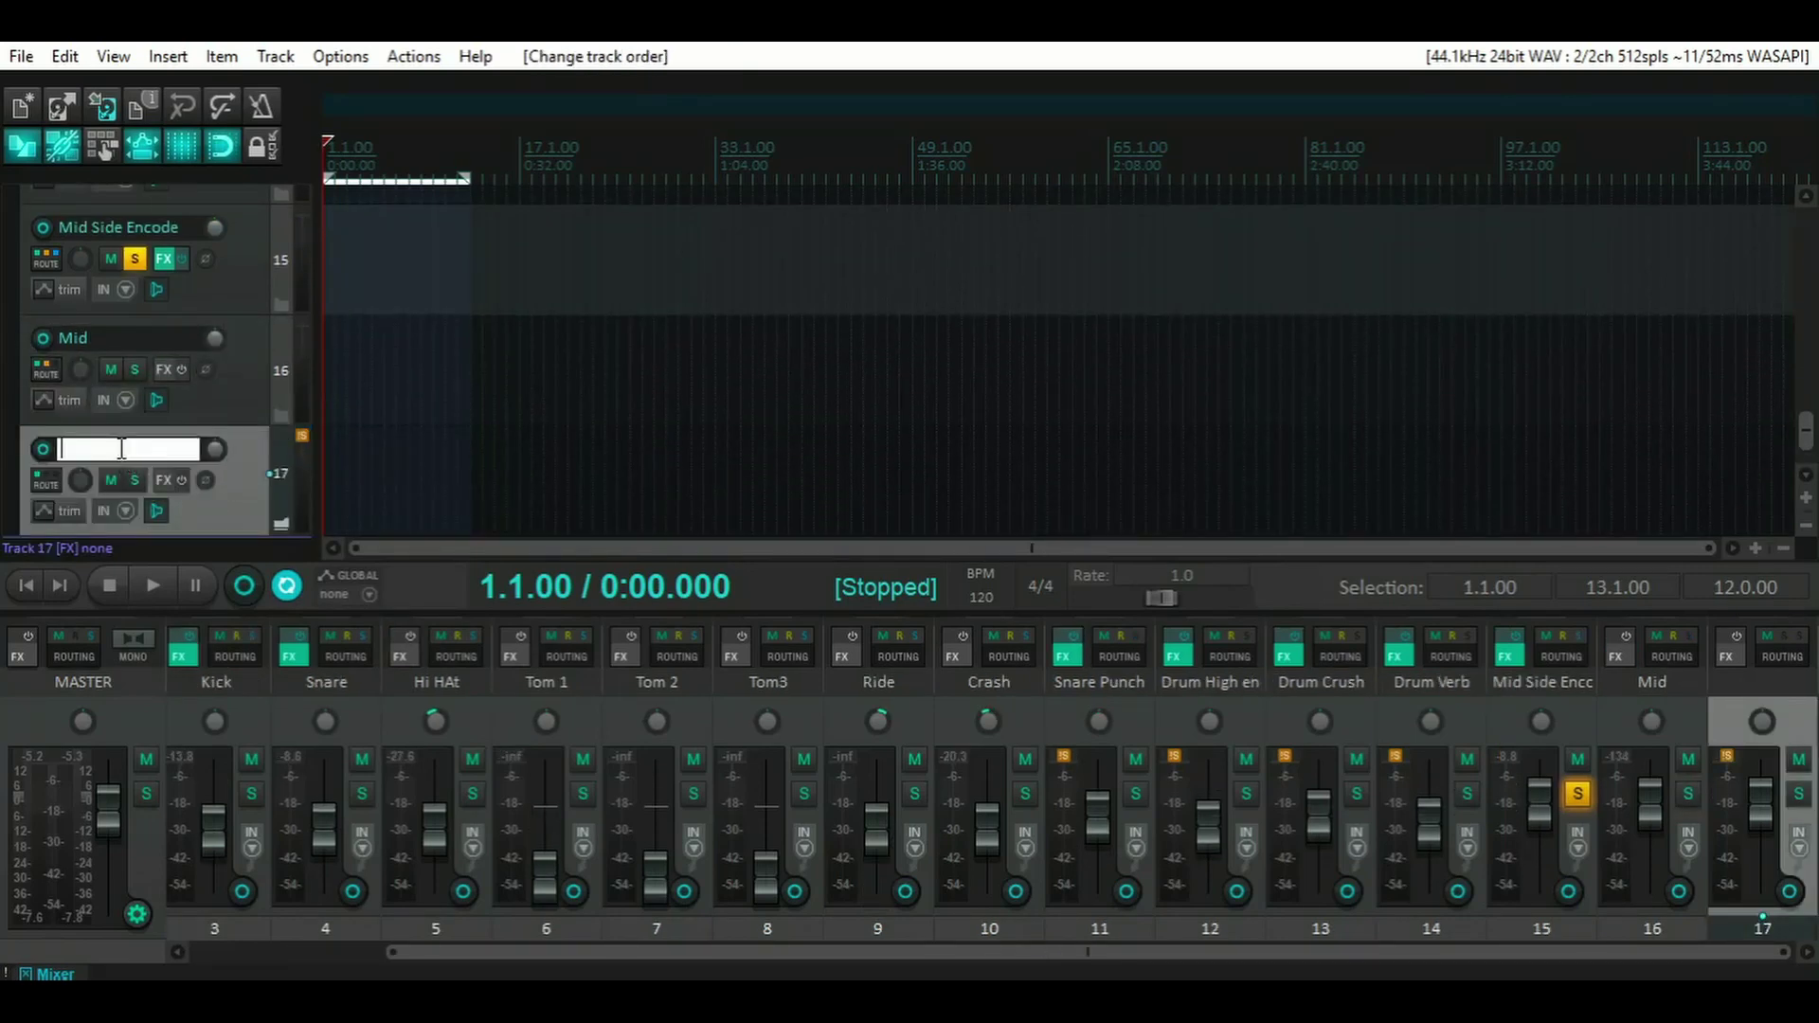
type("Side")
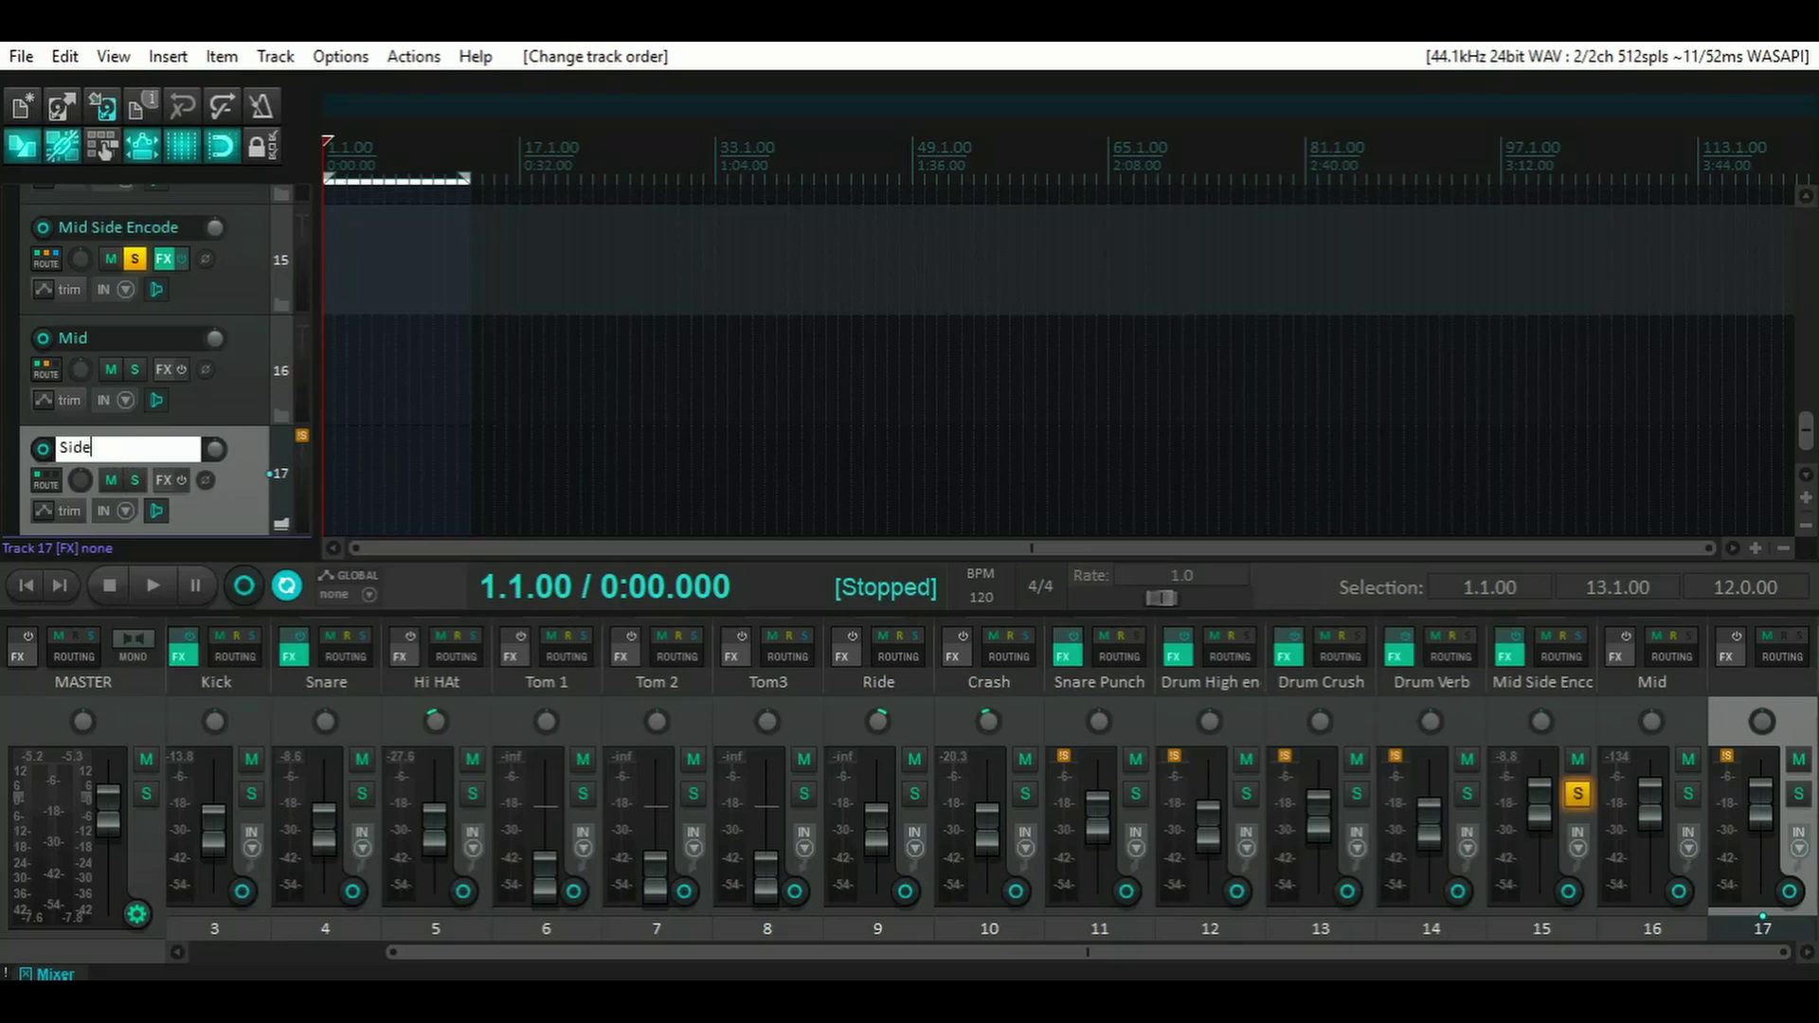
key("Return")
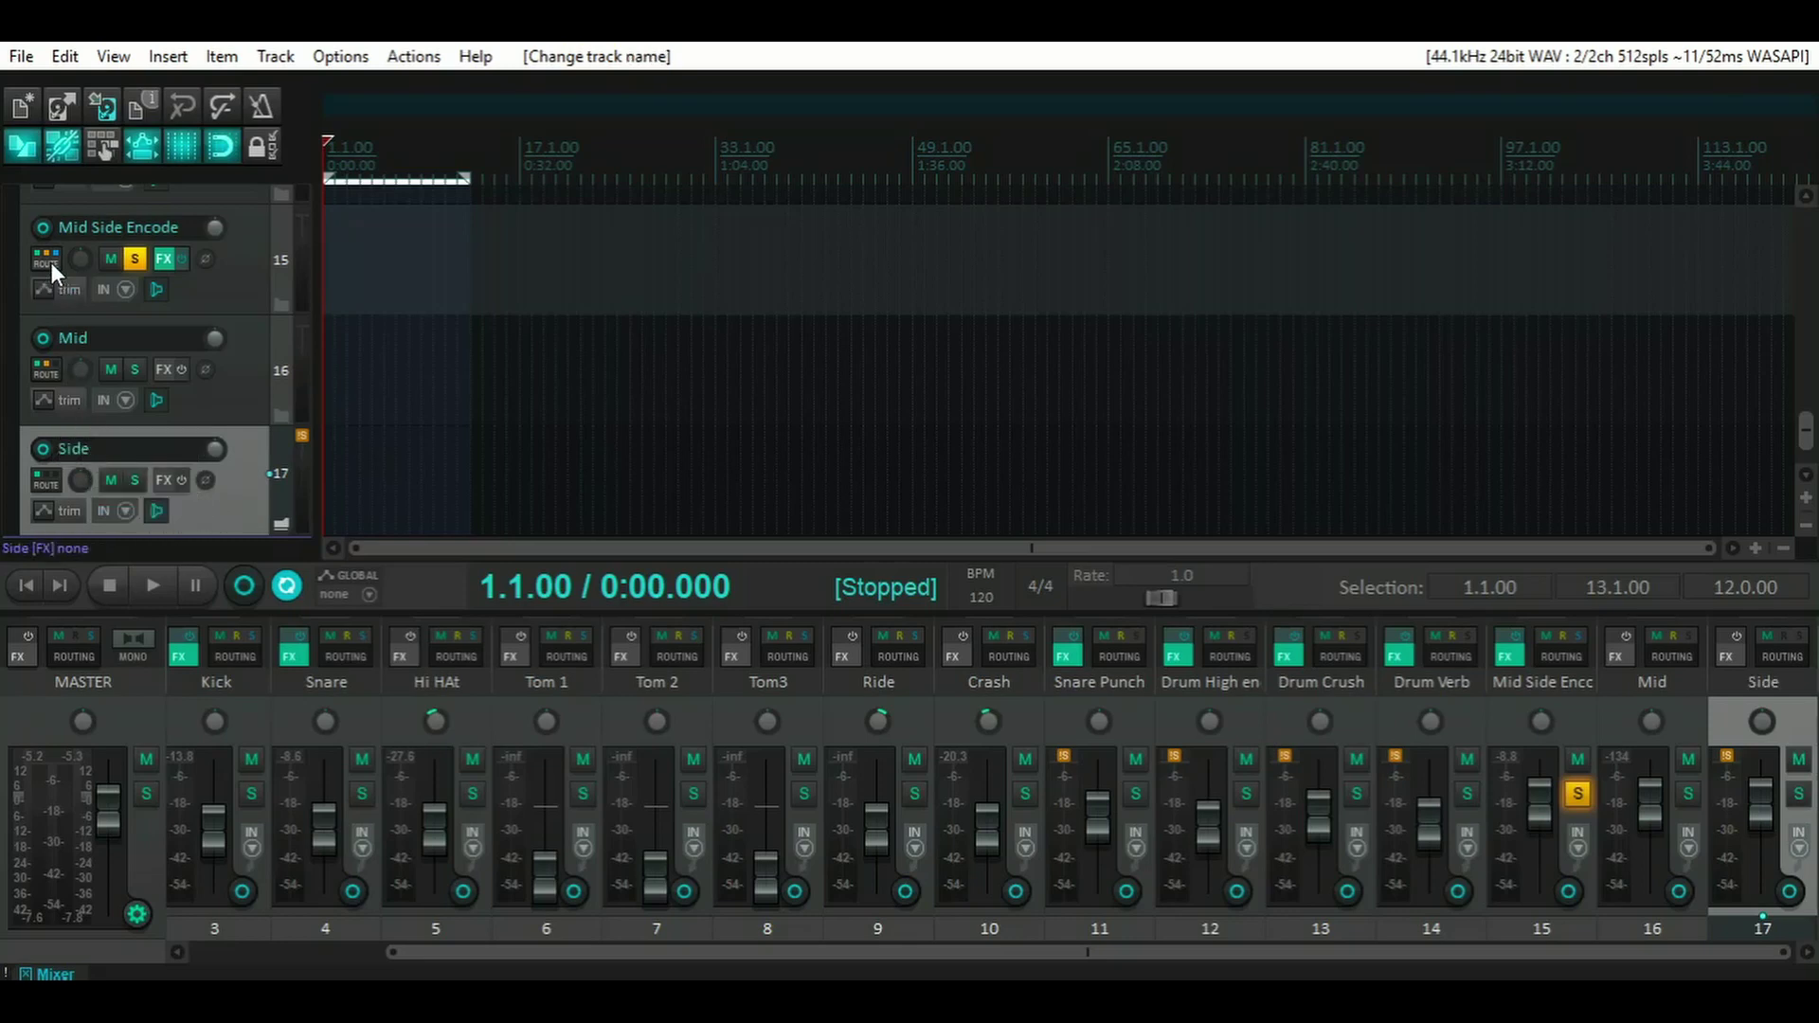
- Create a send from Mid Side Encode to the Side track using mono source channel 2
mouse_move(52, 263)
left_click_drag(51, 487, 54, 493)
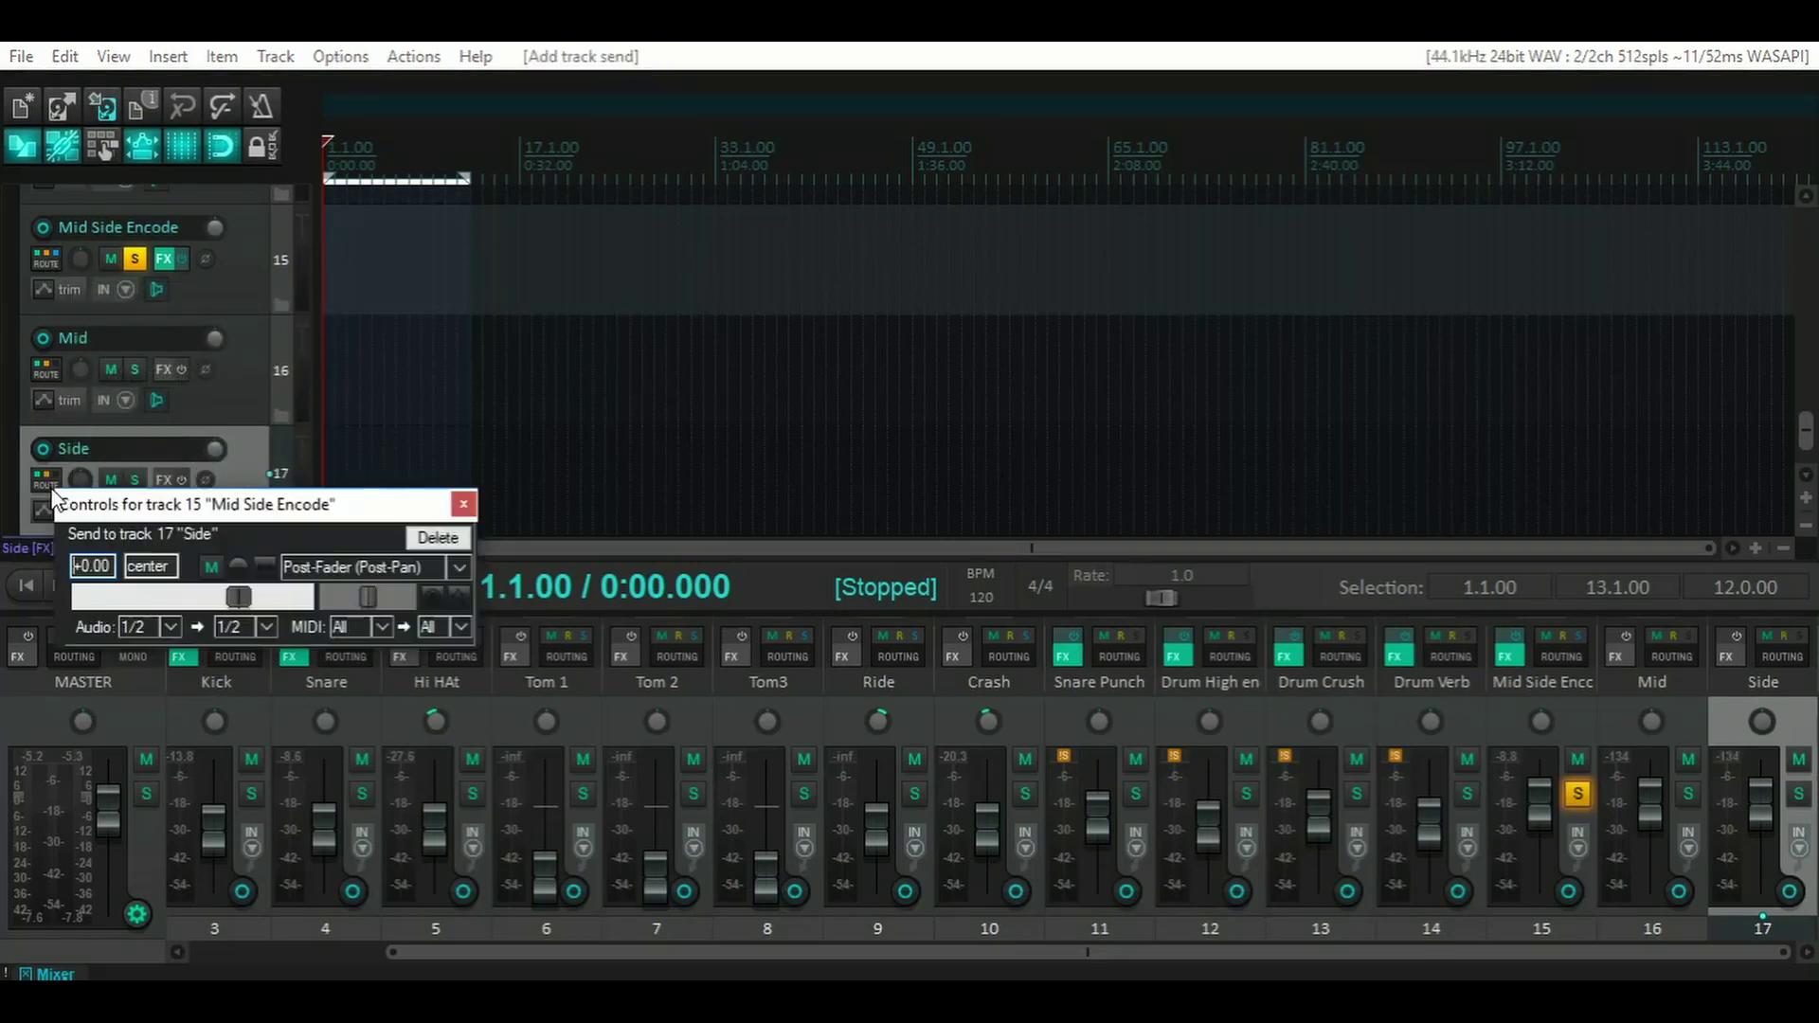
left_click(134, 627)
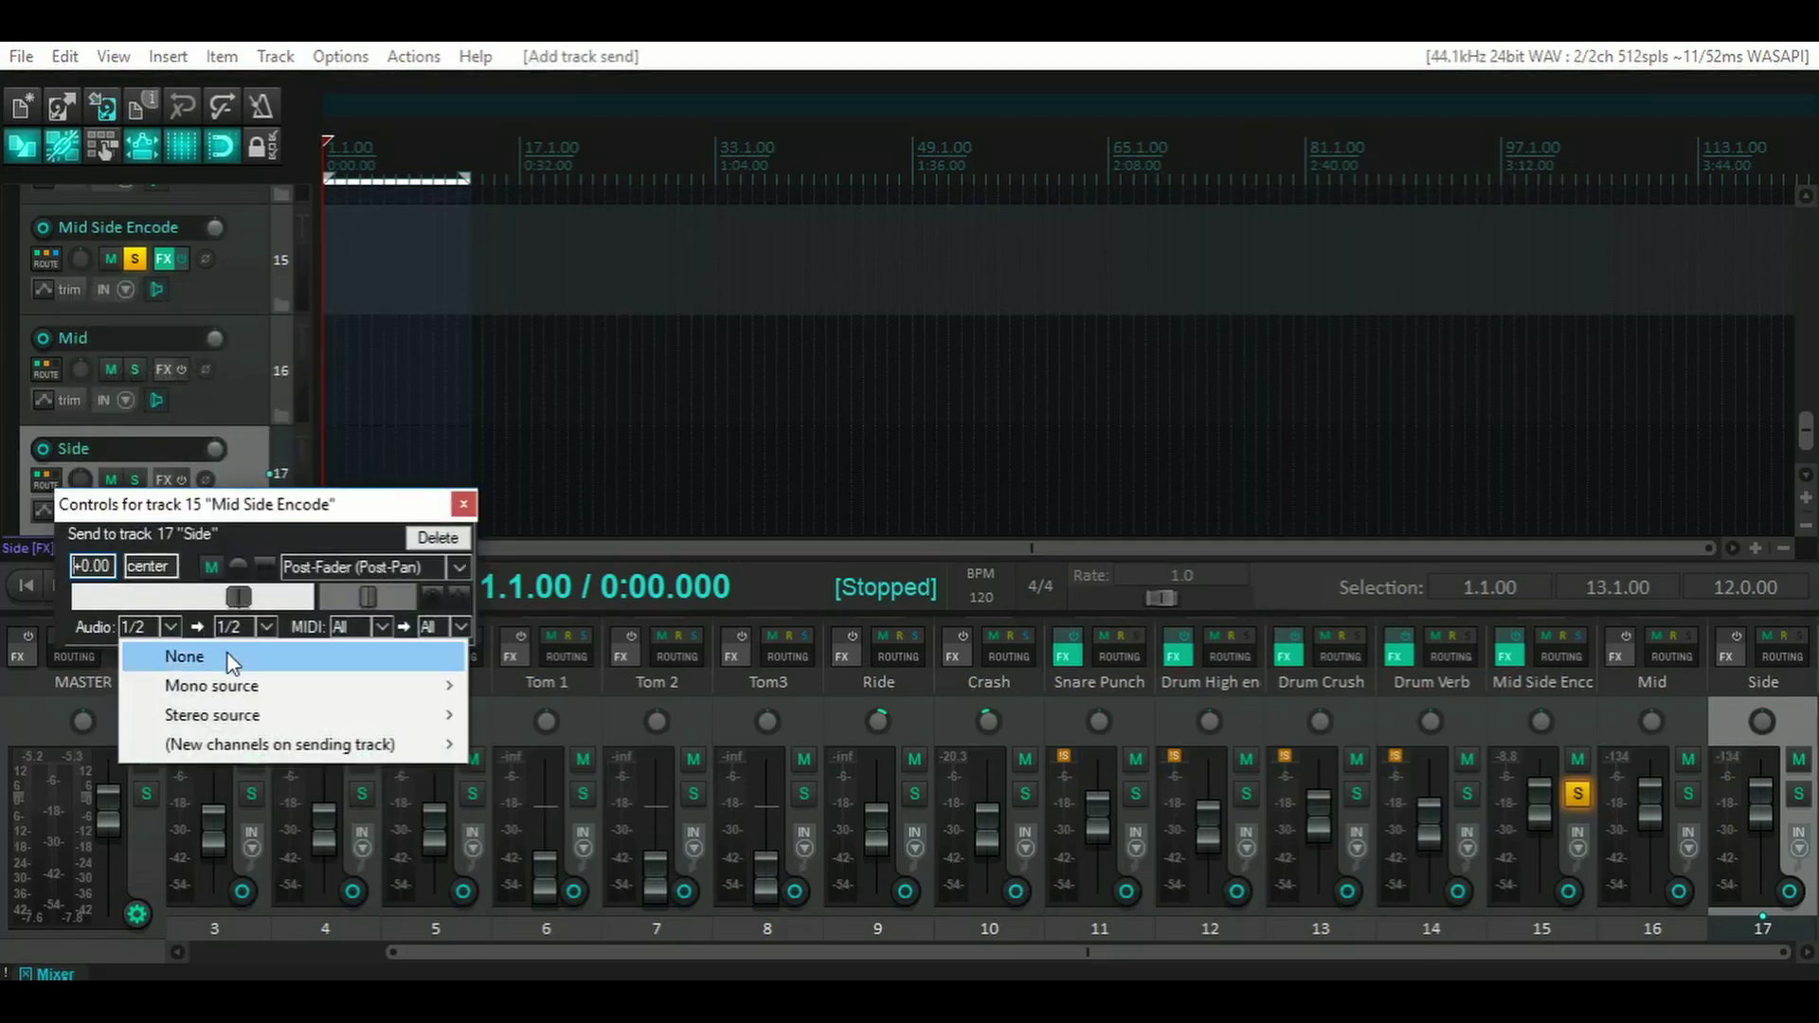
mouse_move(220, 699)
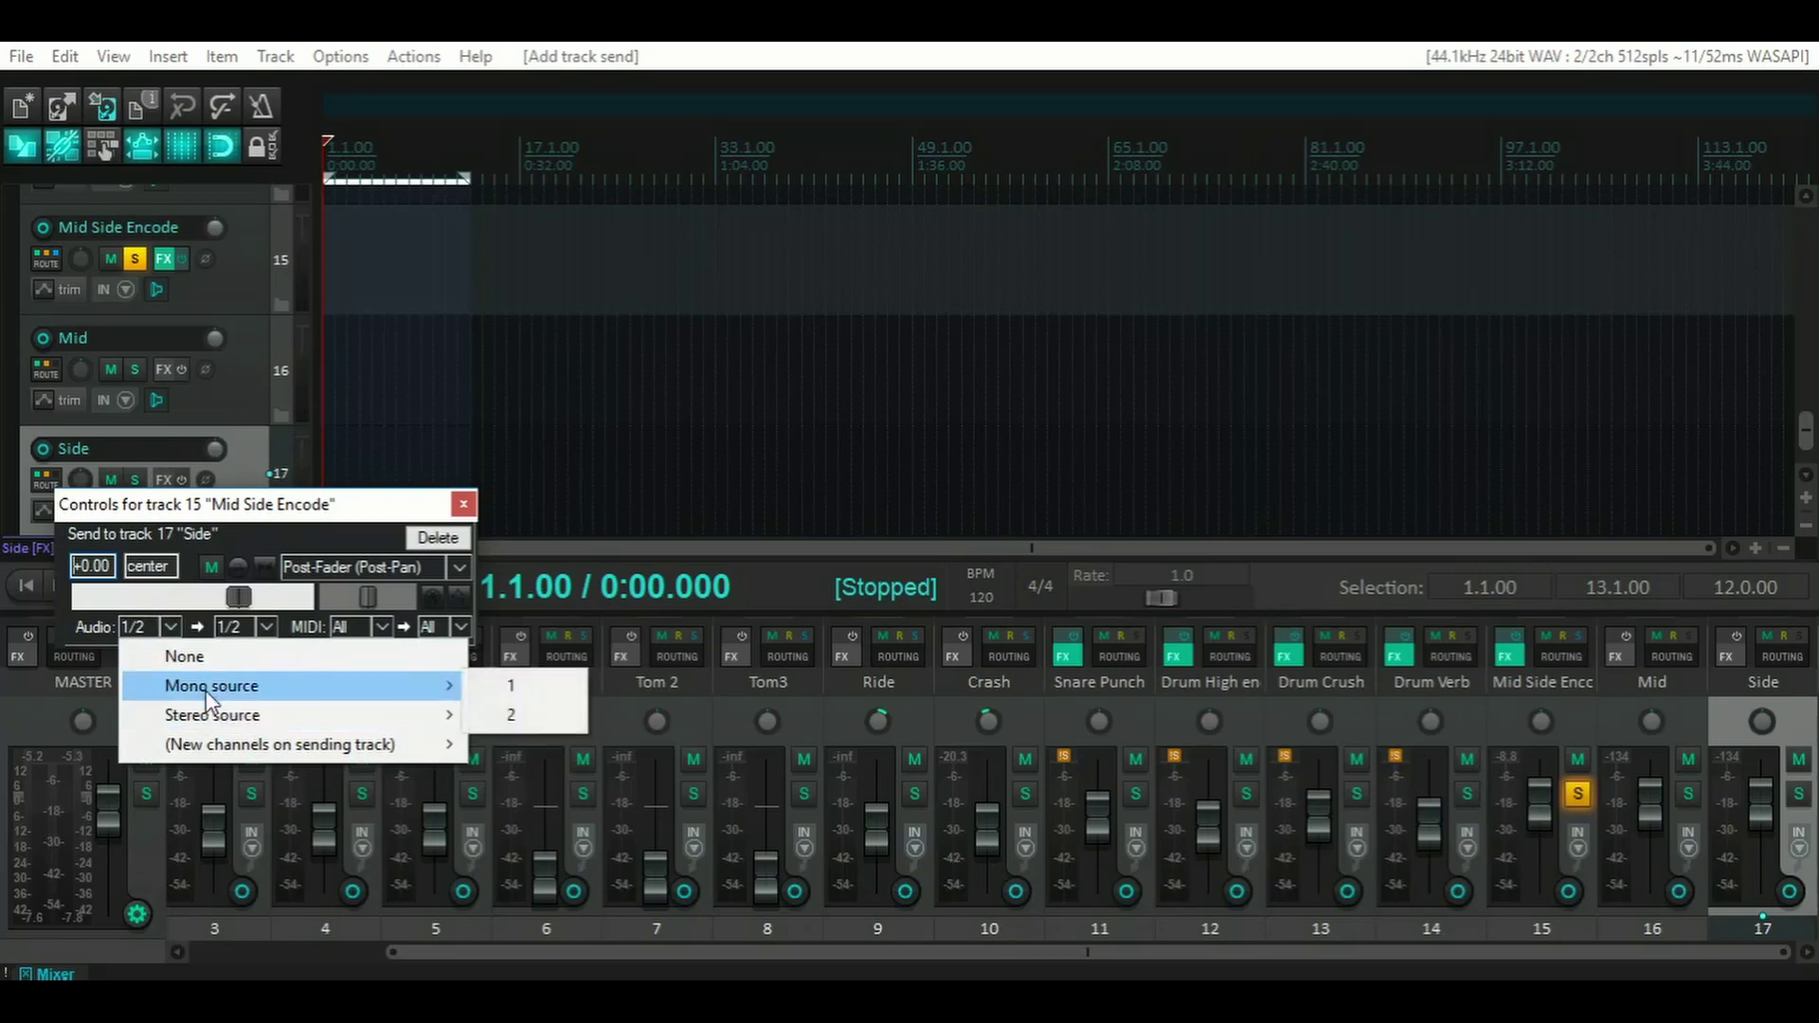
left_click(529, 715)
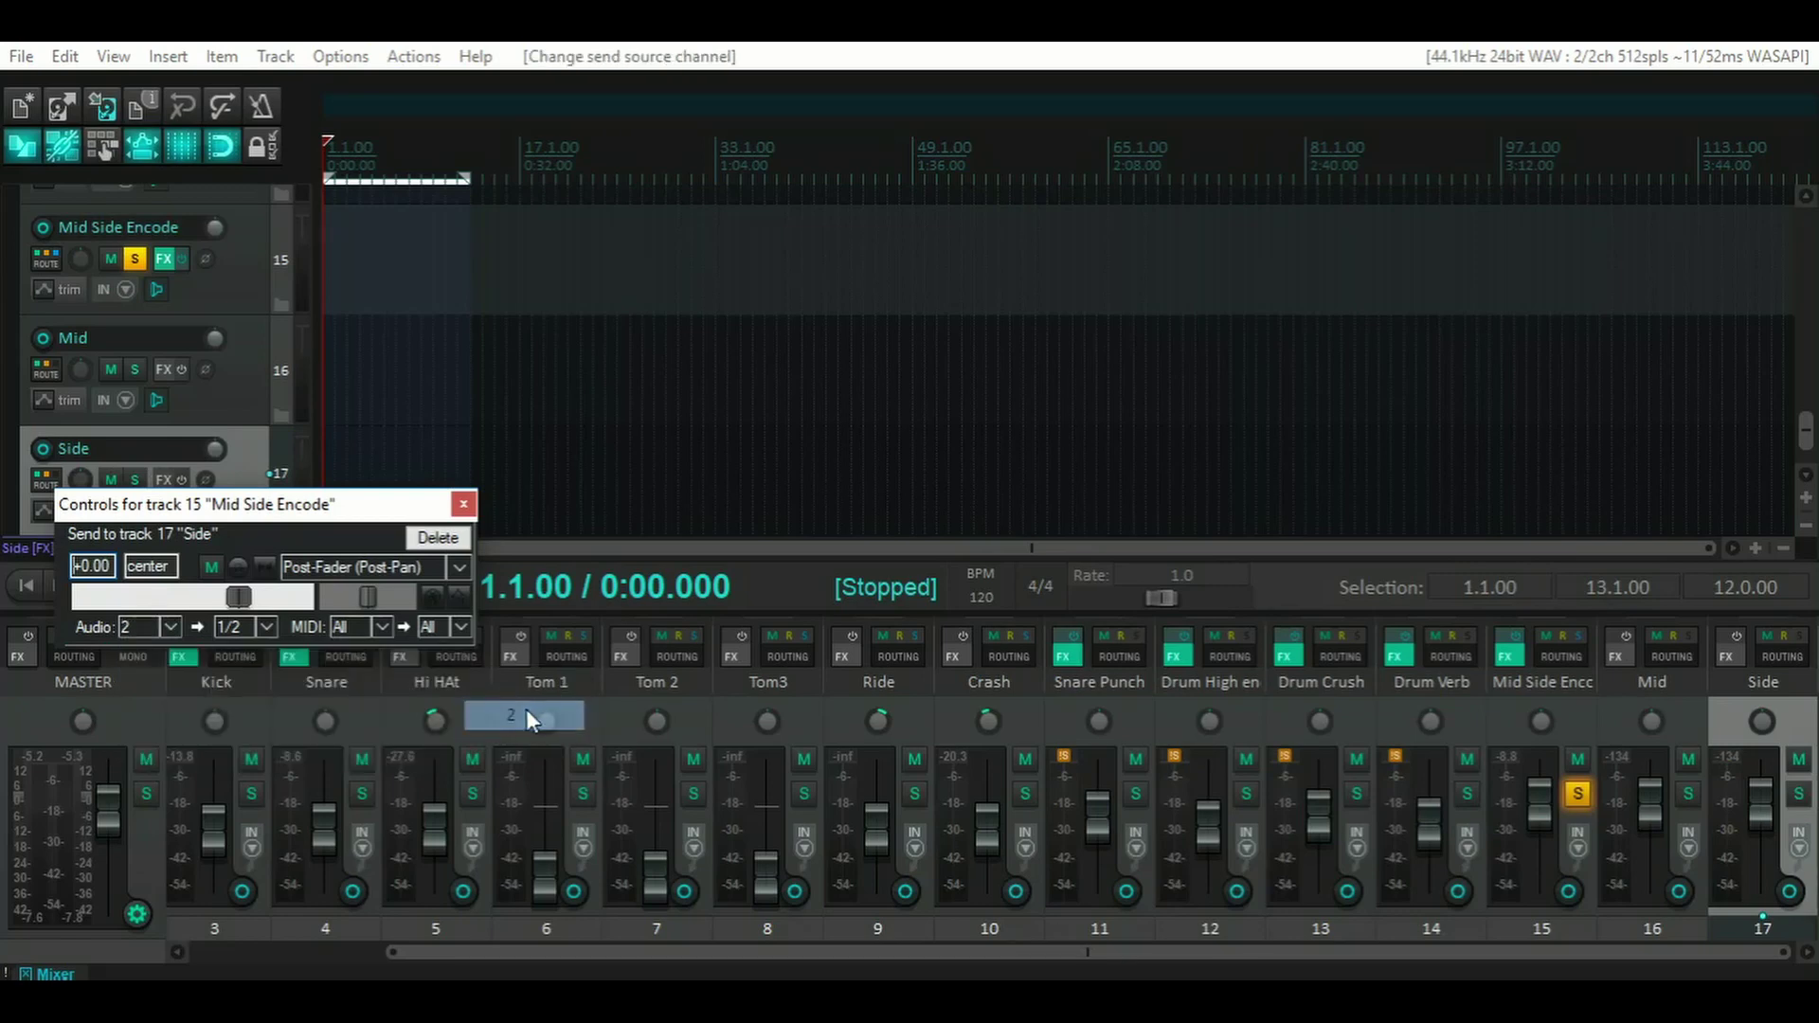
left_click(463, 504)
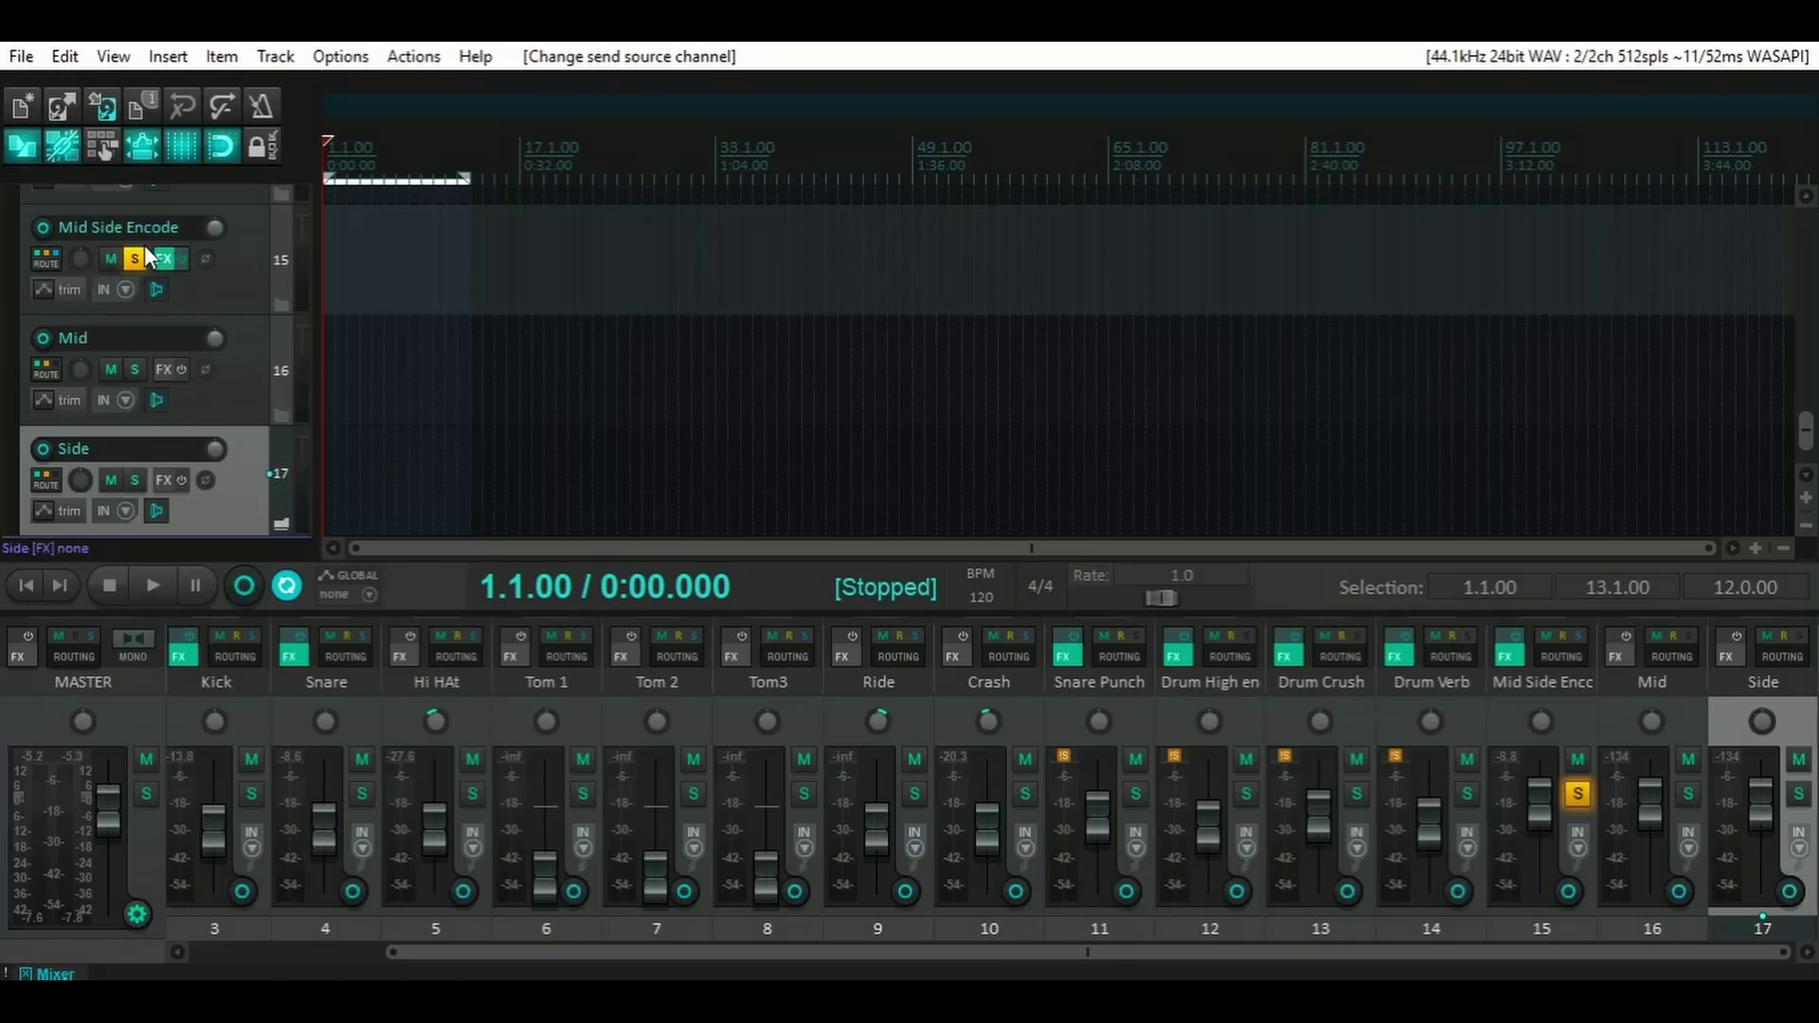
- Disable the Mid Side Encode track's parent send to Drum Master in its routing and close the routing window
left_click(42, 260)
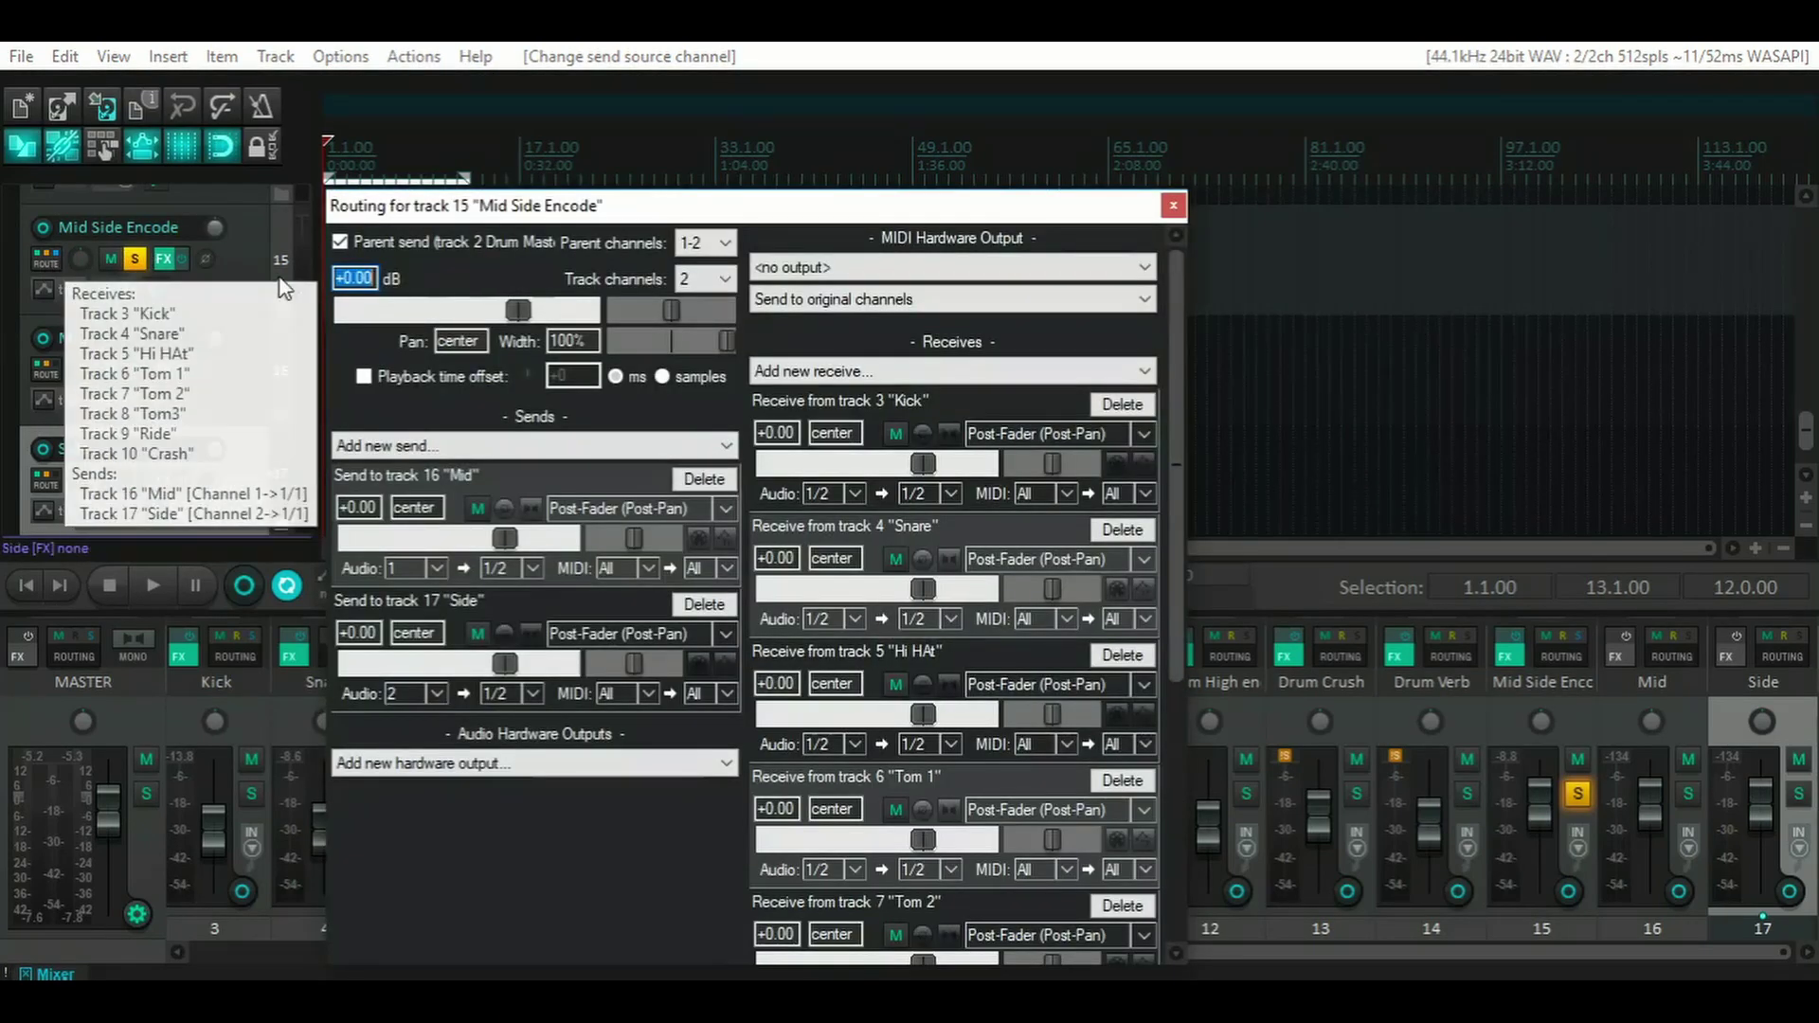
left_click(341, 243)
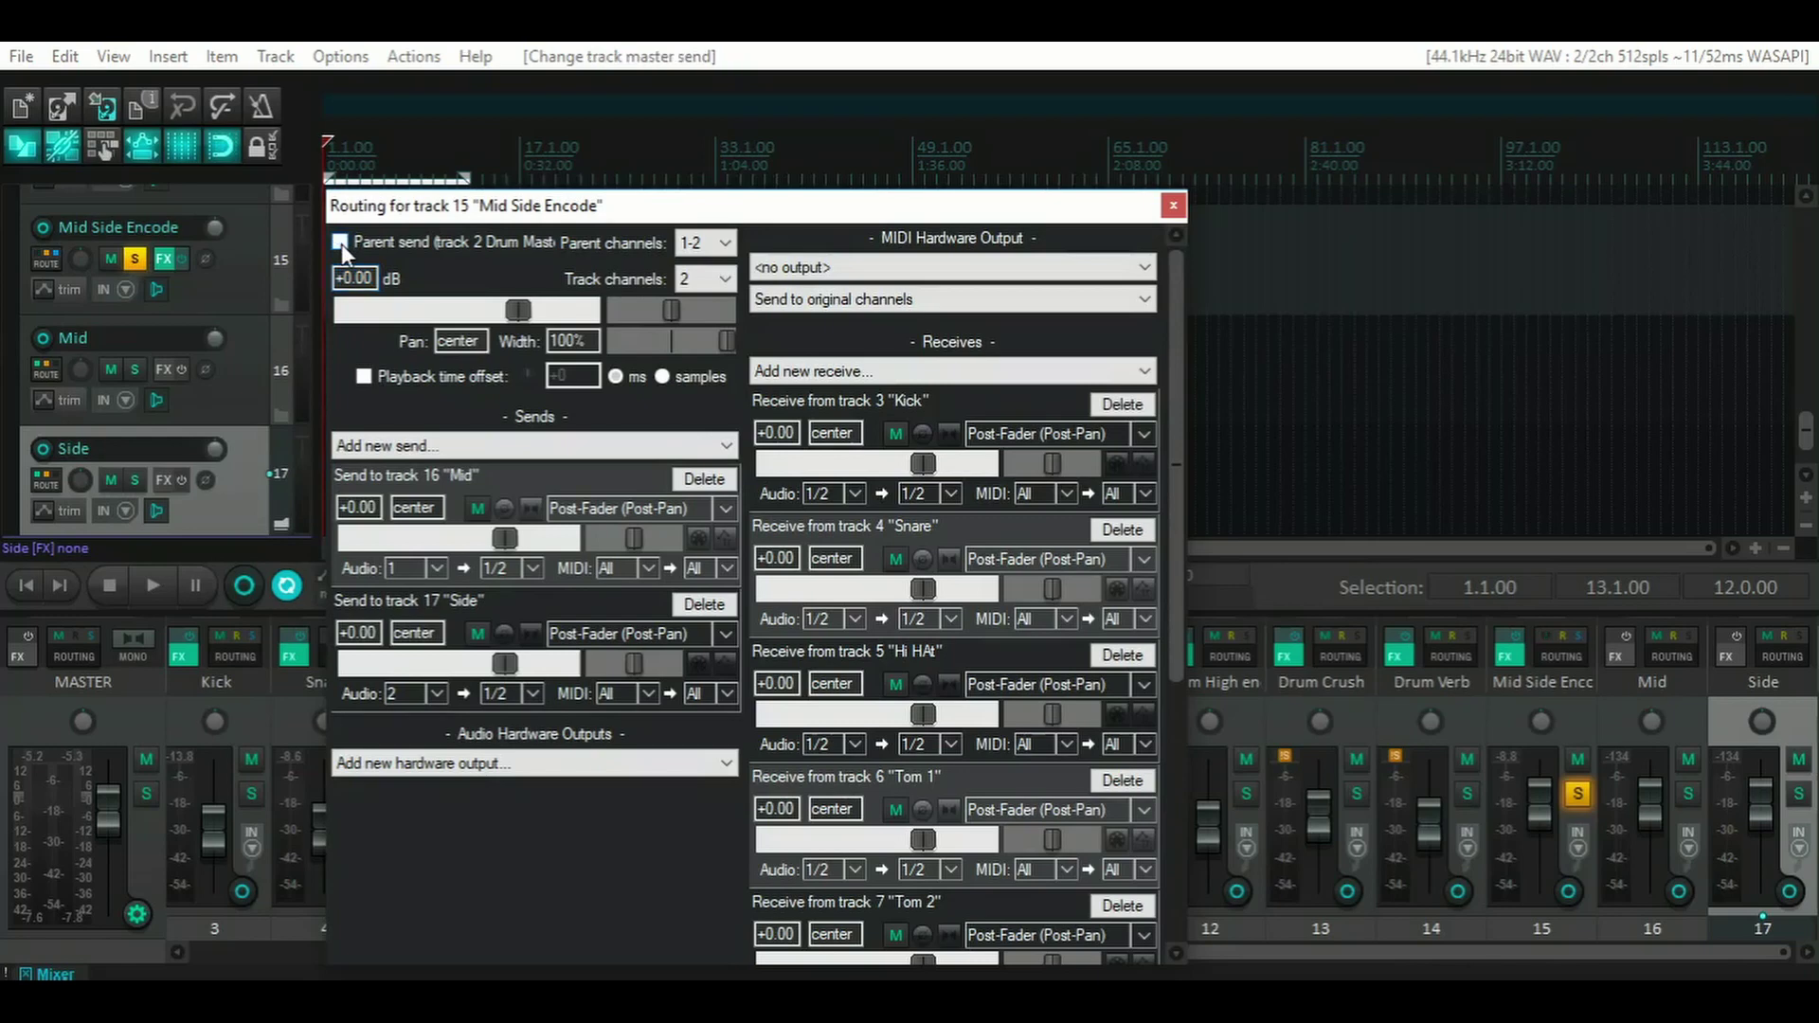
left_click(1172, 206)
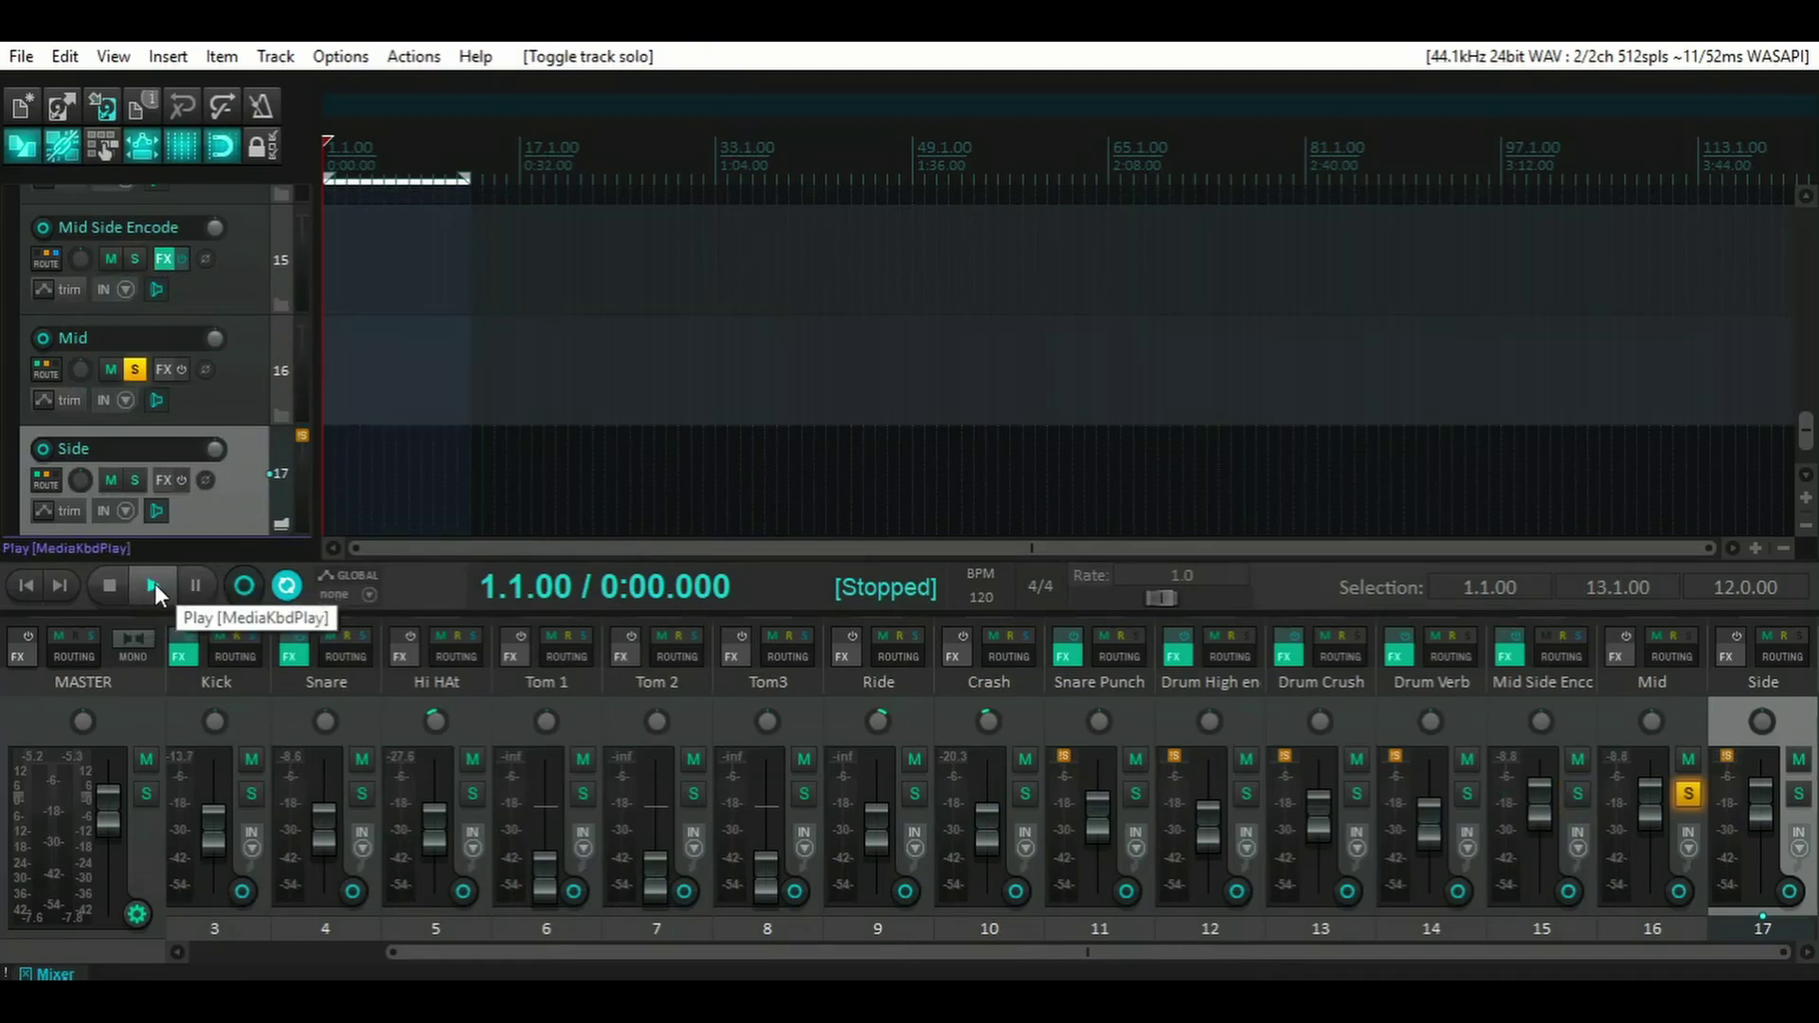
- Audition the Mid track and the Side track one after the other, each played back soloed
left_click(155, 583)
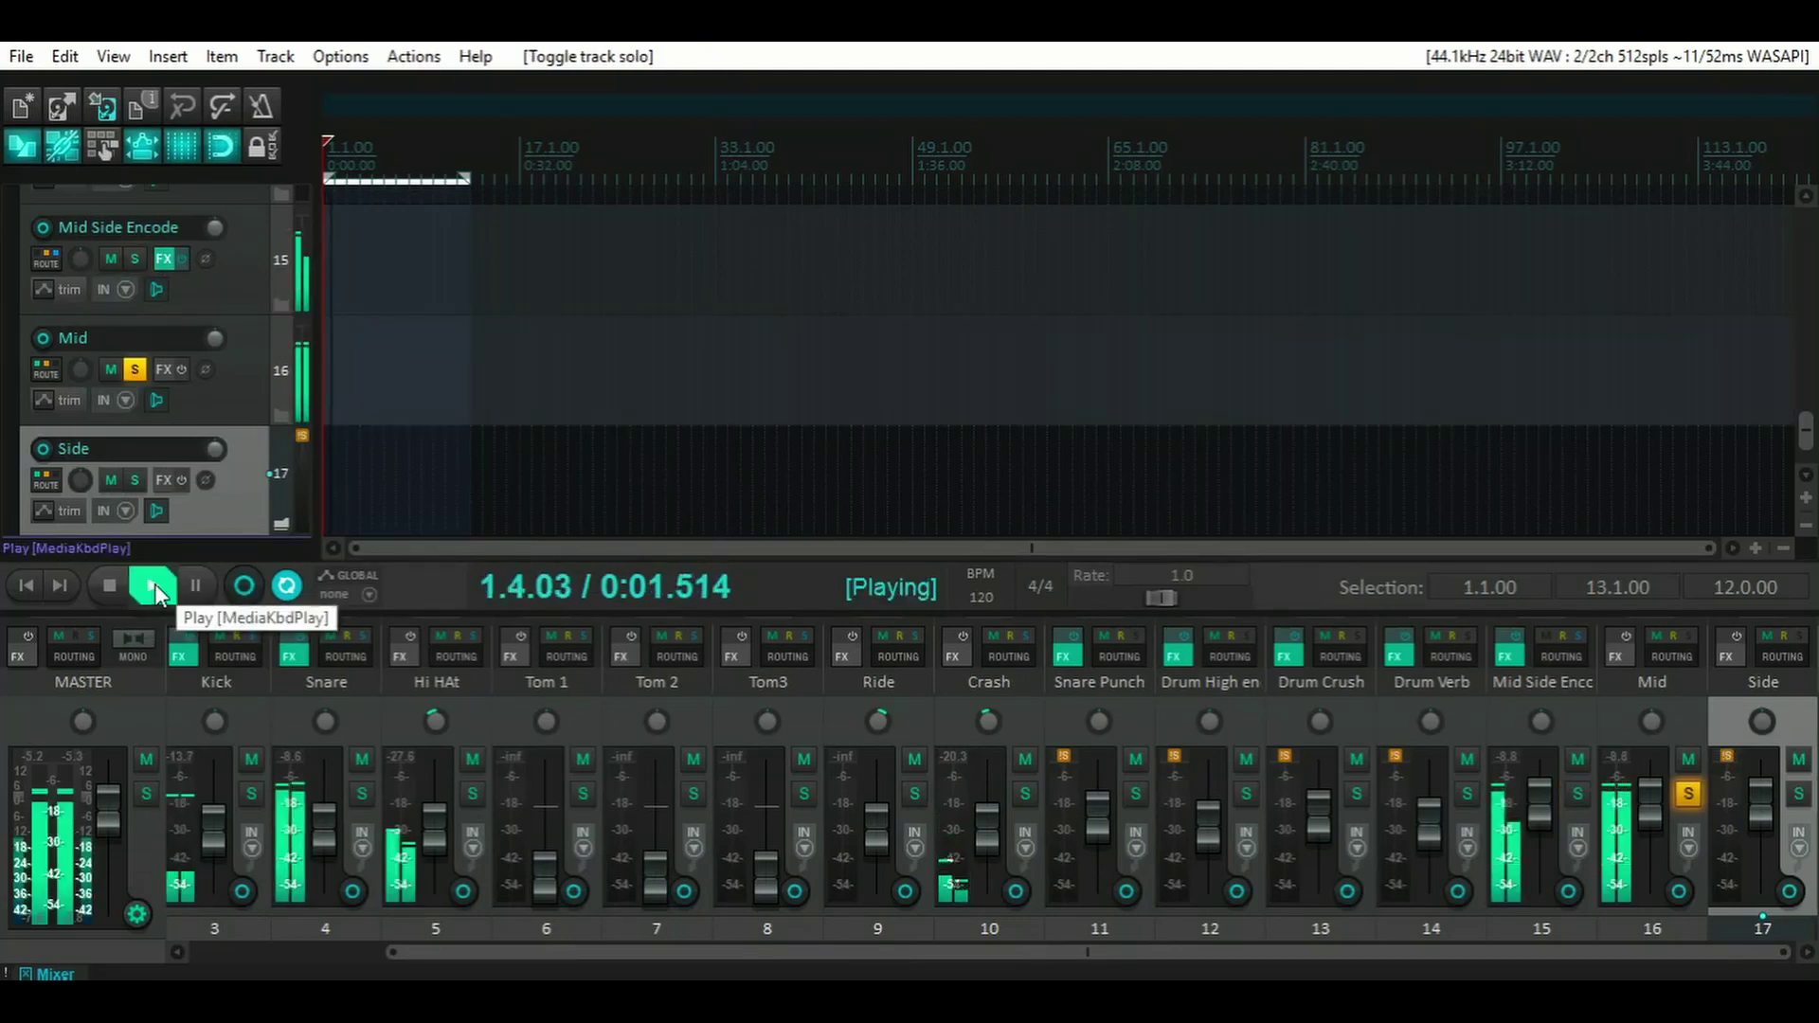
left_click(102, 588)
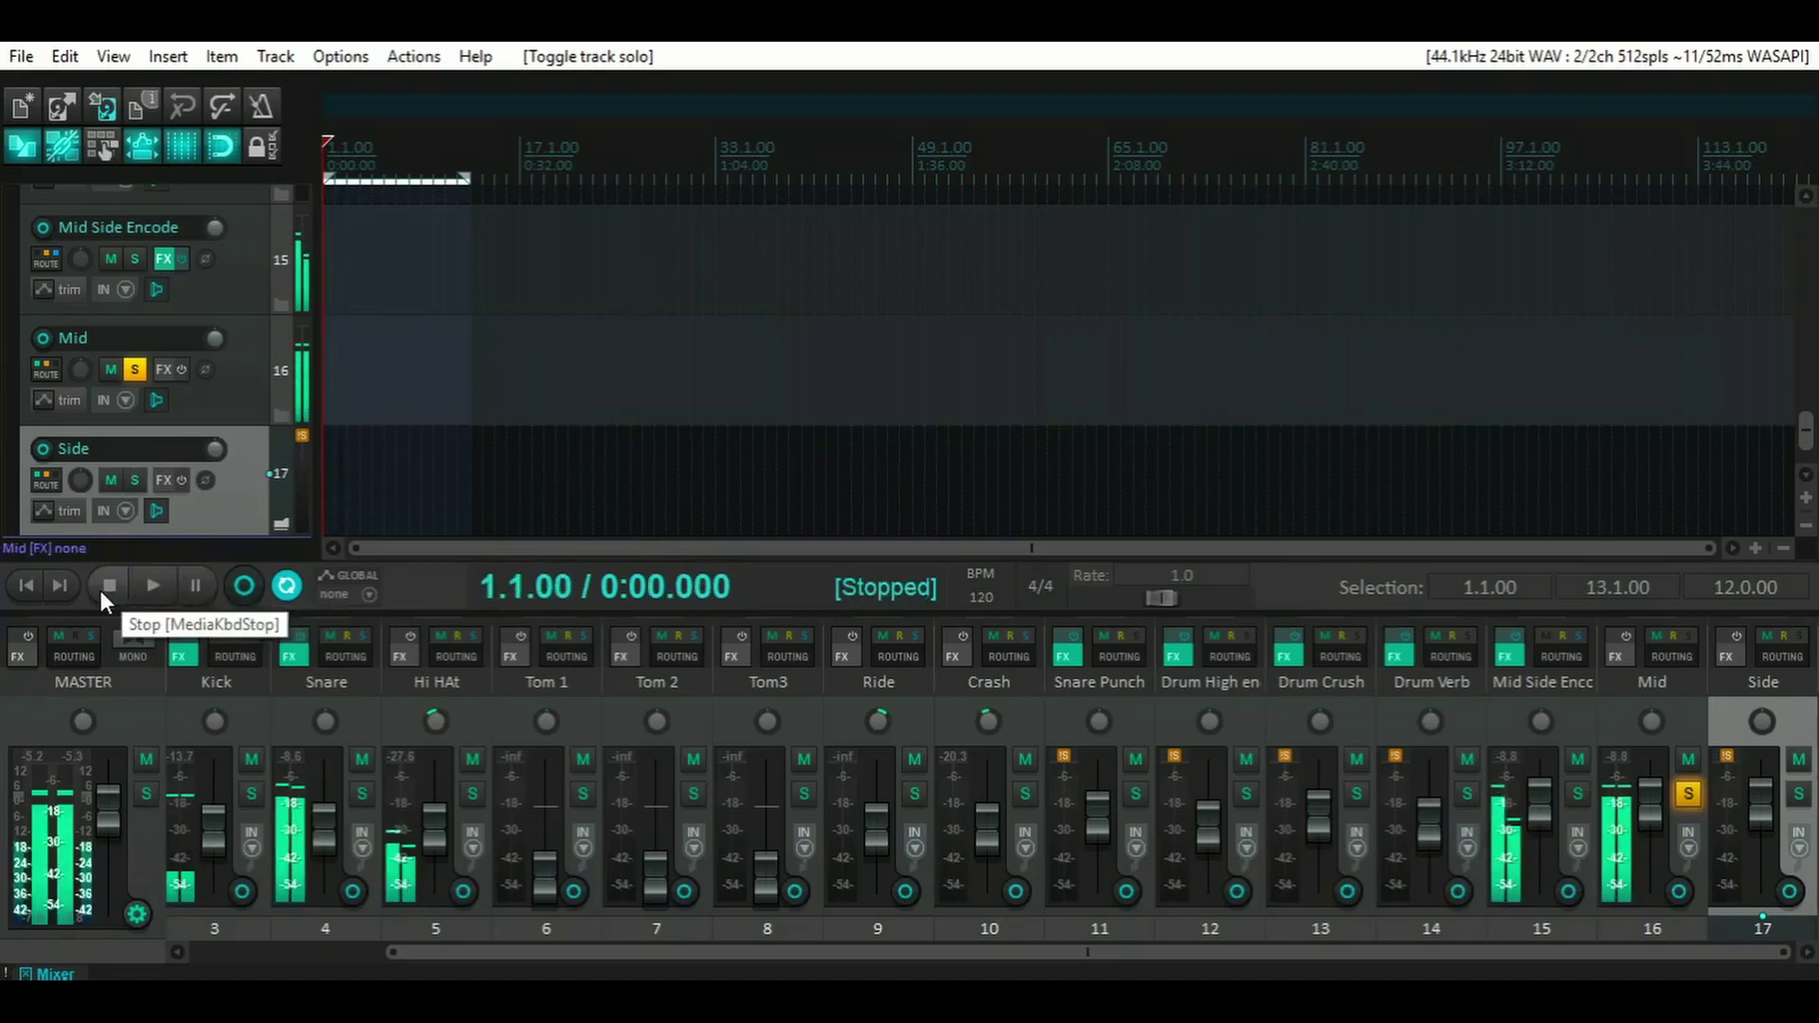
left_click(136, 479)
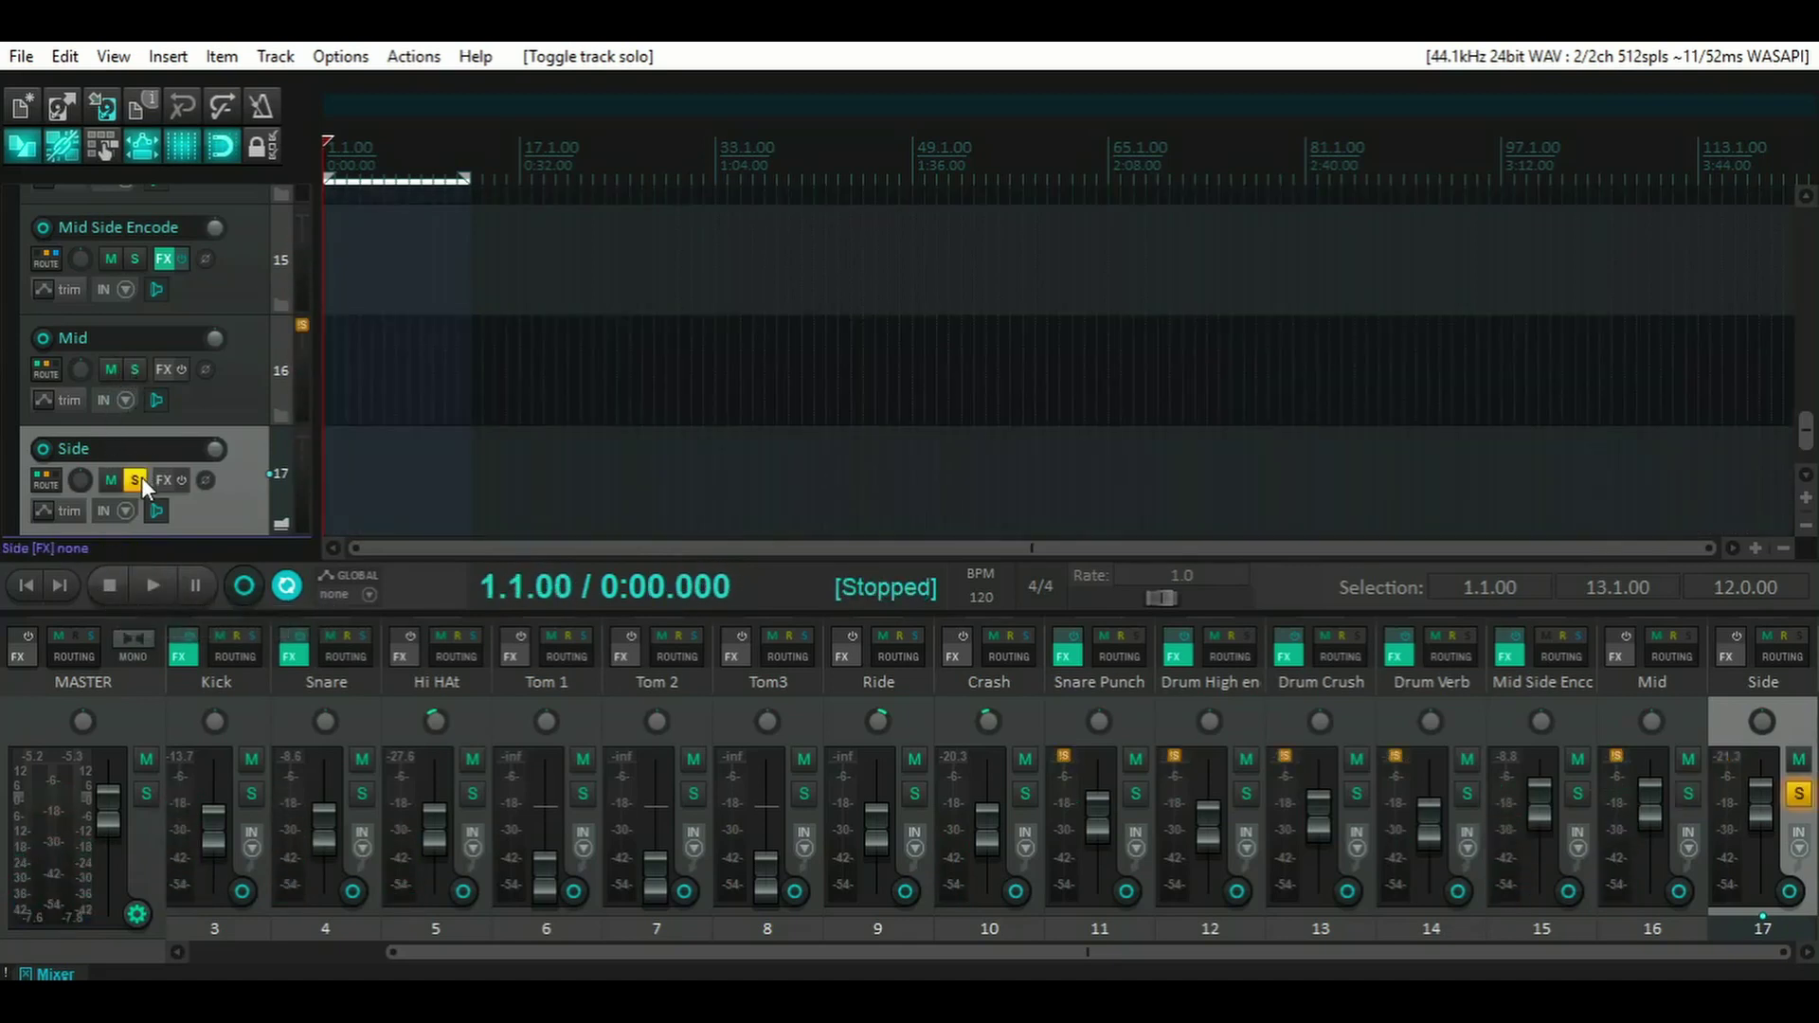
left_click(152, 585)
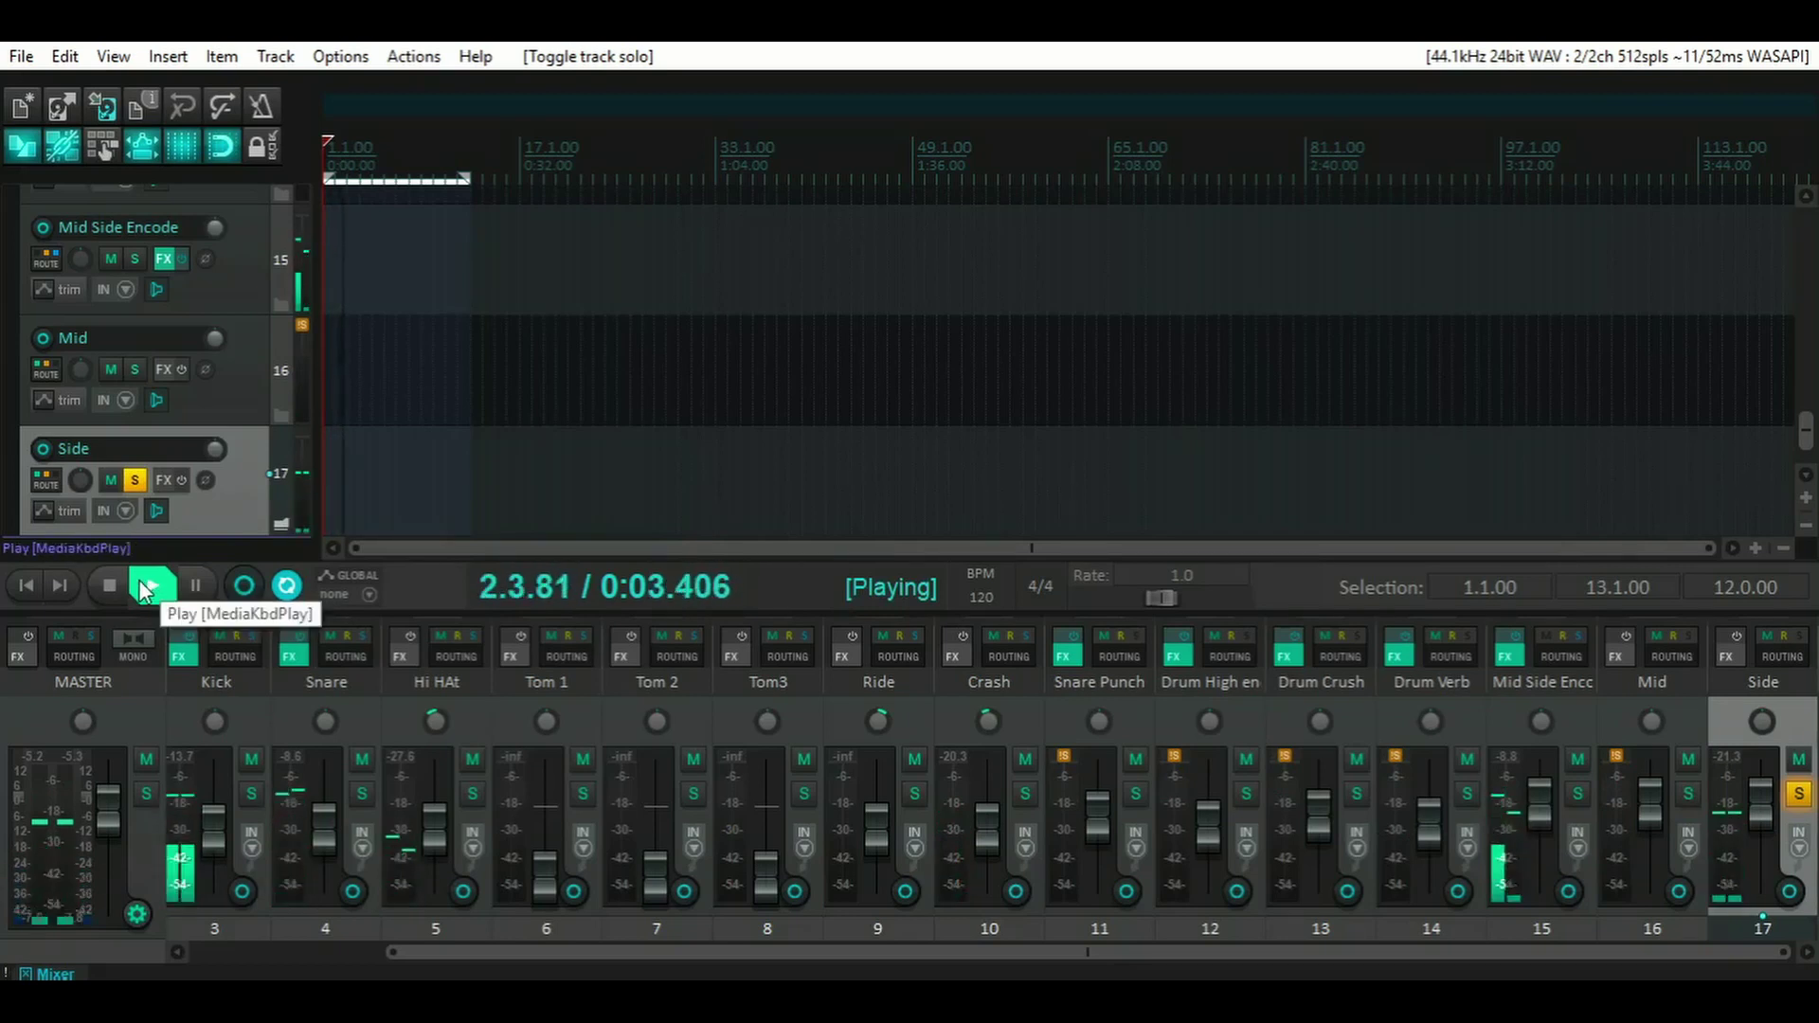
left_click(113, 582)
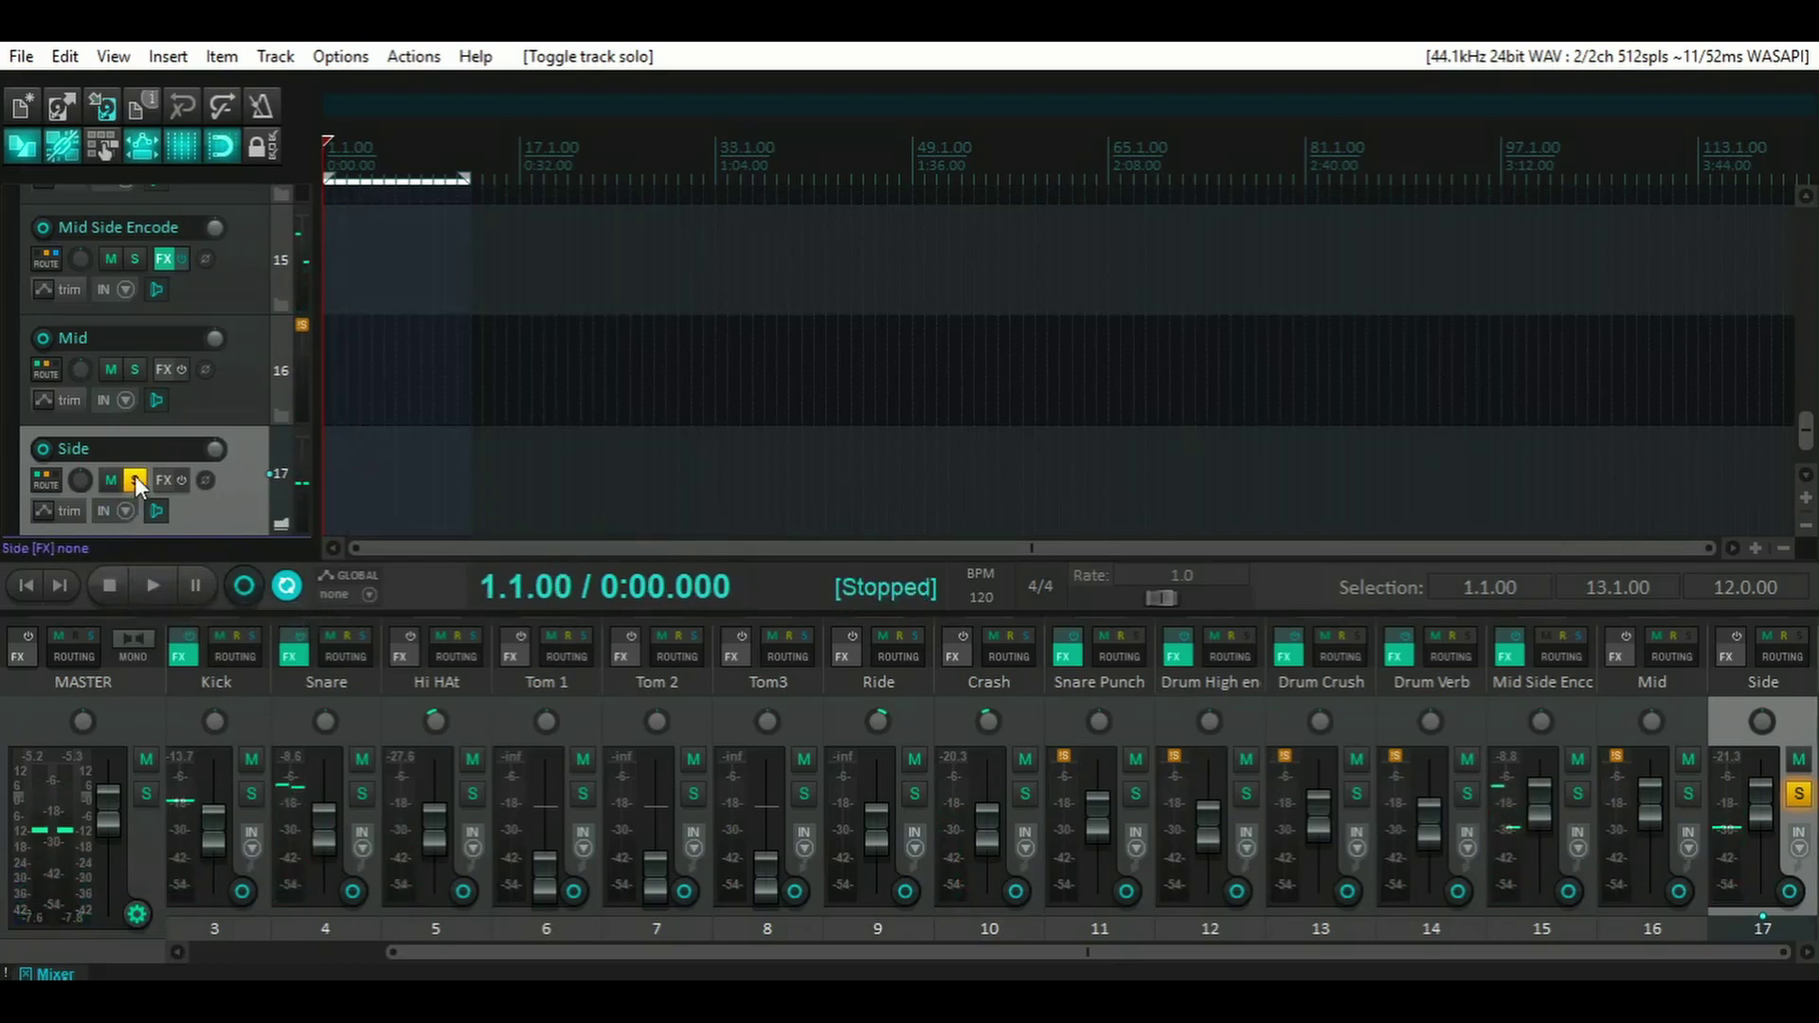
- Unsolo the Side track, pan the Mid track 100% left and pan the Side track fully right
left_click(134, 479)
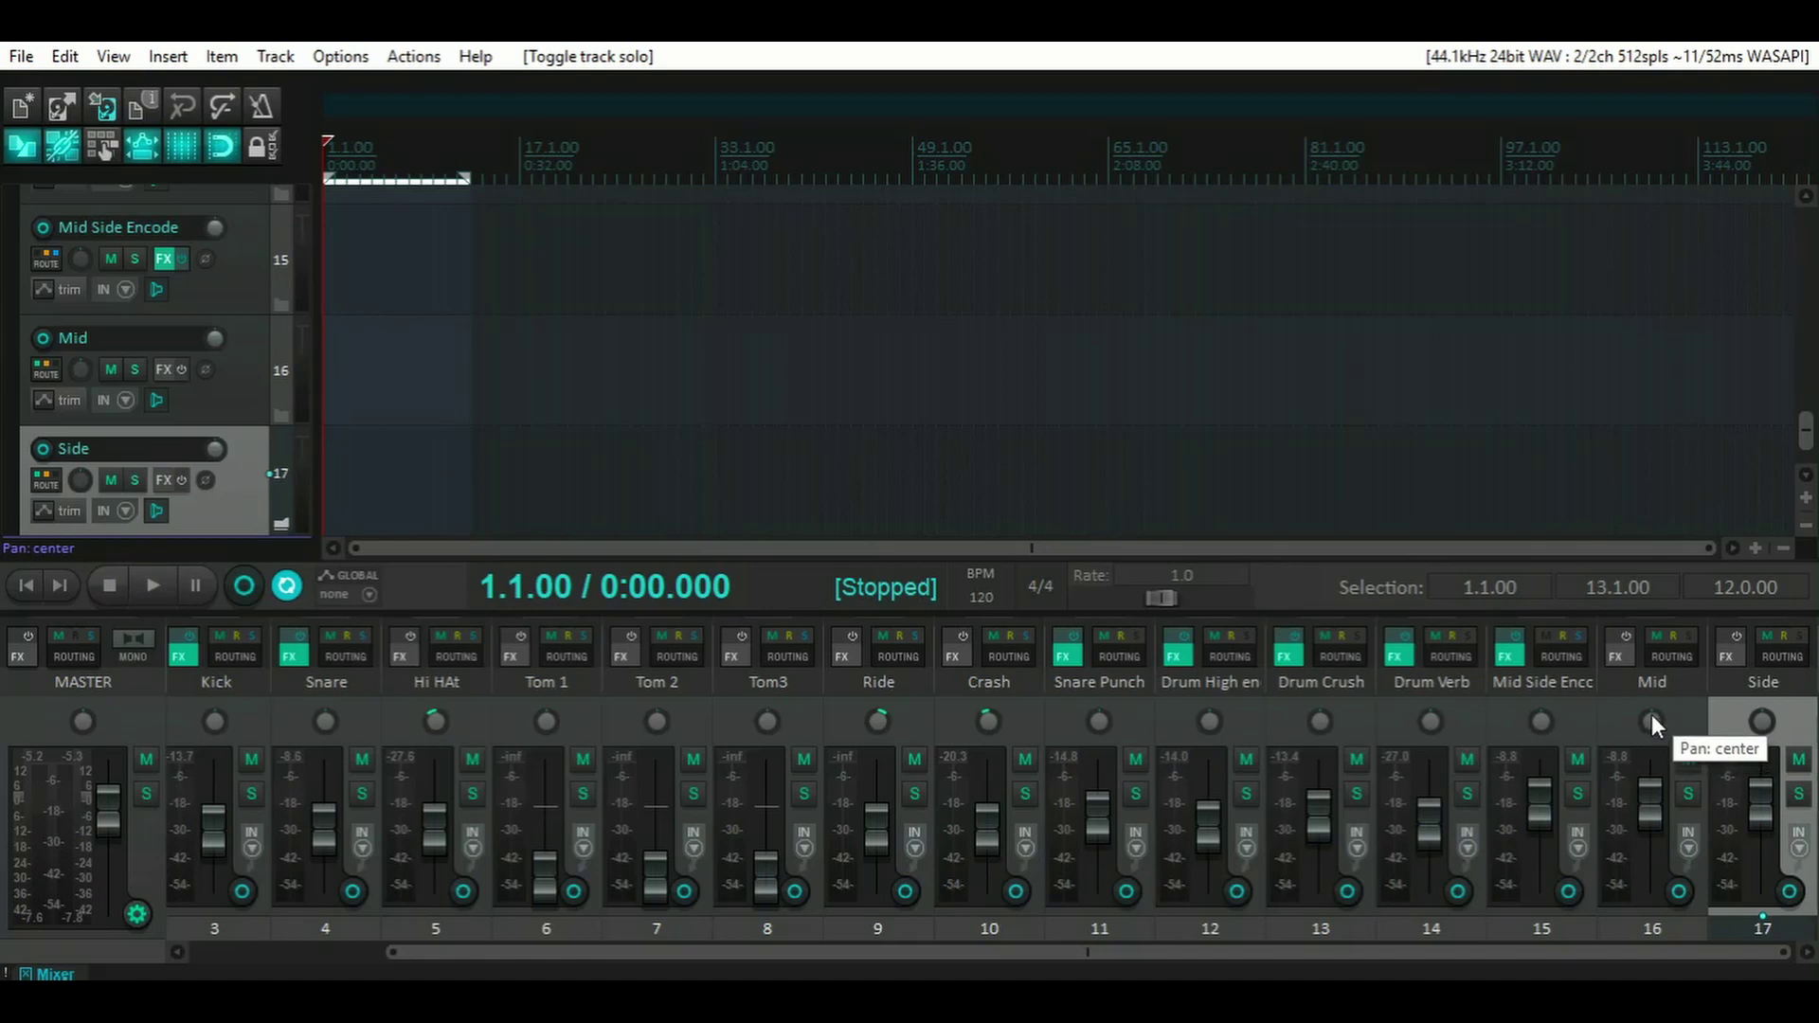
left_click_drag(1651, 714, 1651, 797)
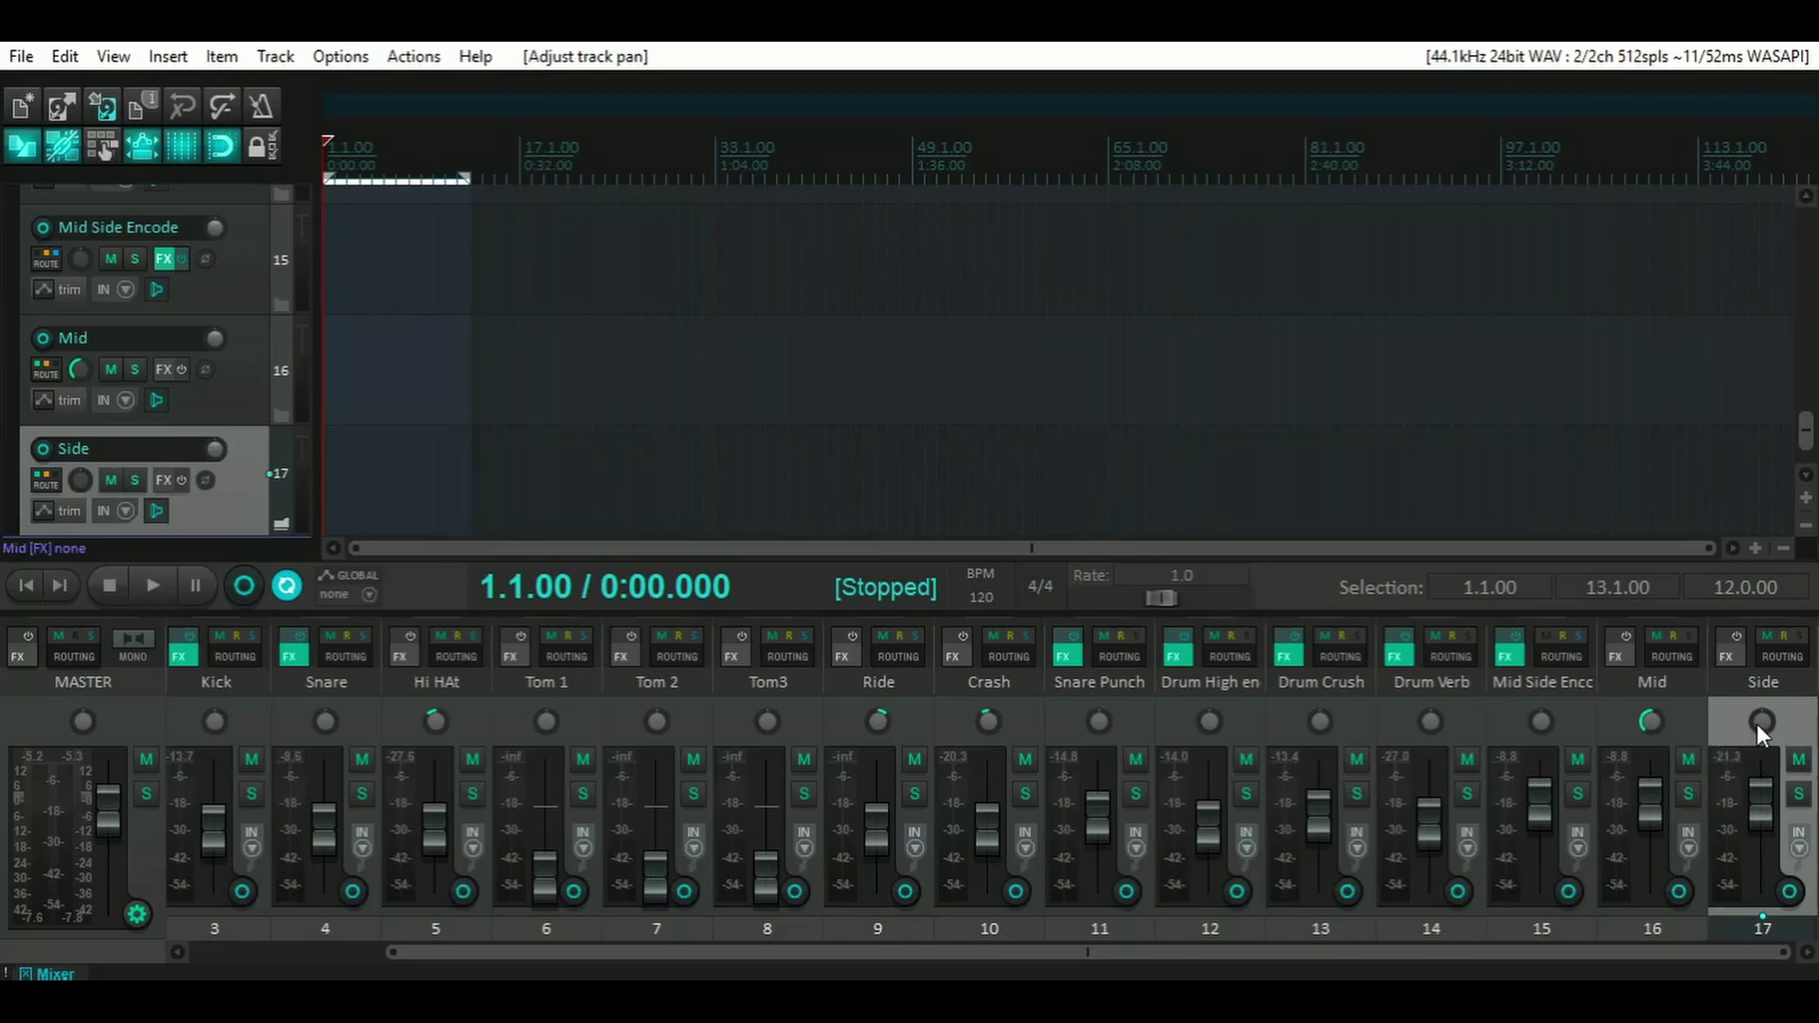
left_click_drag(1756, 724, 1756, 652)
- Add a track below Side, move it into the Drum Master folder and name it "Drum Stereo"
scroll(146, 393, "down", 1)
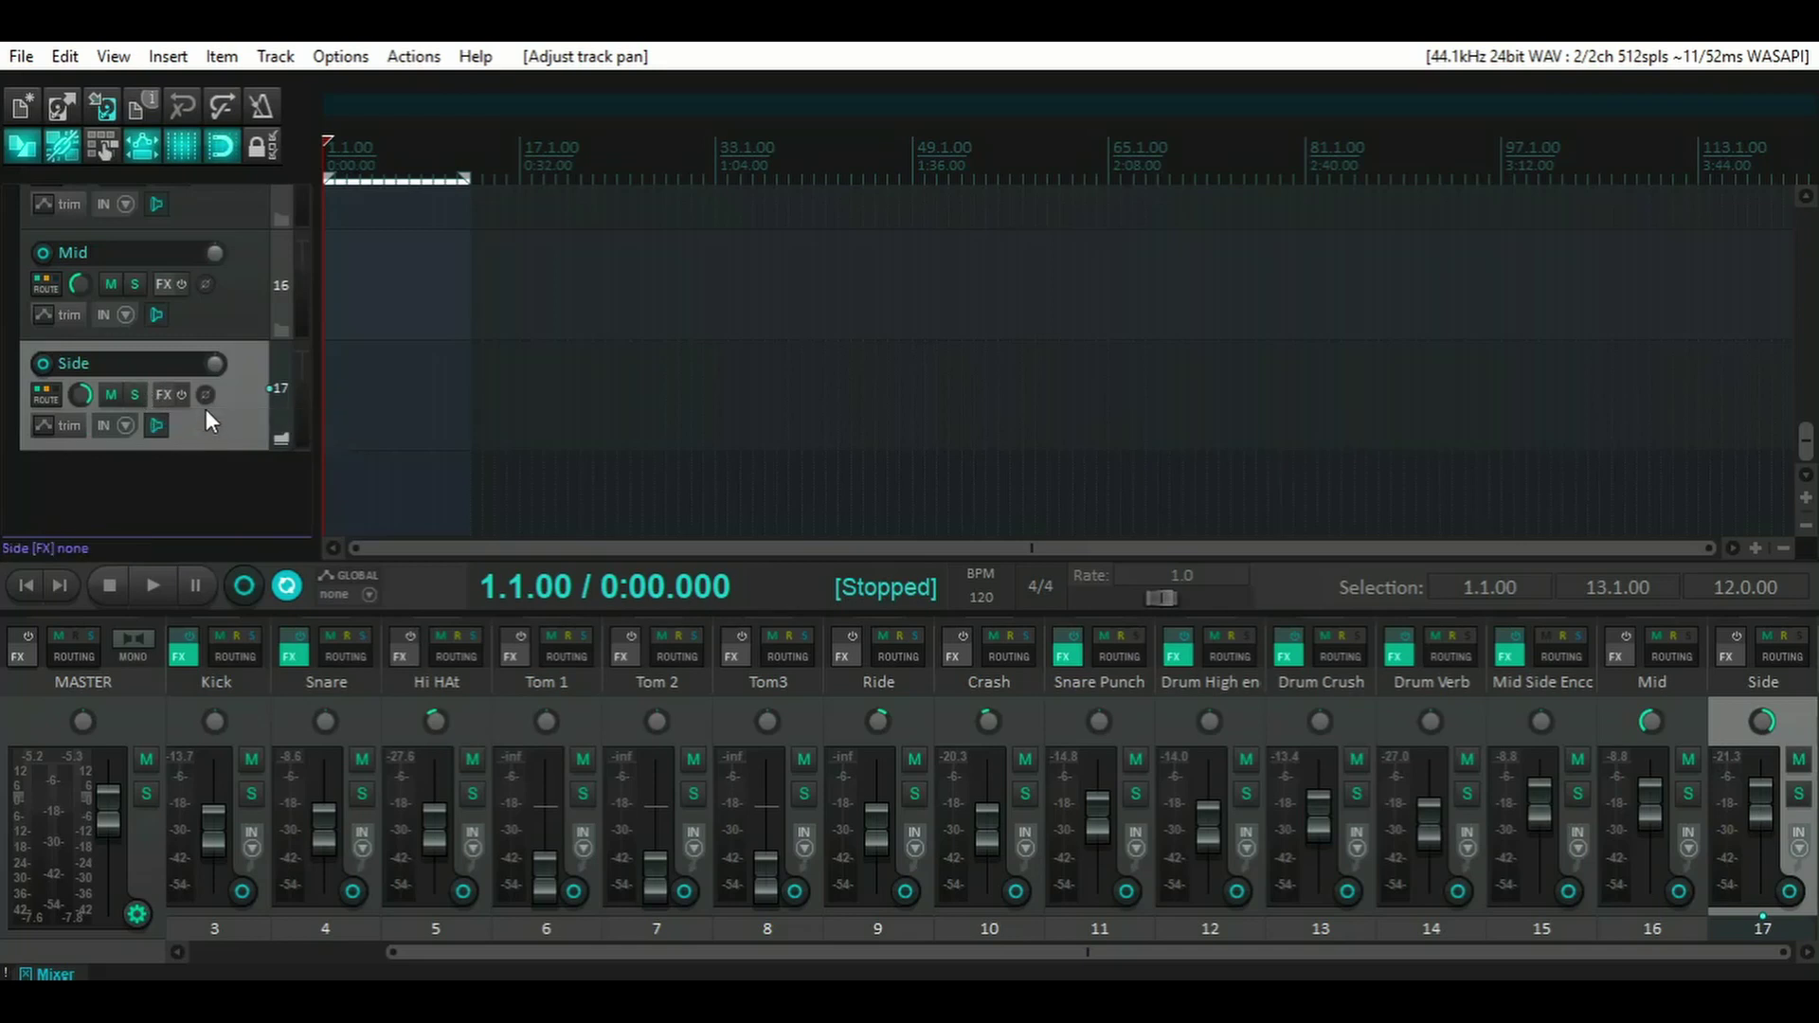
scroll(207, 411, "up", 3)
scroll(206, 411, "down", 3)
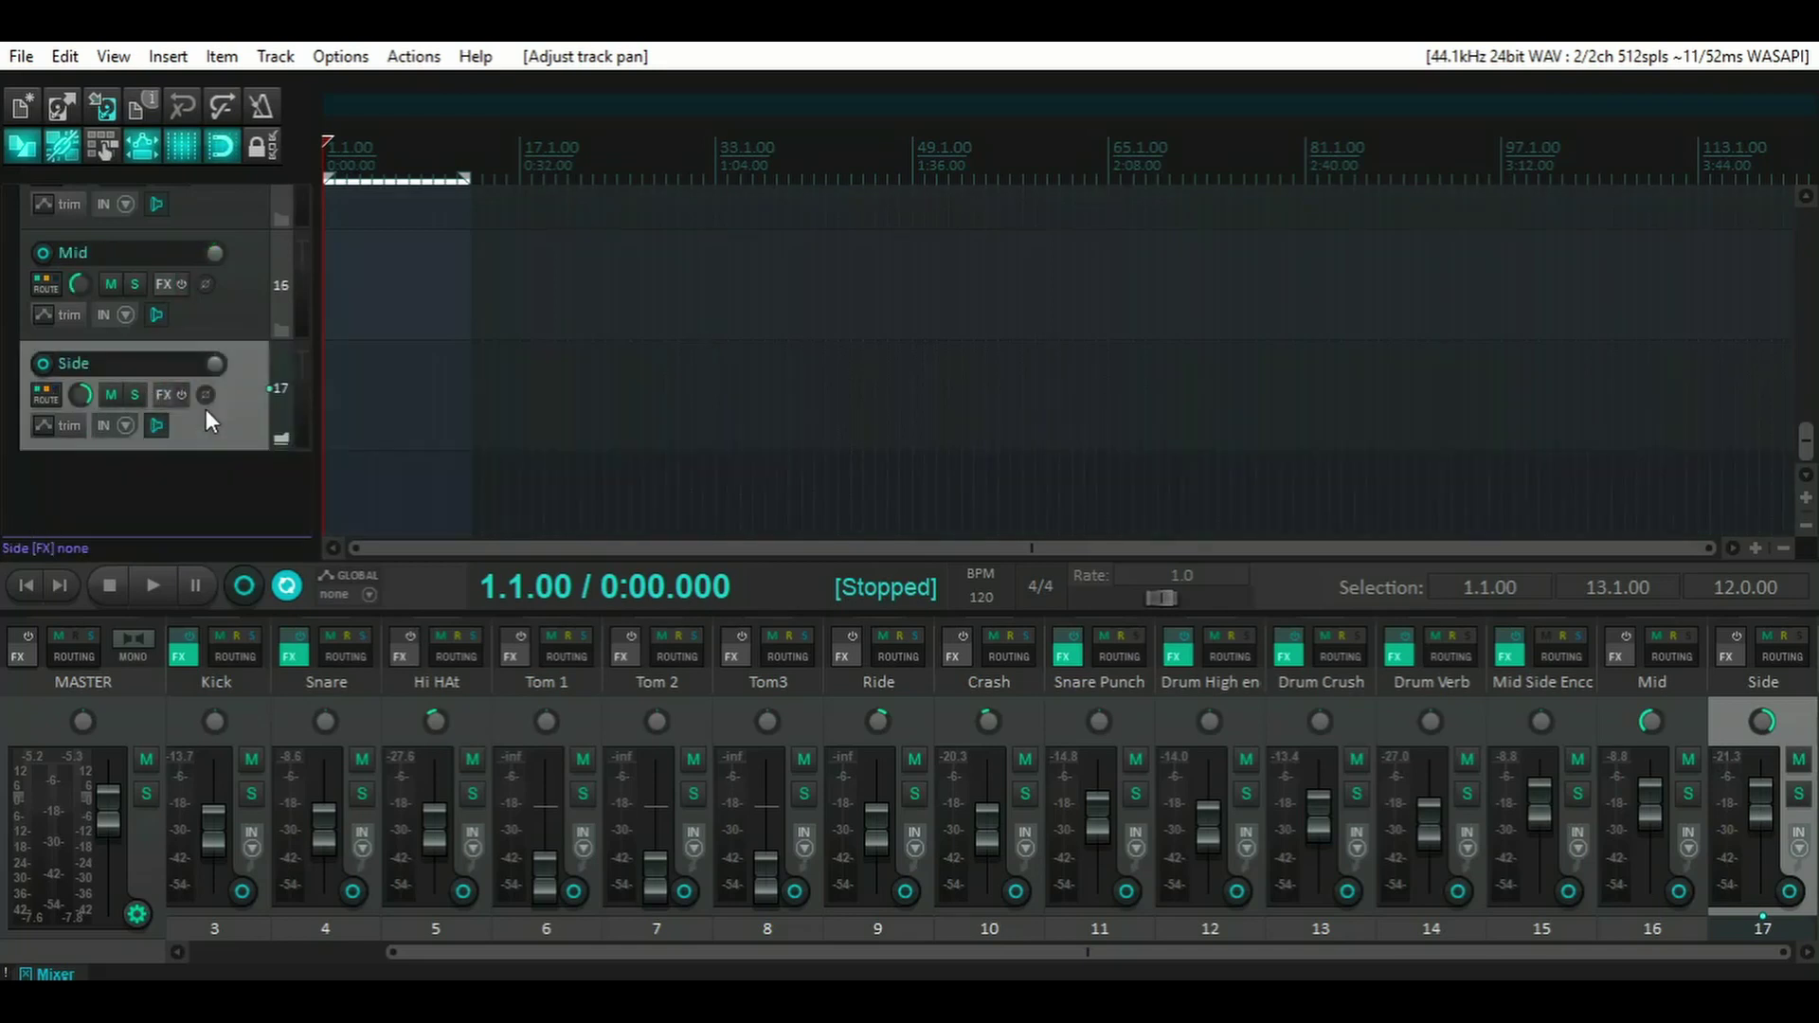
double_click(211, 466)
left_click_drag(212, 480, 206, 442)
double_click(118, 440)
type("D")
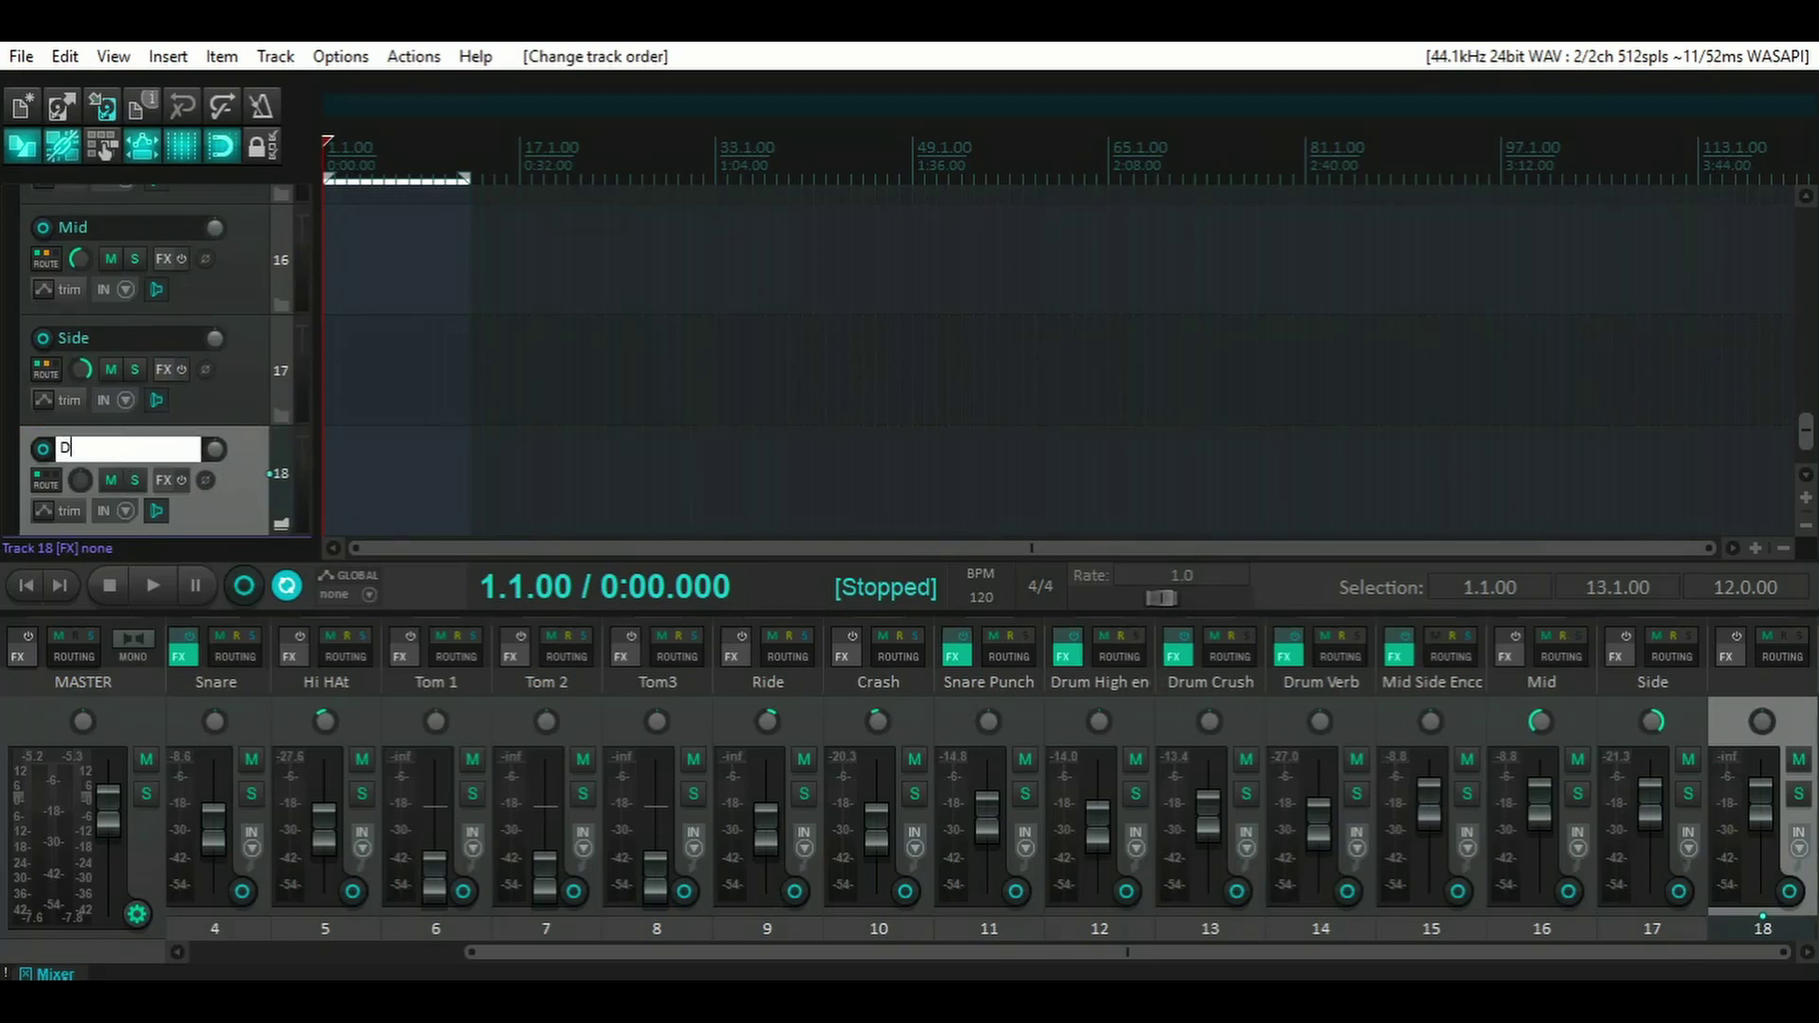
type("rum Stereo")
key("Return")
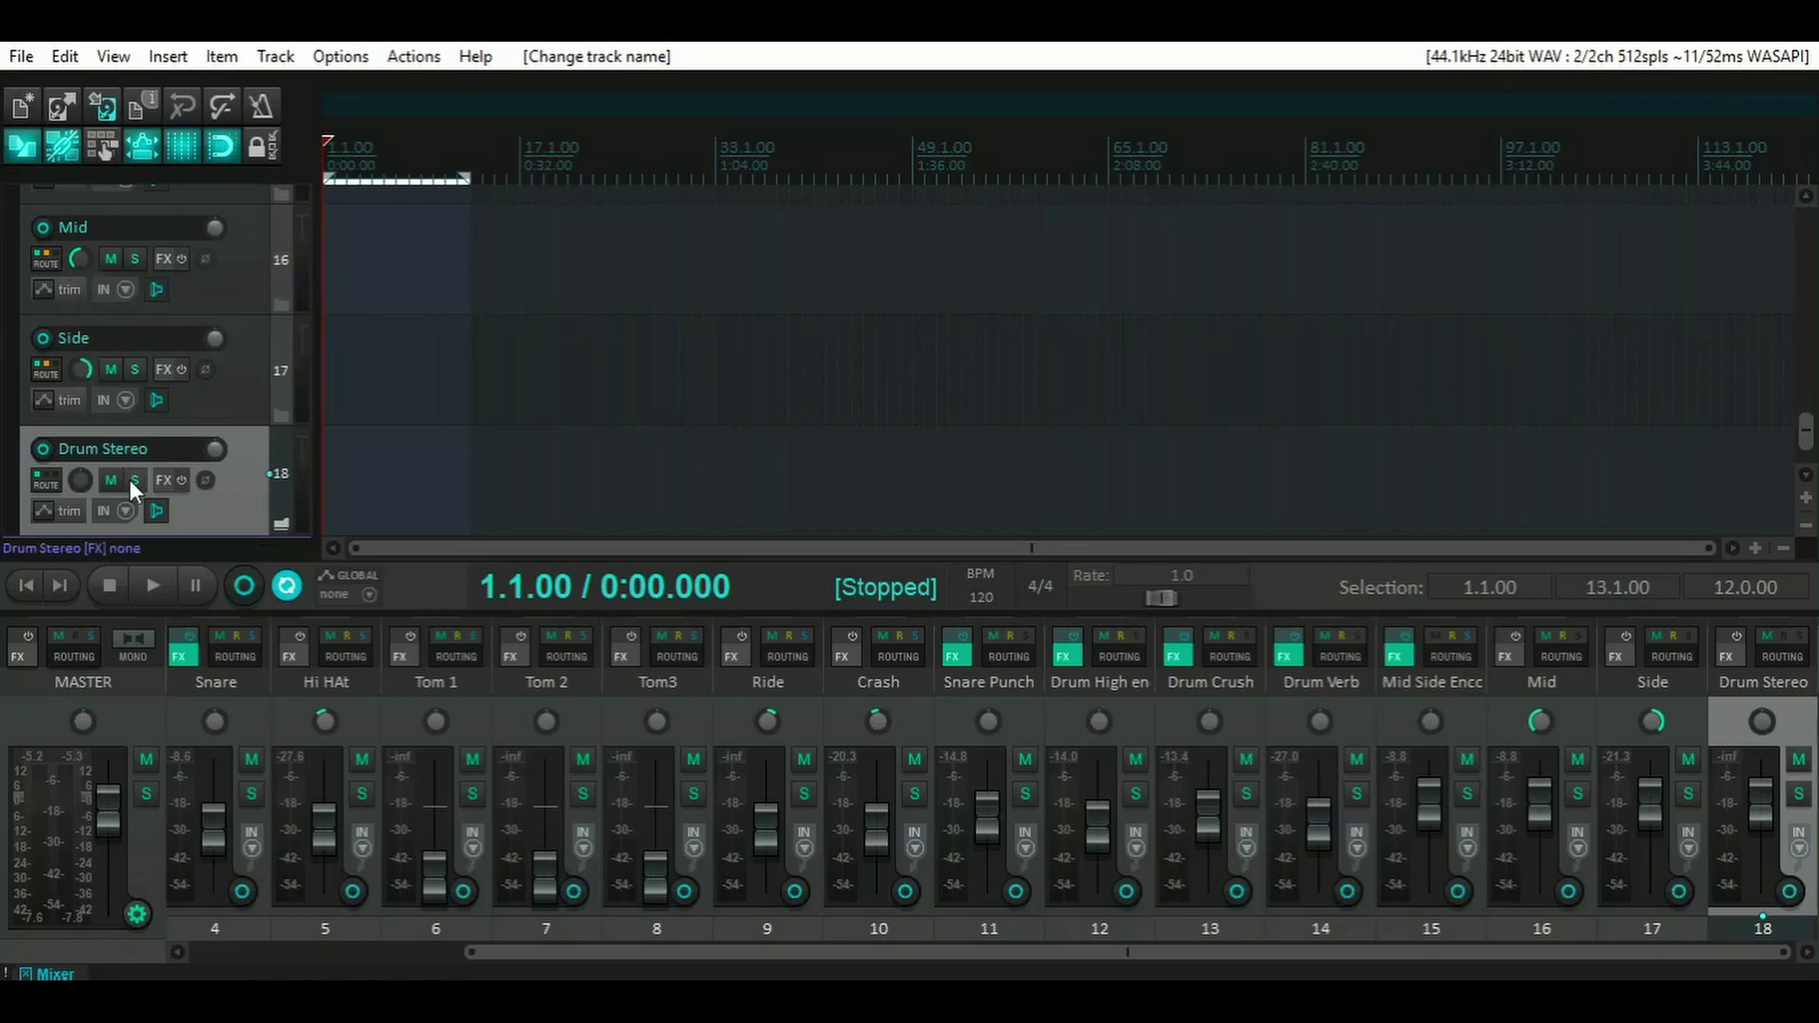
- Create post-fader sends from the Mid track and the Side track to the Drum Stereo track
mouse_move(38, 258)
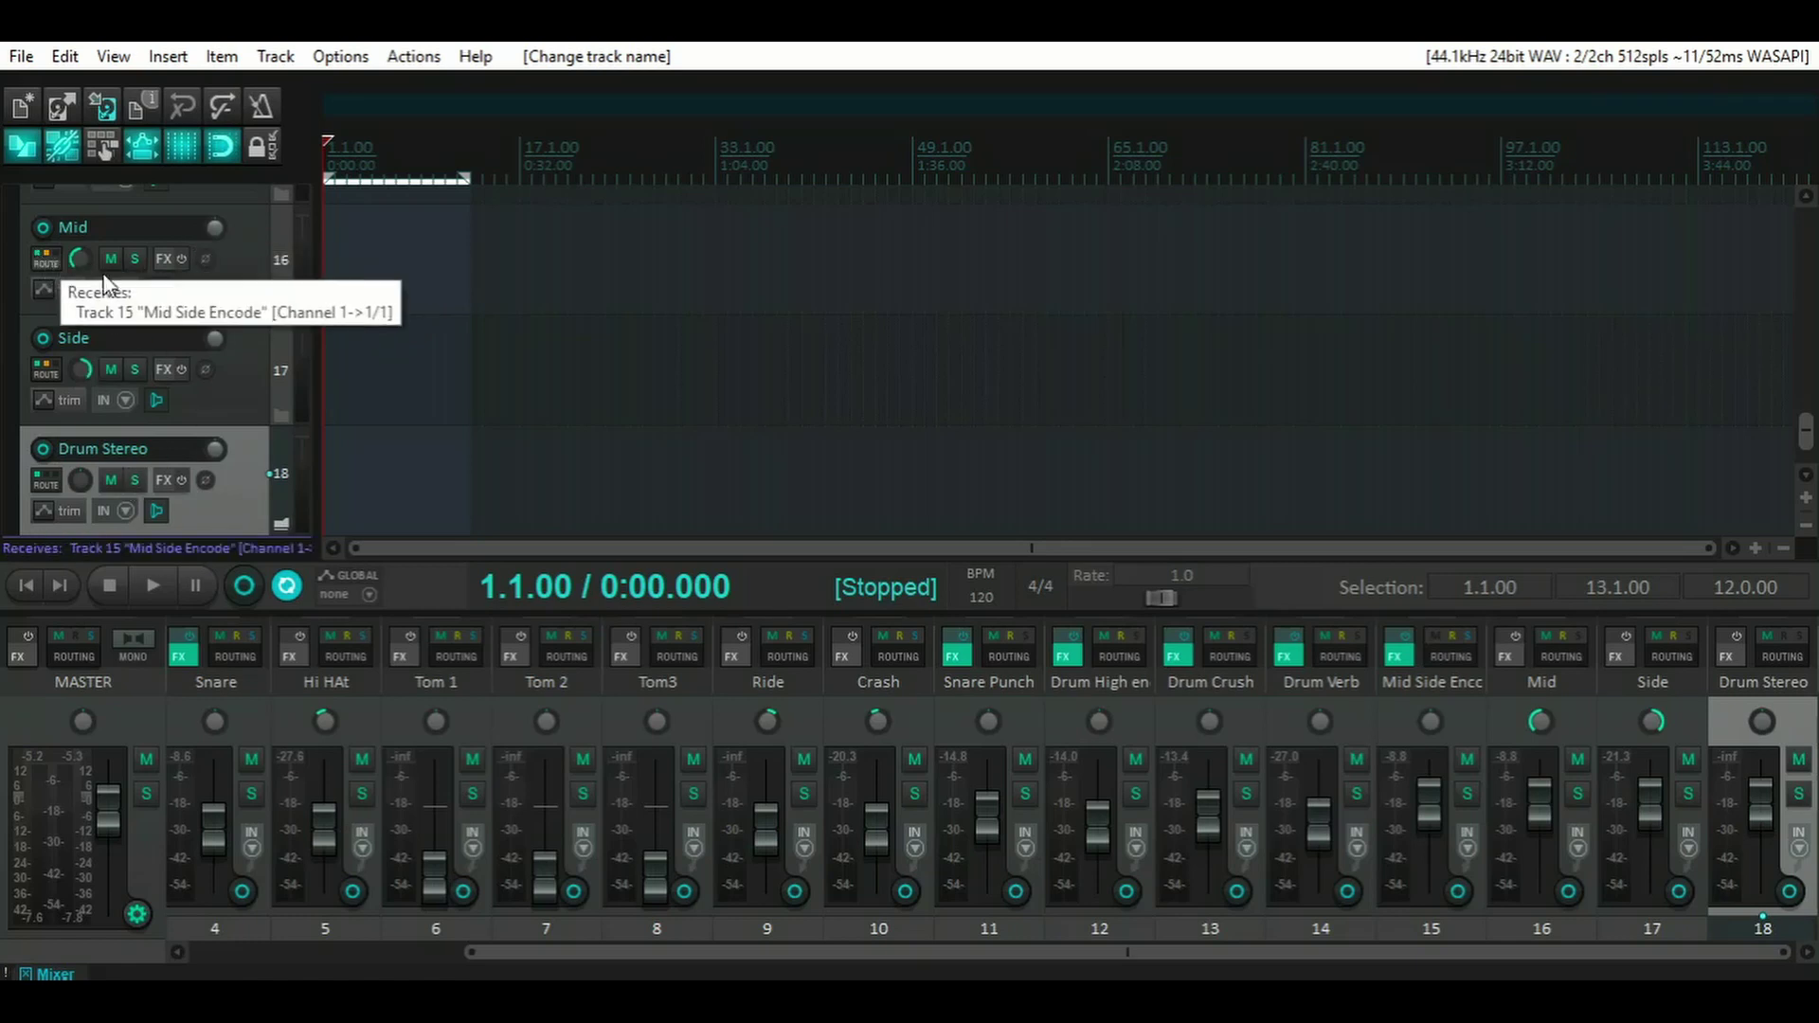
left_click_drag(68, 489, 55, 489)
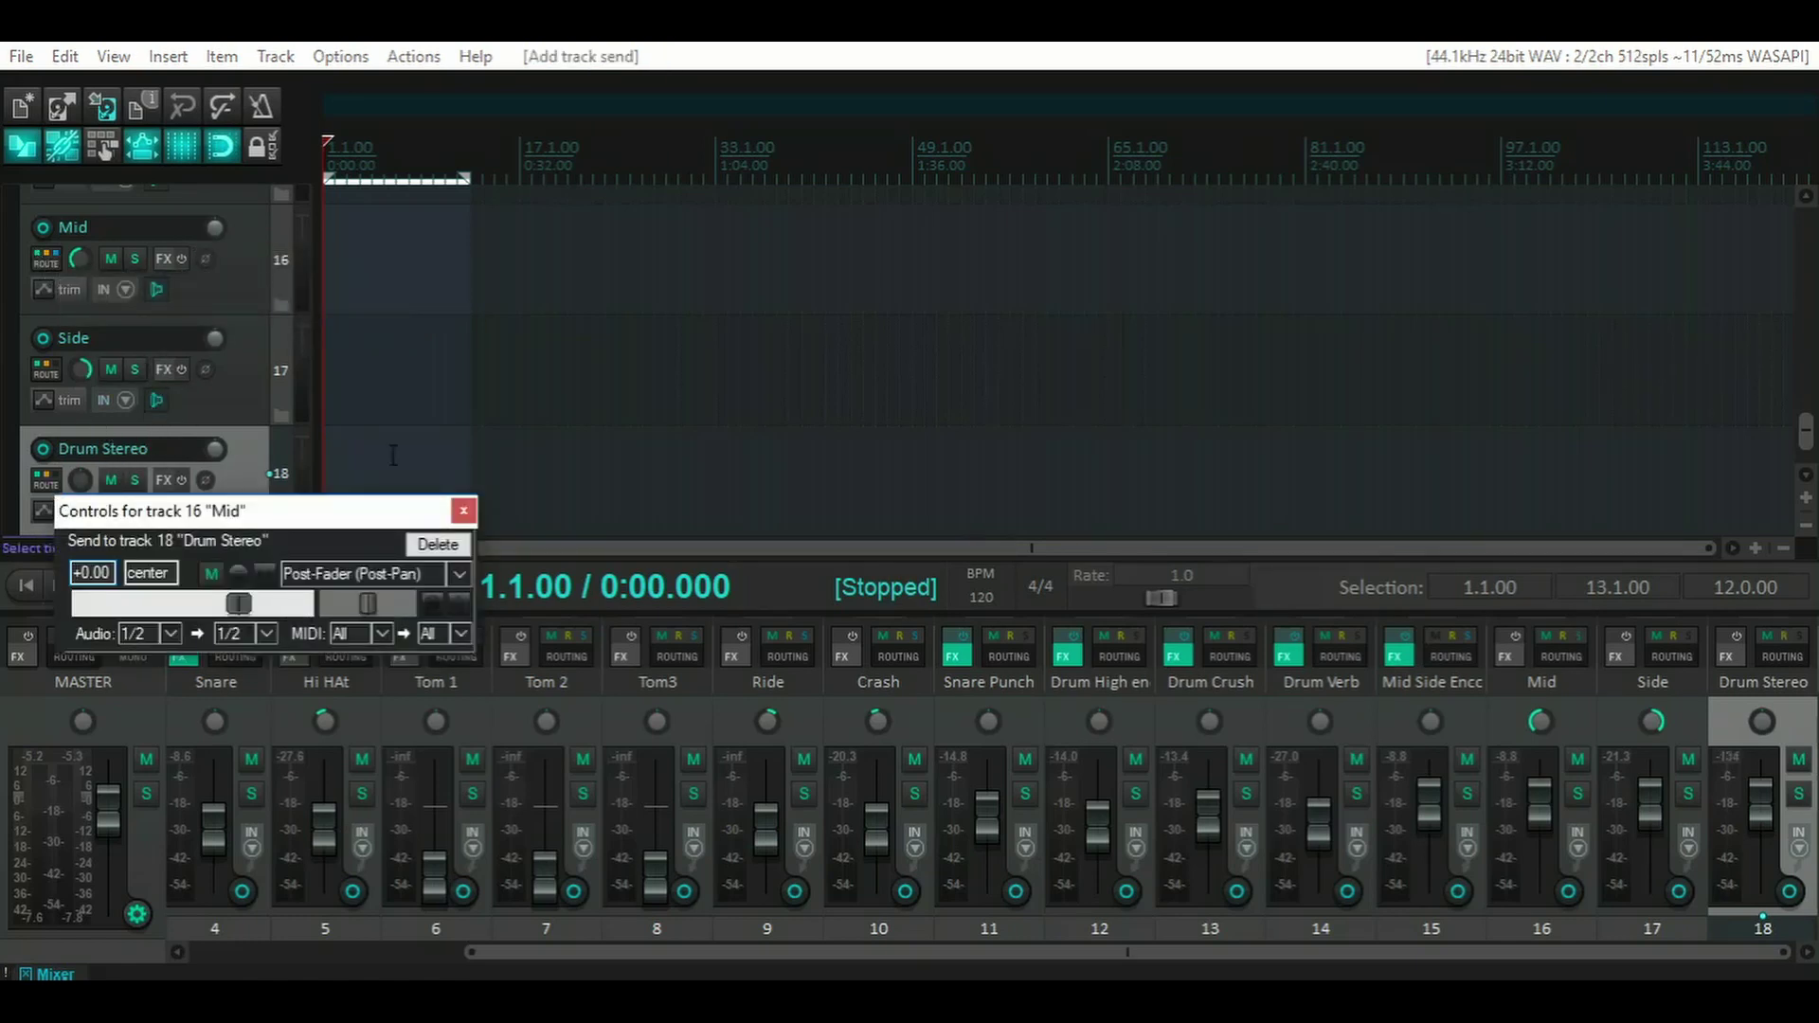
left_click(463, 511)
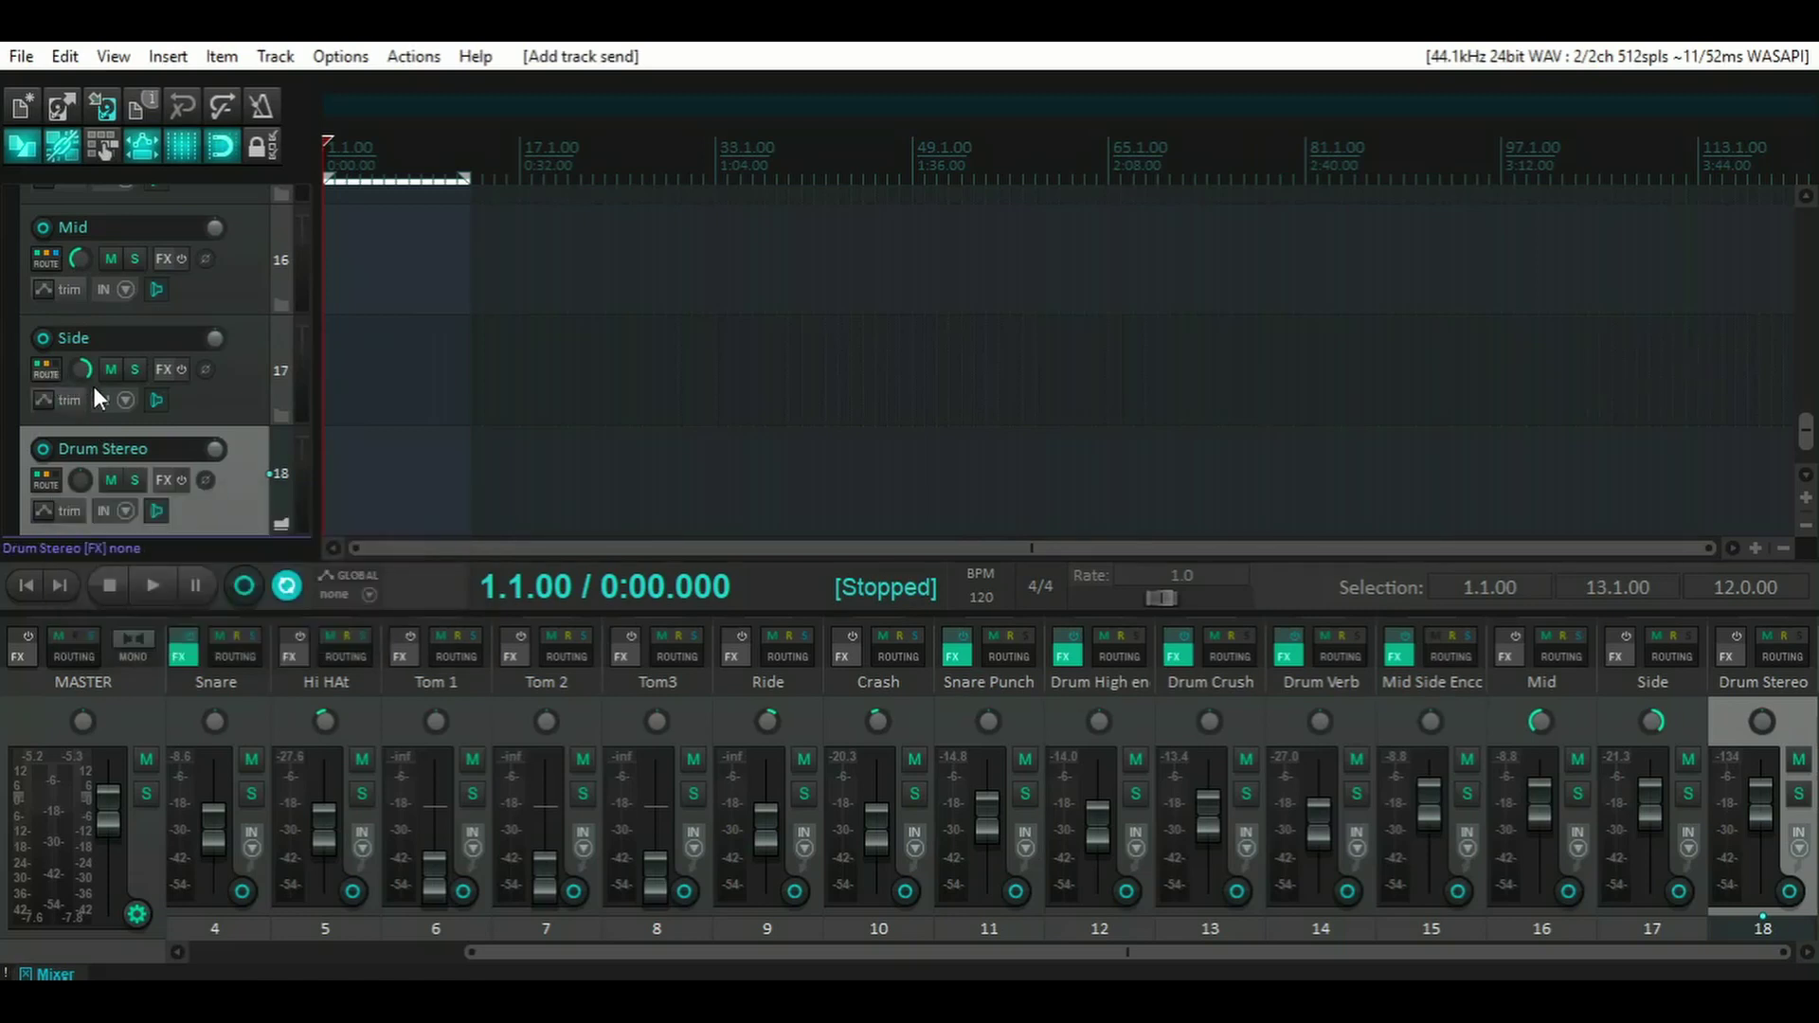
left_click_drag(99, 473, 38, 491)
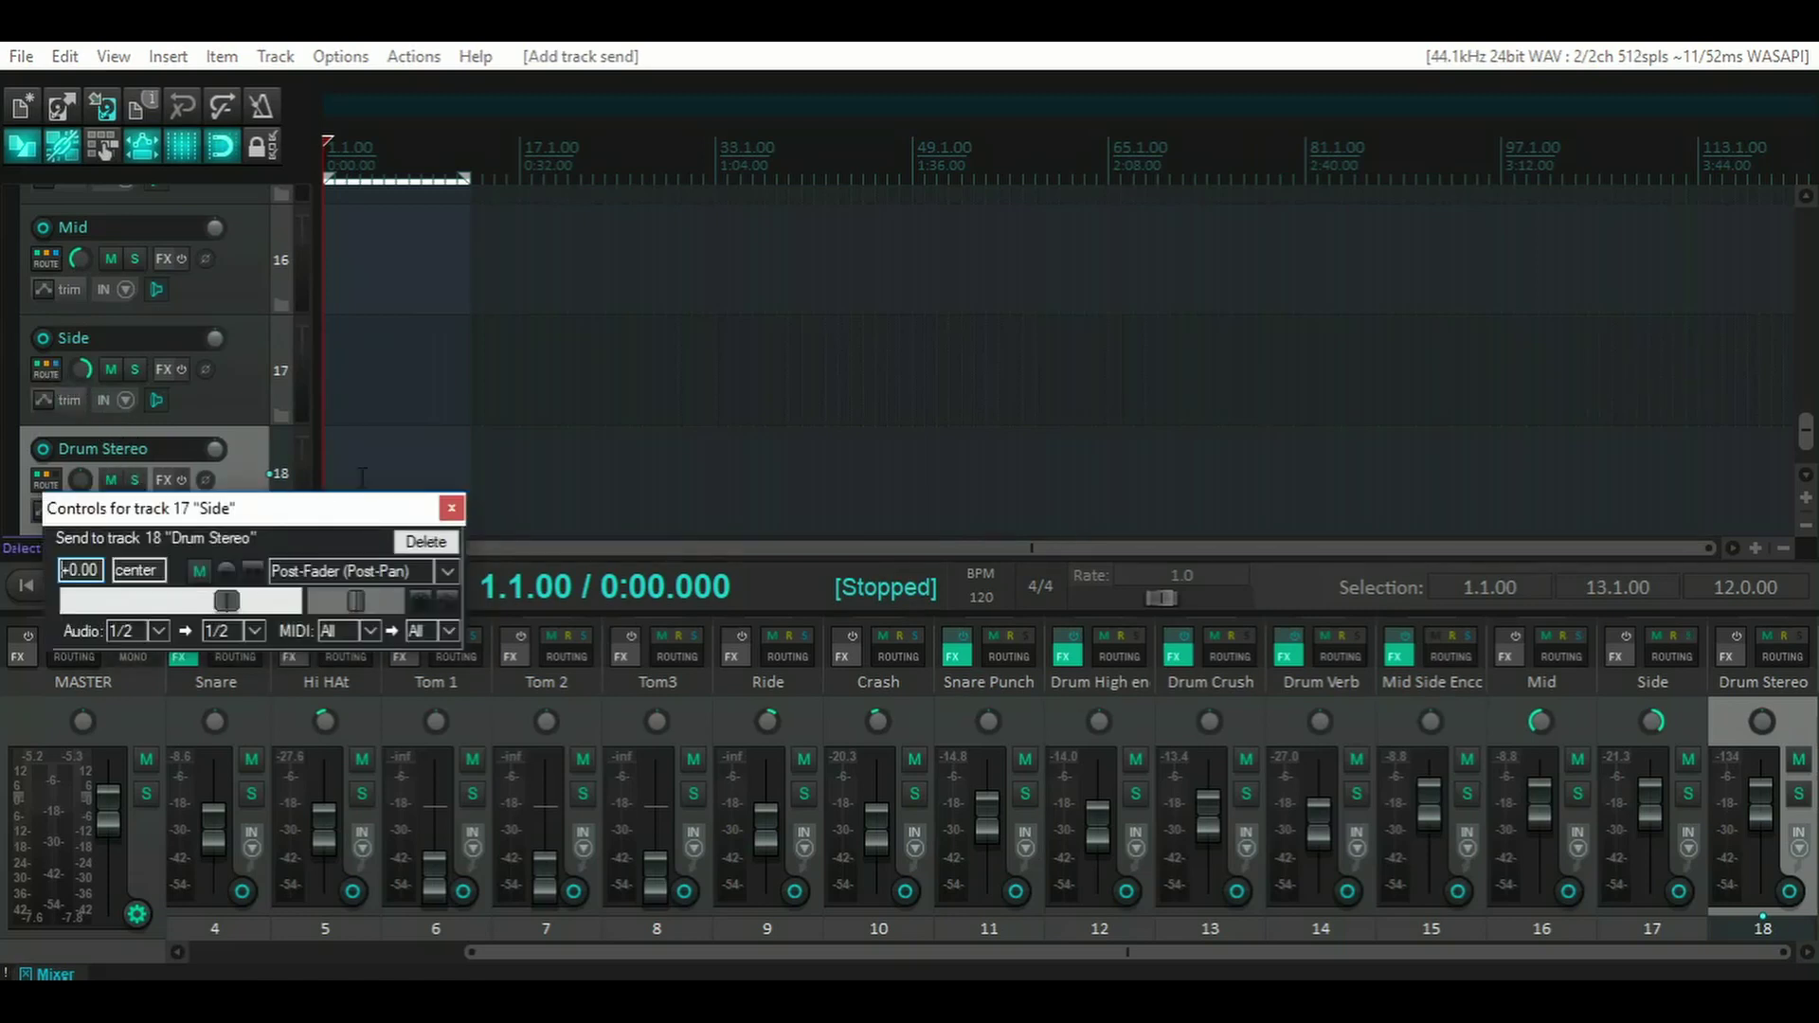
left_click(451, 510)
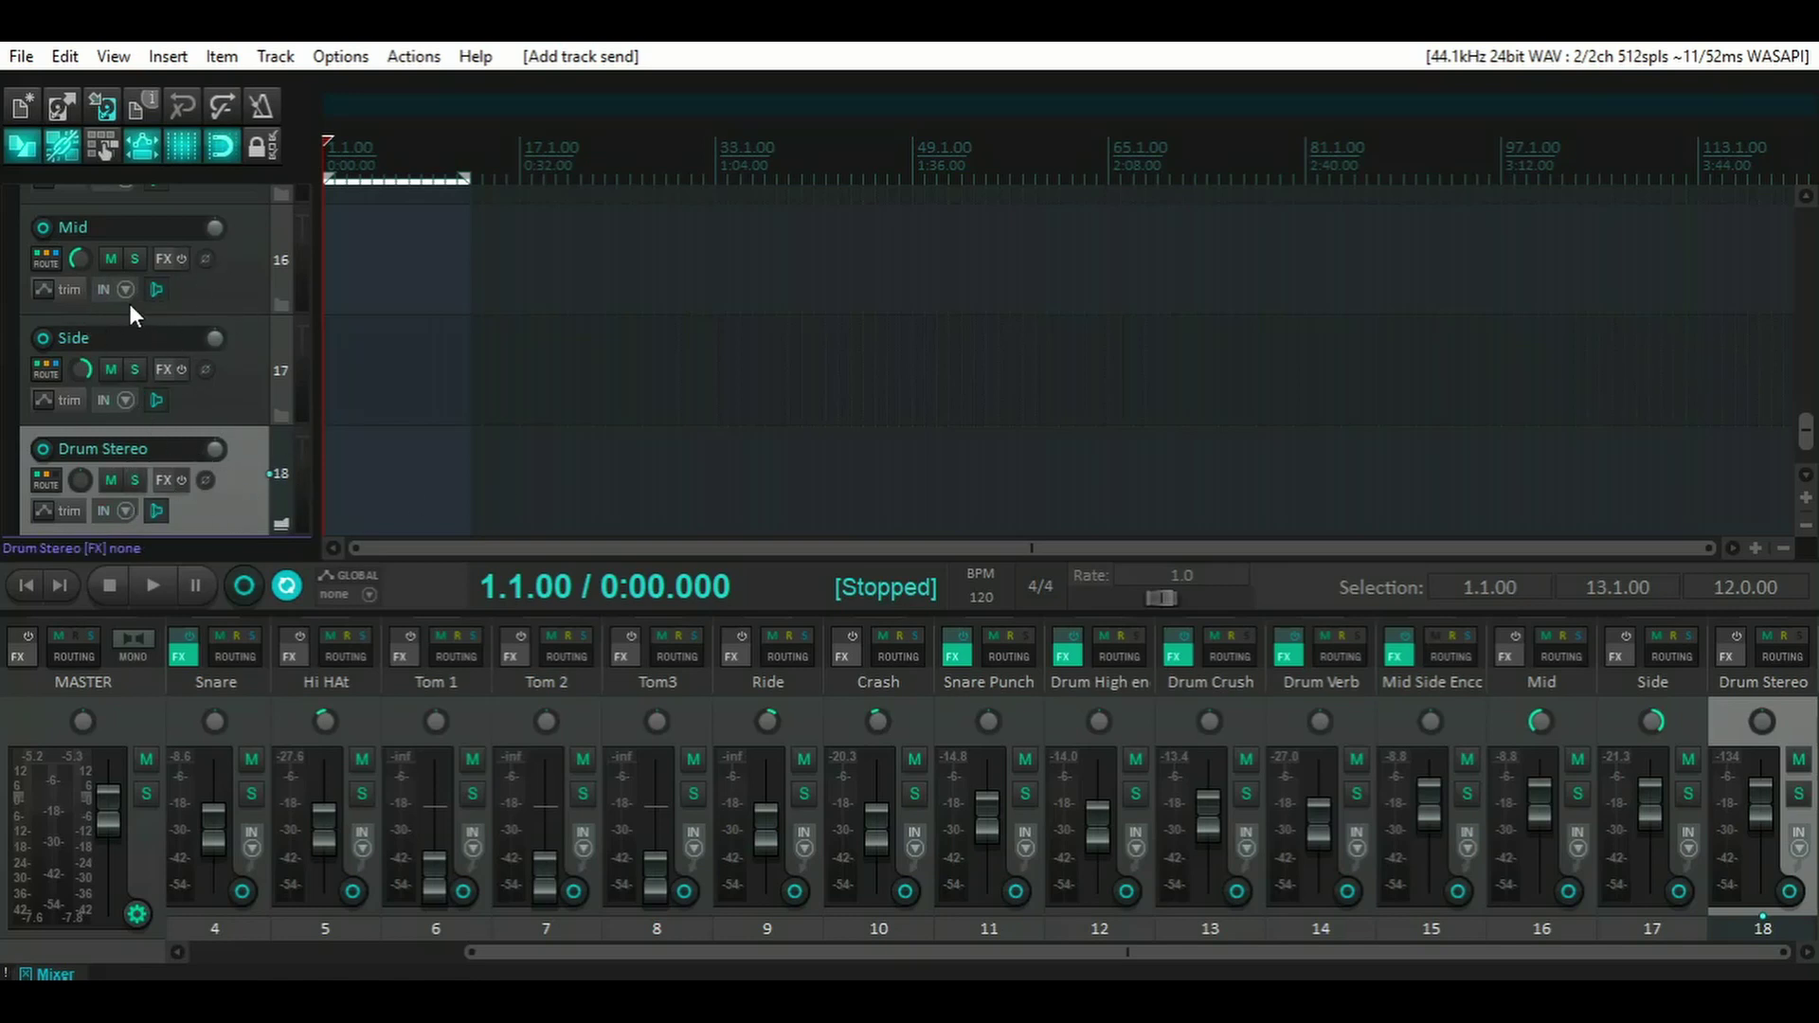
- Disable the parent send to Drum Master on both the Mid and Side tracks, checking the option in Mid's routing window
scroll(167, 273, "up", 1)
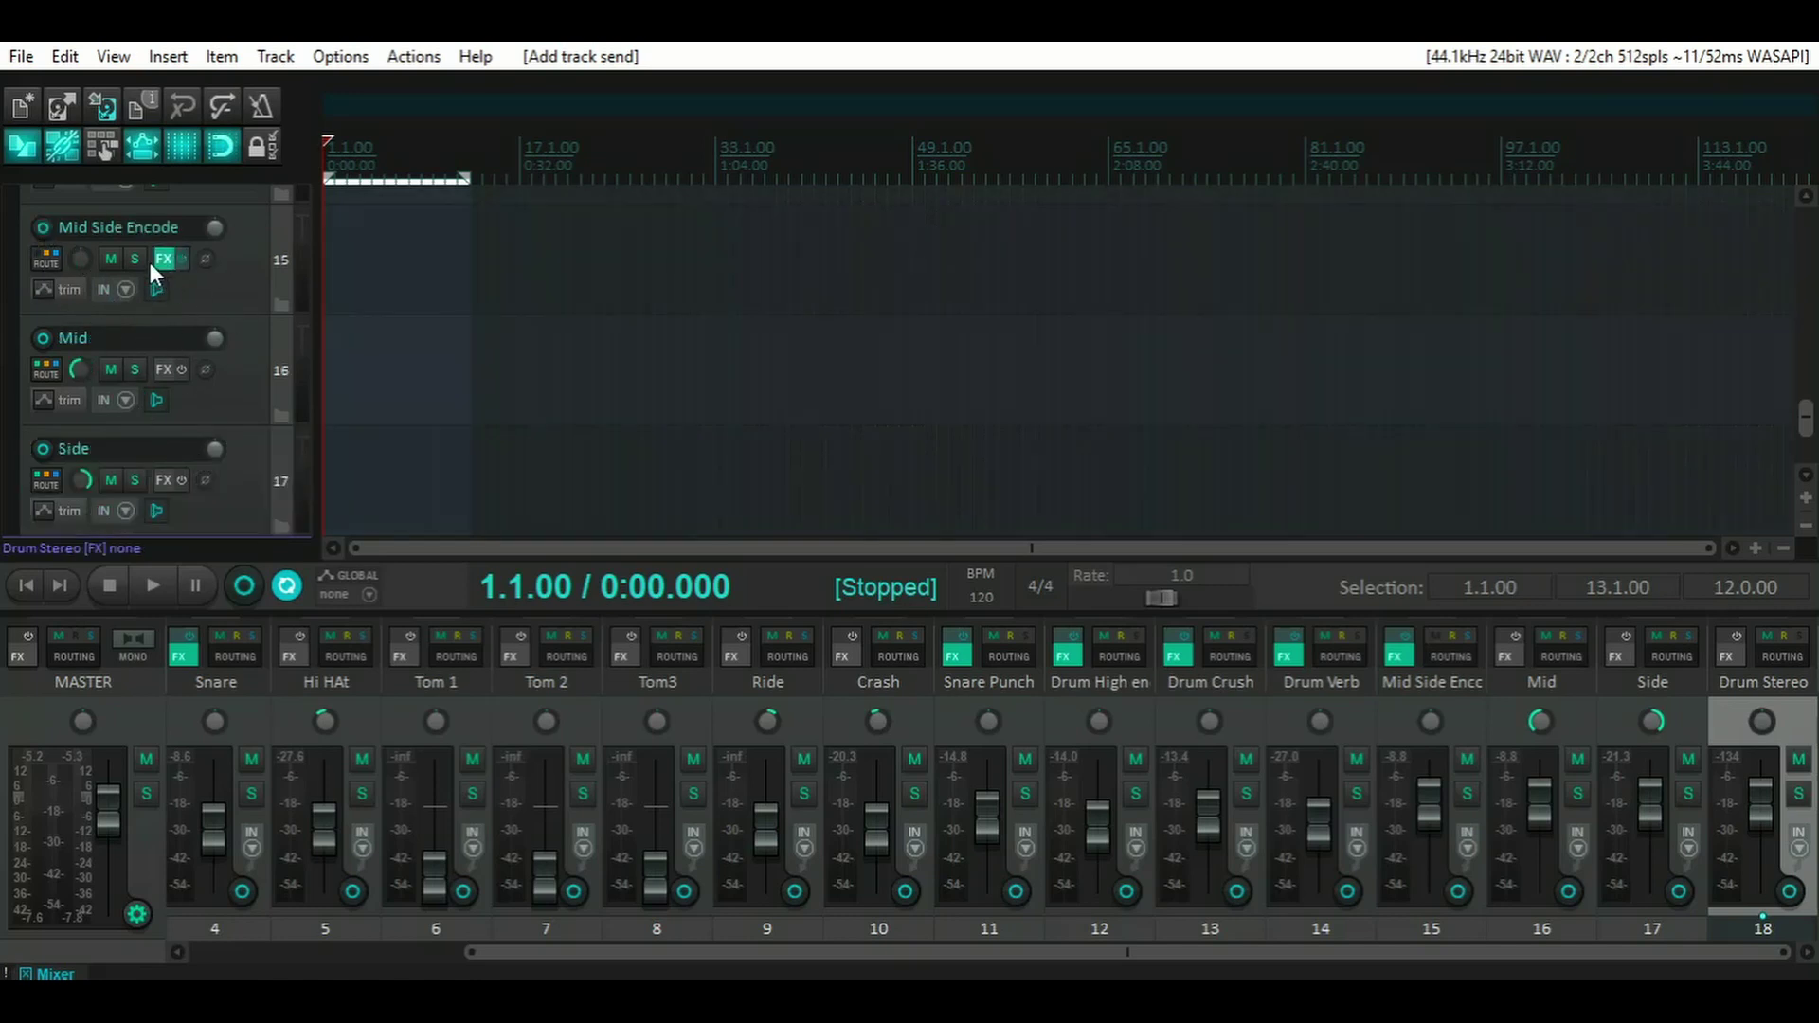
scroll(132, 275, "down", 1)
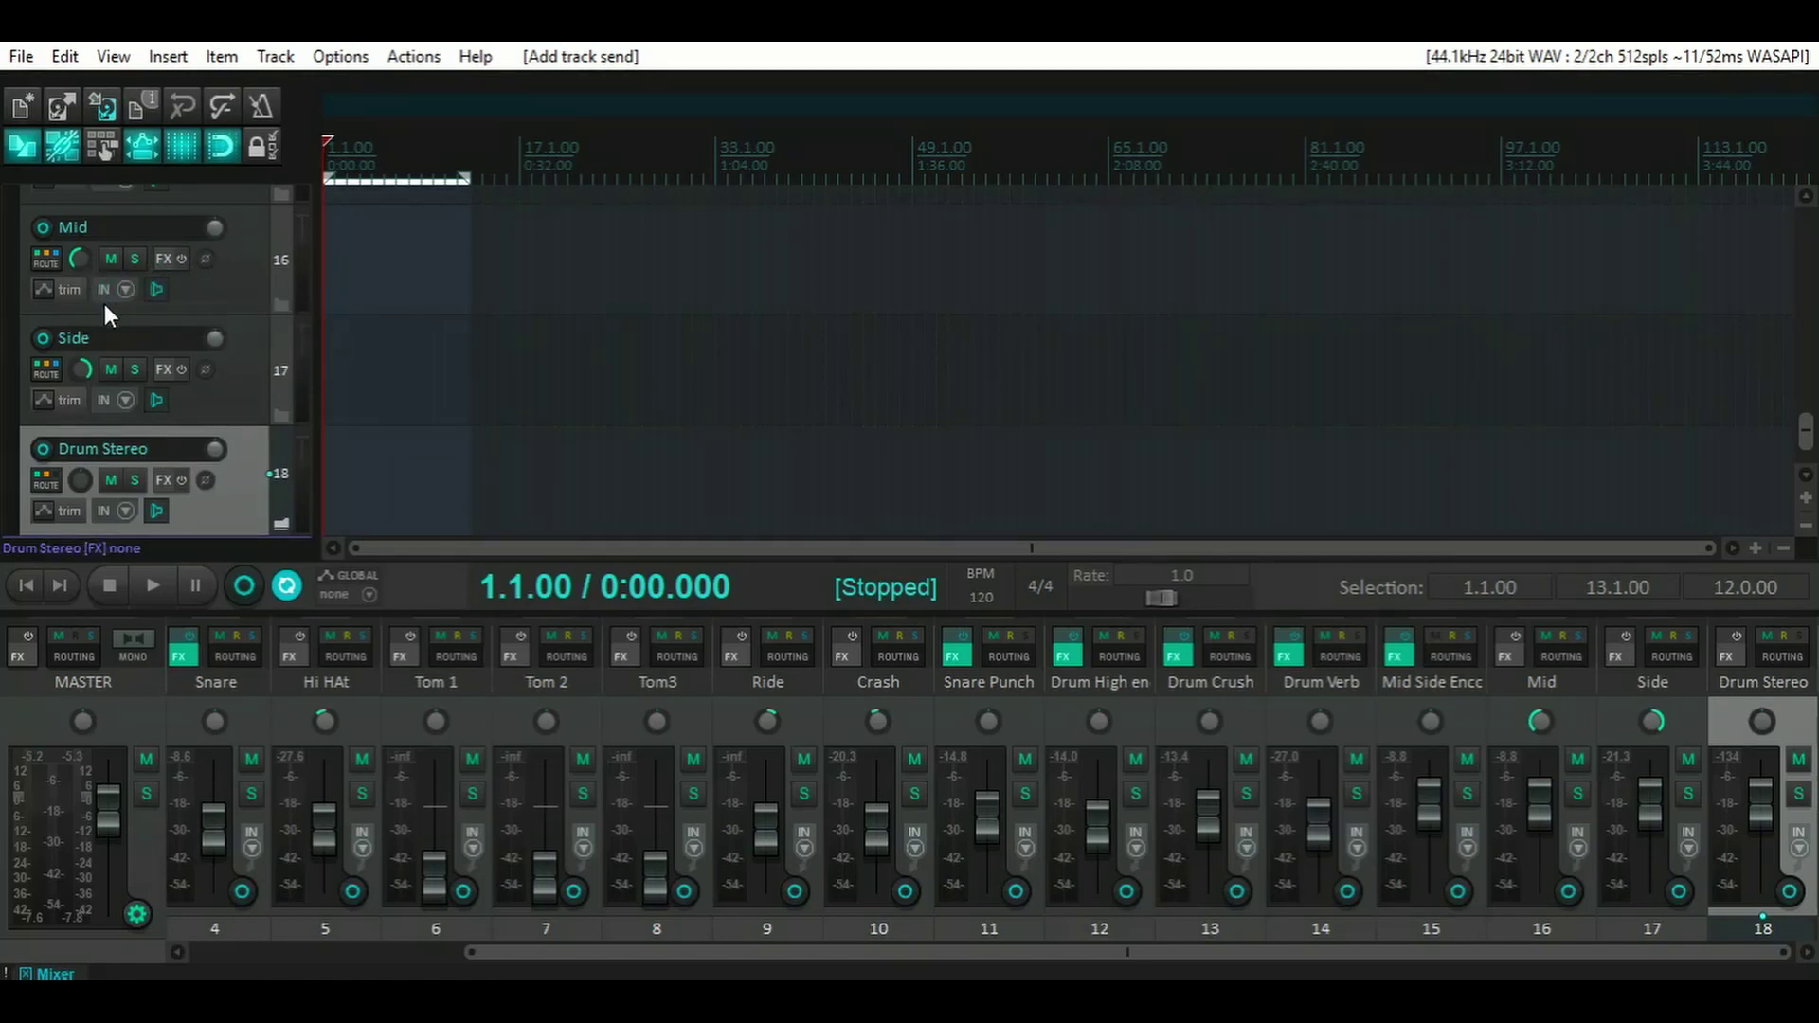
mouse_move(49, 260)
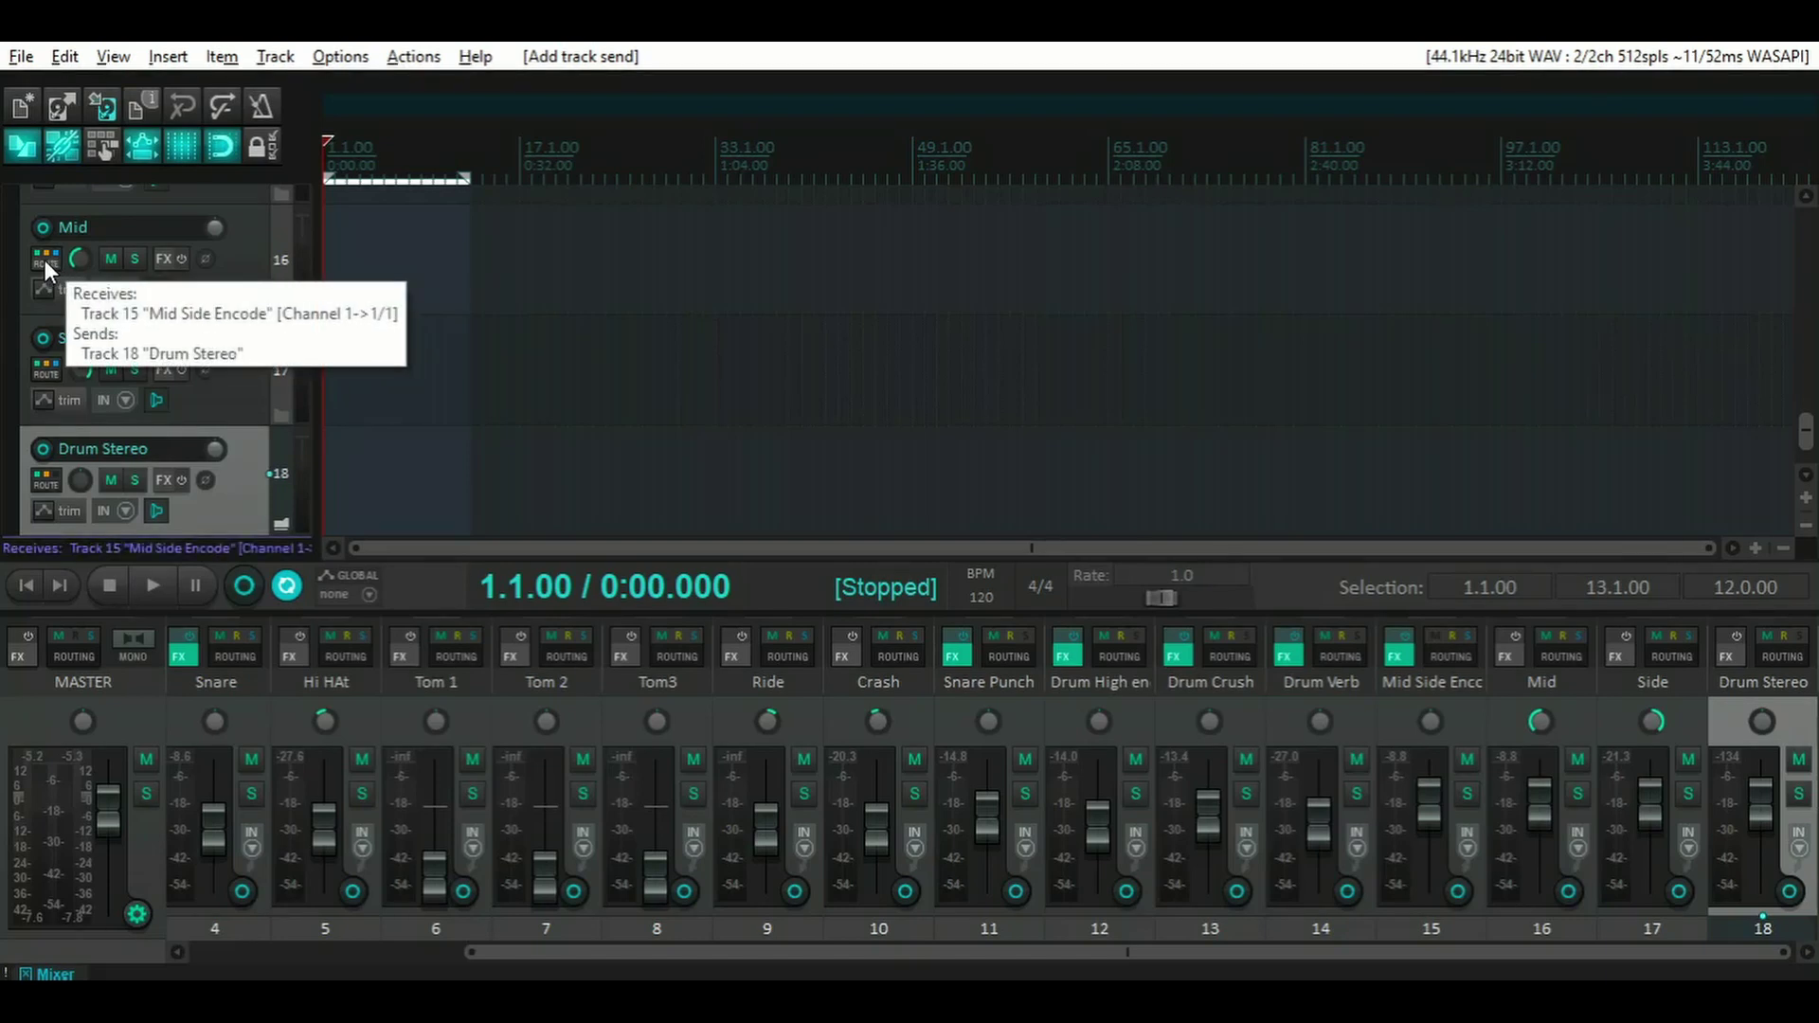
left_click(44, 259, "alt")
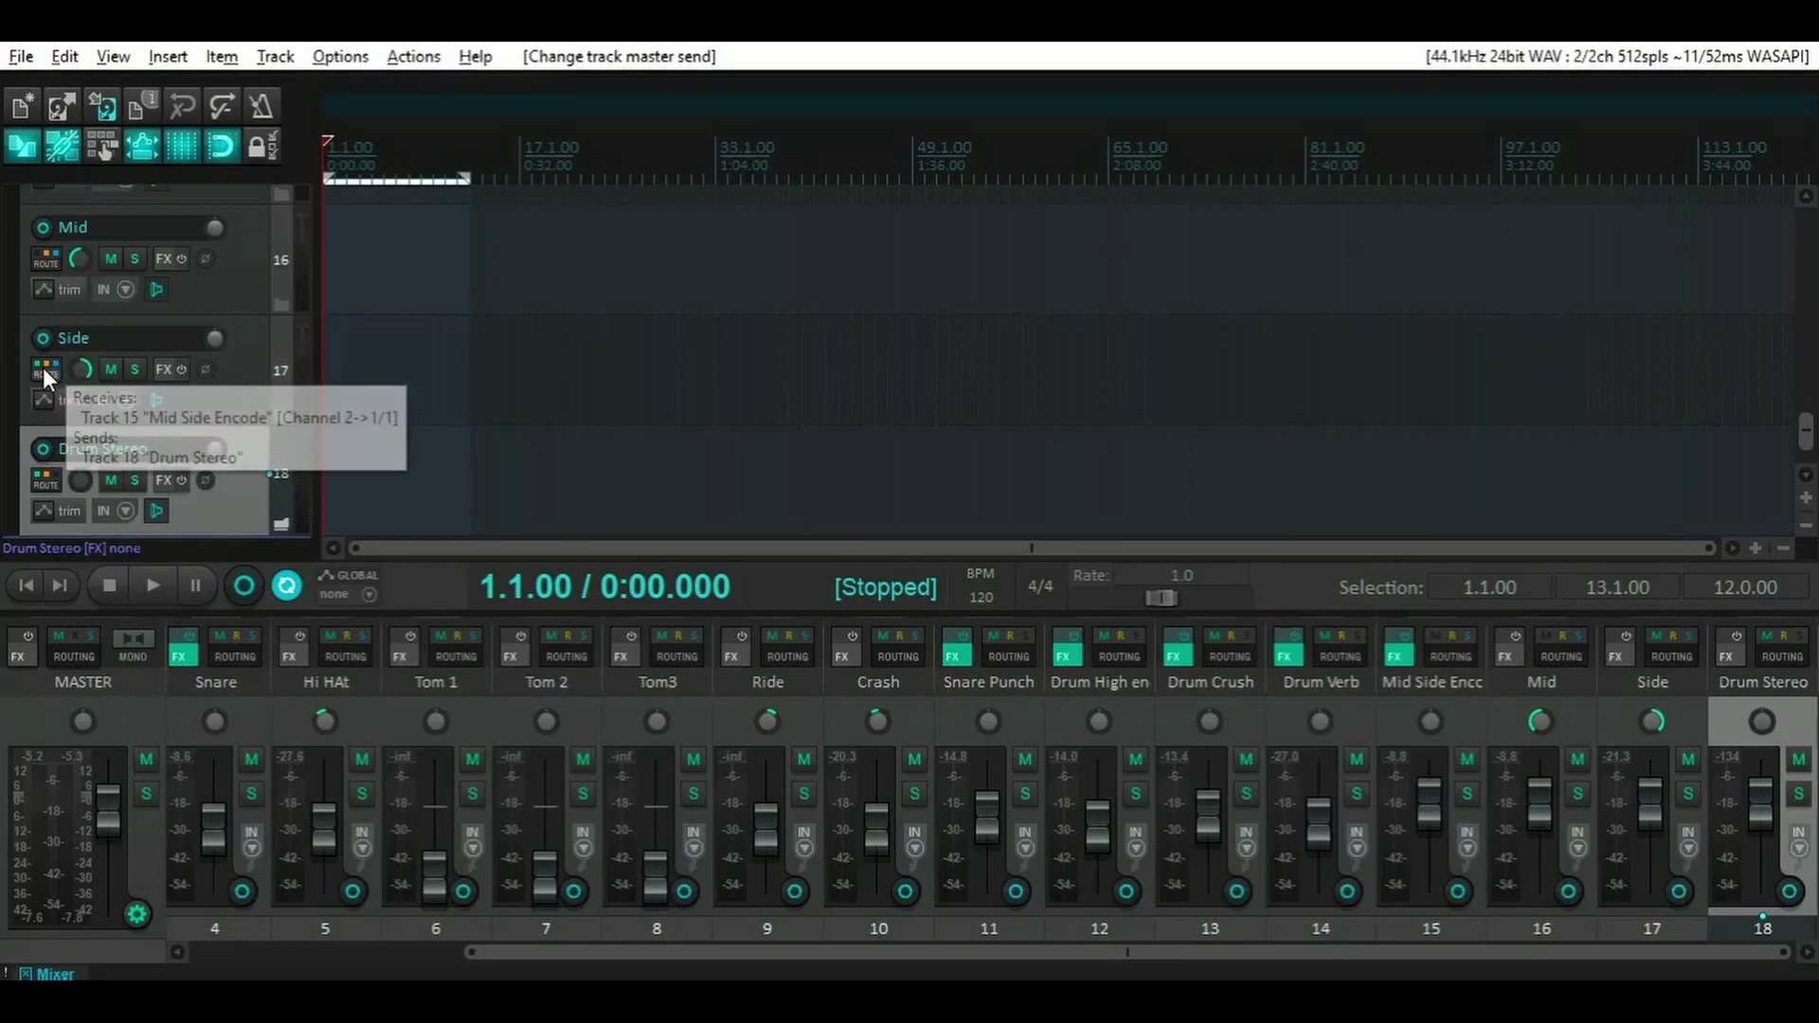
left_click(53, 264)
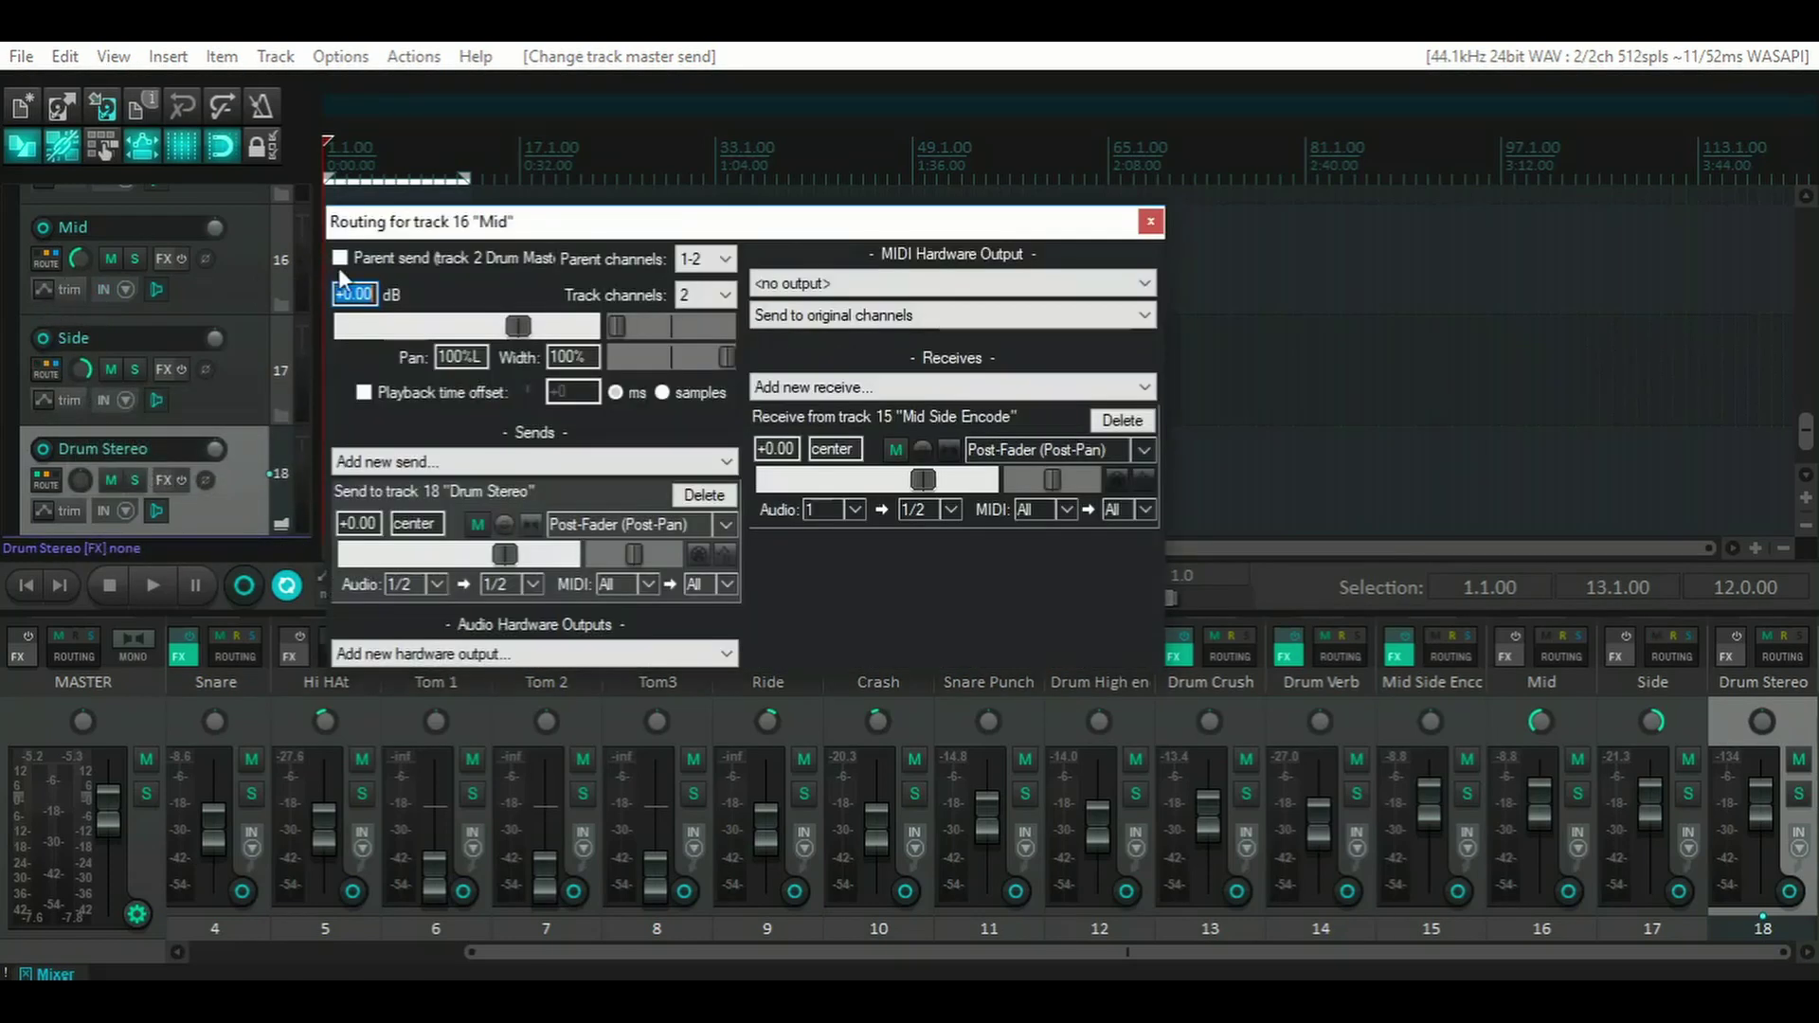
left_click(340, 259)
left_click(340, 259)
left_click(1150, 220)
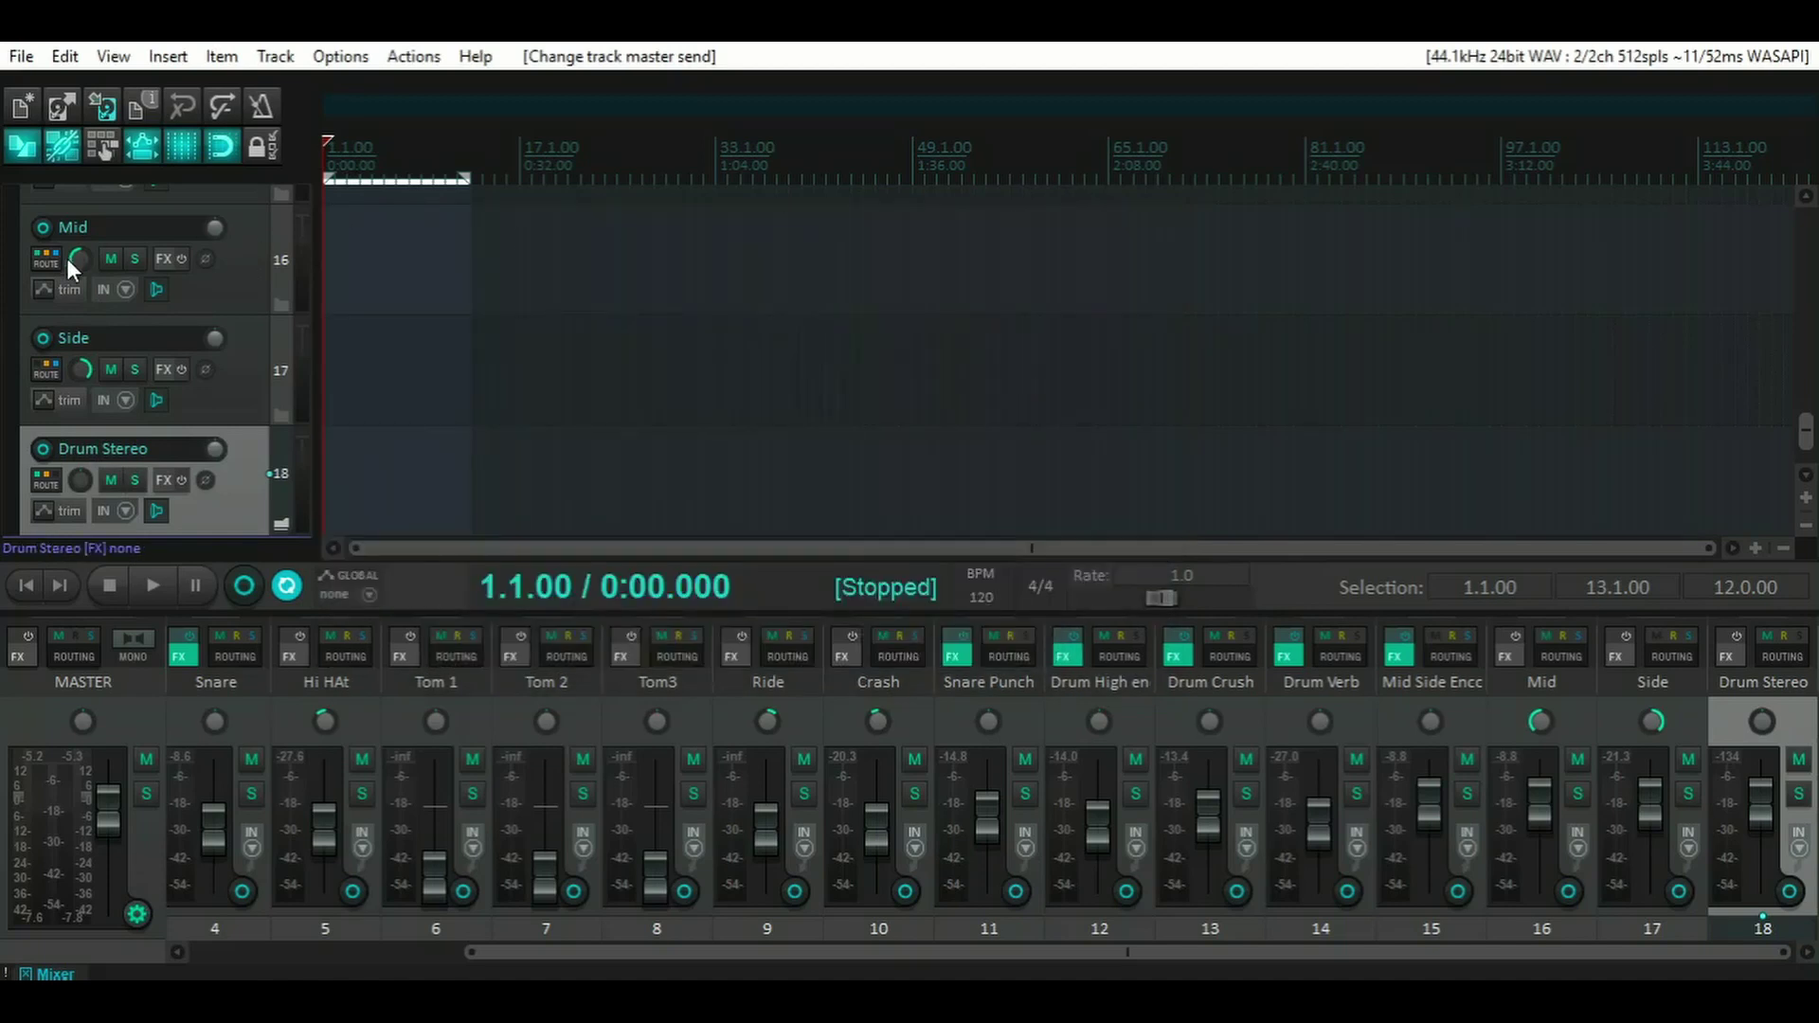
left_click(42, 259, "alt")
- Solo the Drum Stereo track and play it back twice from the start to hear the undecoded signal
left_click(136, 481)
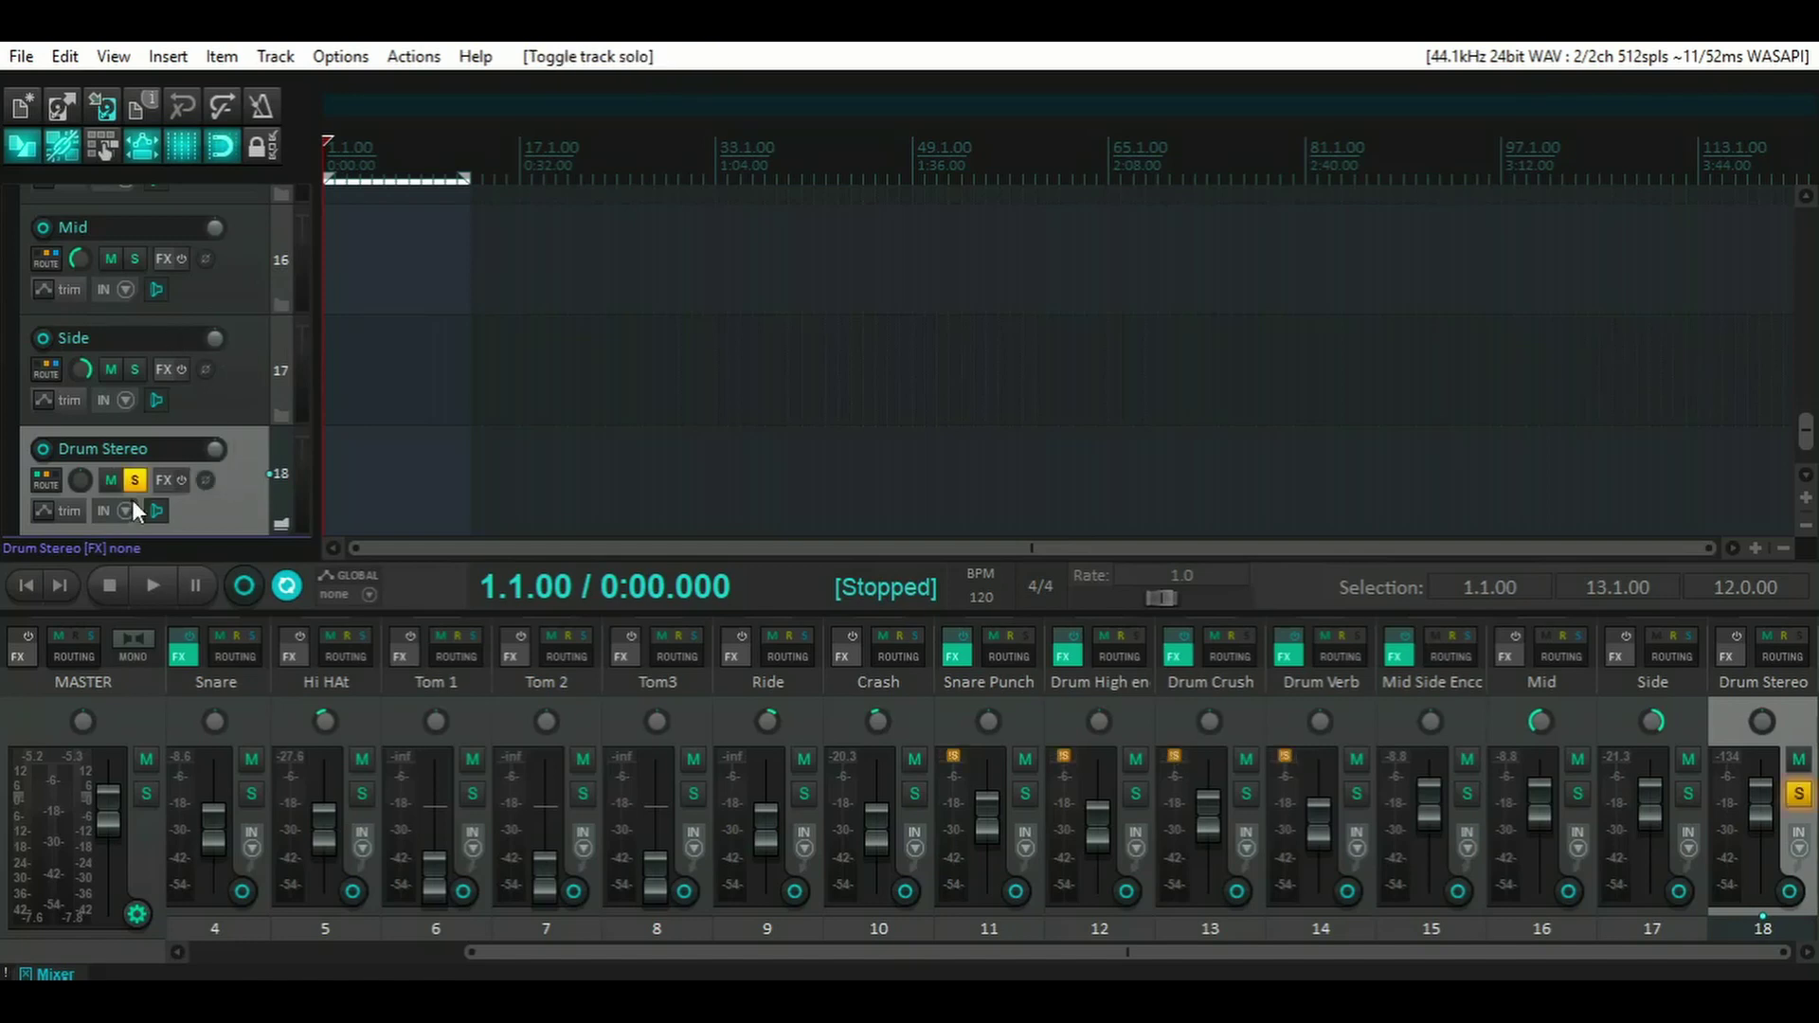
left_click(151, 585)
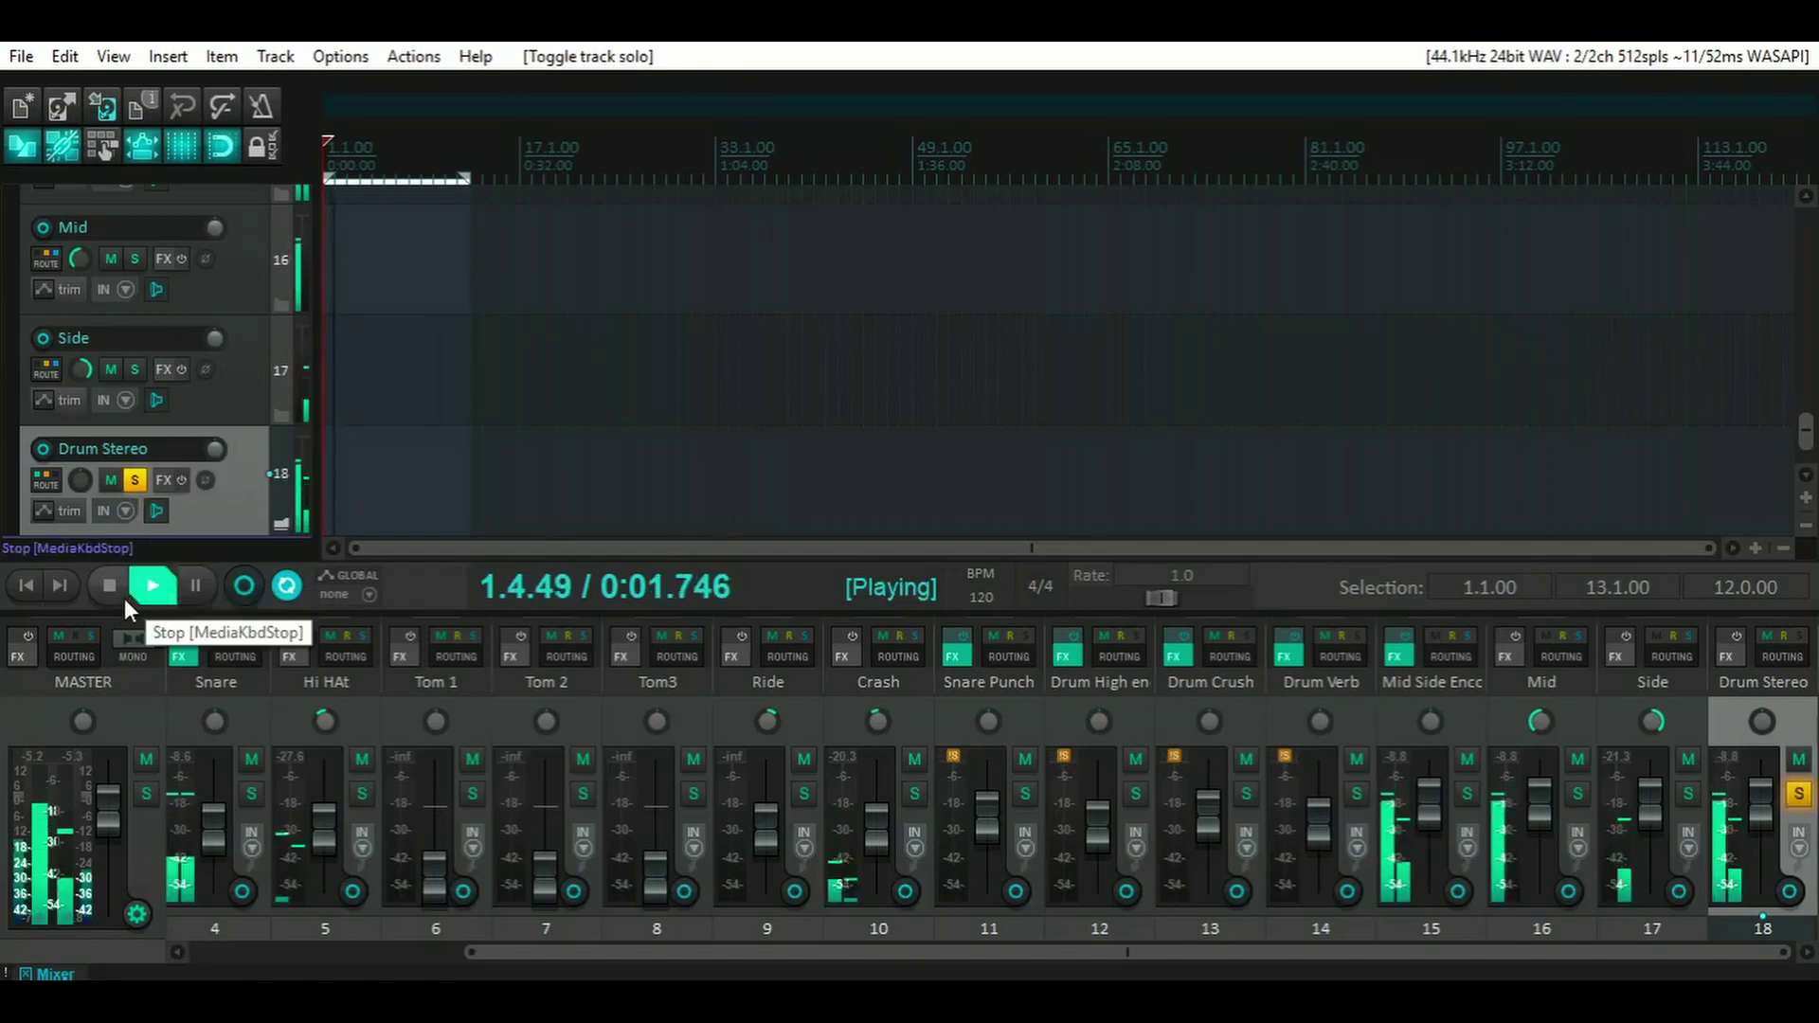
left_click(117, 597)
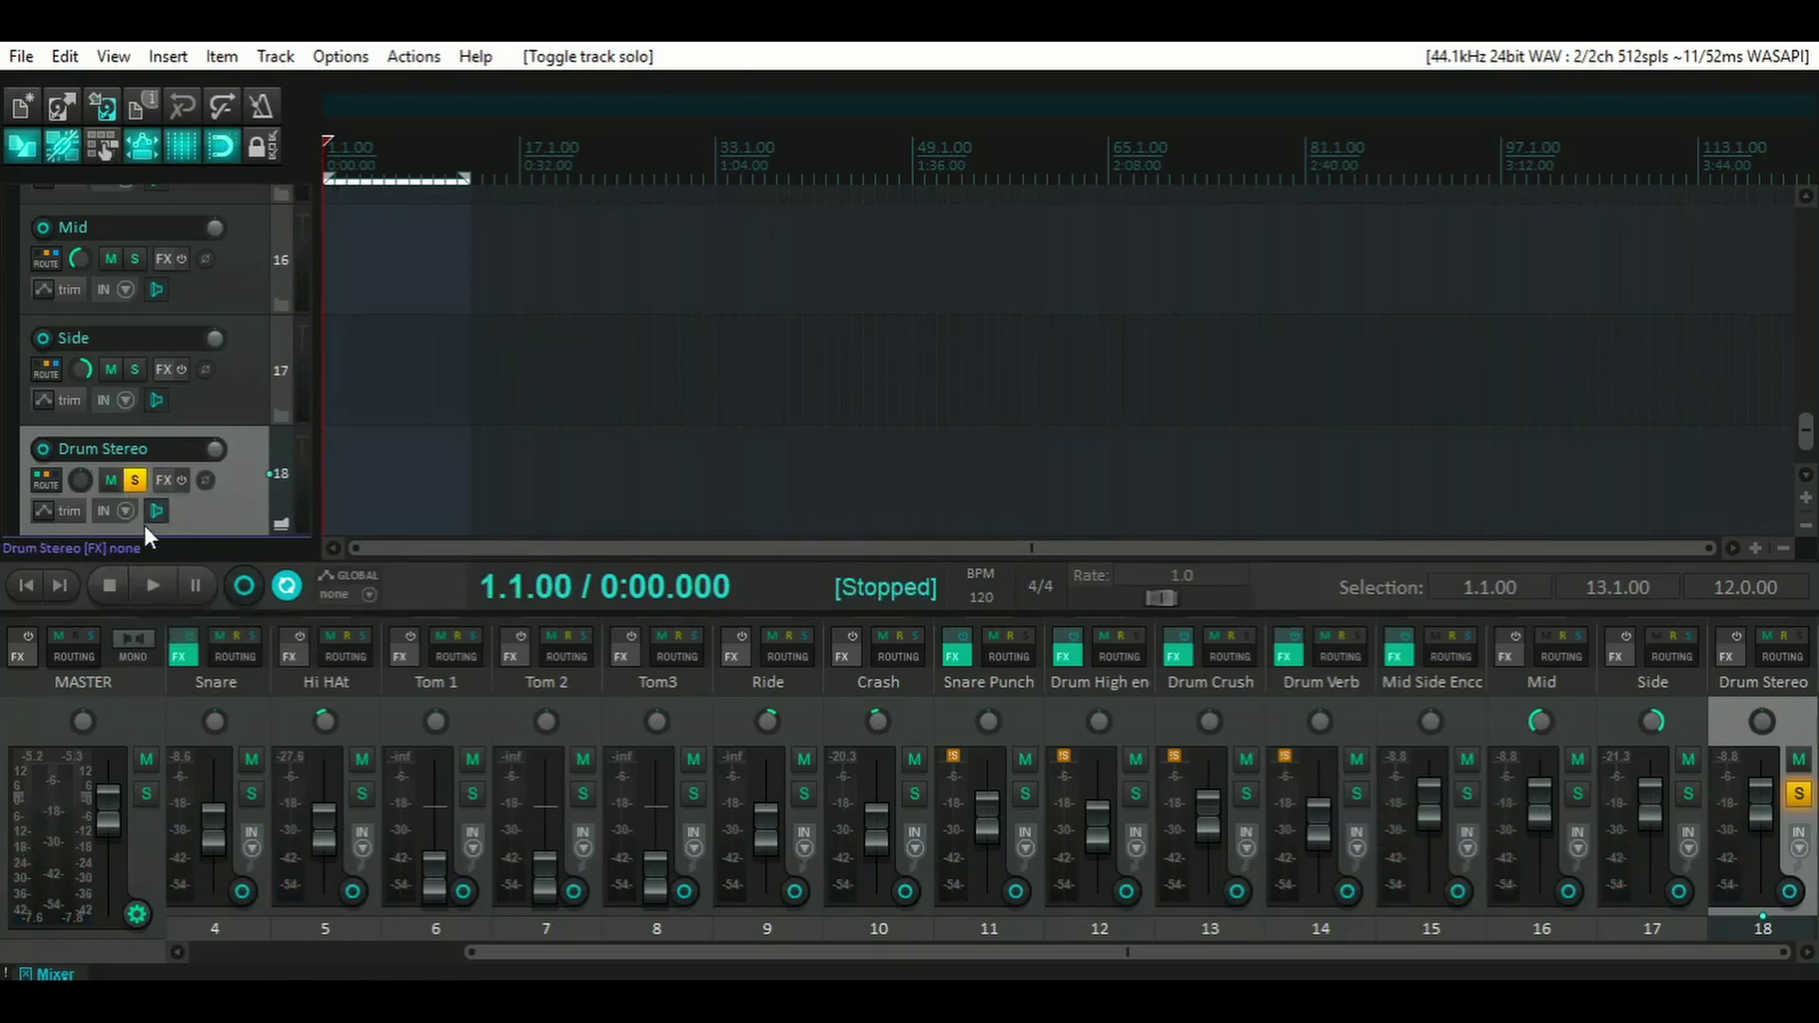
left_click(144, 588)
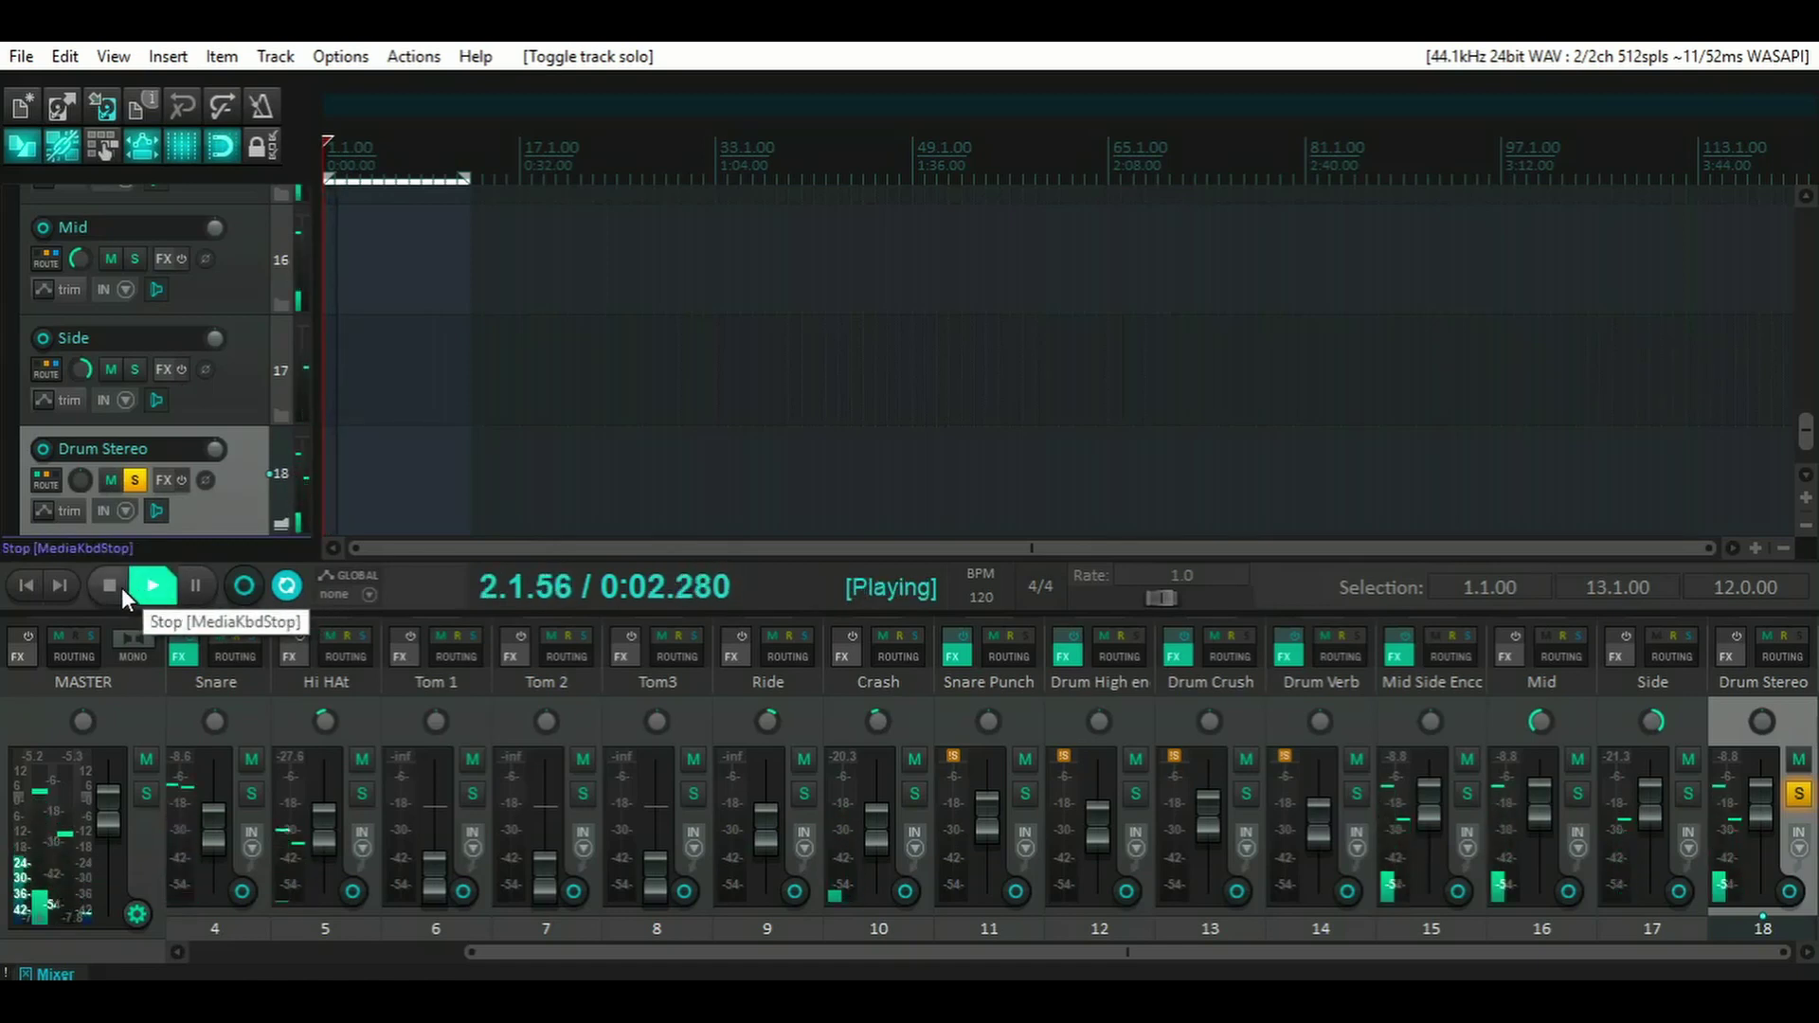
left_click(111, 586)
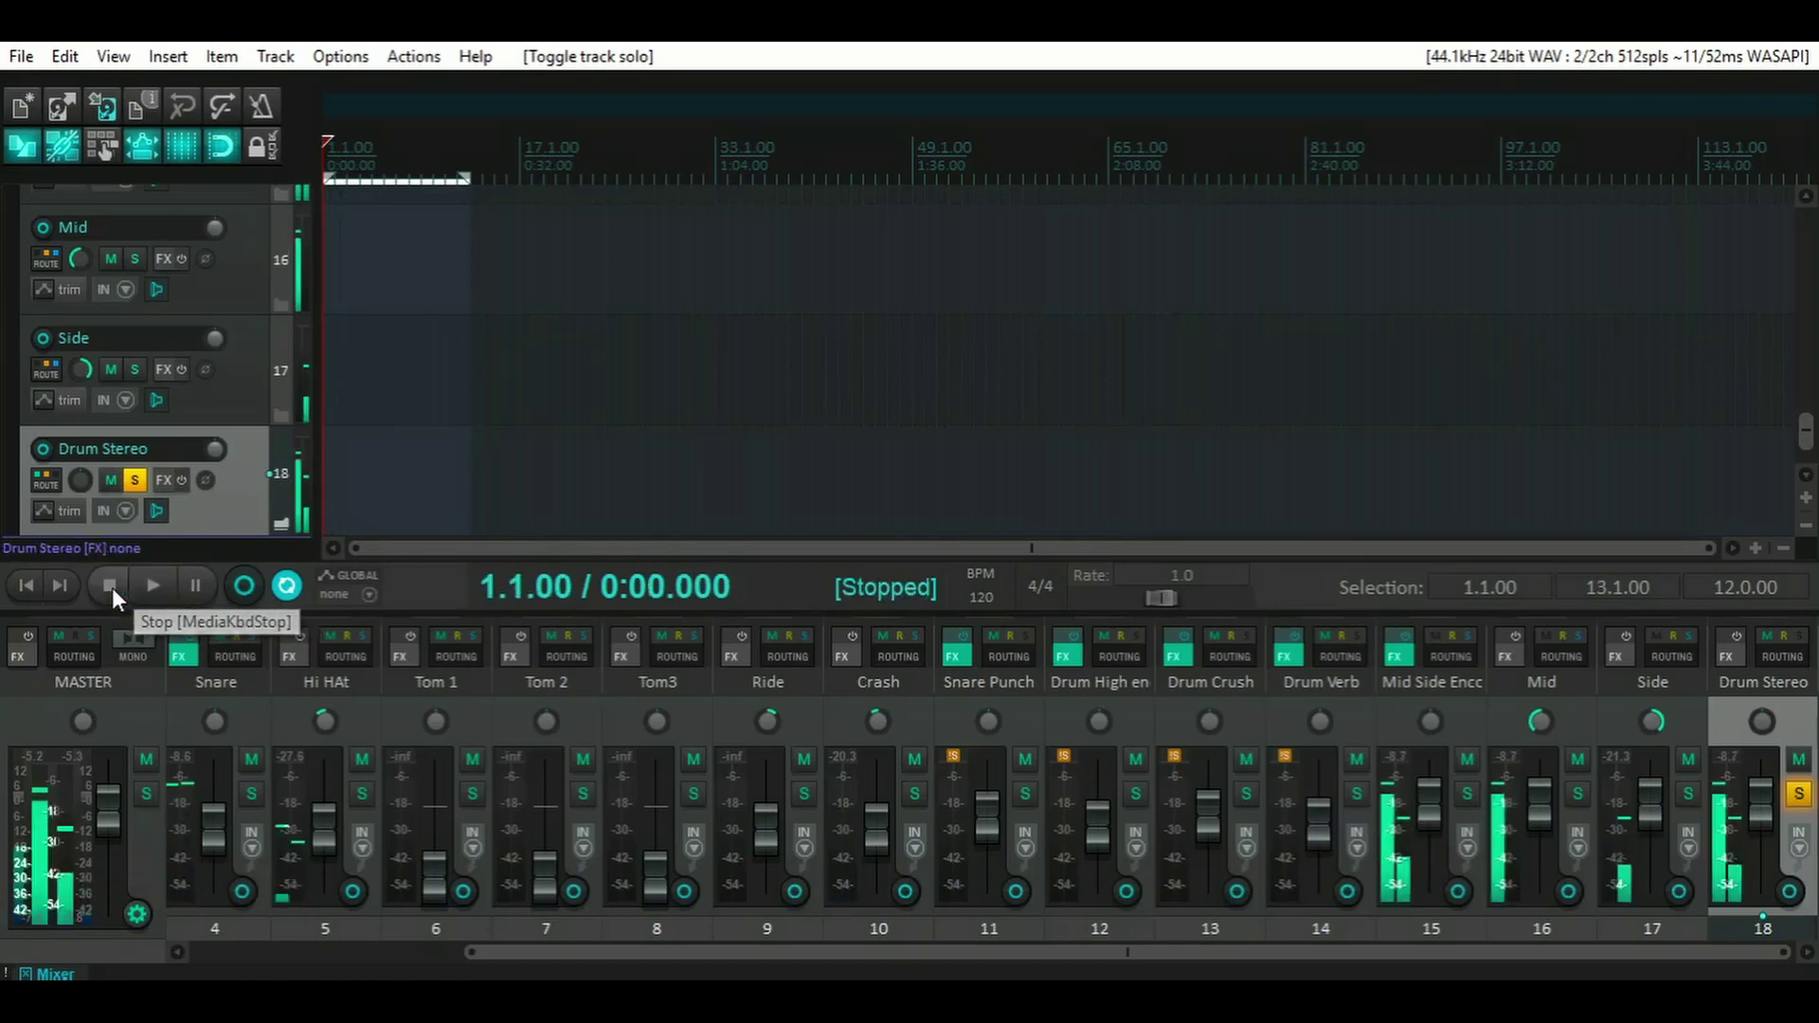
- Add the JS: Mid/Side Decoder effect to the Drum Stereo track and audition the decoded drums
left_click(164, 483)
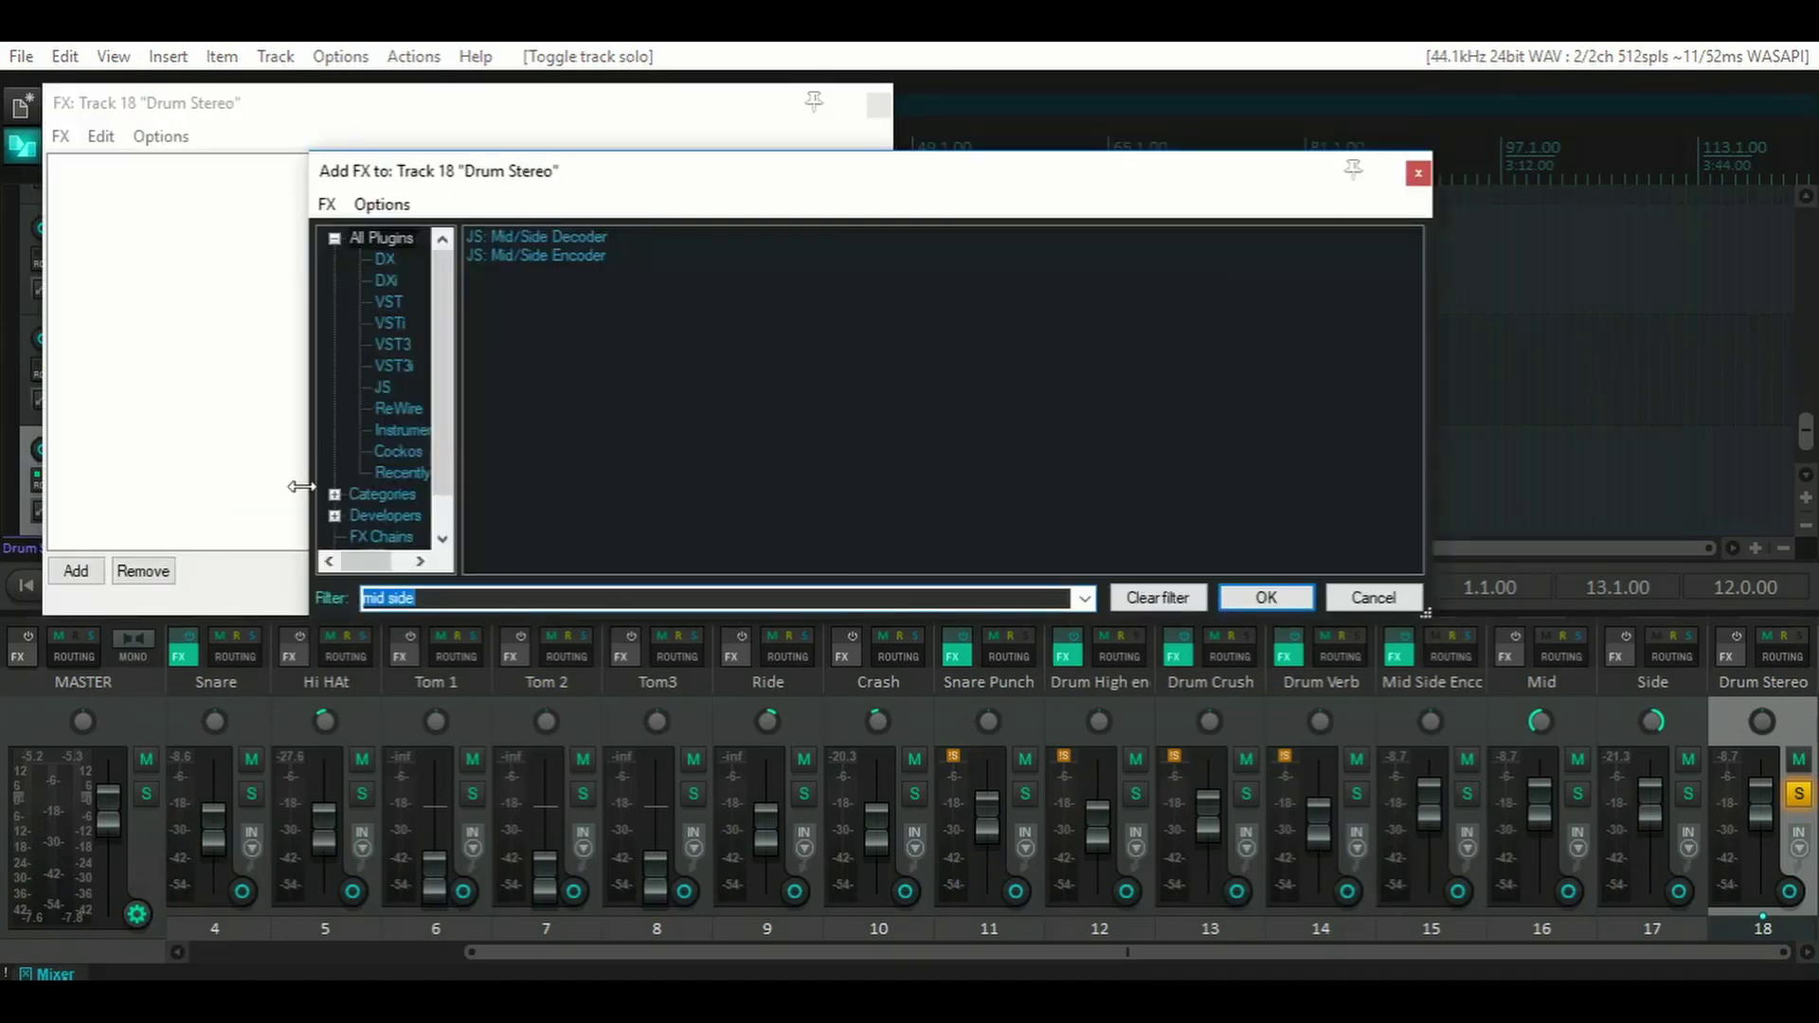
left_click(559, 236)
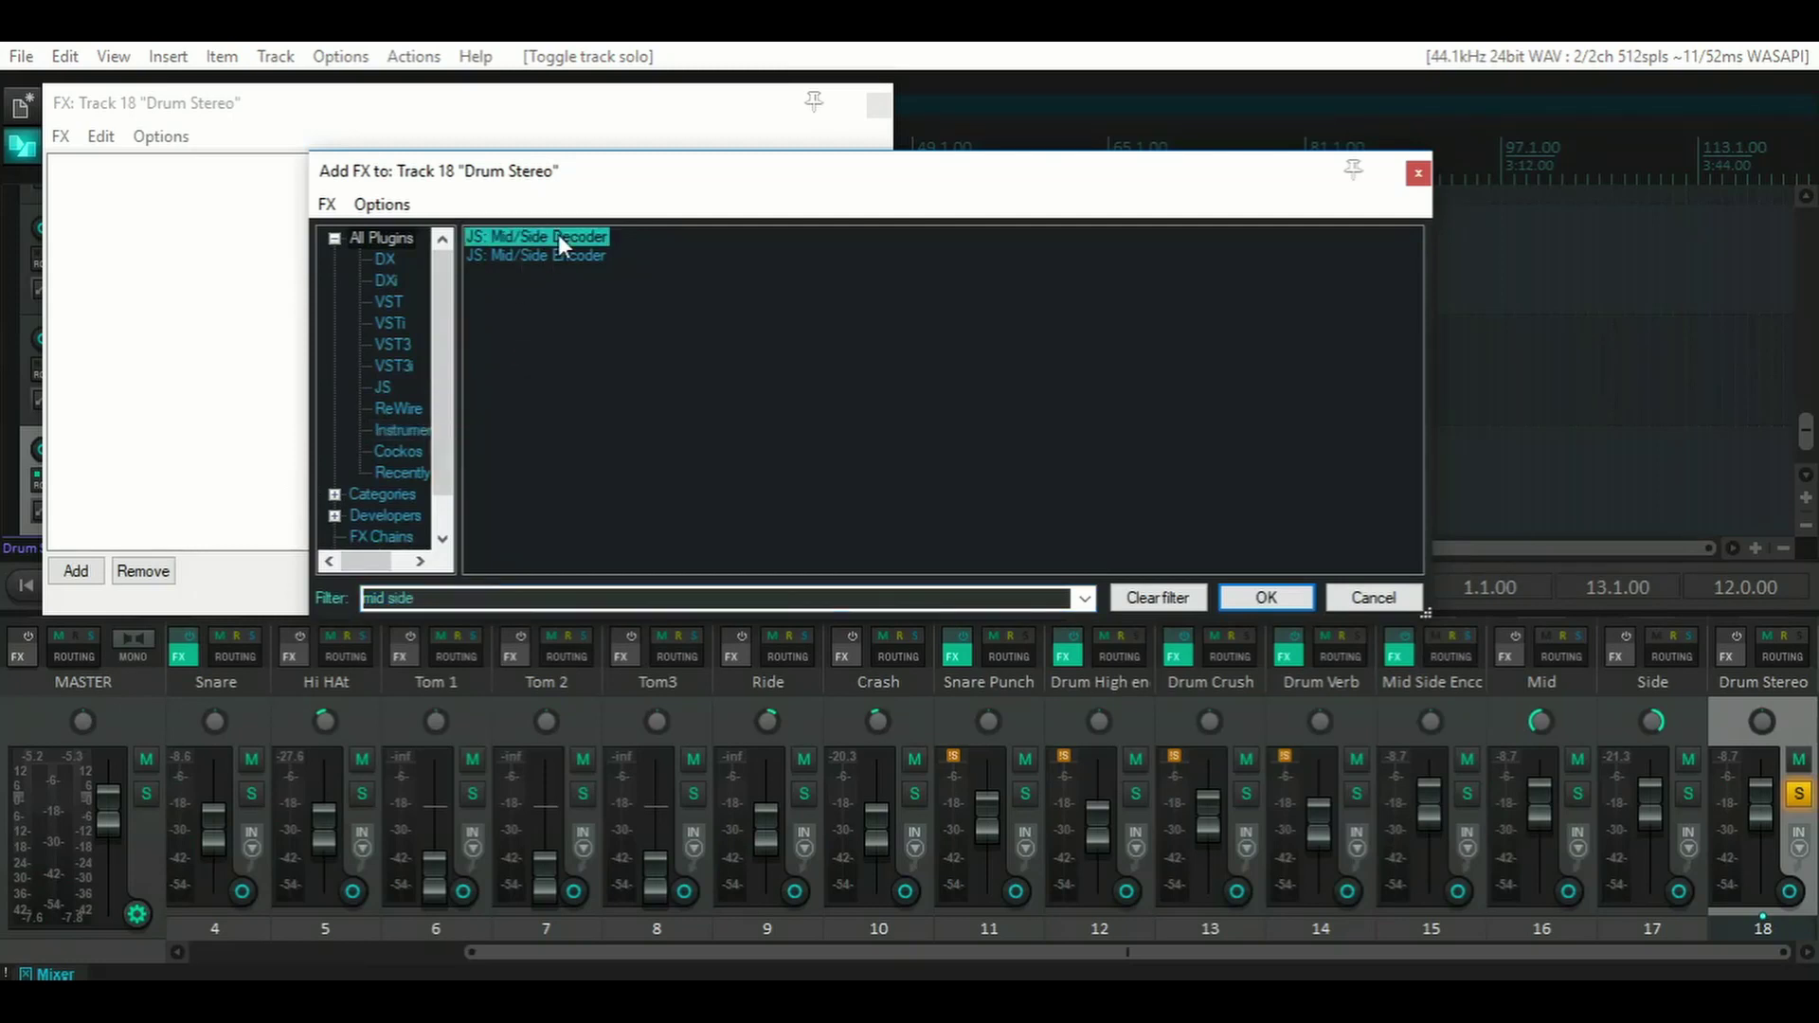
double_click(559, 236)
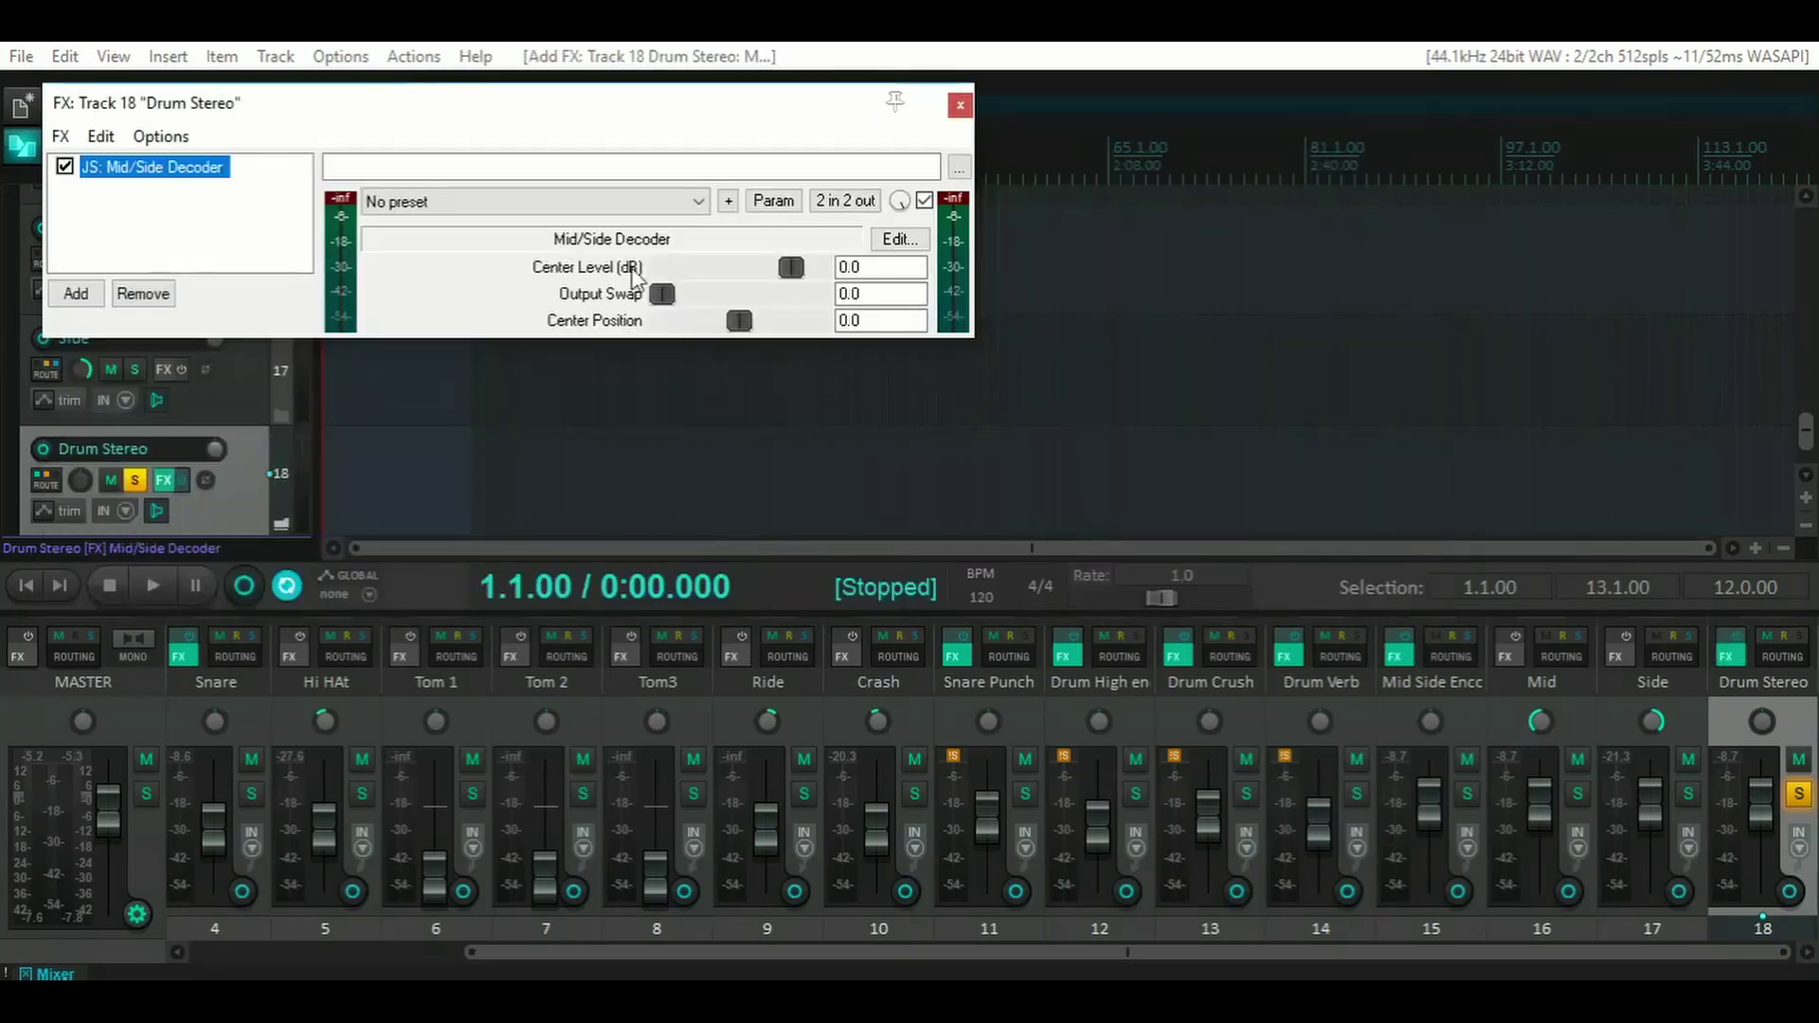
left_click_drag(594, 104, 761, 140)
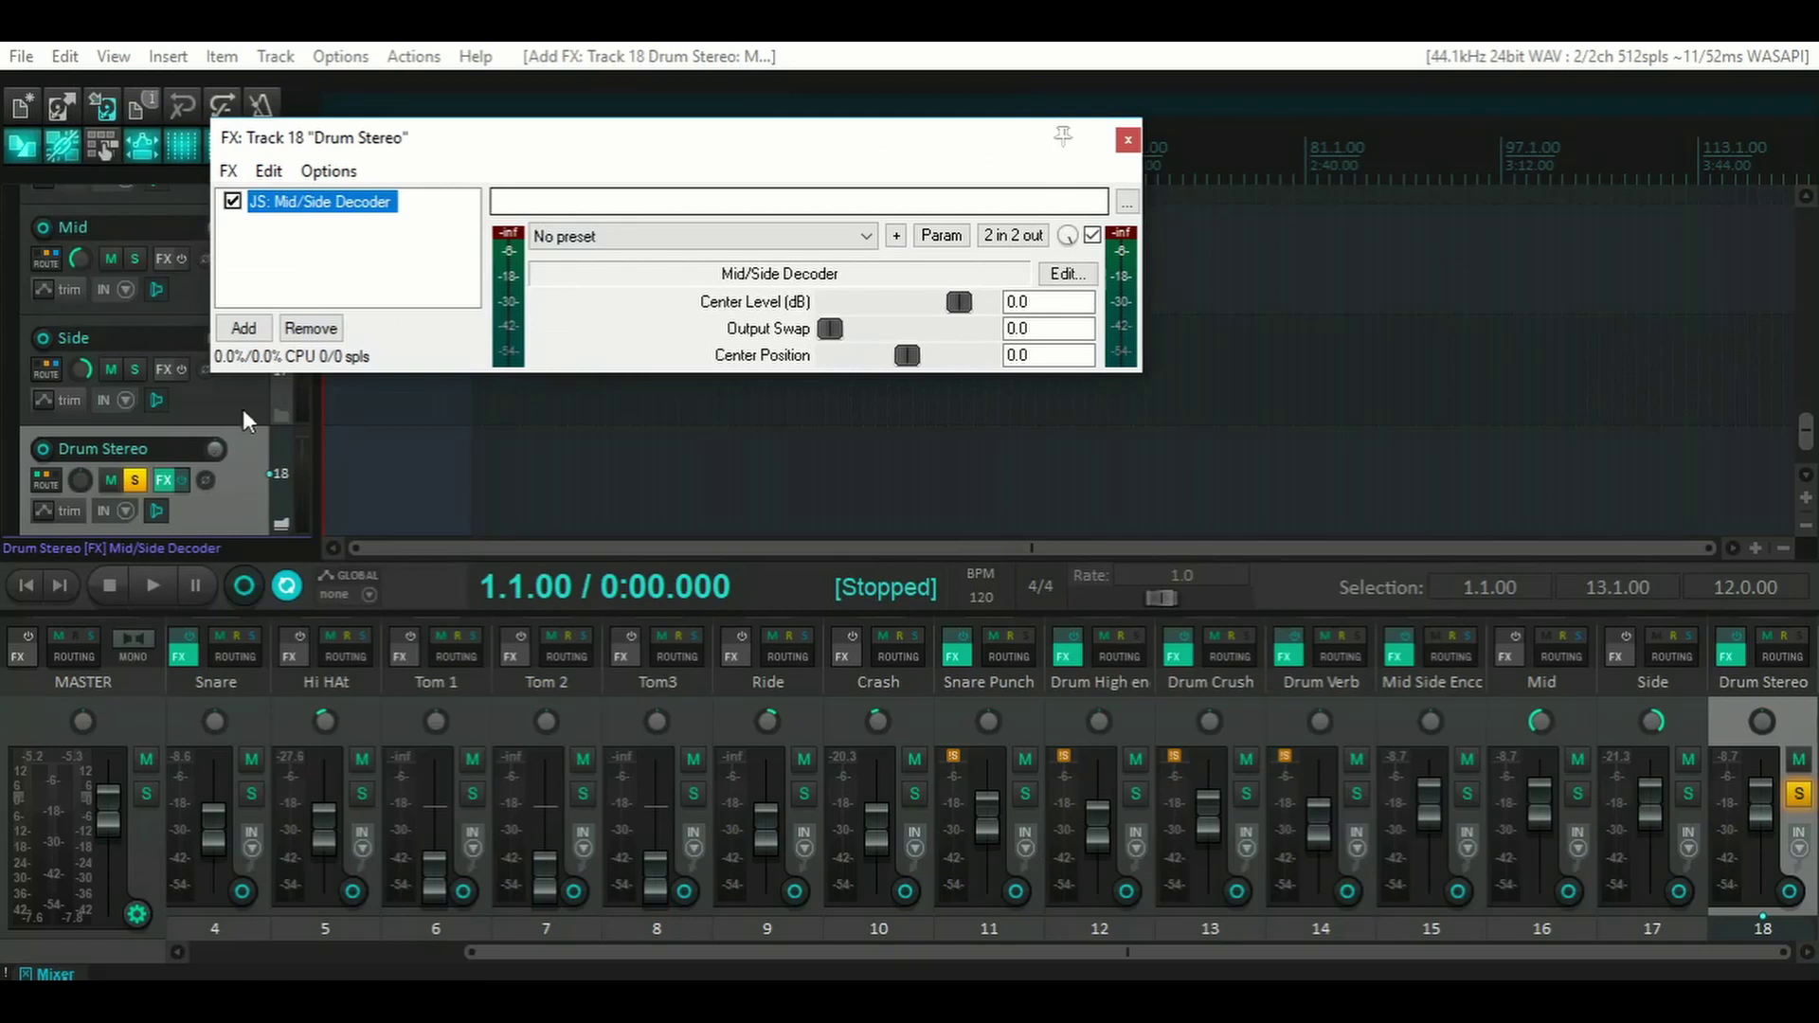
left_click(147, 589)
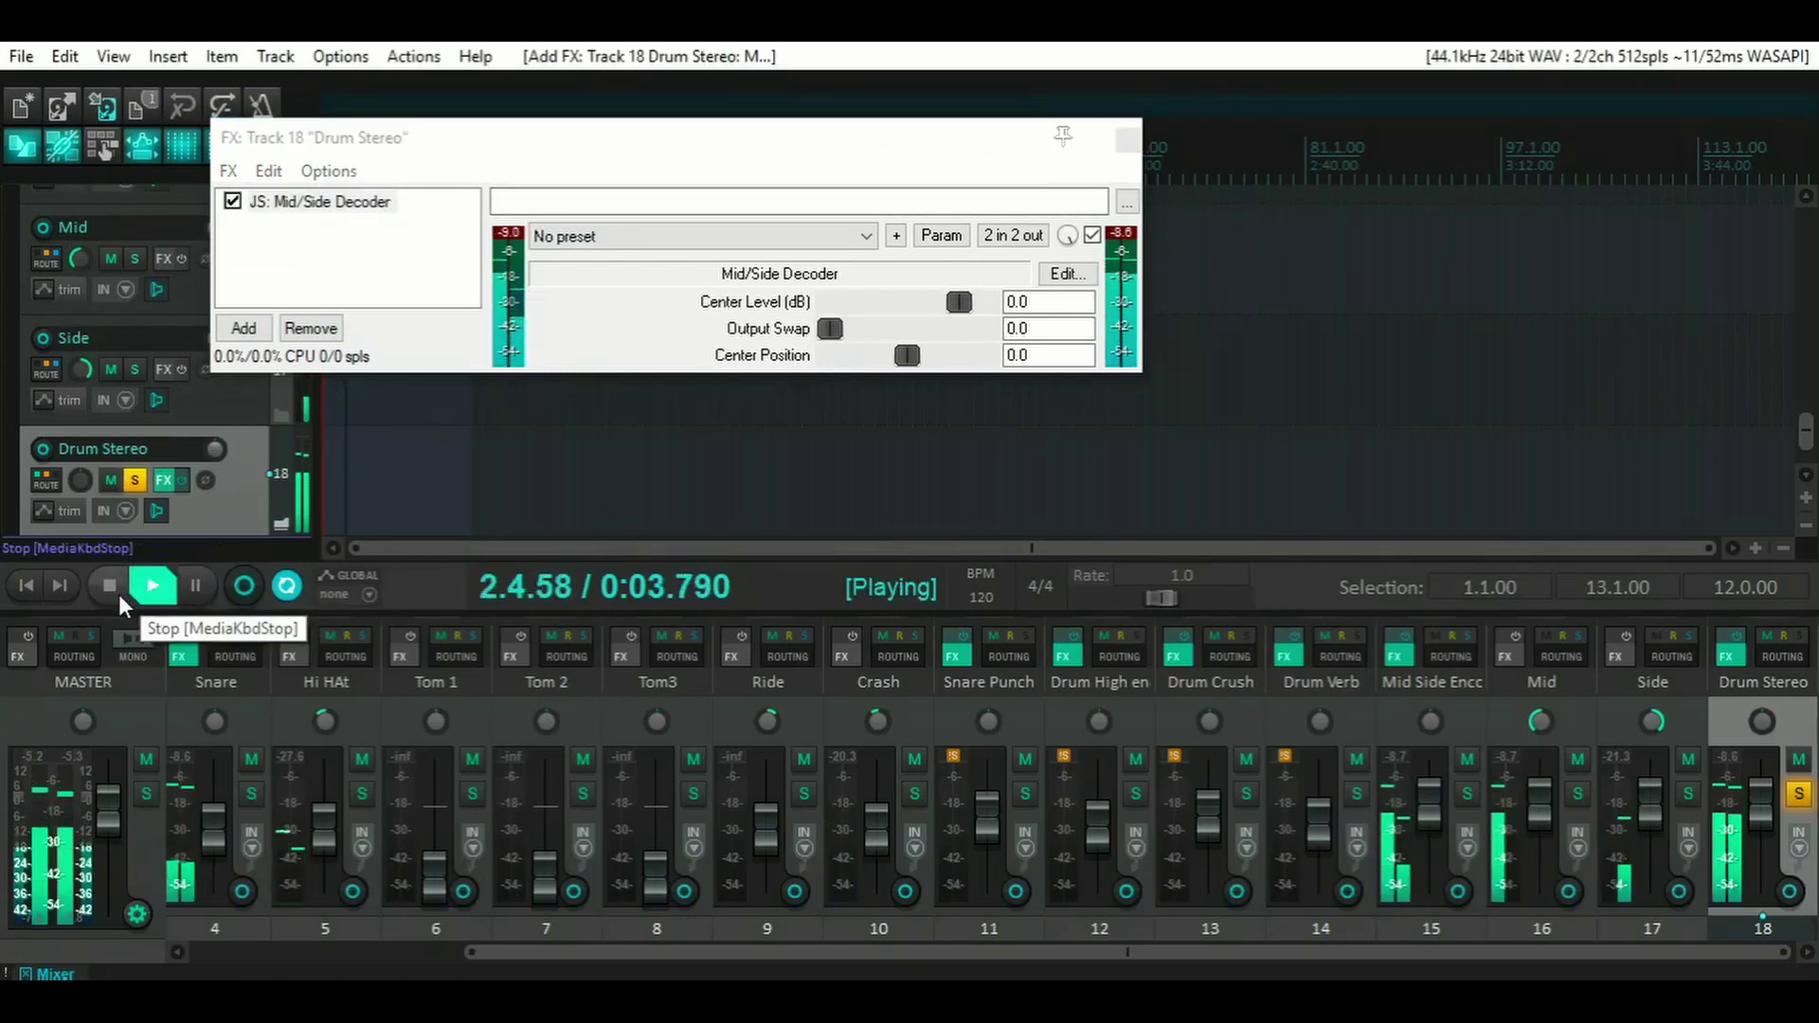
left_click(117, 594)
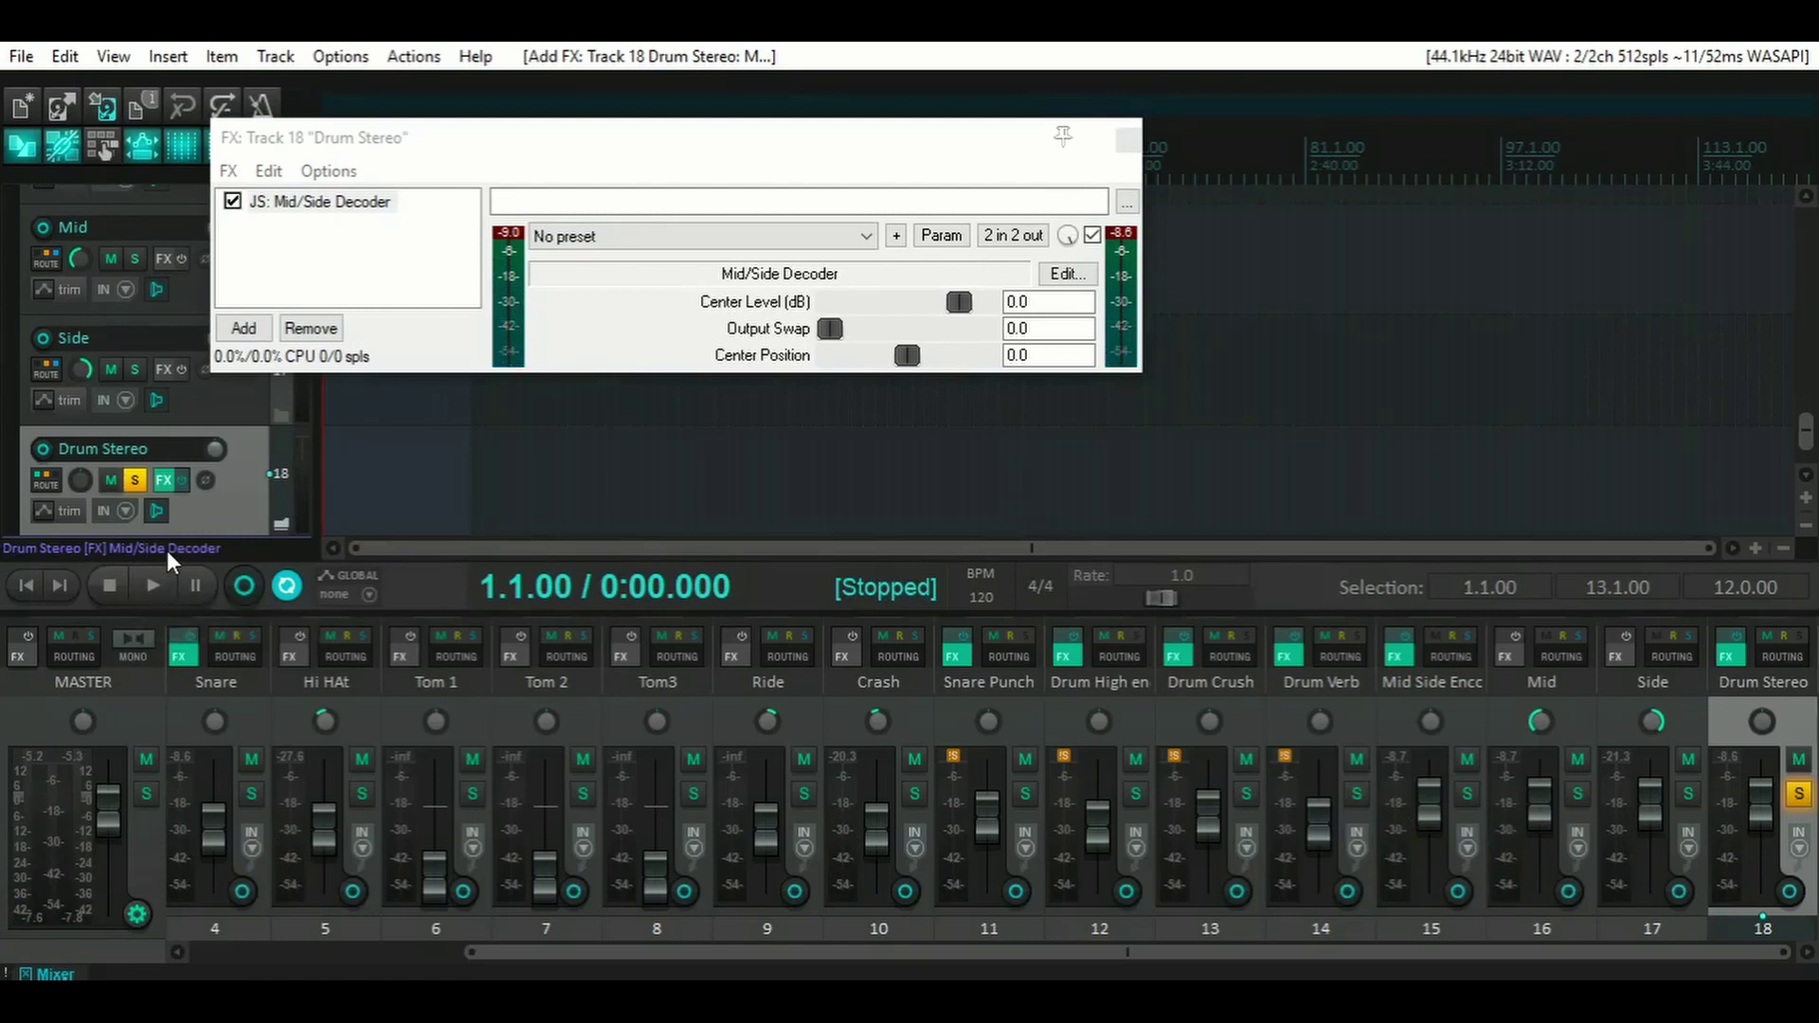
- Audition the decoder's Center Level during playback by lowering it to -114.0 dB and returning it to 0.0, clearing the master clip indicator
left_click_drag(663, 142, 651, 209)
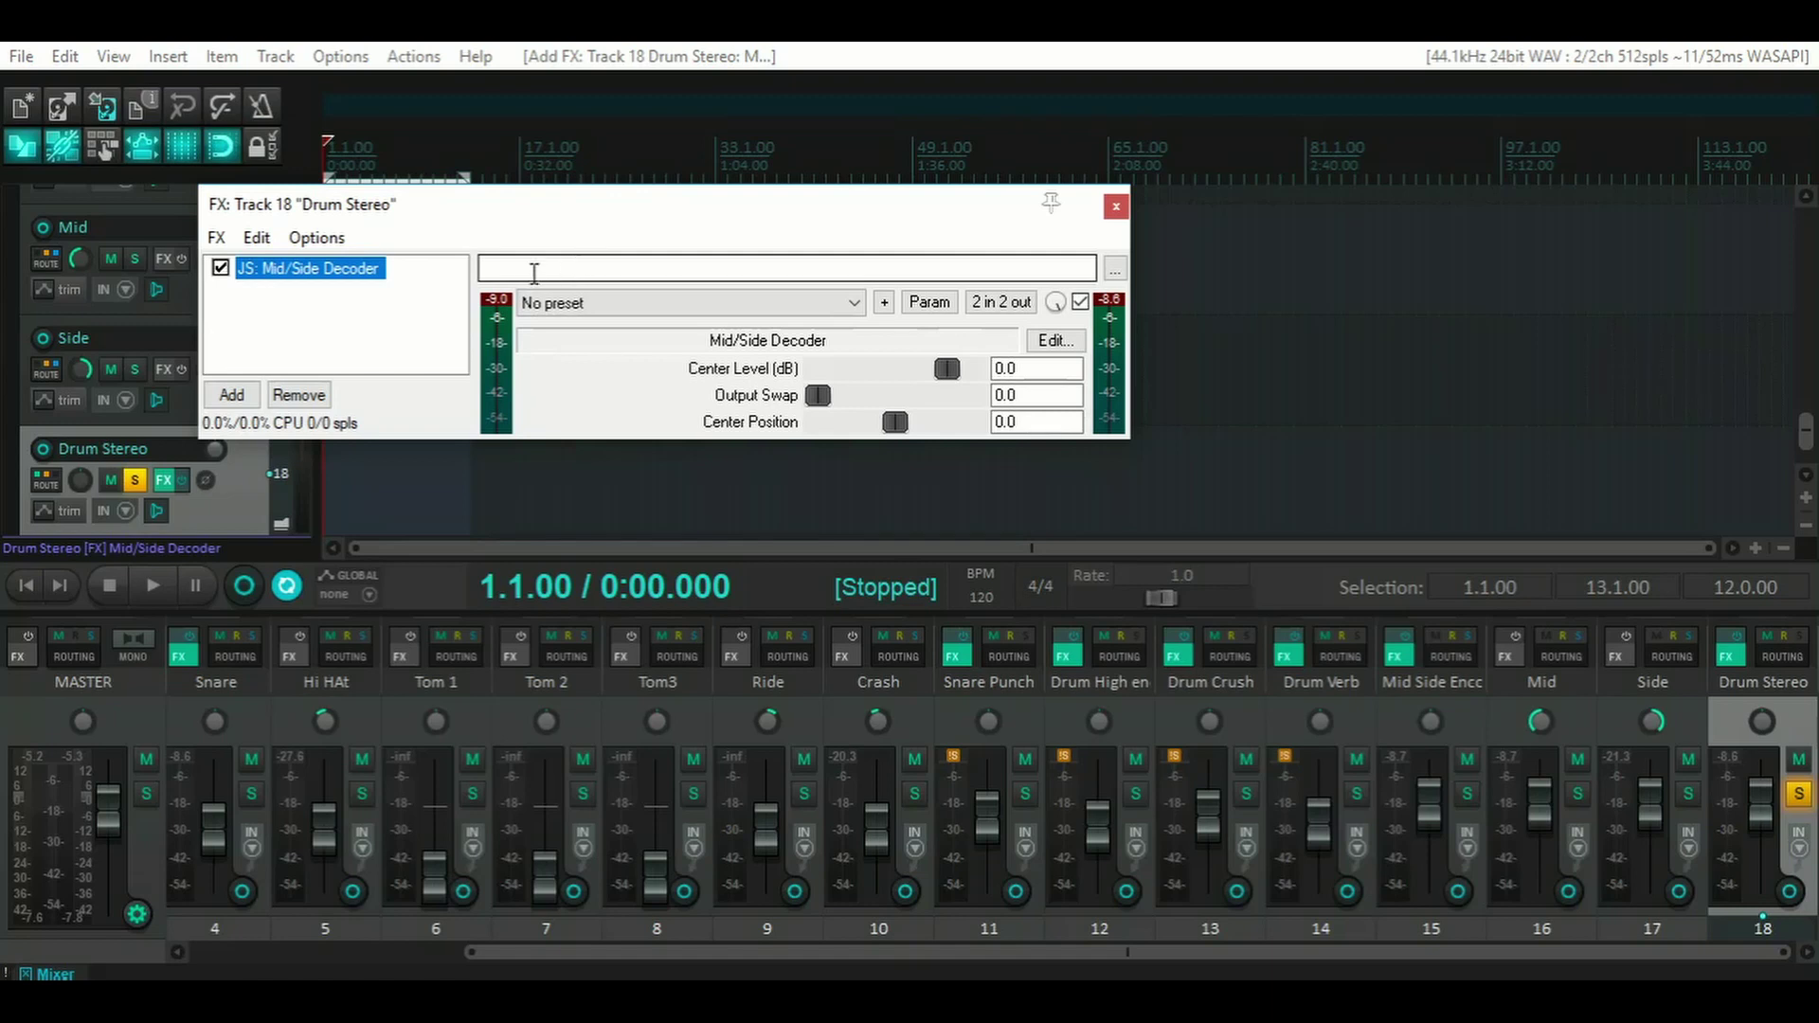
left_click_drag(692, 209, 820, 236)
scroll(94, 356, "down", 1)
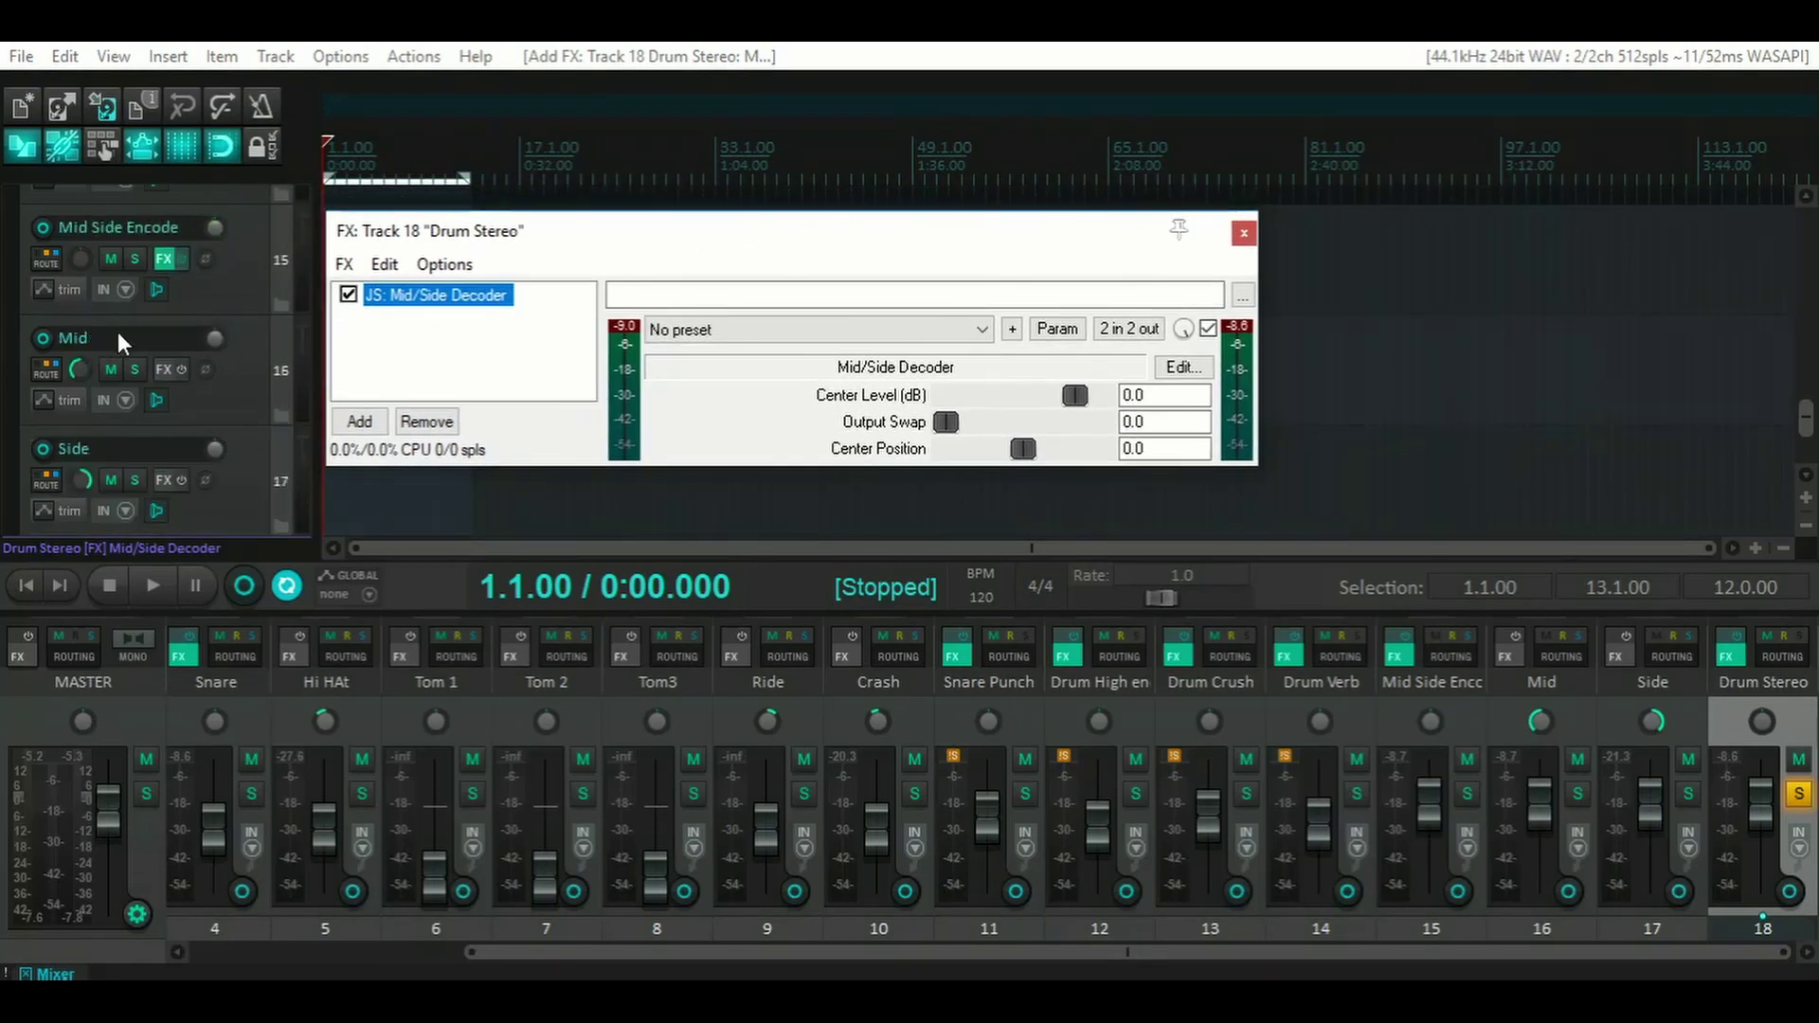
scroll(180, 349, "up", 1)
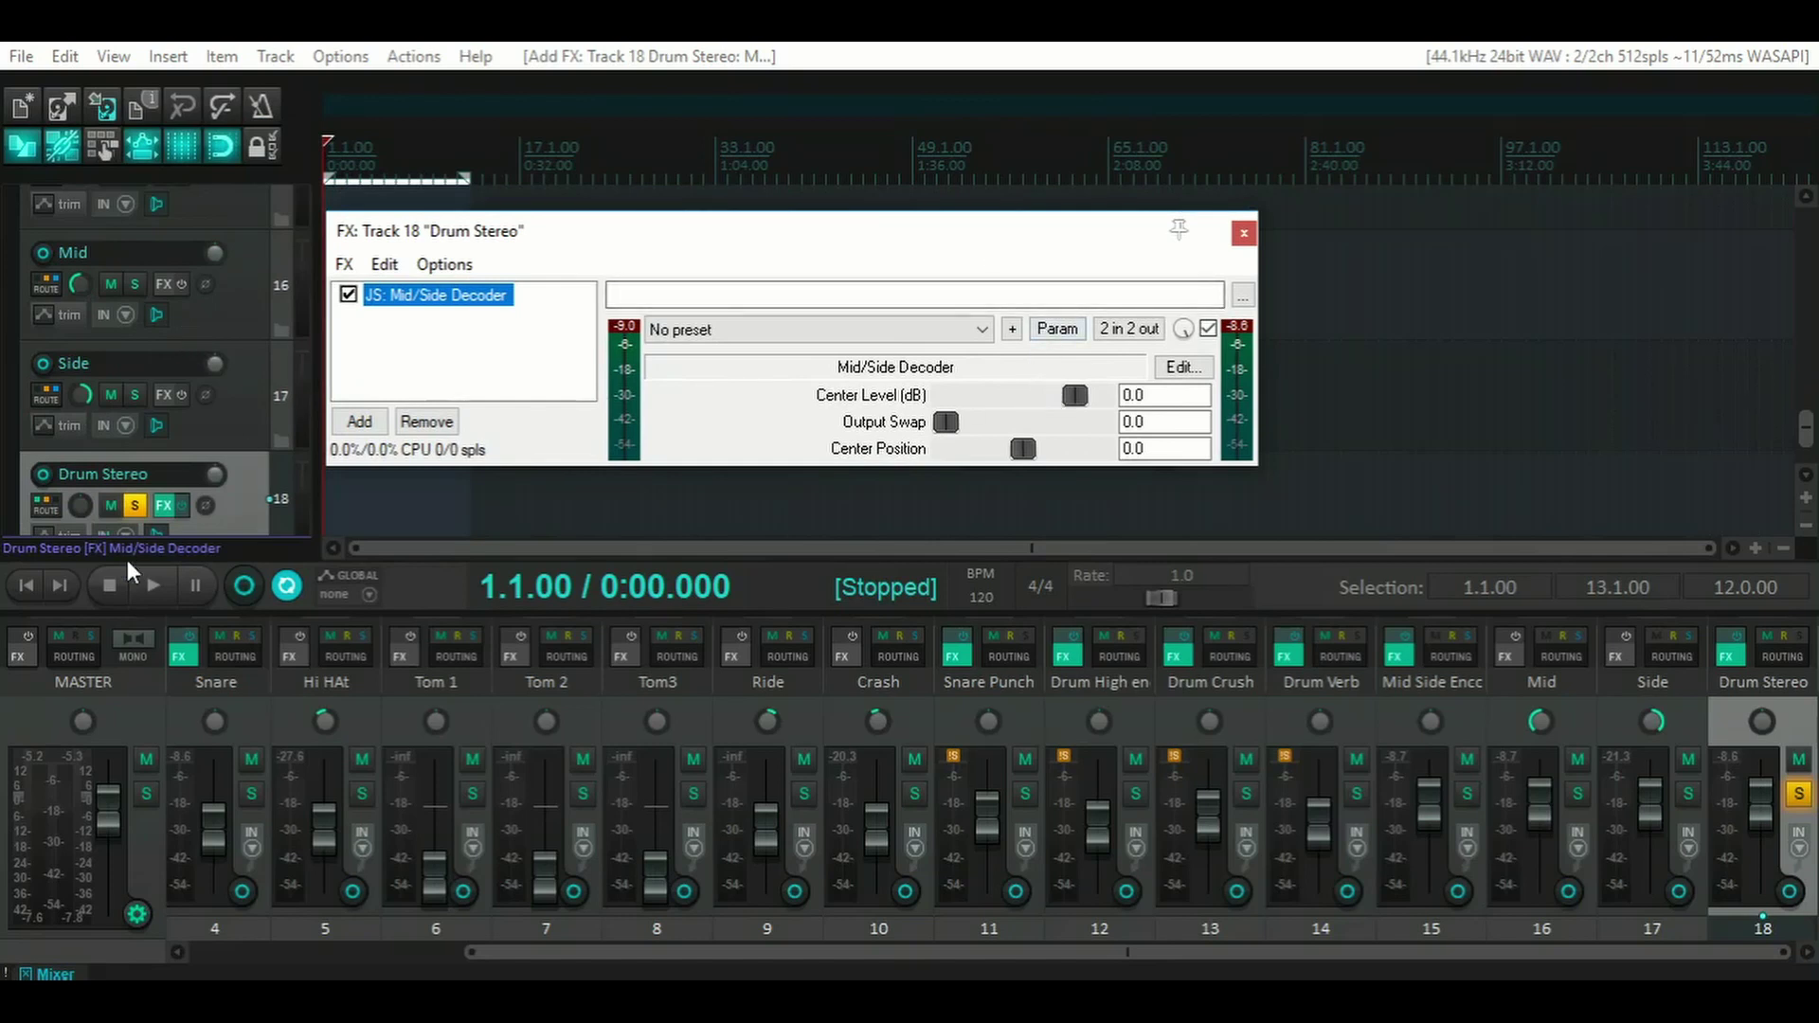
left_click(152, 586)
left_click_drag(1075, 395, 960, 416)
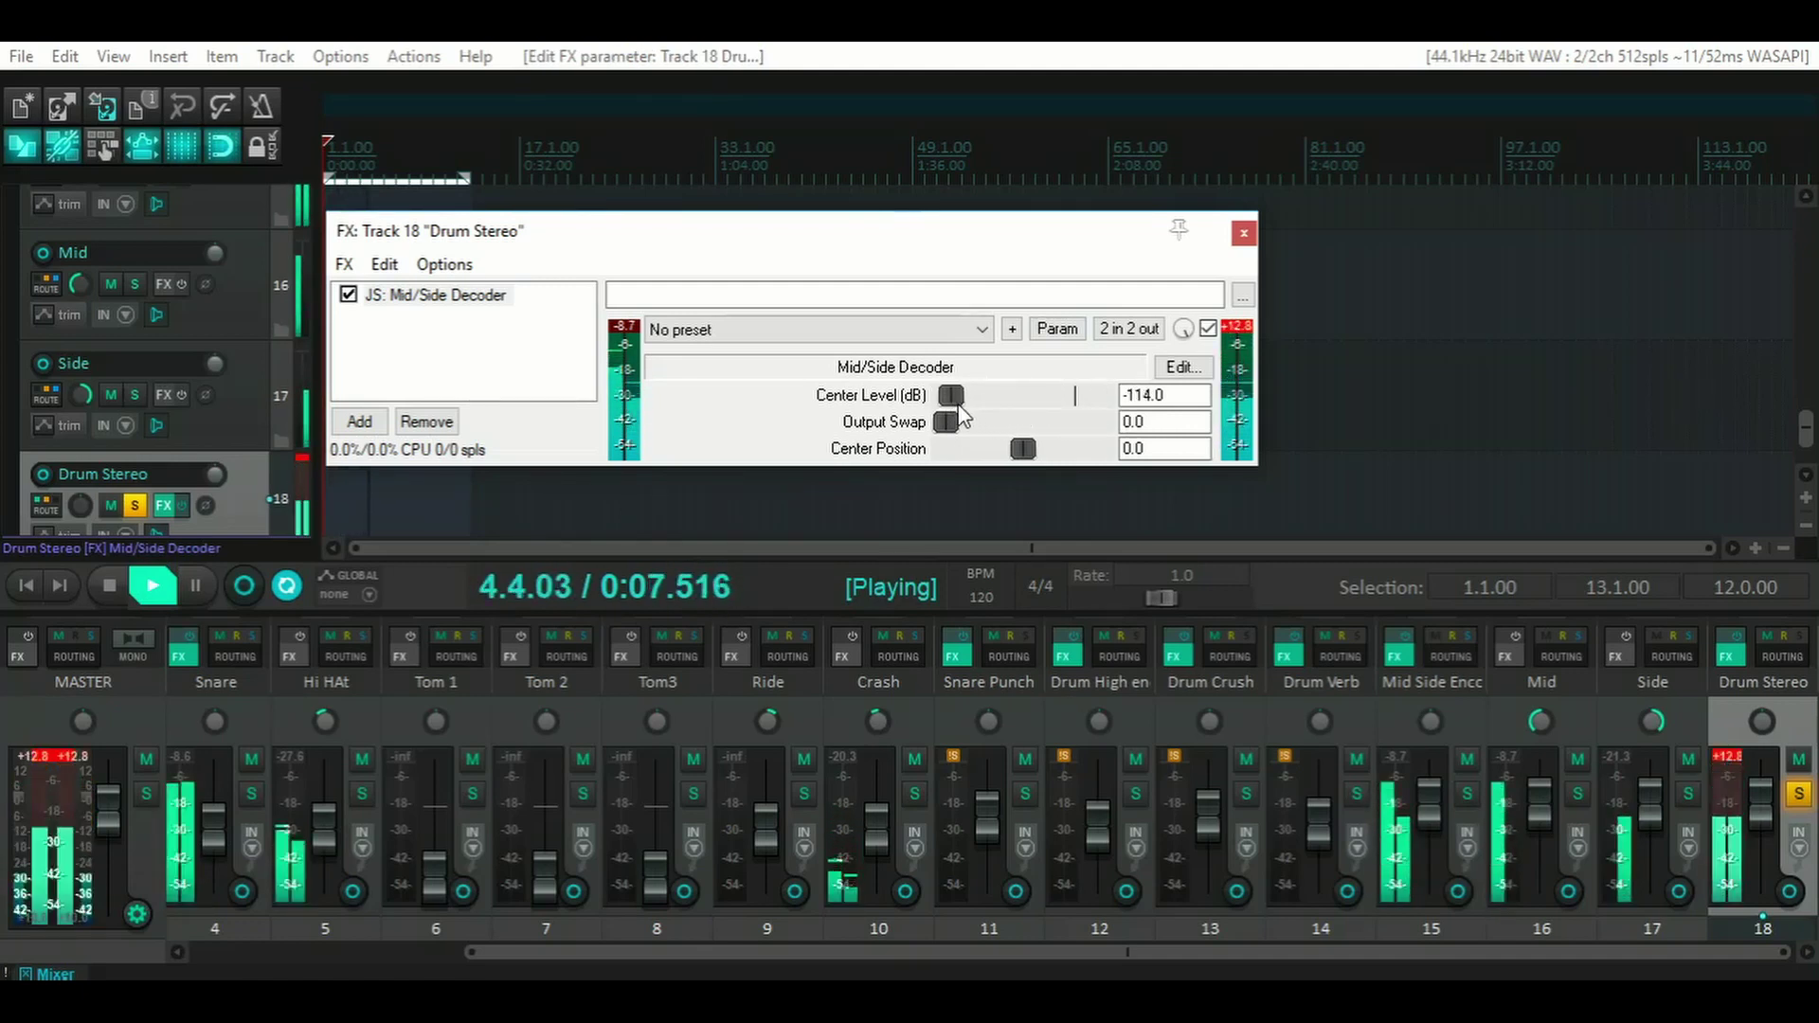
left_click(51, 750)
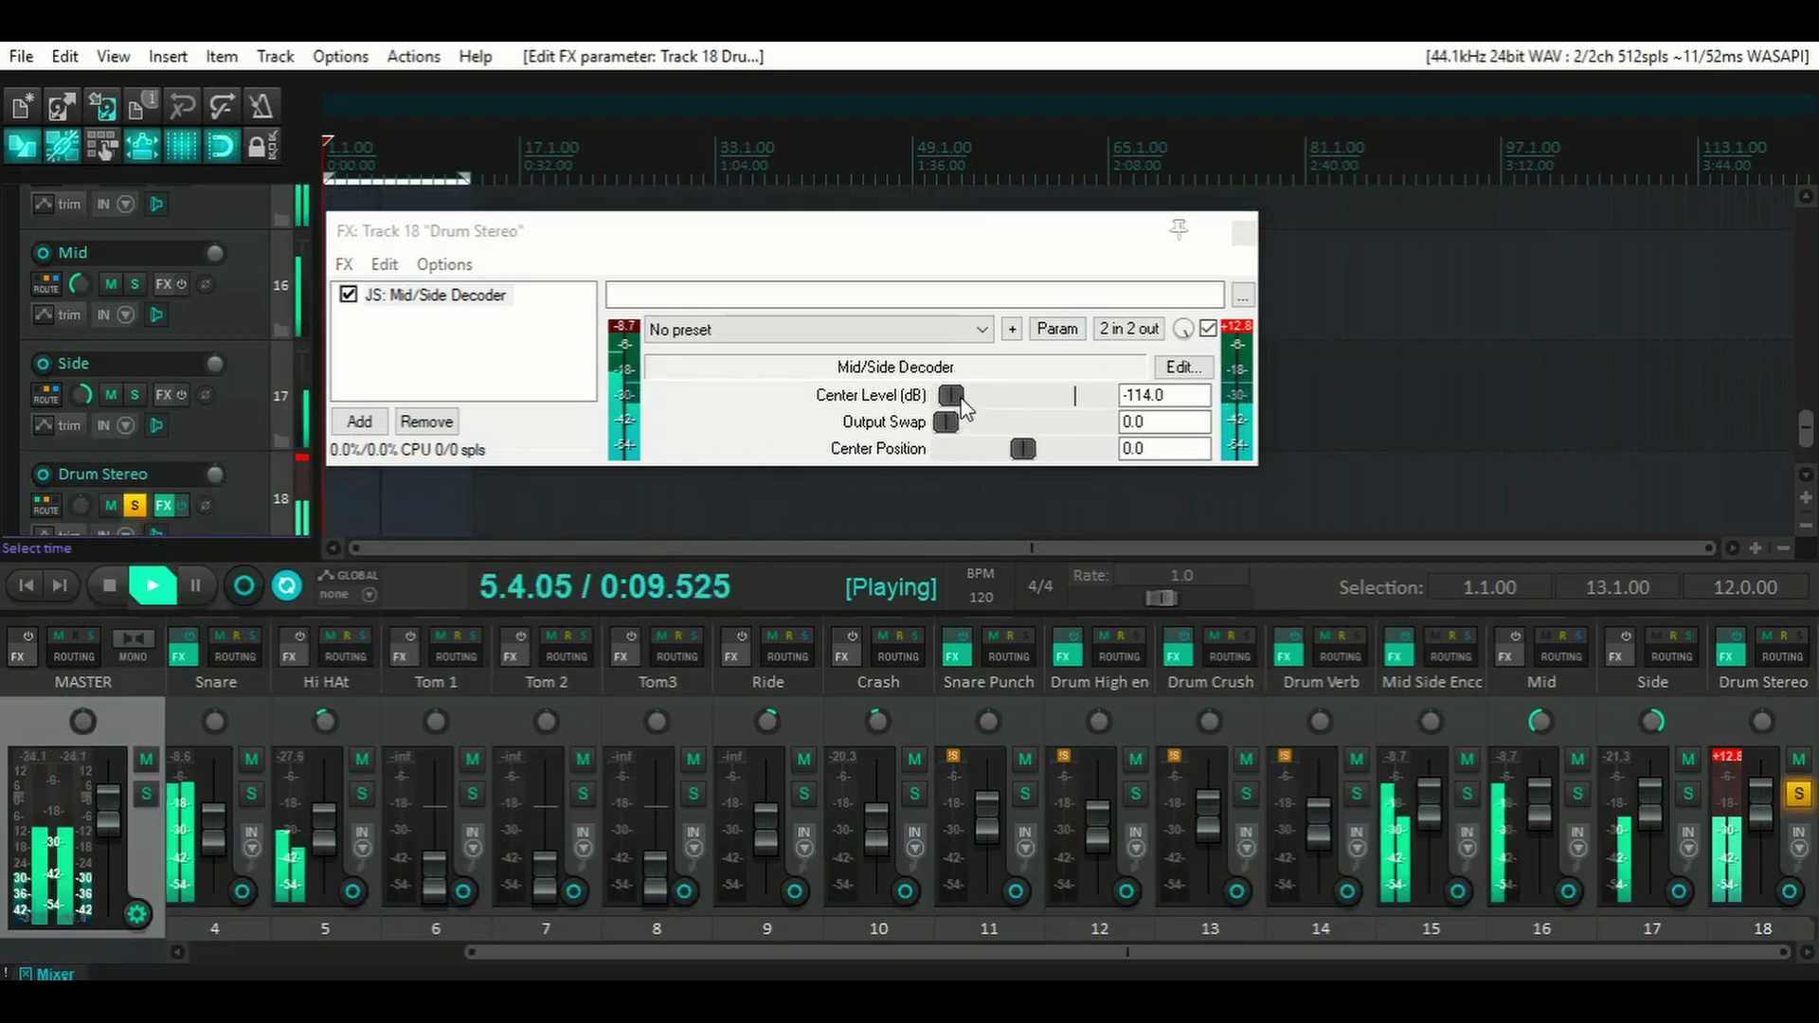
left_click_drag(964, 402, 1042, 458)
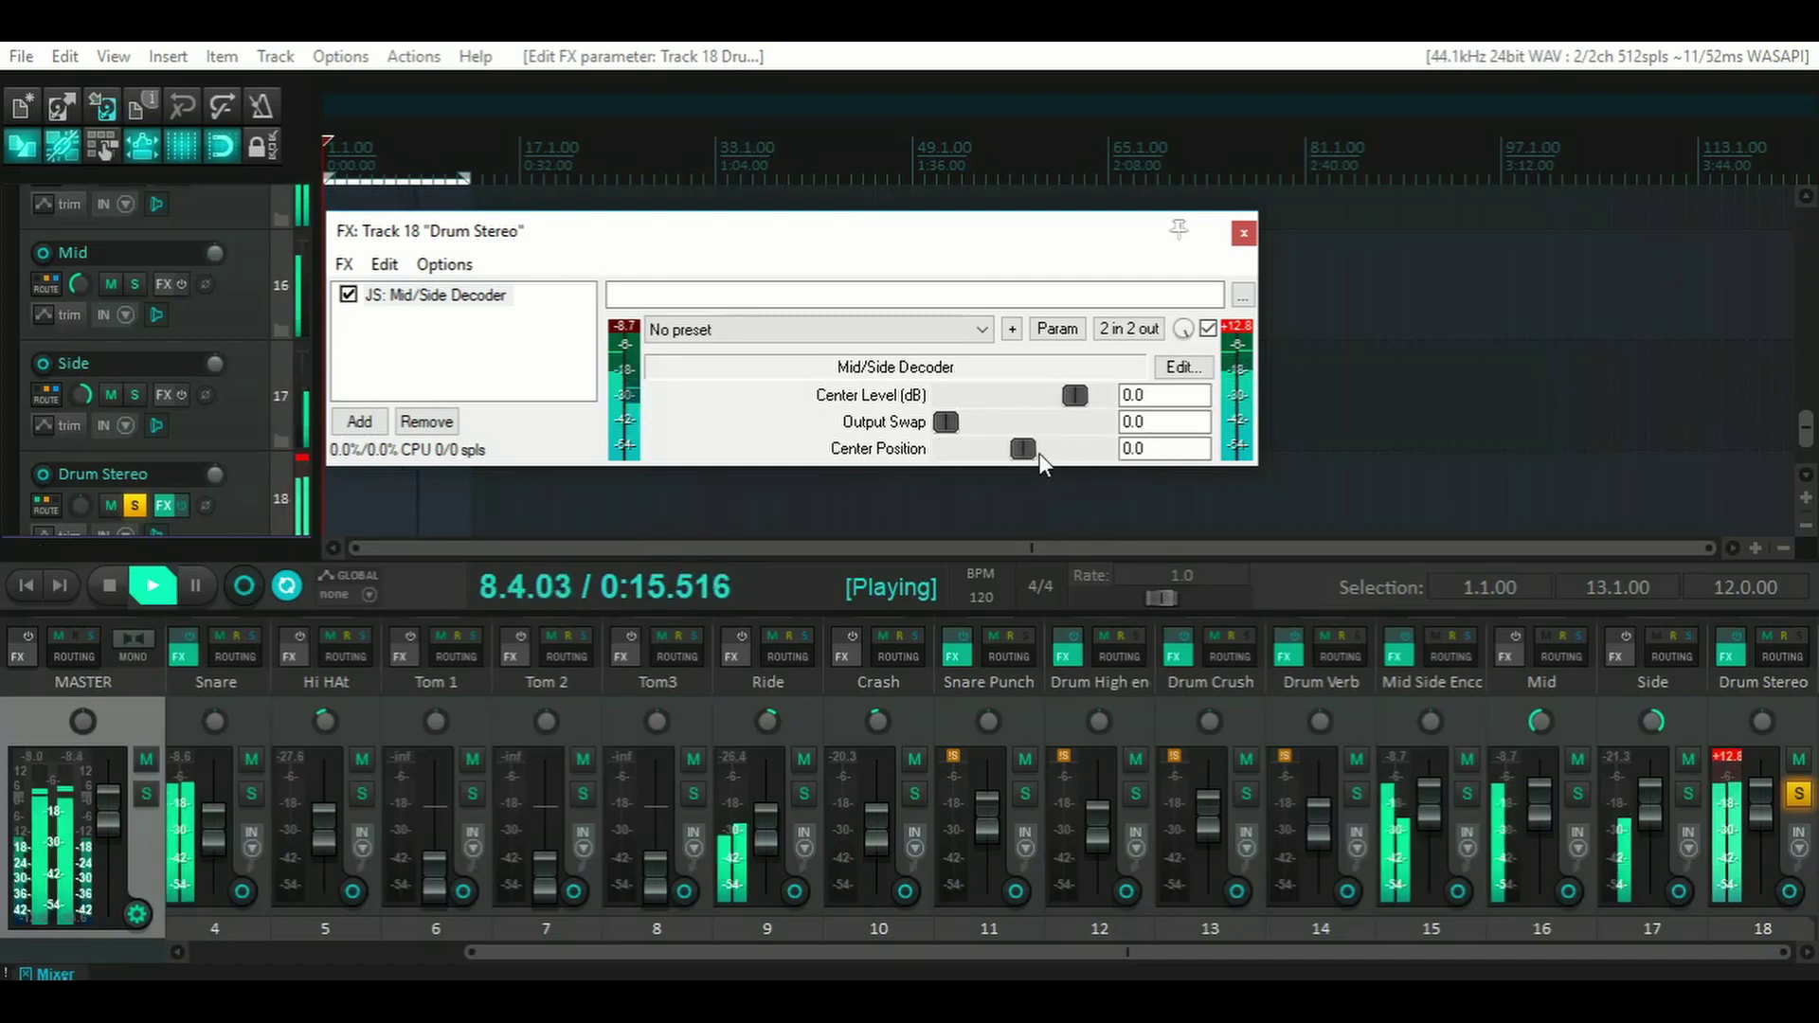
key("space")
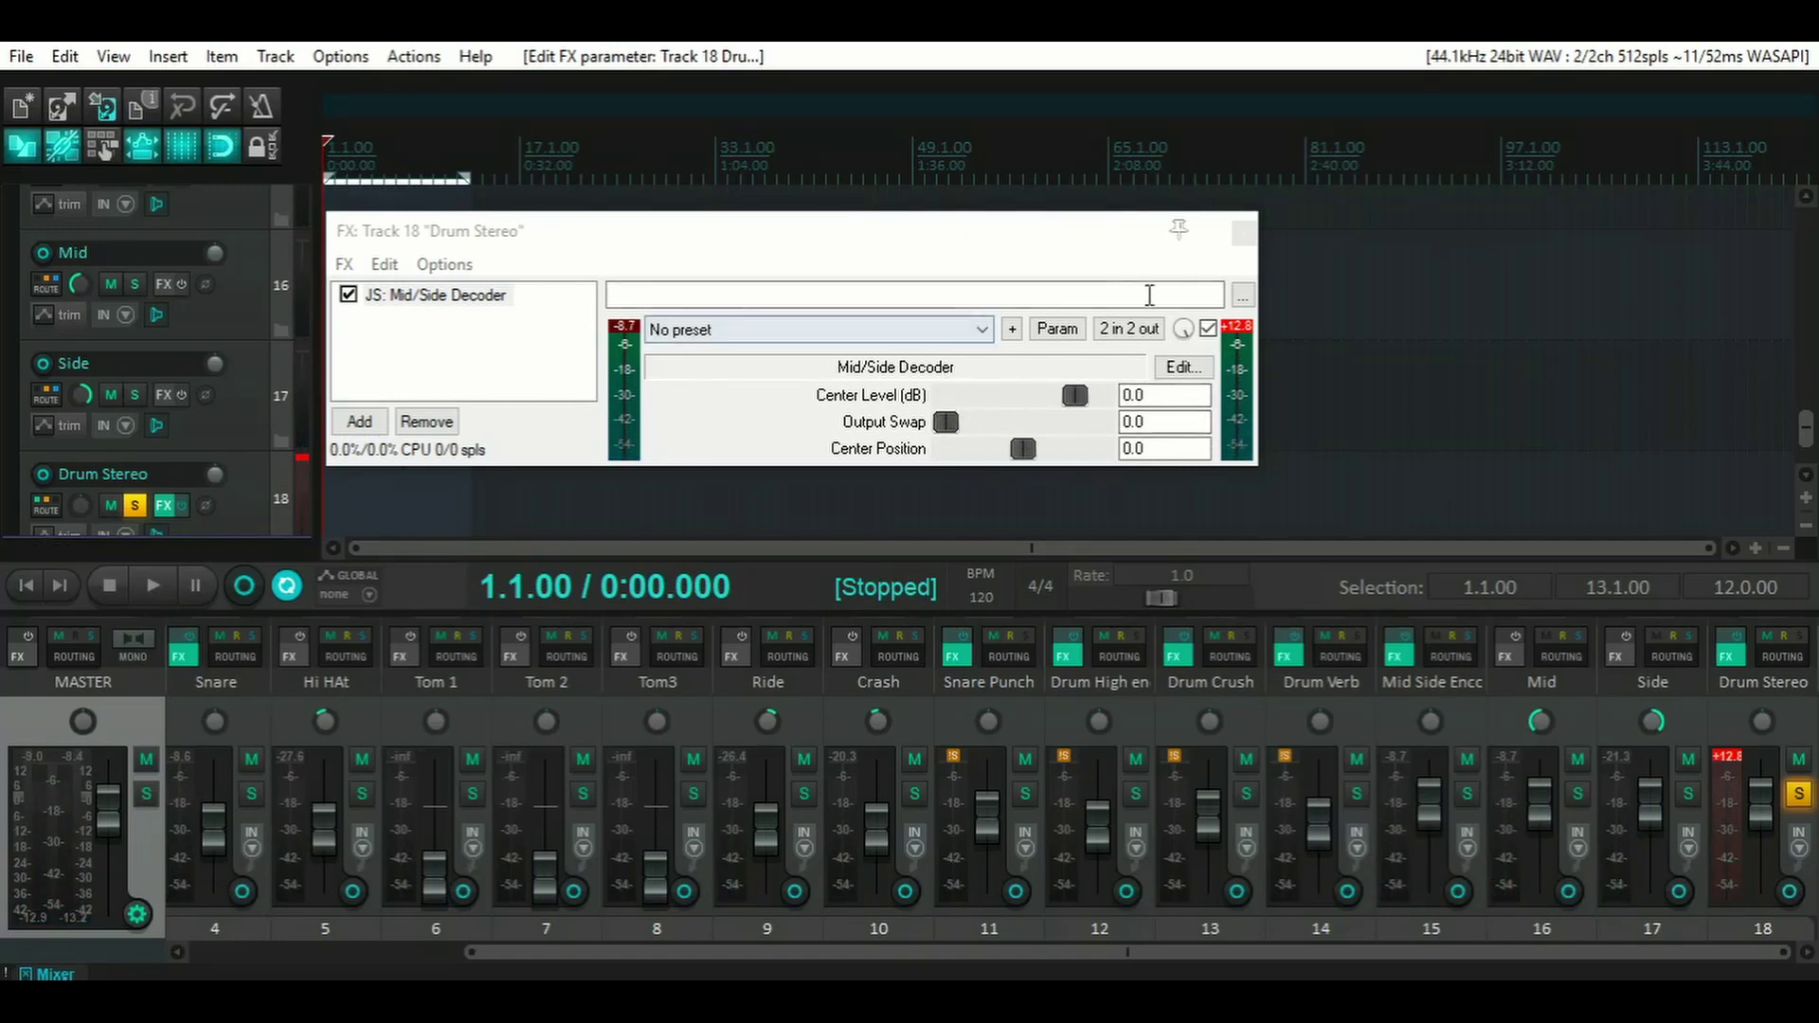
- Close the decoder window and play back the decoded drums while trying the Mid and Side volume balance
left_click(1244, 231)
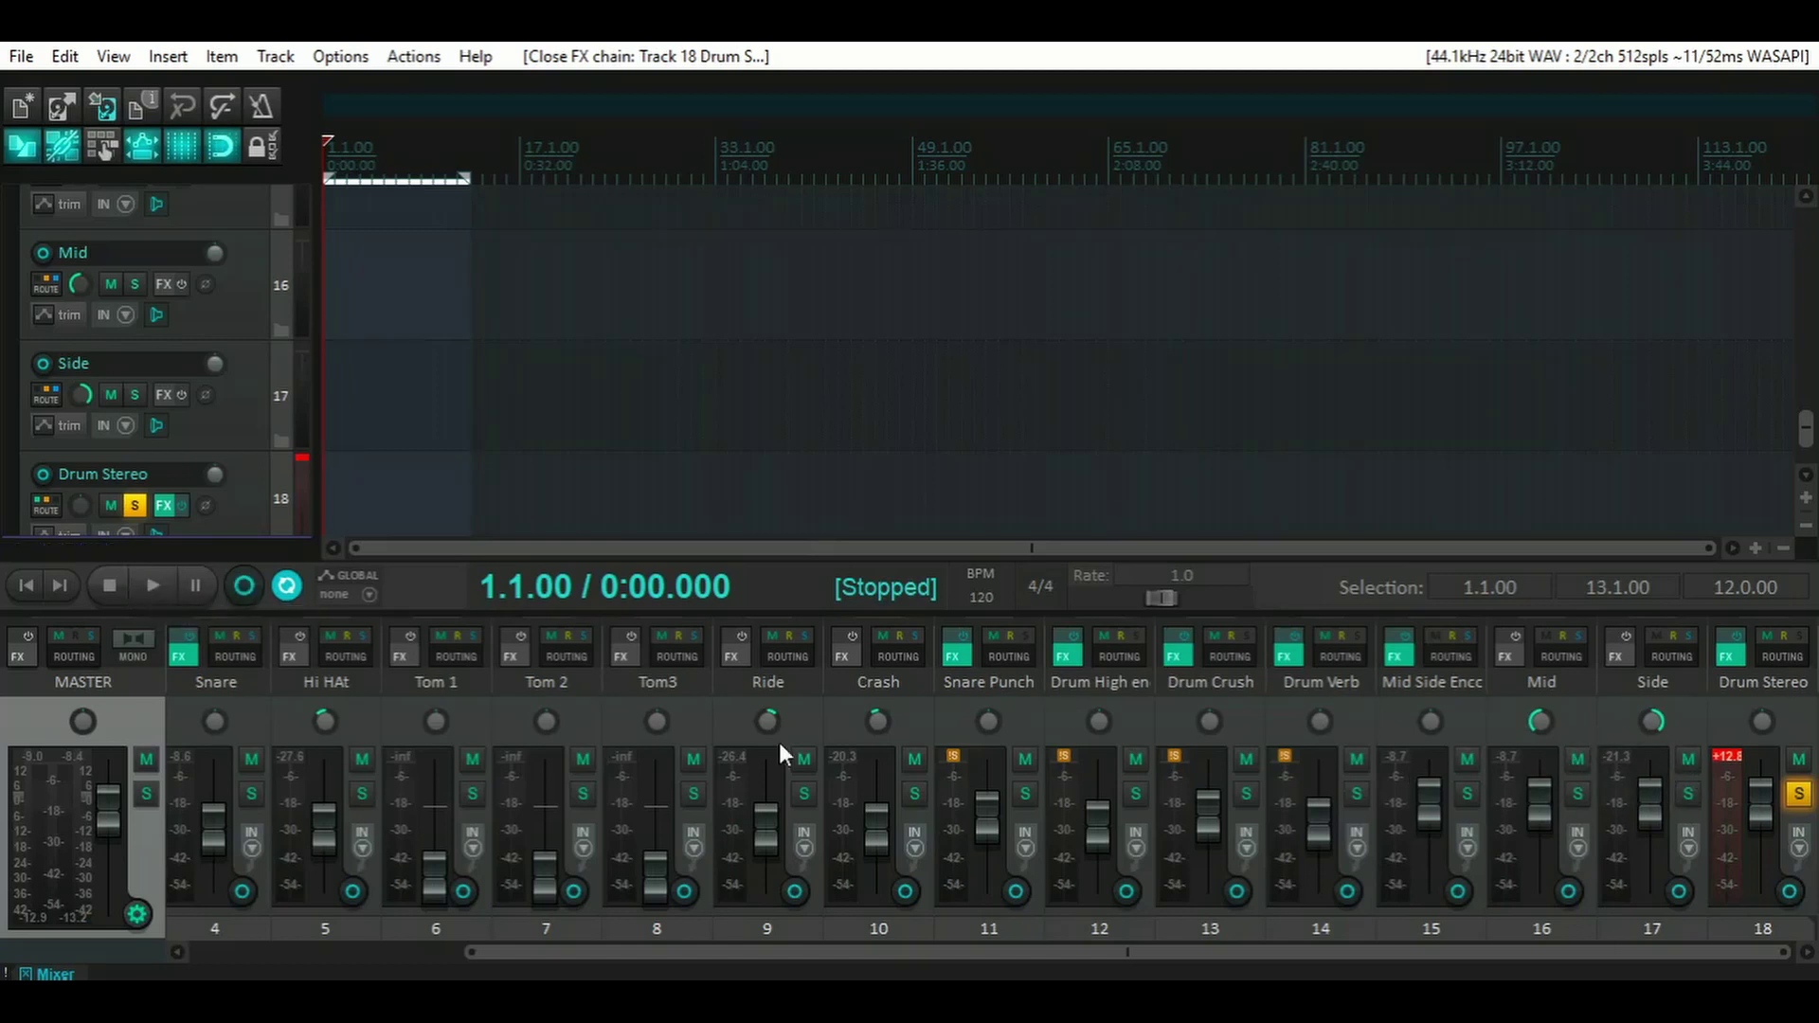
left_click(156, 587)
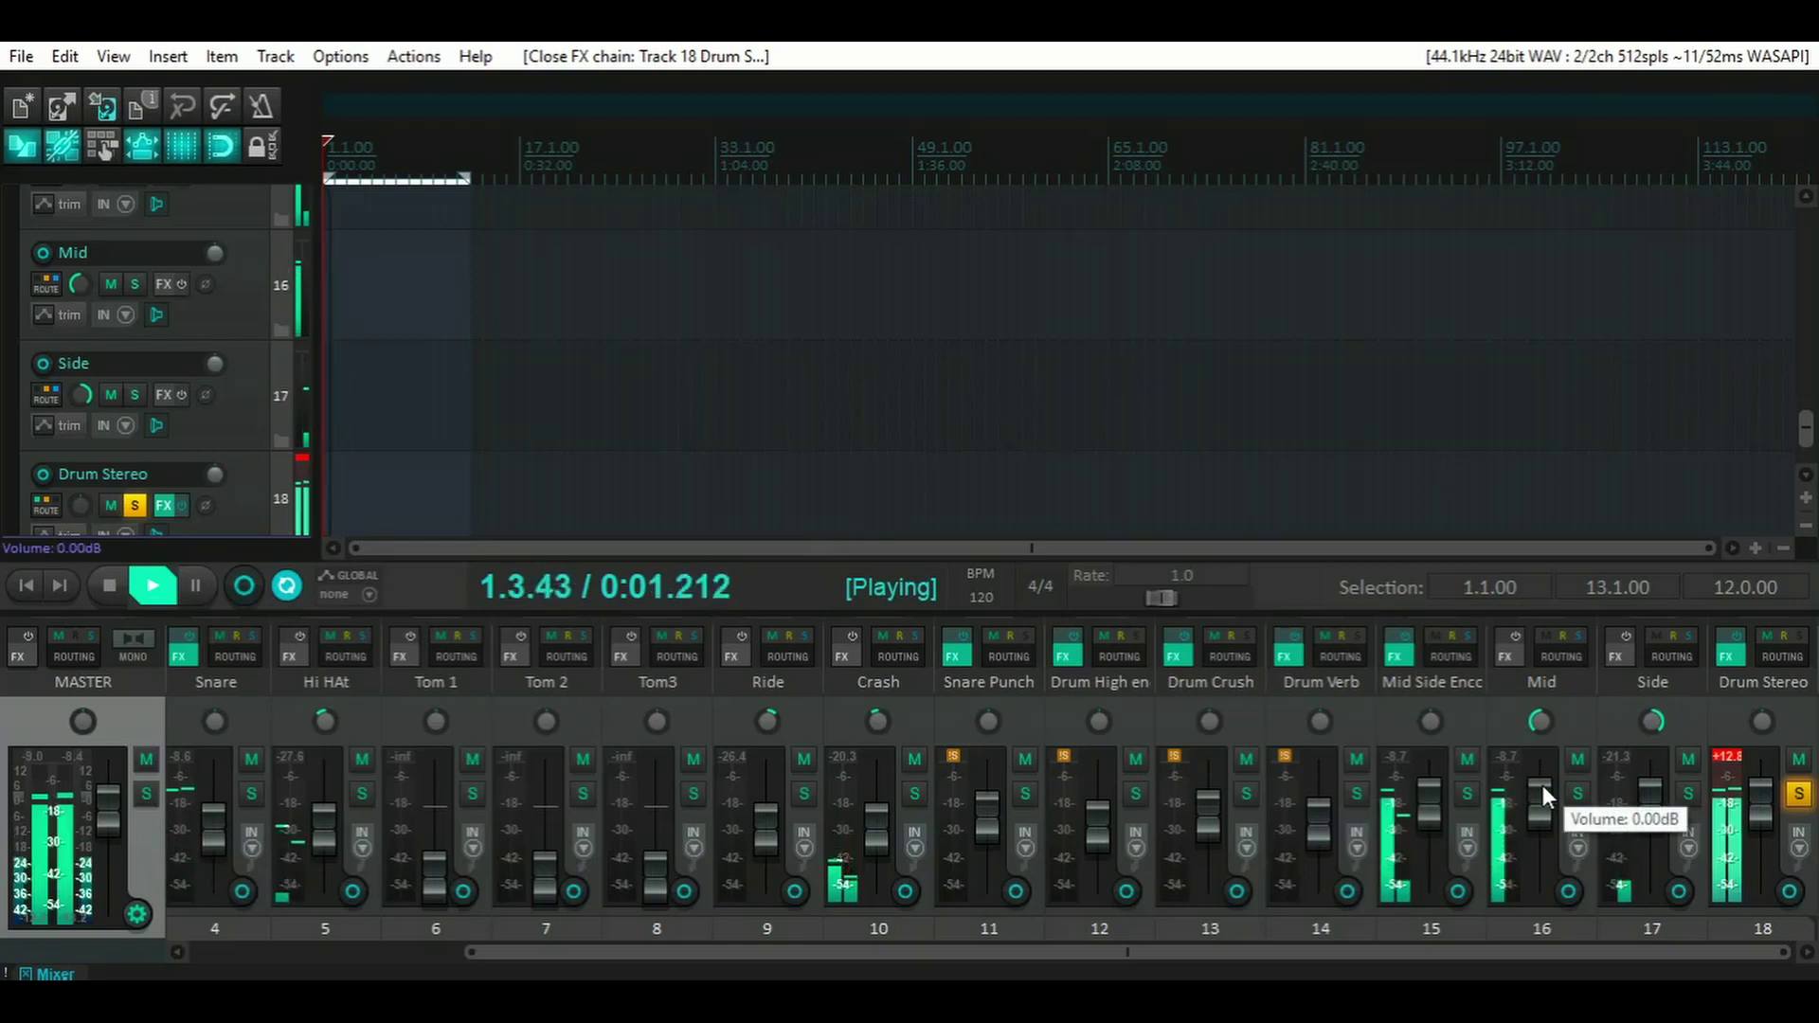
left_click_drag(1542, 787, 1652, 805)
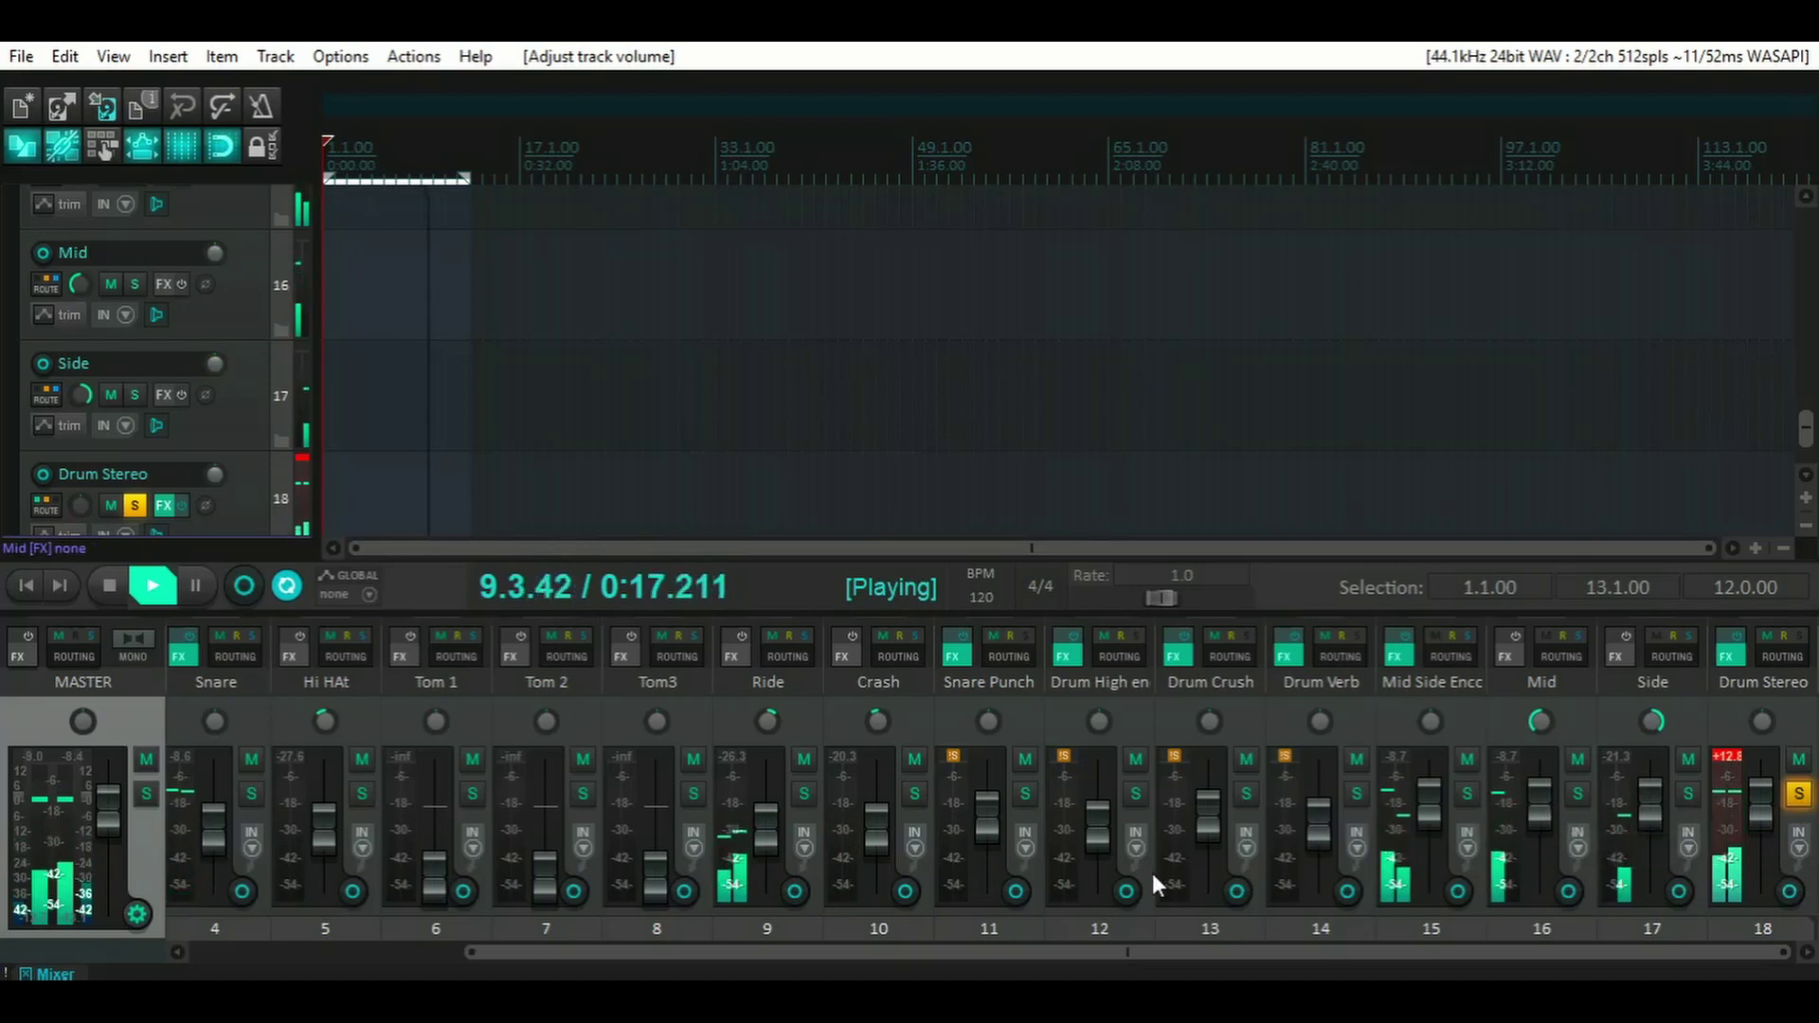
left_click(110, 583)
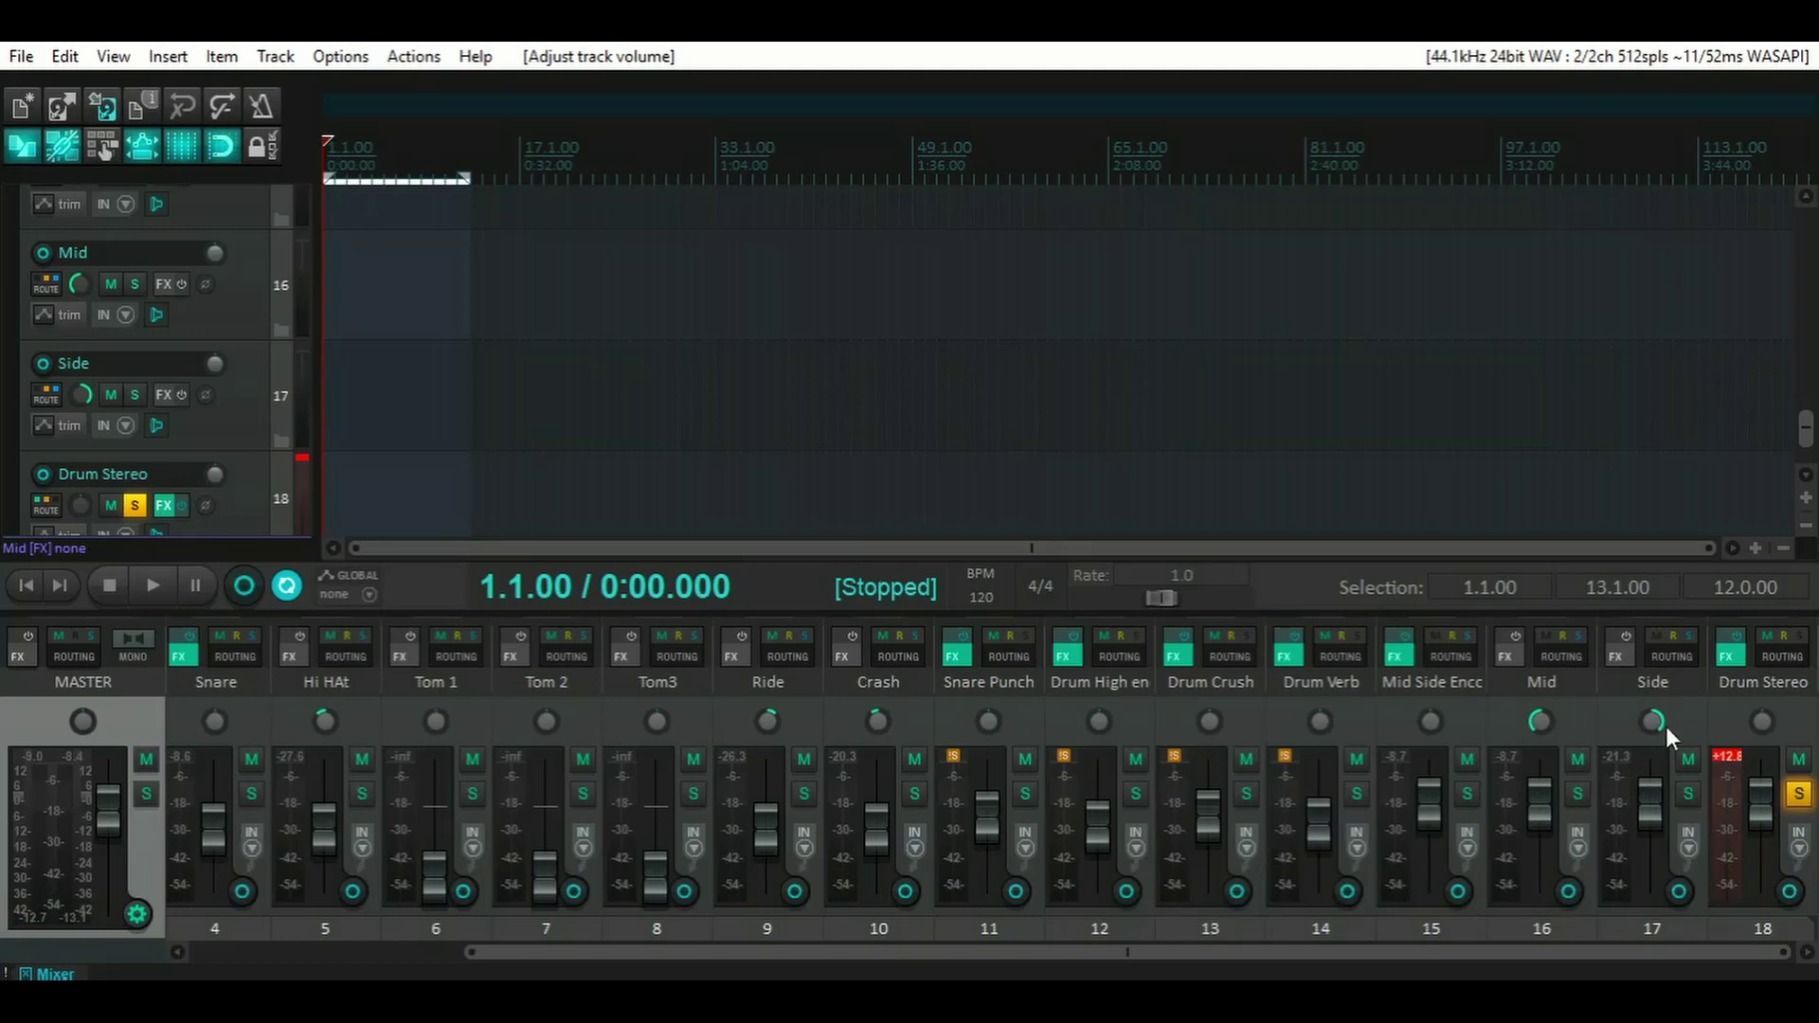
- Lower the Mid track's volume almost to silence and add the VST: ReaEQ effect to the Side track
left_click_drag(1539, 805, 1540, 873)
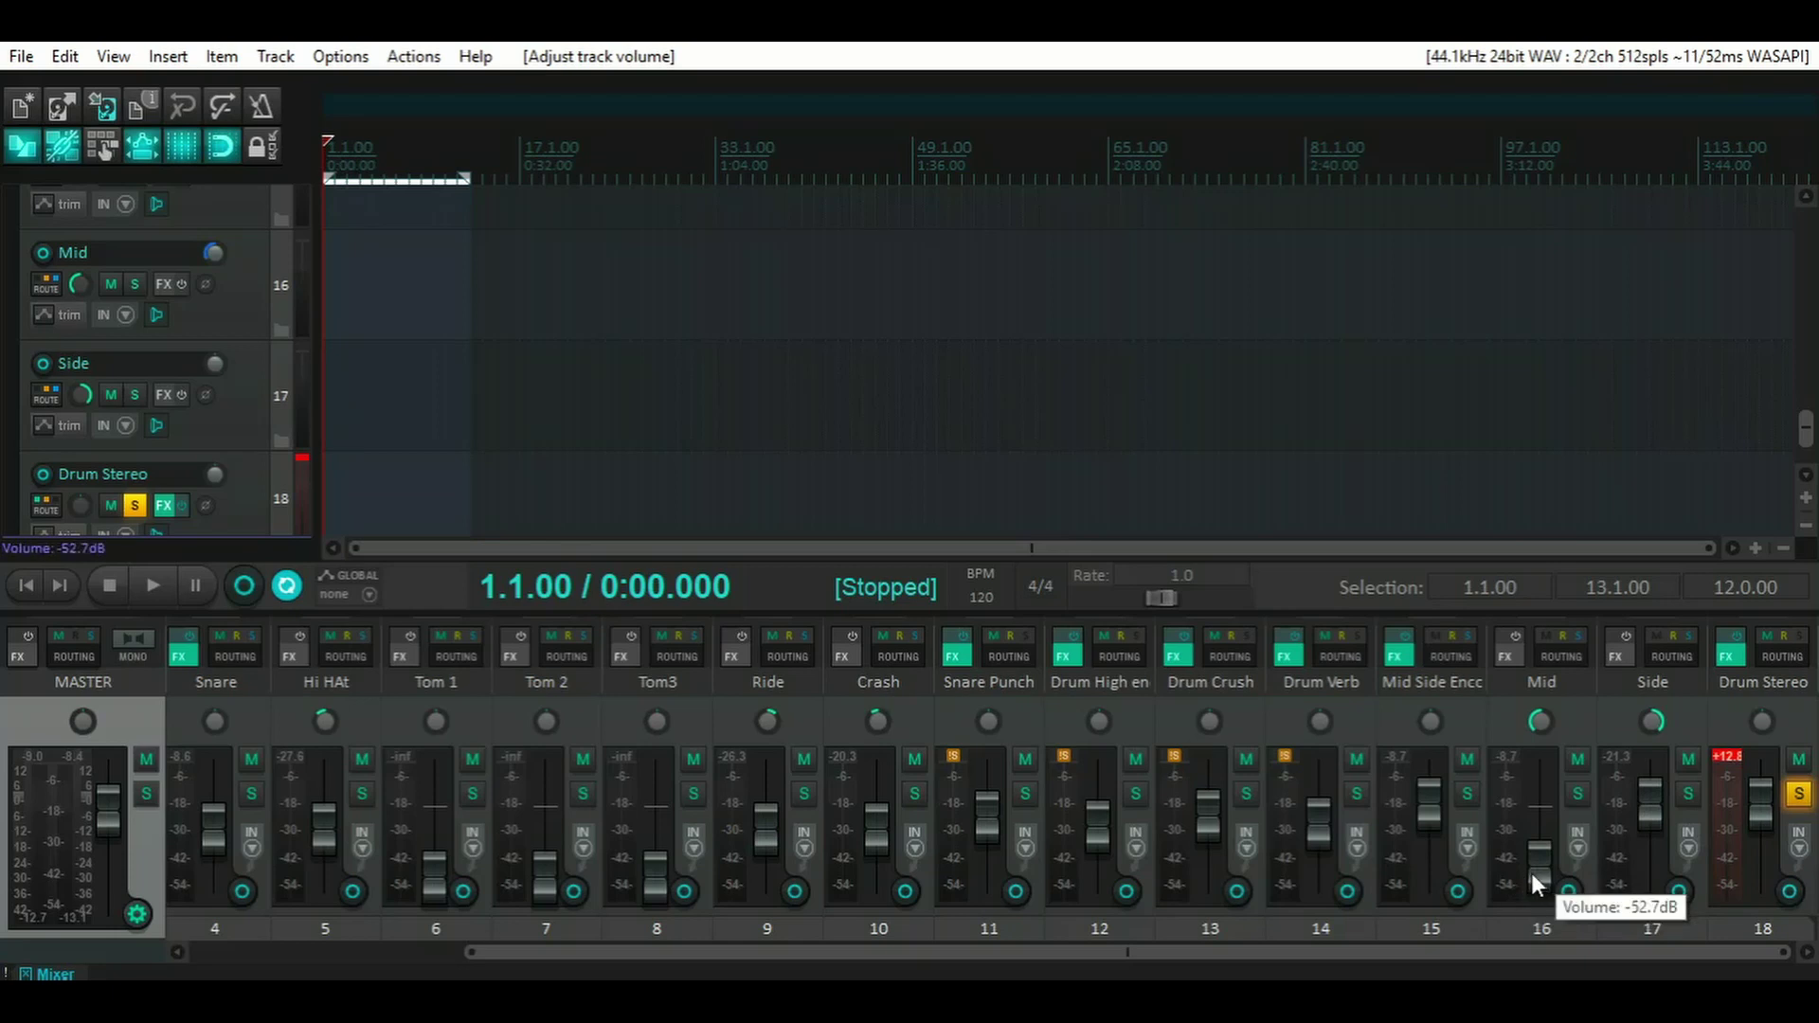
left_click_drag(1531, 872, 1536, 867)
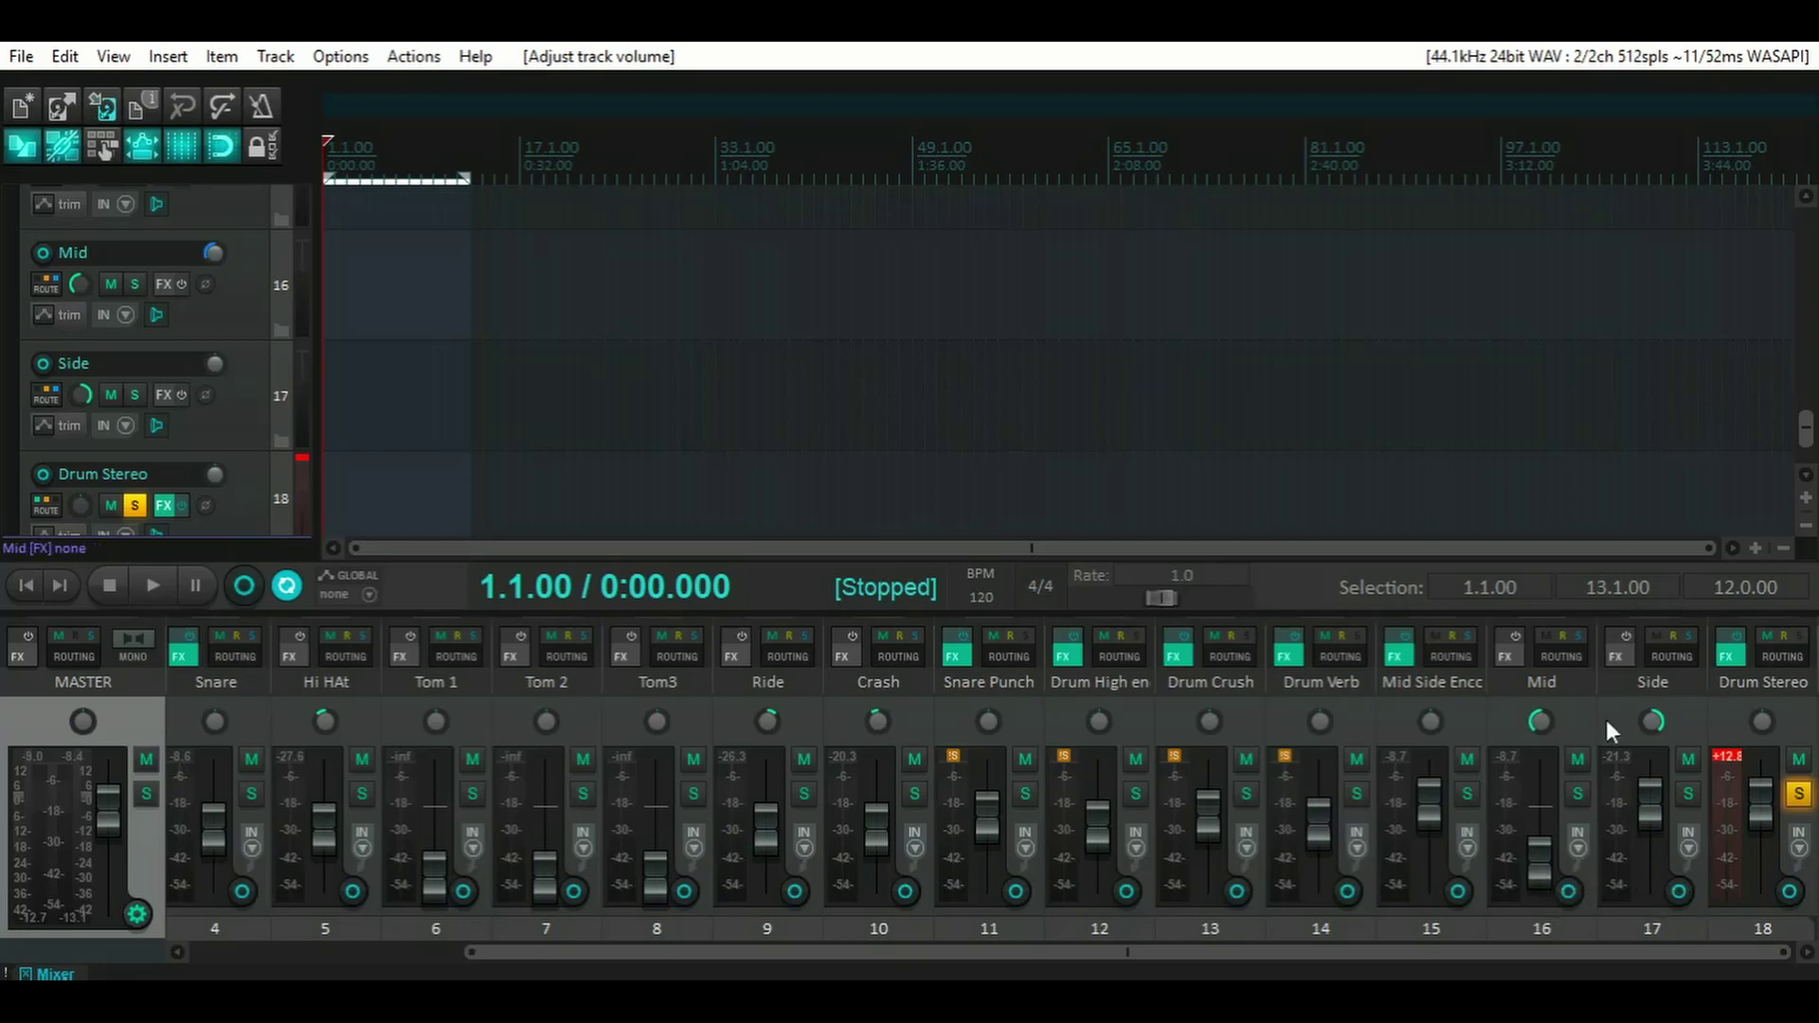
left_click(1616, 657)
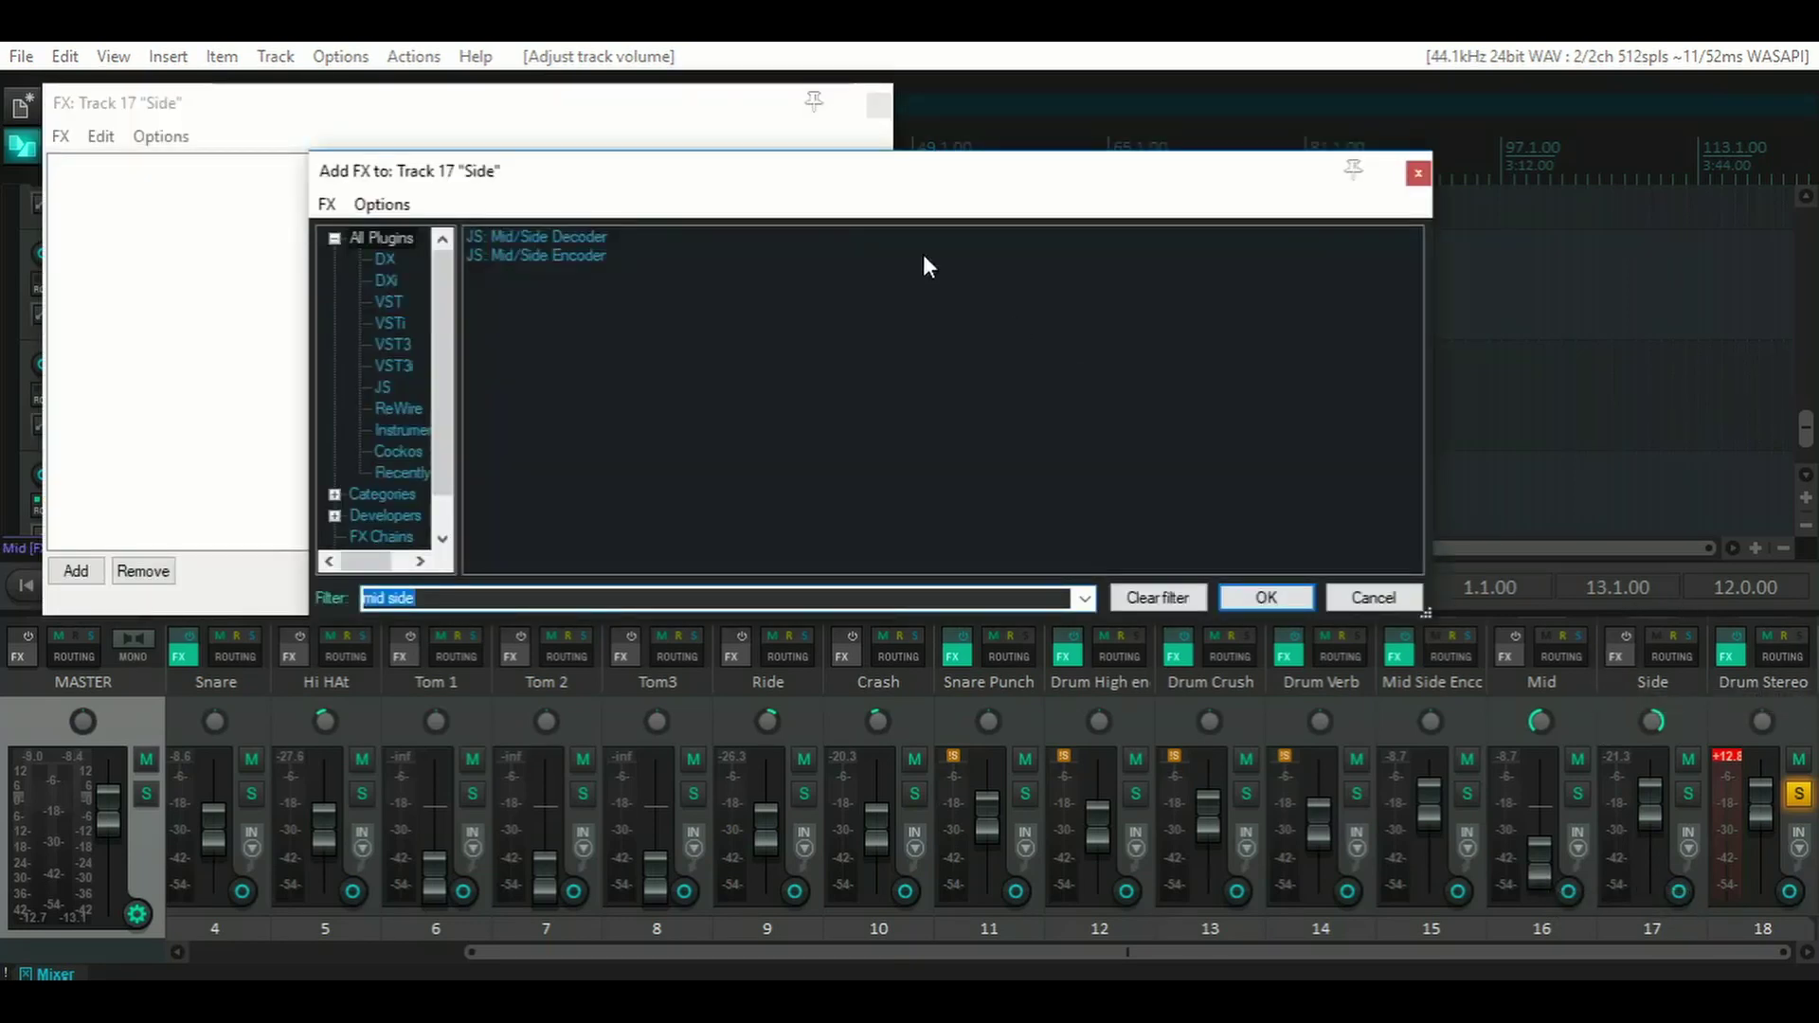
left_click_drag(979, 193, 1080, 192)
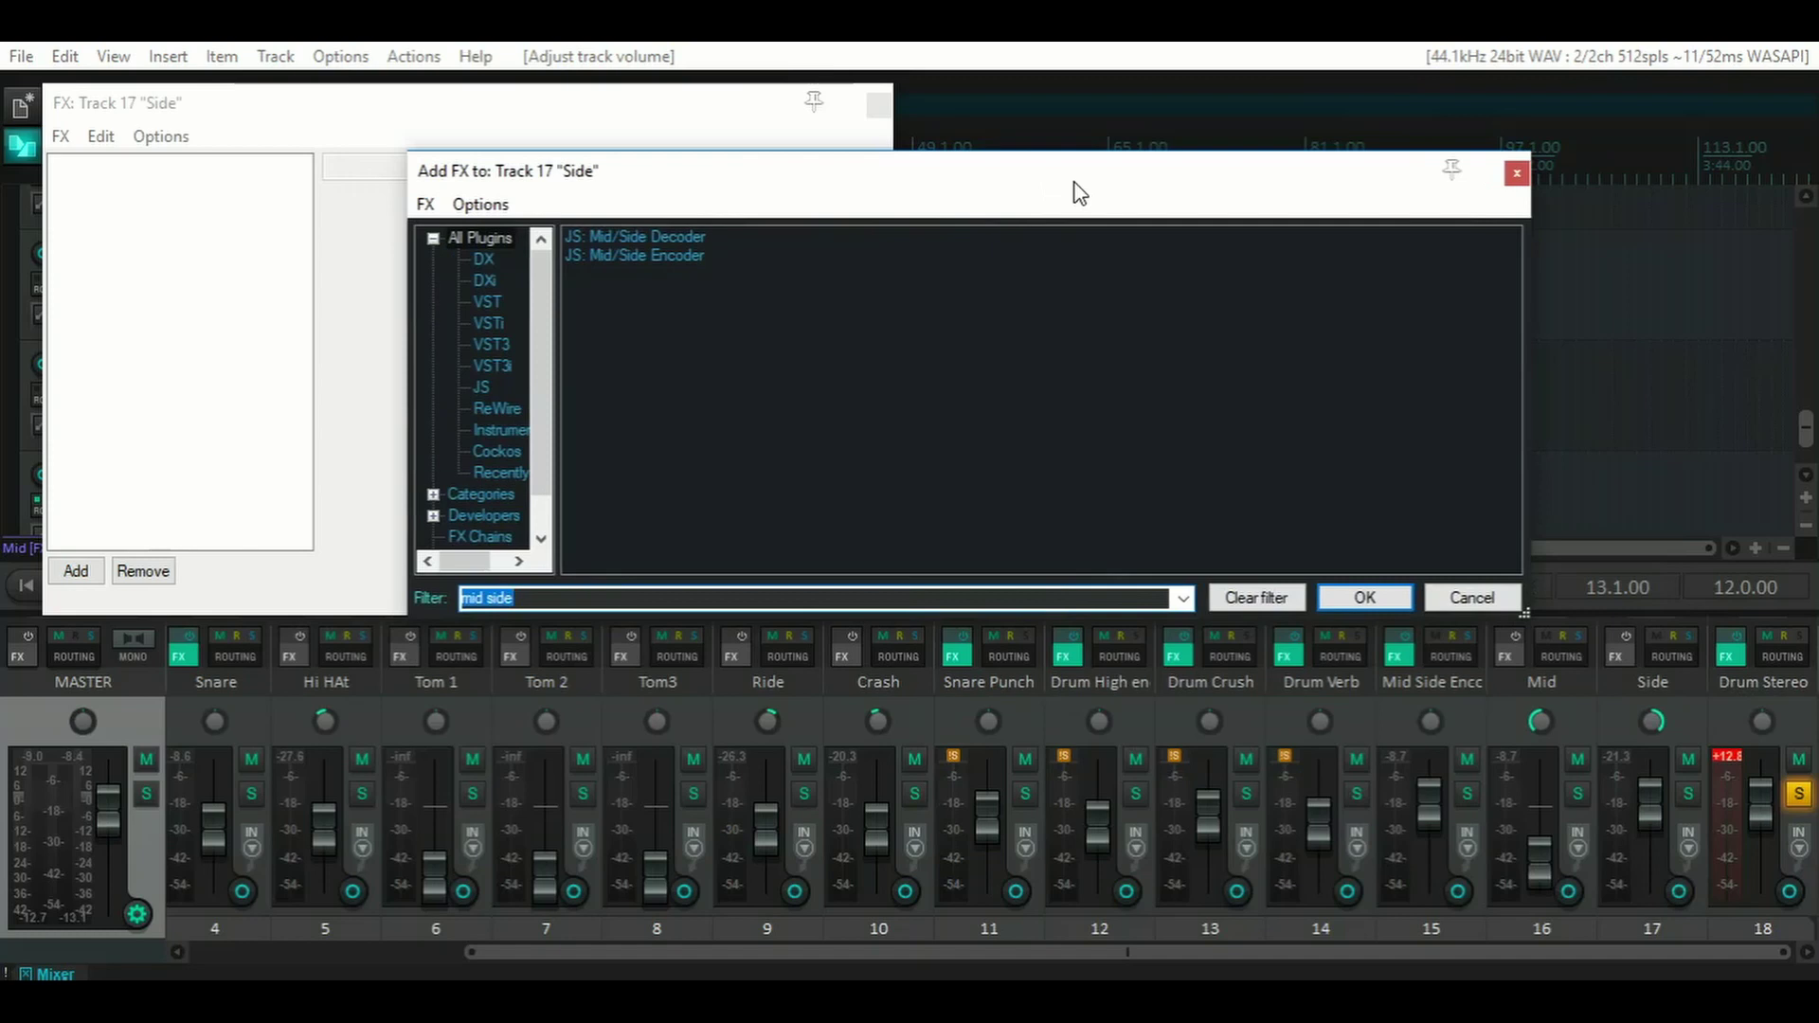
type("reaeq")
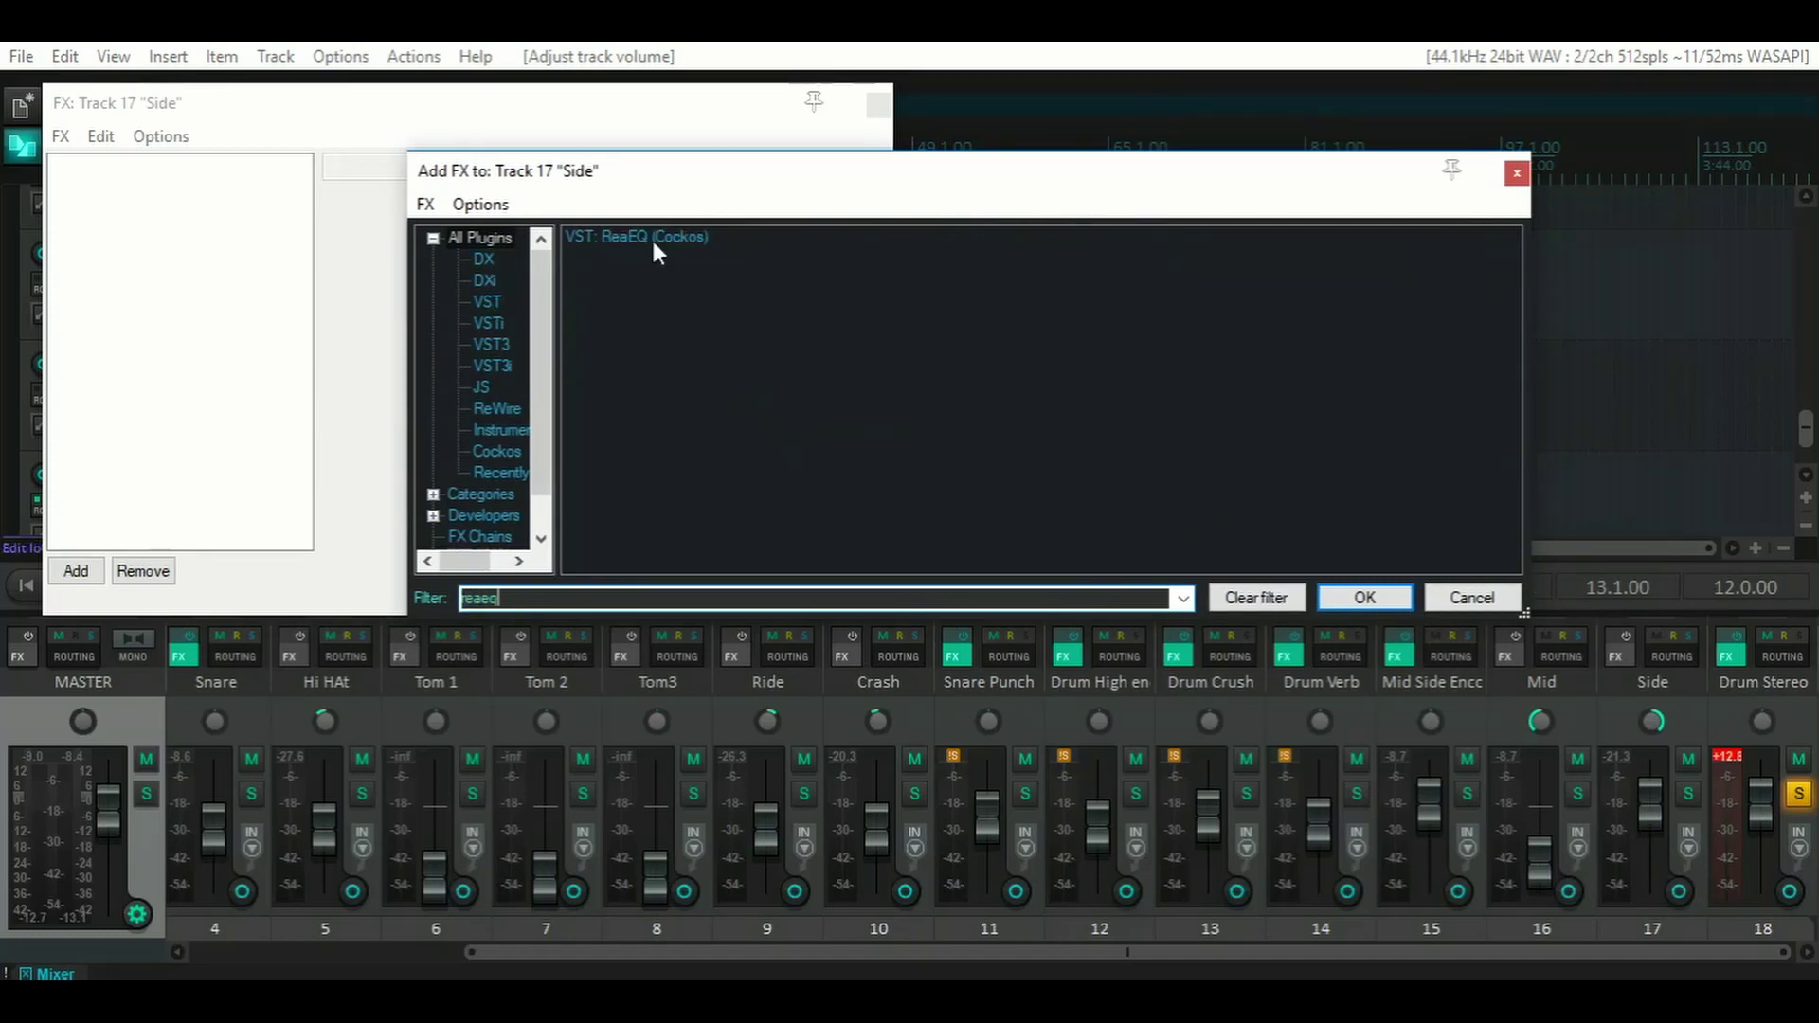
double_click(651, 237)
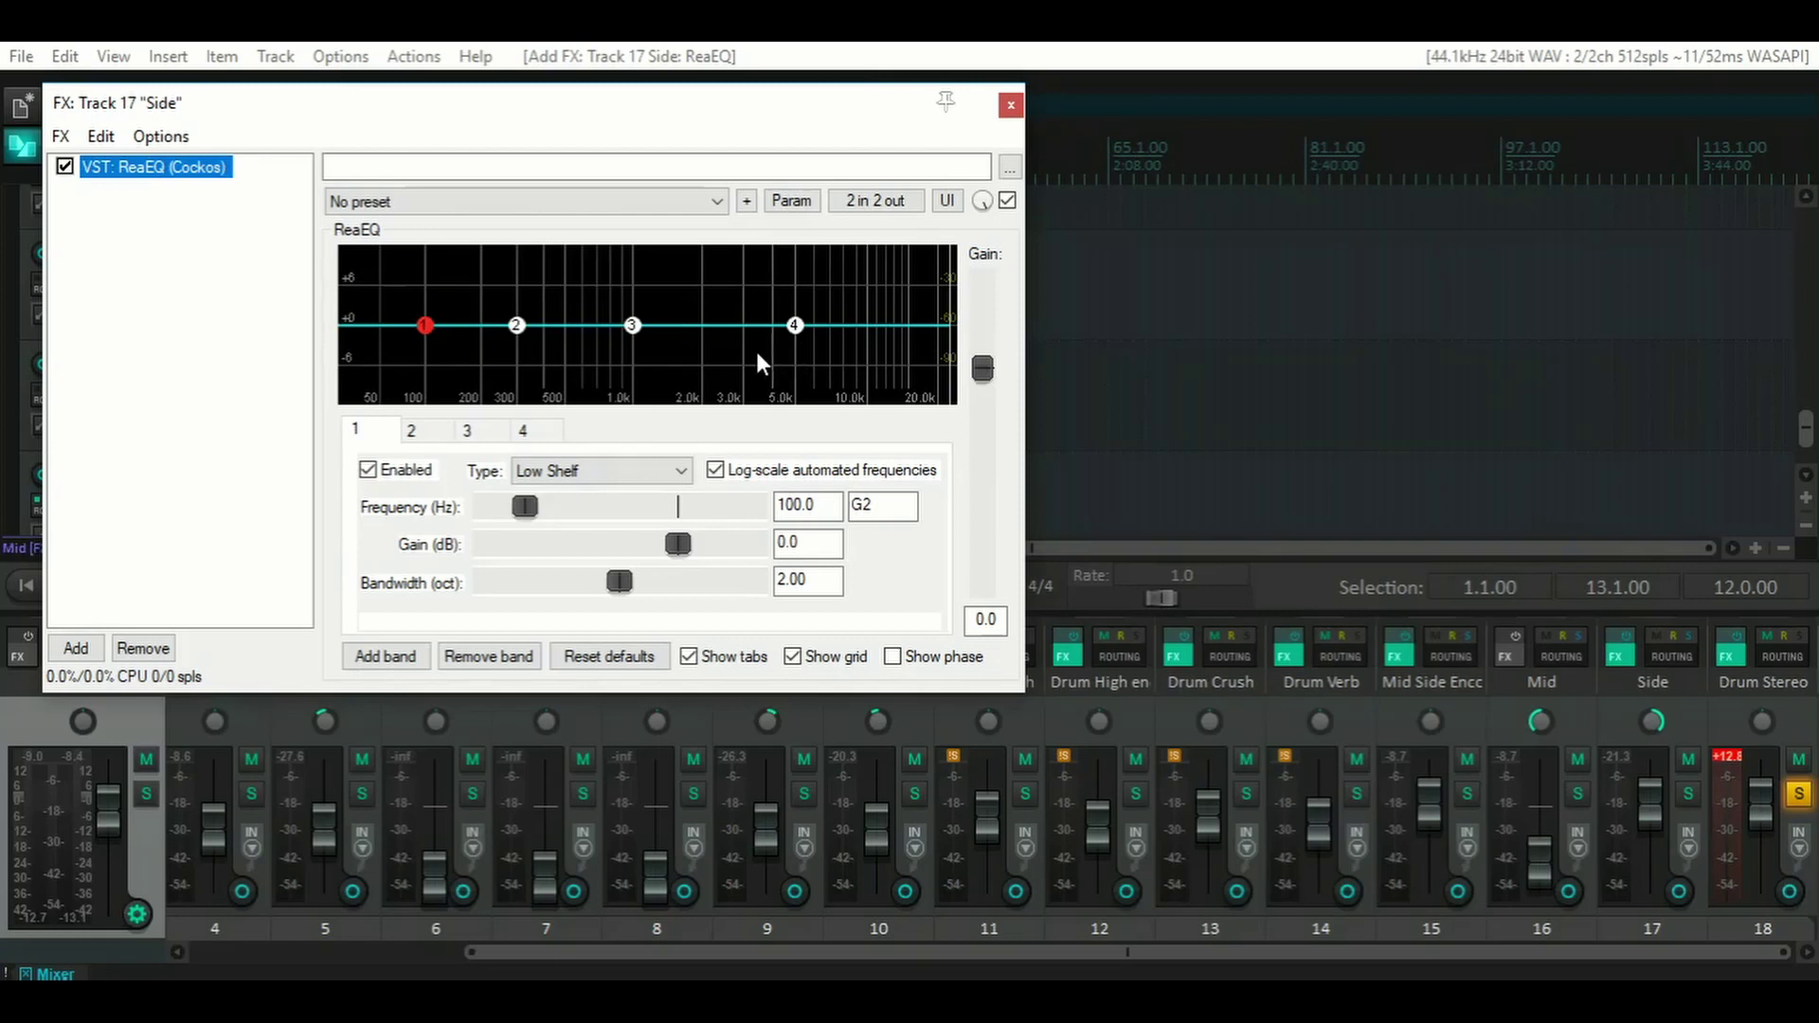
- Raise the high shelf in the Side track's ReaEQ and set band 3 to about 4368 Hz, +1.0 dB, with a narrower bandwidth
left_click_drag(795, 325, 834, 309)
left_click_drag(633, 325, 782, 325)
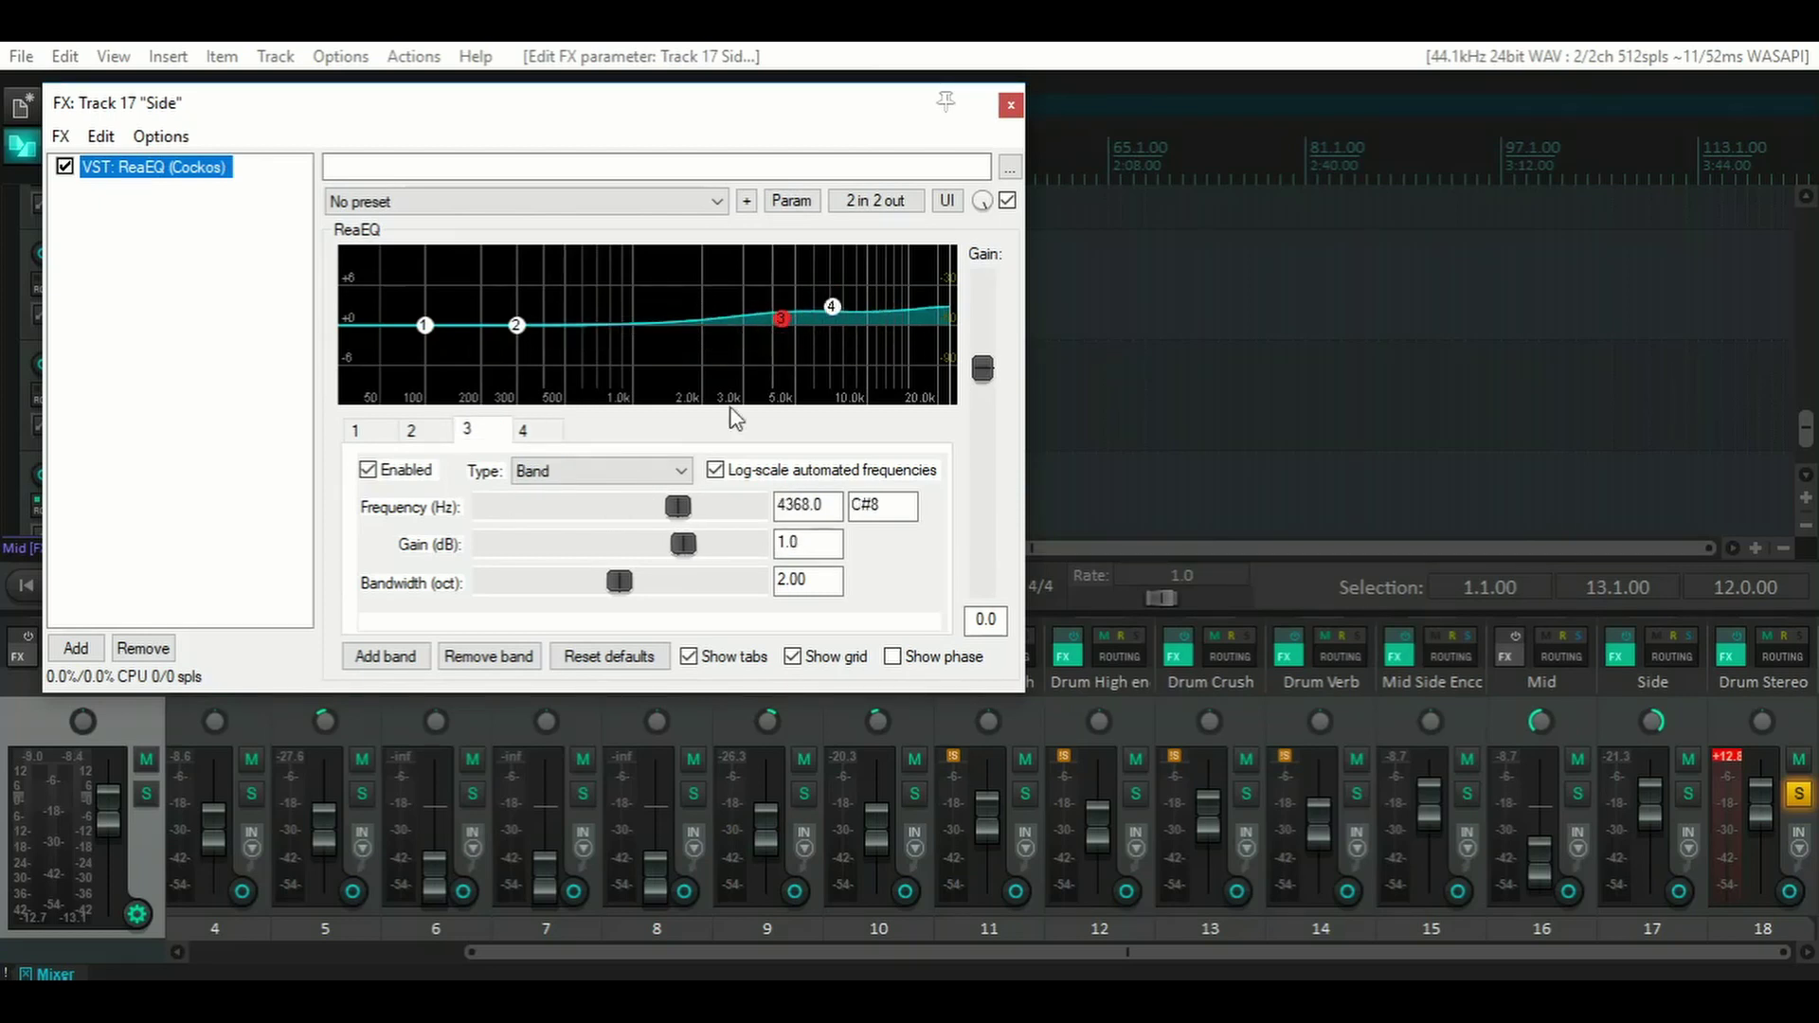
left_click_drag(611, 583, 542, 598)
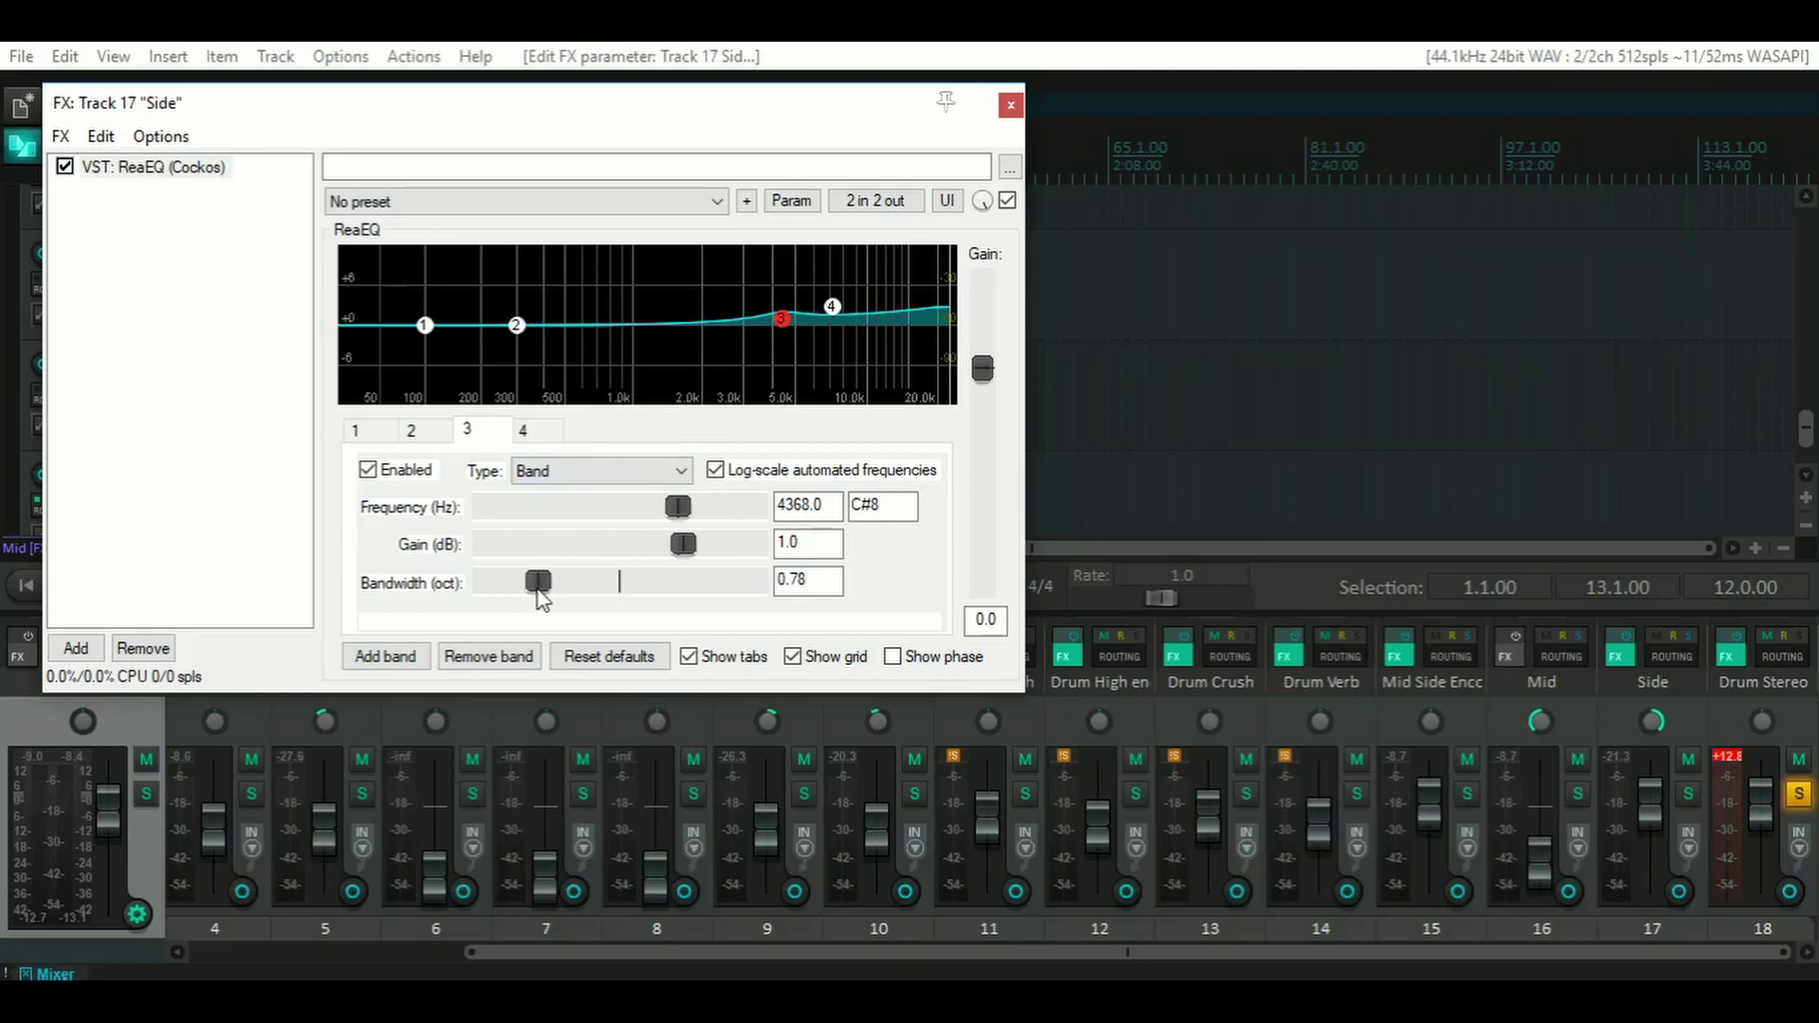
- Refine the Side EQ with the high shelf at about 6481 Hz and +3.4 dB, and band 3 at about 1634 Hz
left_click(842, 308)
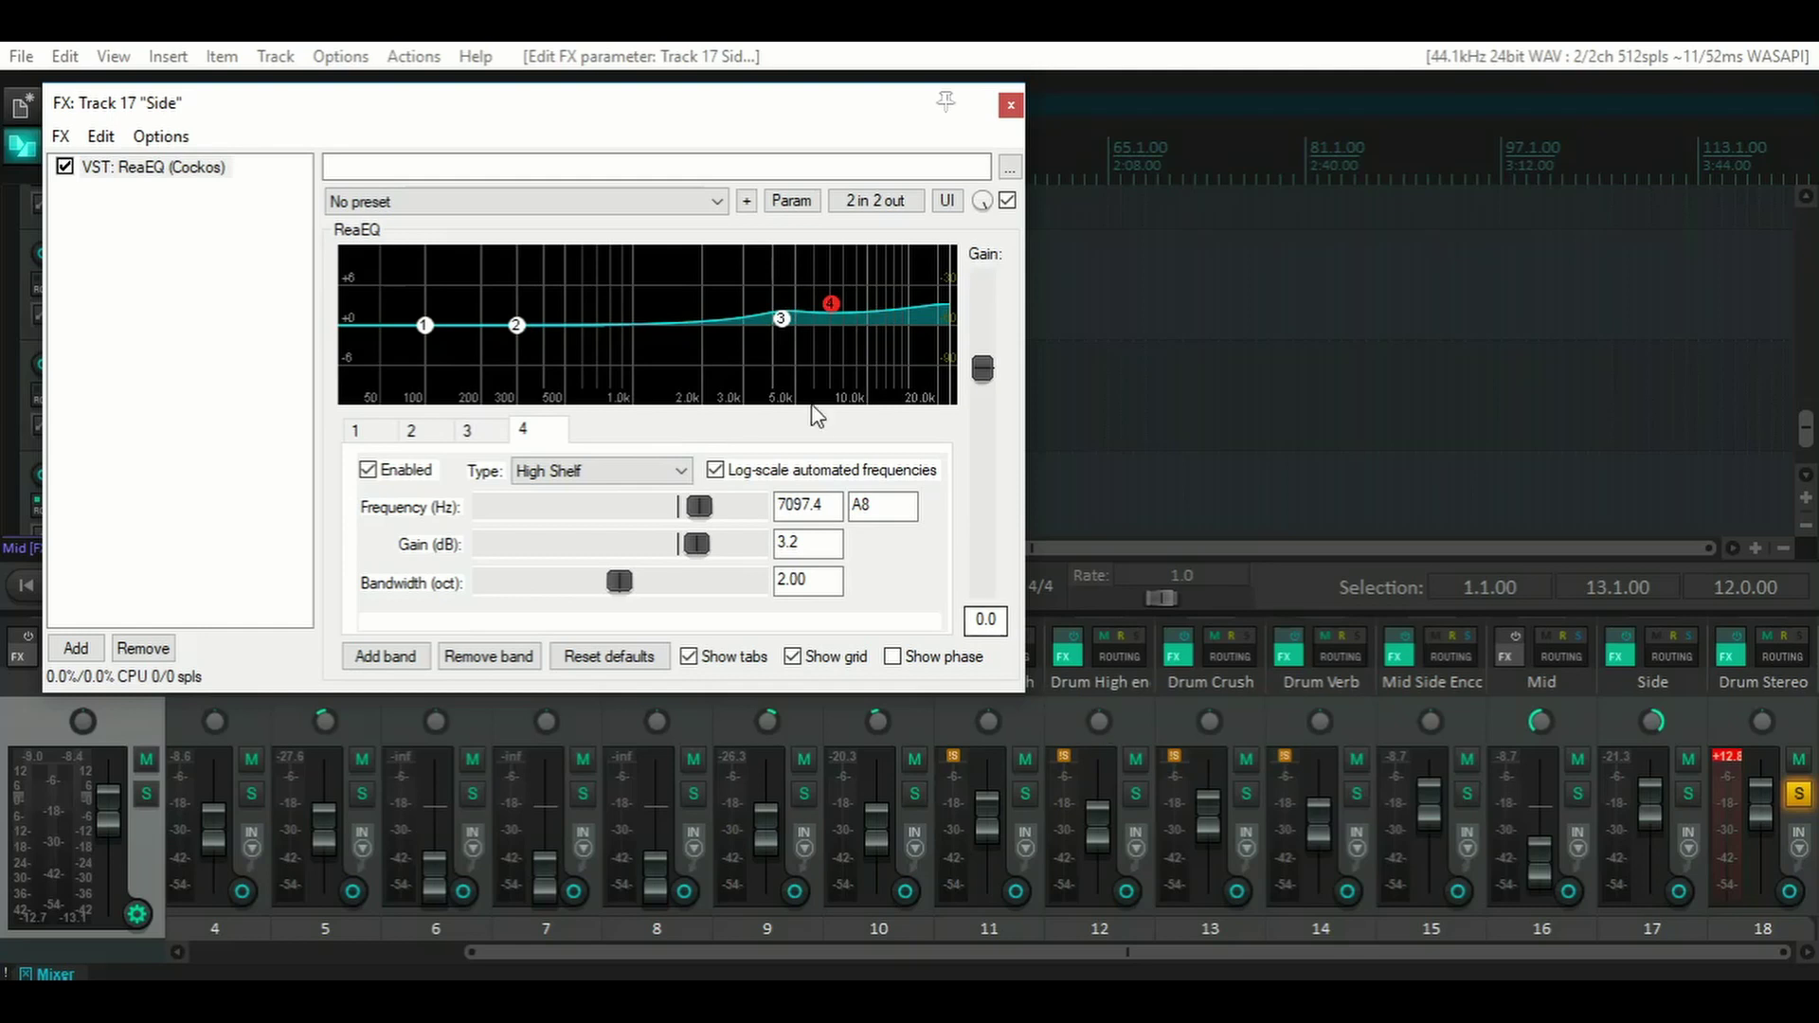
left_click_drag(831, 303, 839, 316)
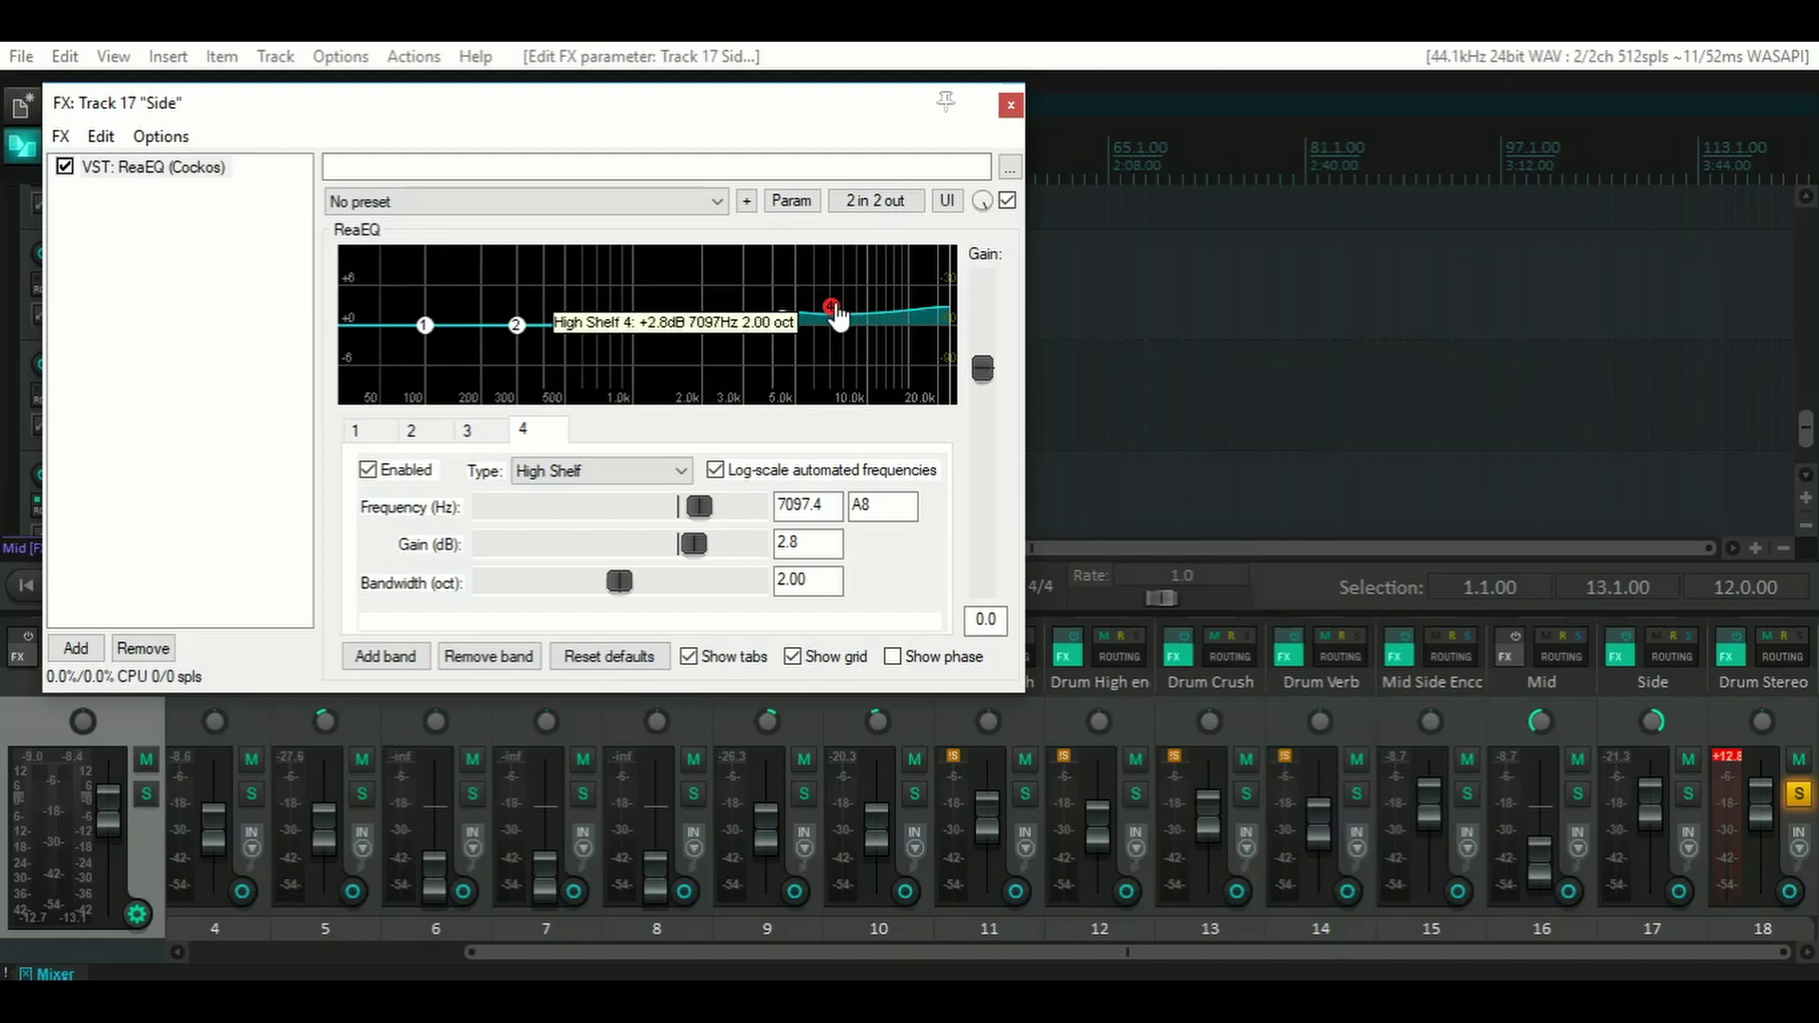
left_click_drag(837, 315, 840, 314)
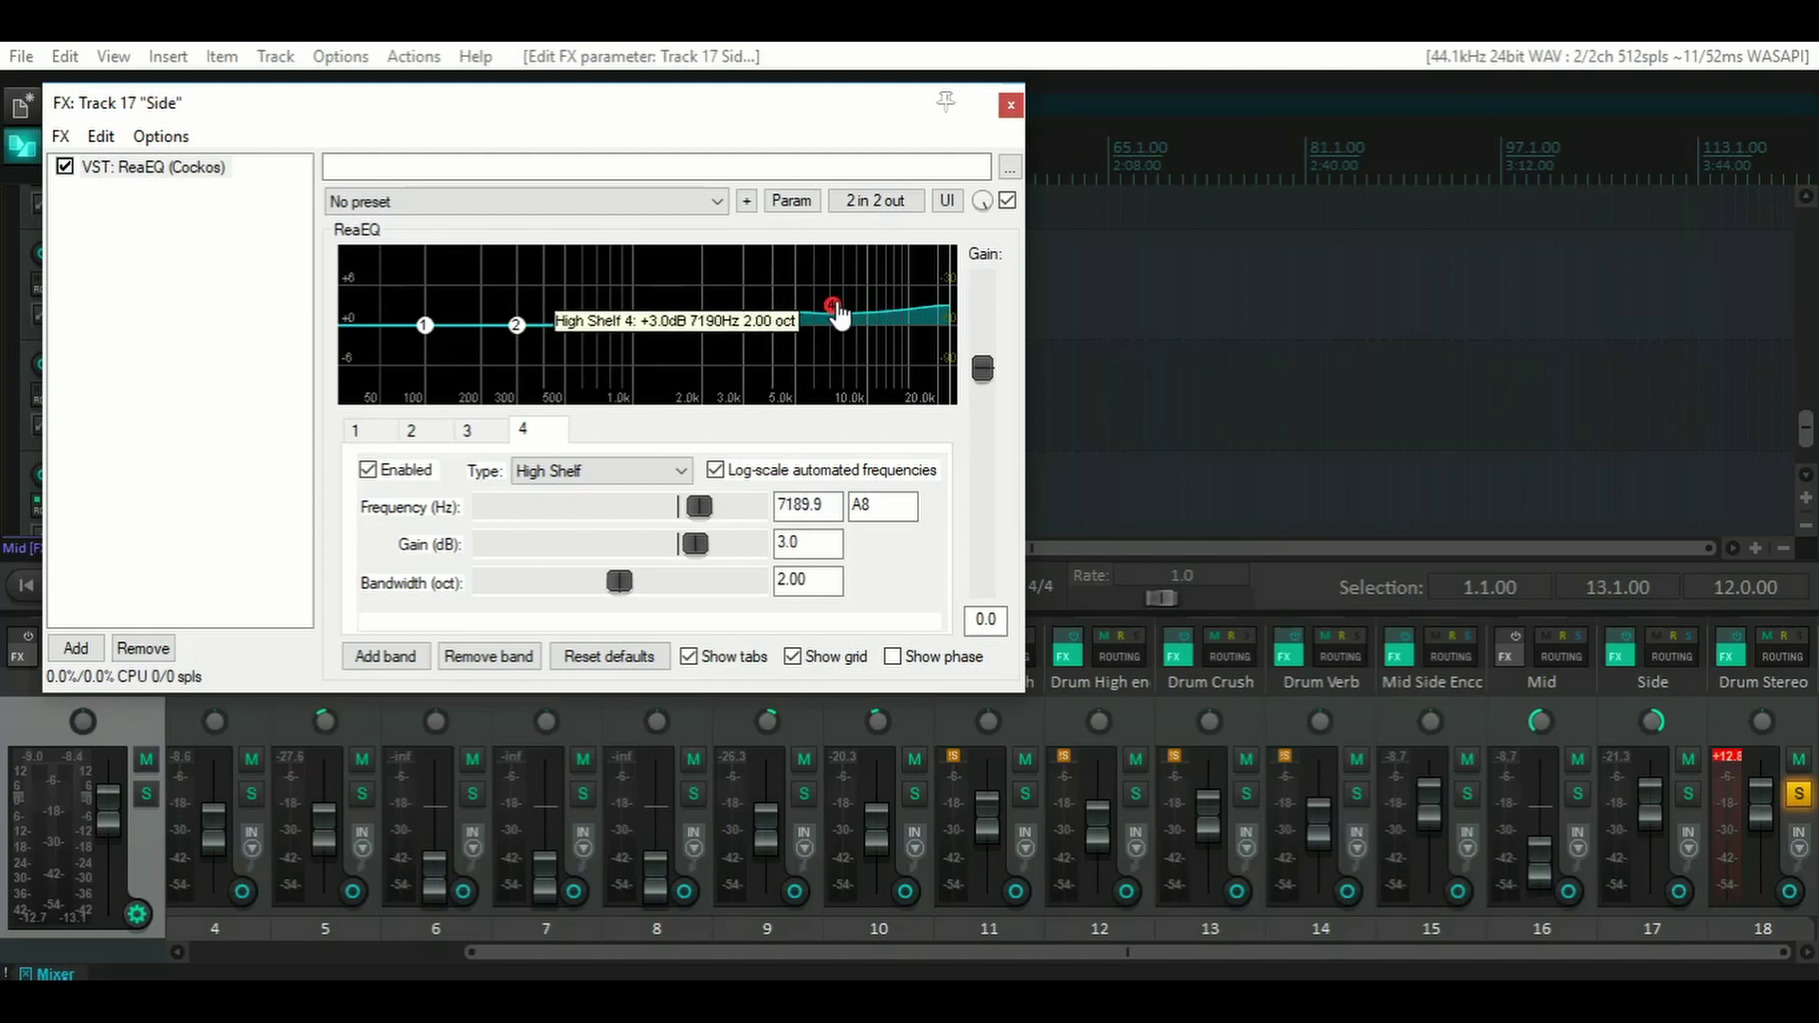
left_click_drag(781, 319, 681, 324)
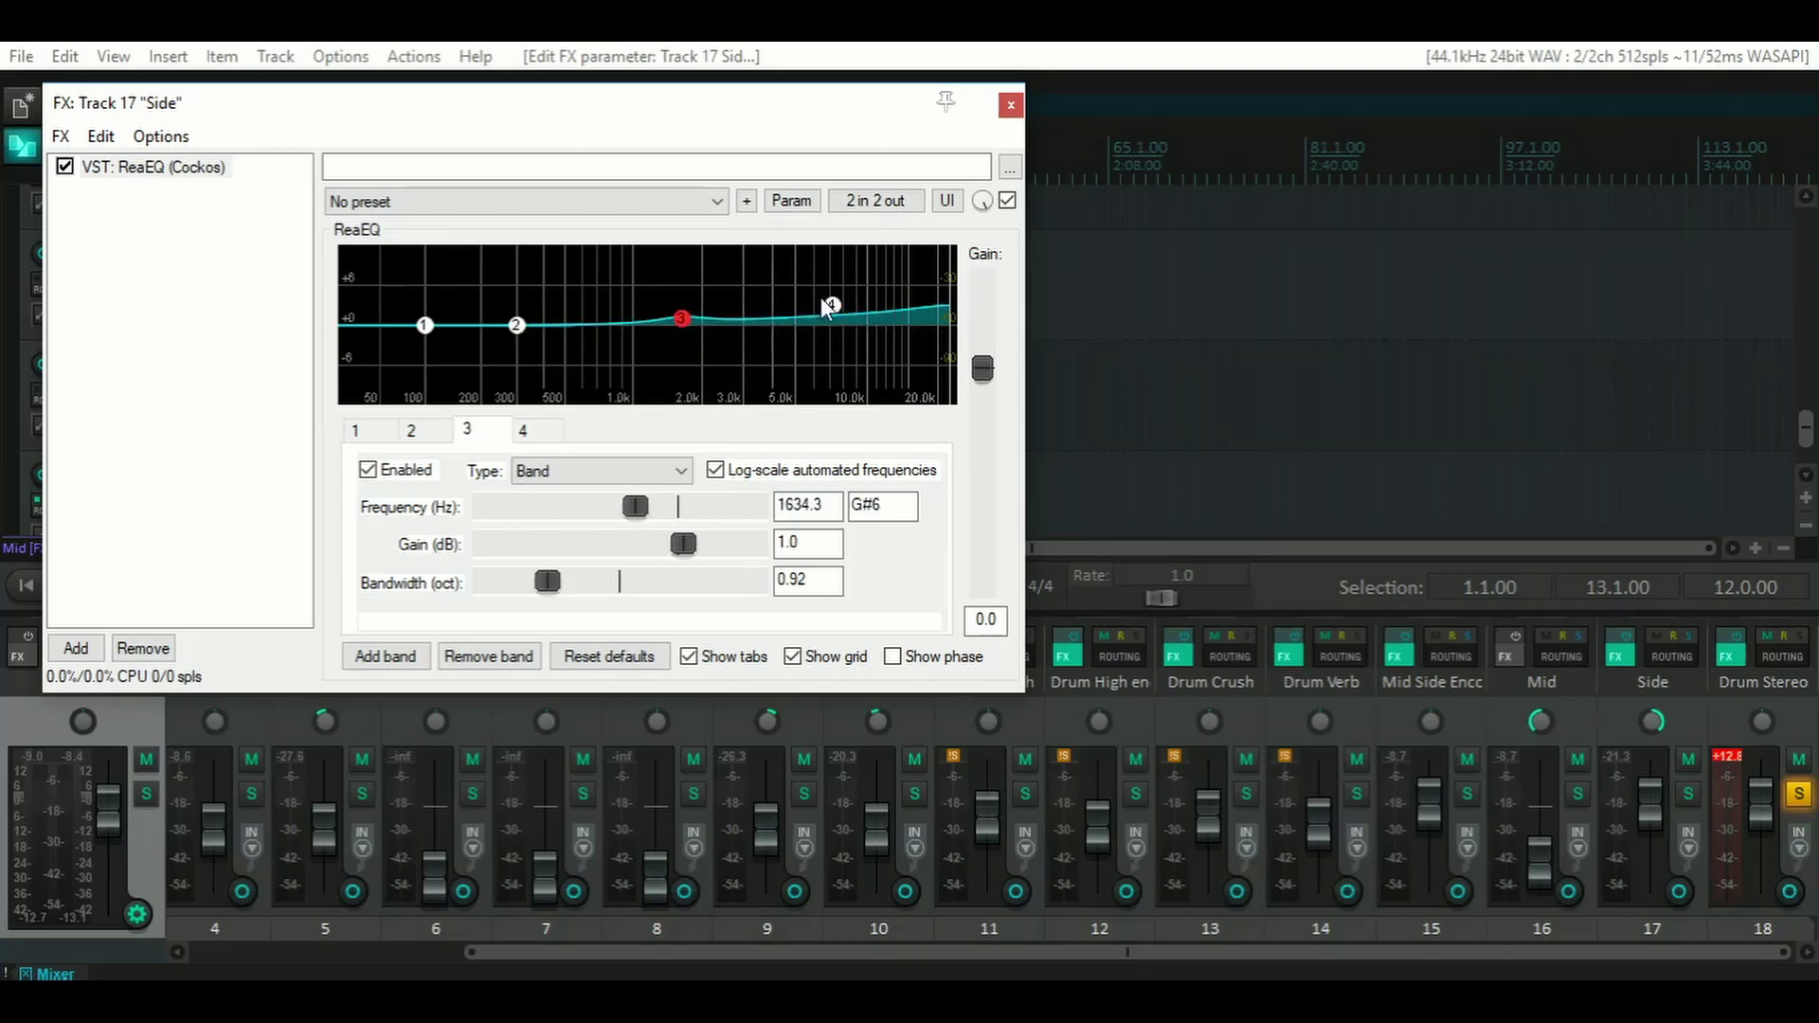
left_click_drag(828, 296, 821, 304)
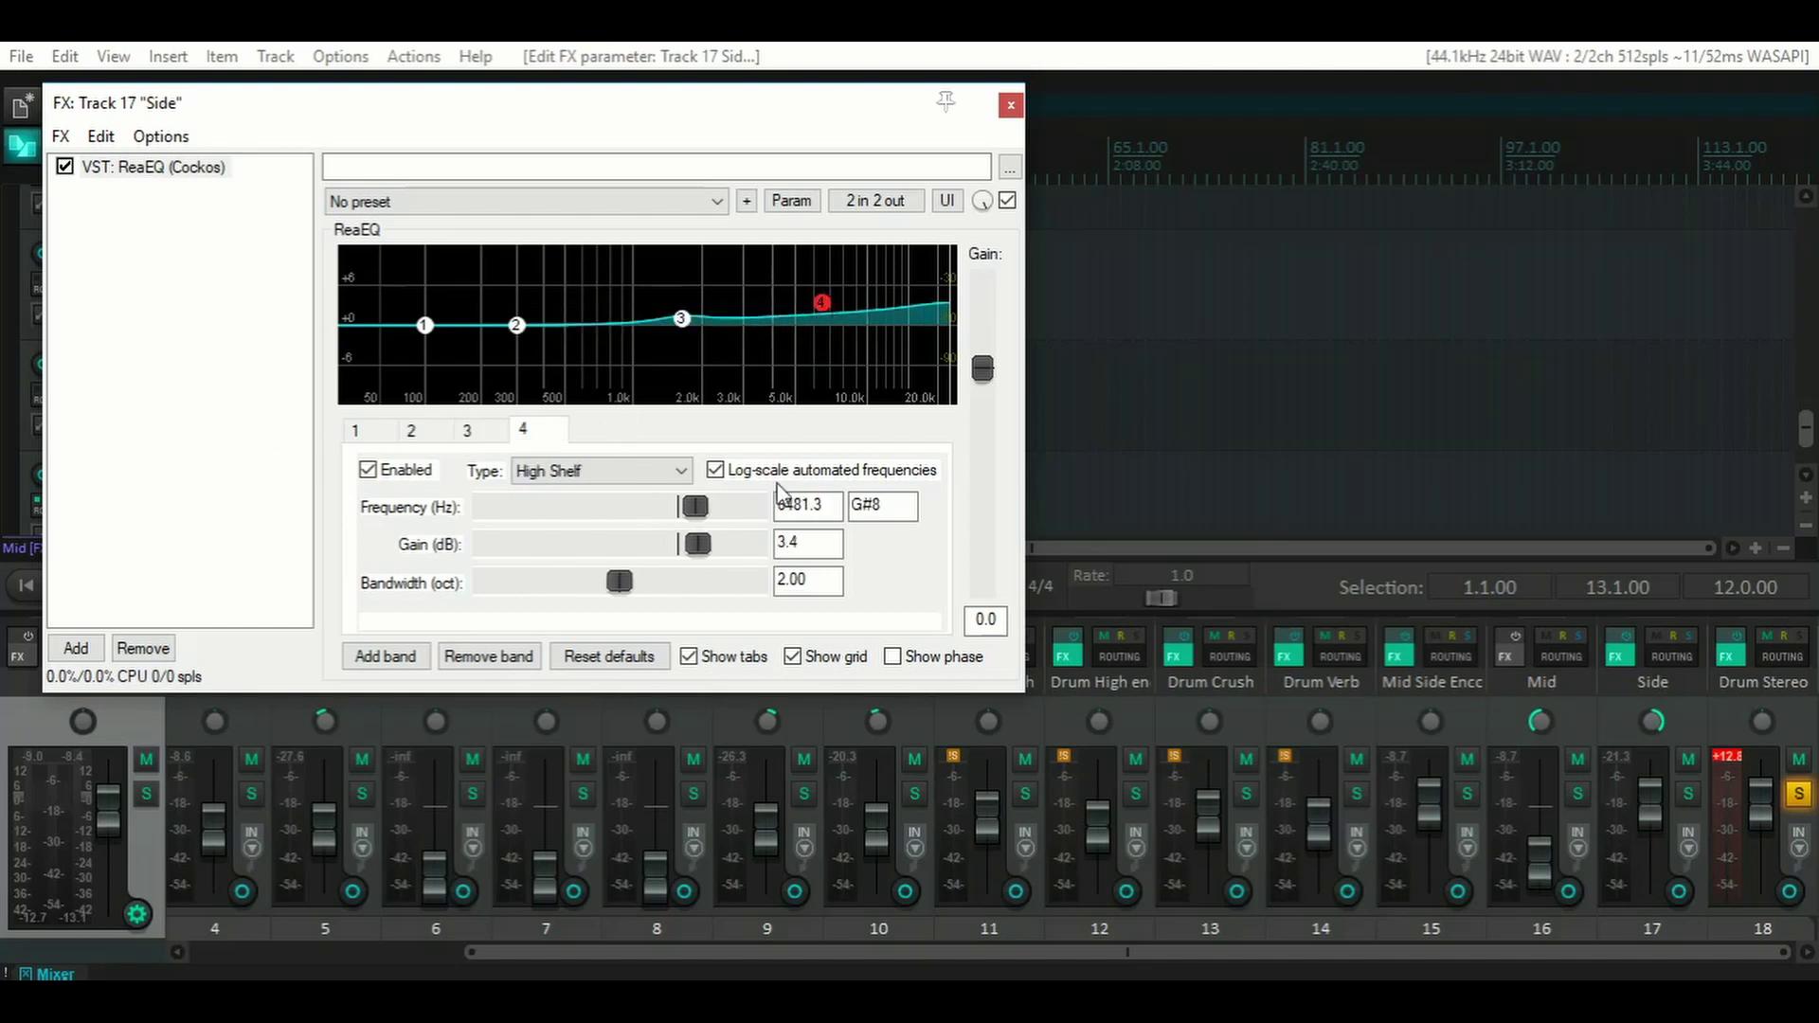
- Solo the Side track instead of Drum Stereo and play it, bypassing and re-enabling ReaEQ to compare
left_click(1797, 794)
left_click(1688, 794)
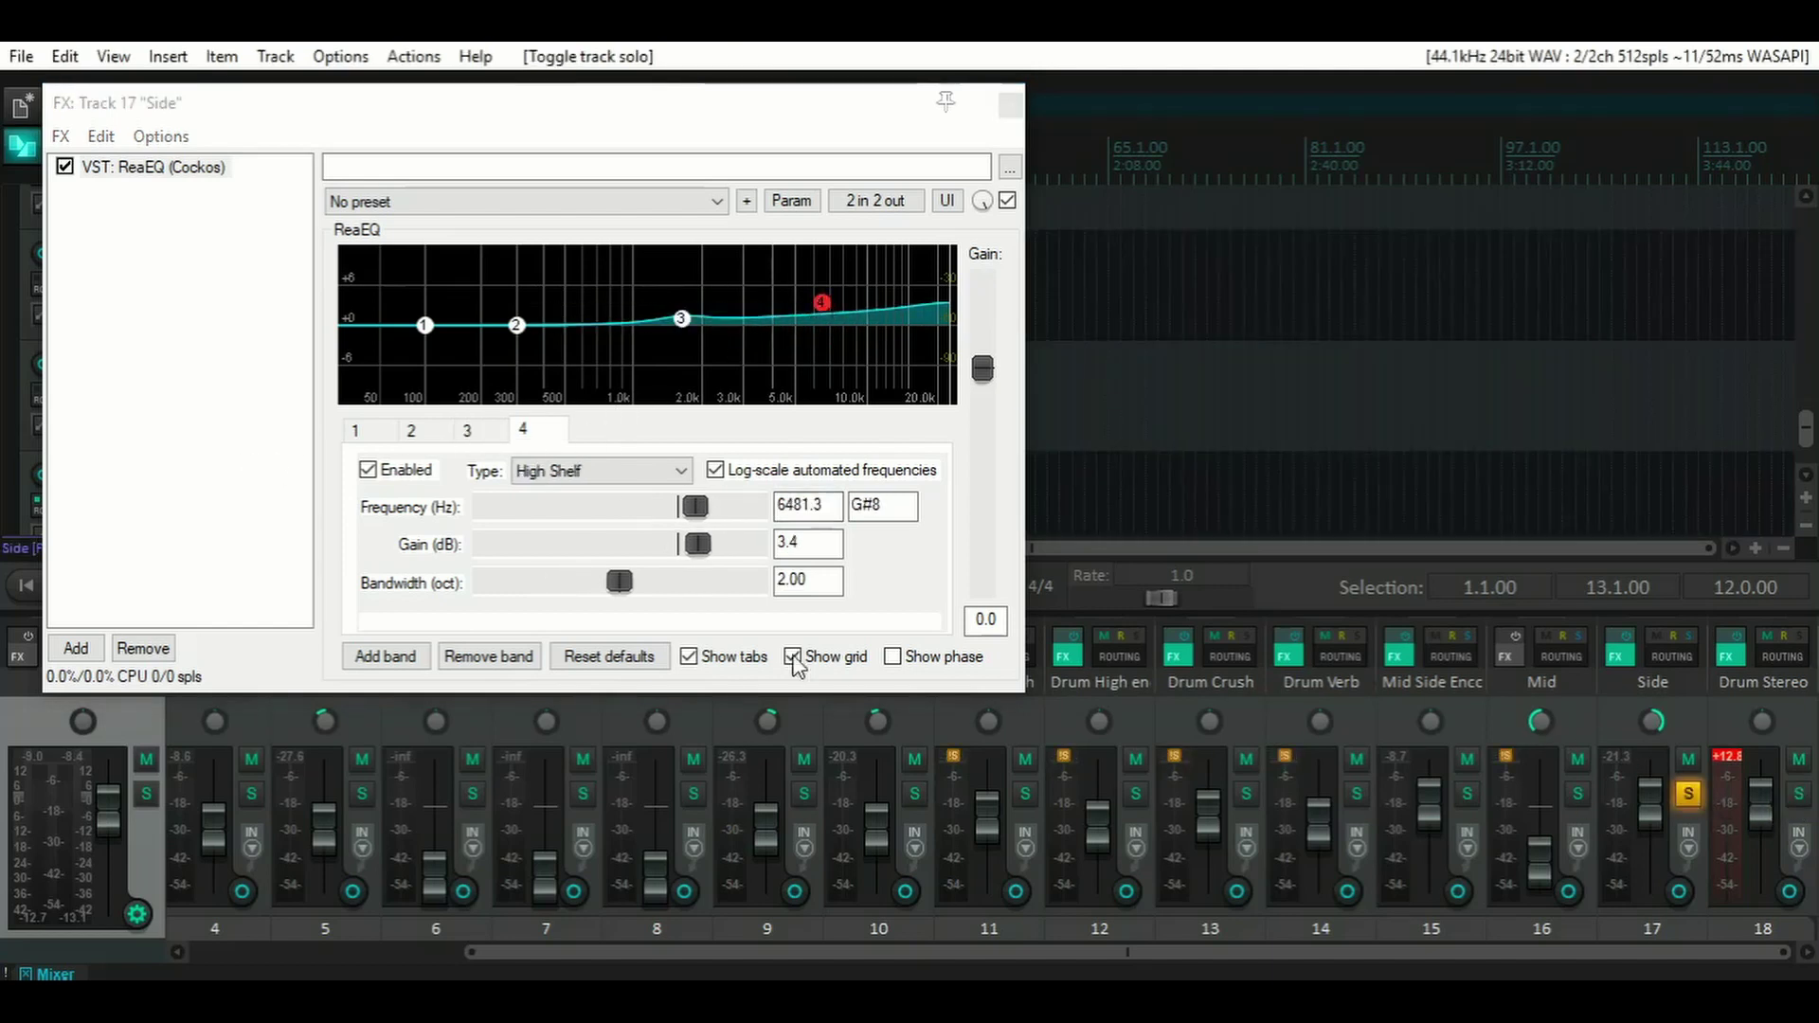
left_click_drag(379, 109, 573, 109)
key("space")
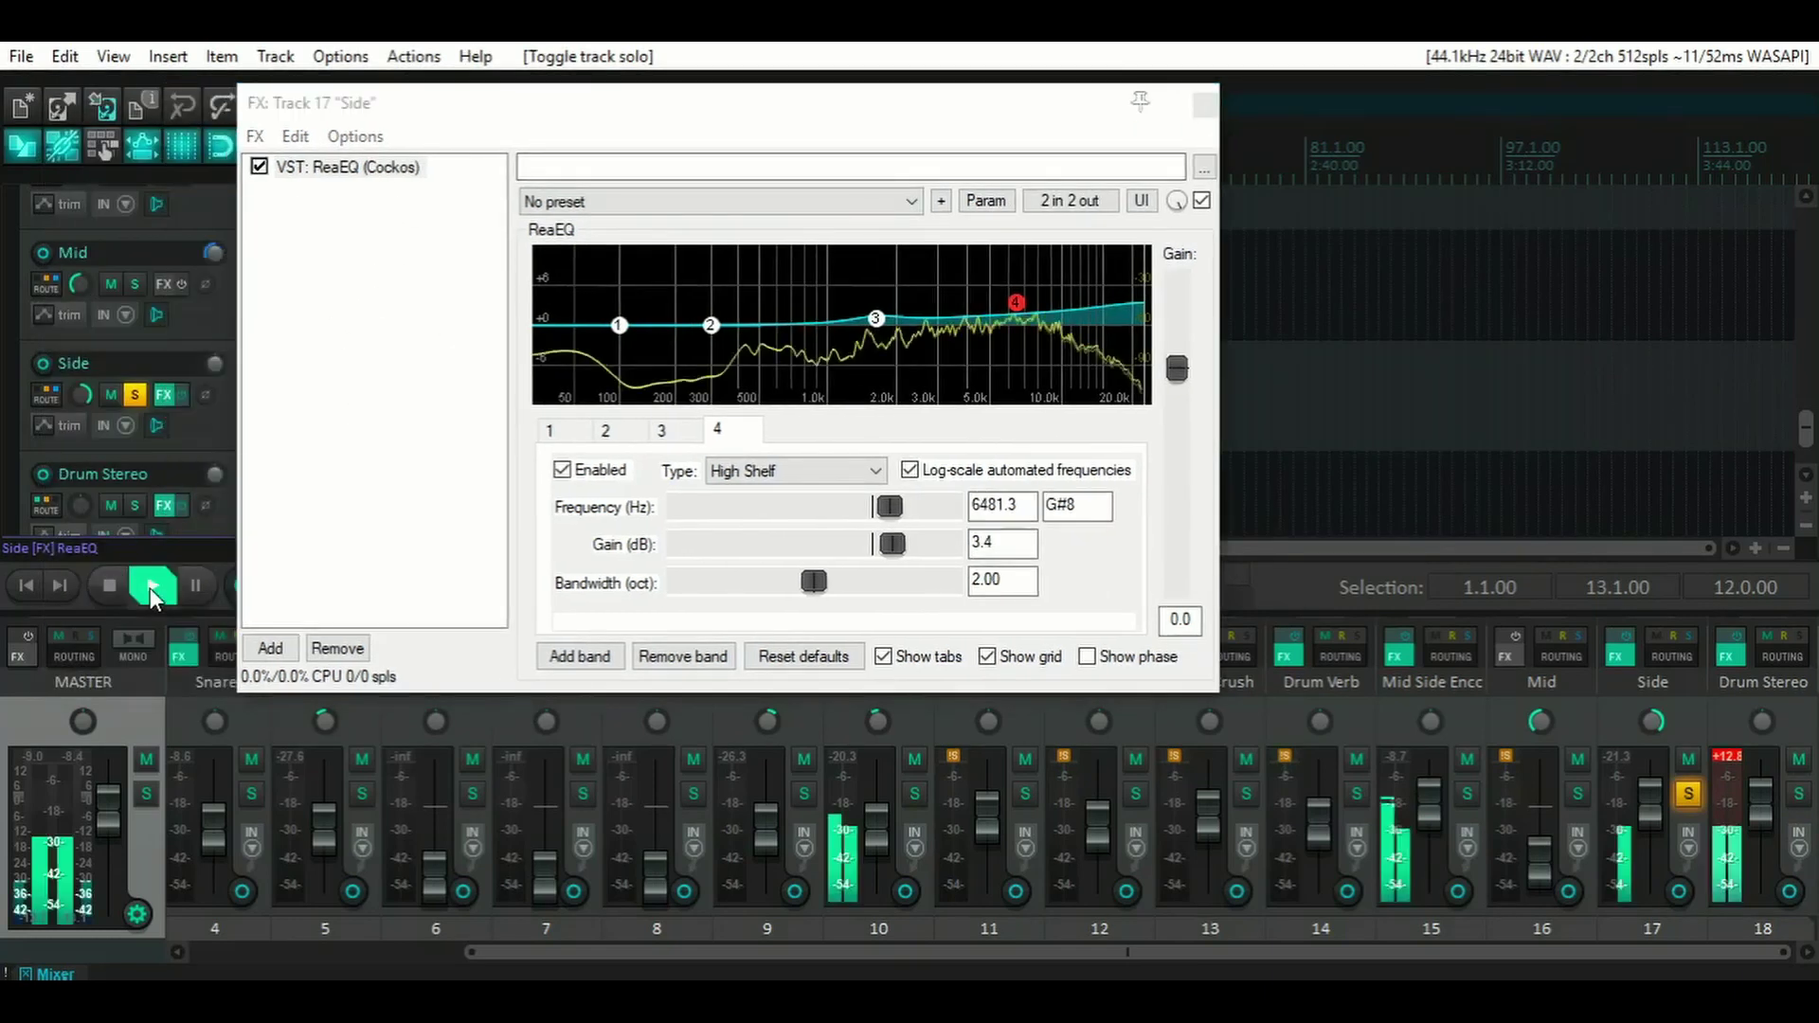
left_click(260, 167)
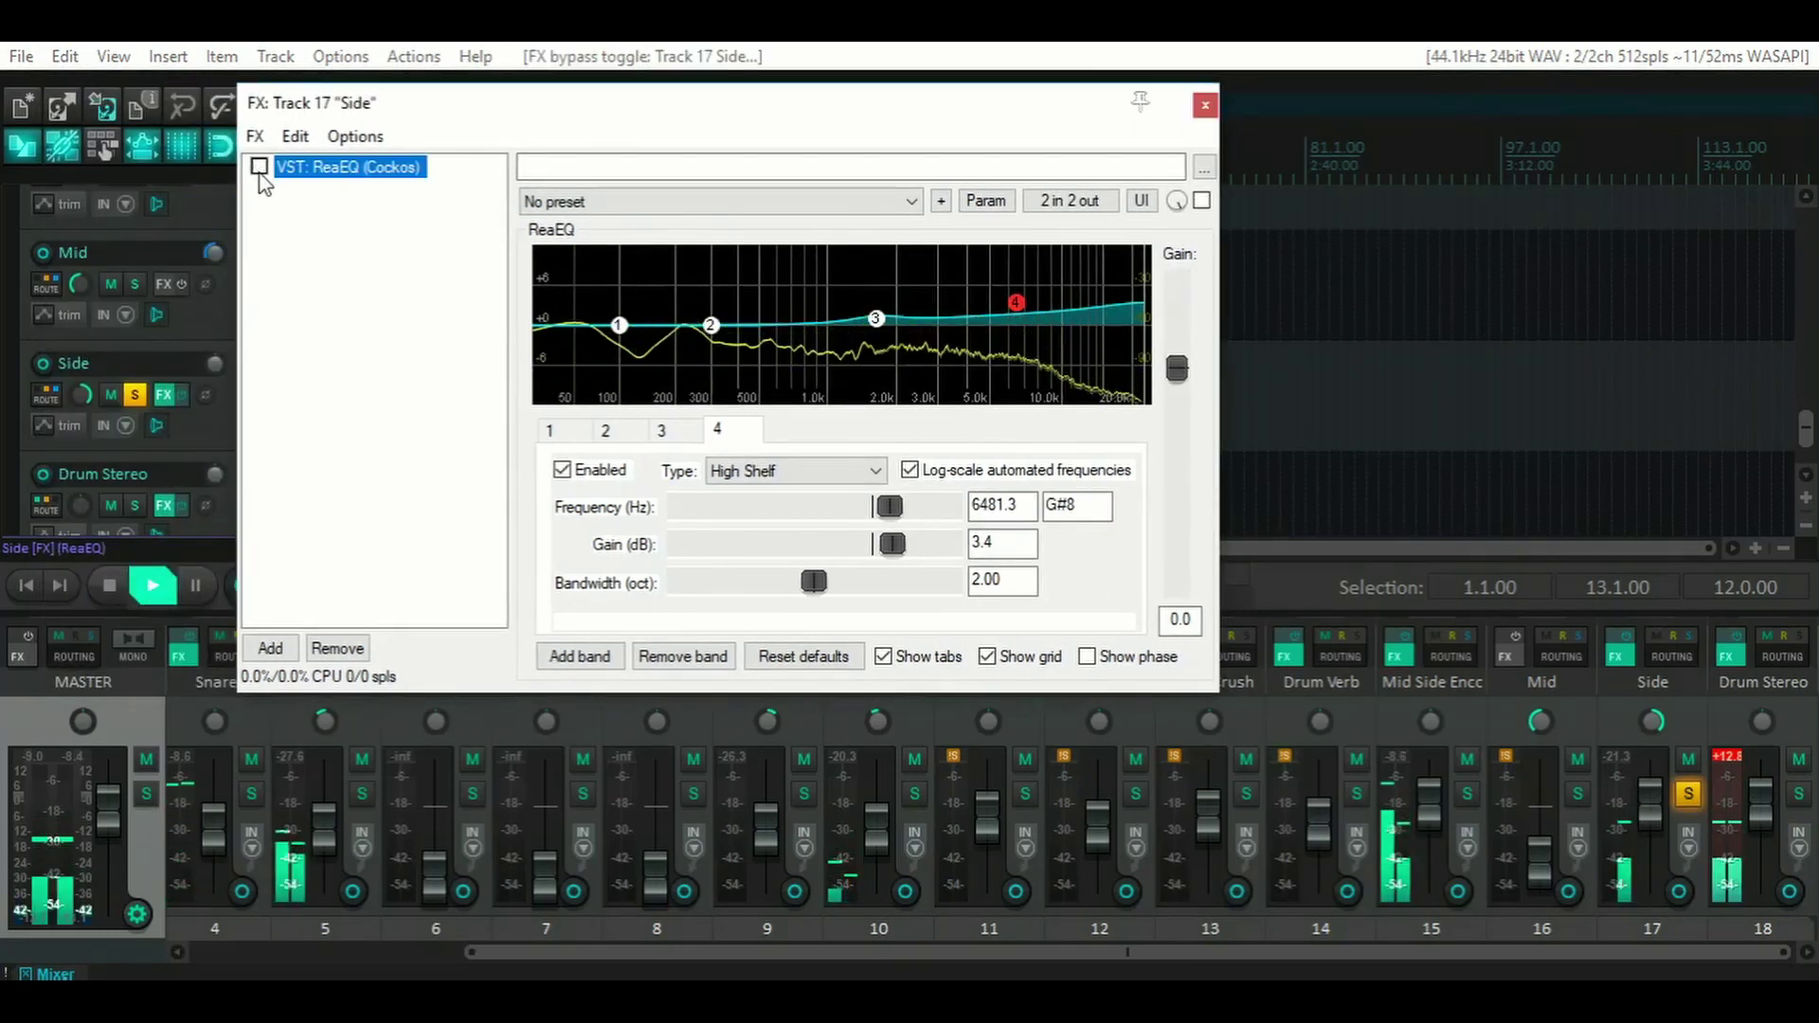
left_click(259, 168)
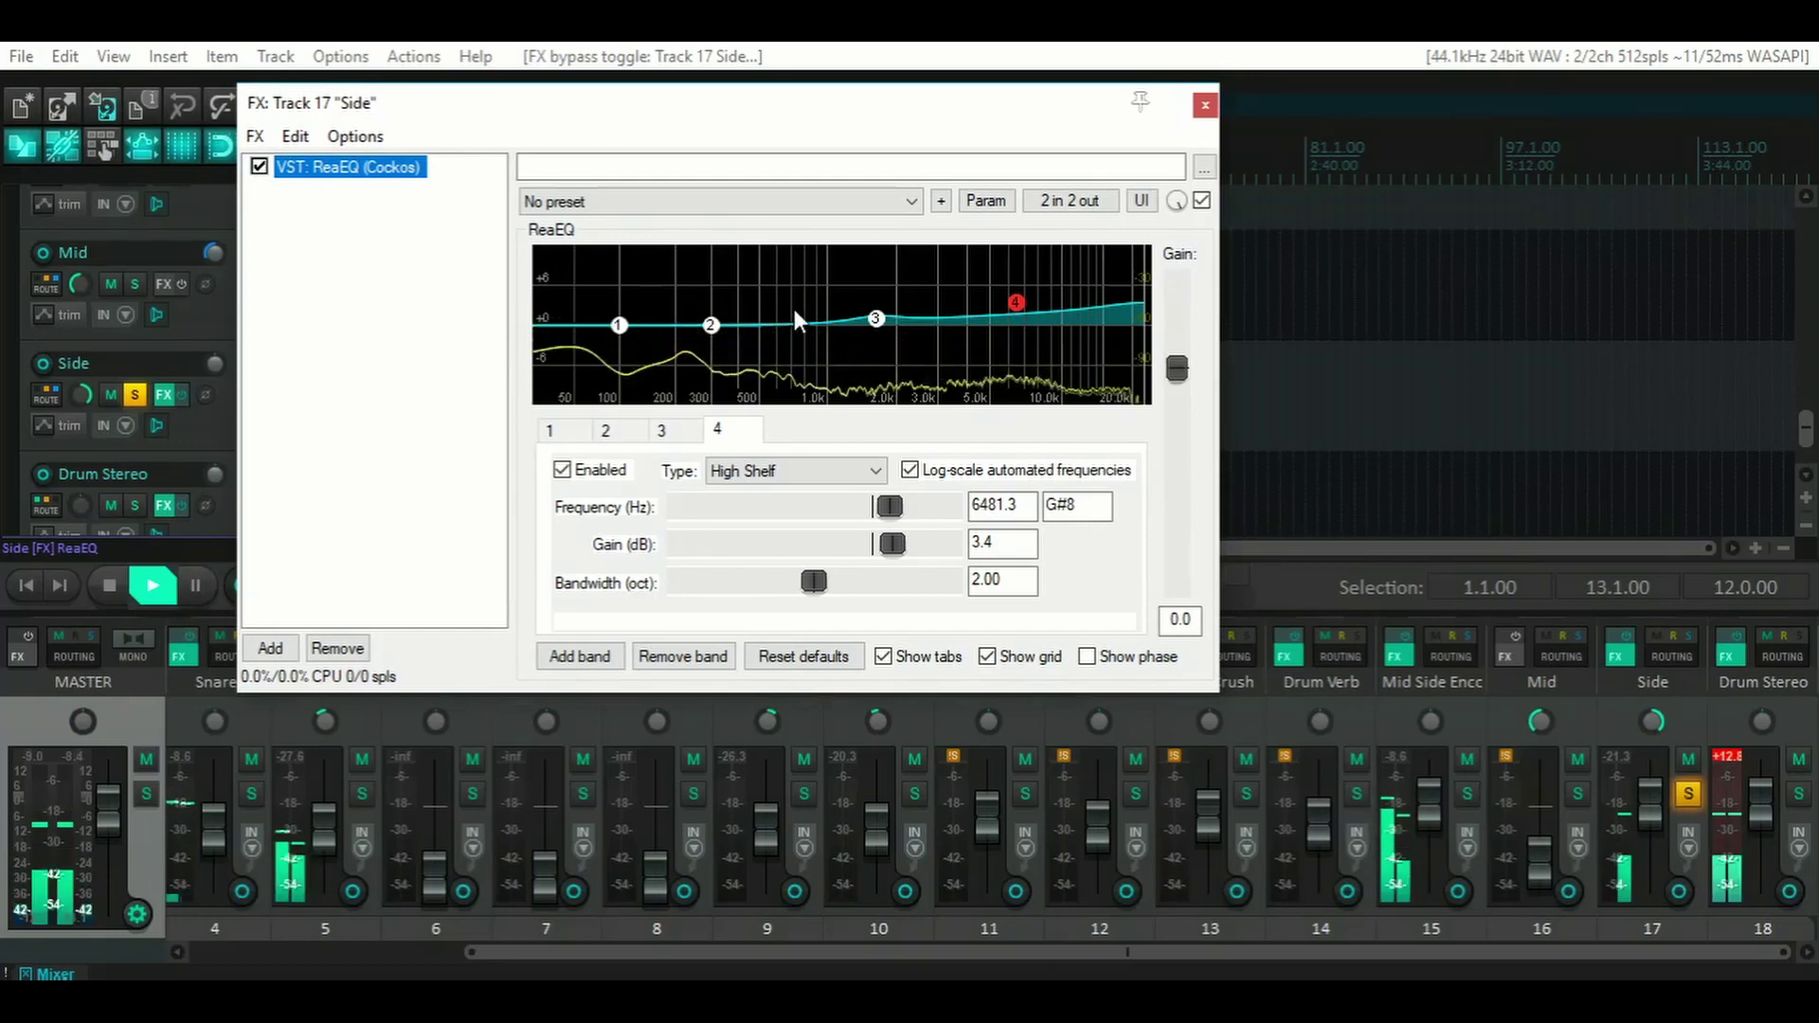
- Set ReaEQ band 3 to about 2072 Hz and +1.6 dB, and the high shelf to about 6652 Hz and +3.0 dB
mouse_move(873, 322)
mouse_move(873, 322)
left_mouse_down()
mouse_move(826, 317)
mouse_move(897, 330)
mouse_move(902, 310)
mouse_move(898, 329)
left_mouse_up()
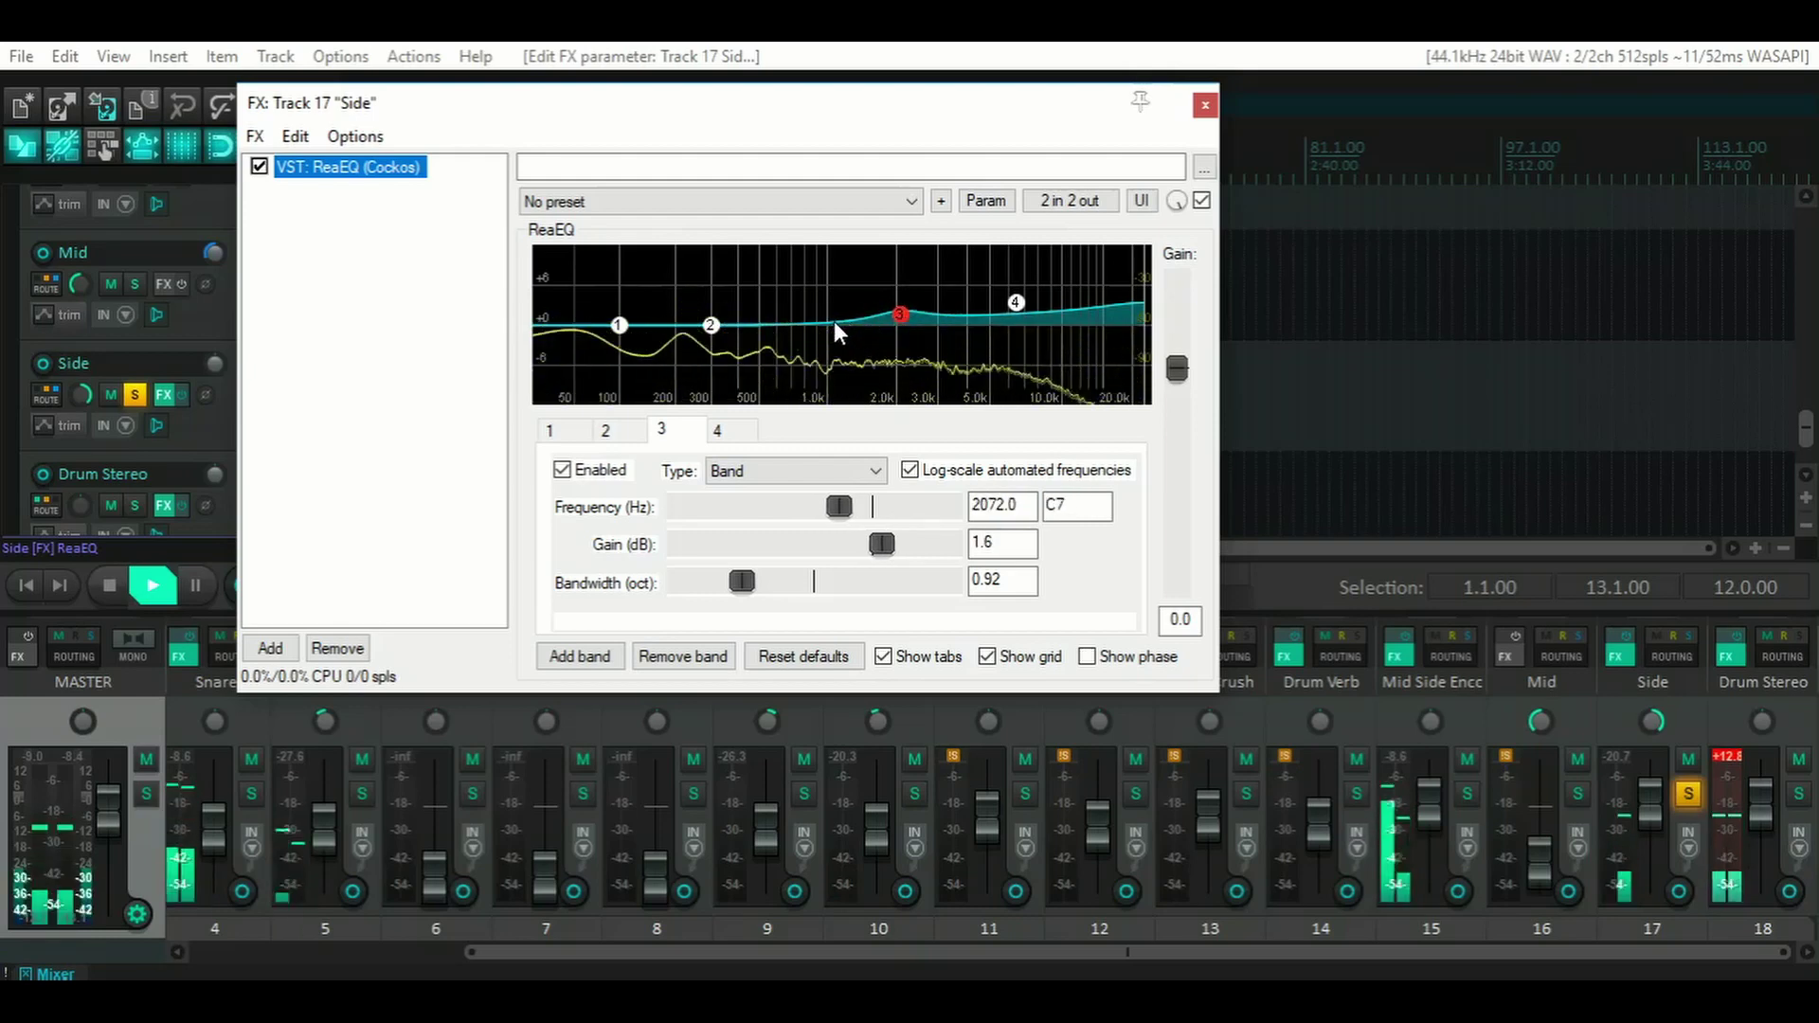
left_click(109, 584)
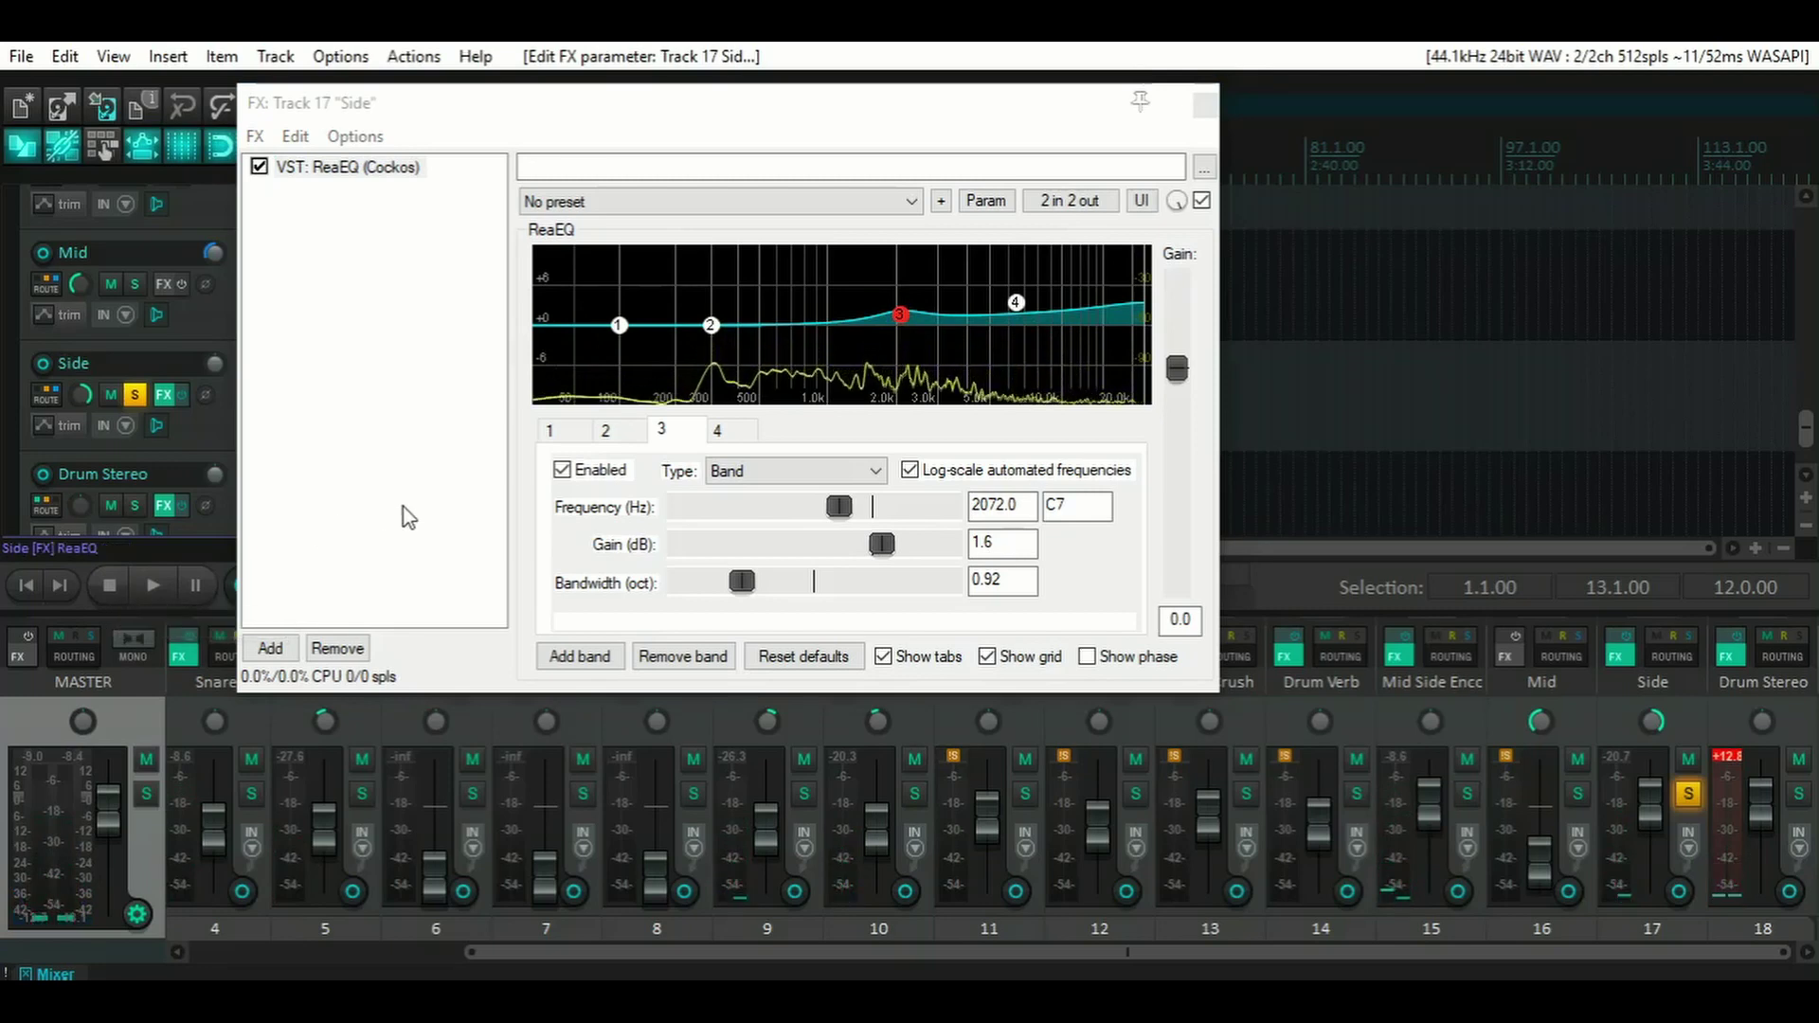
left_click(1016, 305)
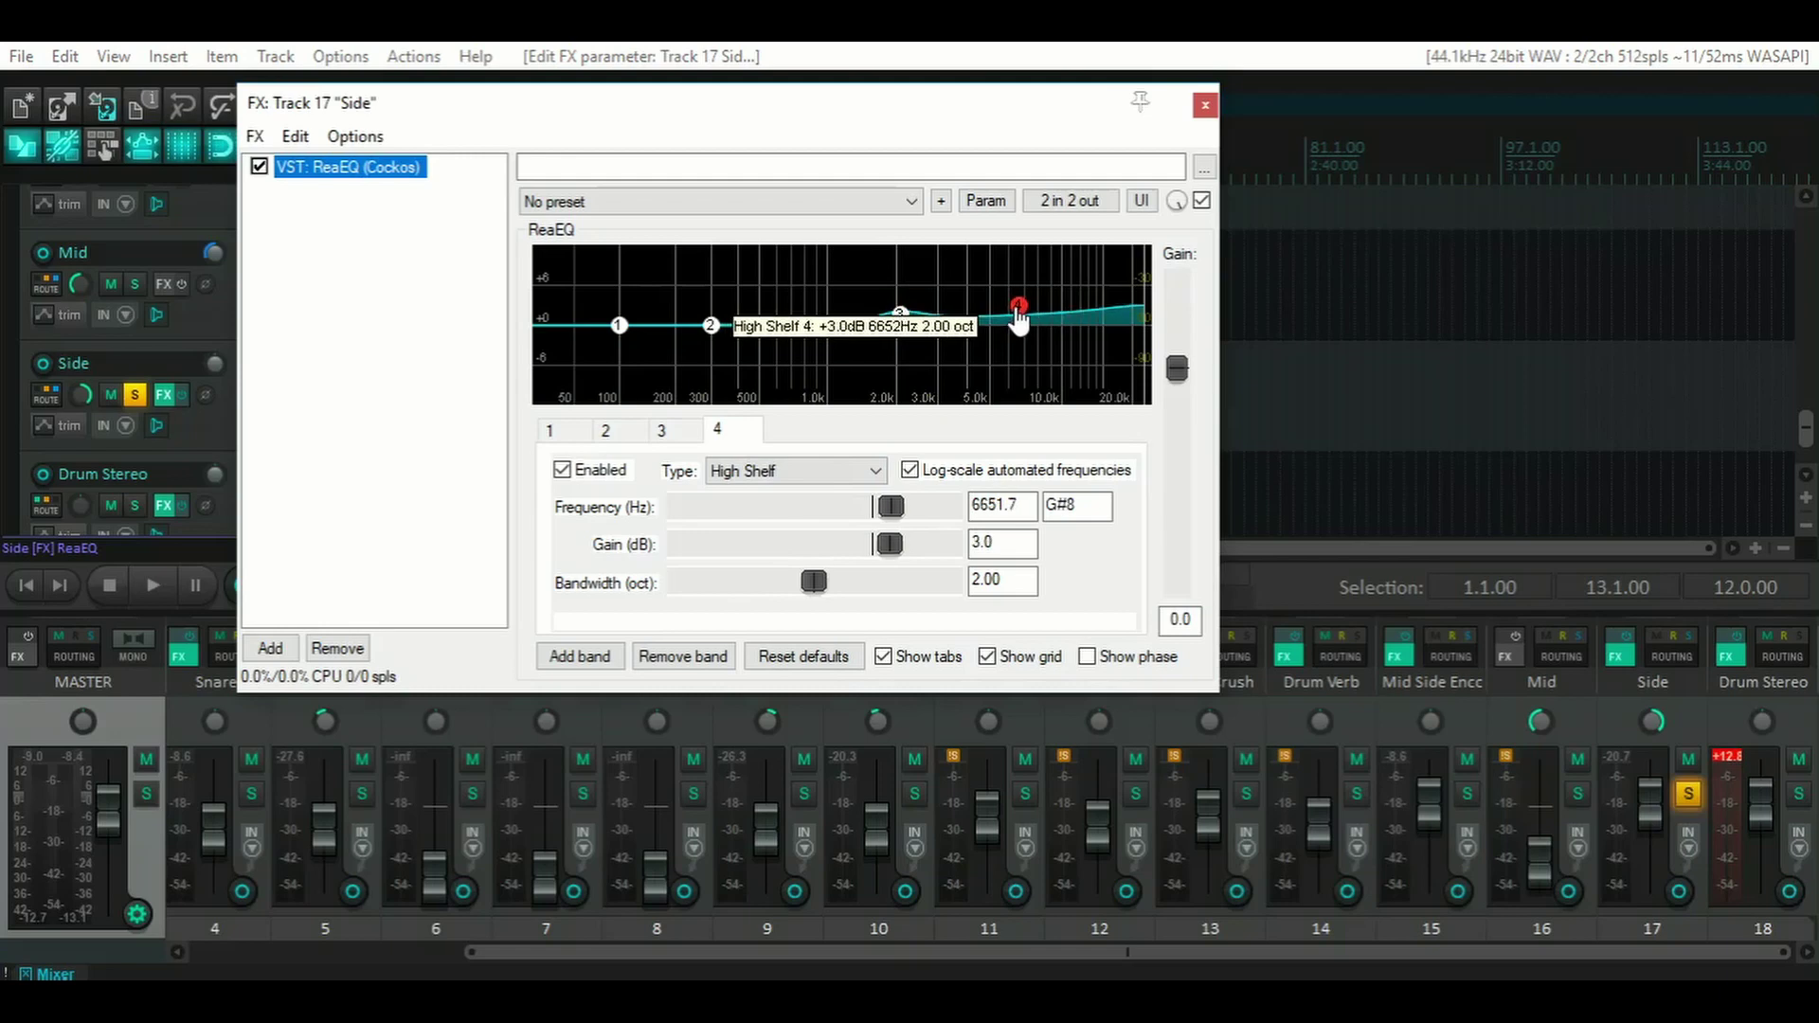
- Add the VST: ReaXcomp effect to the Side track and remove its 1.0-5.0 kHz band
left_click(267, 654)
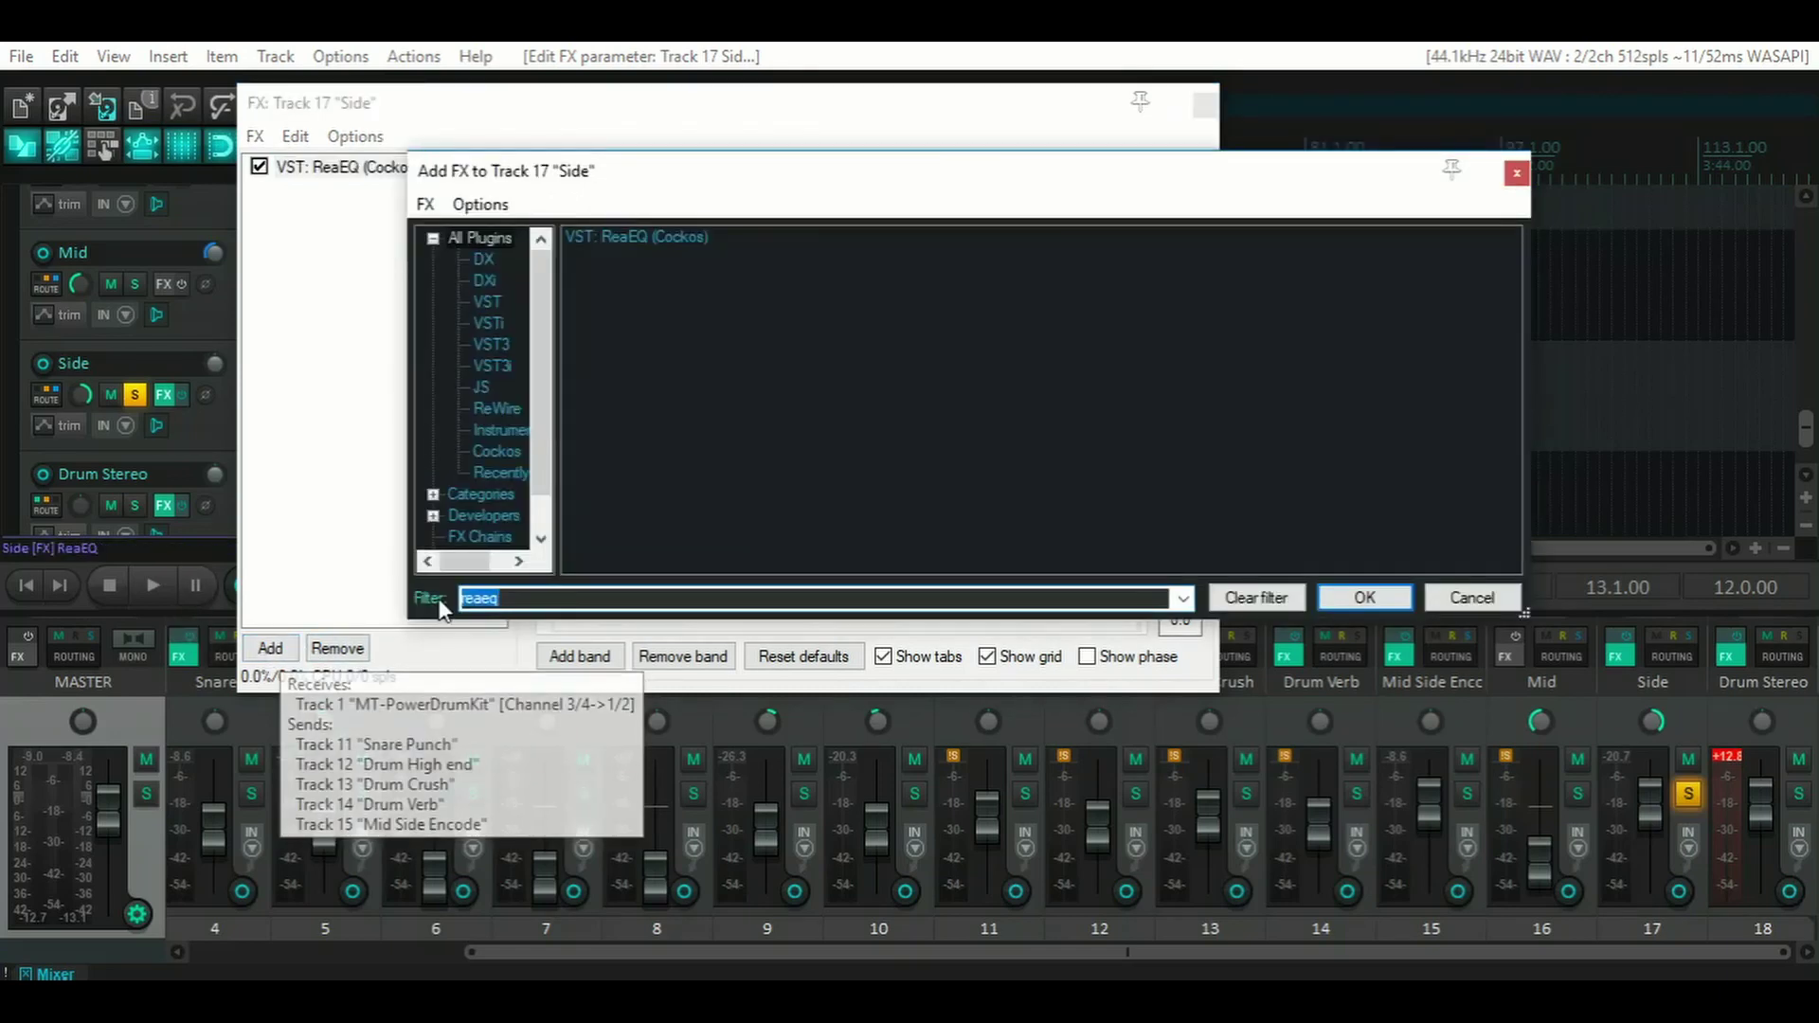
type("reaxc")
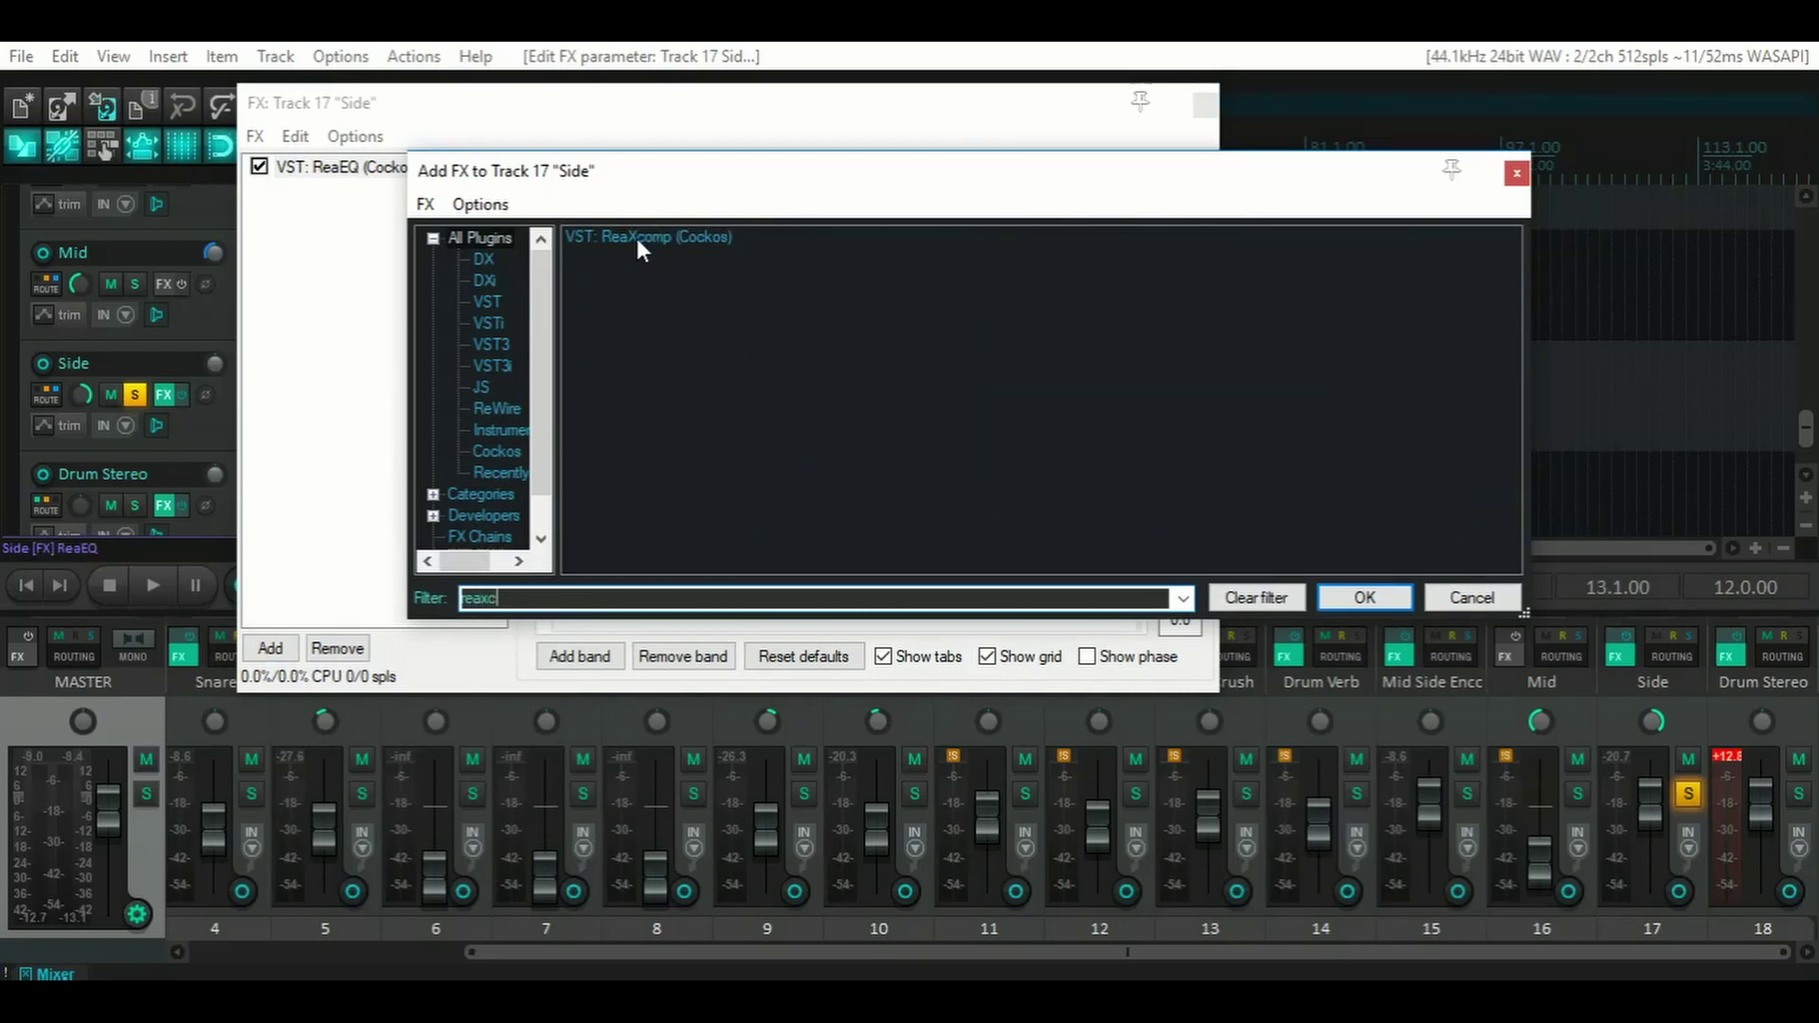
double_click(637, 237)
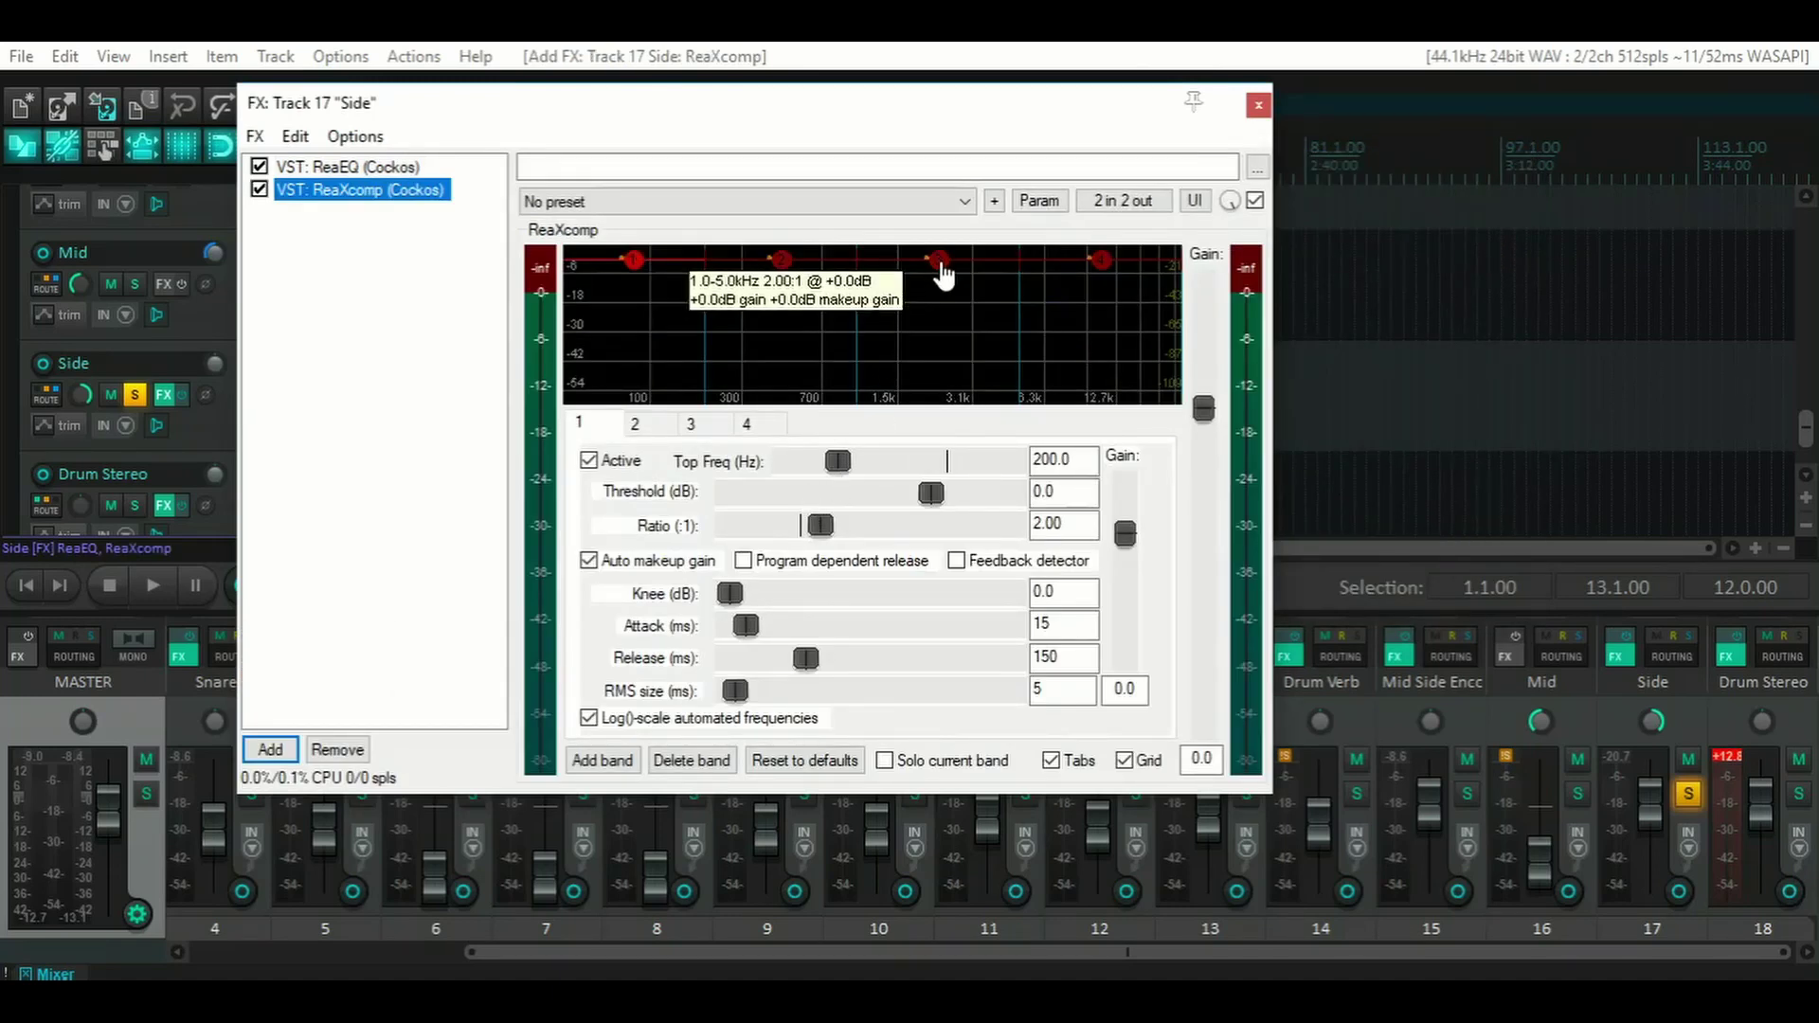
left_click(938, 261)
right_click(940, 264)
left_click(1000, 310)
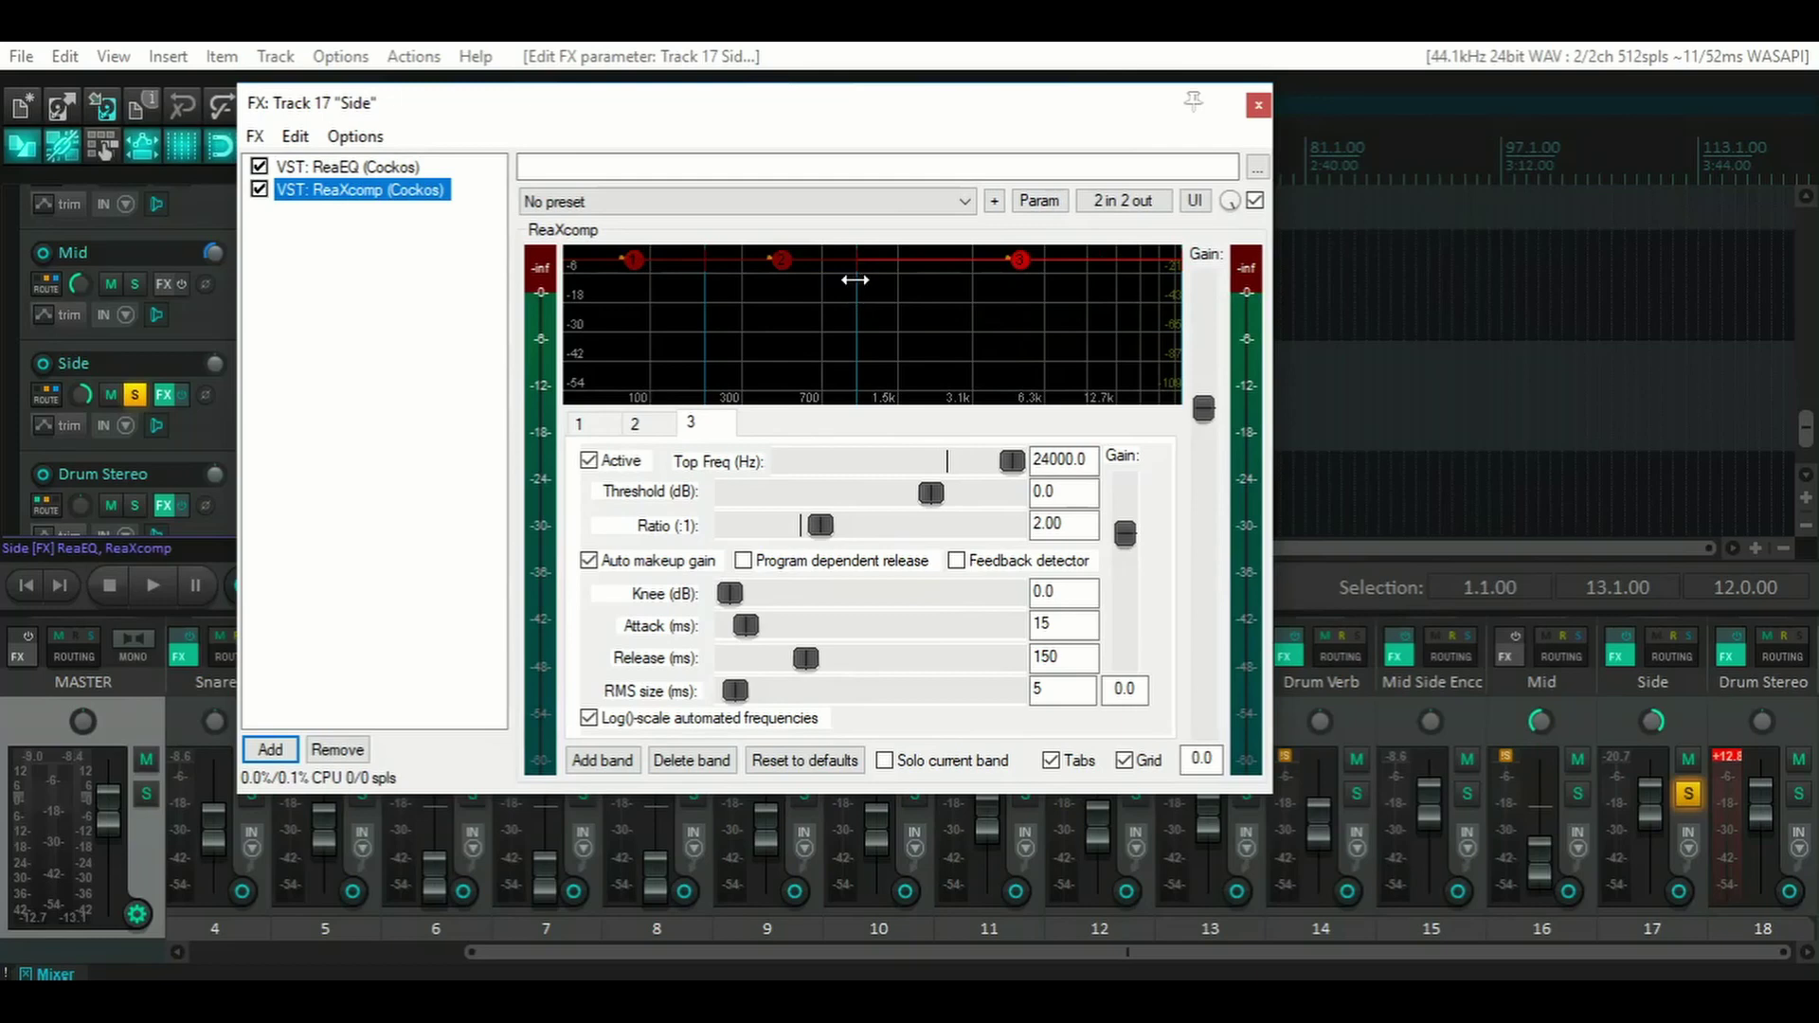
- Lower the threshold of ReaXcomp's highest band to about -30.8 dB while auditioning the Side track, stopping playback when done
left_click_drag(1019, 258, 1021, 334)
left_click(146, 588)
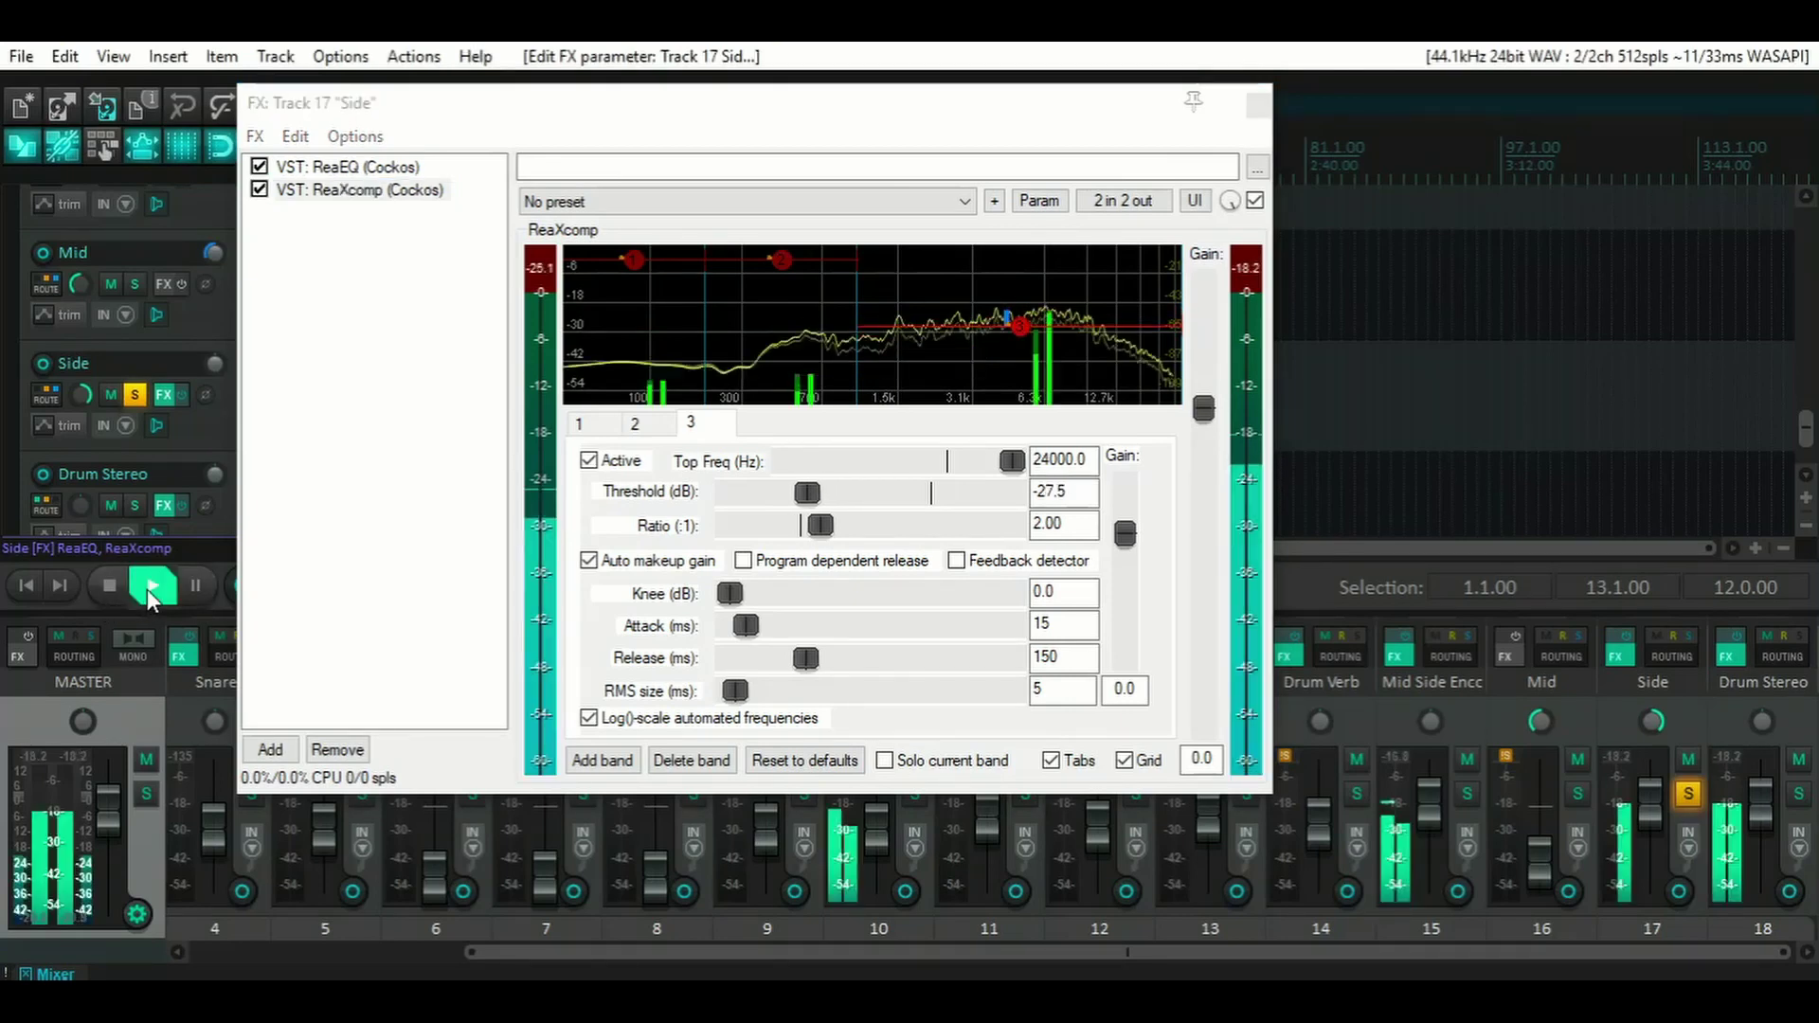
left_click_drag(1019, 327, 1020, 342)
left_click_drag(1019, 339, 1020, 343)
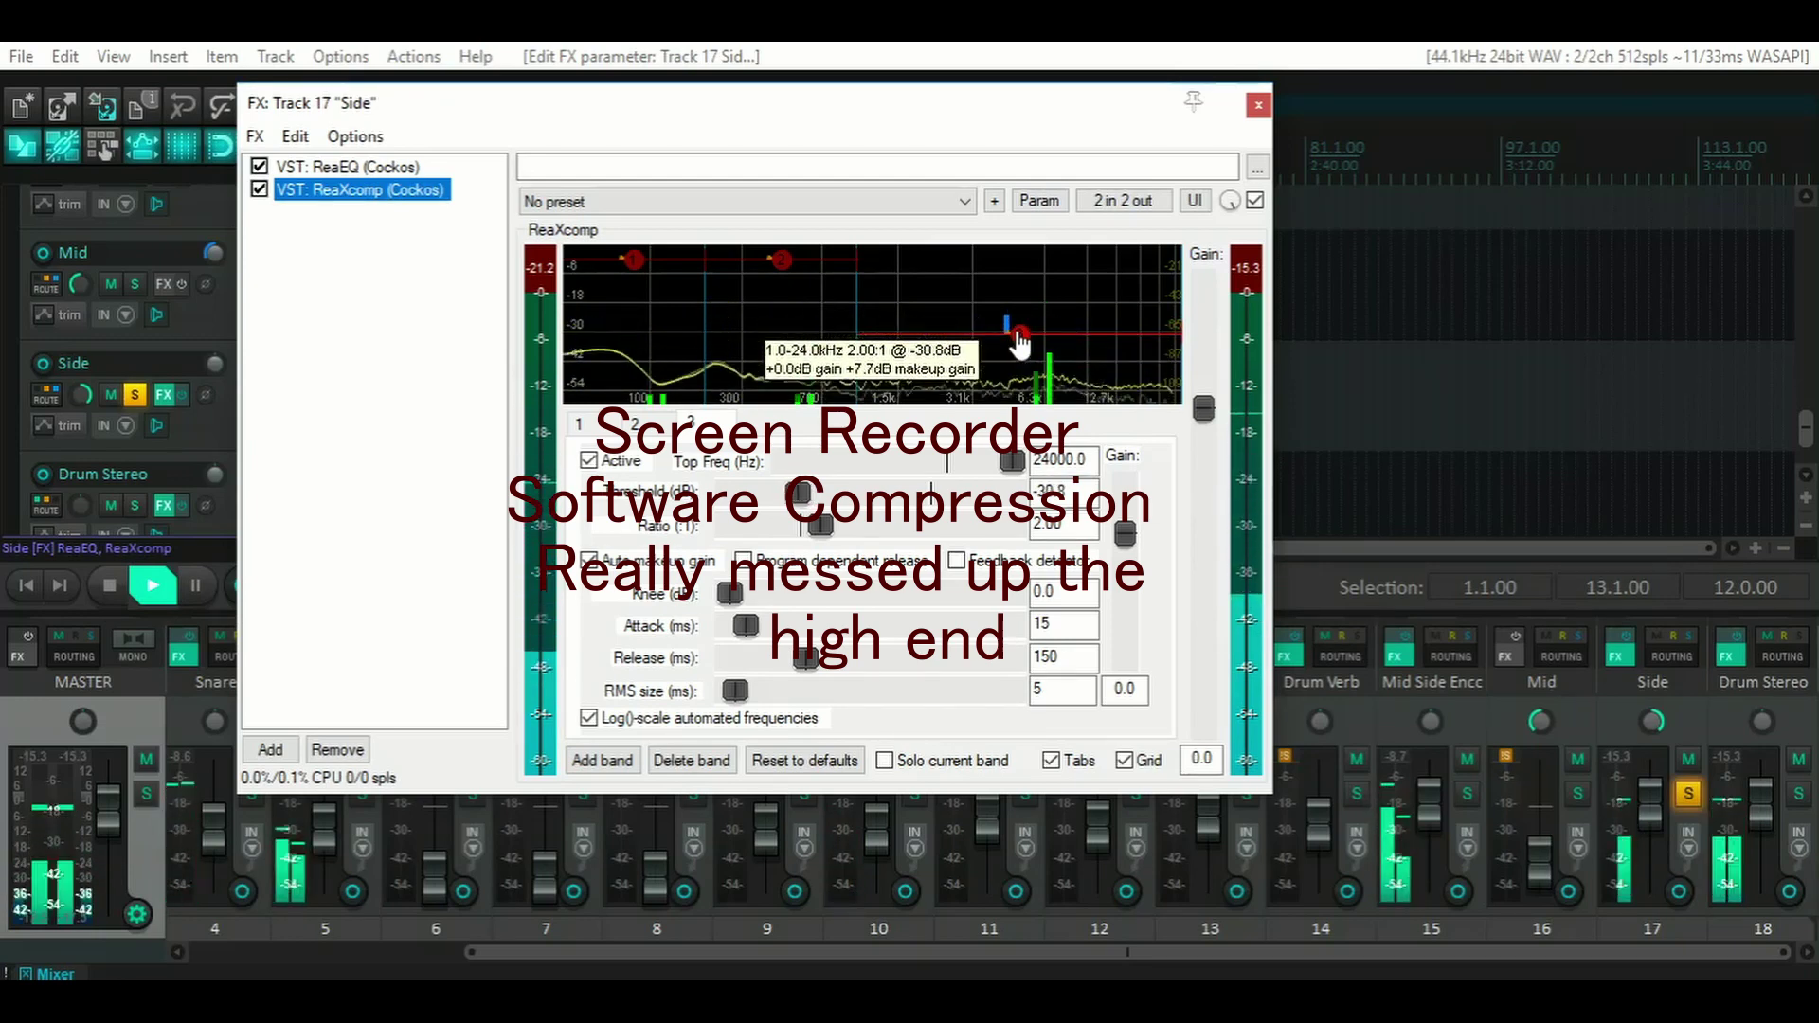
left_click(108, 589)
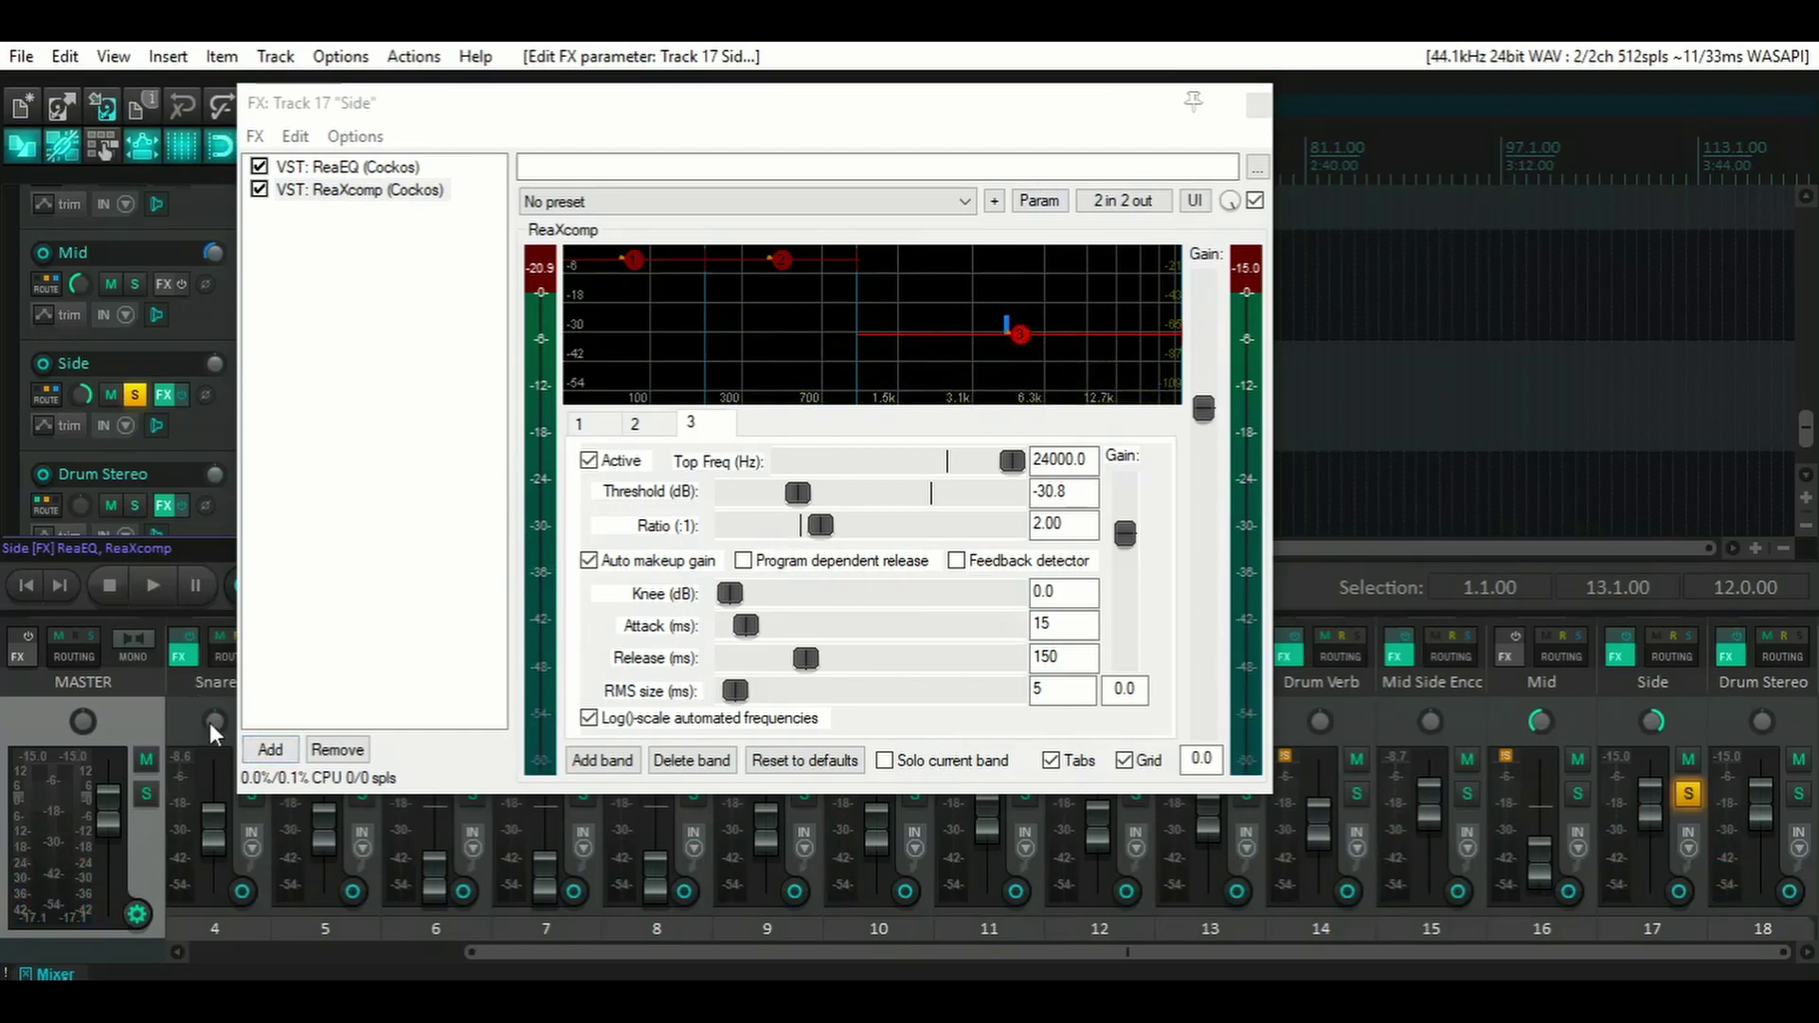
- Add a second ReaEQ after ReaXcomp on the Side track and cut band 3 by 3.0 dB at about 1867 Hz
left_click(270, 751)
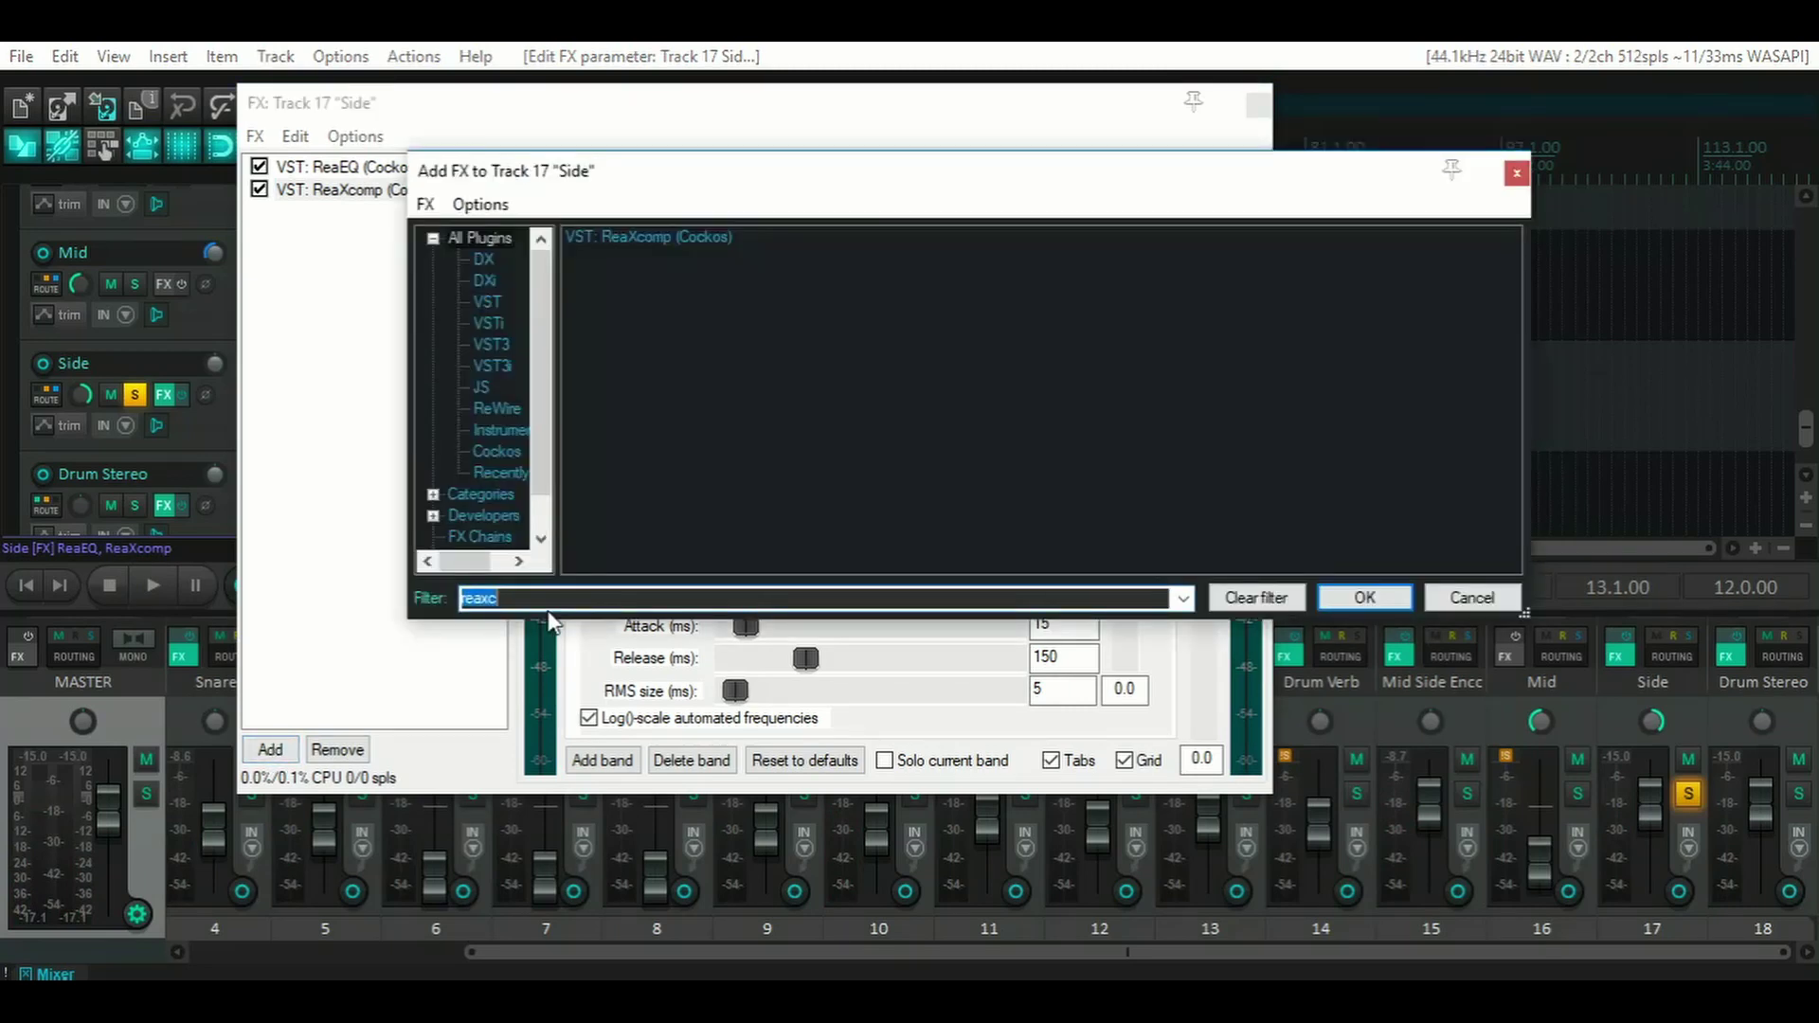
type("rea")
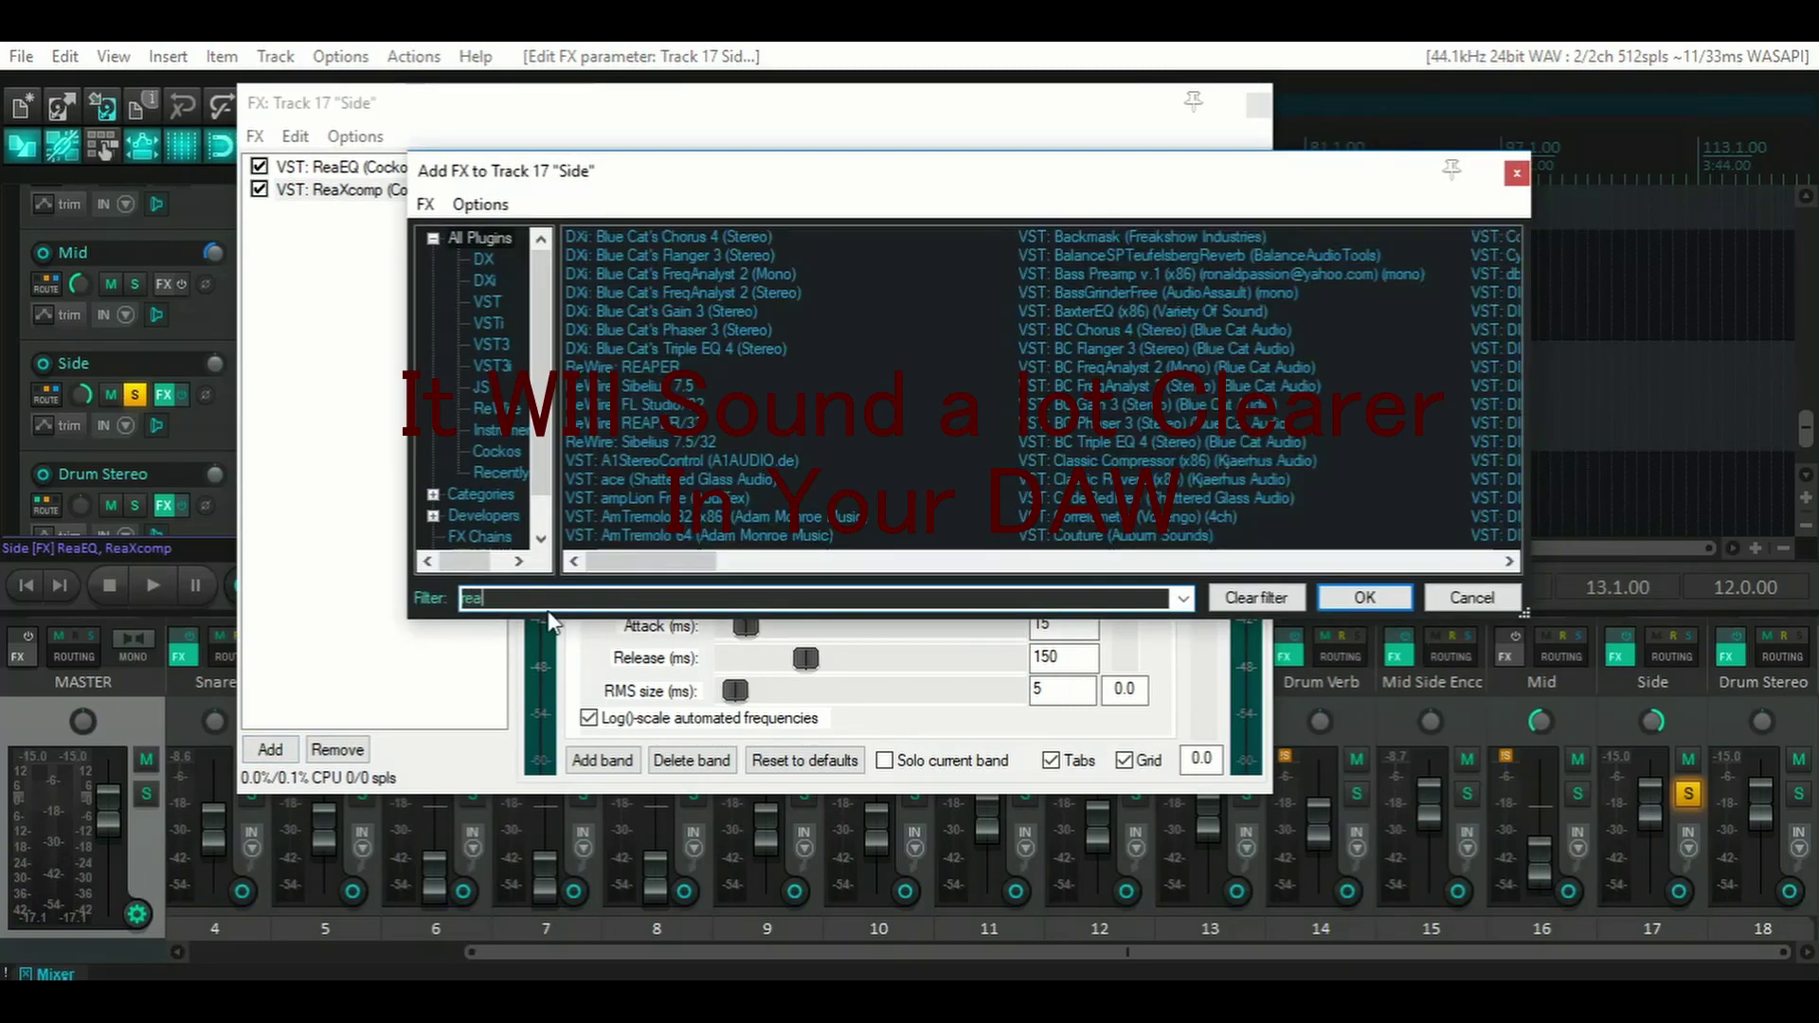
type("eq")
double_click(653, 236)
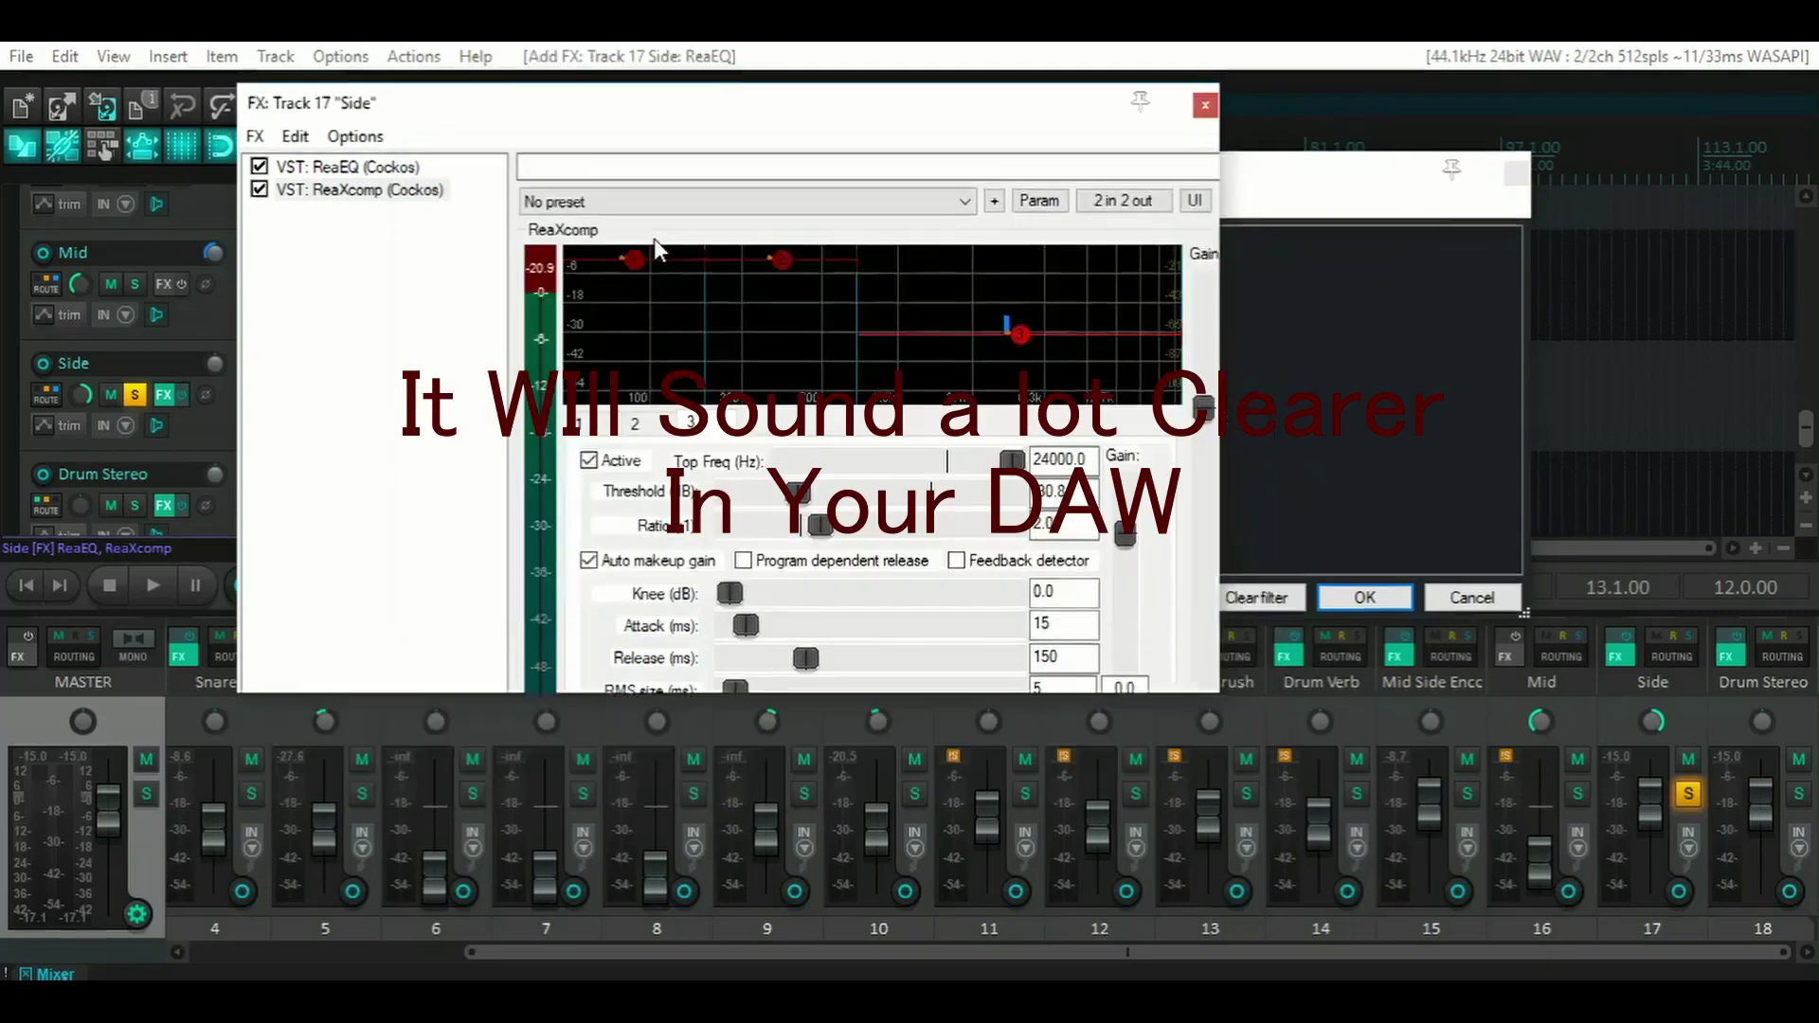
left_click_drag(828, 325, 890, 353)
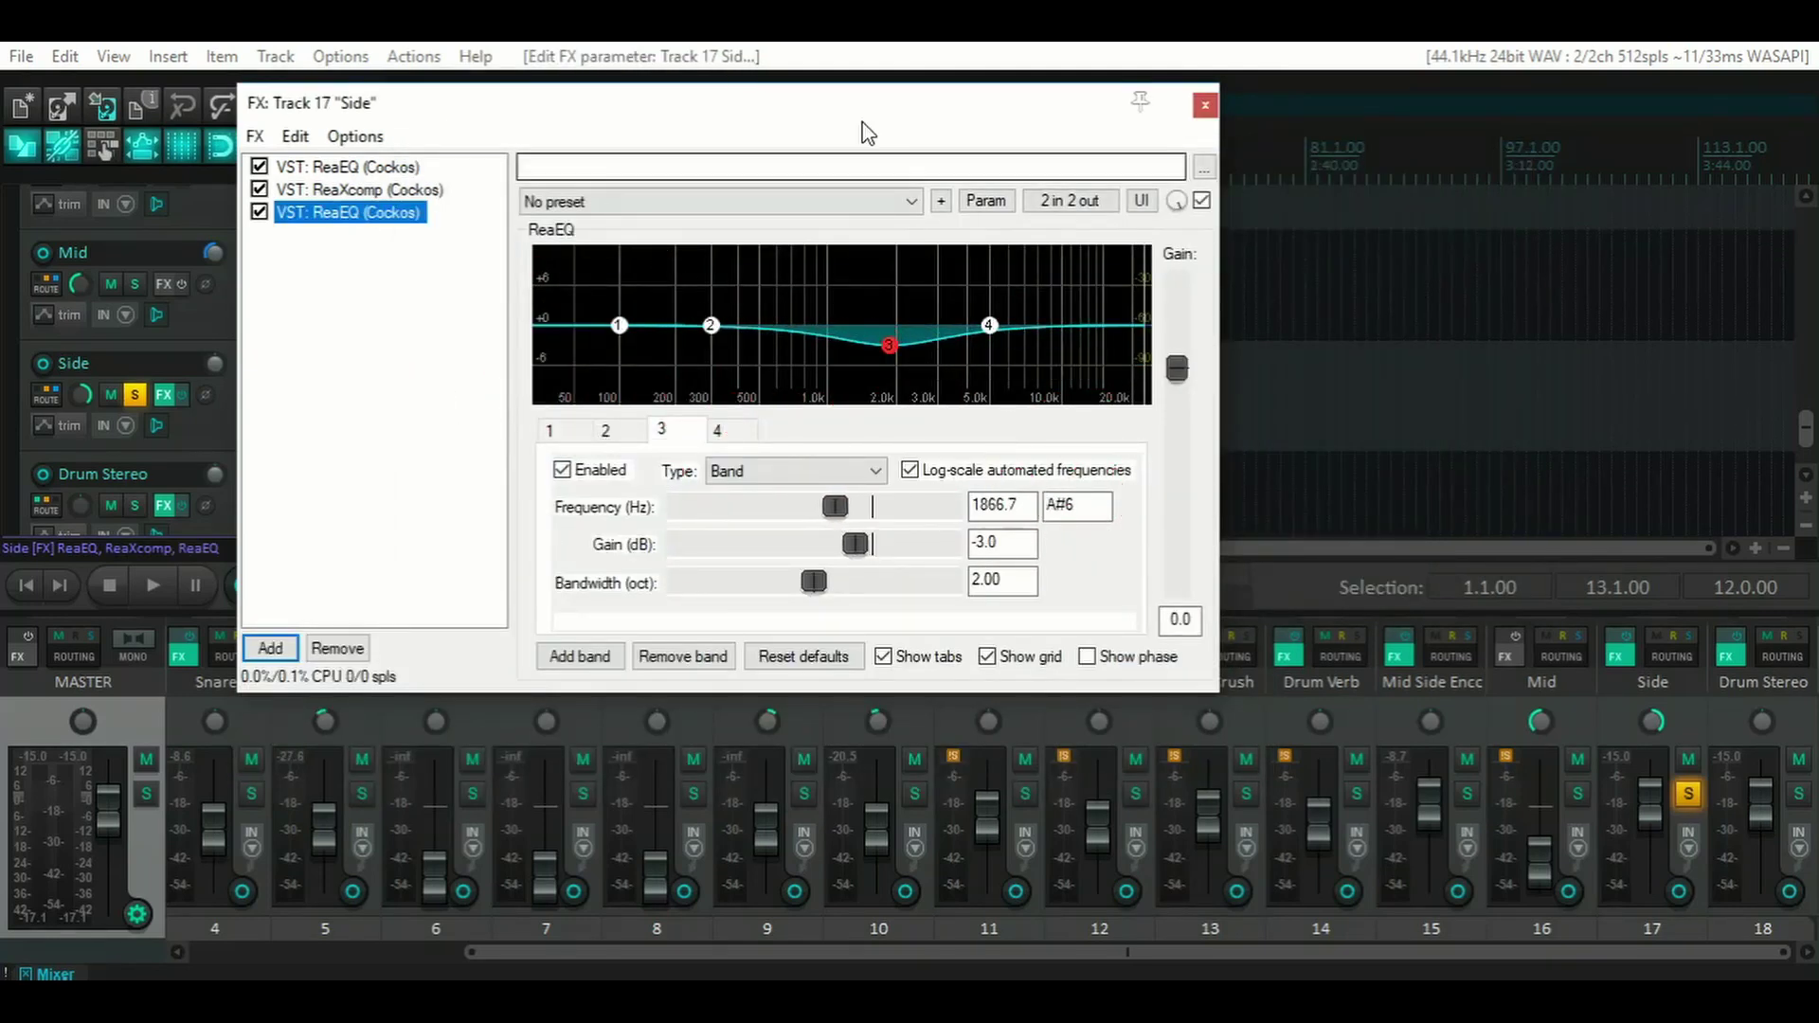
- Move the second ReaEQ's band 3 on the Side track to about 2428 Hz and -4.0 dB during playback, comparing with the effect bypassed
left_click_drag(865, 108, 1229, 198)
key("space")
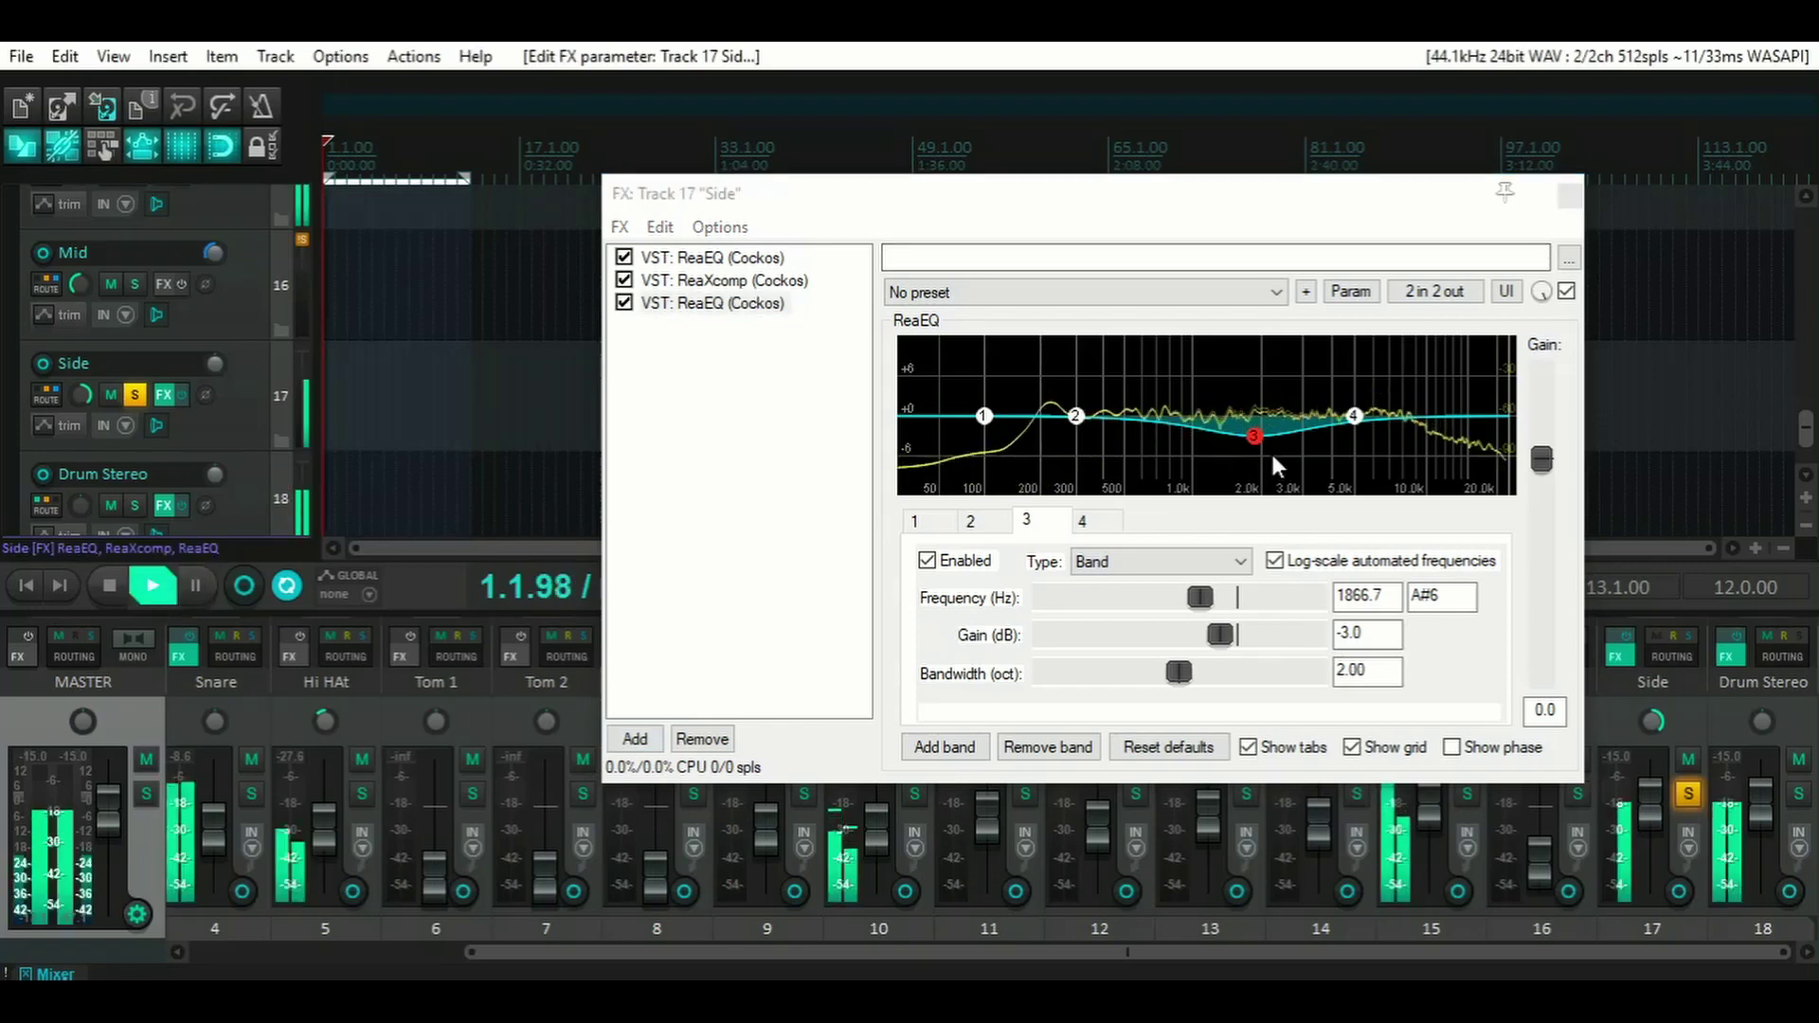
left_click_drag(1253, 436, 1280, 450)
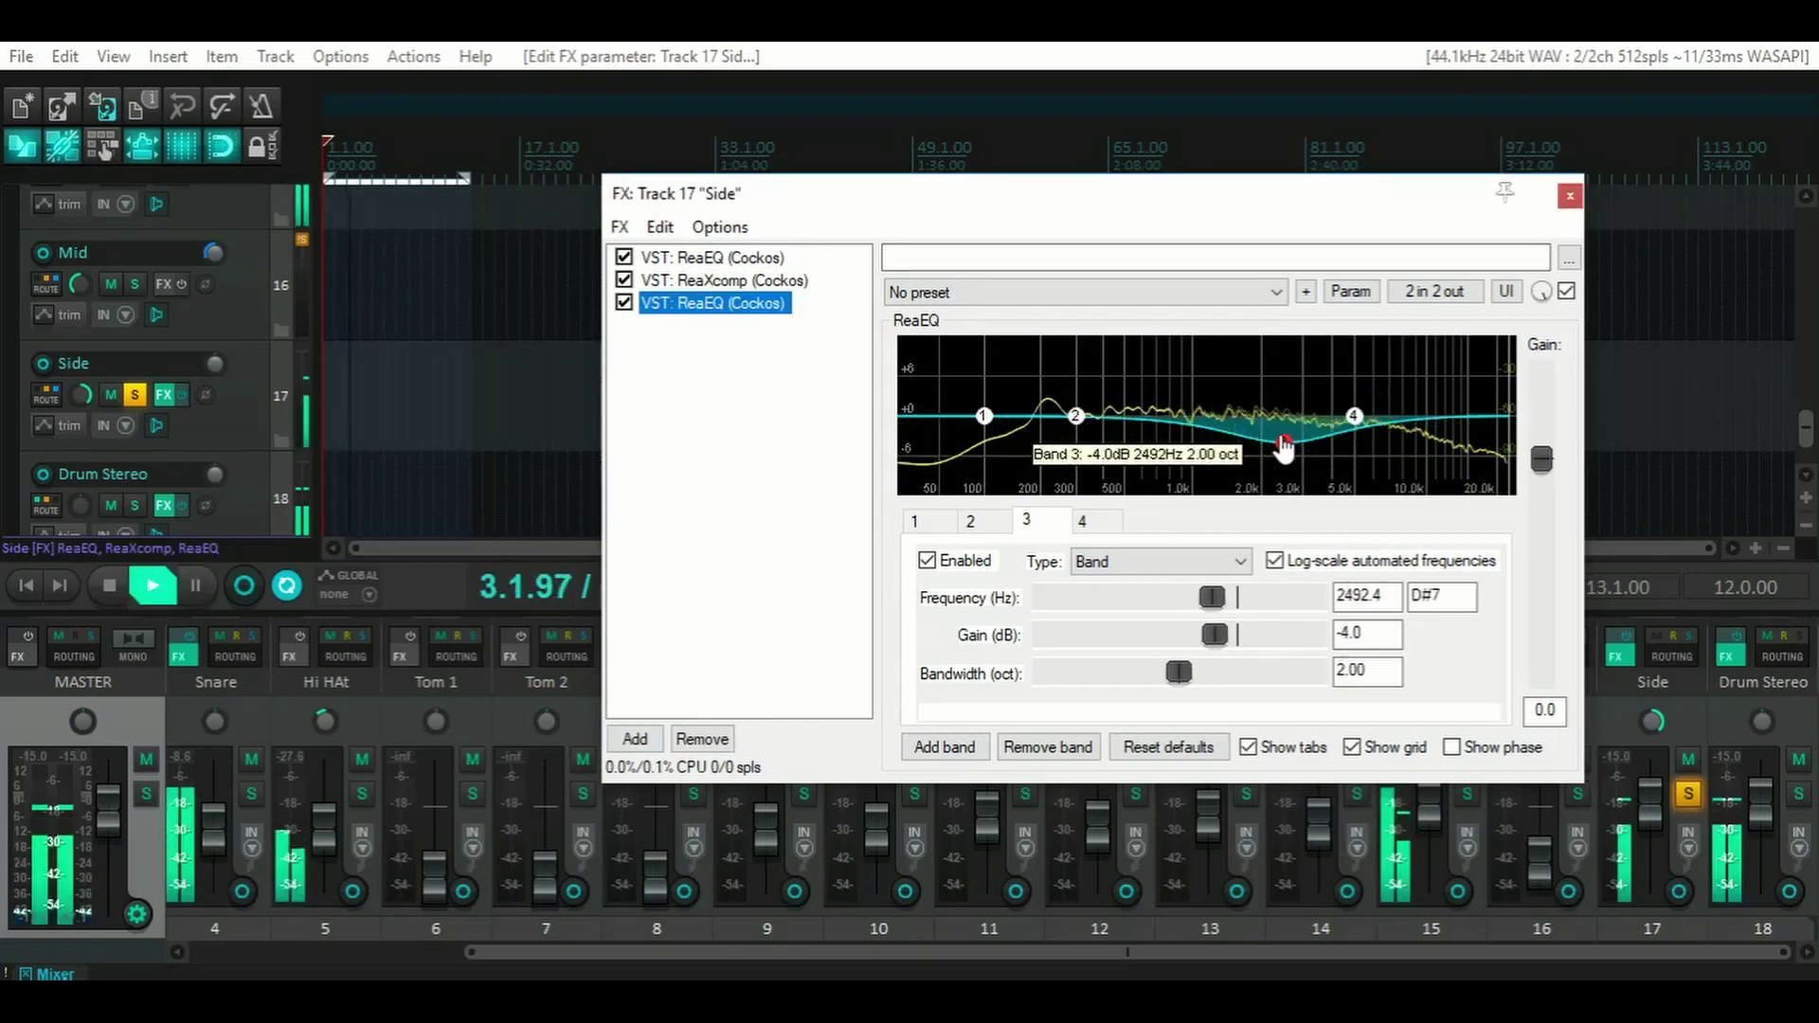
left_click(626, 303)
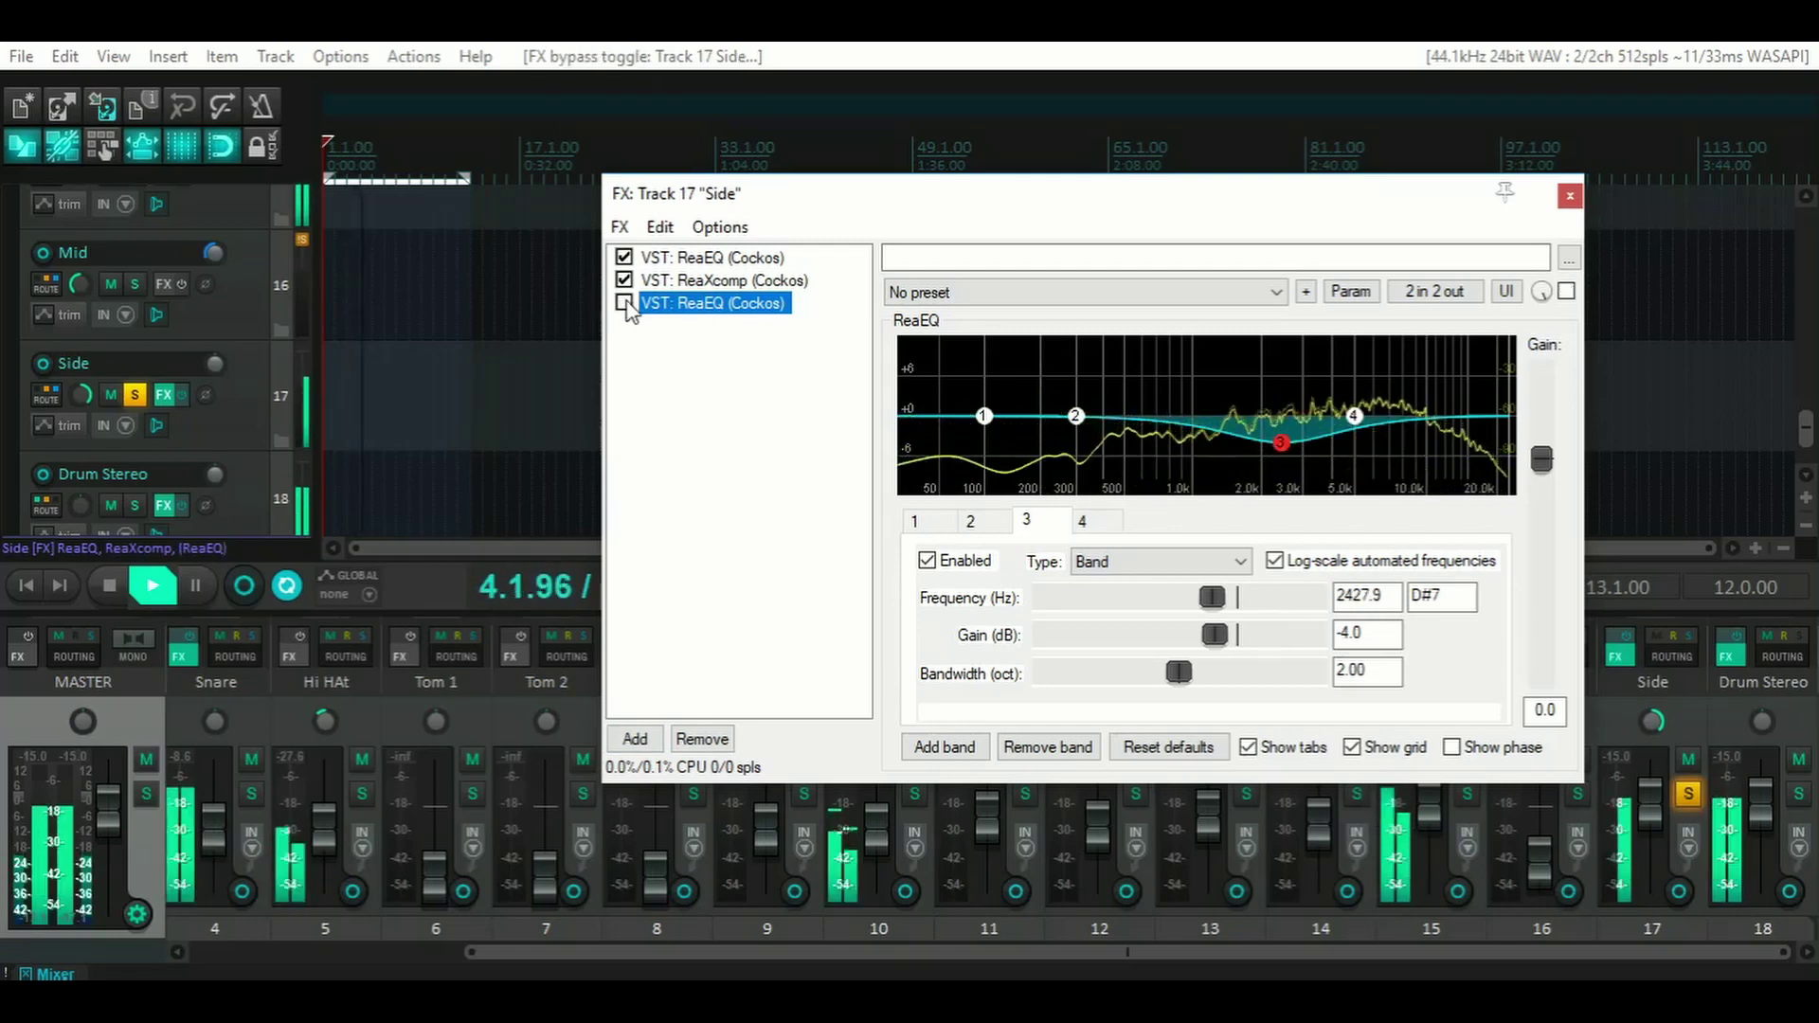
left_click(626, 303)
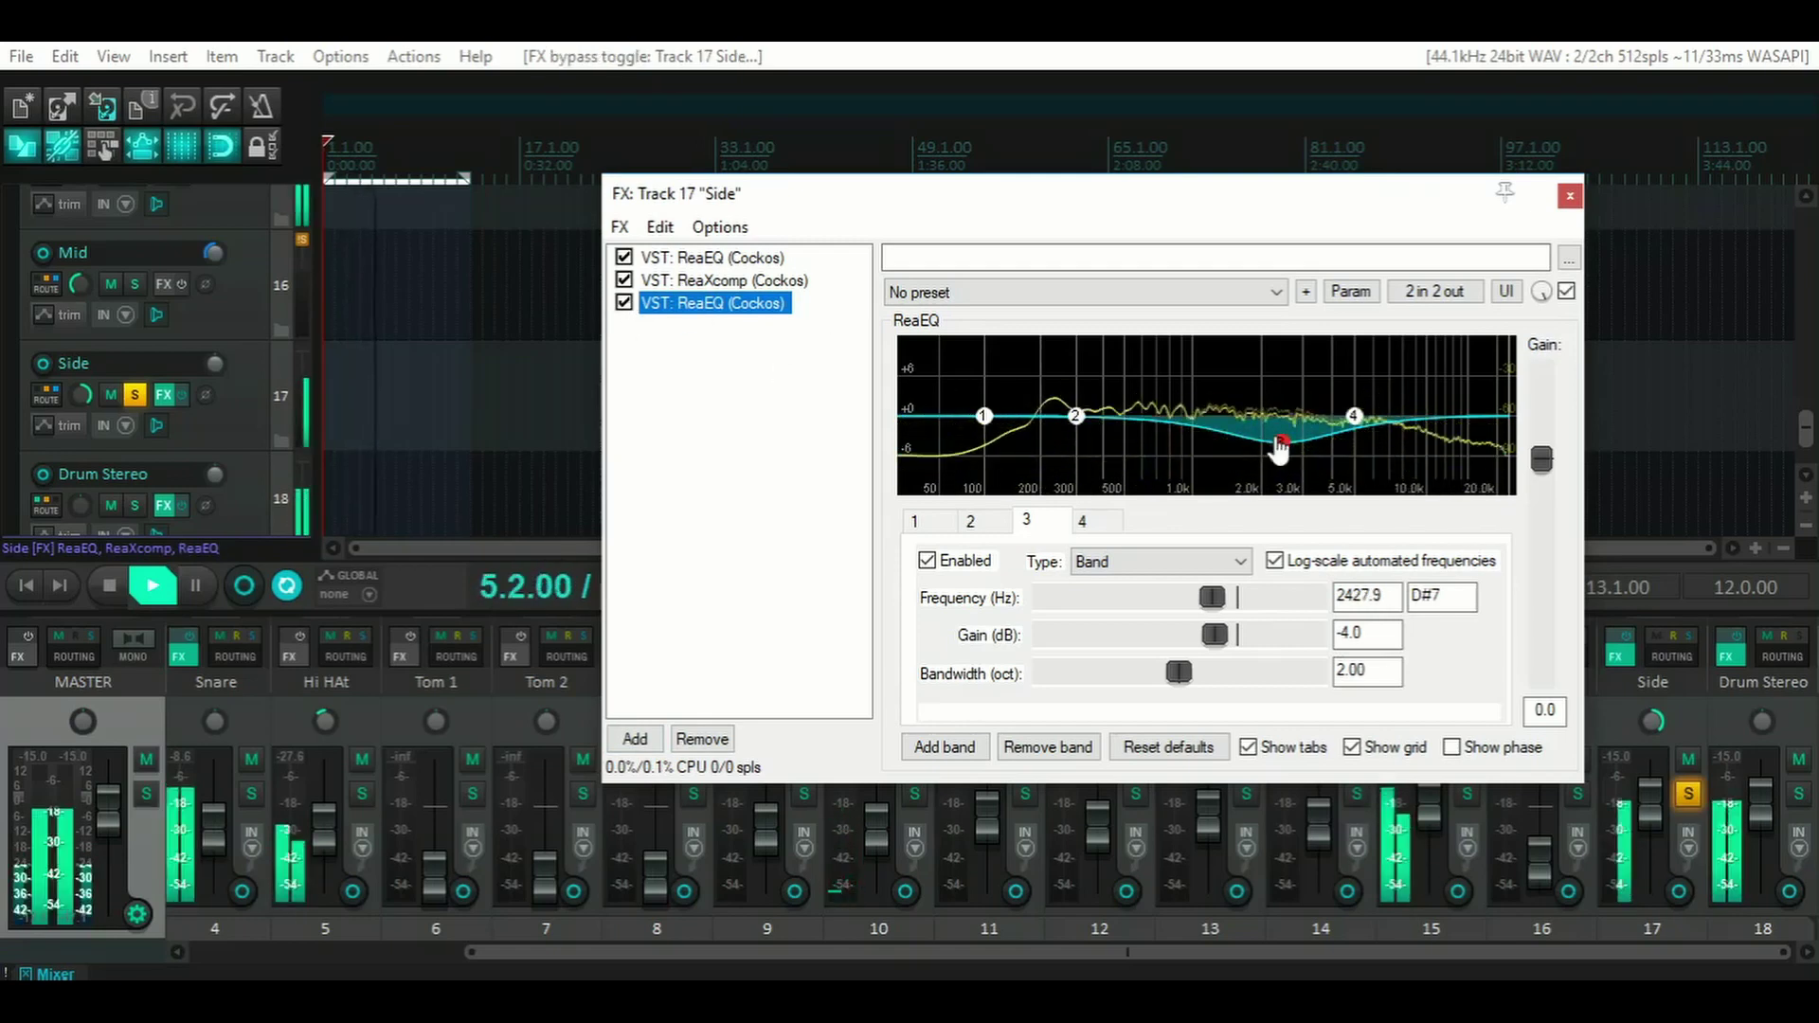
- Ease the band 3 cut to -3.2 dB while comparing Side effects bypassed, ending with the FX window closed and playback stopped
mouse_move(1280, 443)
left_click_drag(1280, 443, 1280, 441)
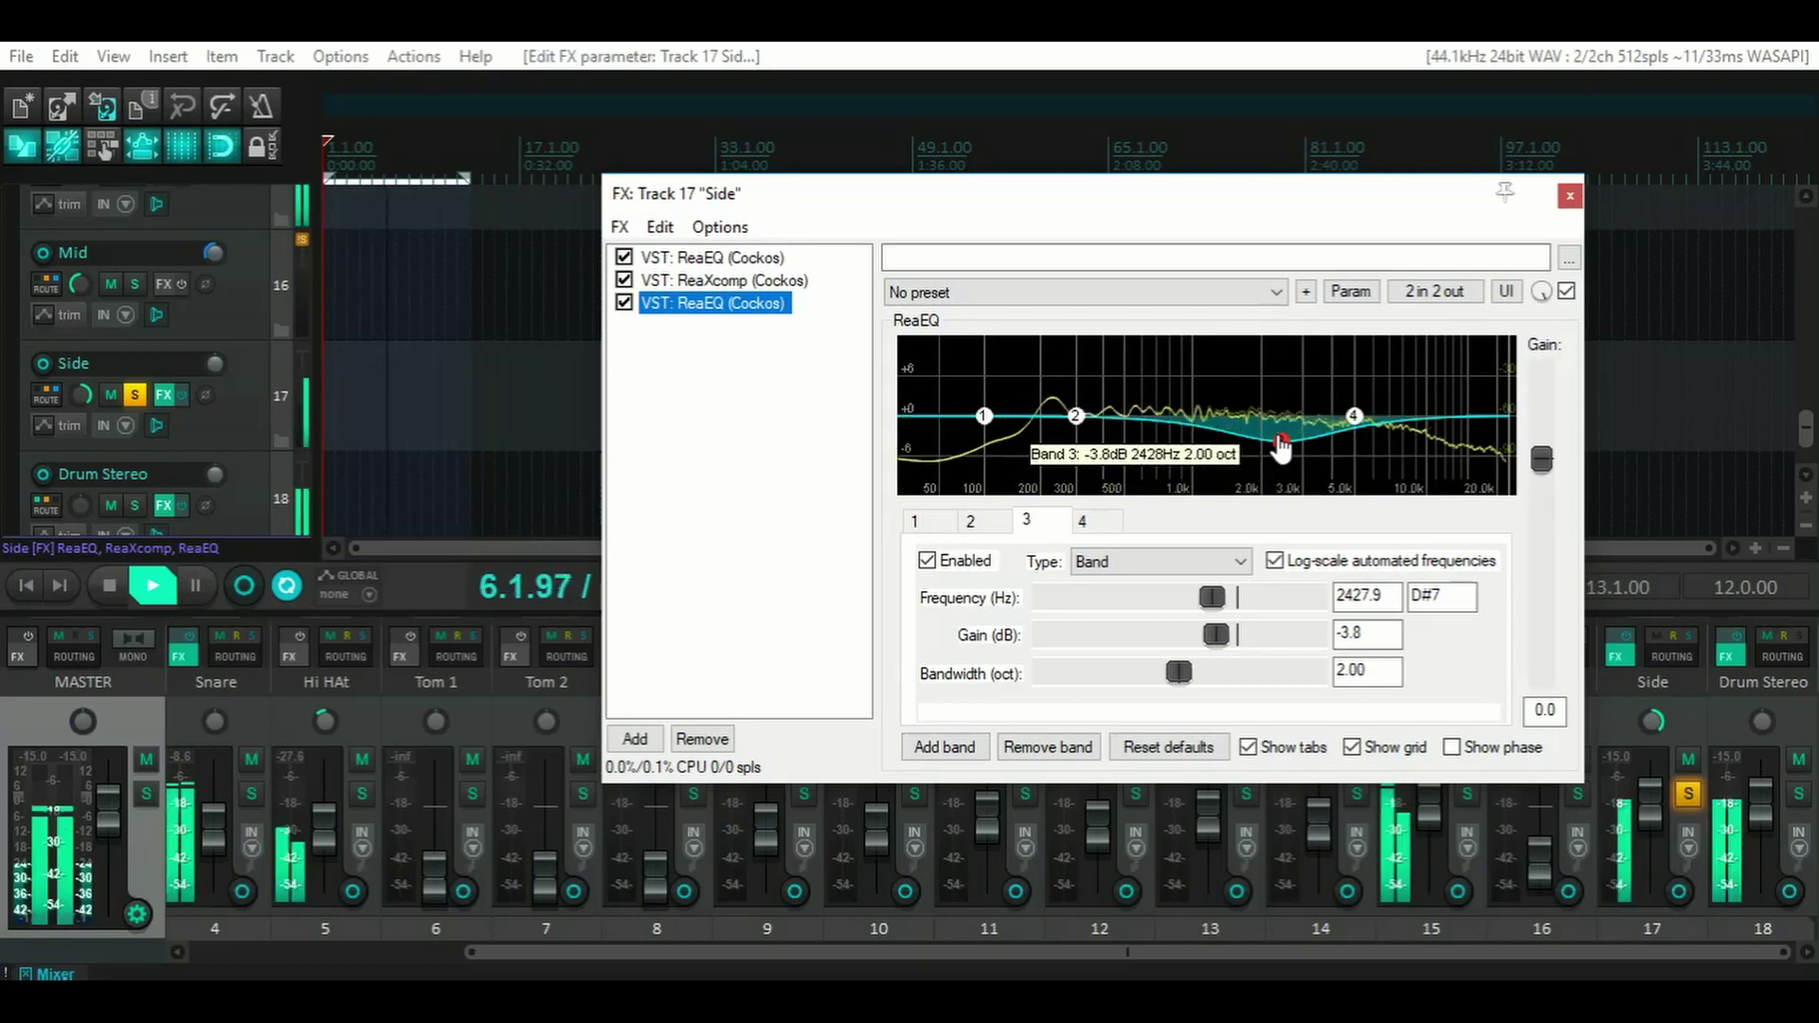
left_click(624, 303)
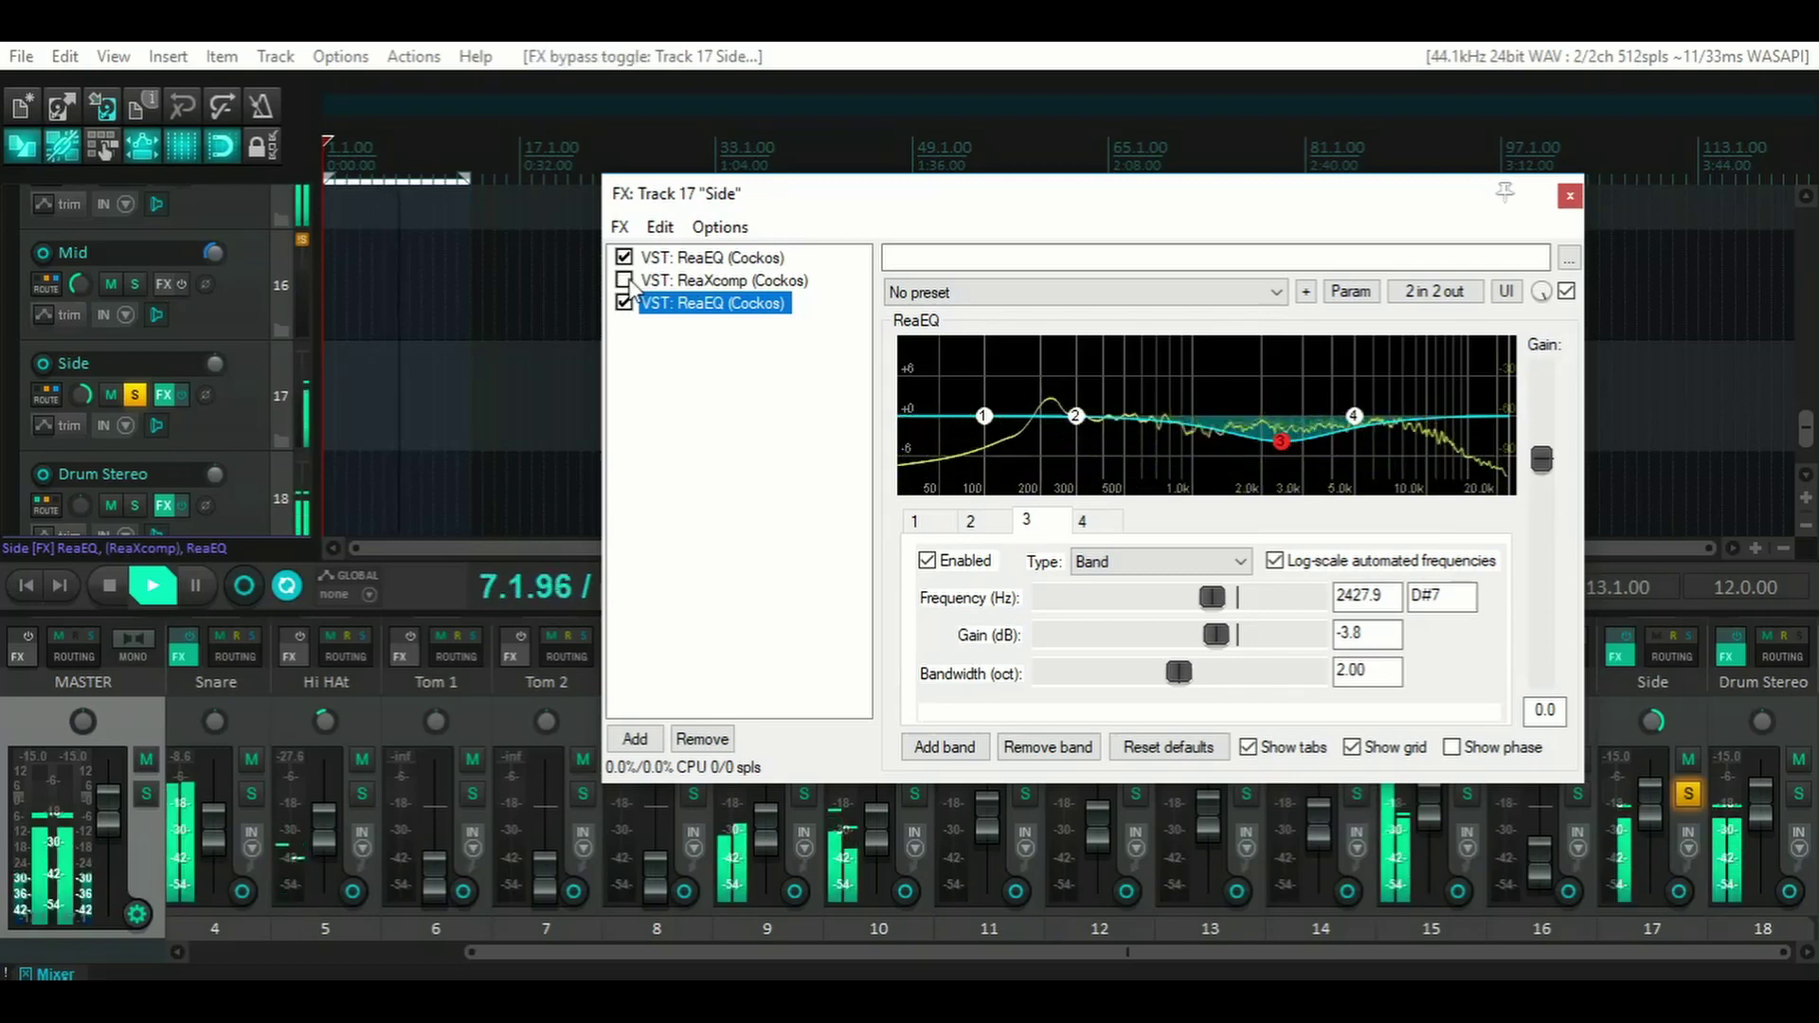
left_click(624, 303)
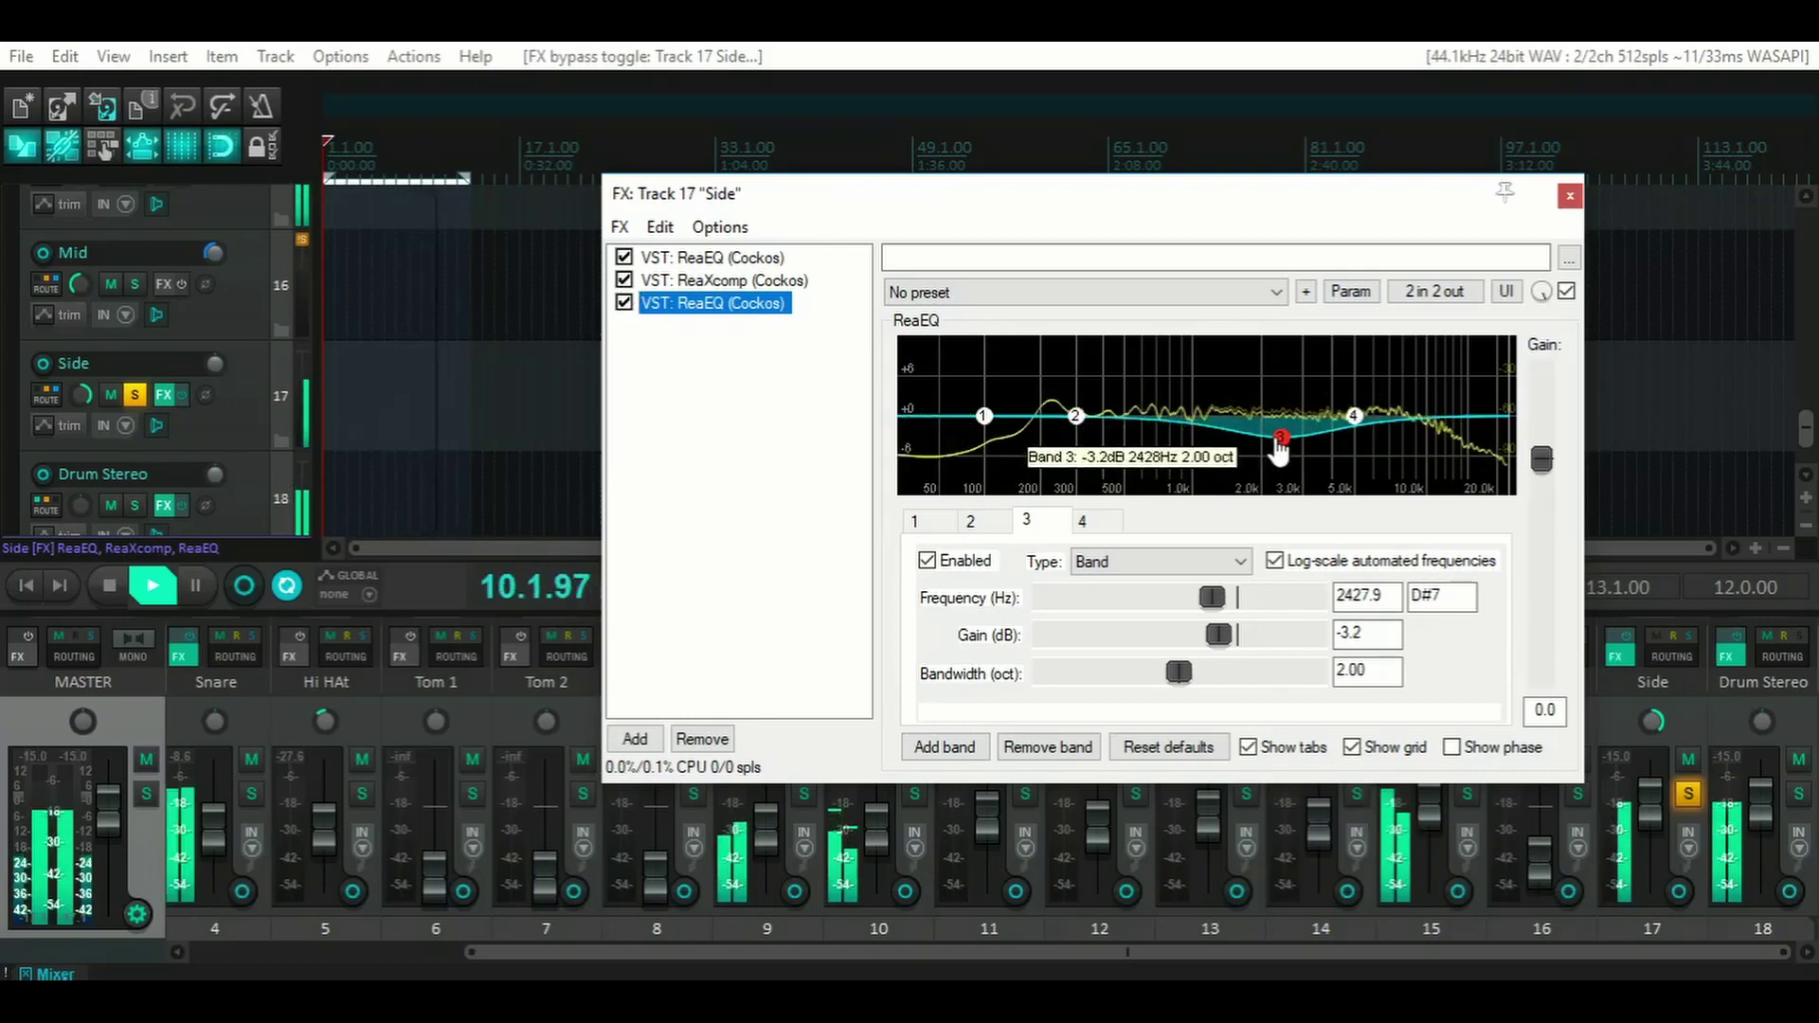
left_click_drag(1279, 441, 1278, 439)
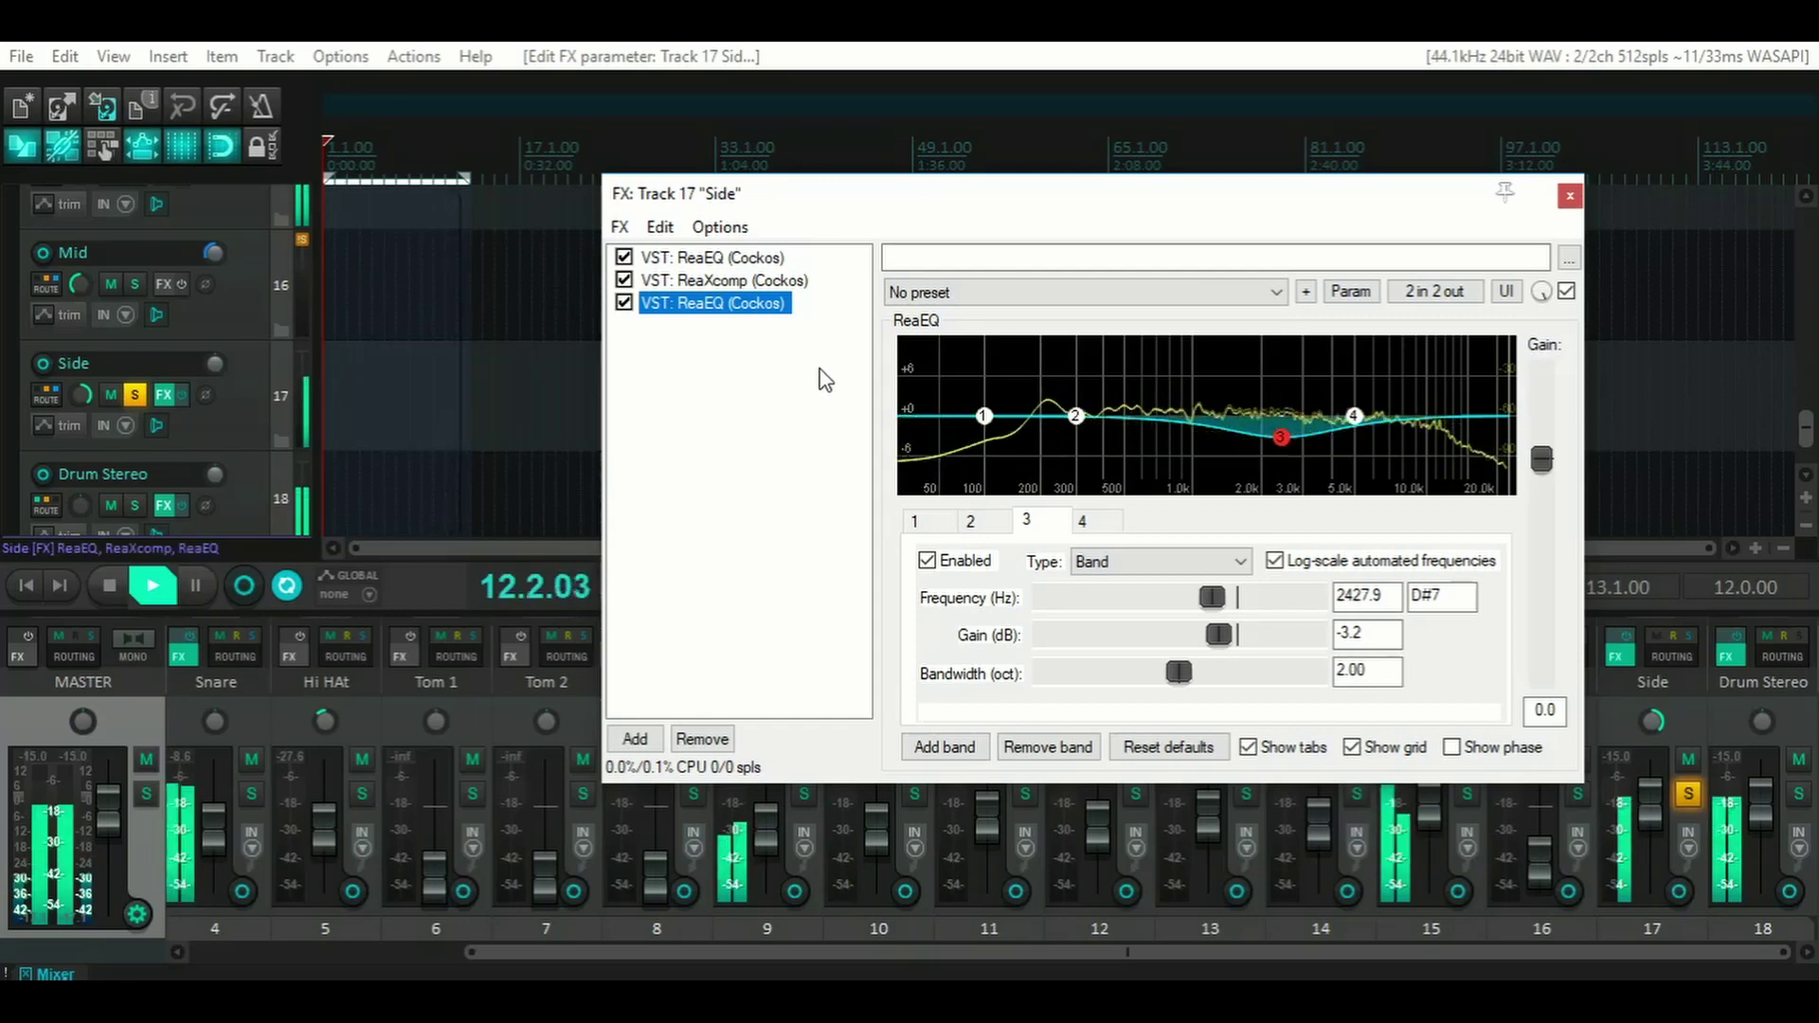
left_click(1569, 196)
left_click(110, 585)
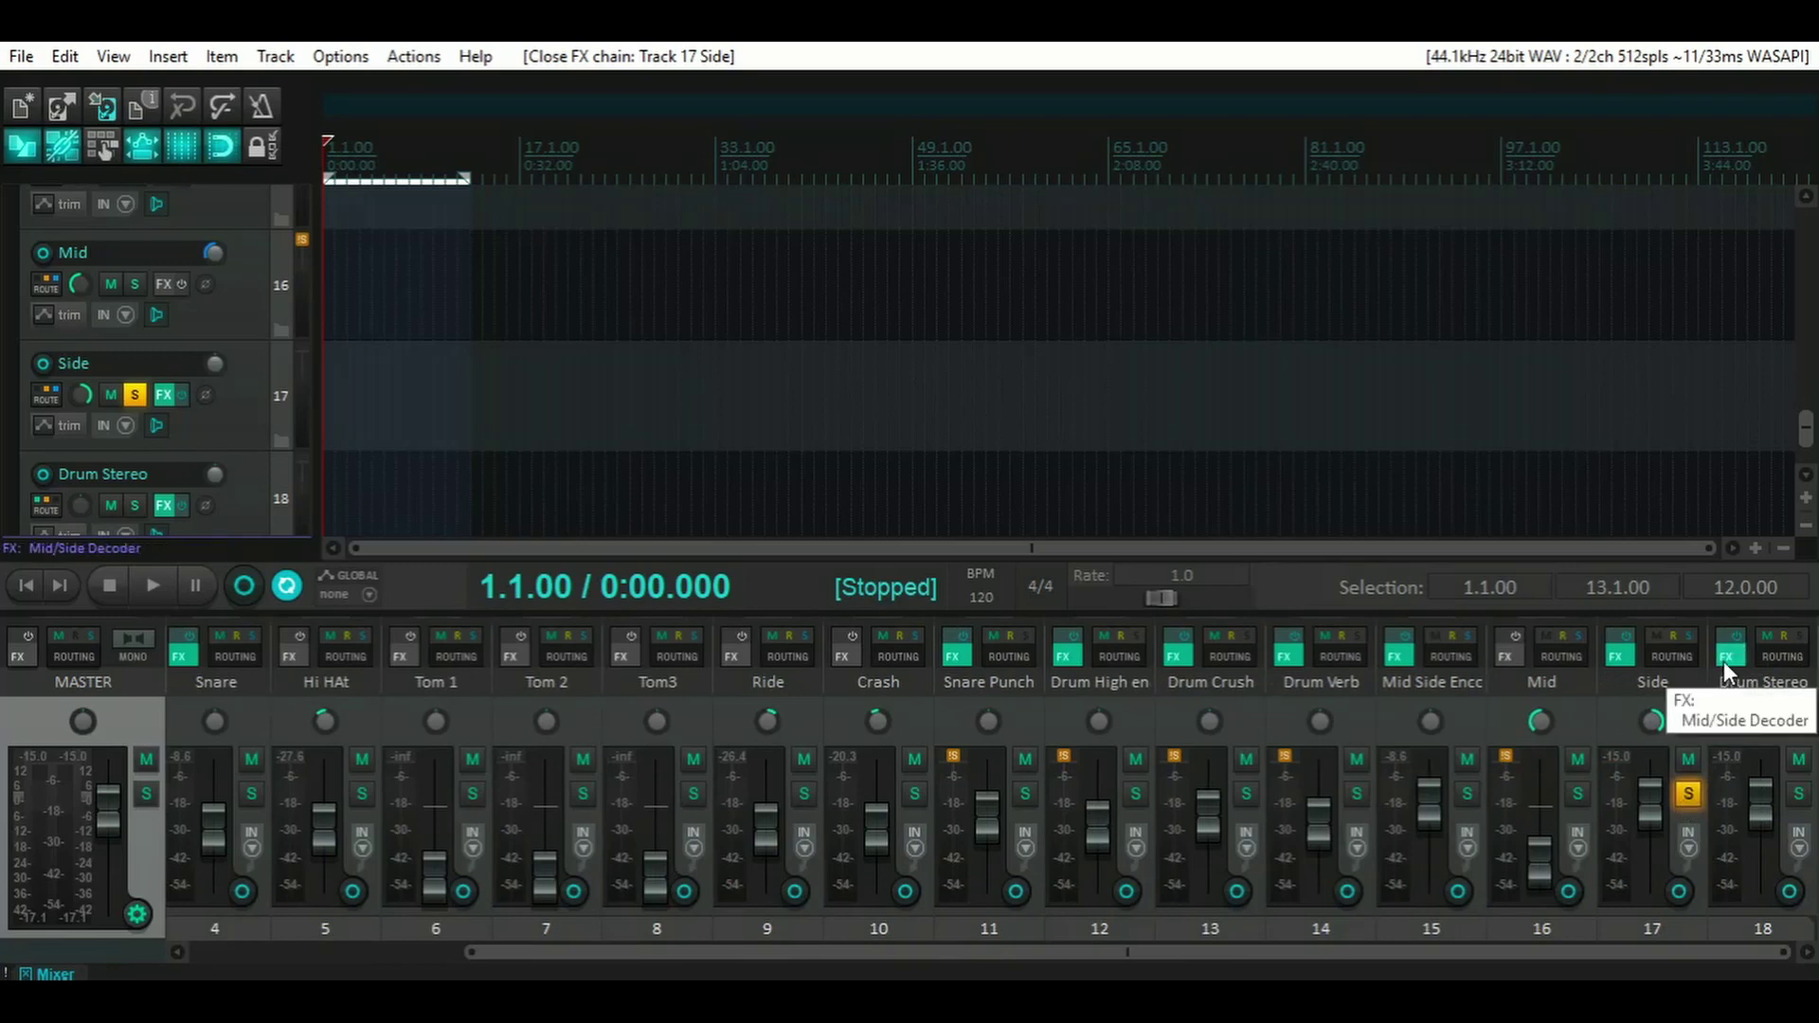
- Switch the solo from Side to Drum Stereo and raise the Mid track's volume to about -30.4 dB while auditioning the mix
left_click(1688, 793)
left_click(1798, 793)
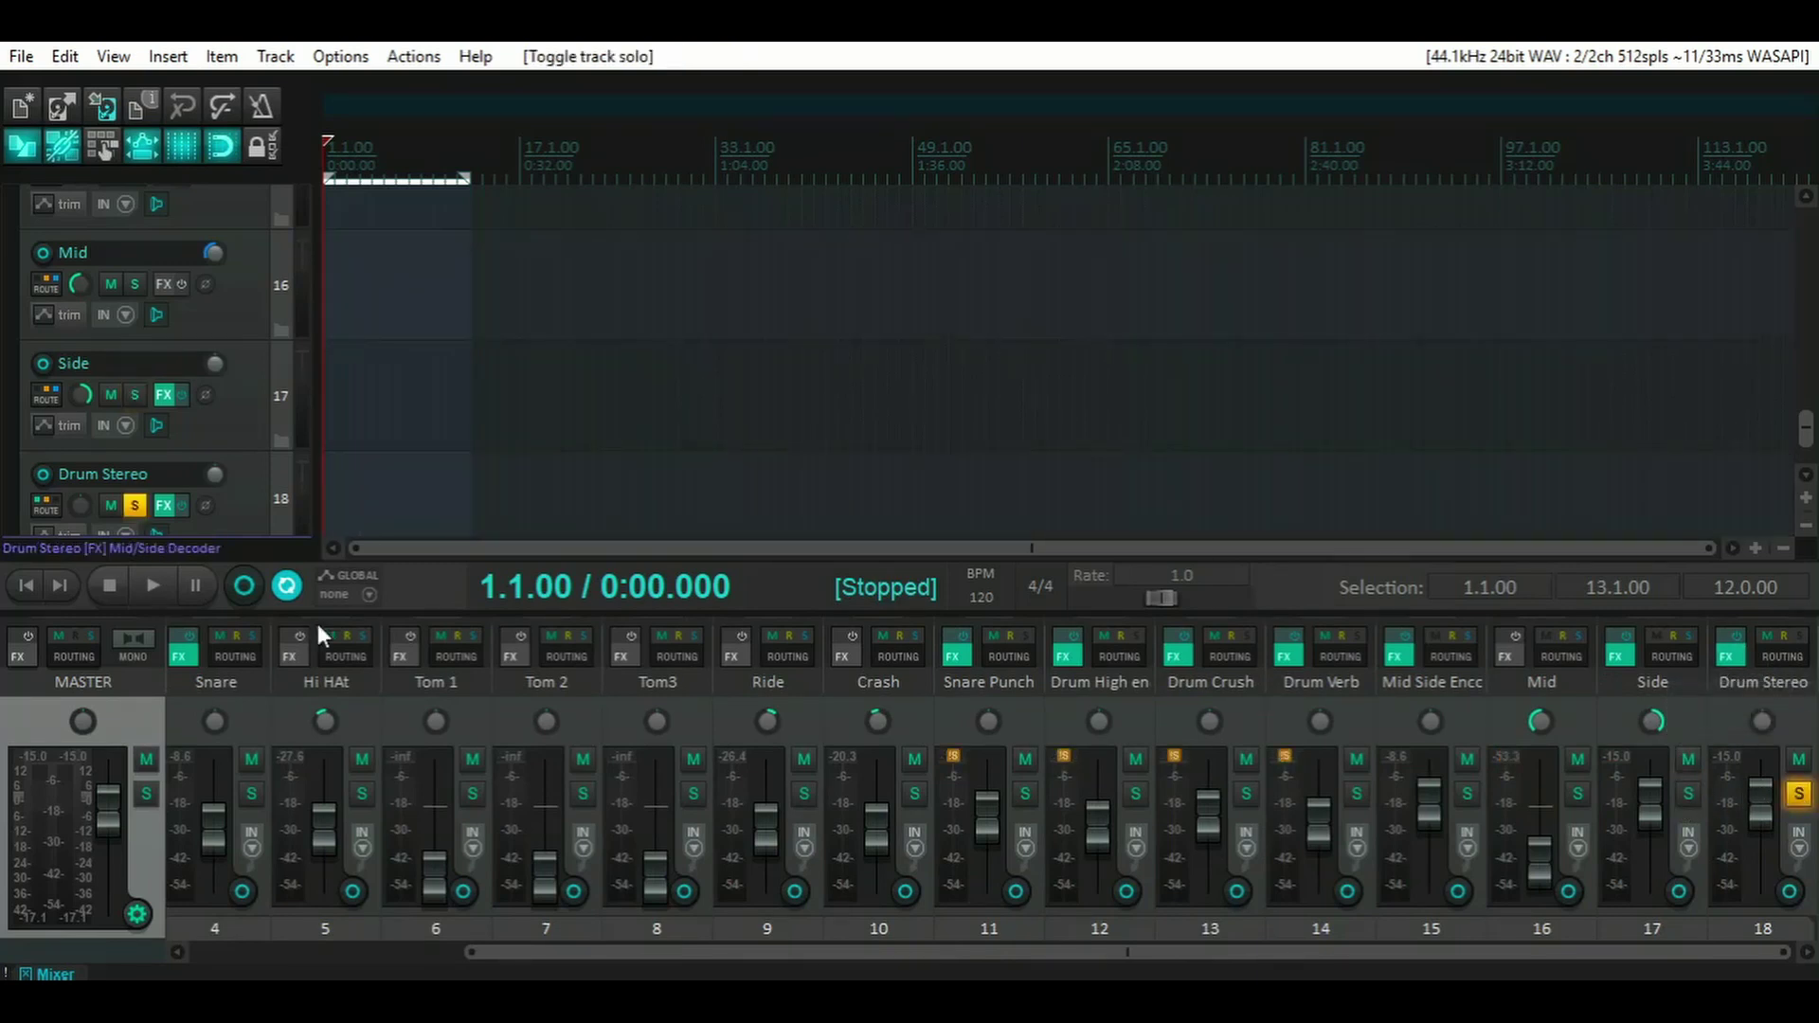
left_click(167, 604)
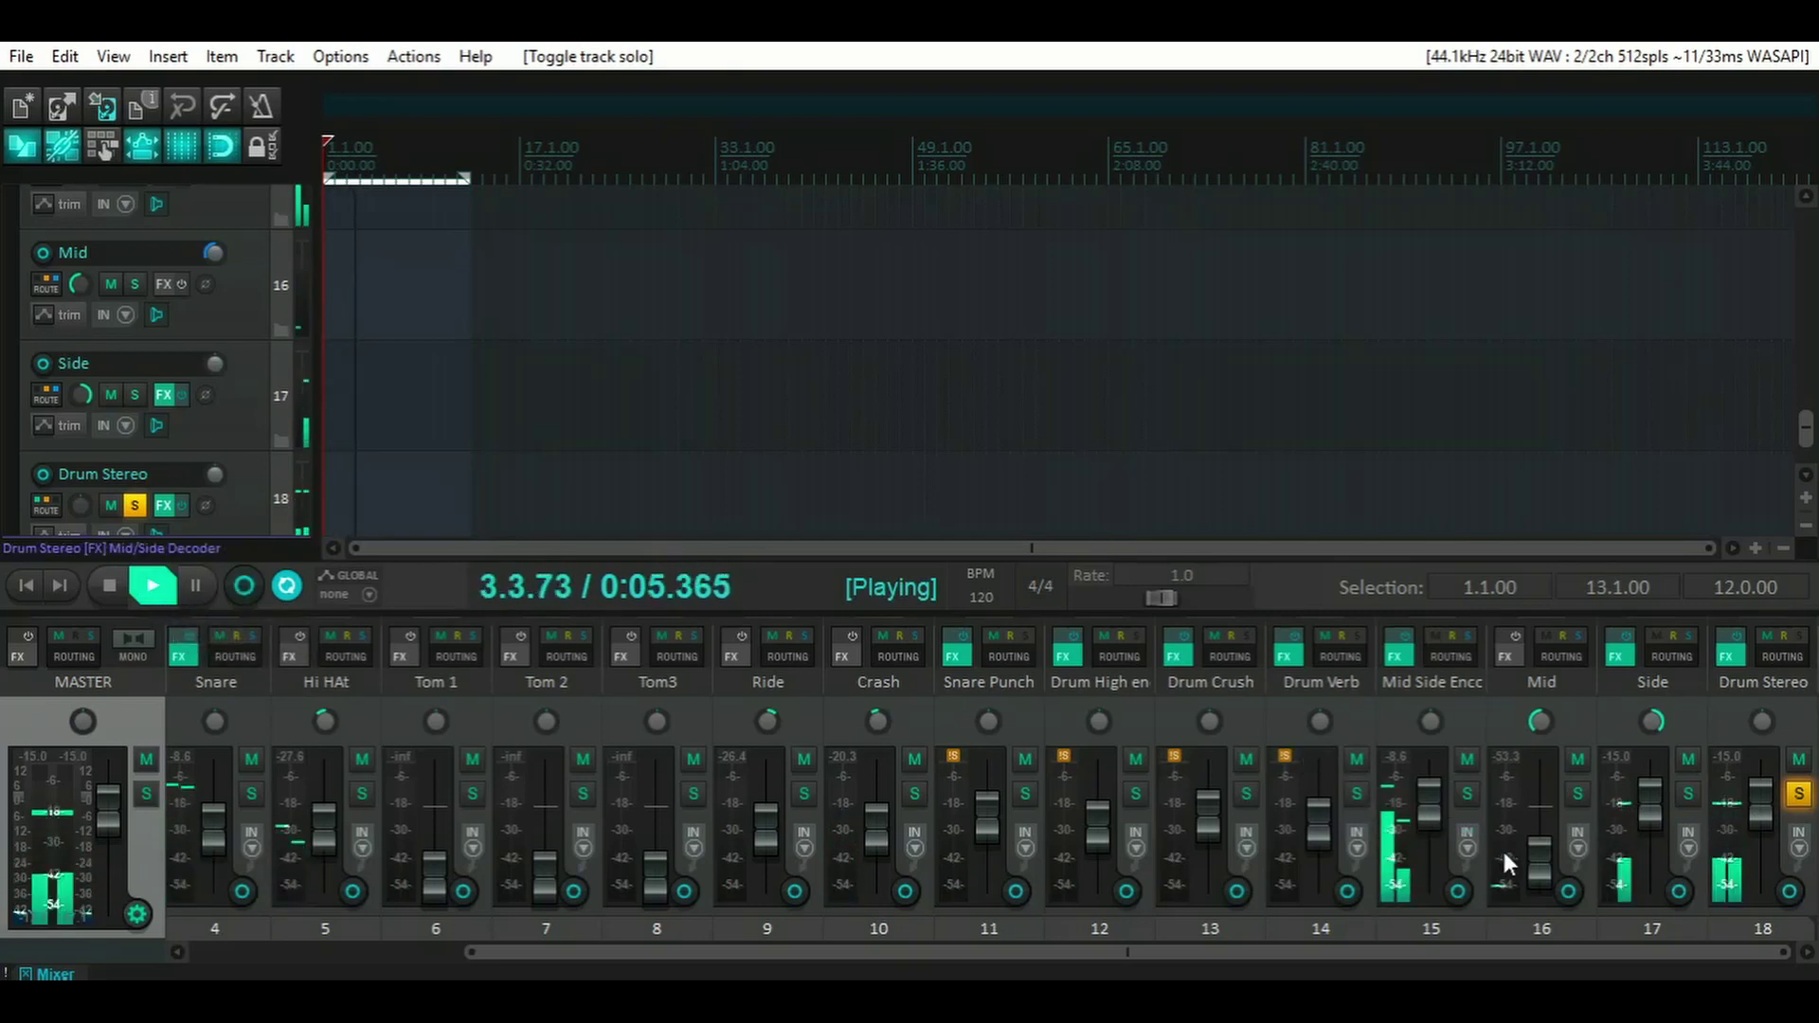
left_click_drag(1537, 866, 1544, 856)
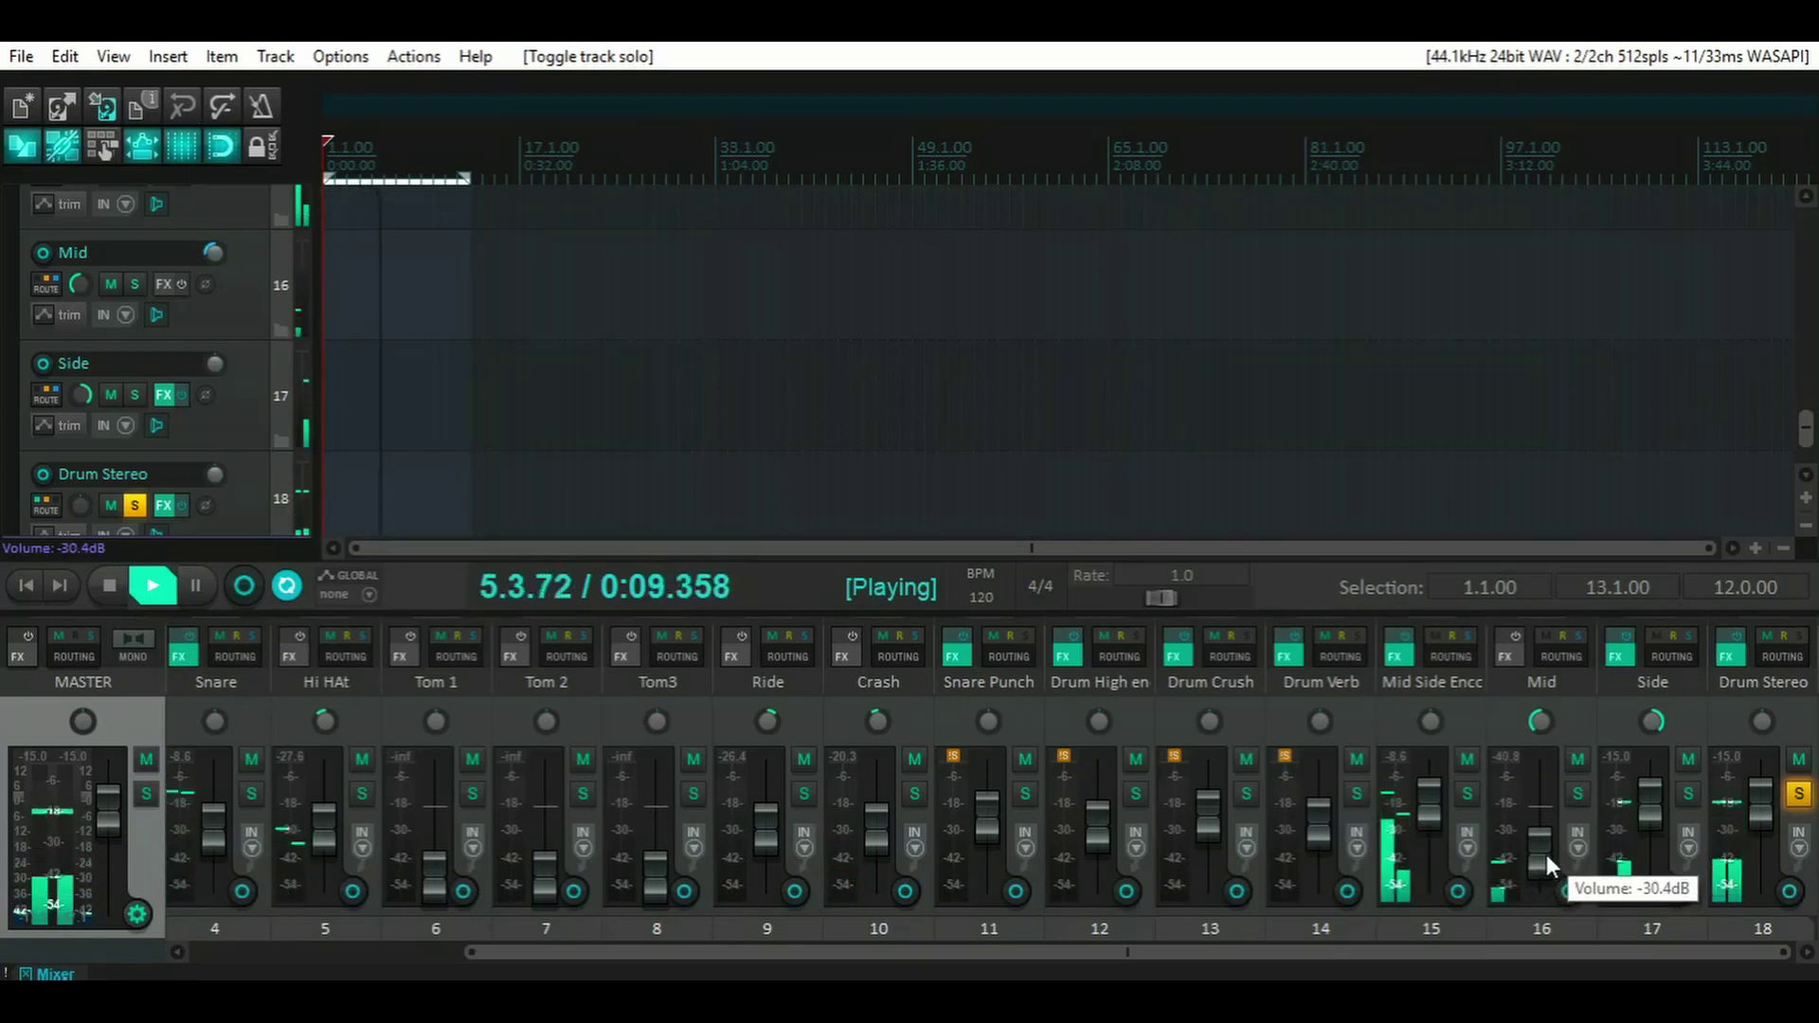
left_click(108, 585)
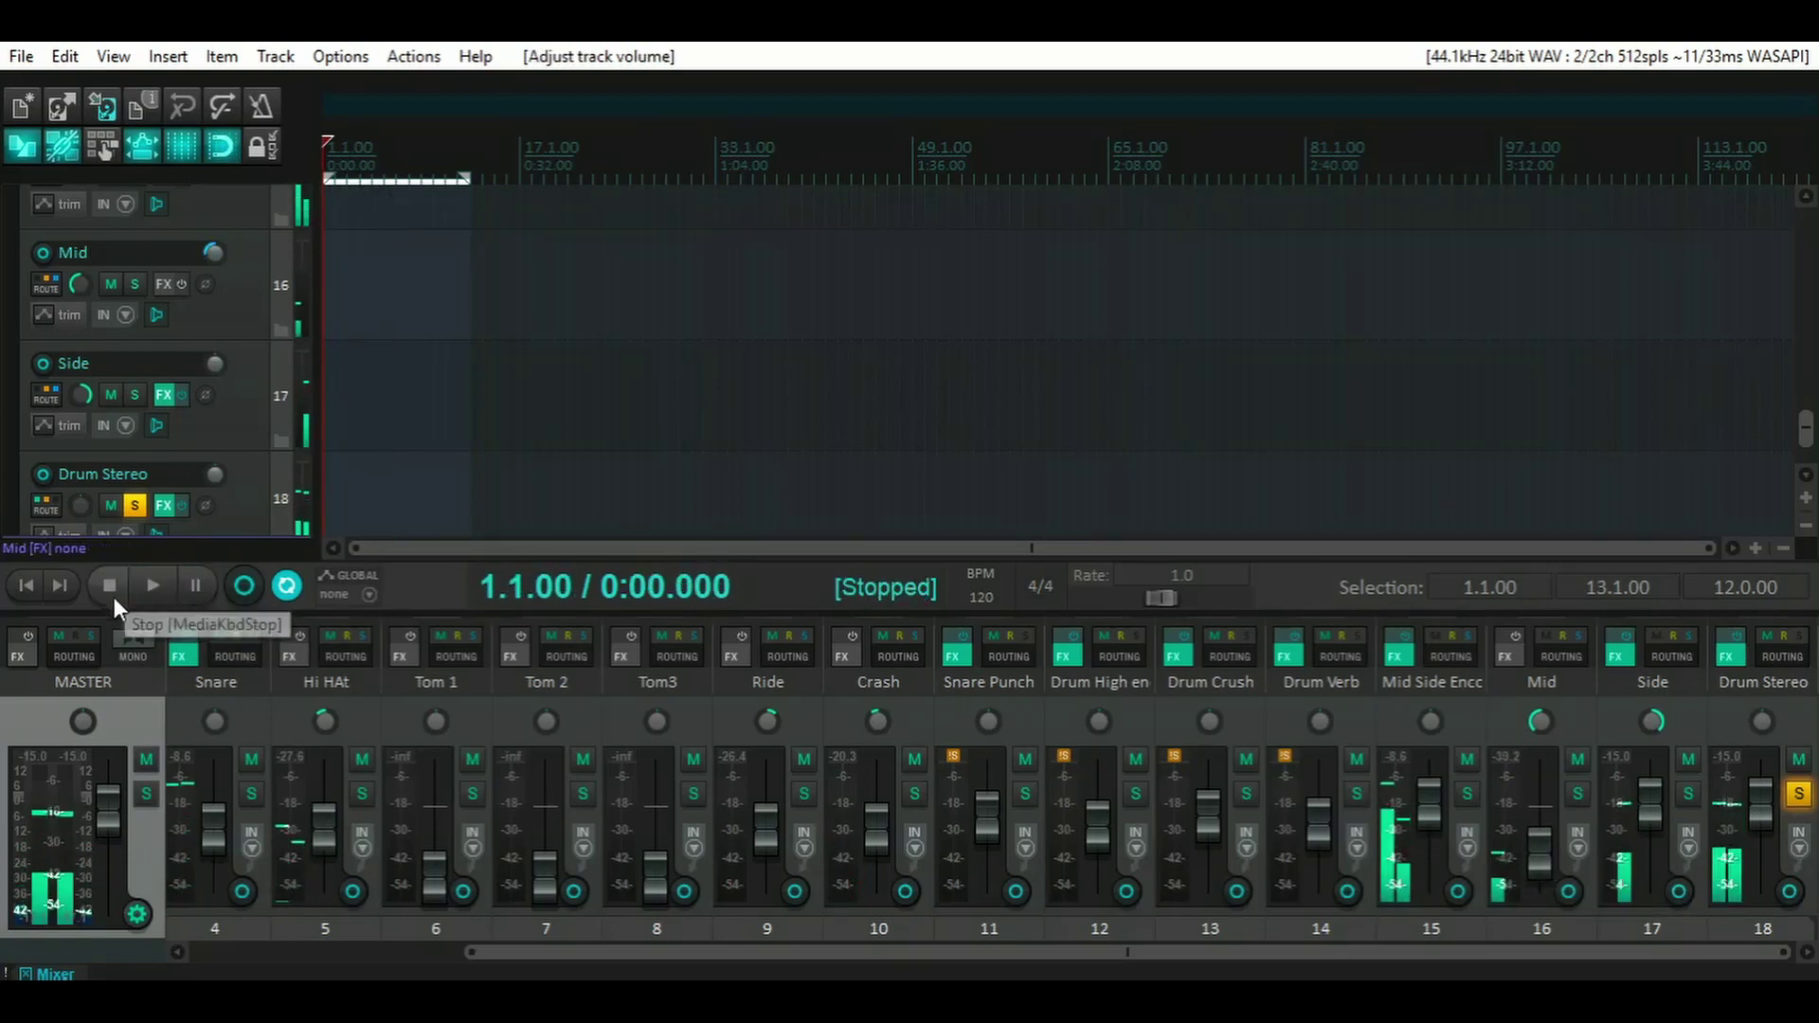
- Add the VST: A1StereoControl effect after the Mid/Side Decoder on Drum Stereo and set its stereo width to 200%
left_click(1732, 656)
left_click(359, 422)
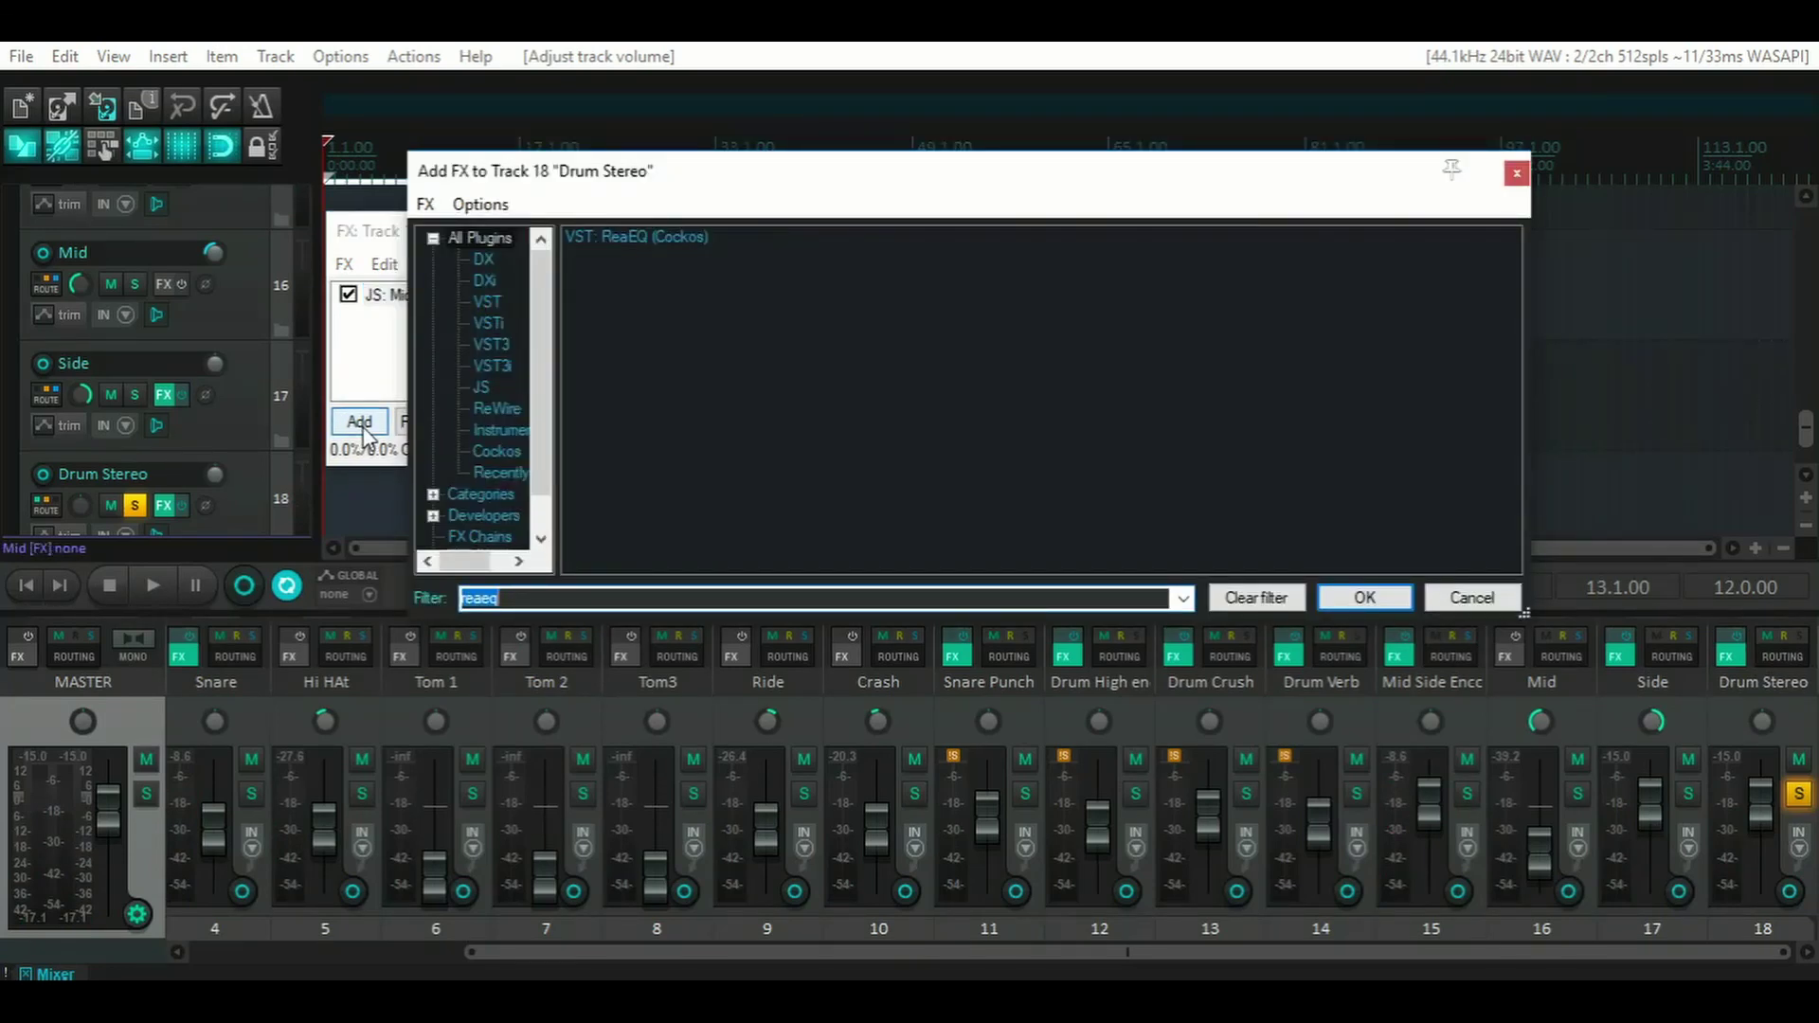
type("a1")
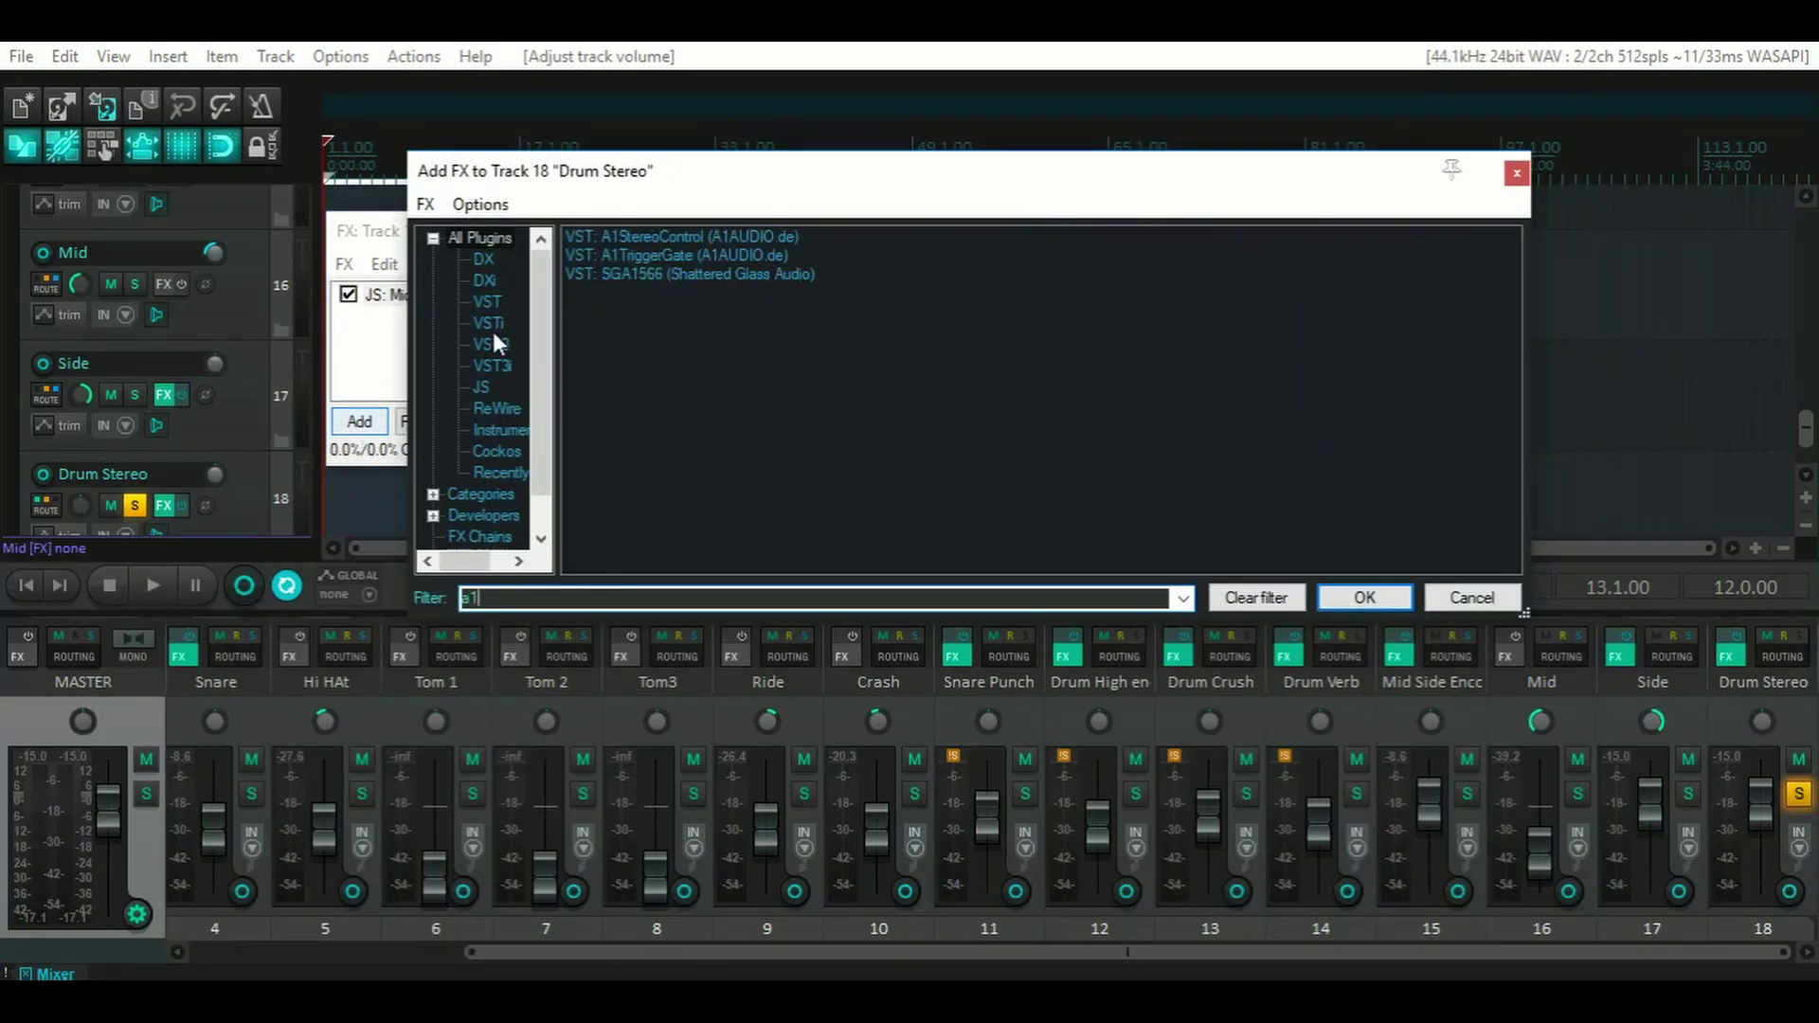
left_click(667, 241)
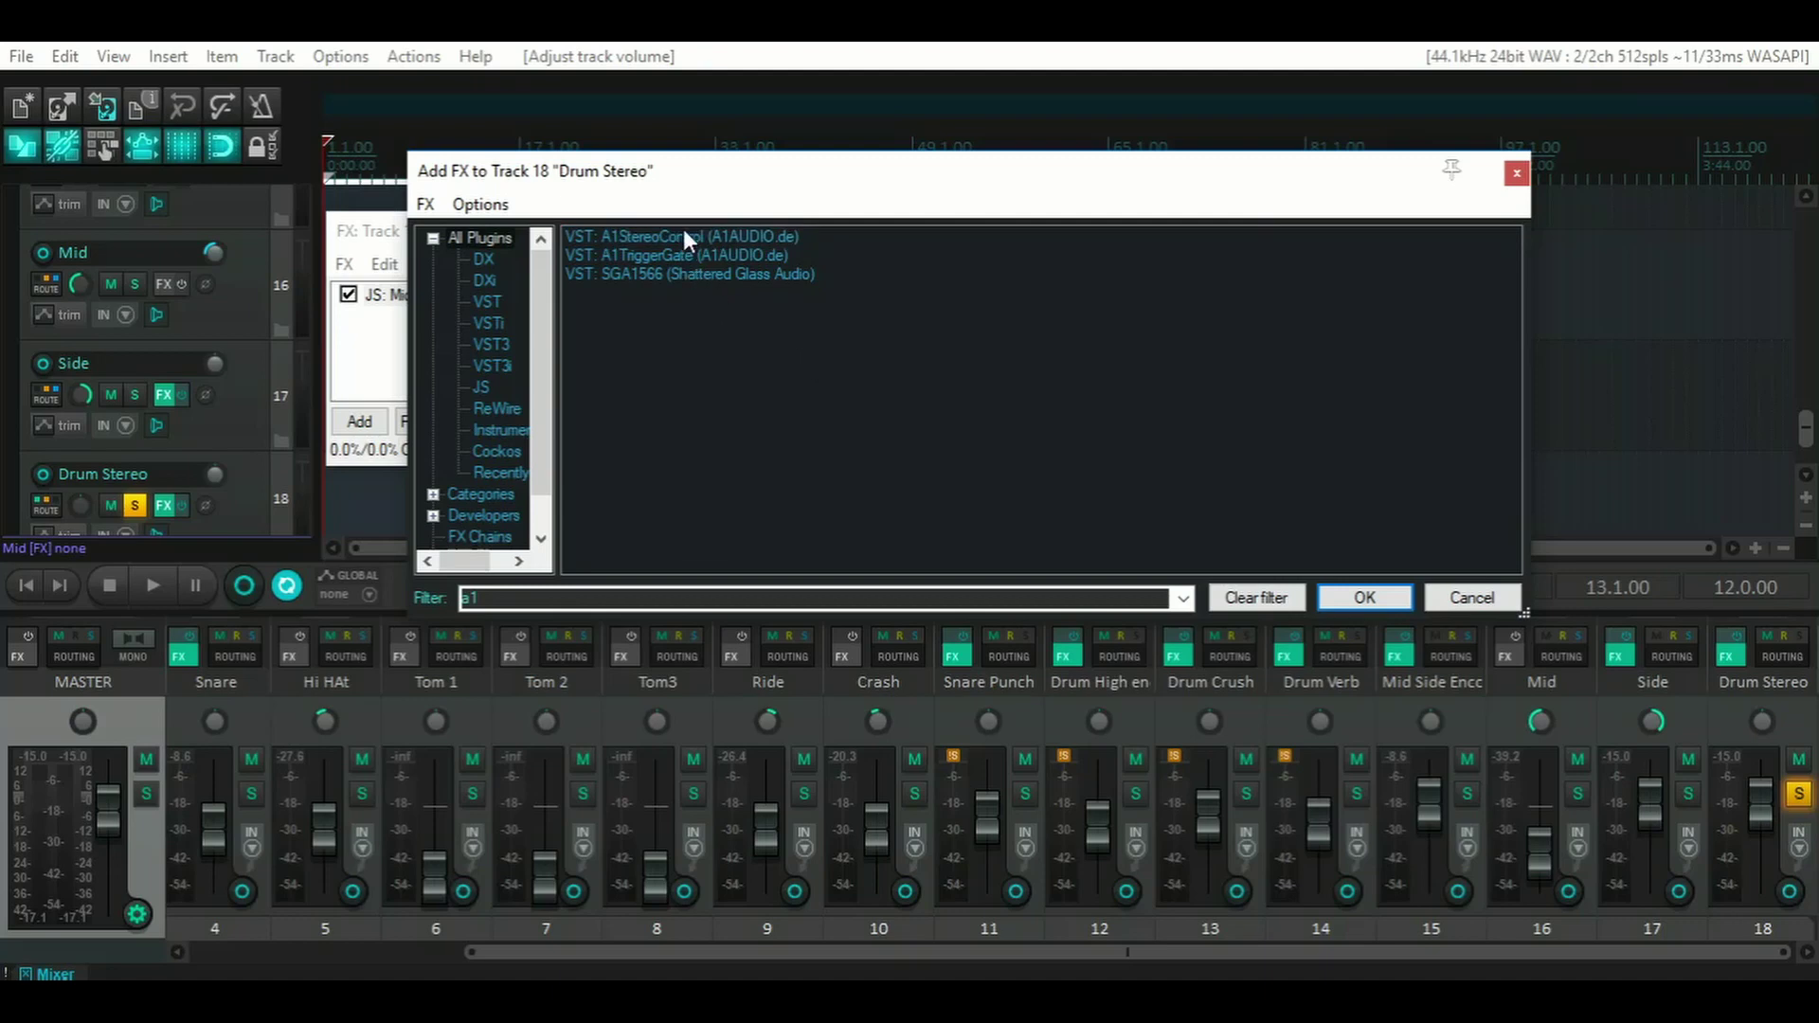
double_click(684, 235)
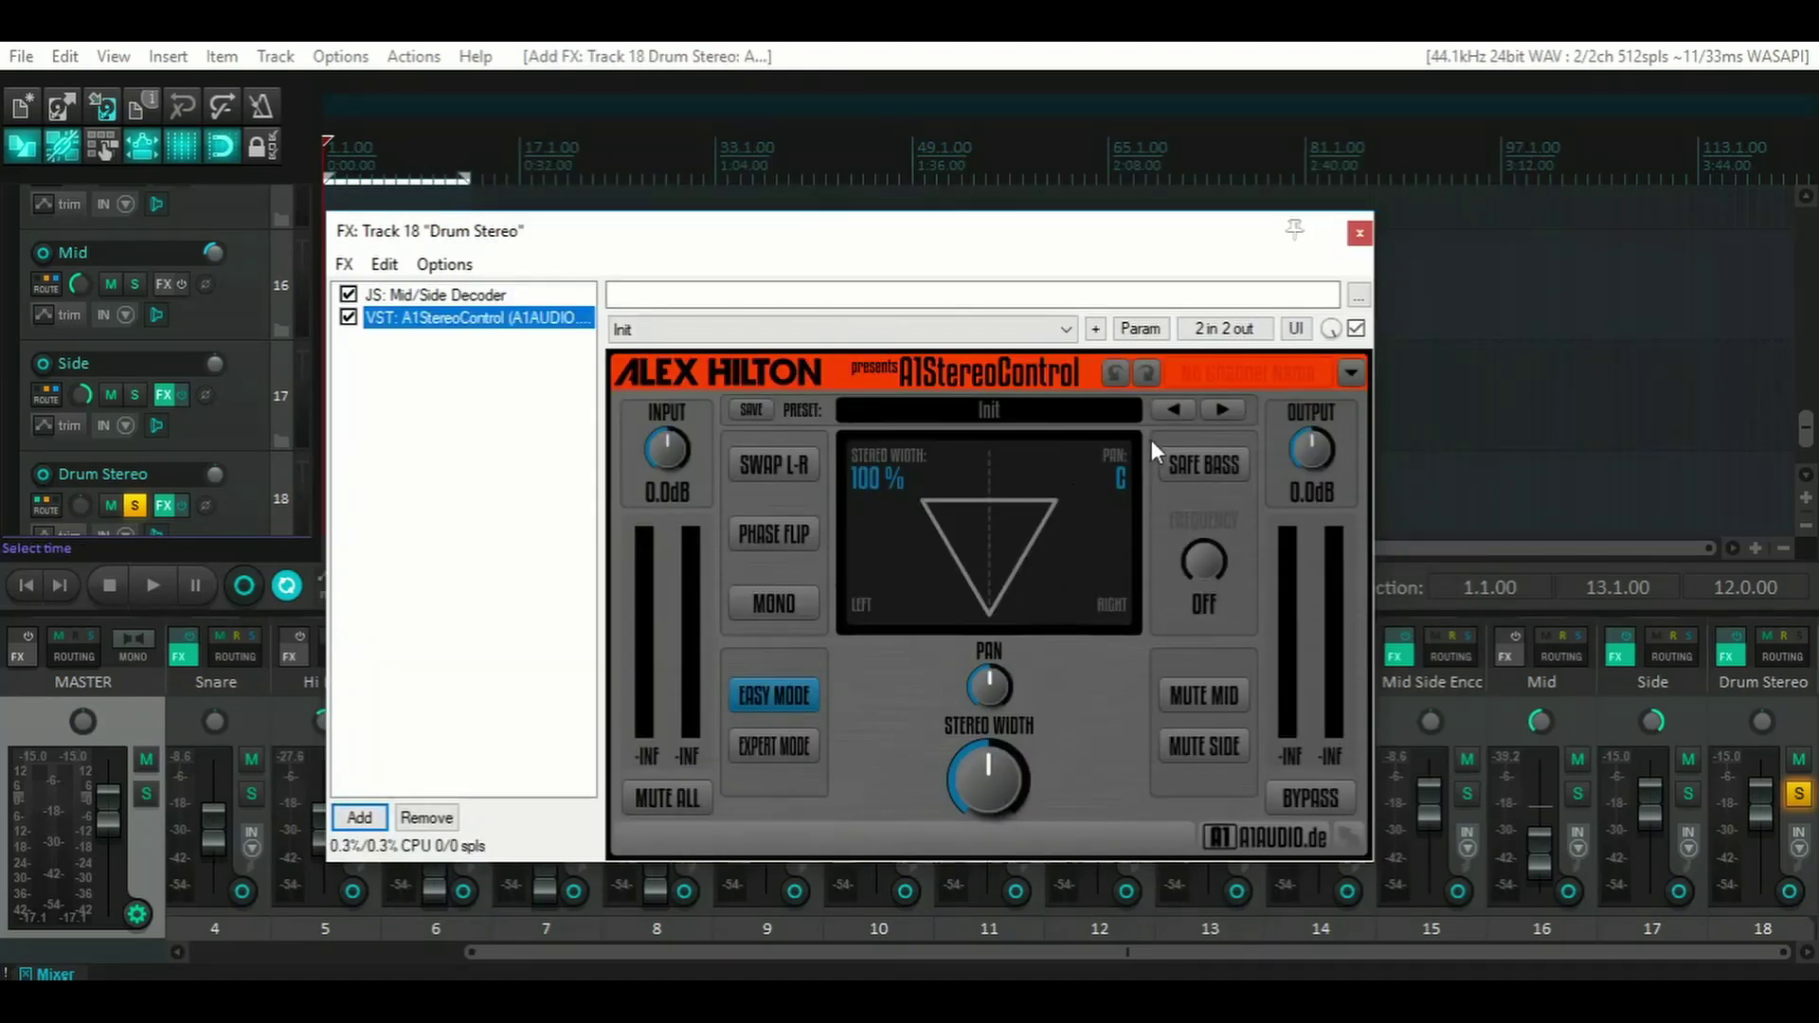
left_click_drag(987, 805, 987, 734)
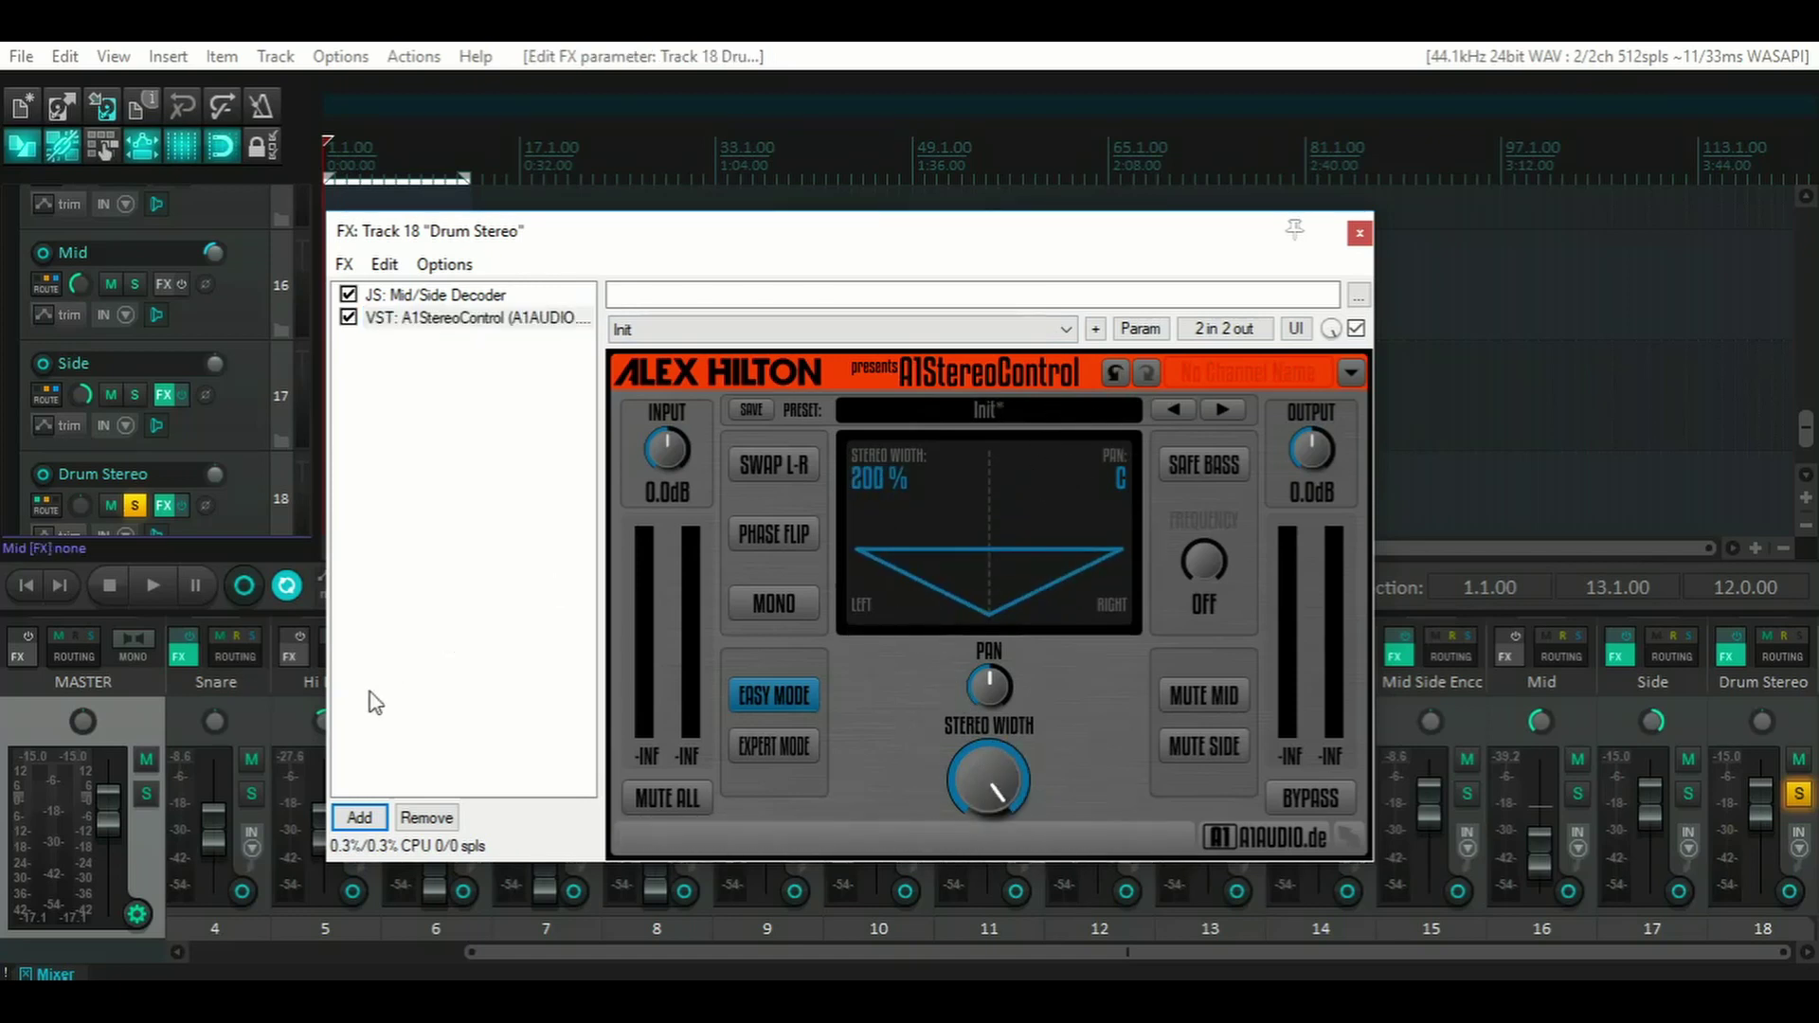
- Play the drums and compare Drum Stereo with A1StereoControl active and bypassed, stopping playback when done
left_click(154, 590)
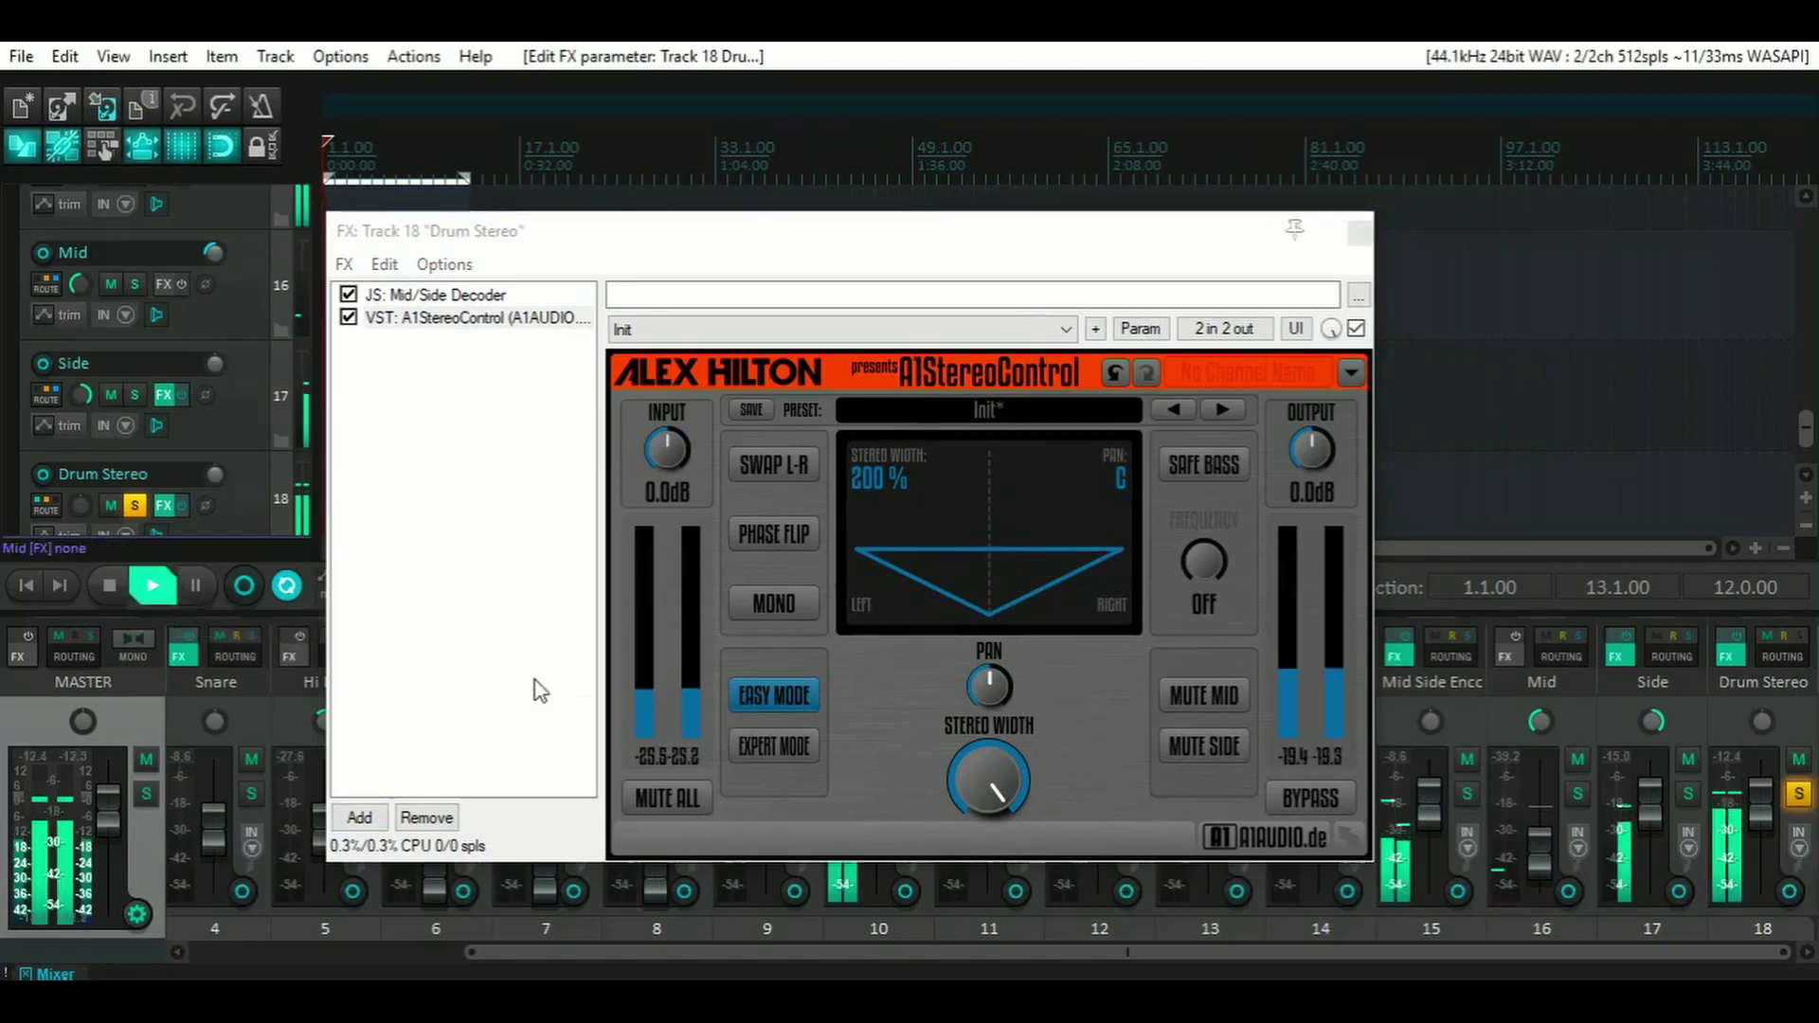
left_click(348, 319)
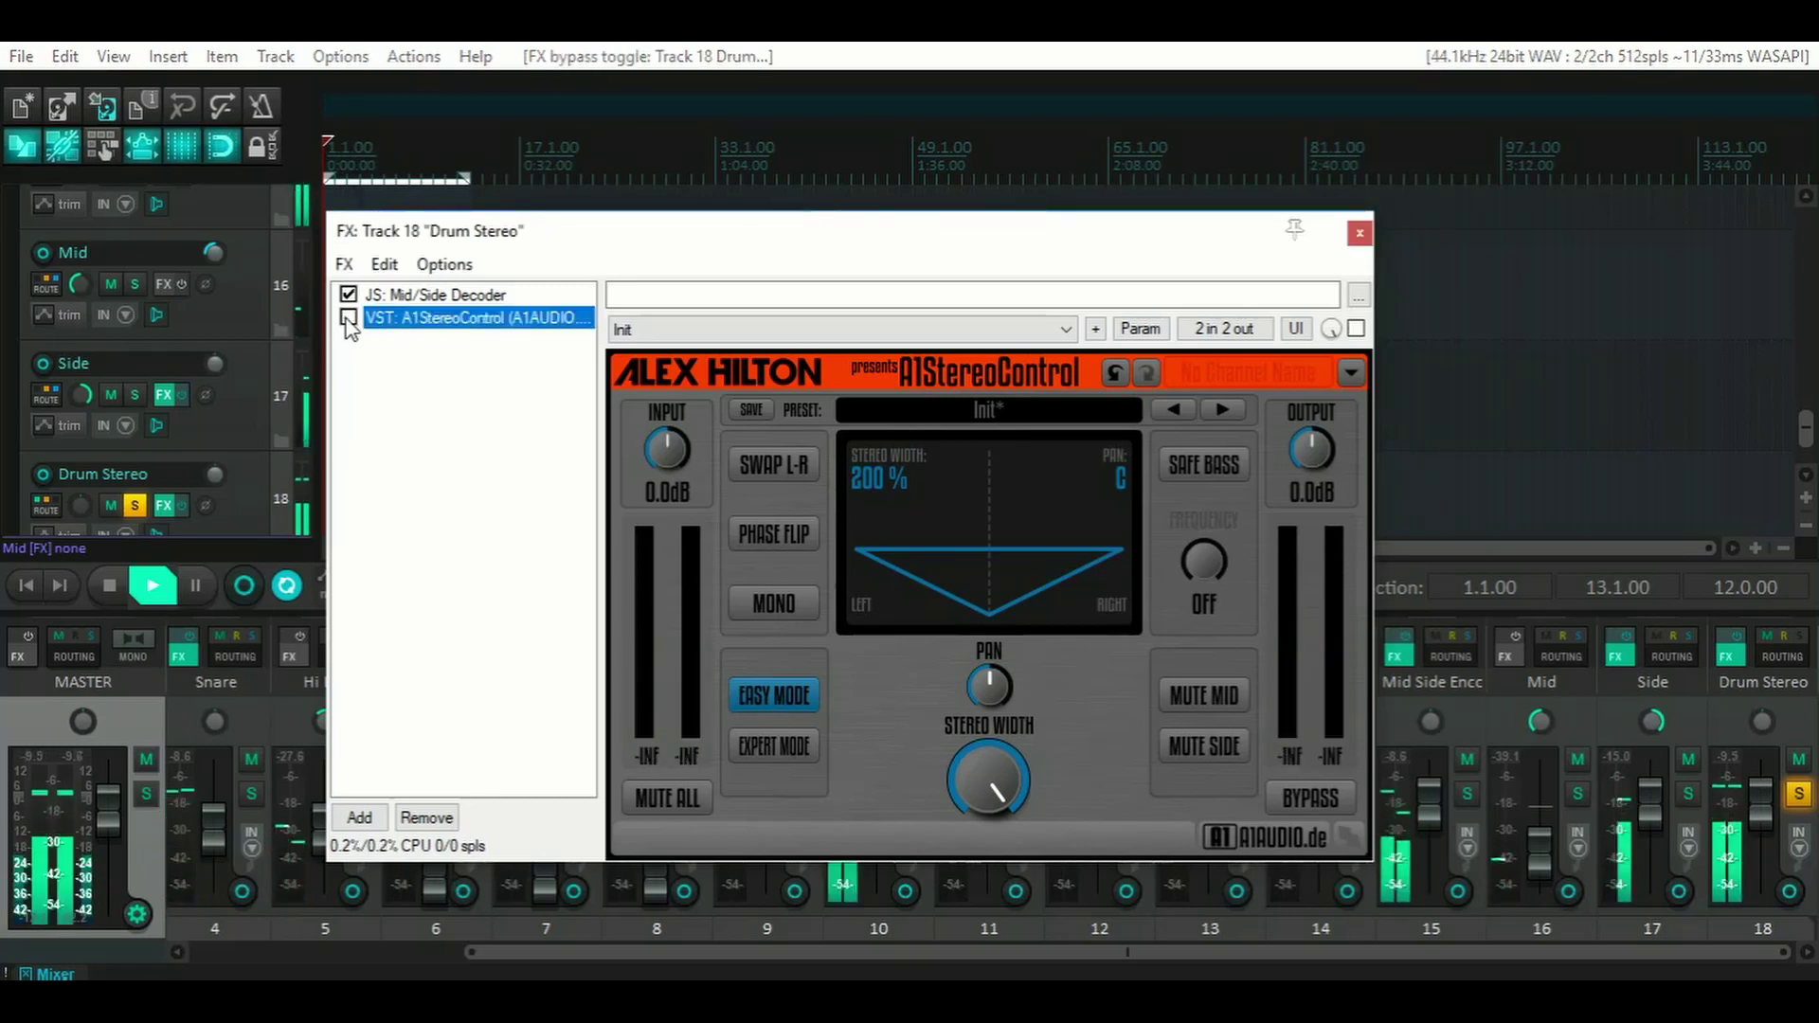
left_click(347, 318)
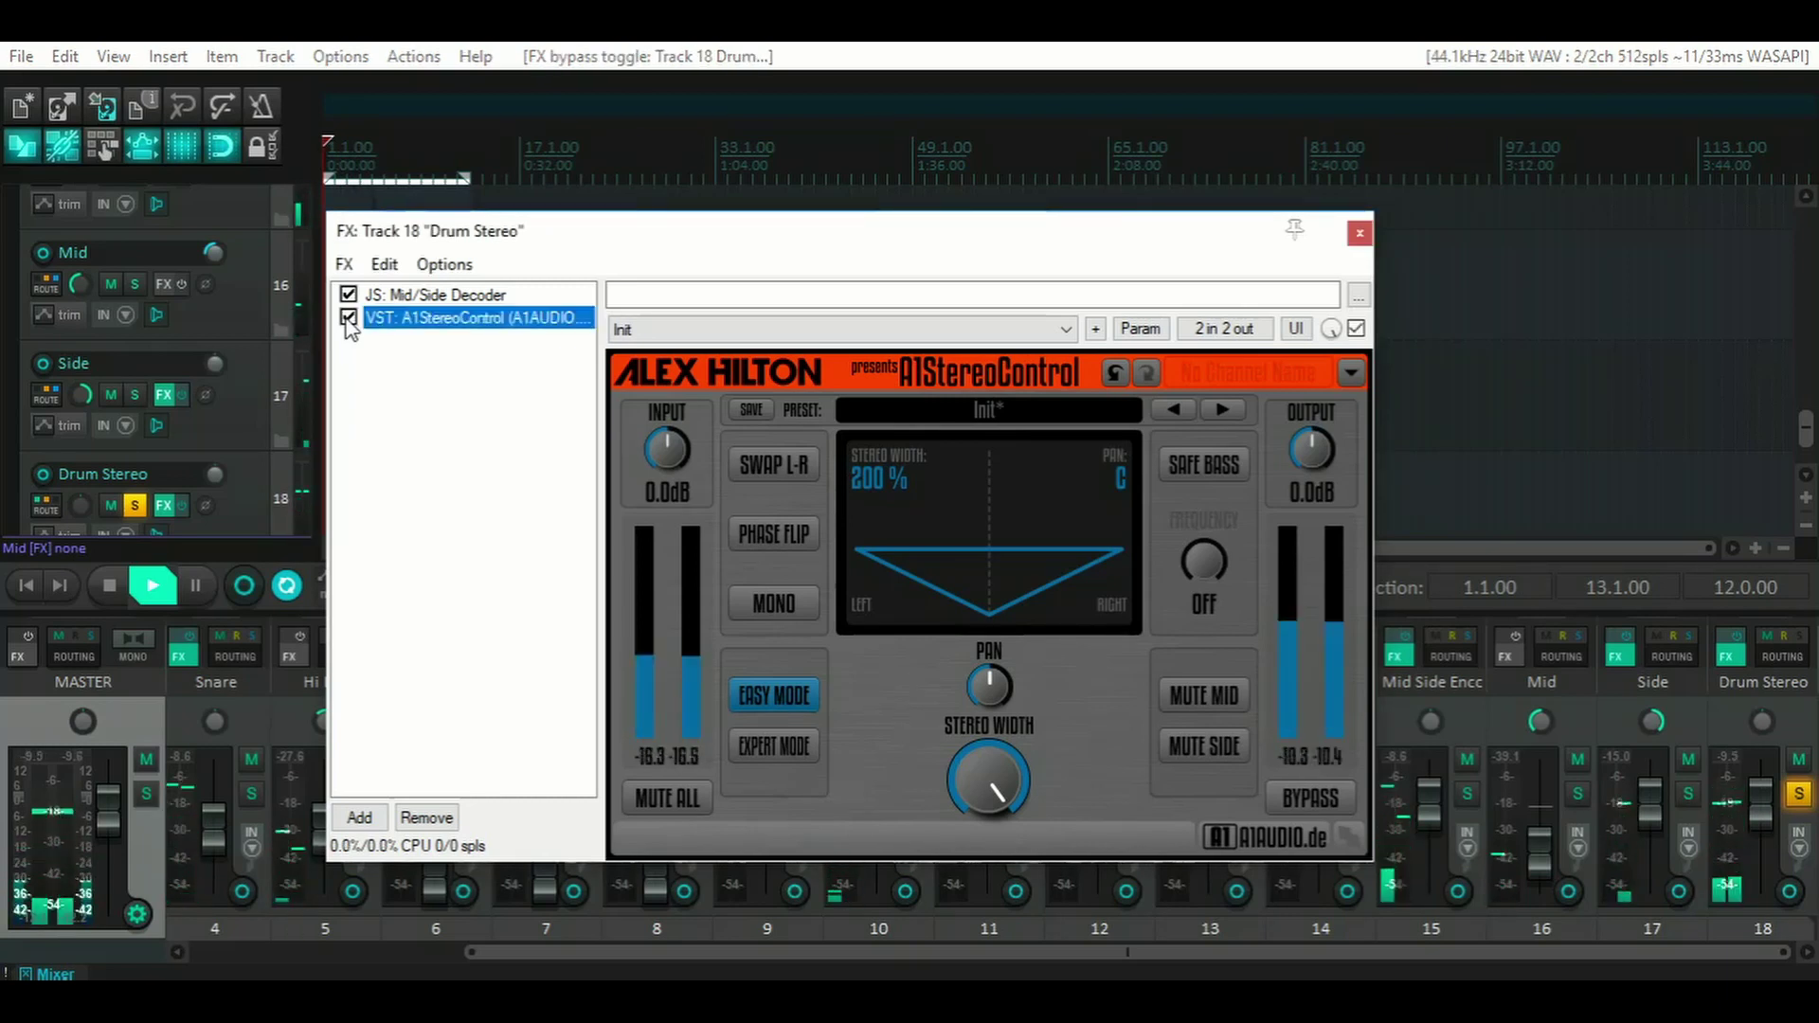
left_click(348, 318)
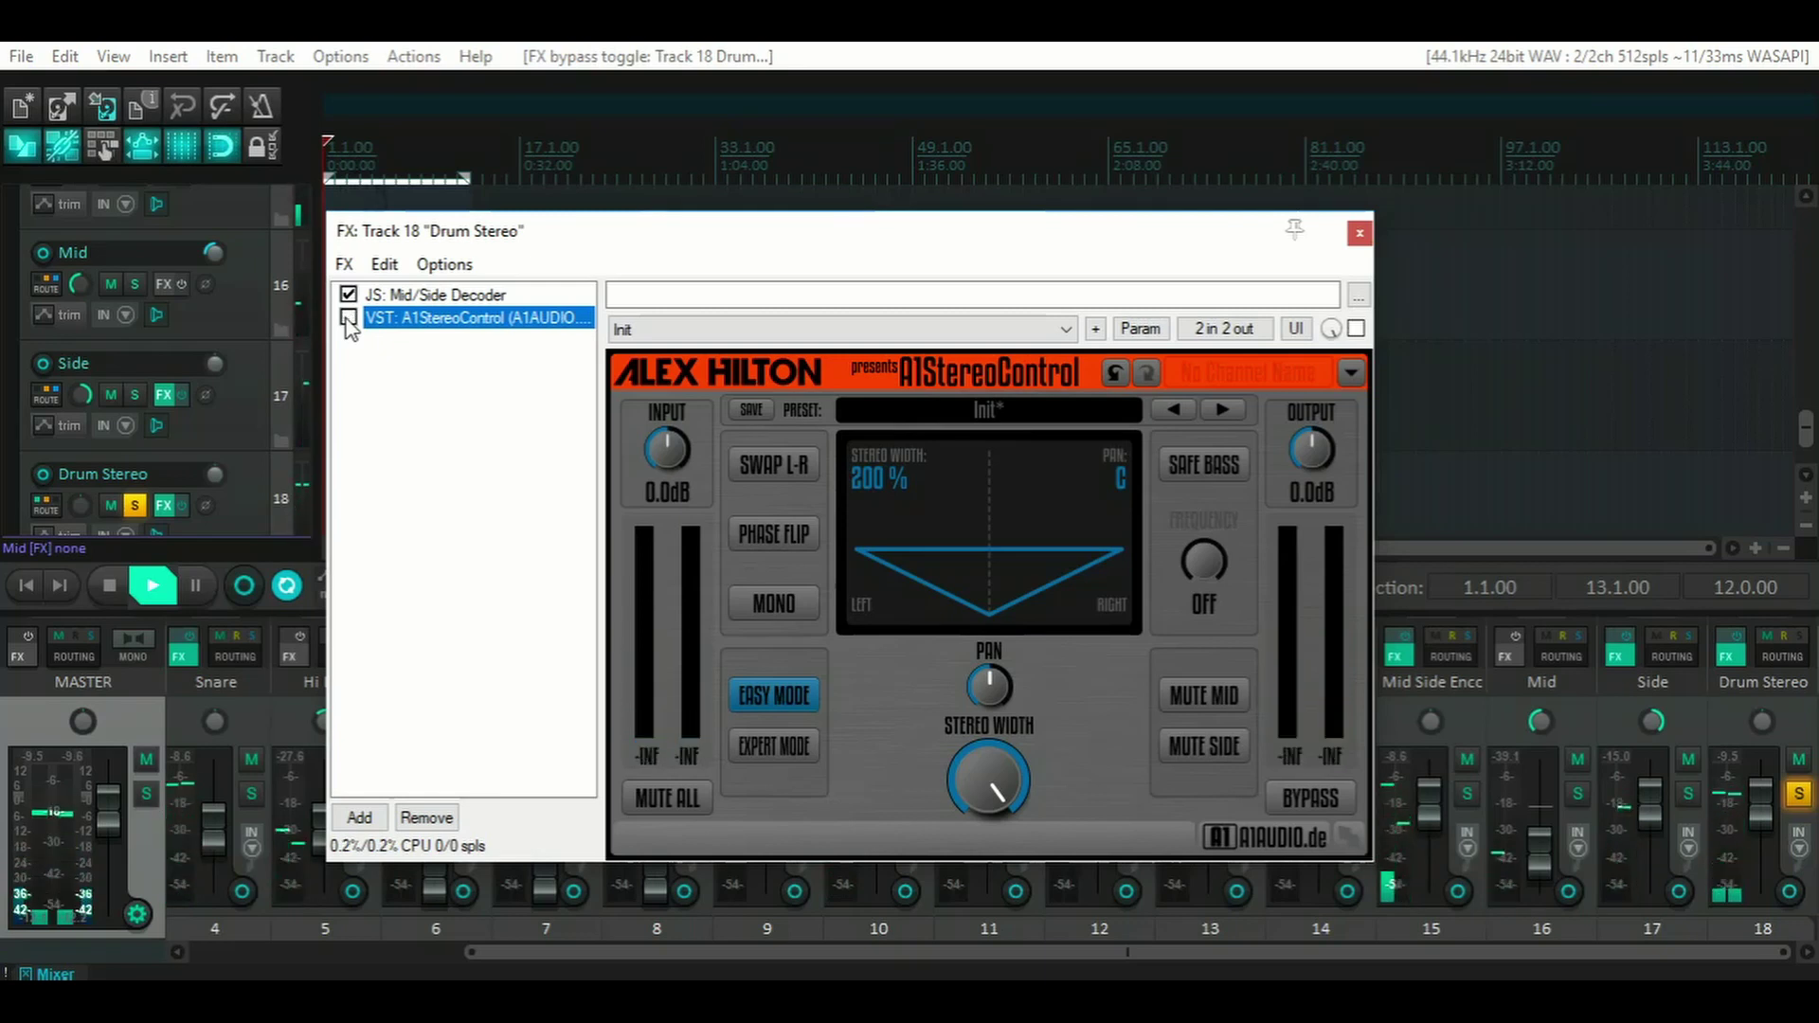
left_click(348, 318)
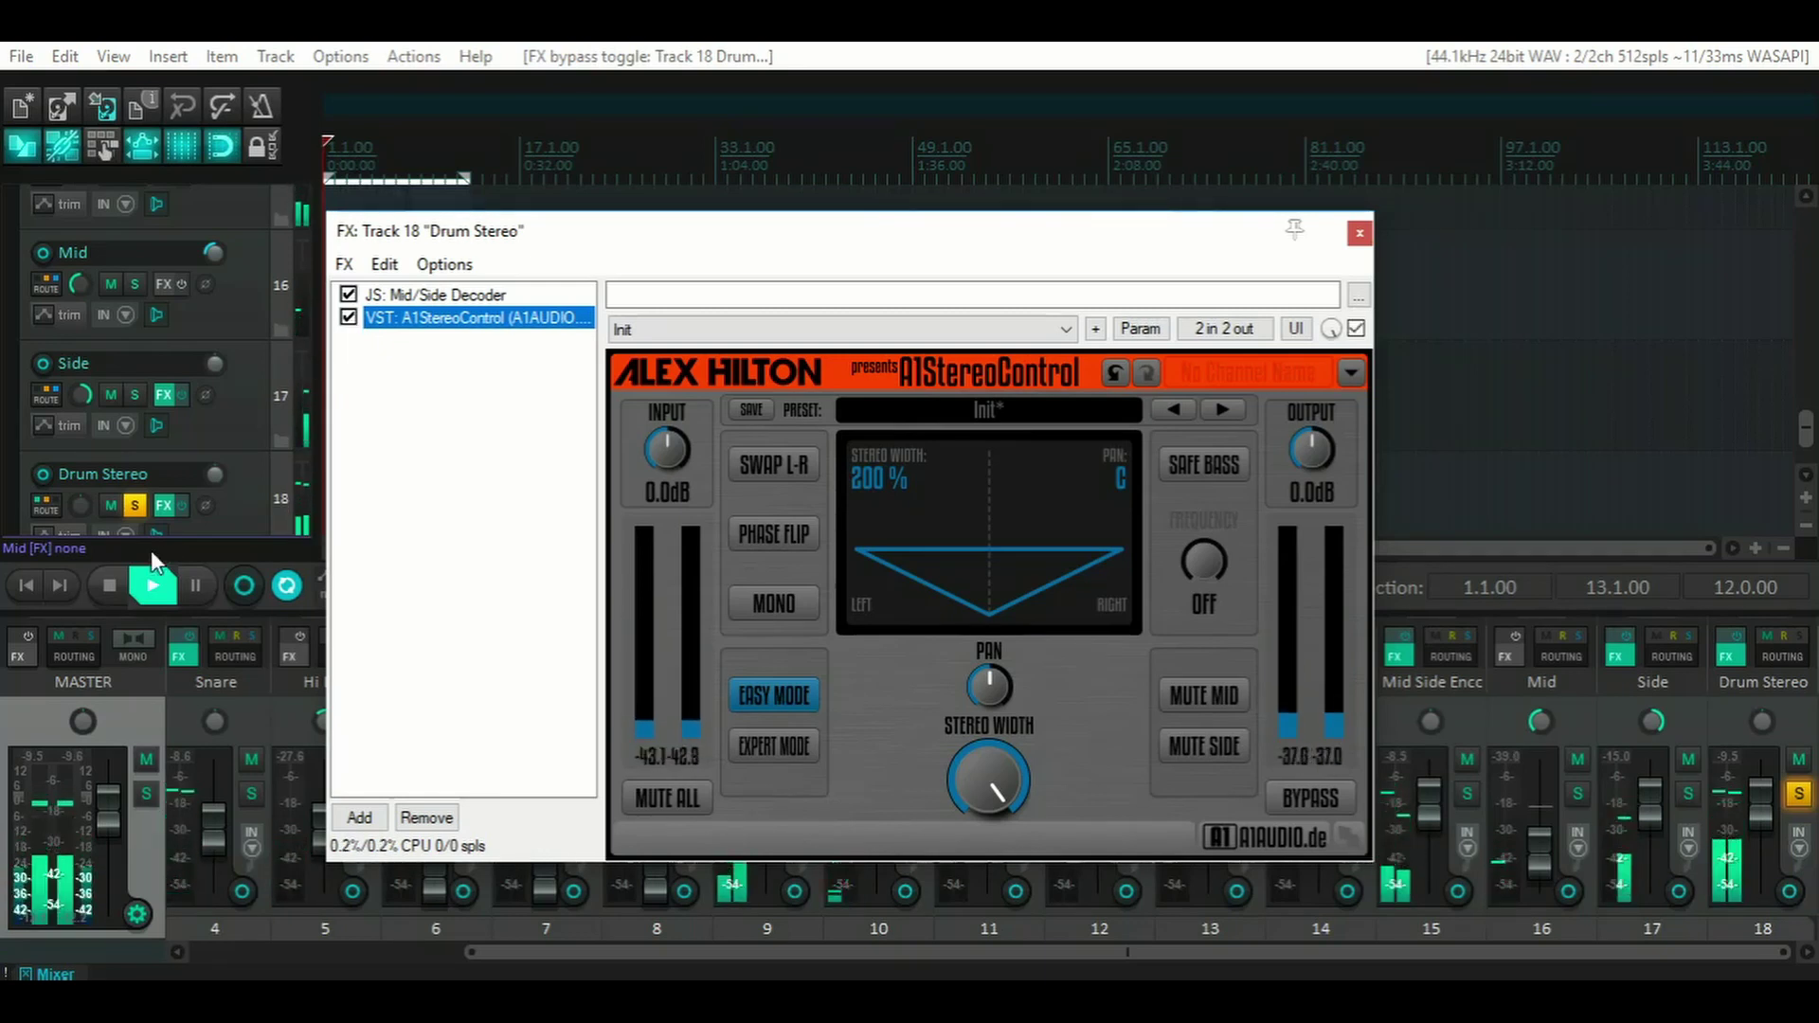
left_click(107, 585)
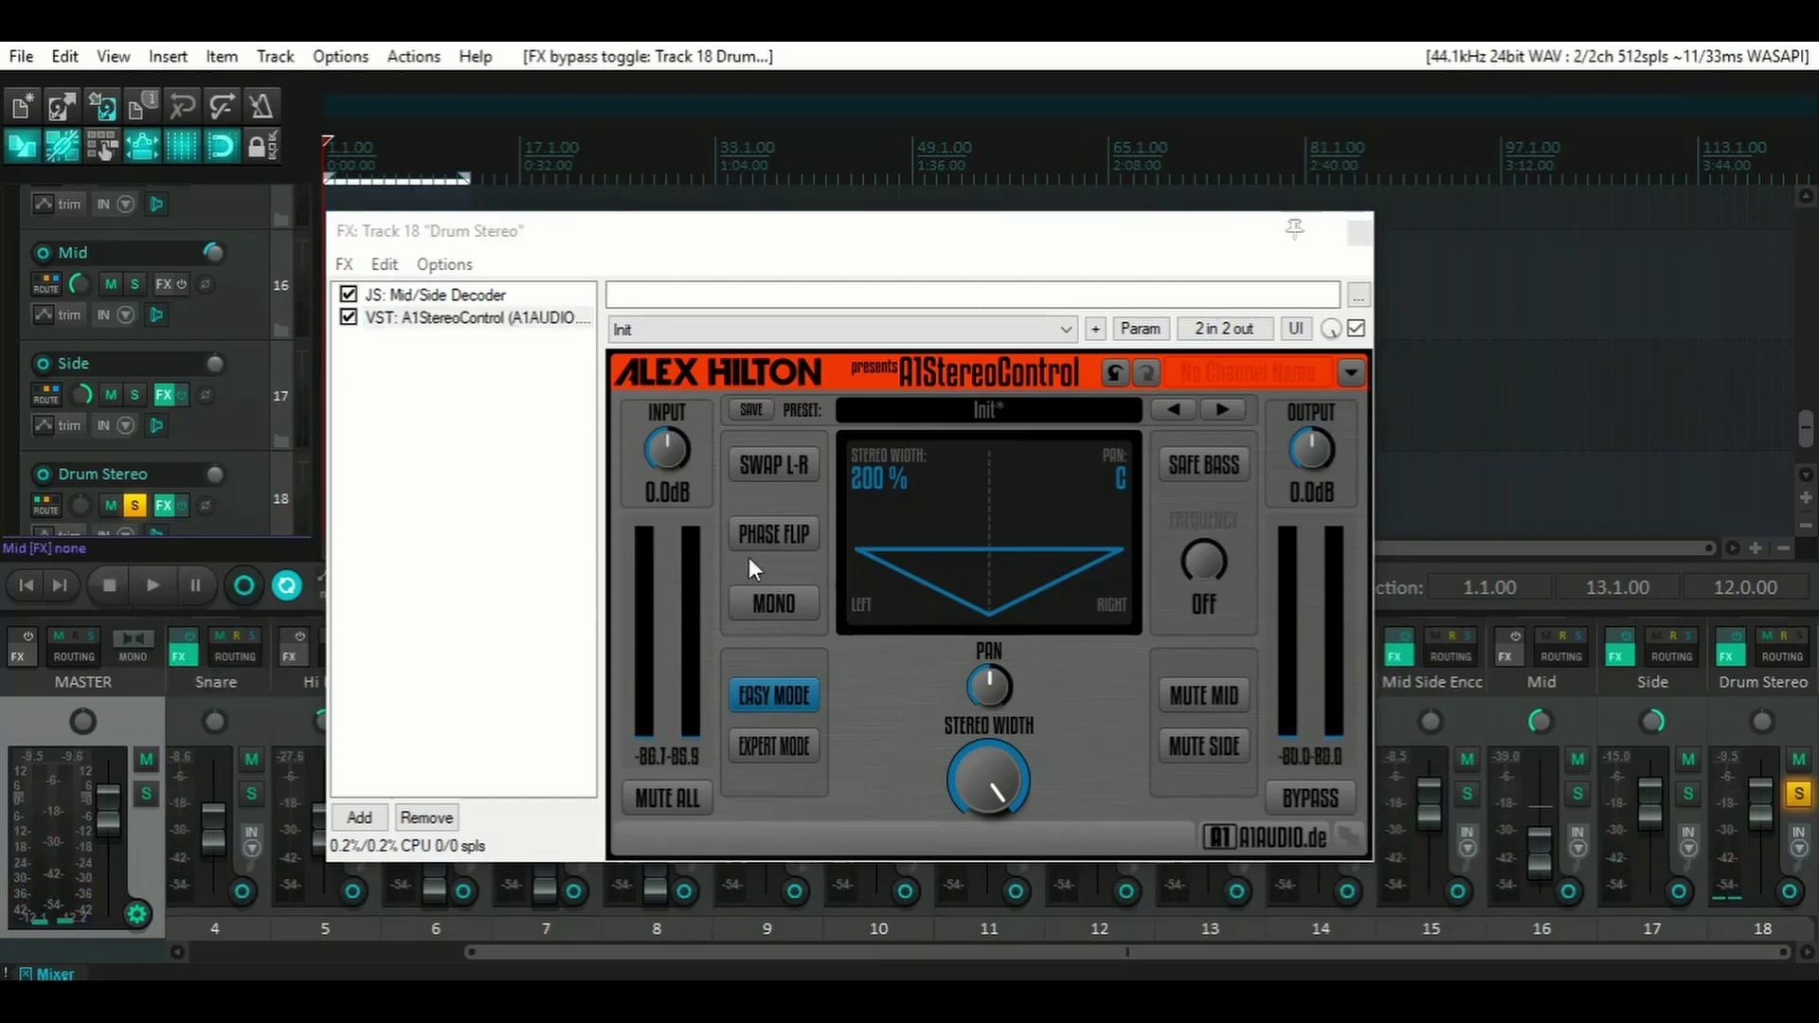
- Add the VST: Relay (iZotope, Inc.) effect to Drum Stereo after A1StereoControl
left_click(360, 818)
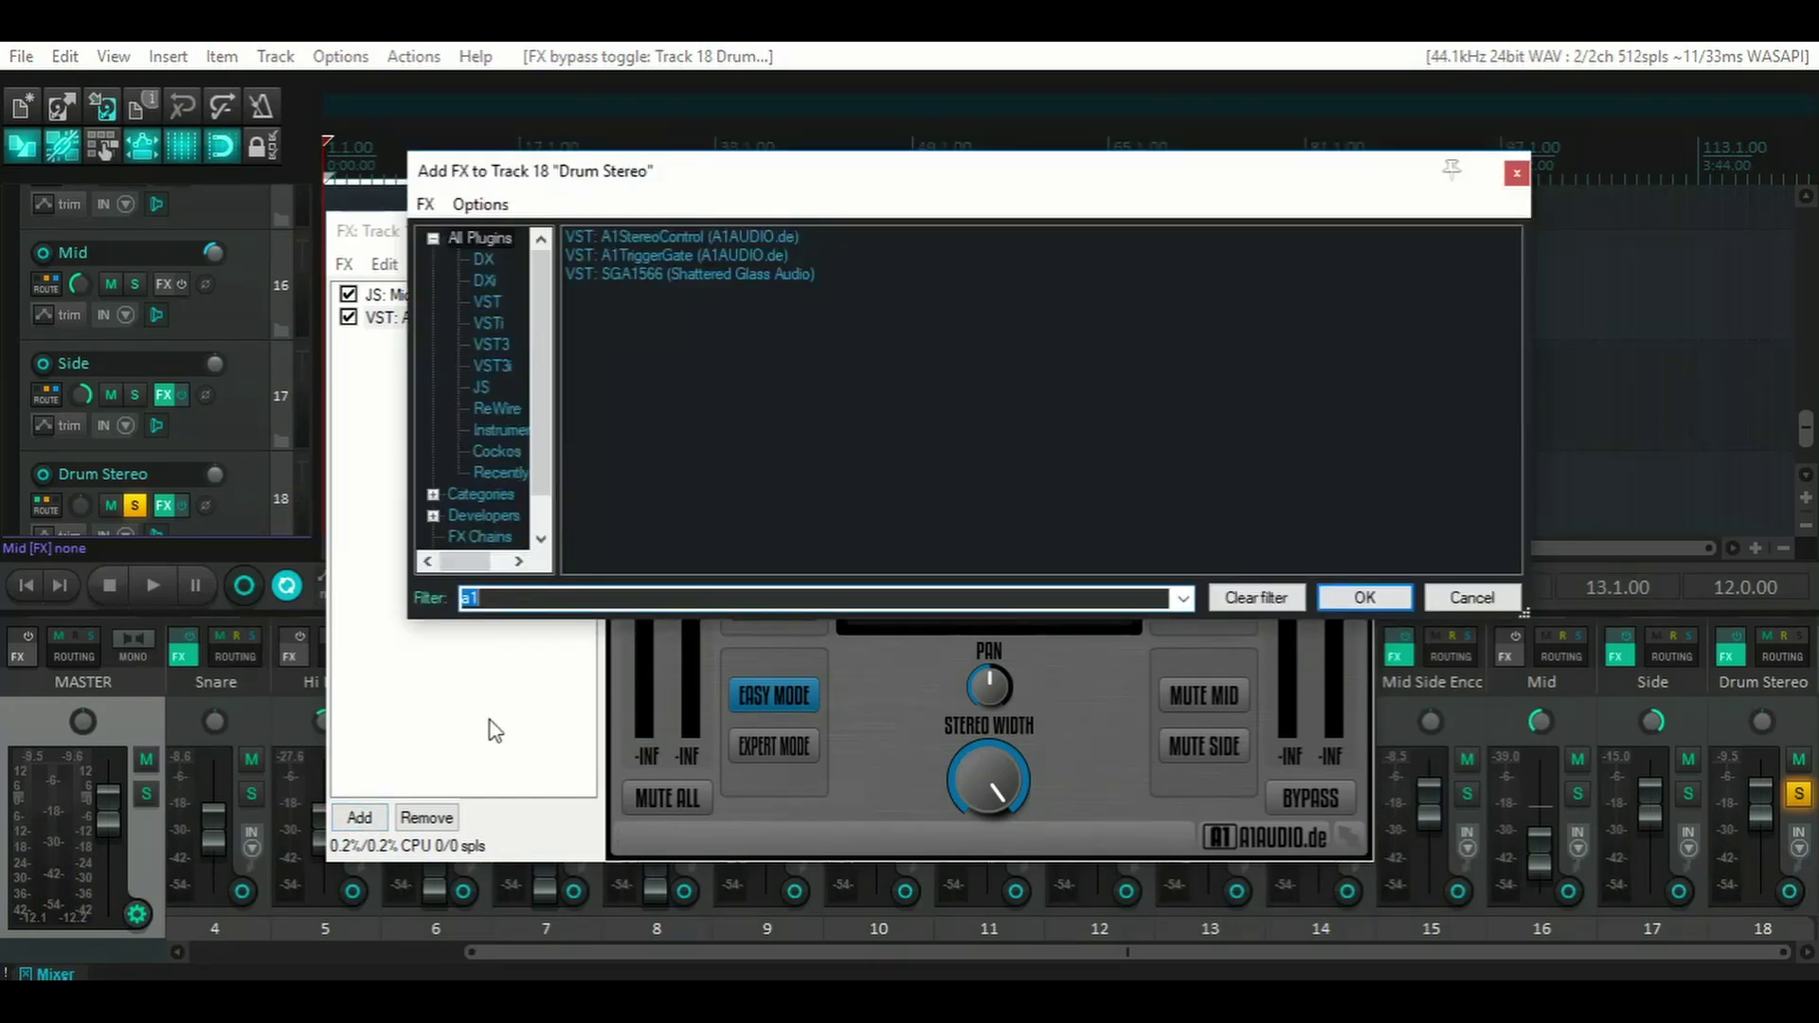
type("relay")
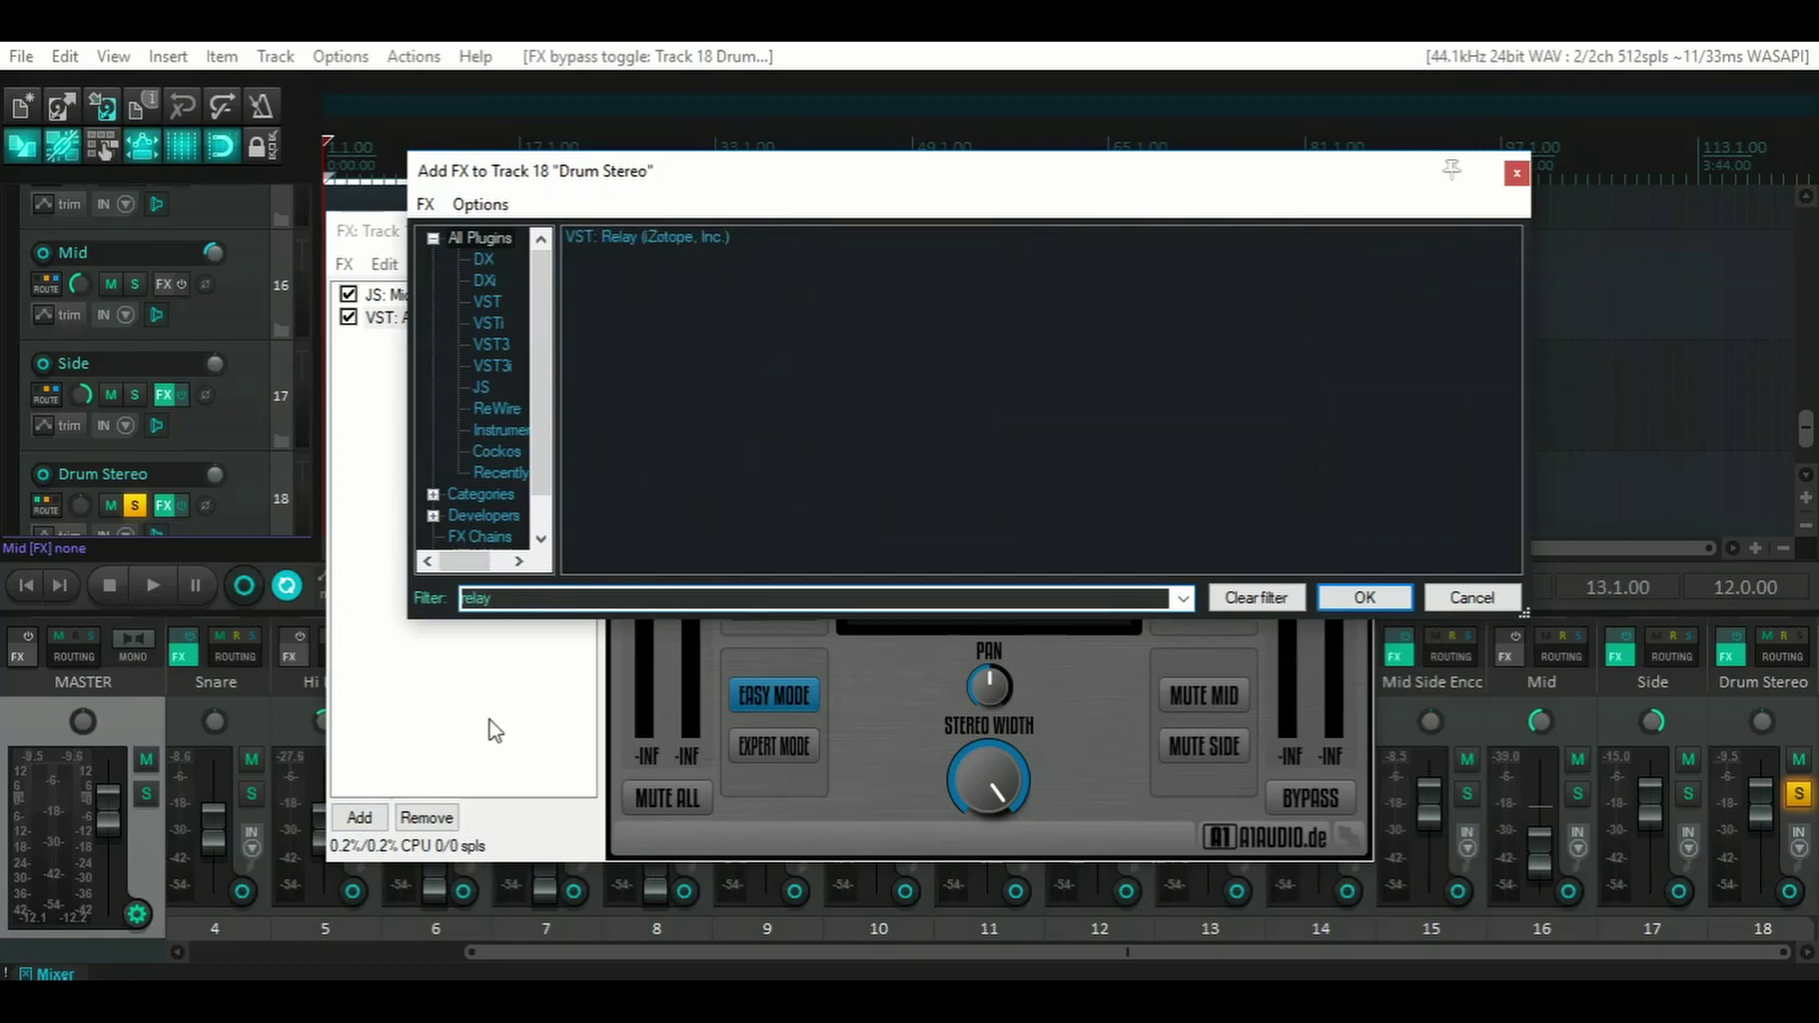
double_click(657, 237)
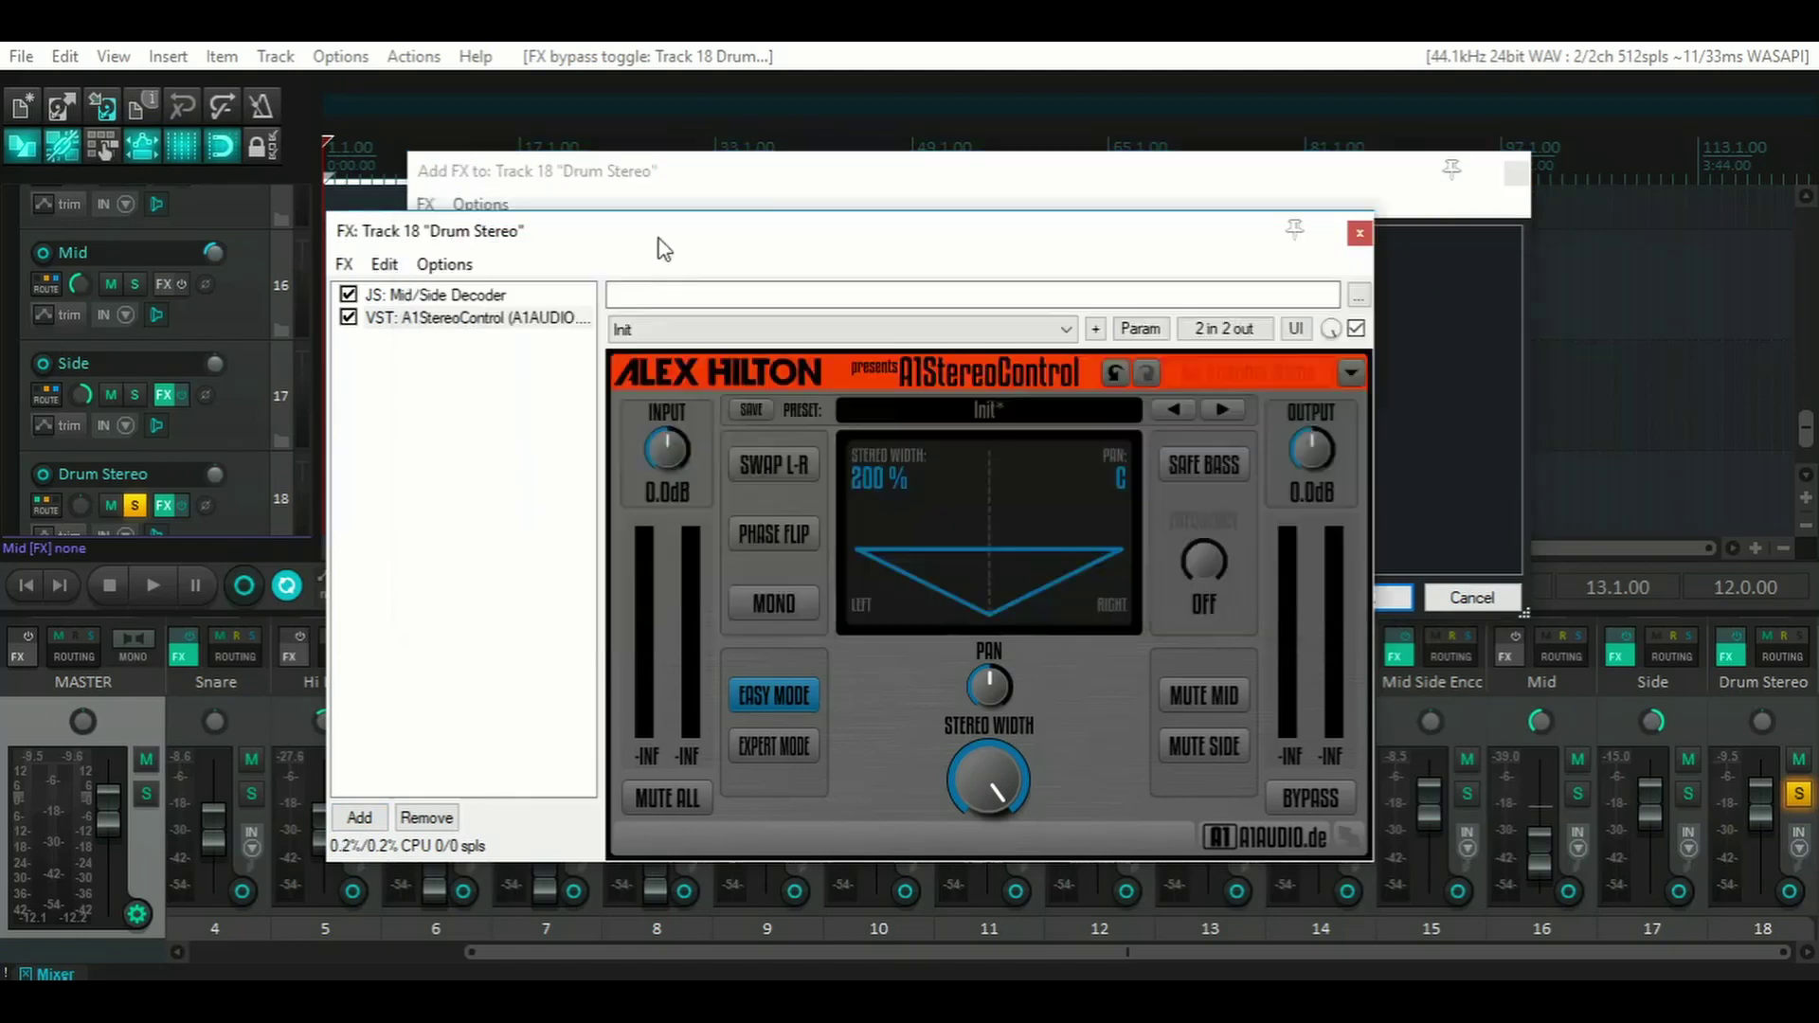
left_click_drag(783, 238, 795, 159)
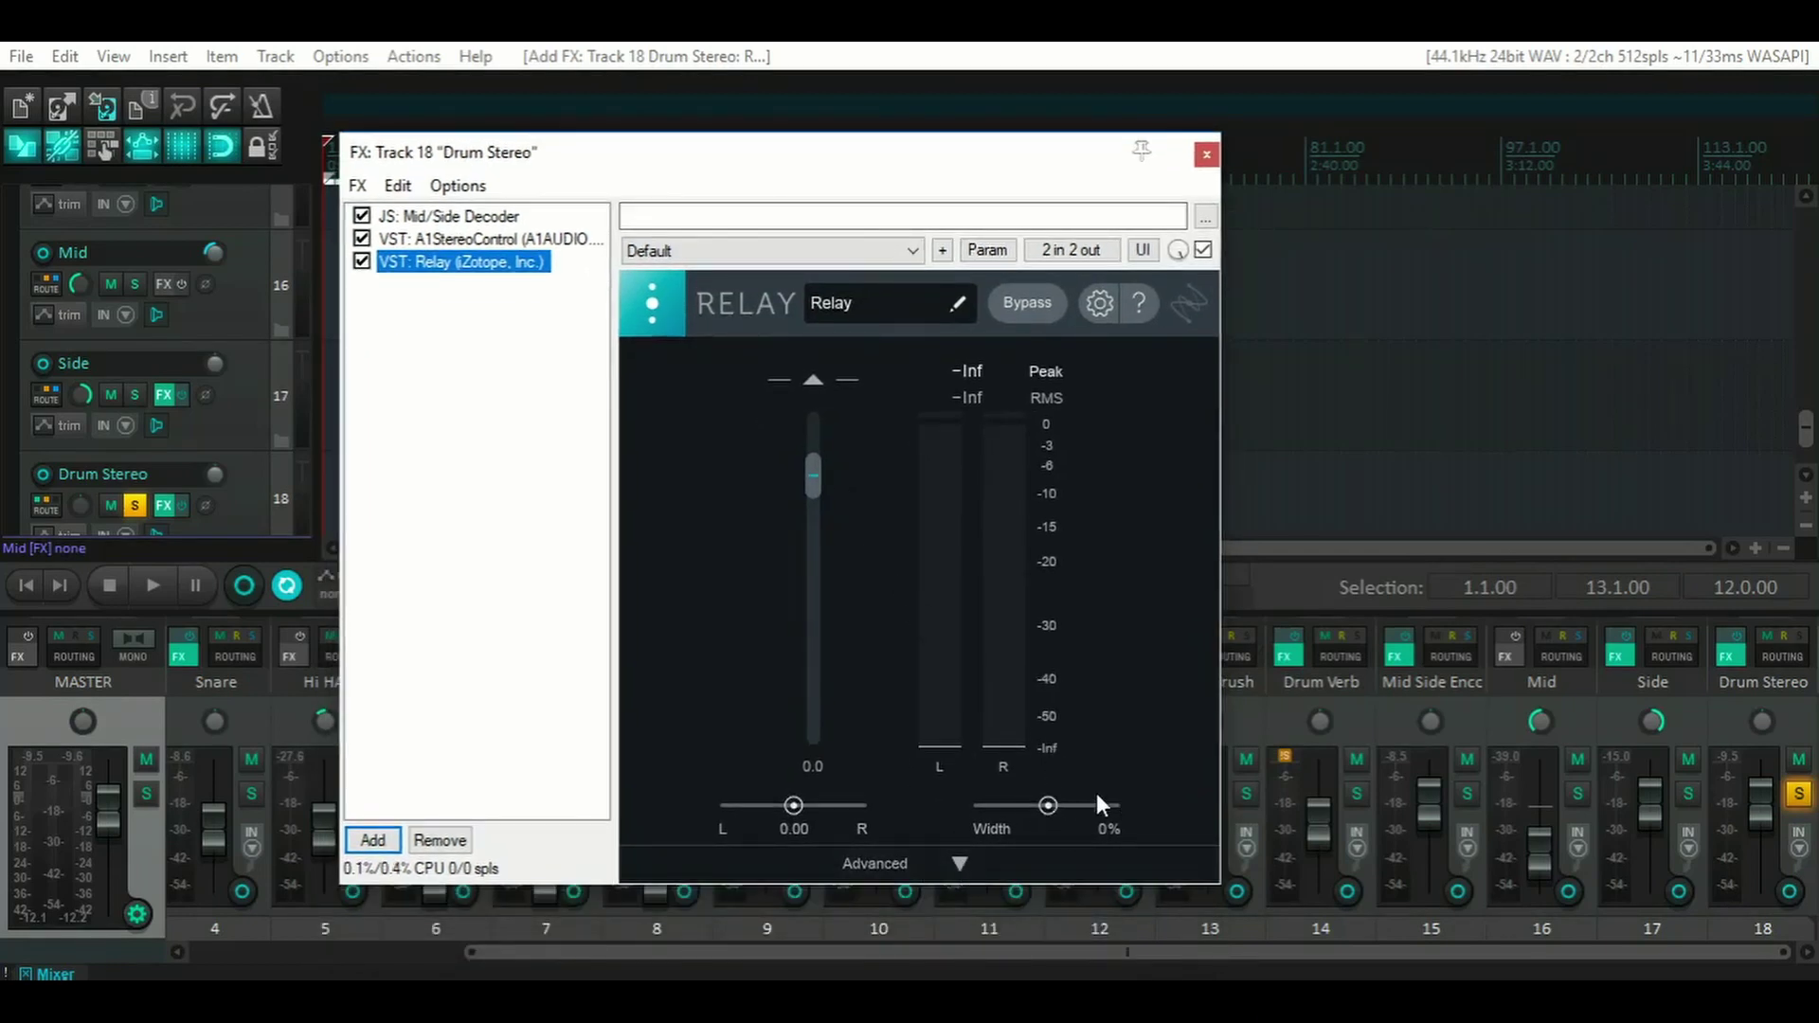
- Bypass A1StereoControl on Drum Stereo and widen Relay's Width to 100%
left_click_drag(1048, 808, 1104, 813)
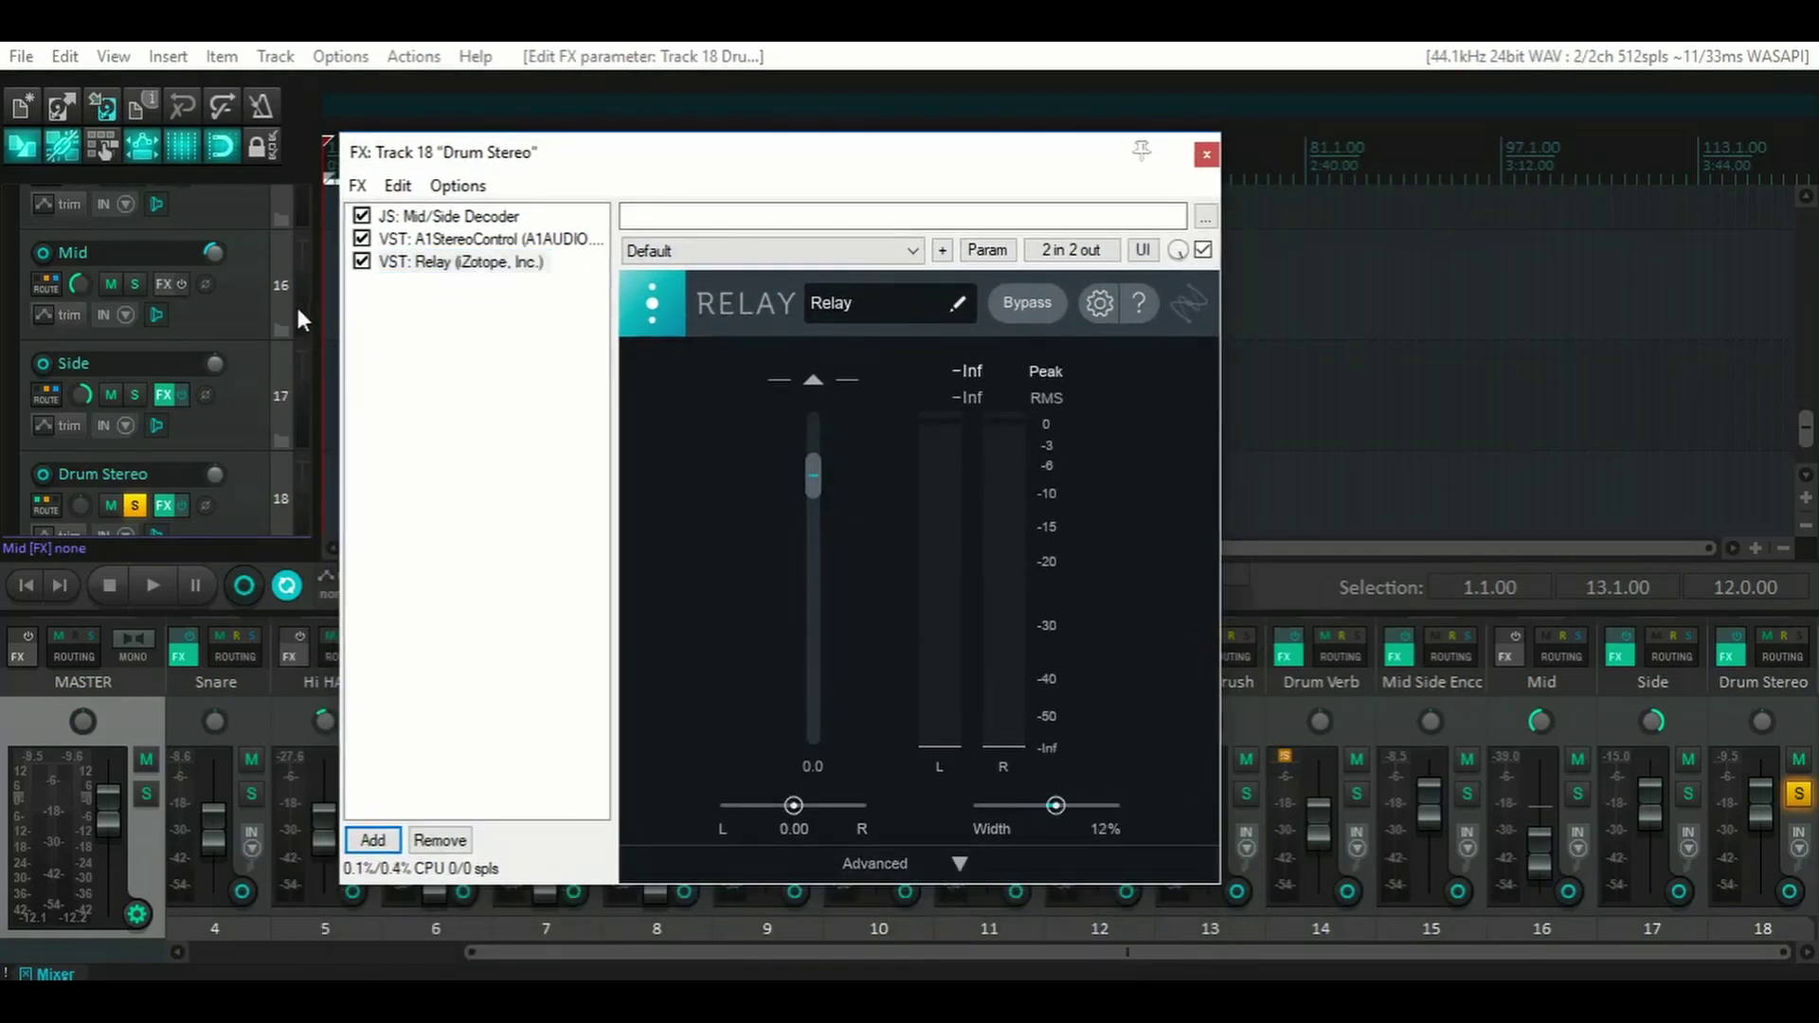
left_click(361, 241)
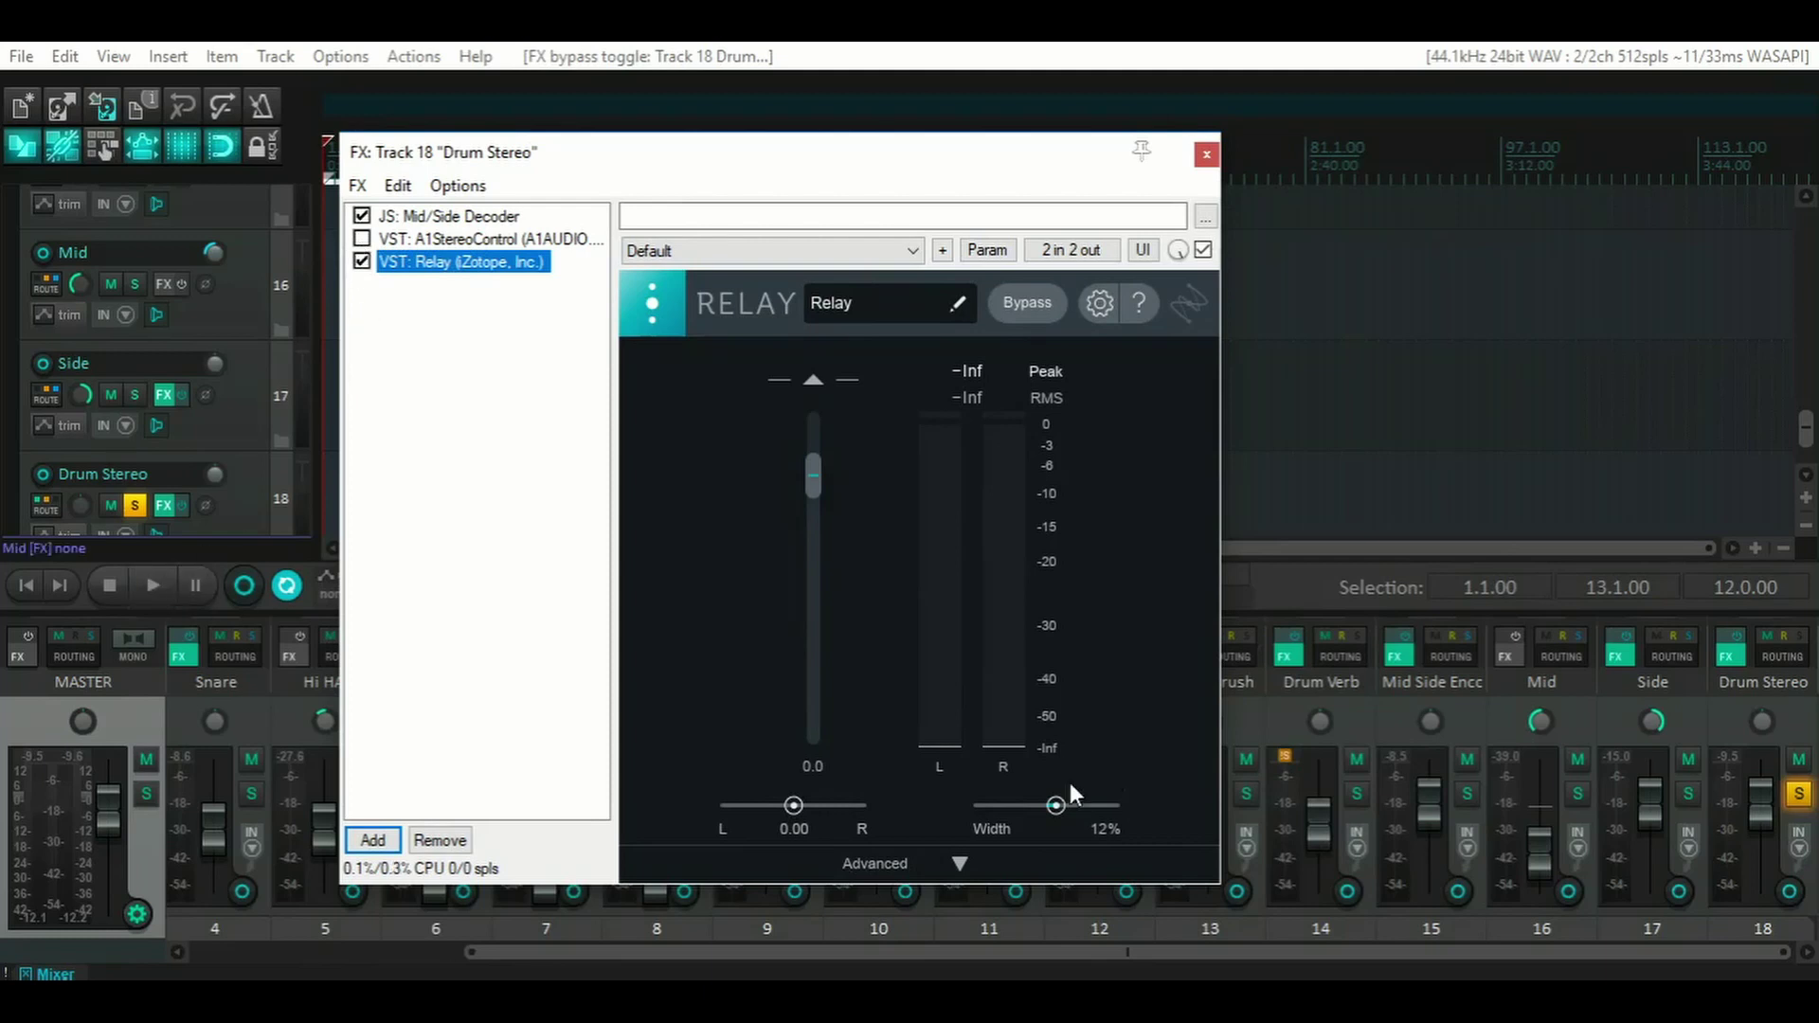
left_click_drag(1056, 805, 1090, 807)
- Play the drums and compare Relay and A1StereoControl by toggling their bypass states, ending with only Relay active alongside the decoder
key("space")
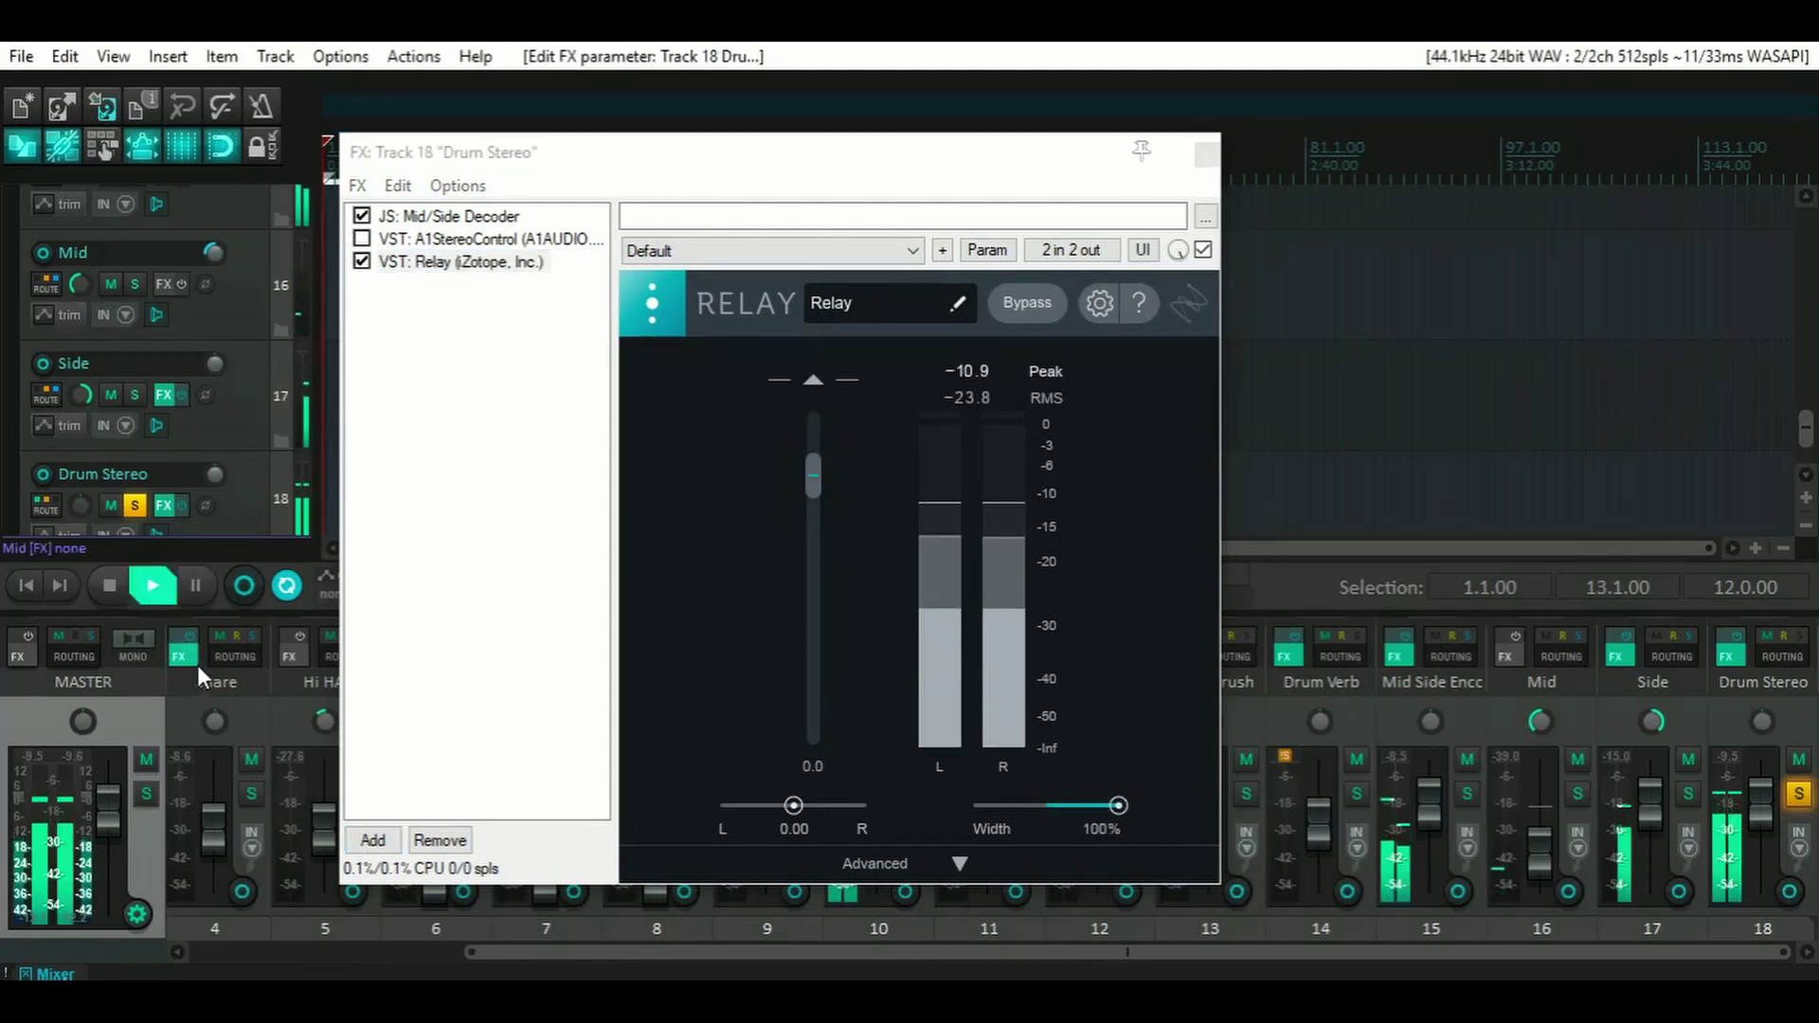
left_click(362, 262)
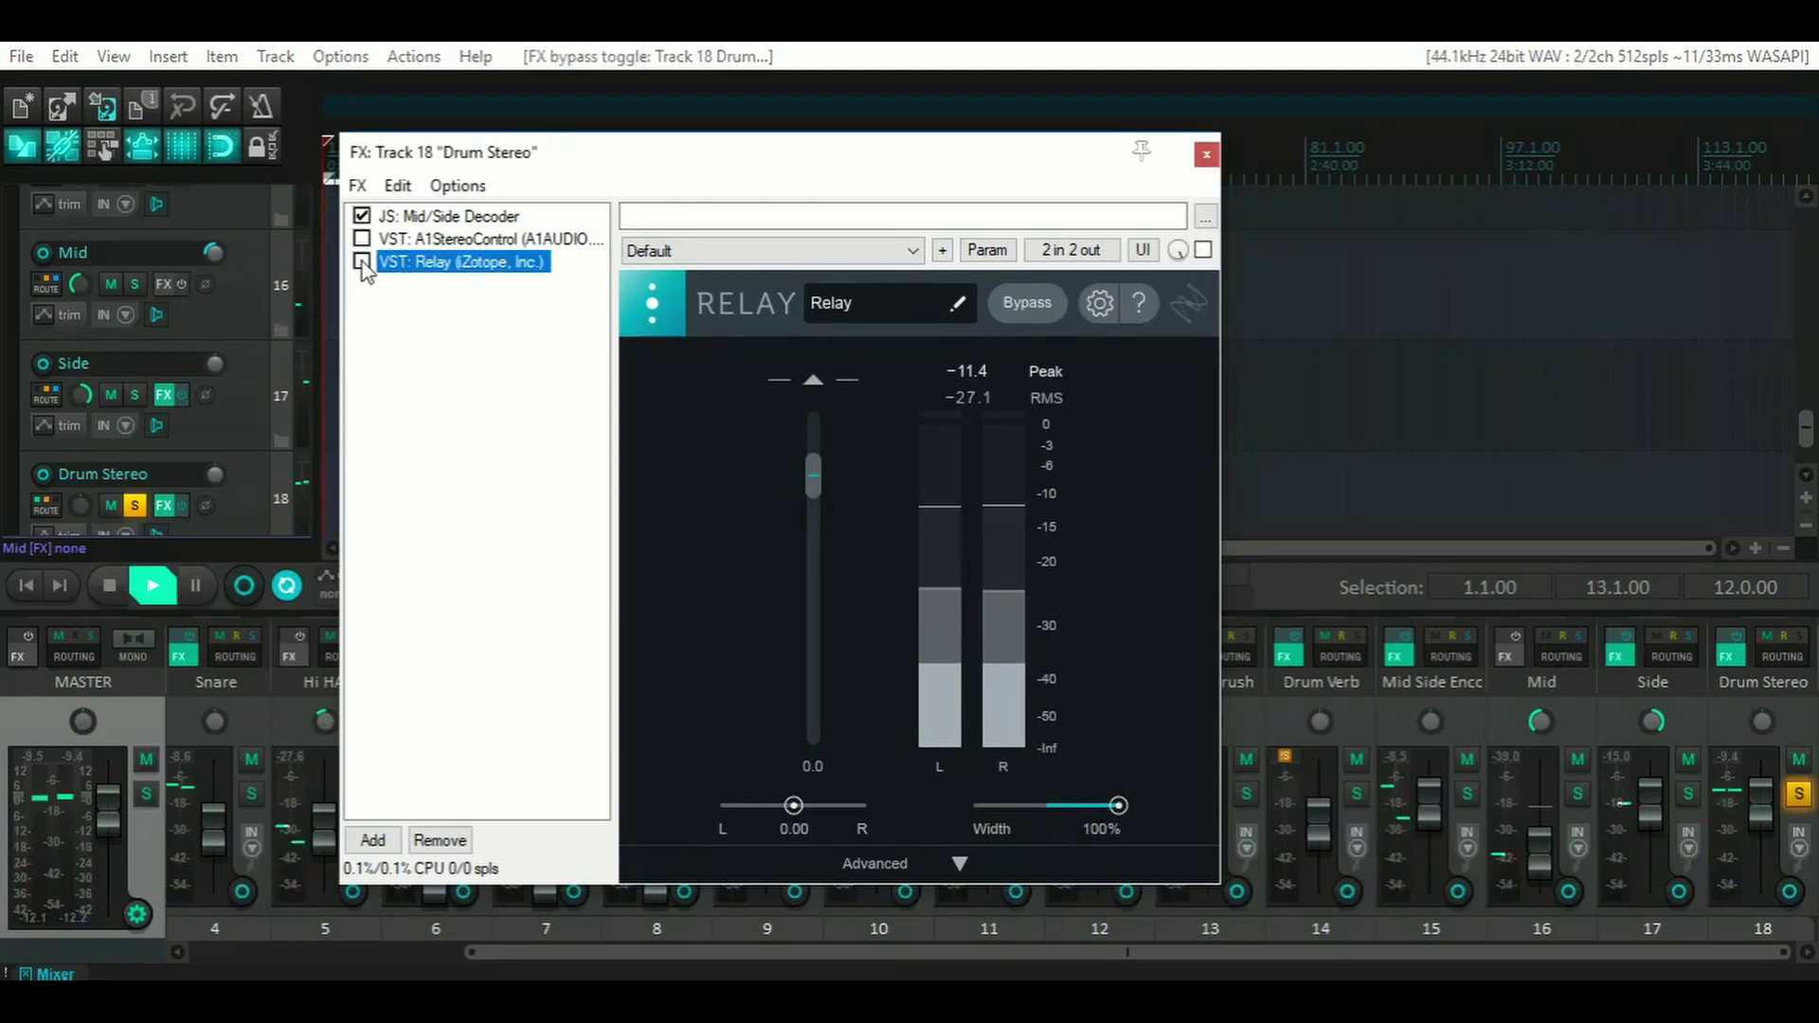
left_click(362, 263)
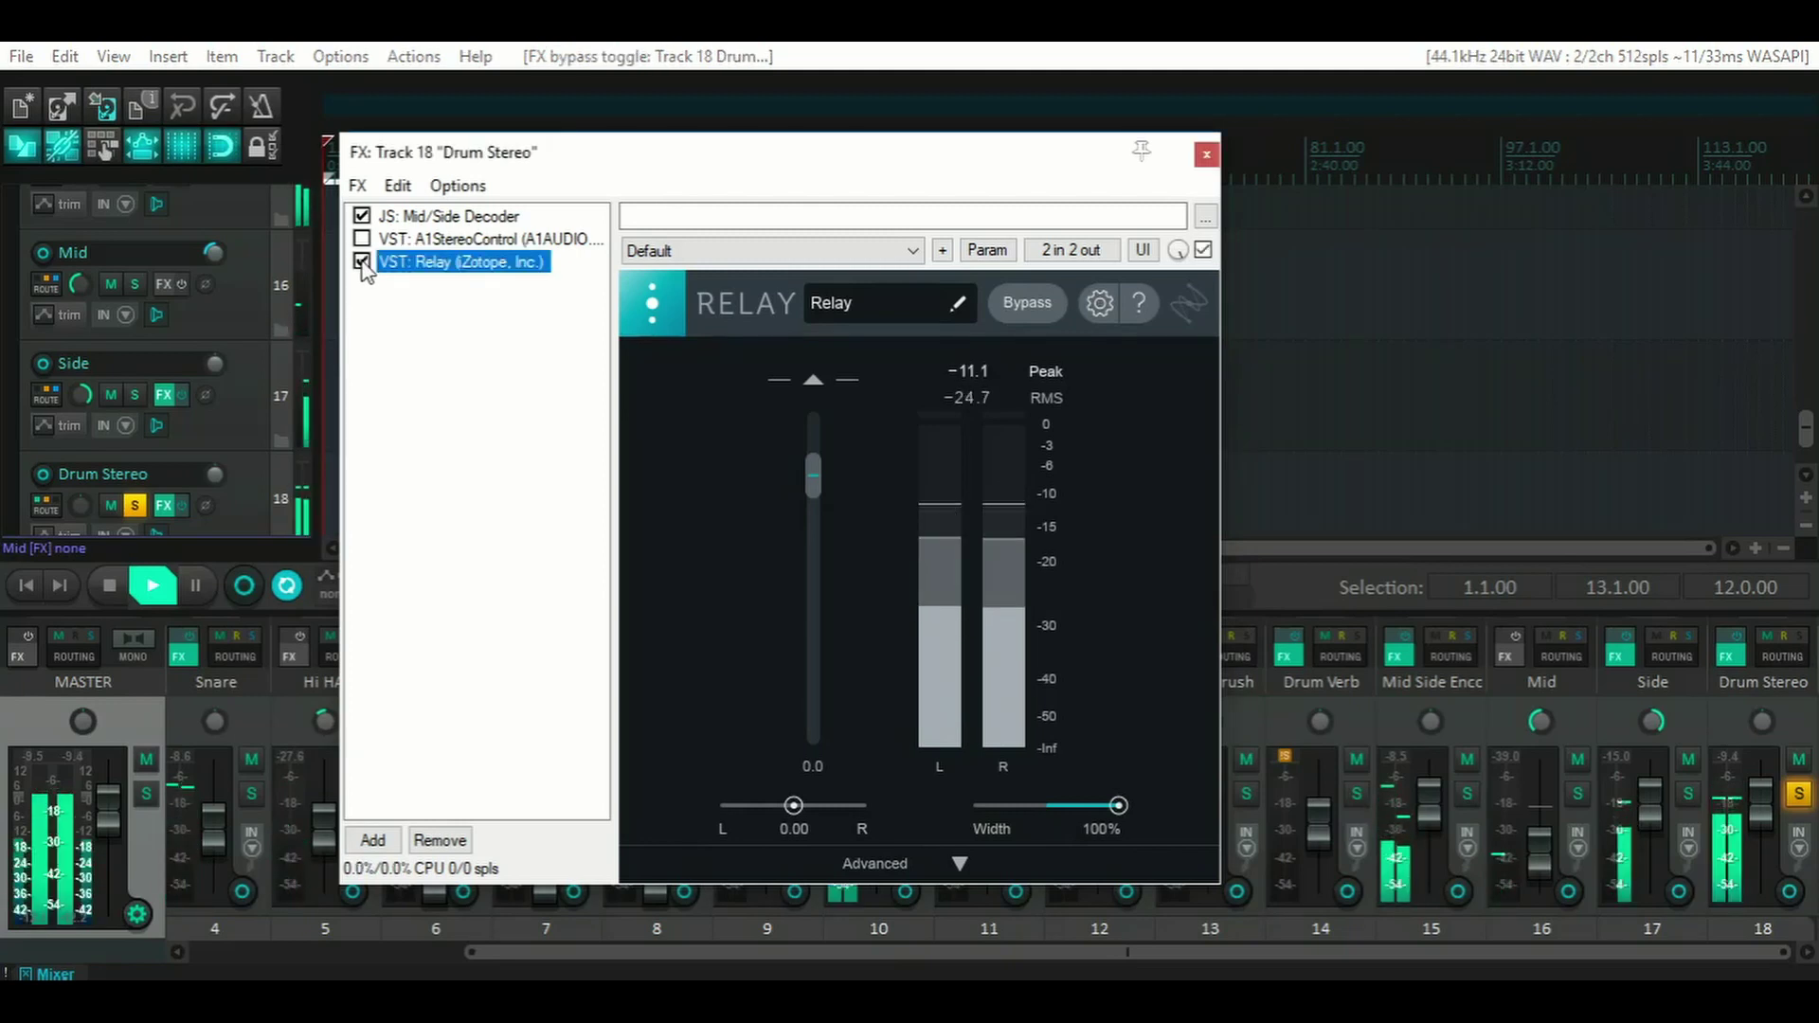
left_click(362, 262)
left_click(361, 241)
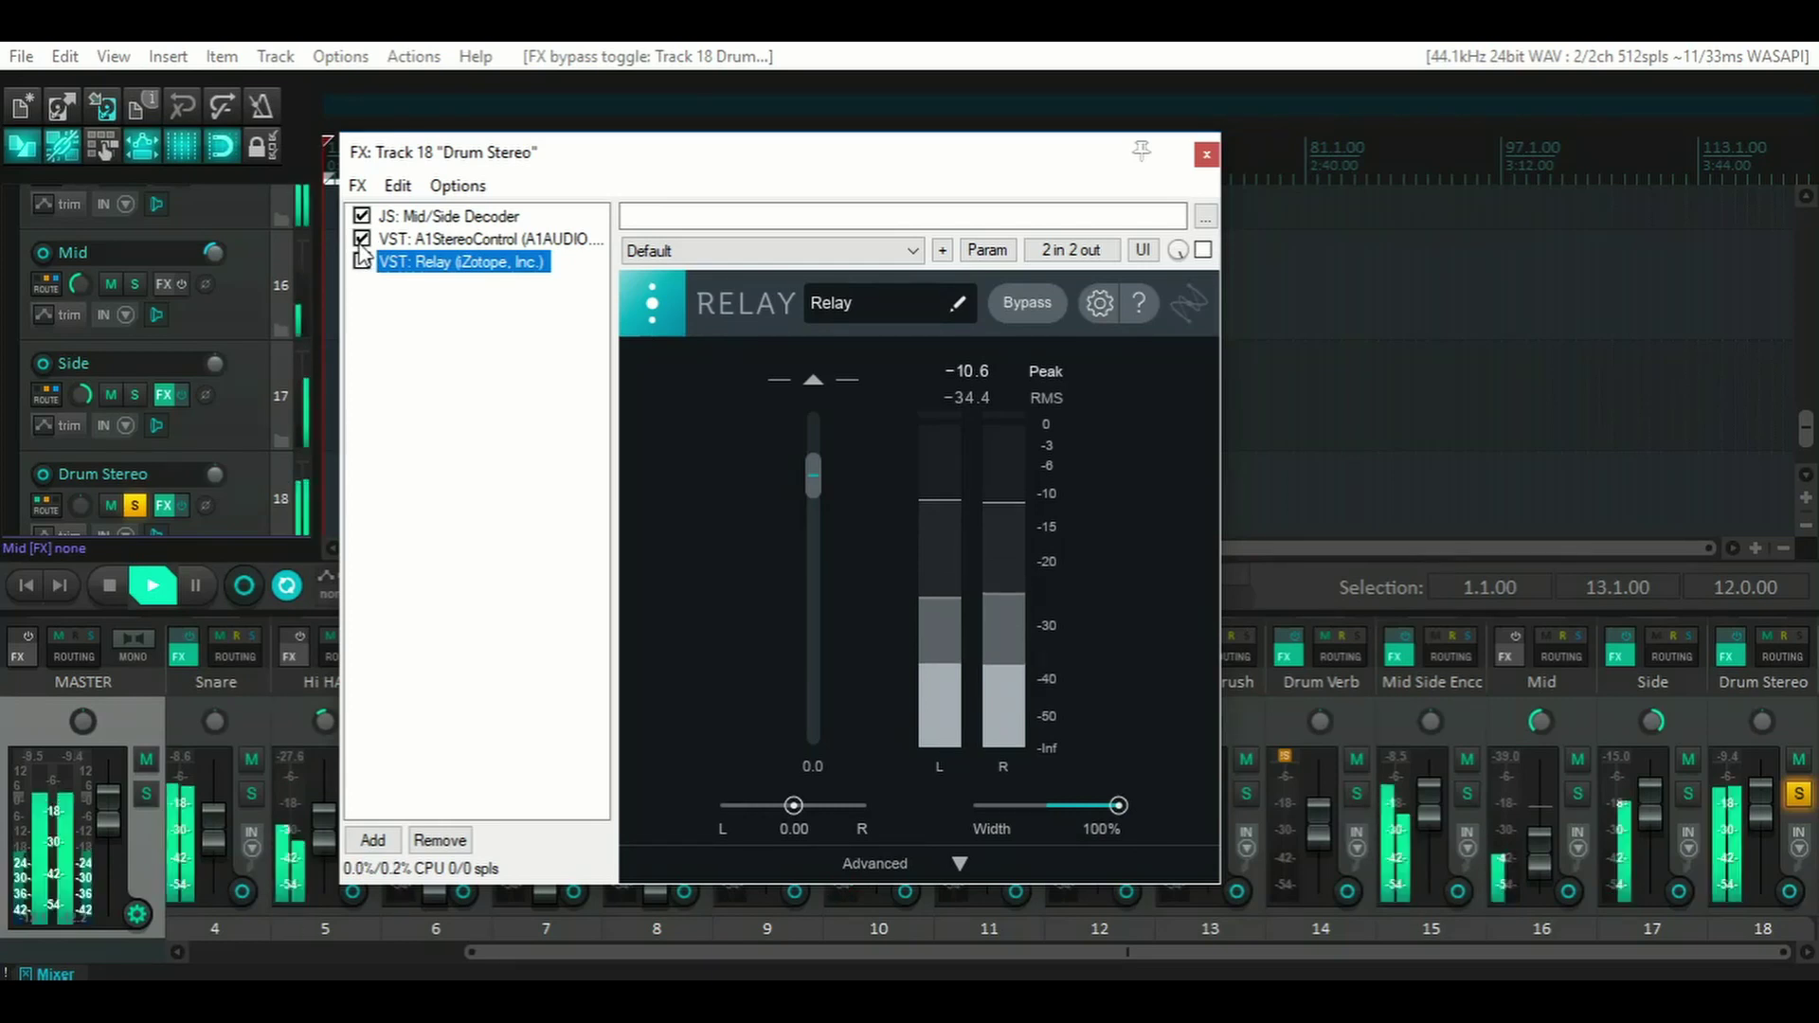
left_click(361, 240)
left_click(362, 262)
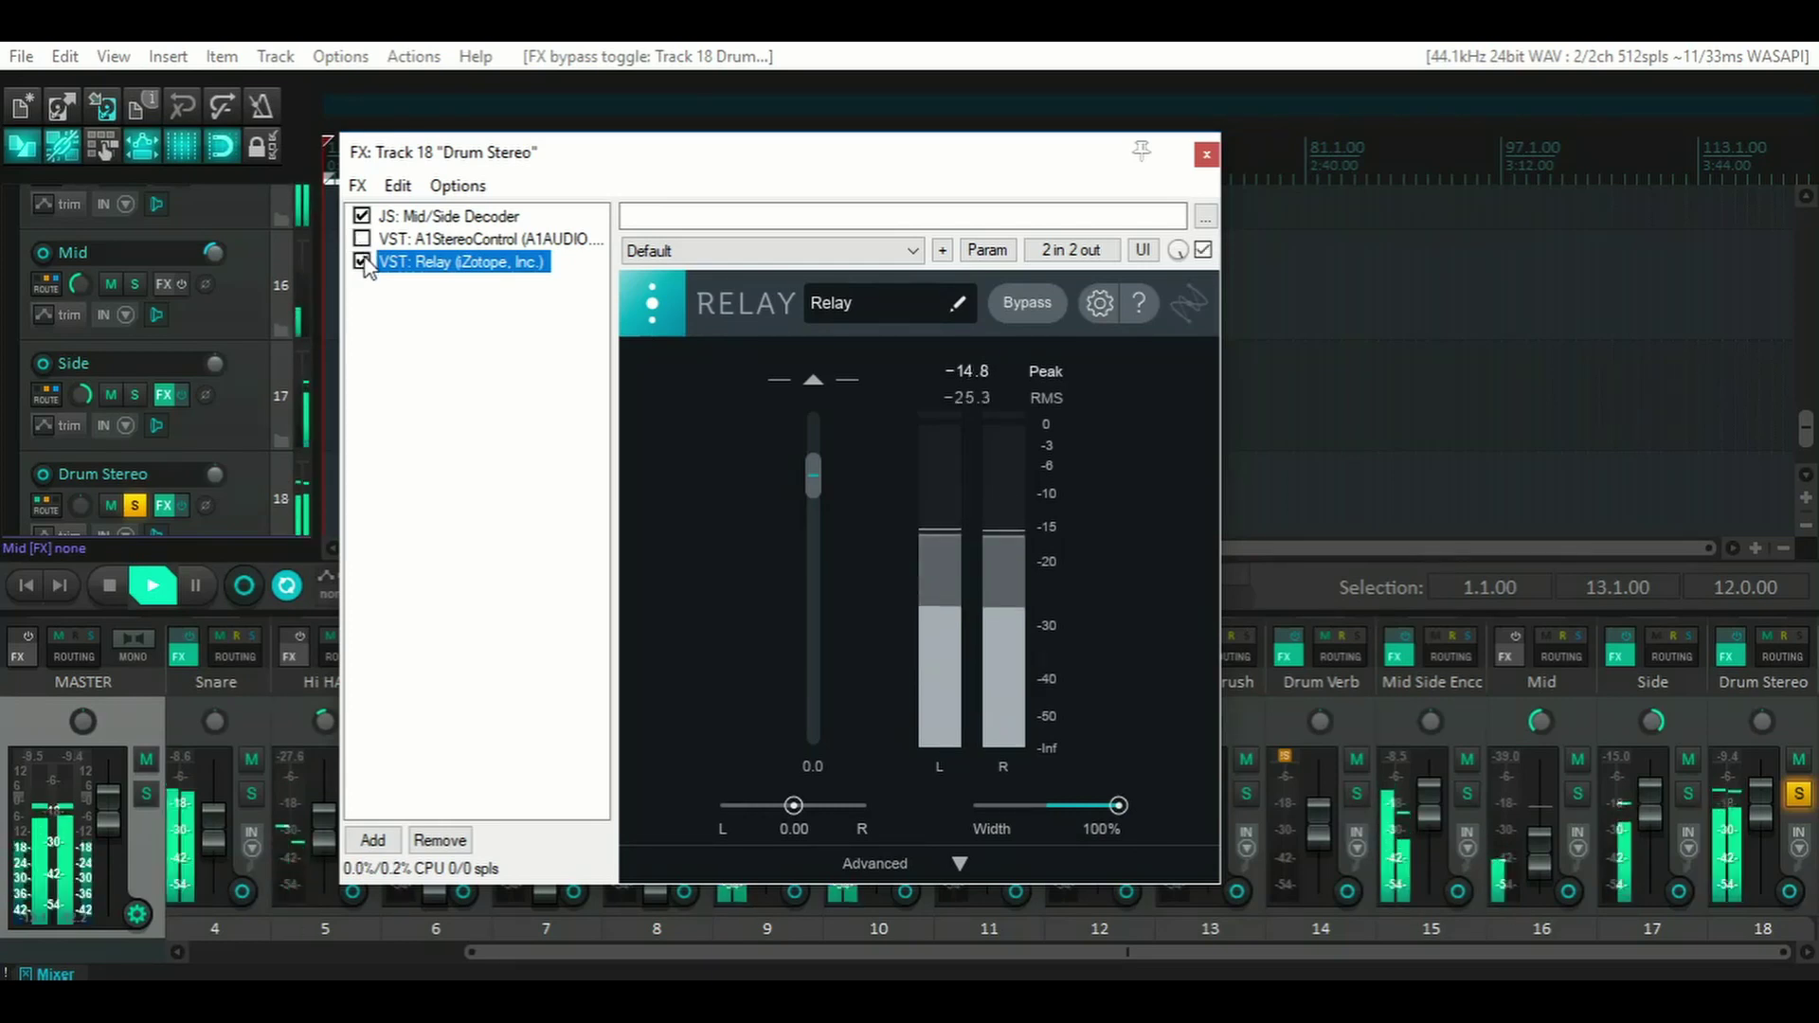
- Switch Drum Stereo from Relay to A1StereoControl by bypassing Relay and enabling A1StereoControl, and stop playback
left_click(362, 262)
left_click(361, 239)
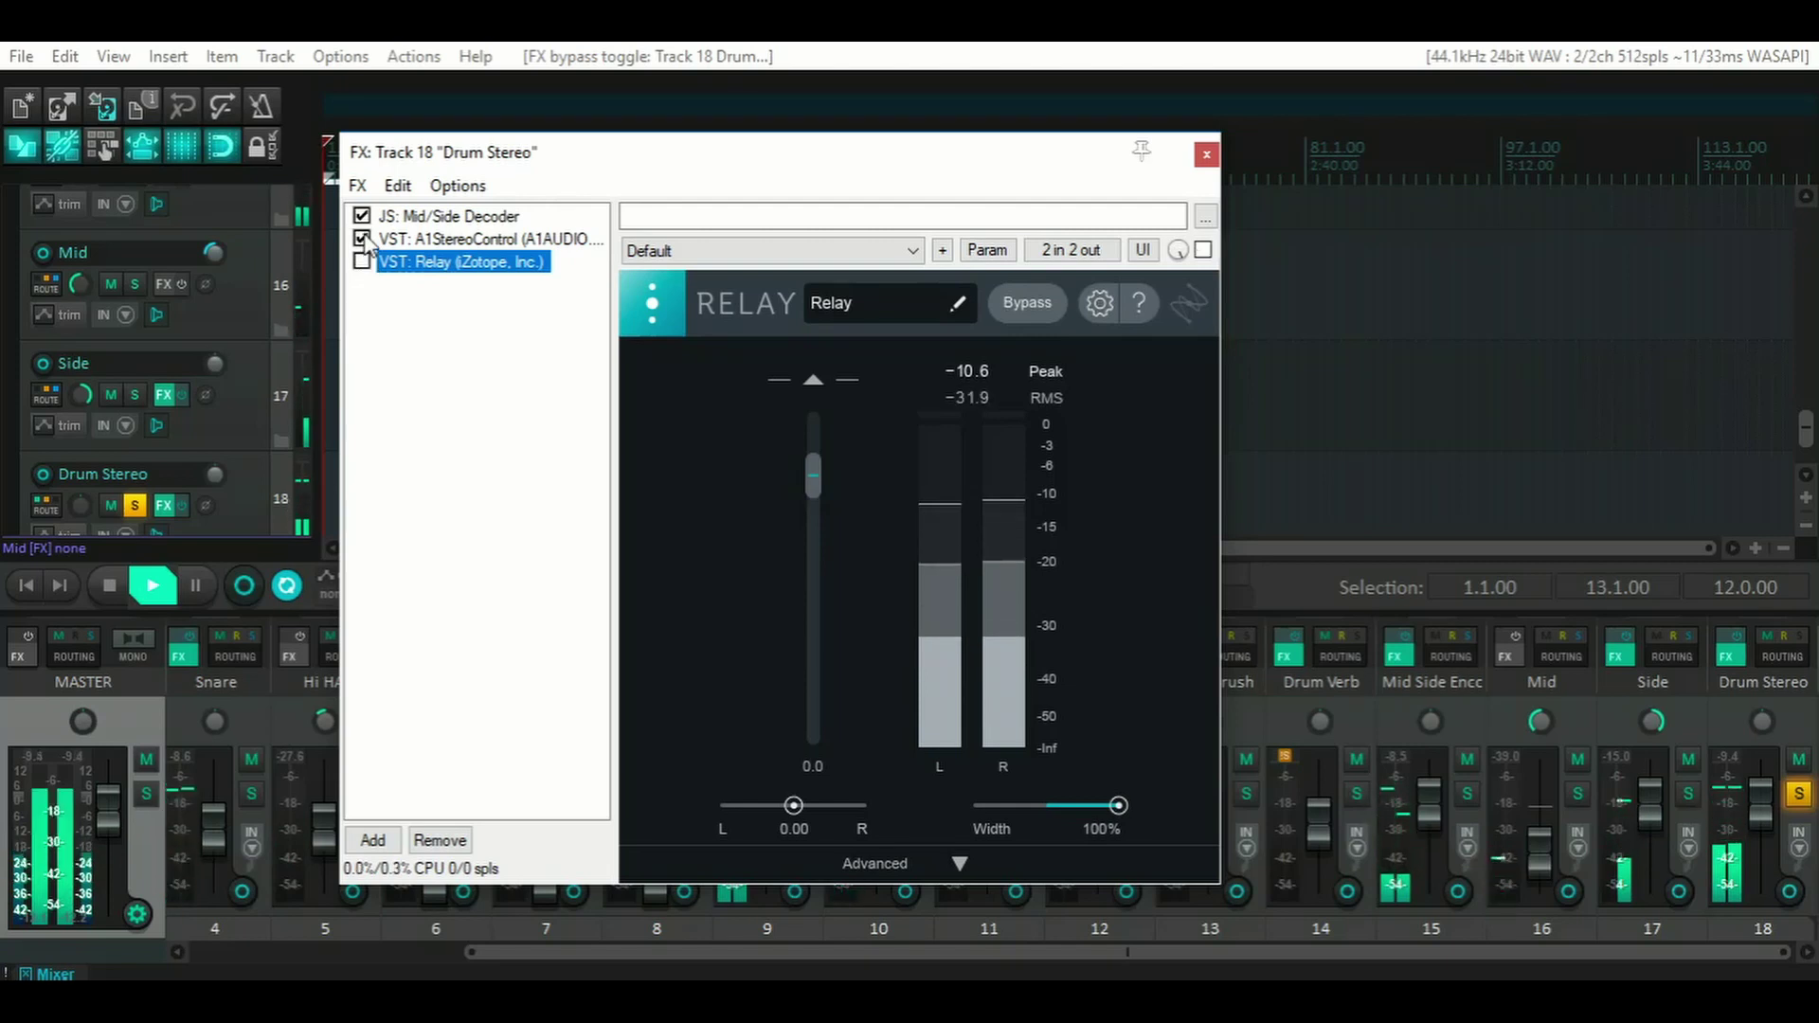
left_click(236, 485)
key("space")
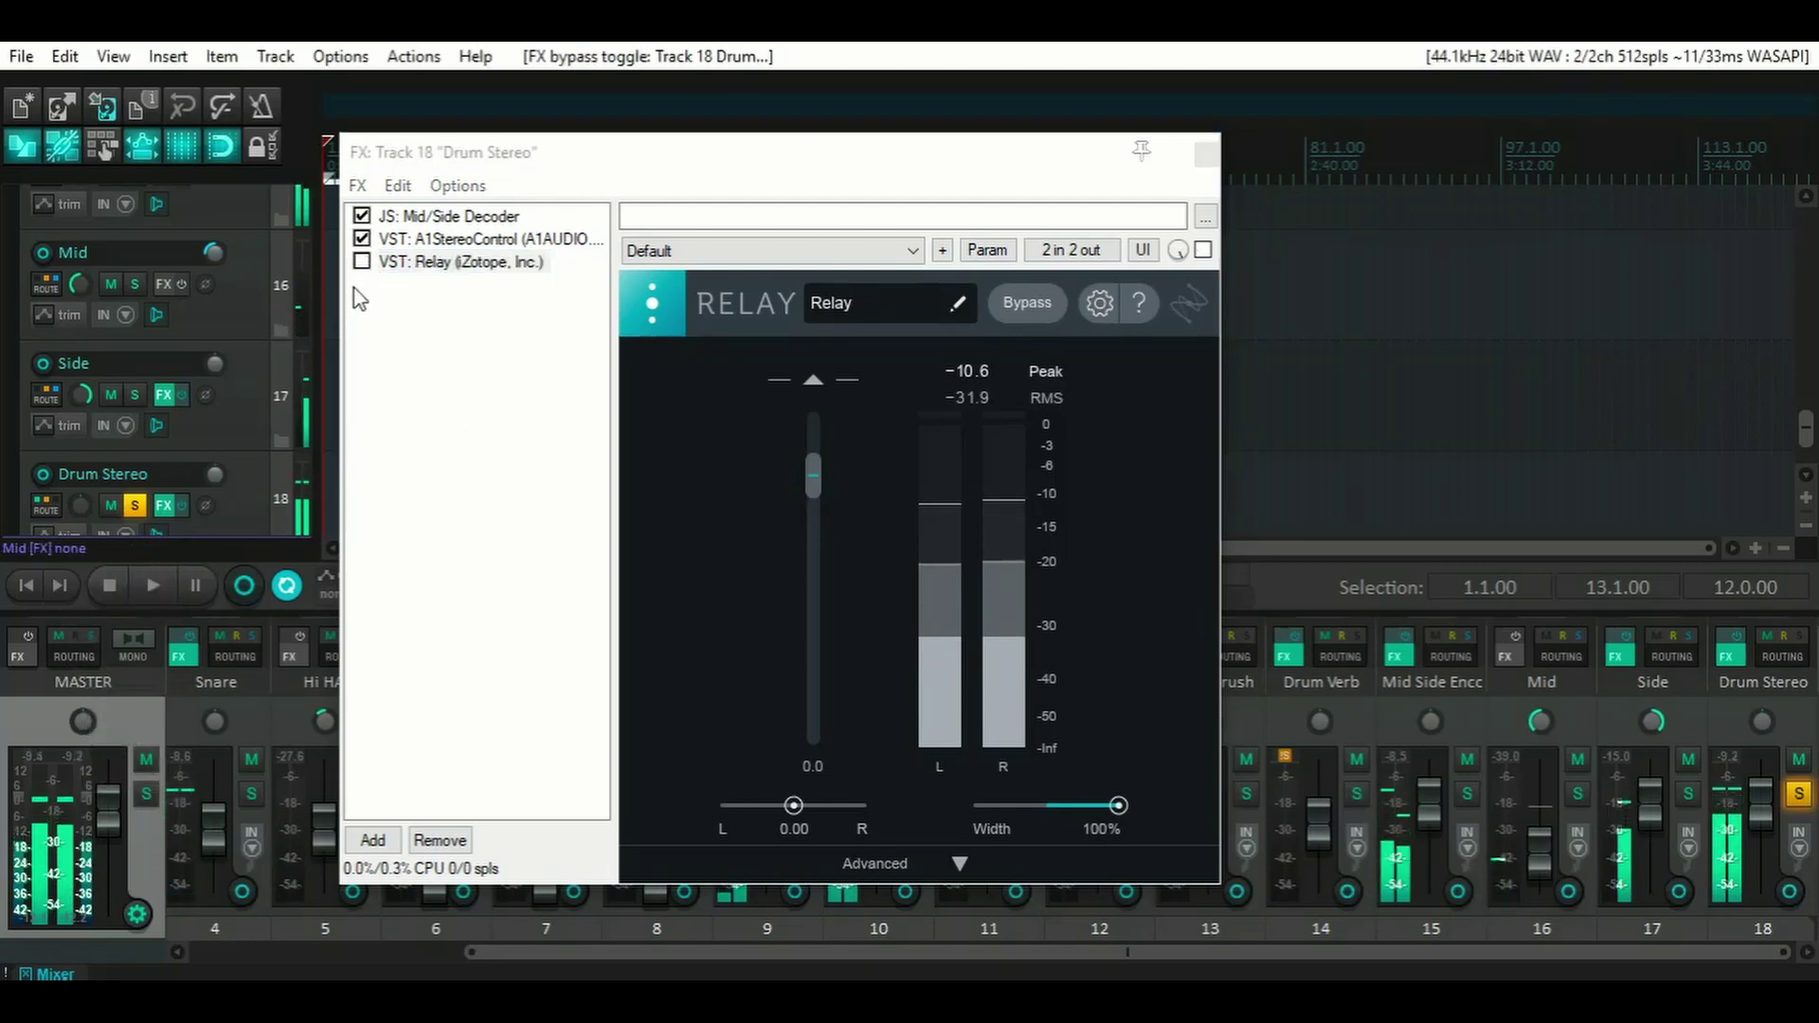
- Expand Relay's advanced settings, remove Relay from the Drum Stereo effects chain, and close the chain
left_click(363, 263)
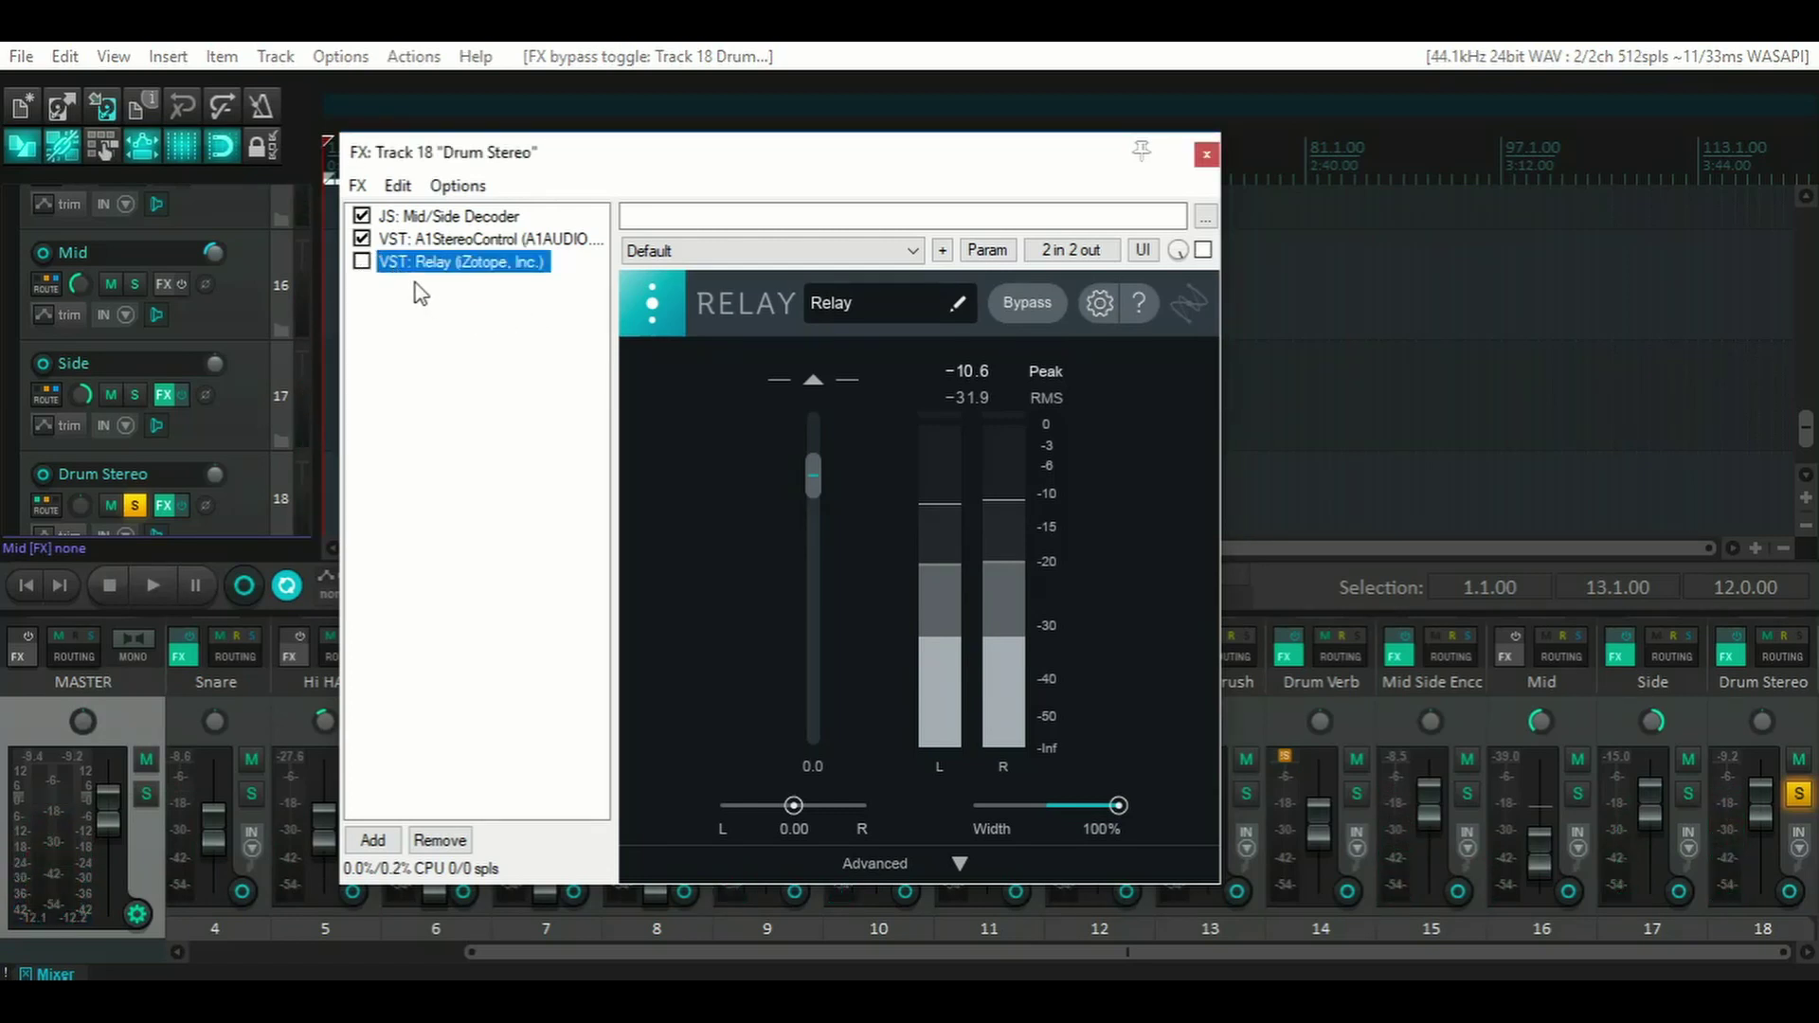
left_click(958, 862)
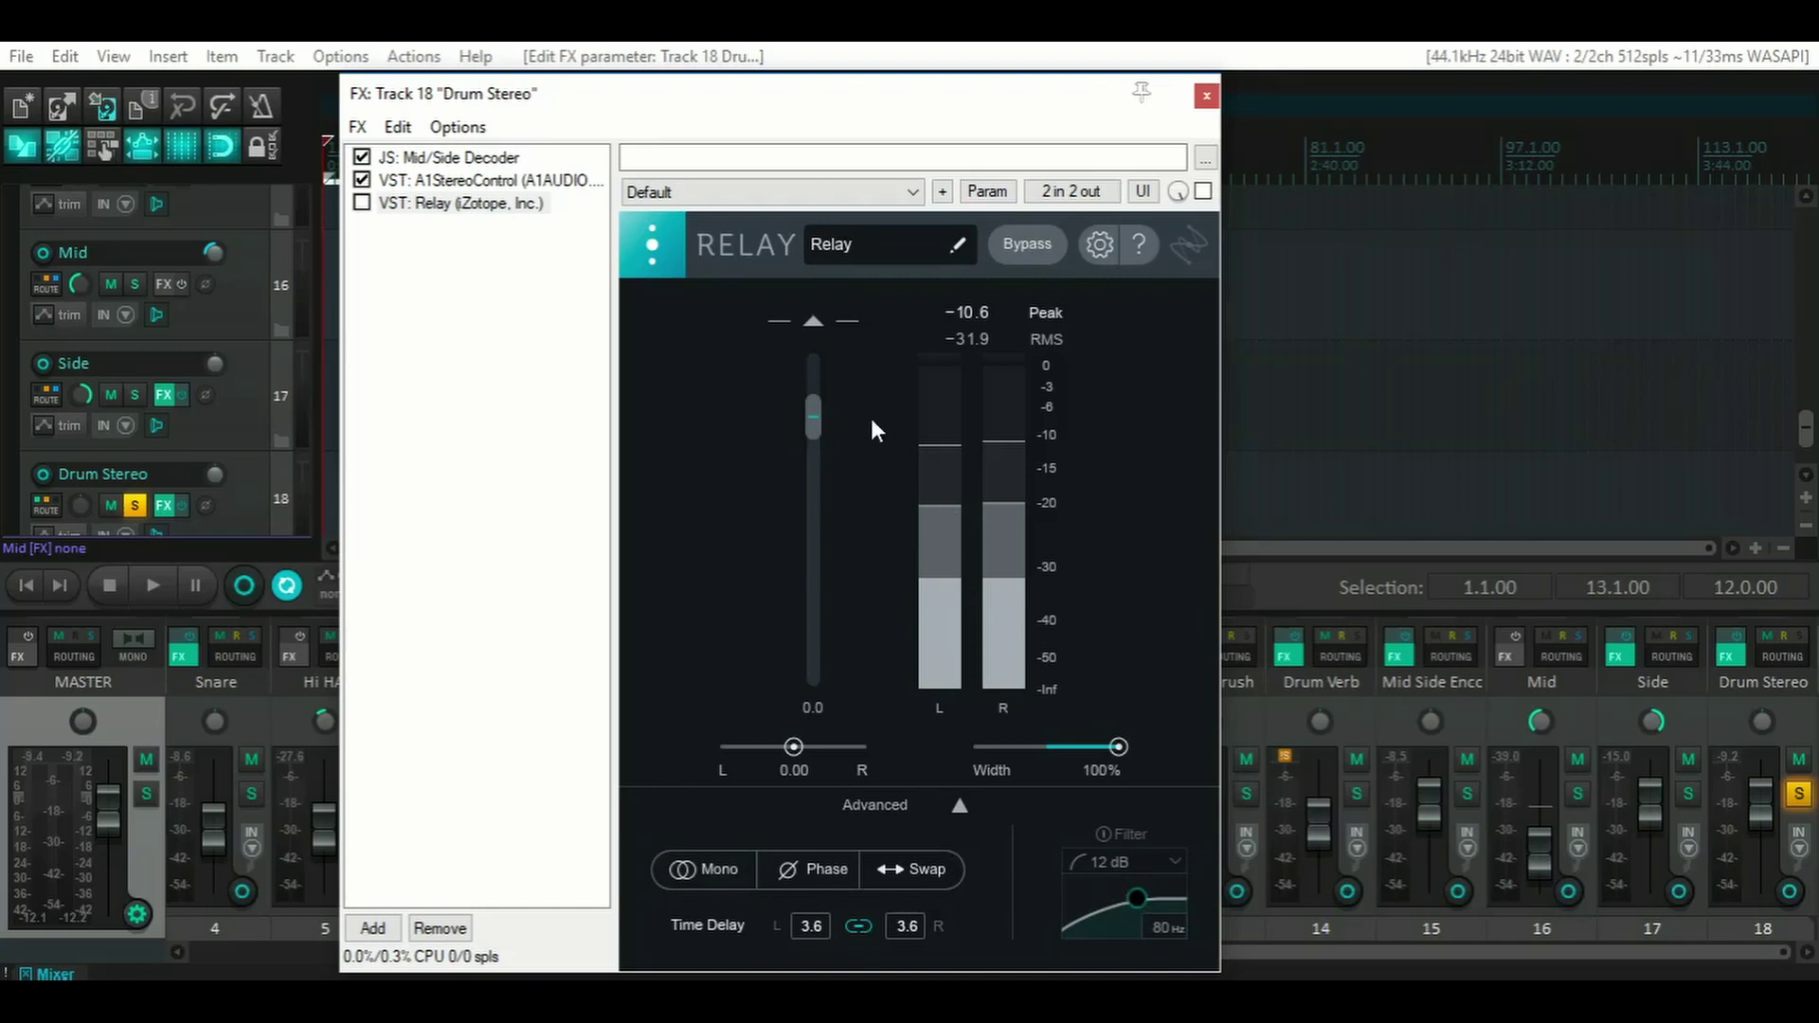
left_click(489, 211)
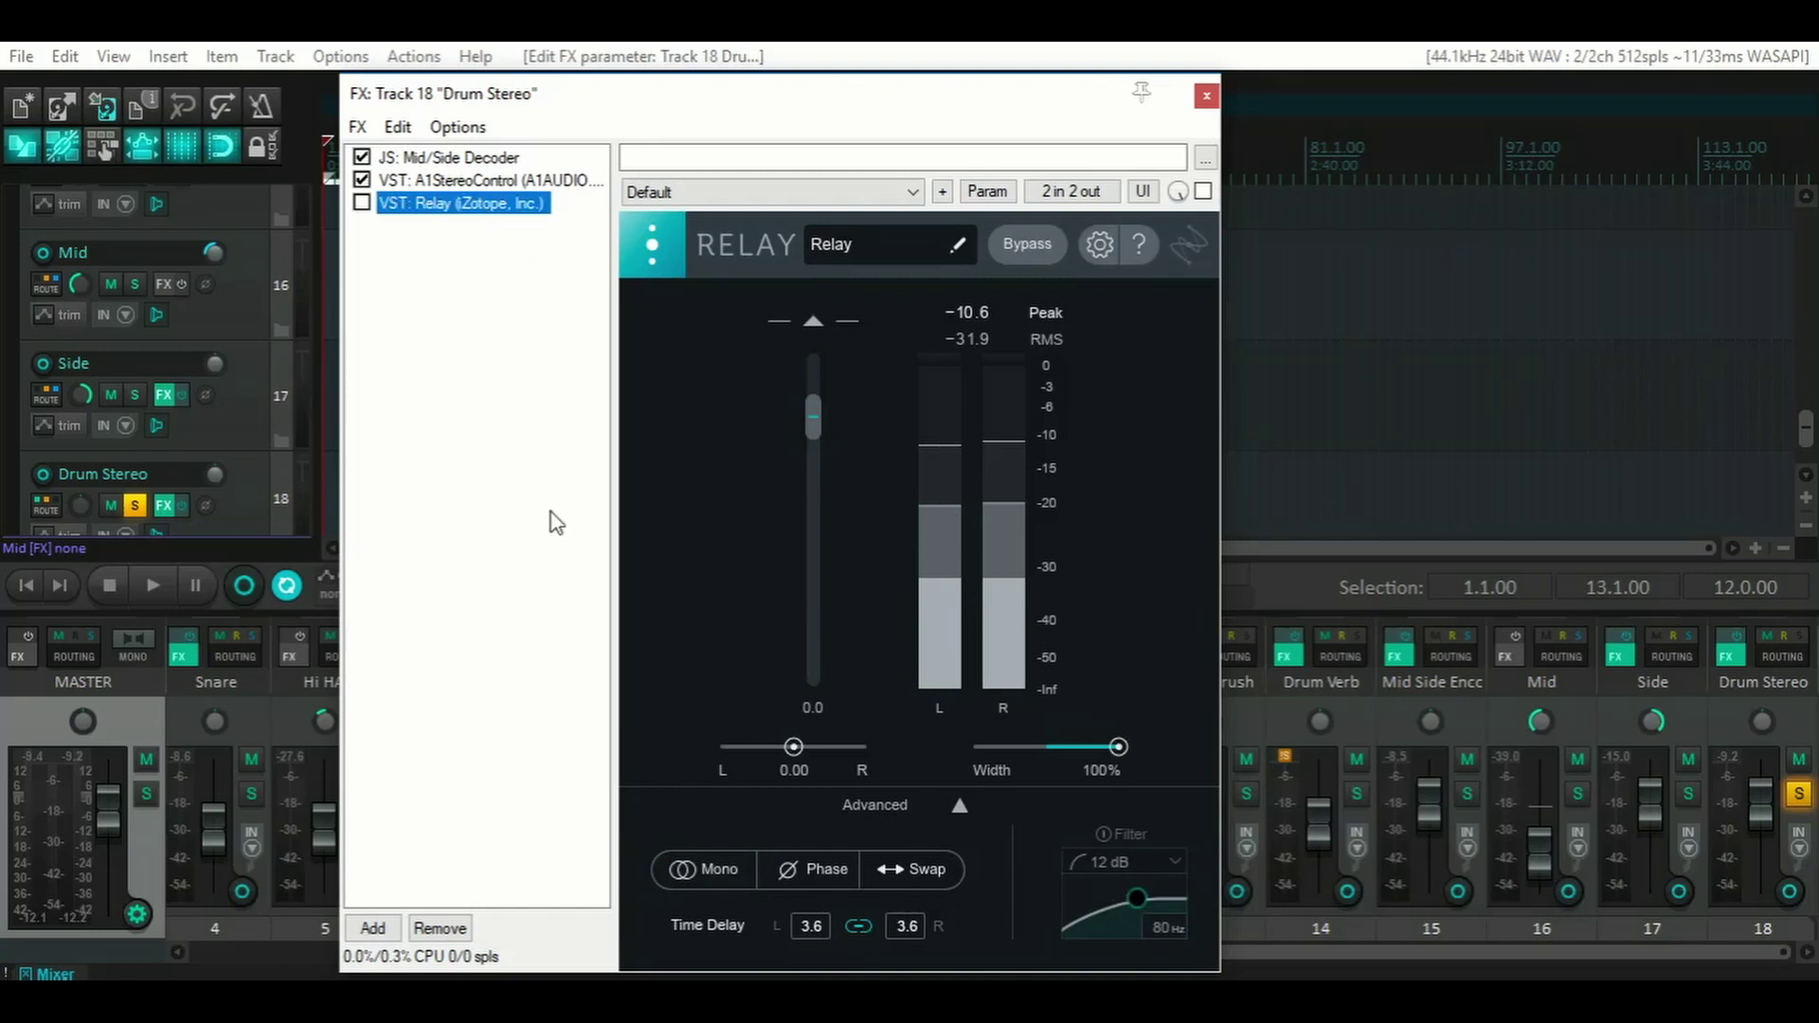
left_click(441, 929)
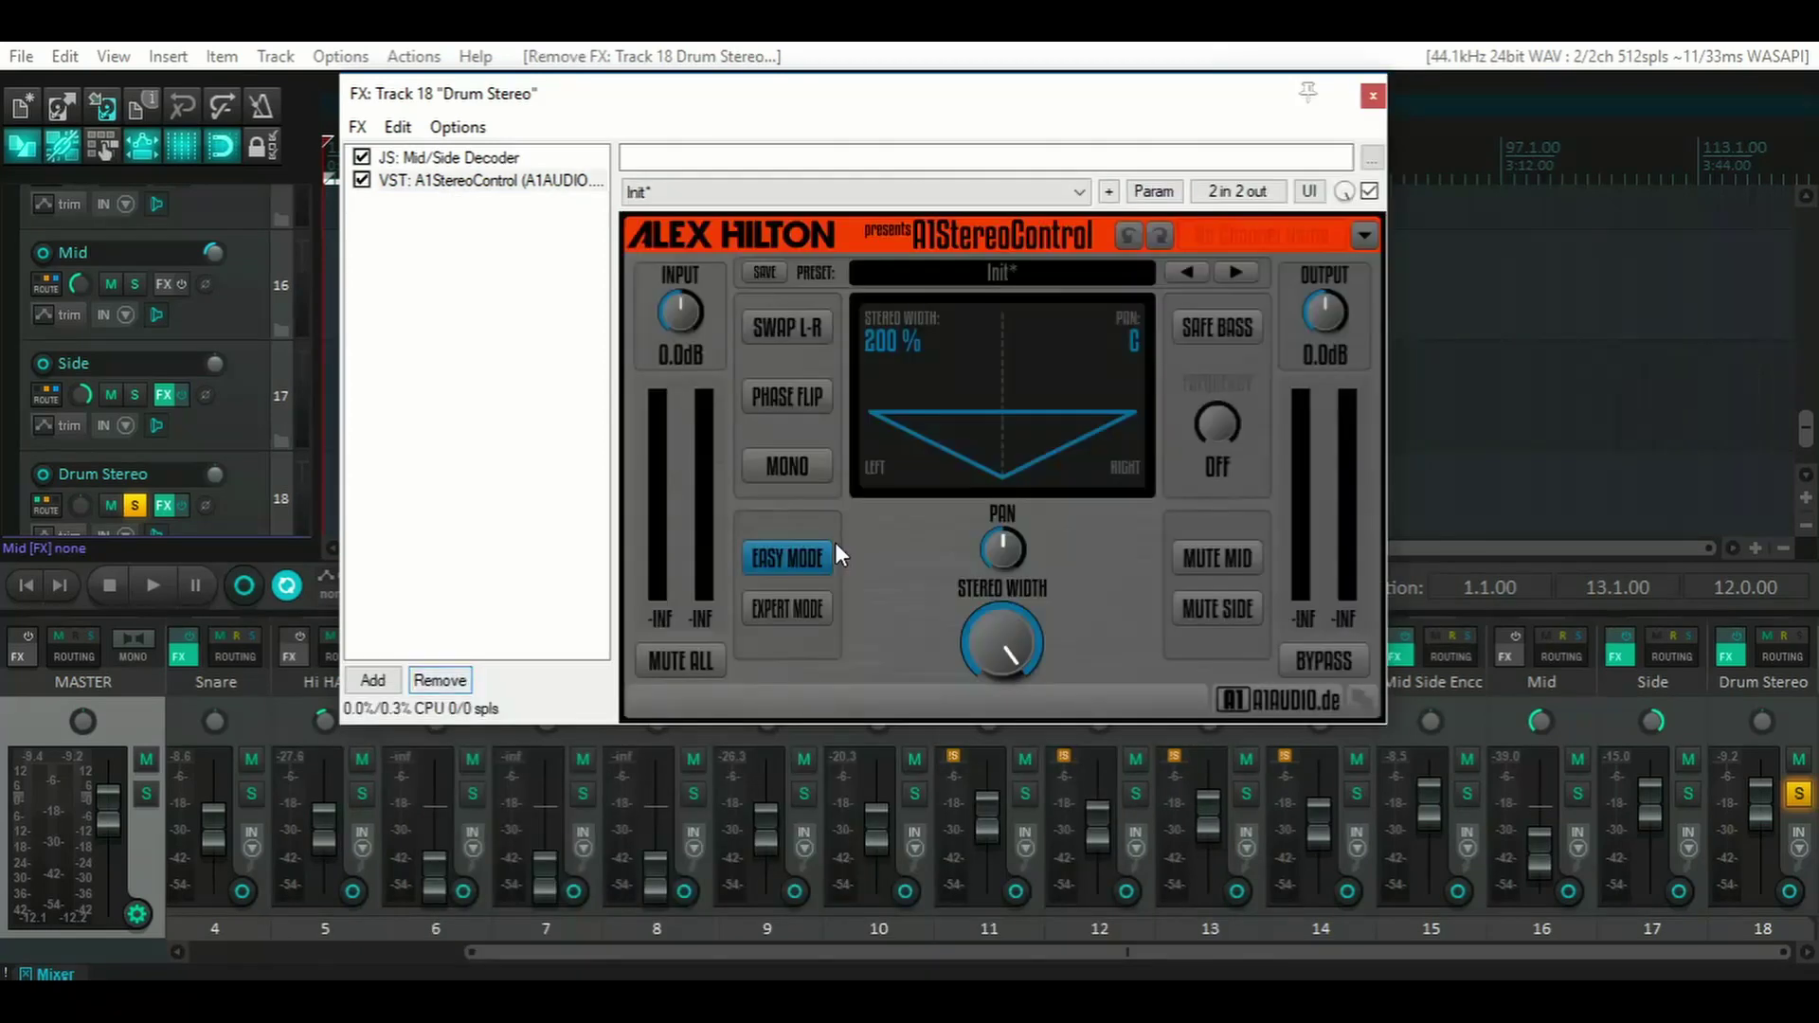
left_click(1374, 95)
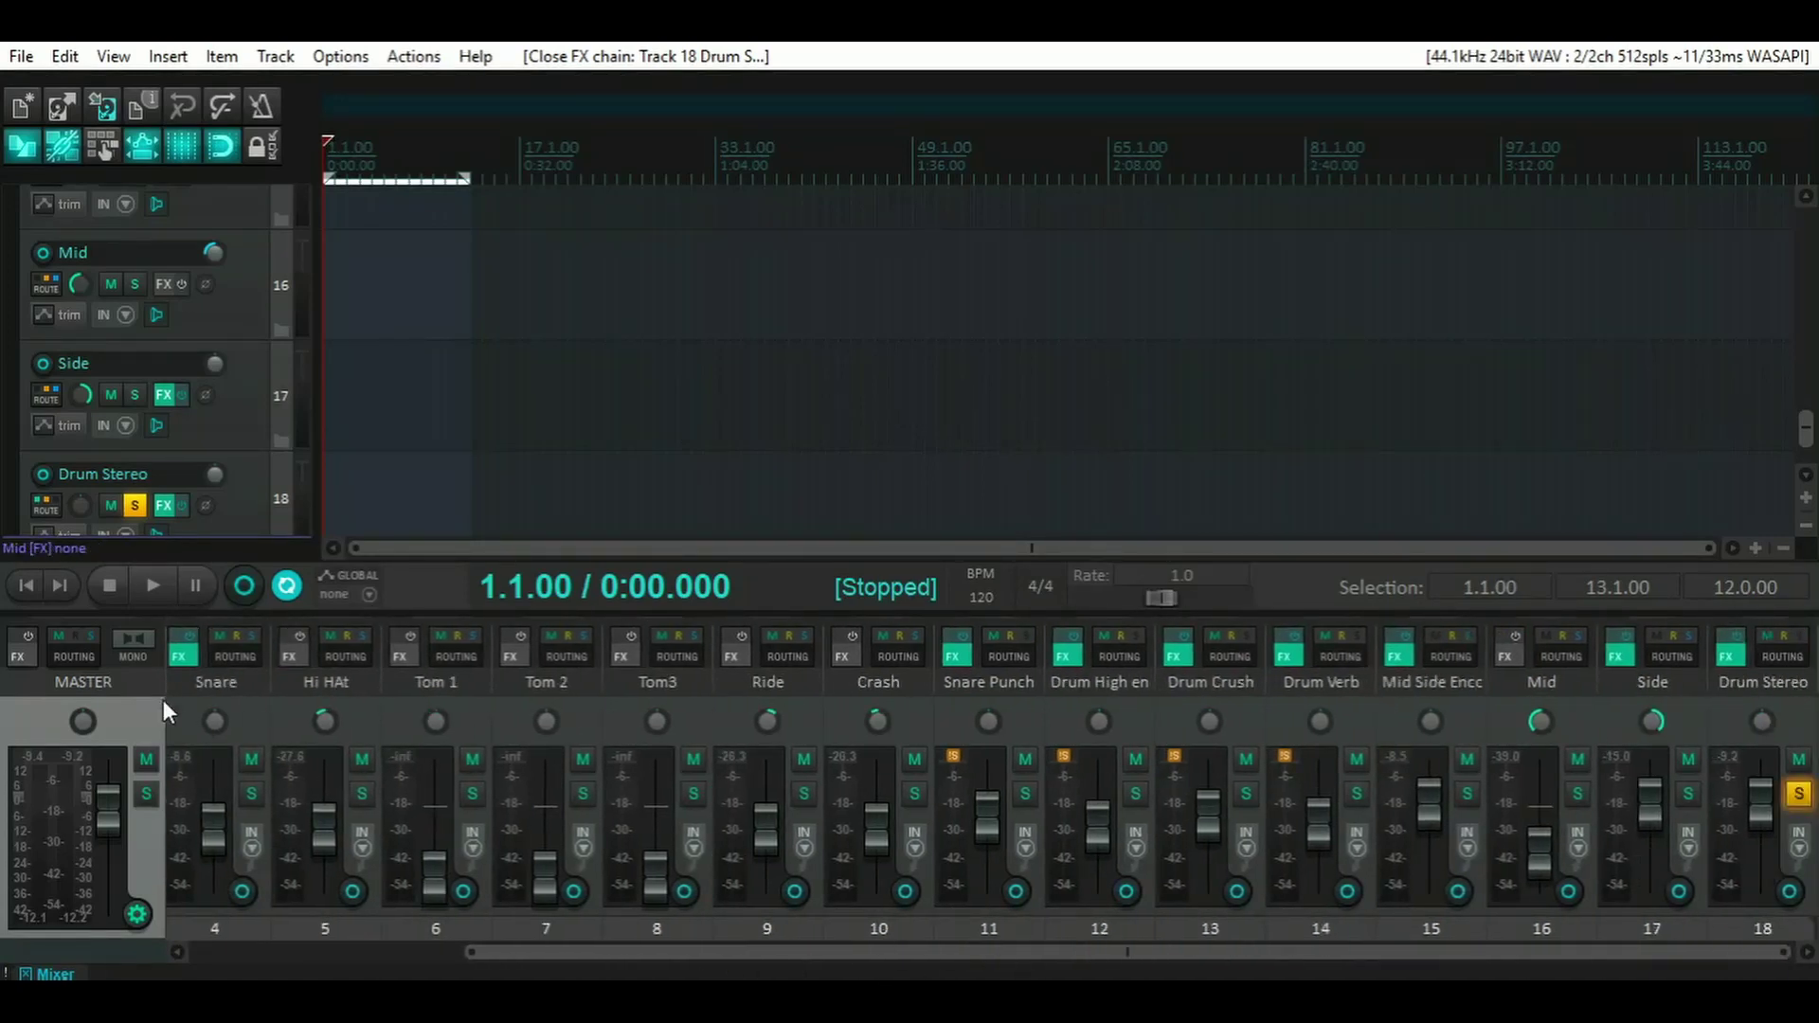
- Unsolo Drum Stereo, lower its fader fully, and raise it into the mix during playback, stopping playback when done
left_click_drag(1758, 800, 1757, 908)
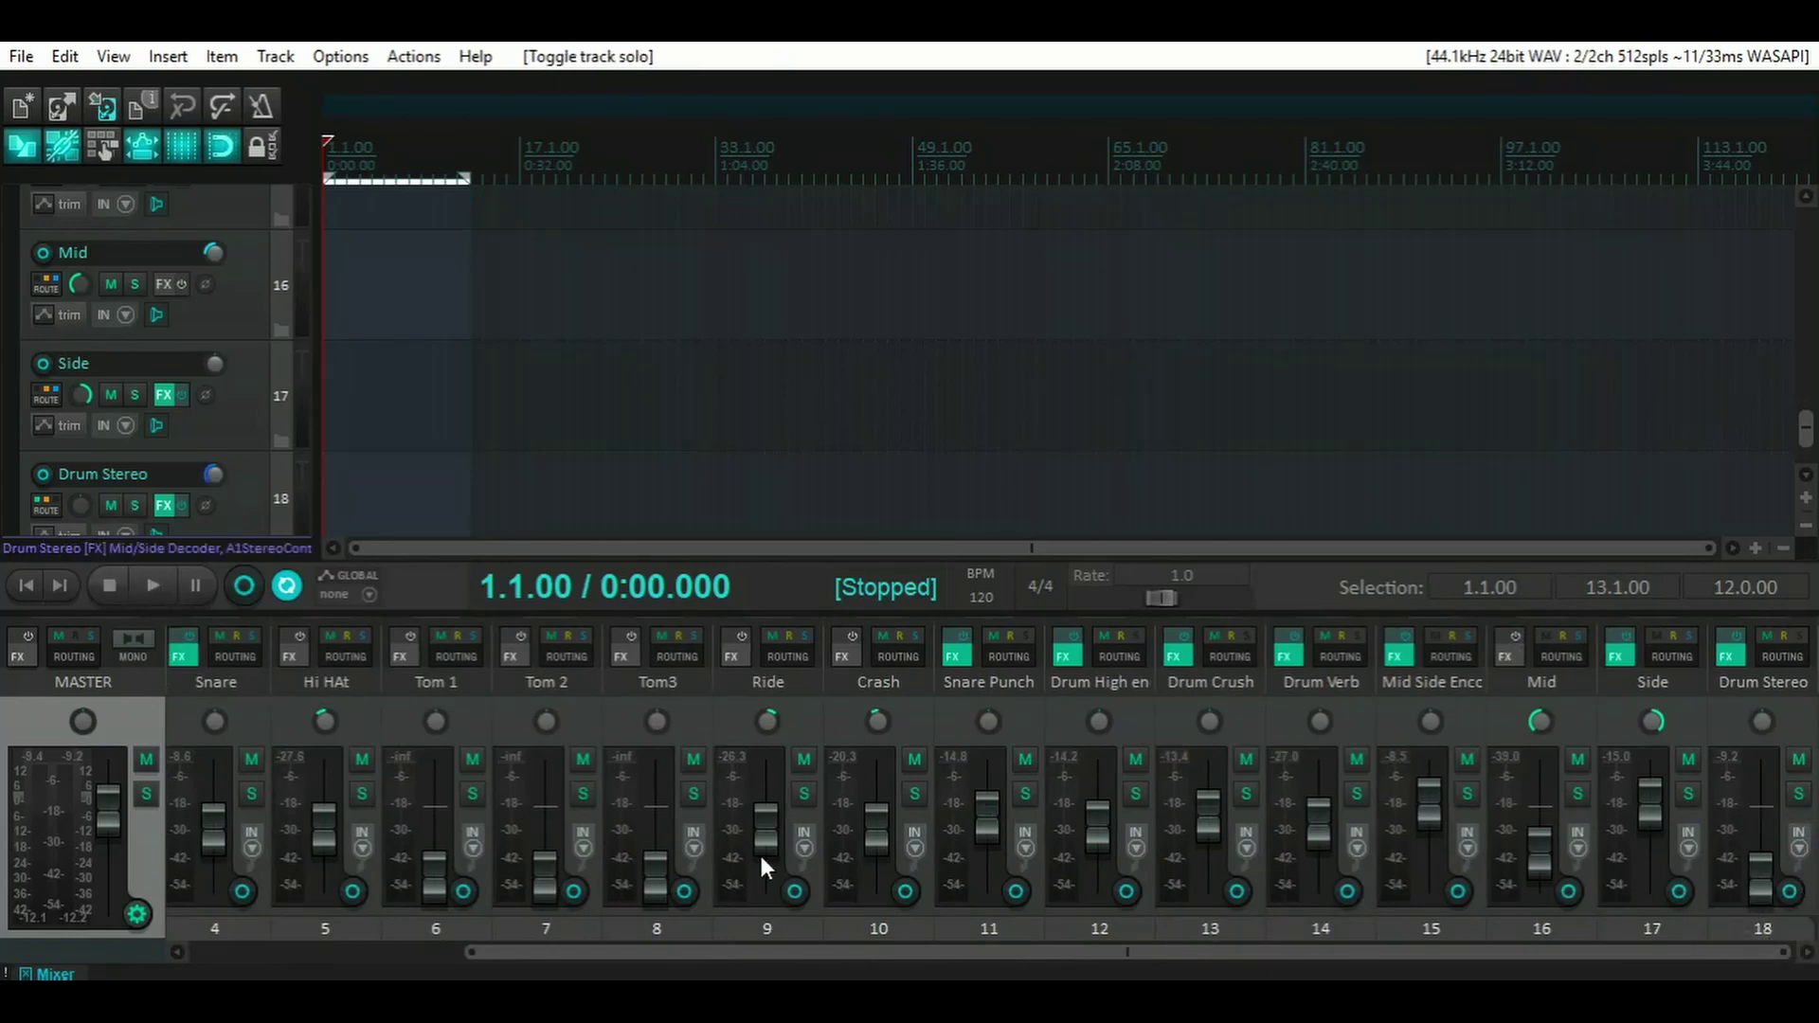
left_click(150, 587)
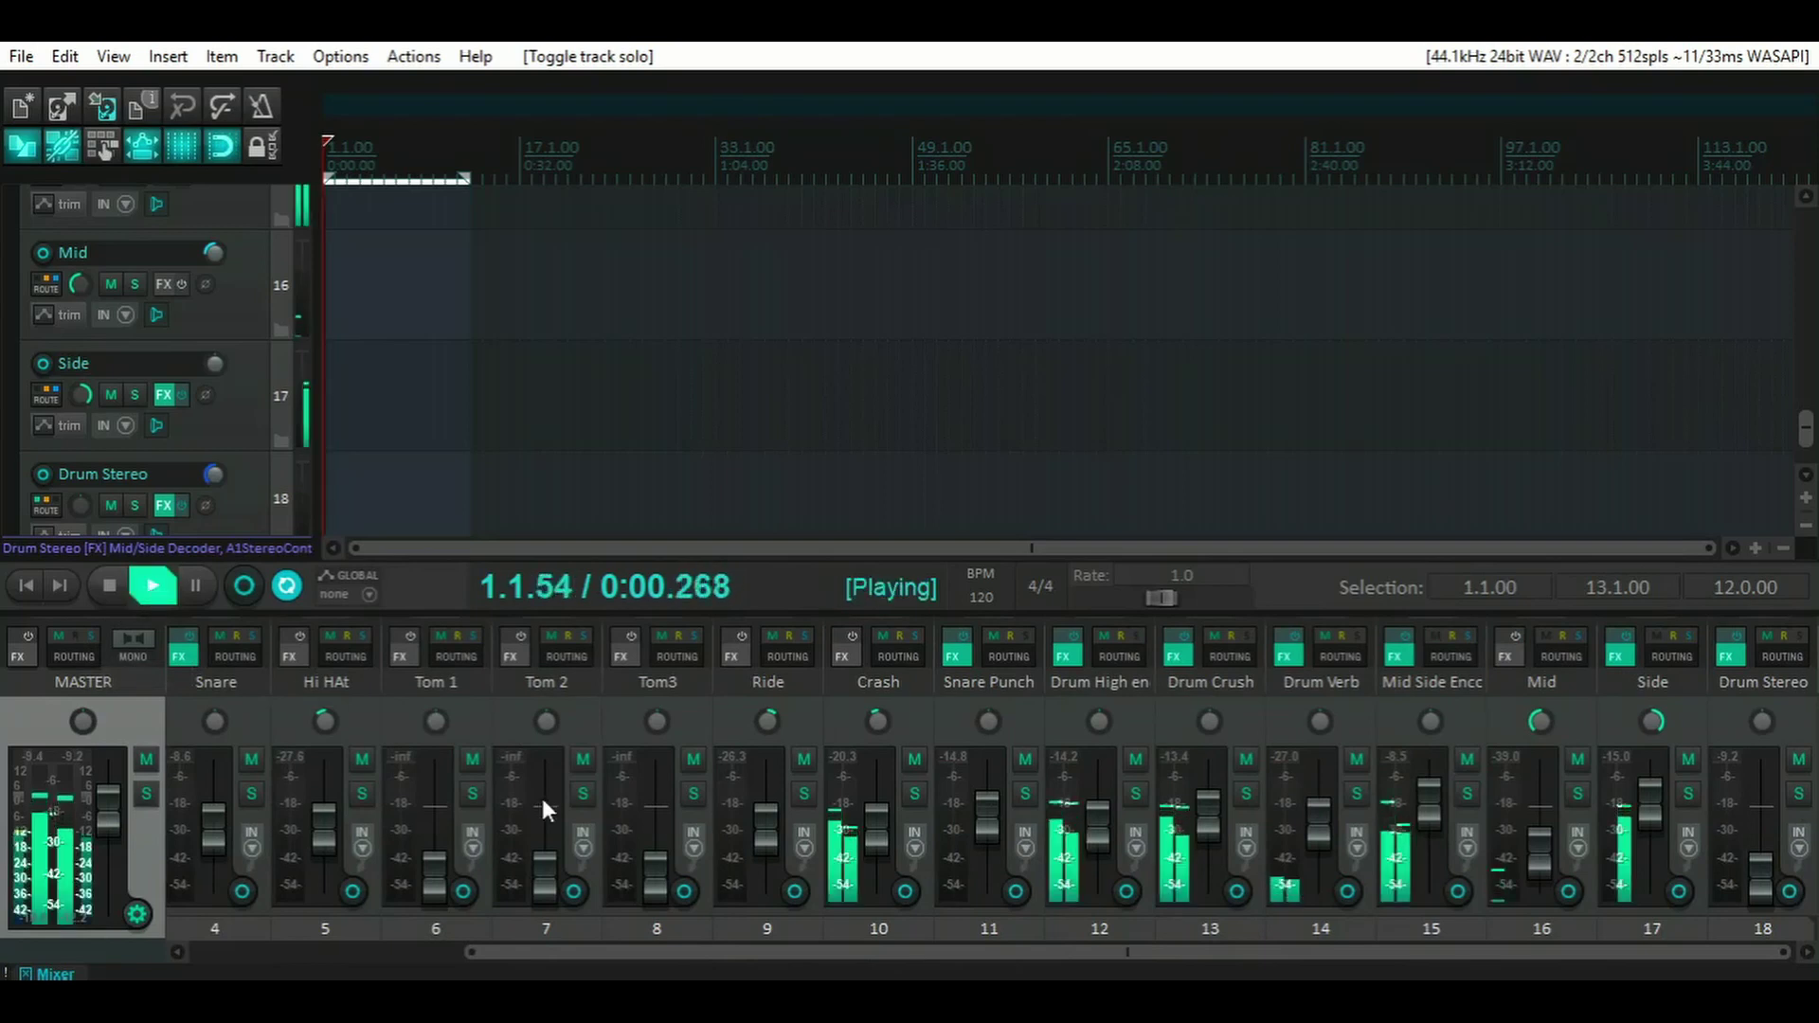
left_click_drag(1753, 888, 1763, 829)
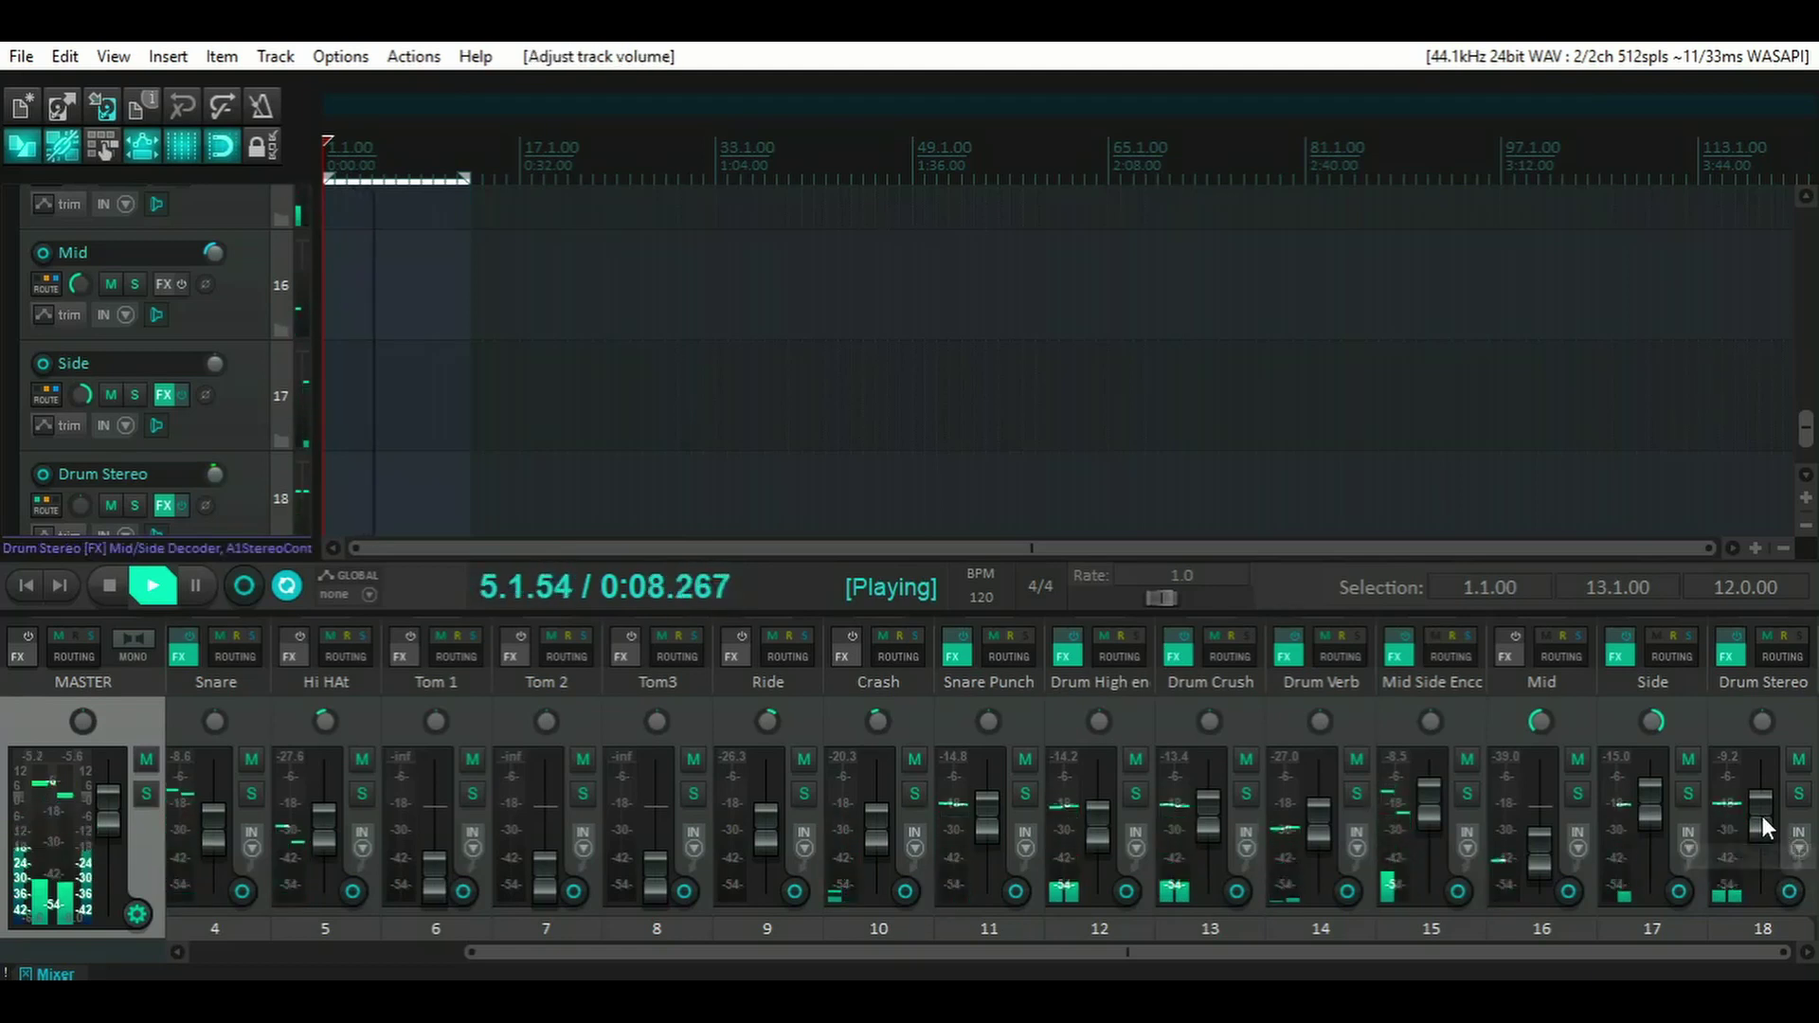
mouse_move(1763, 828)
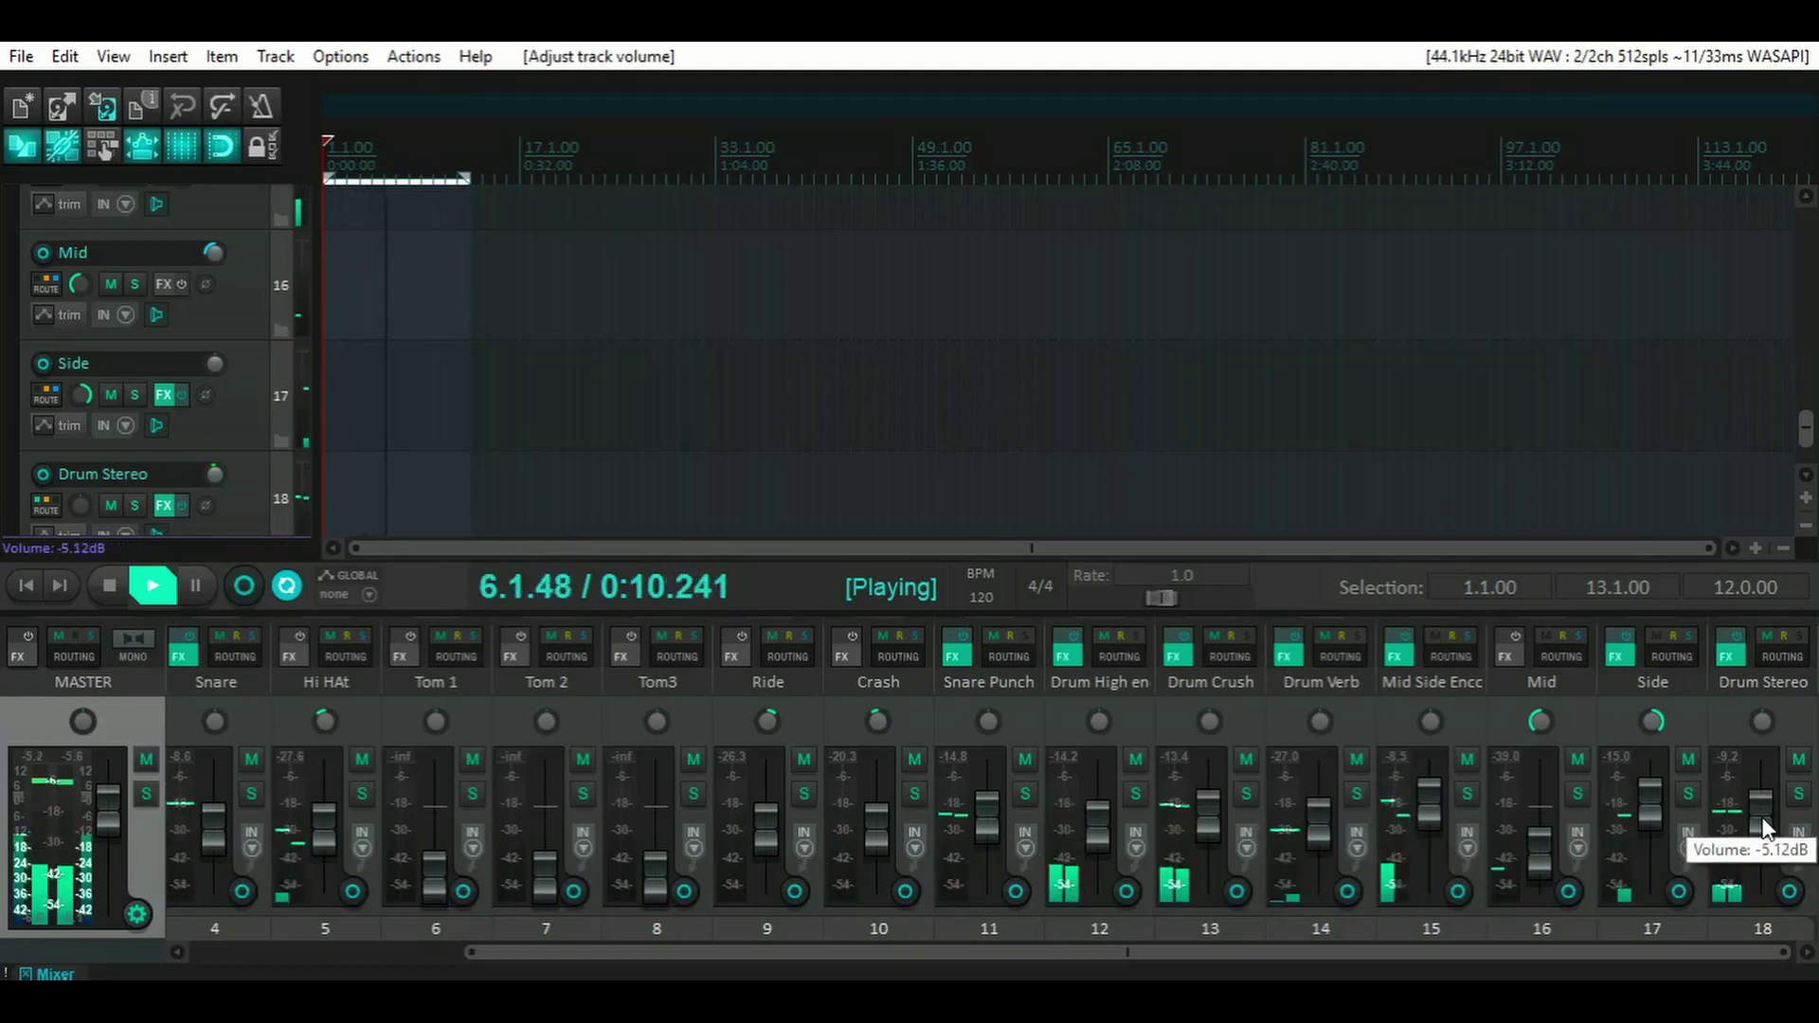
left_click_drag(1763, 819, 1773, 830)
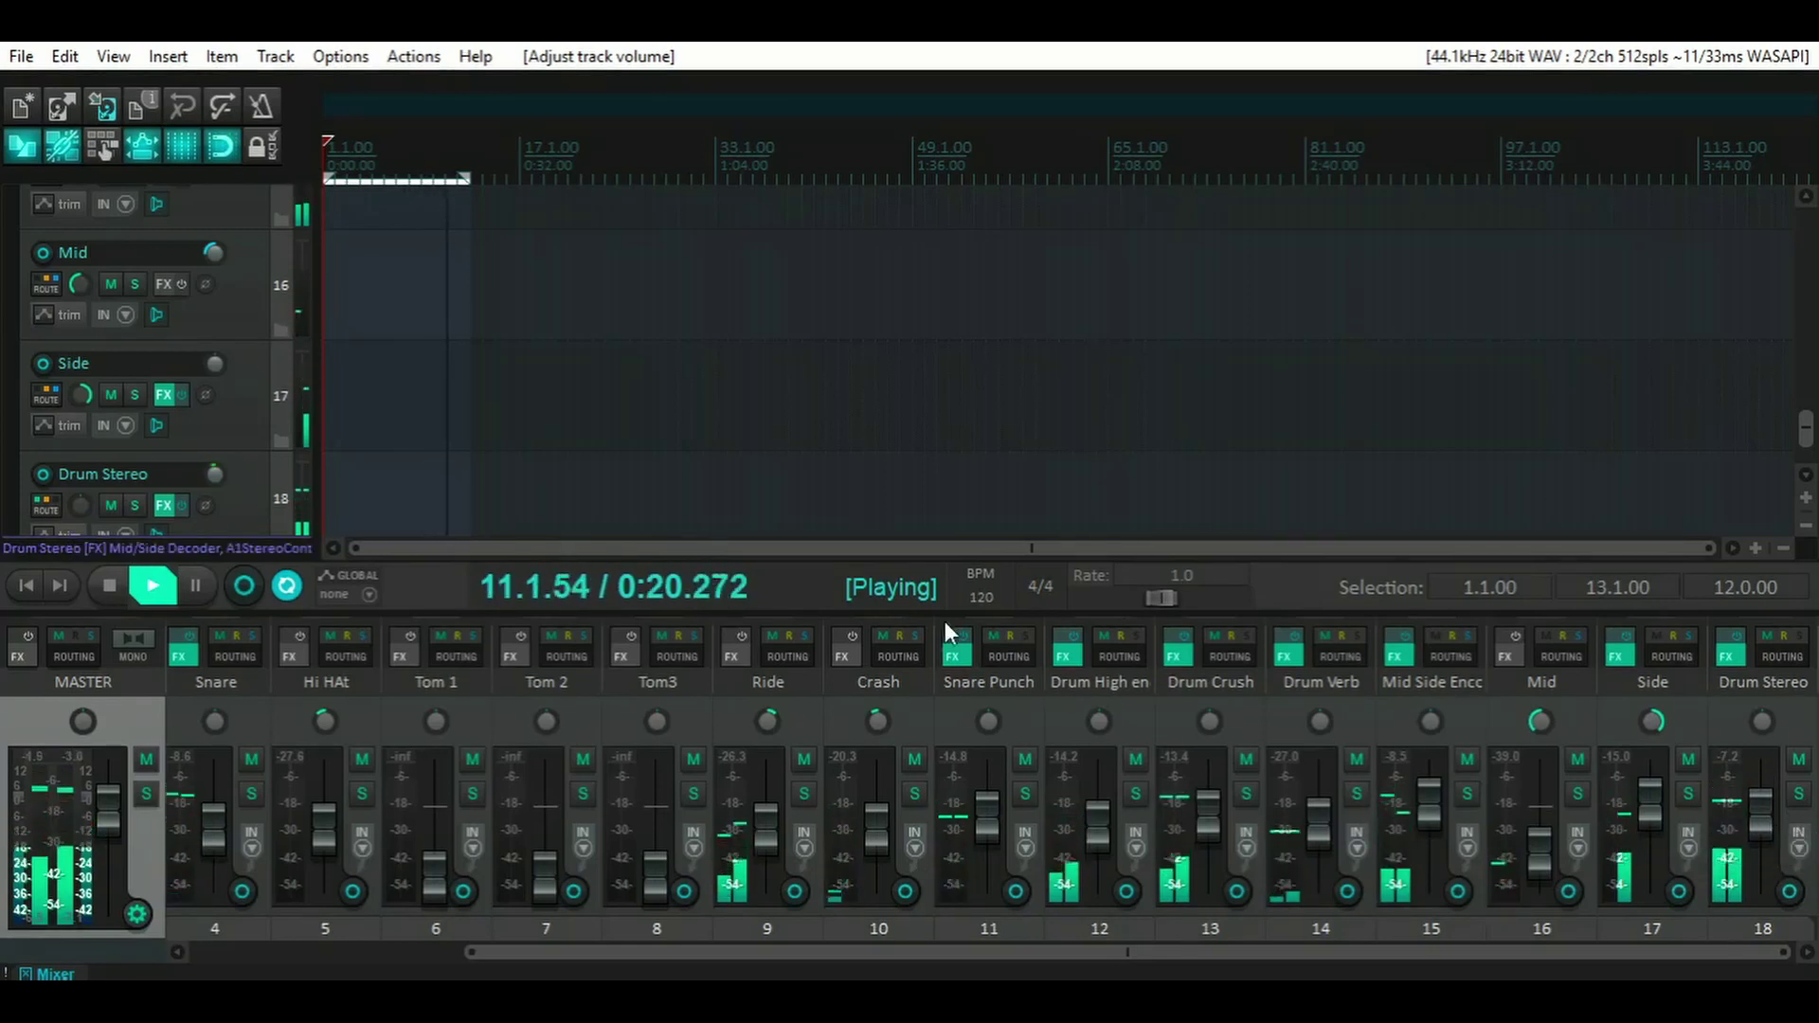
left_click(116, 593)
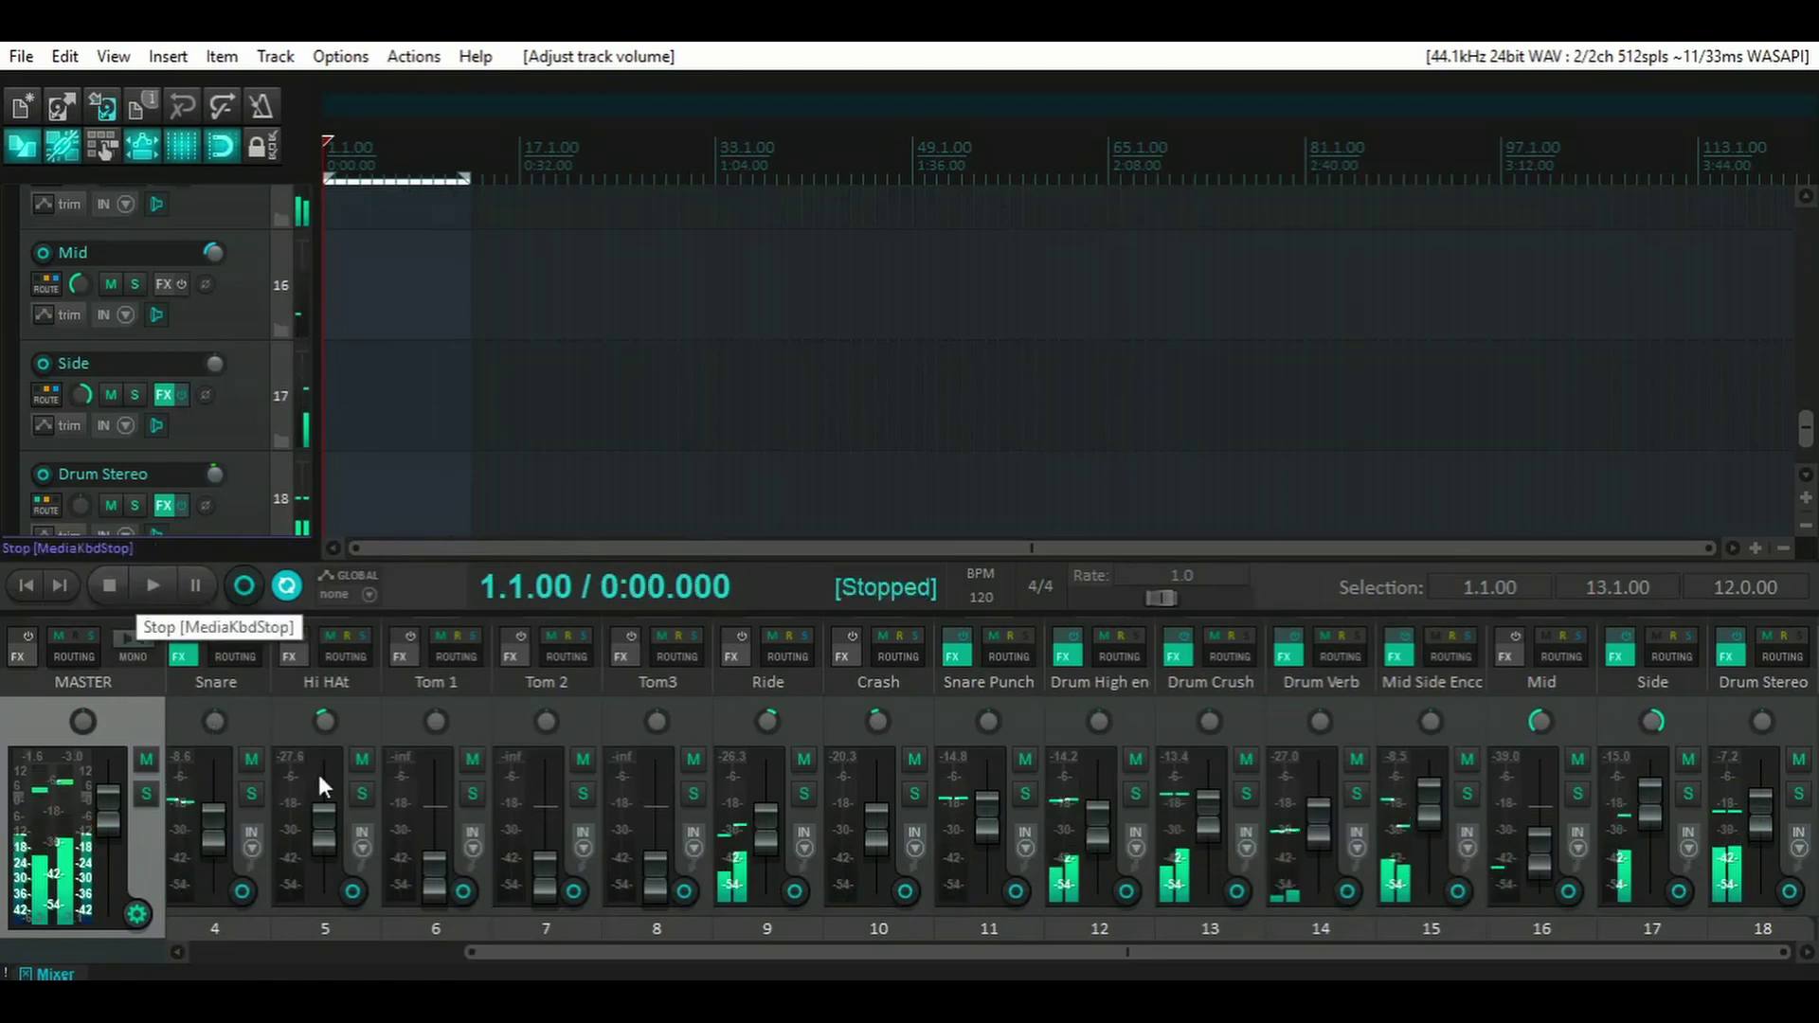
- Play the drums and compare the mix with Drum Stereo muted and unmuted, stopping playback when done
left_click(152, 593)
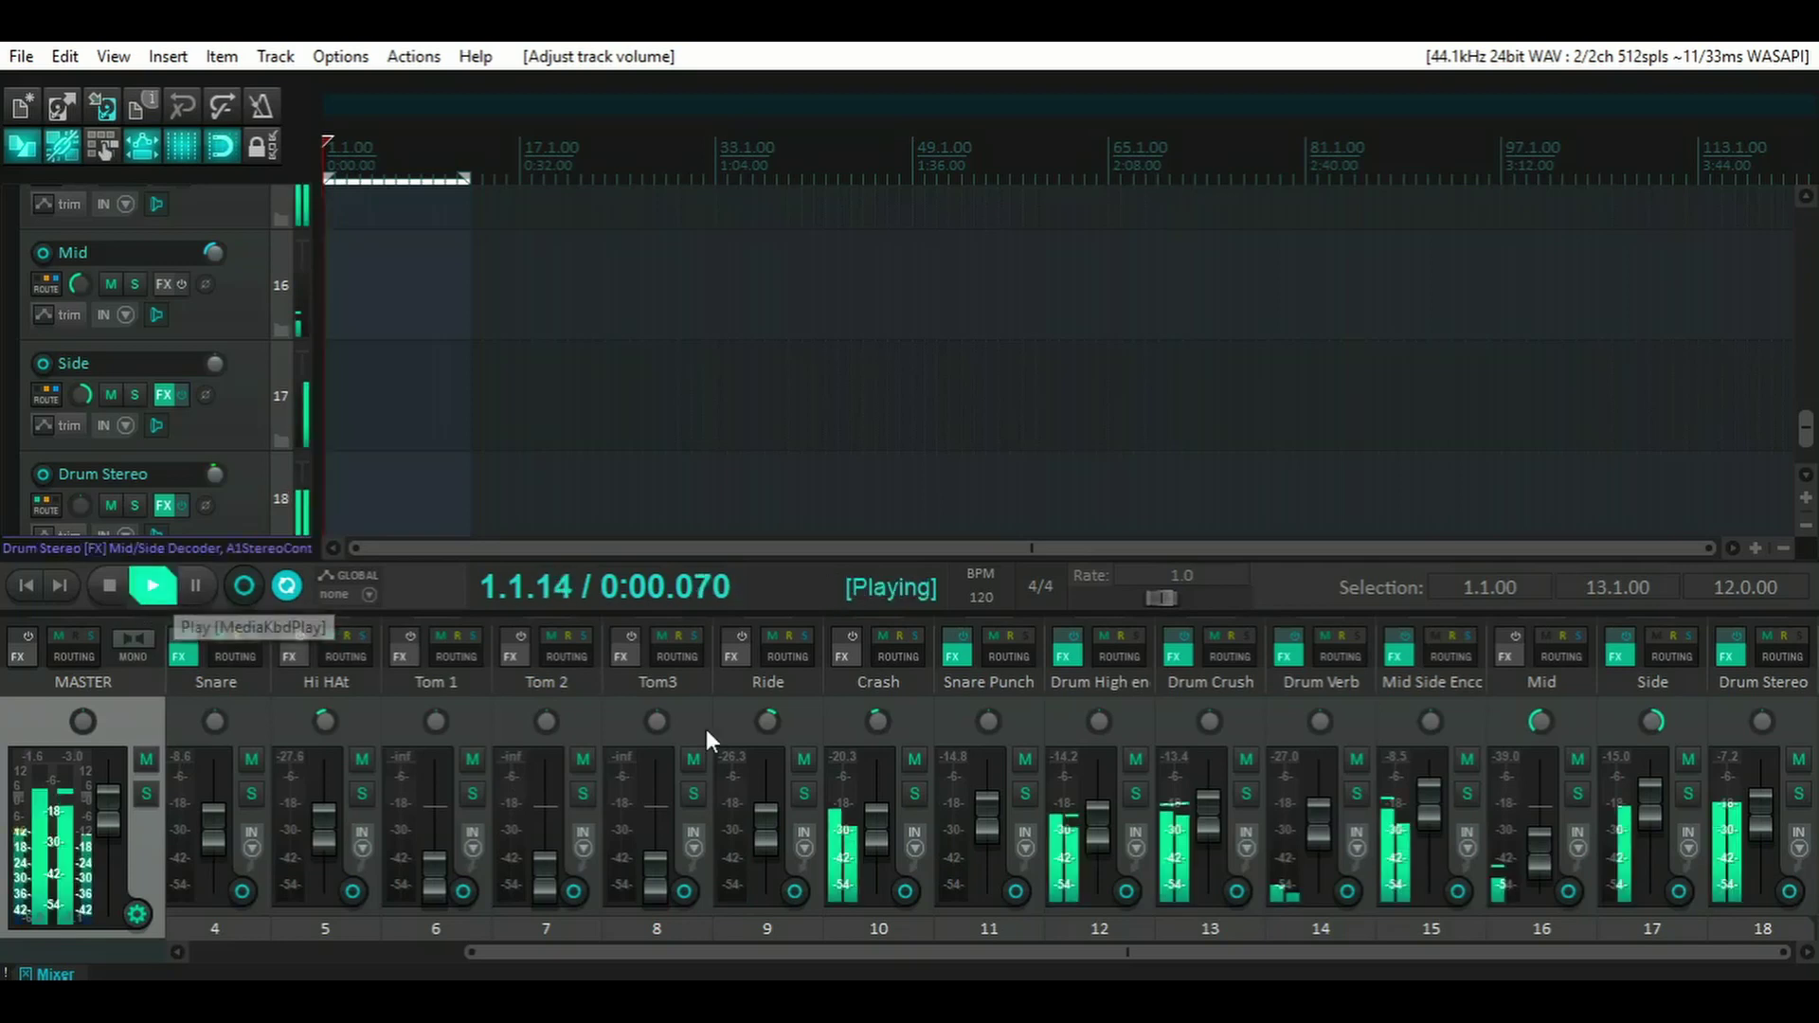
left_click(1798, 760)
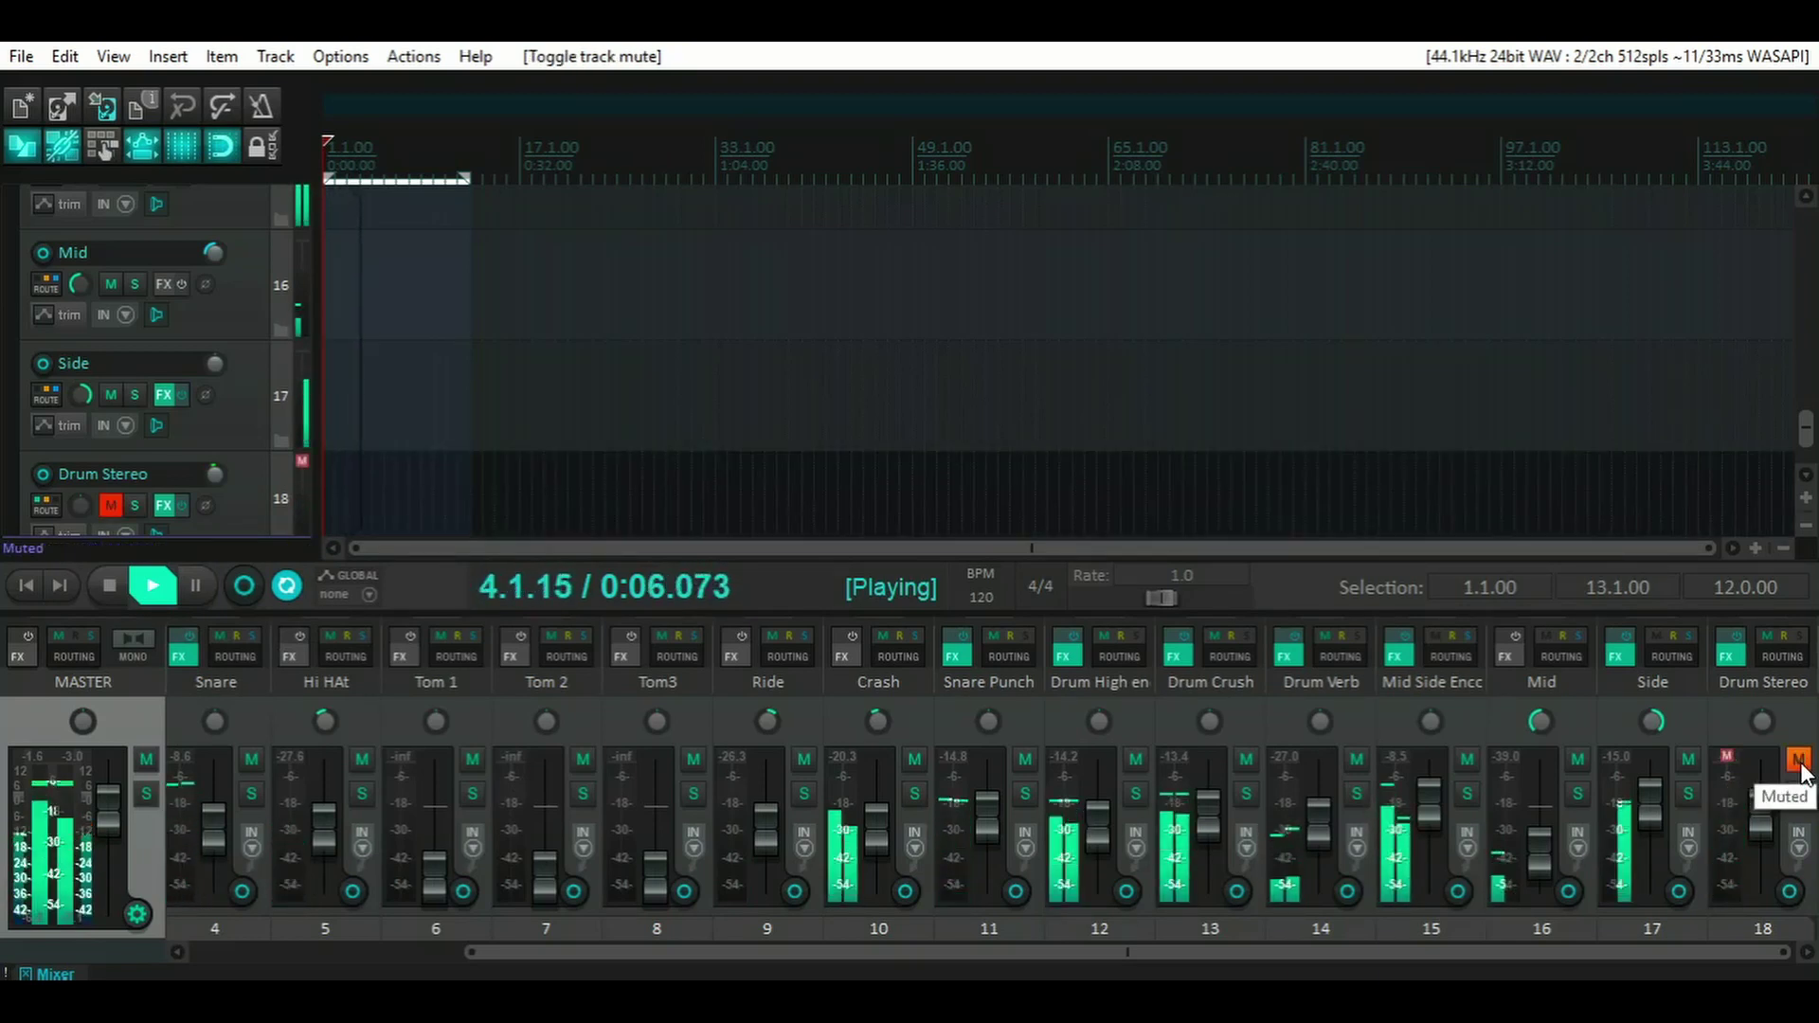
left_click(1799, 761)
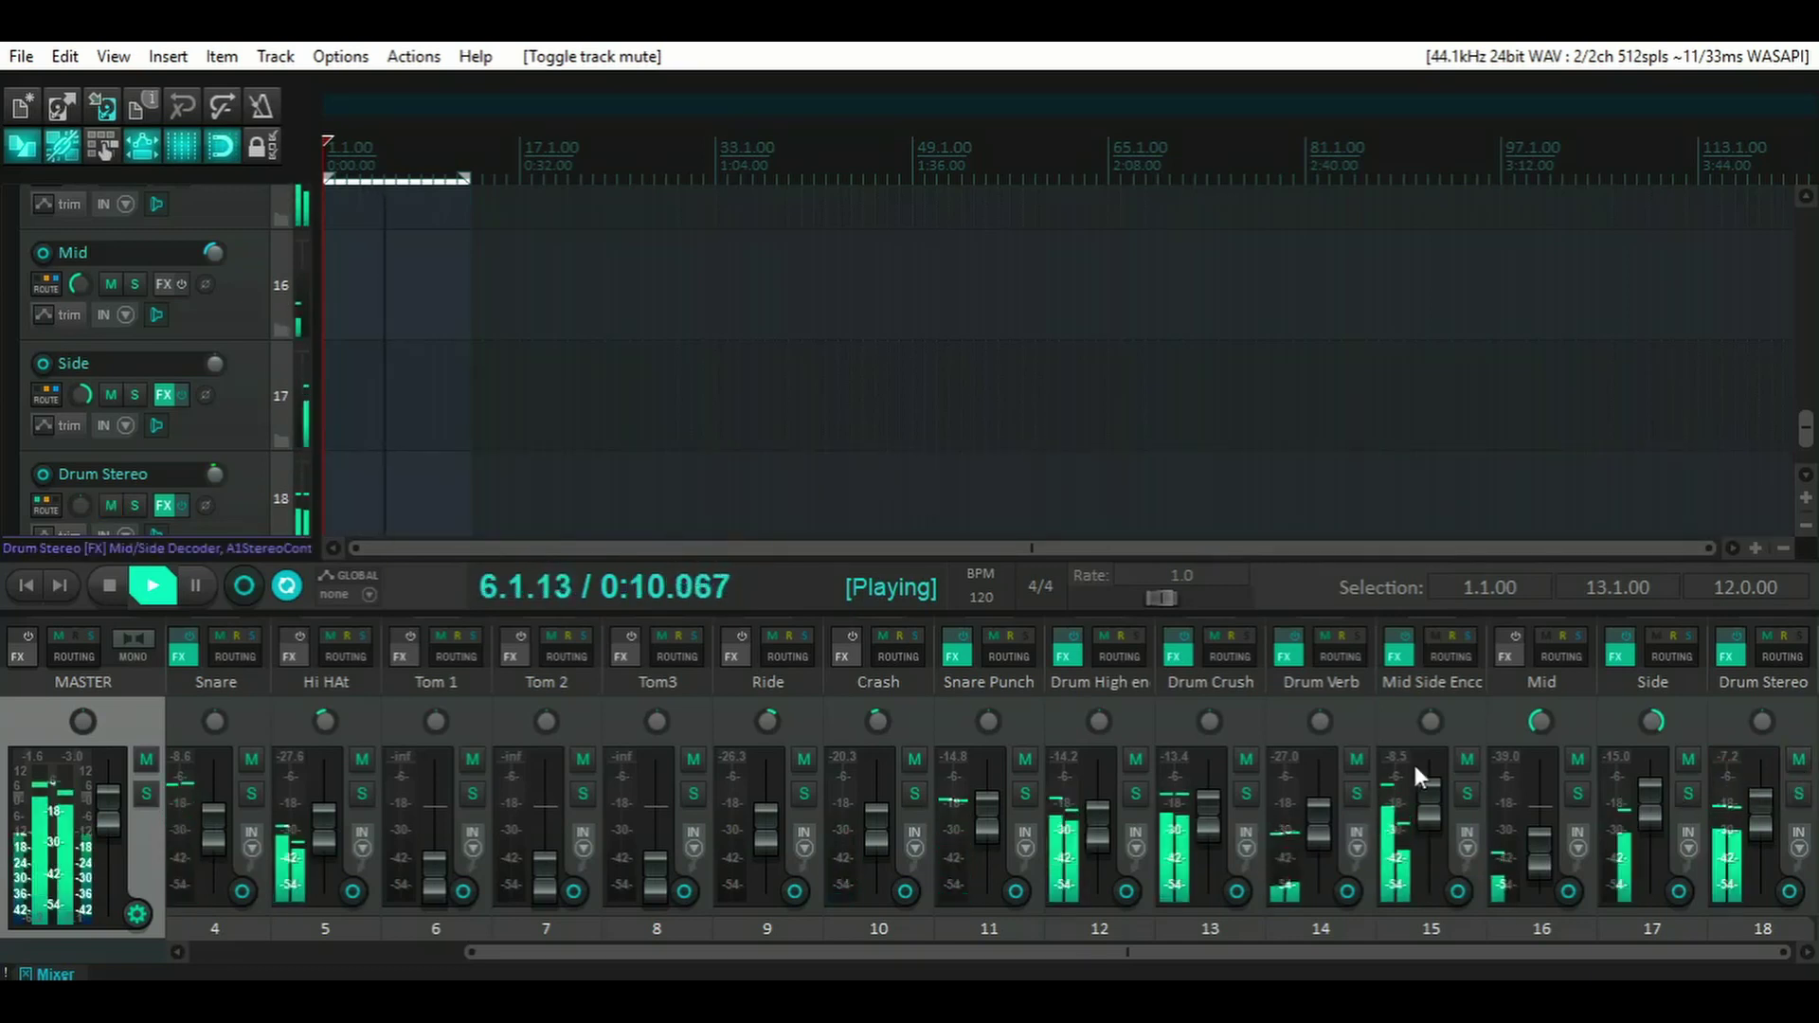
left_click(1799, 762)
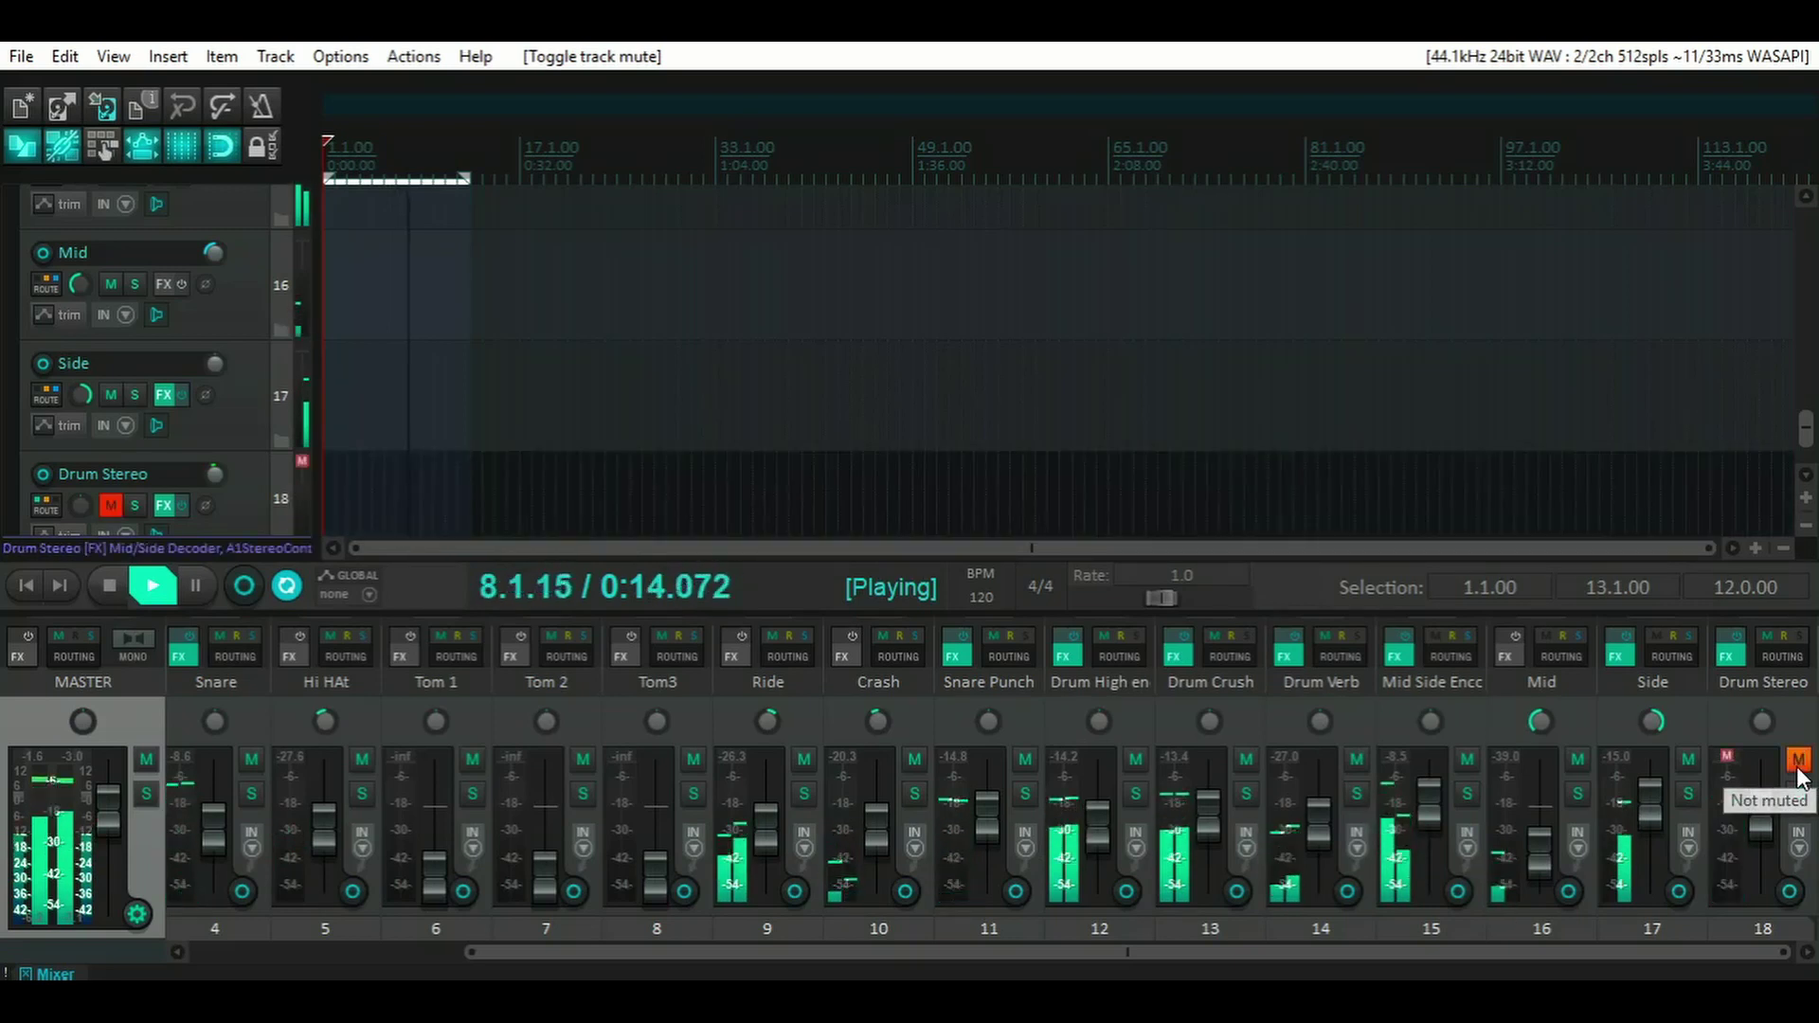
left_click(1798, 765)
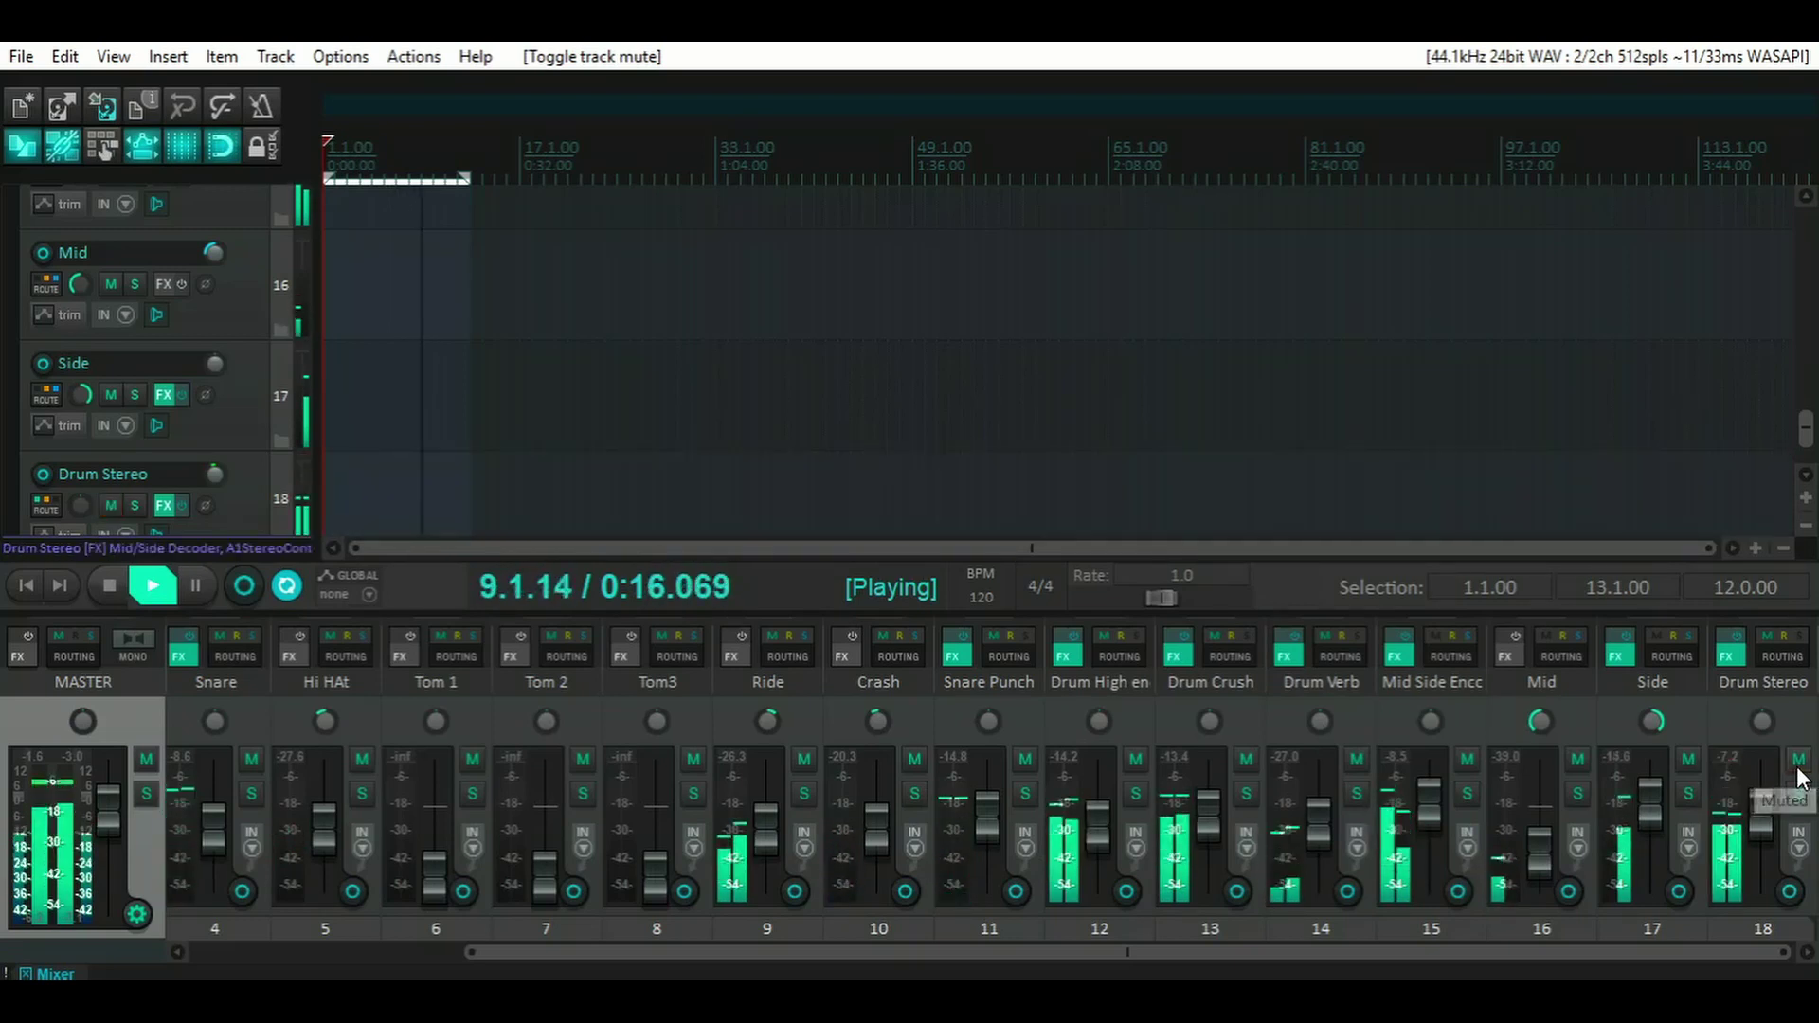
left_click(112, 588)
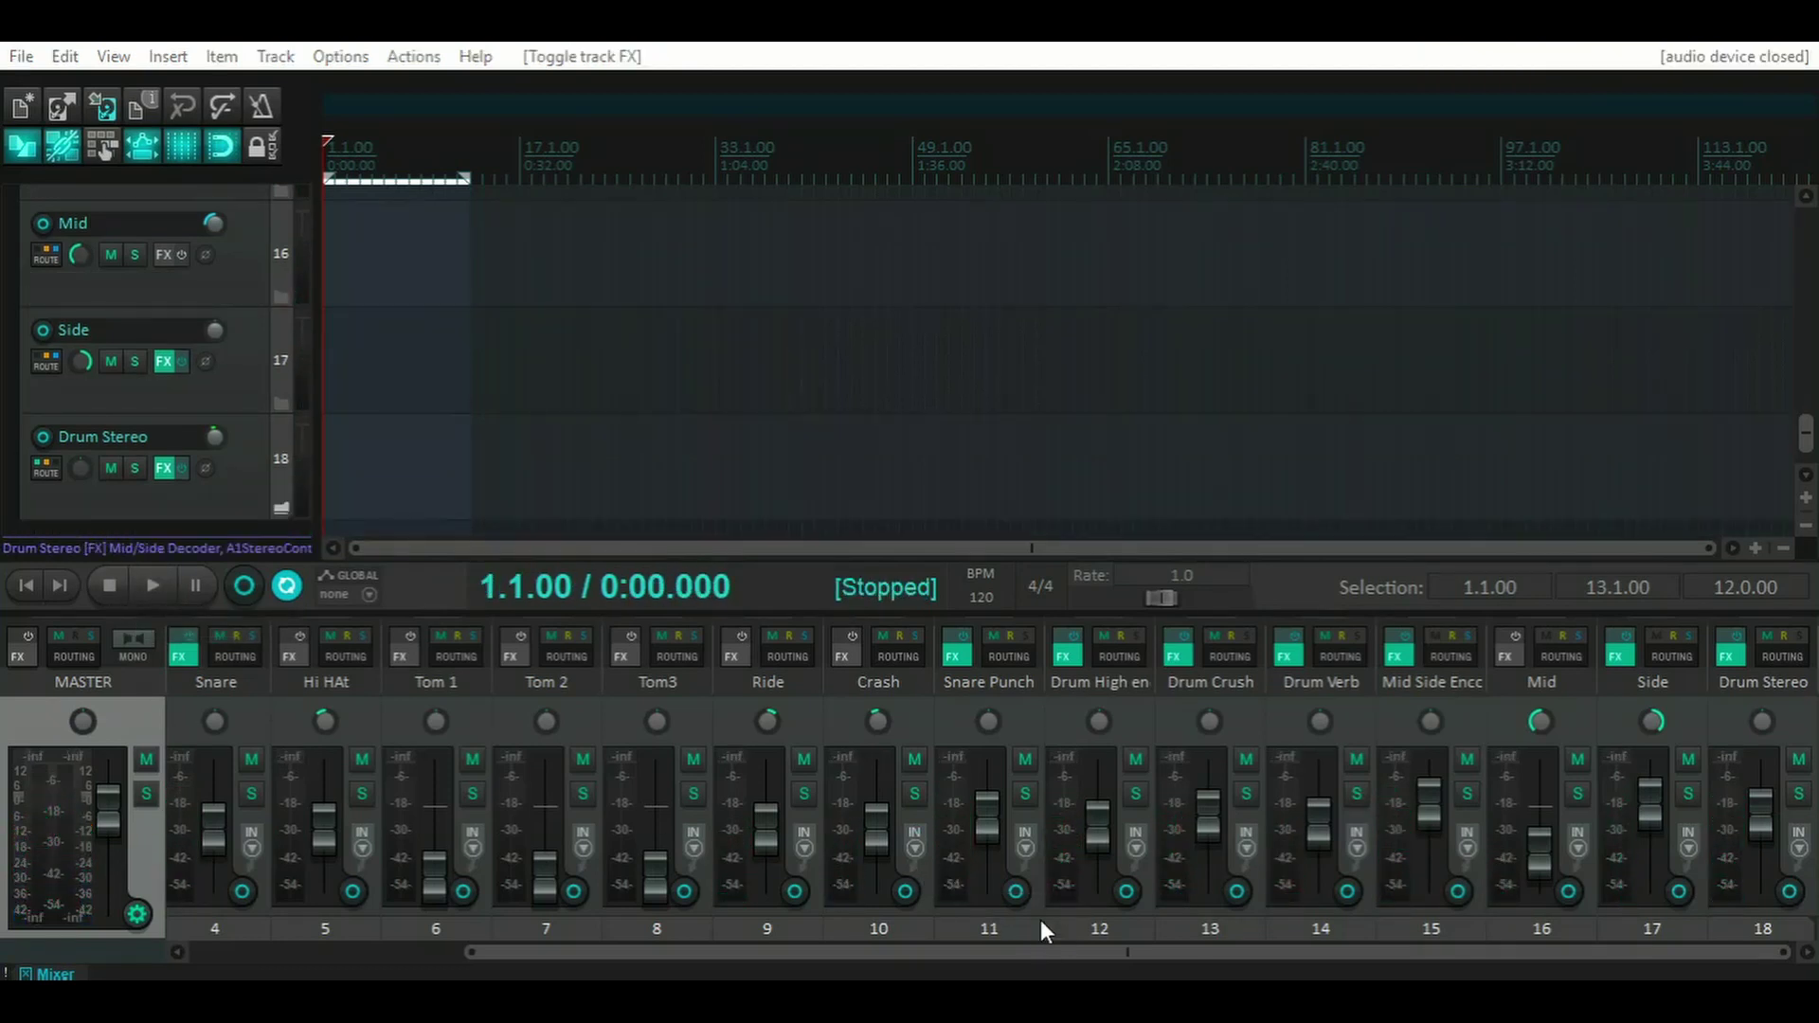
- Play the drums with Drum Stereo lowered to about -15.6 dB and compare it muted and unmuted
left_click(584, 970)
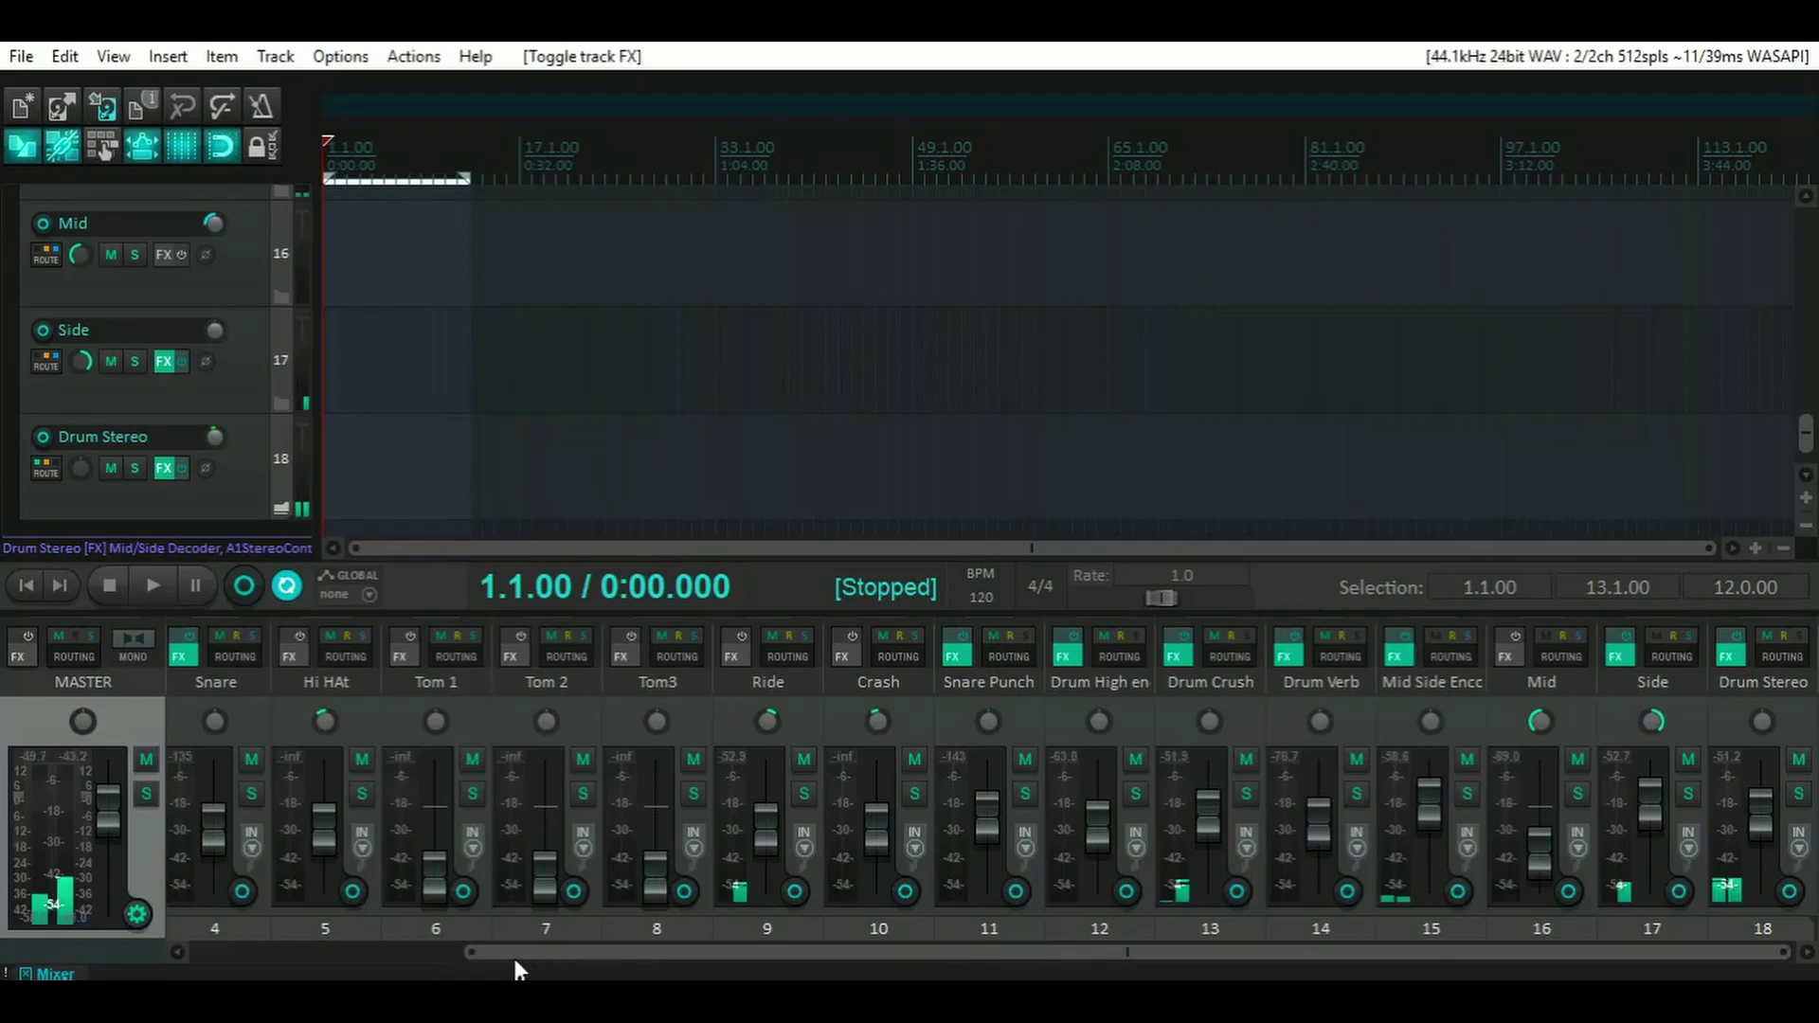
left_click_drag(591, 956, 689, 975)
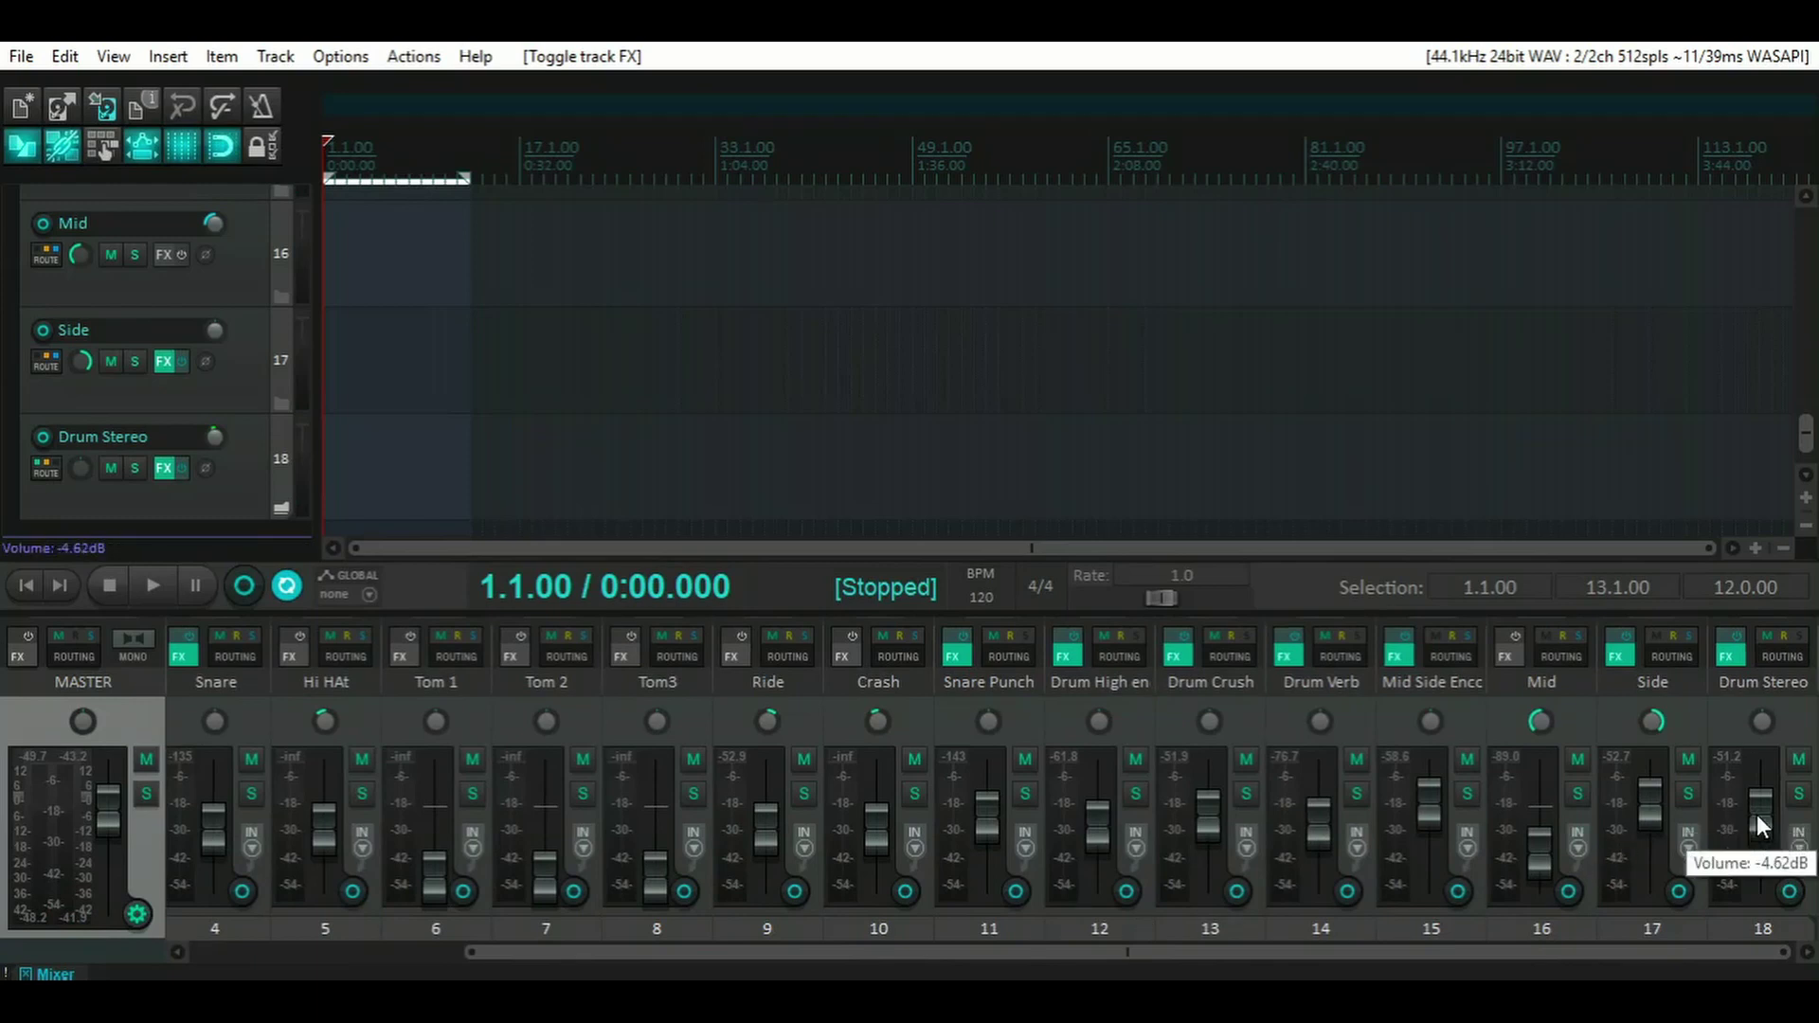
mouse_move(1760, 827)
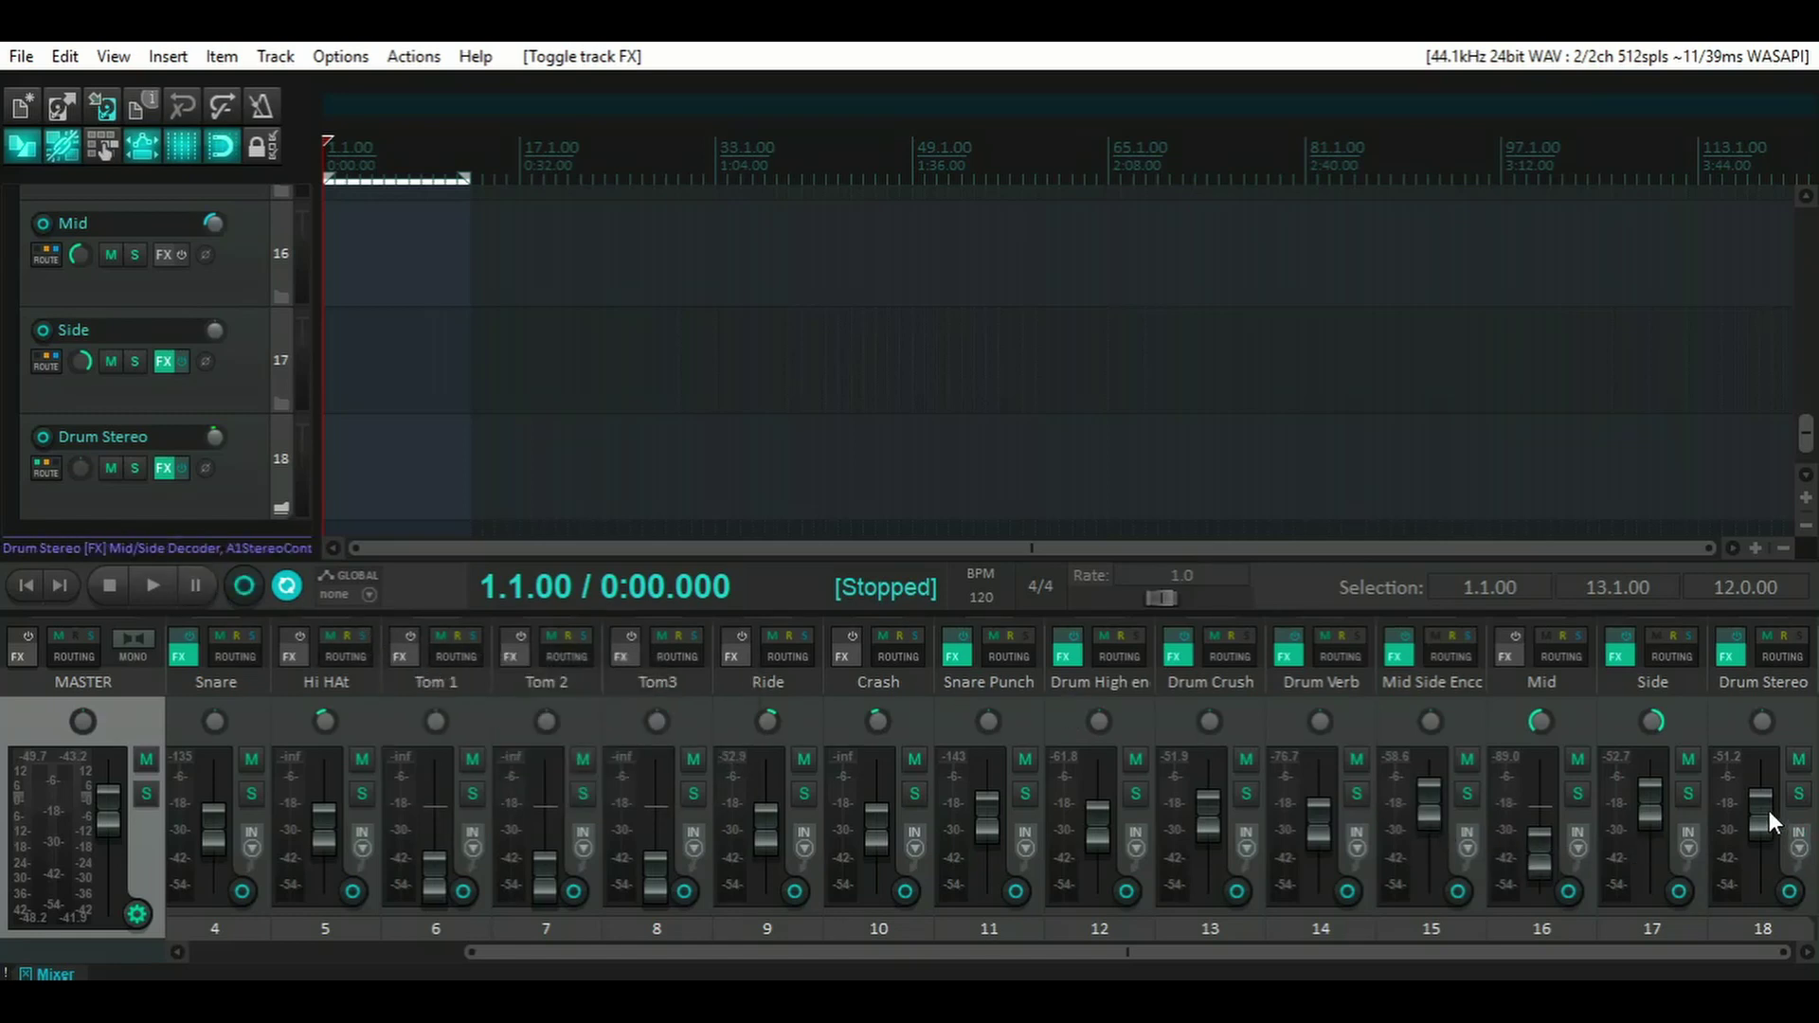
left_click_drag(1770, 810, 1769, 821)
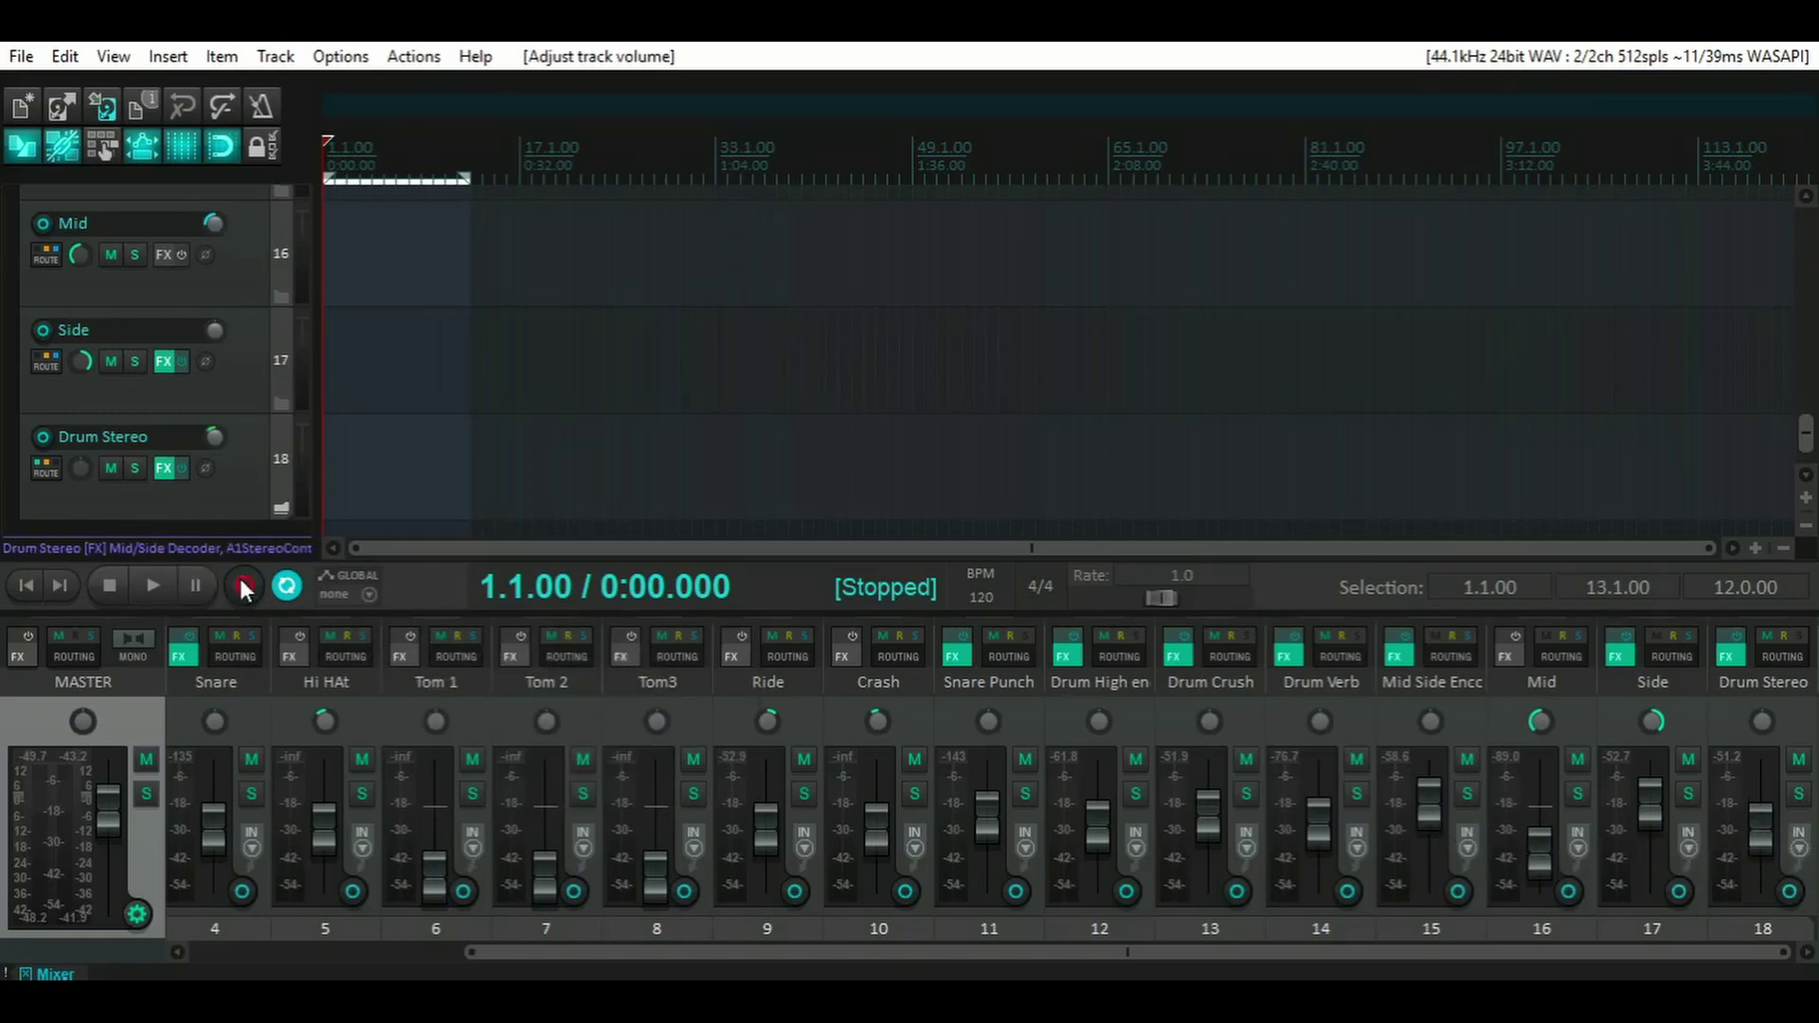
left_click(163, 583)
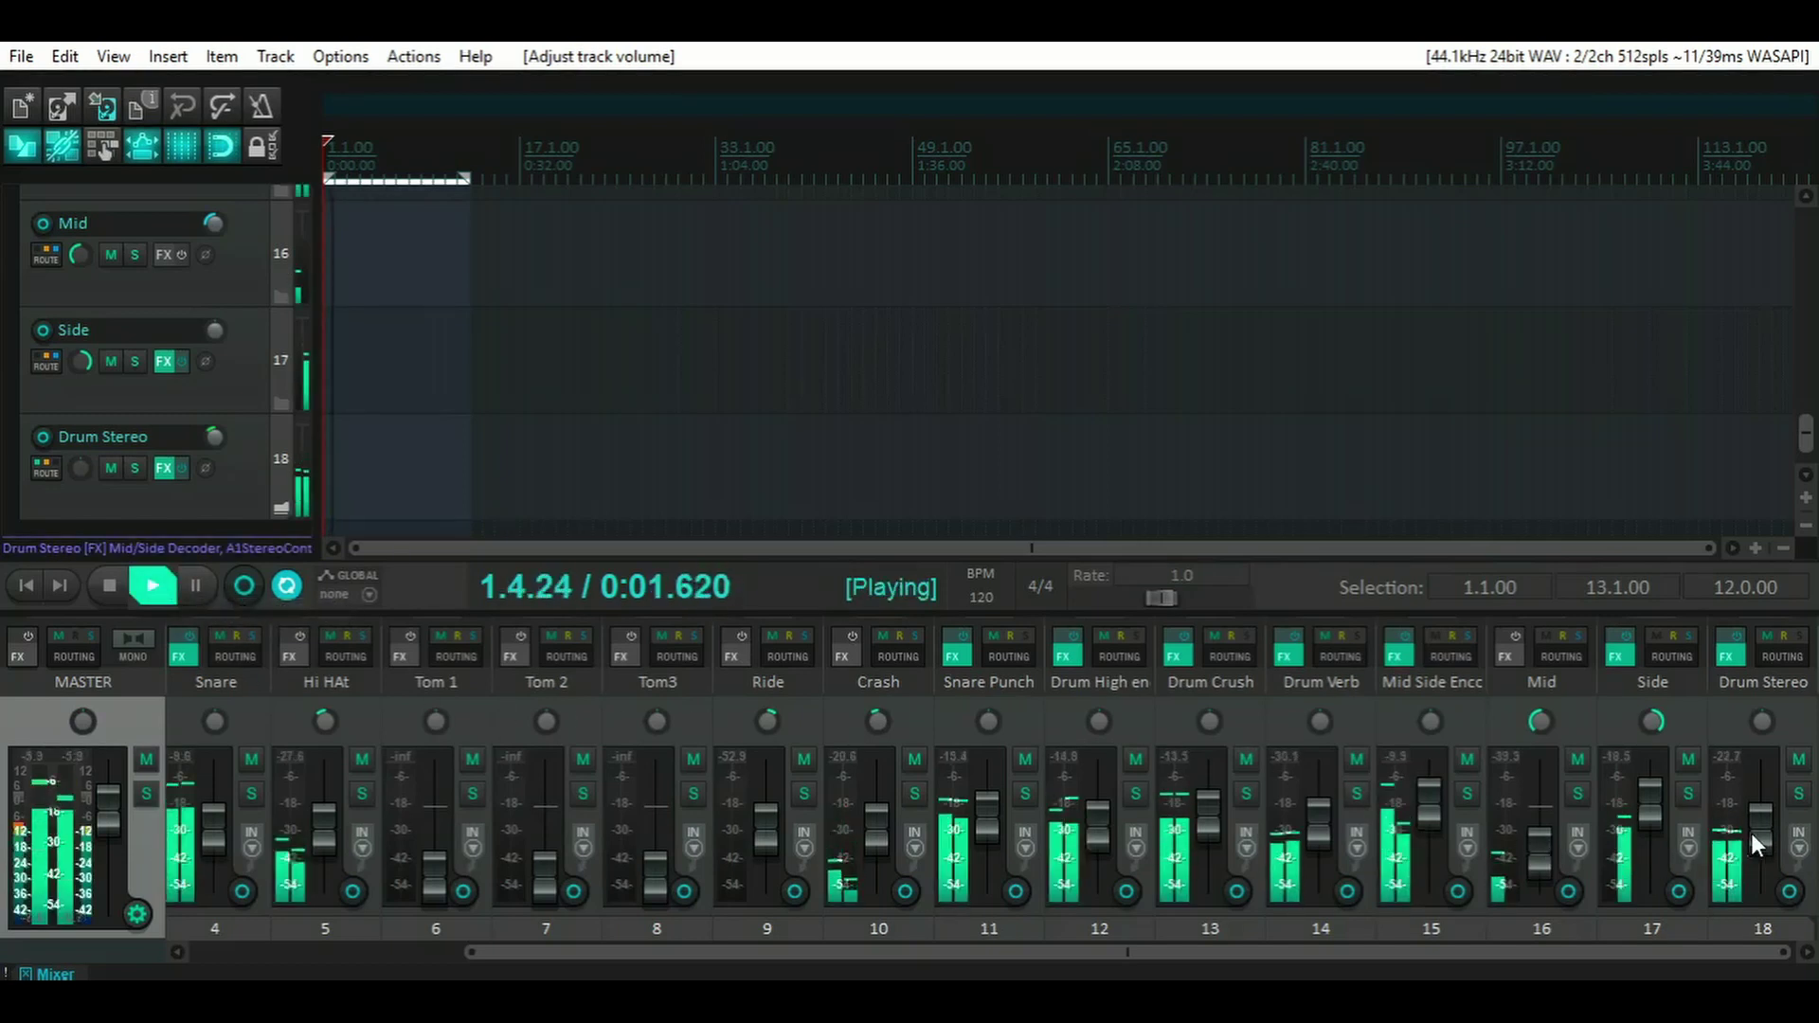
left_click_drag(1760, 832, 1759, 838)
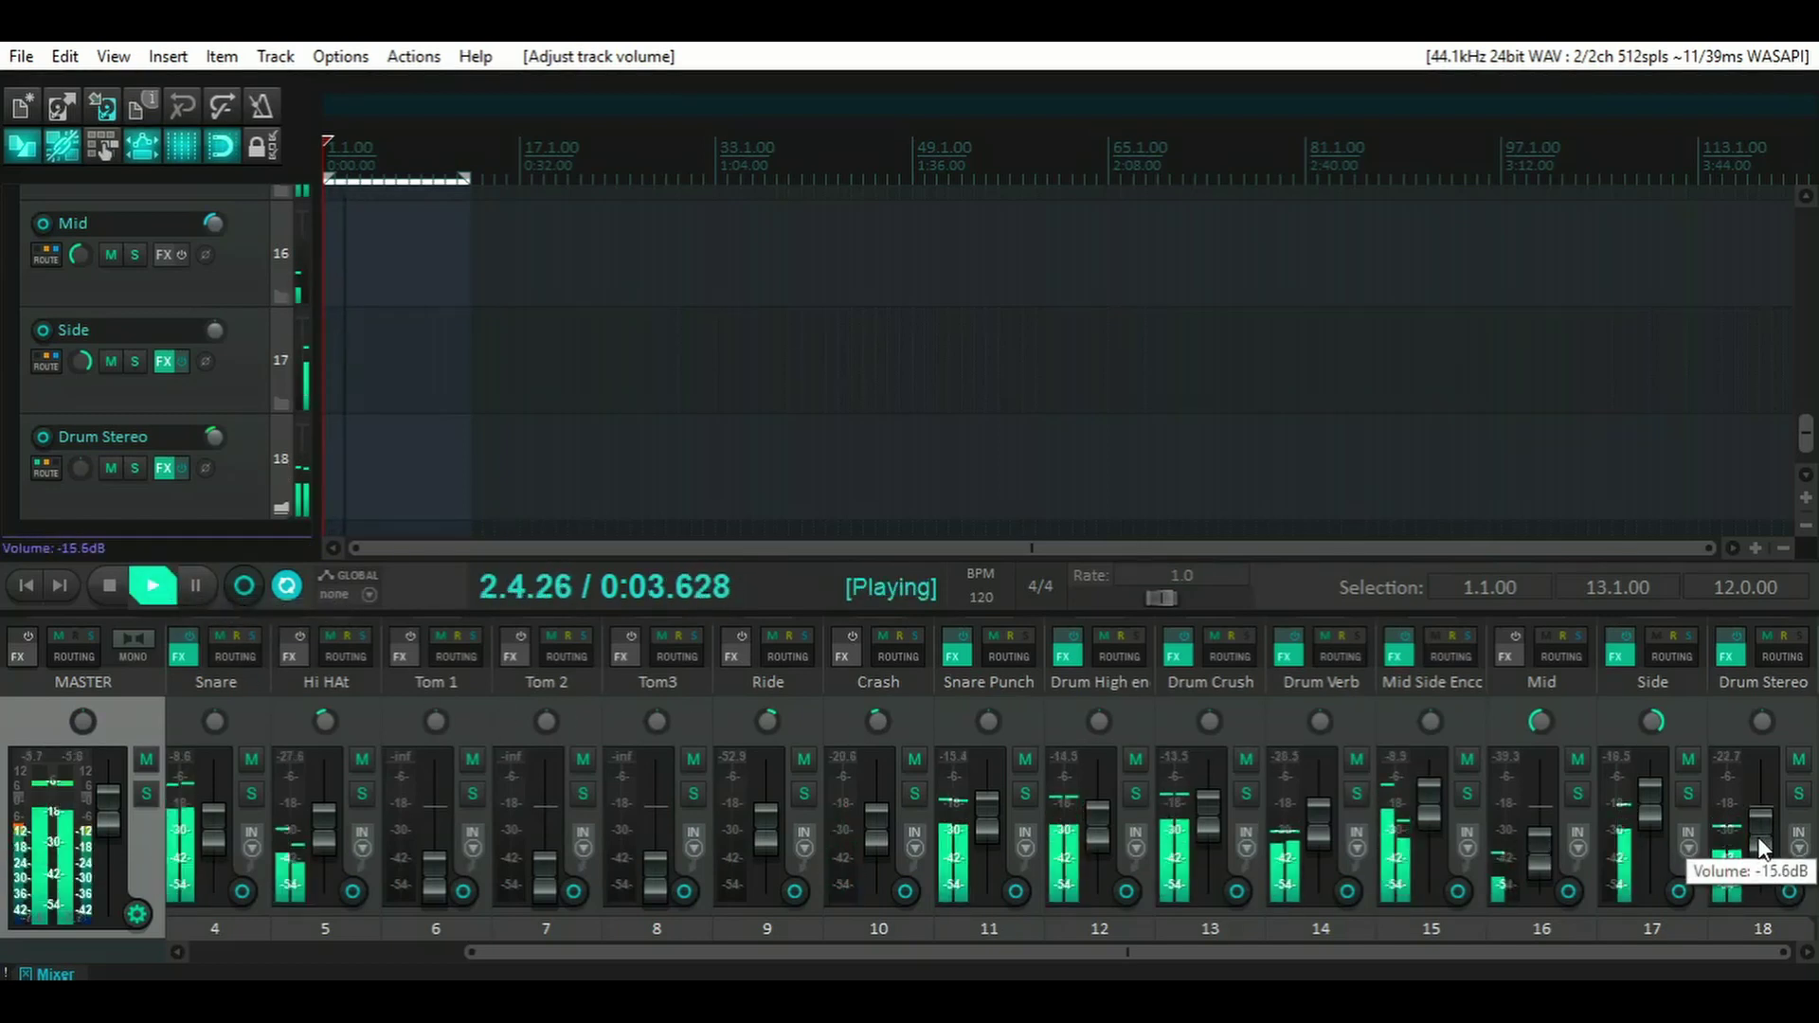
left_click(1798, 761)
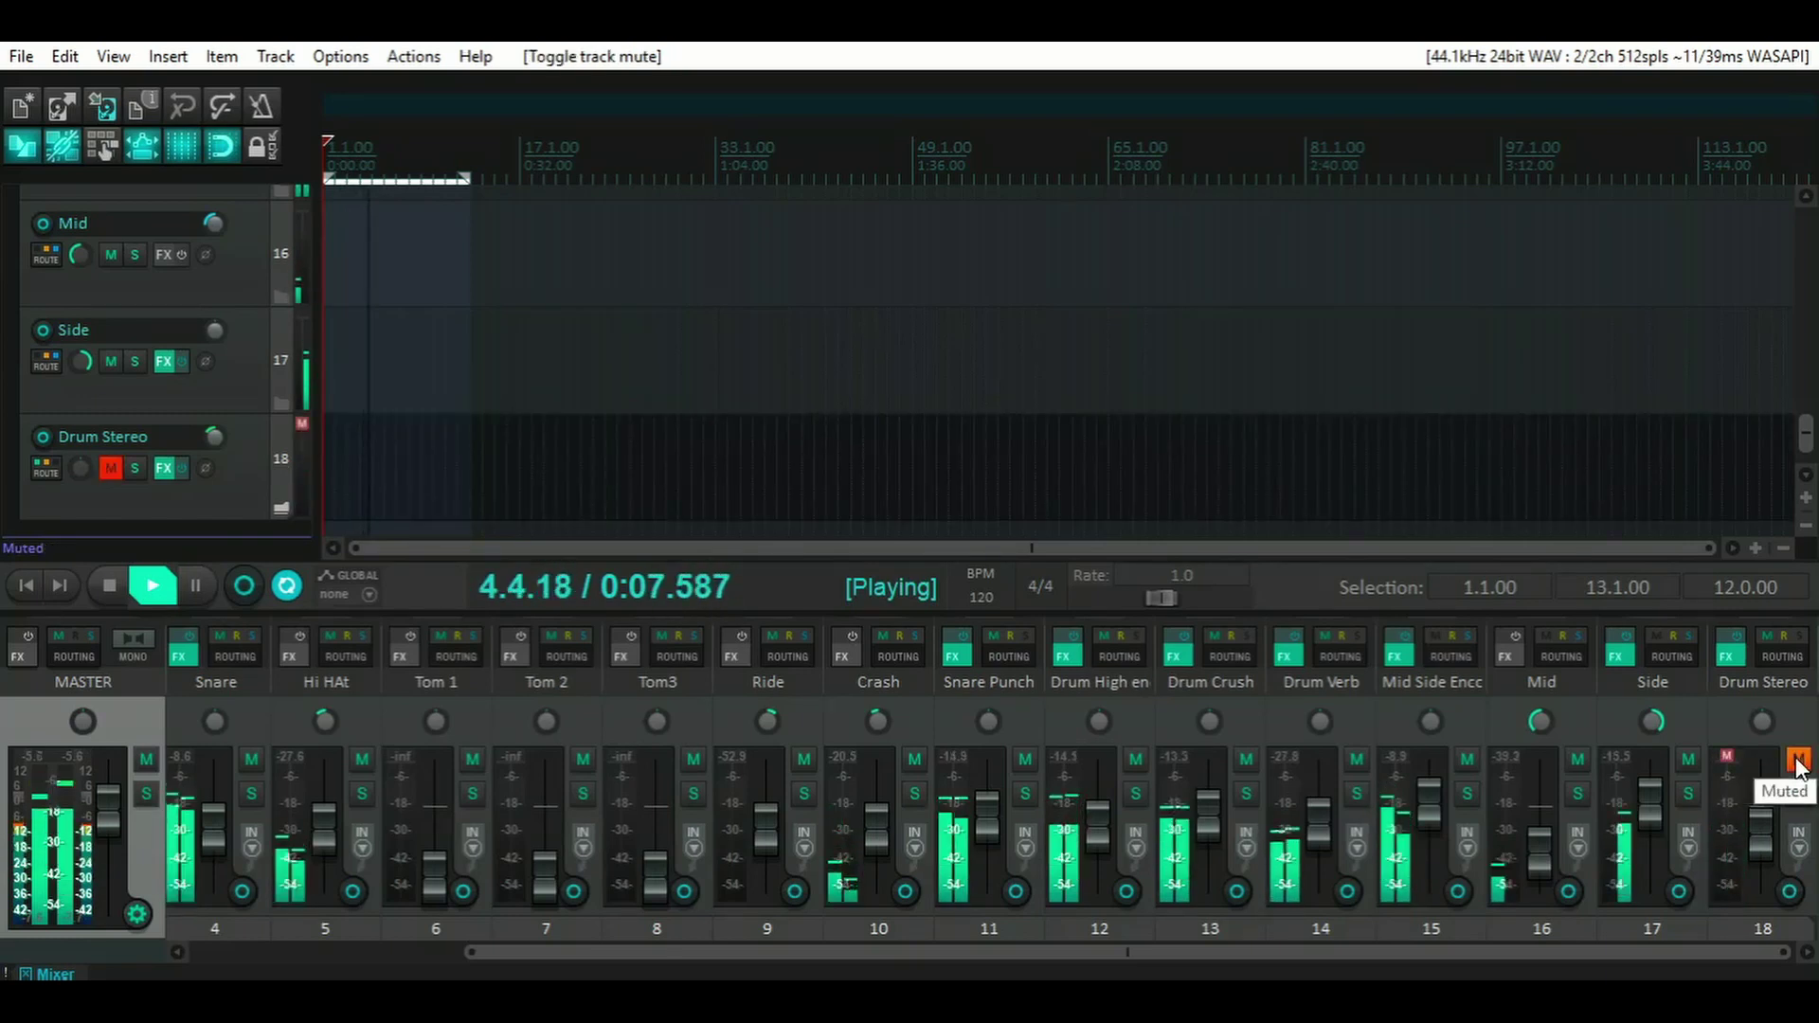
left_click(1798, 761)
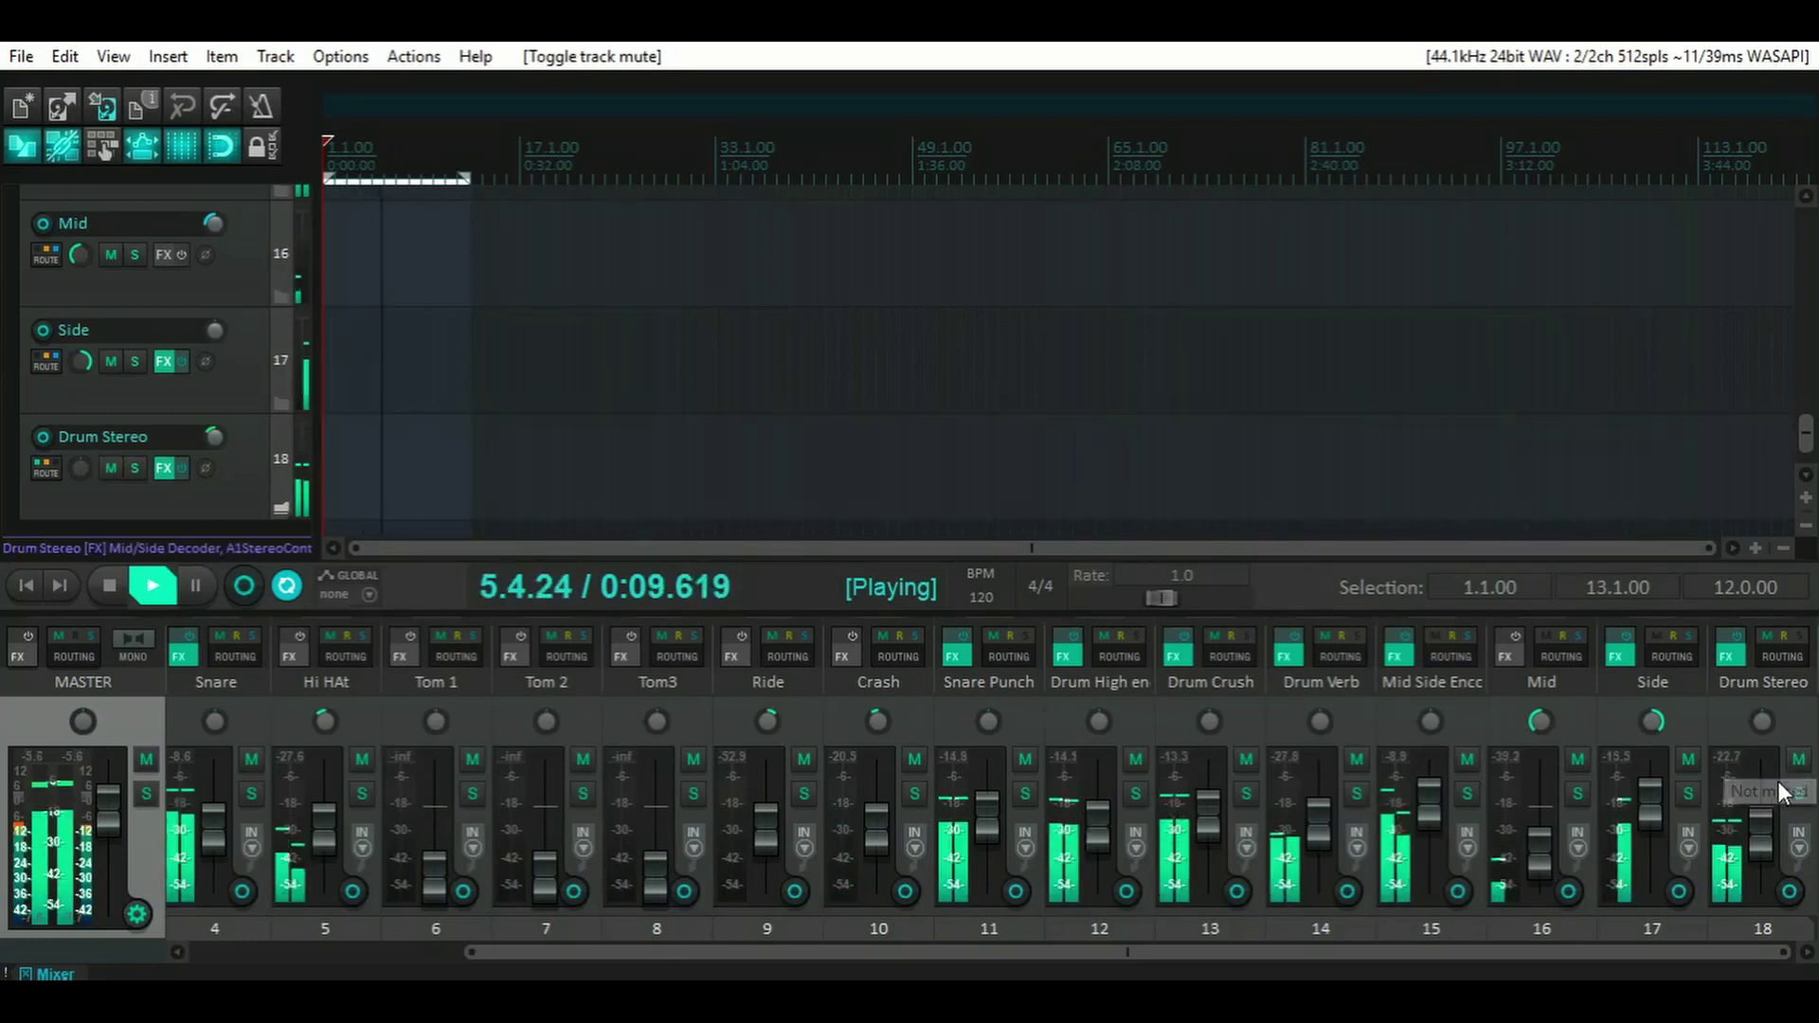
- Reset Drum Stereo to 0 dB, lower it to about -7 dB, compare it muted, raise it to -6.35 dB, and stop playback
double_click(1757, 836)
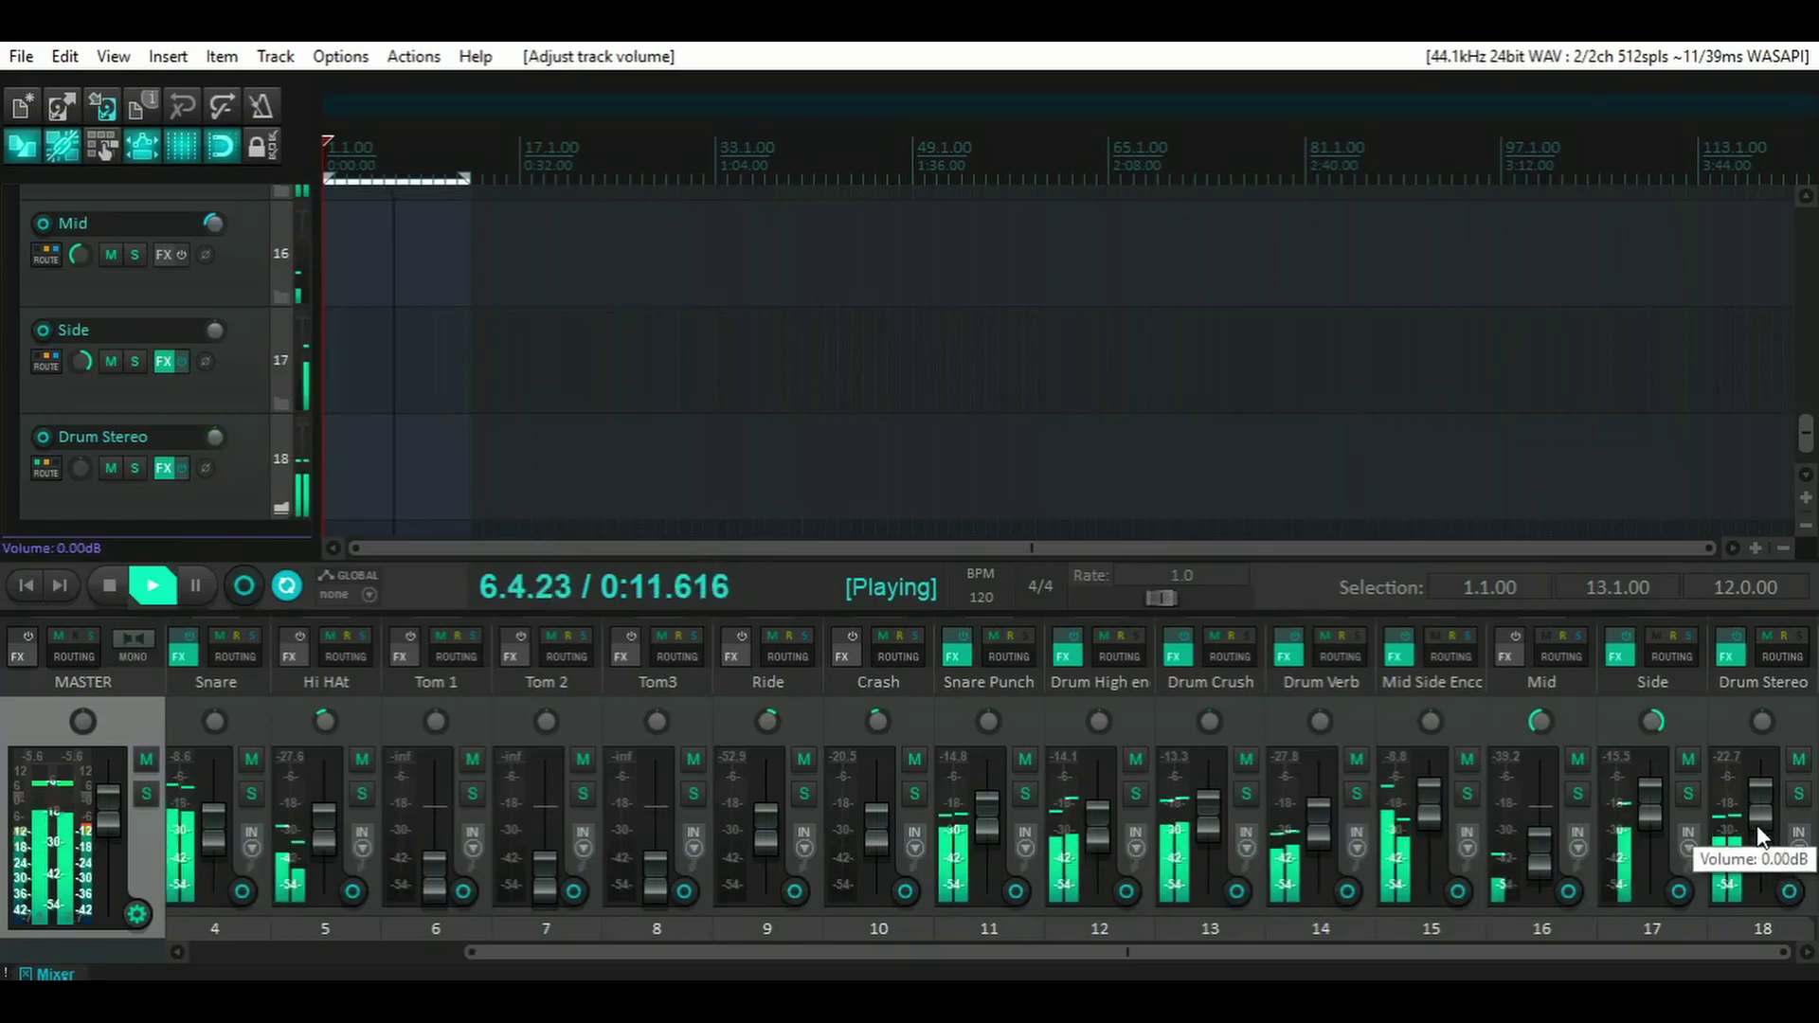
left_click_drag(1757, 830, 1758, 842)
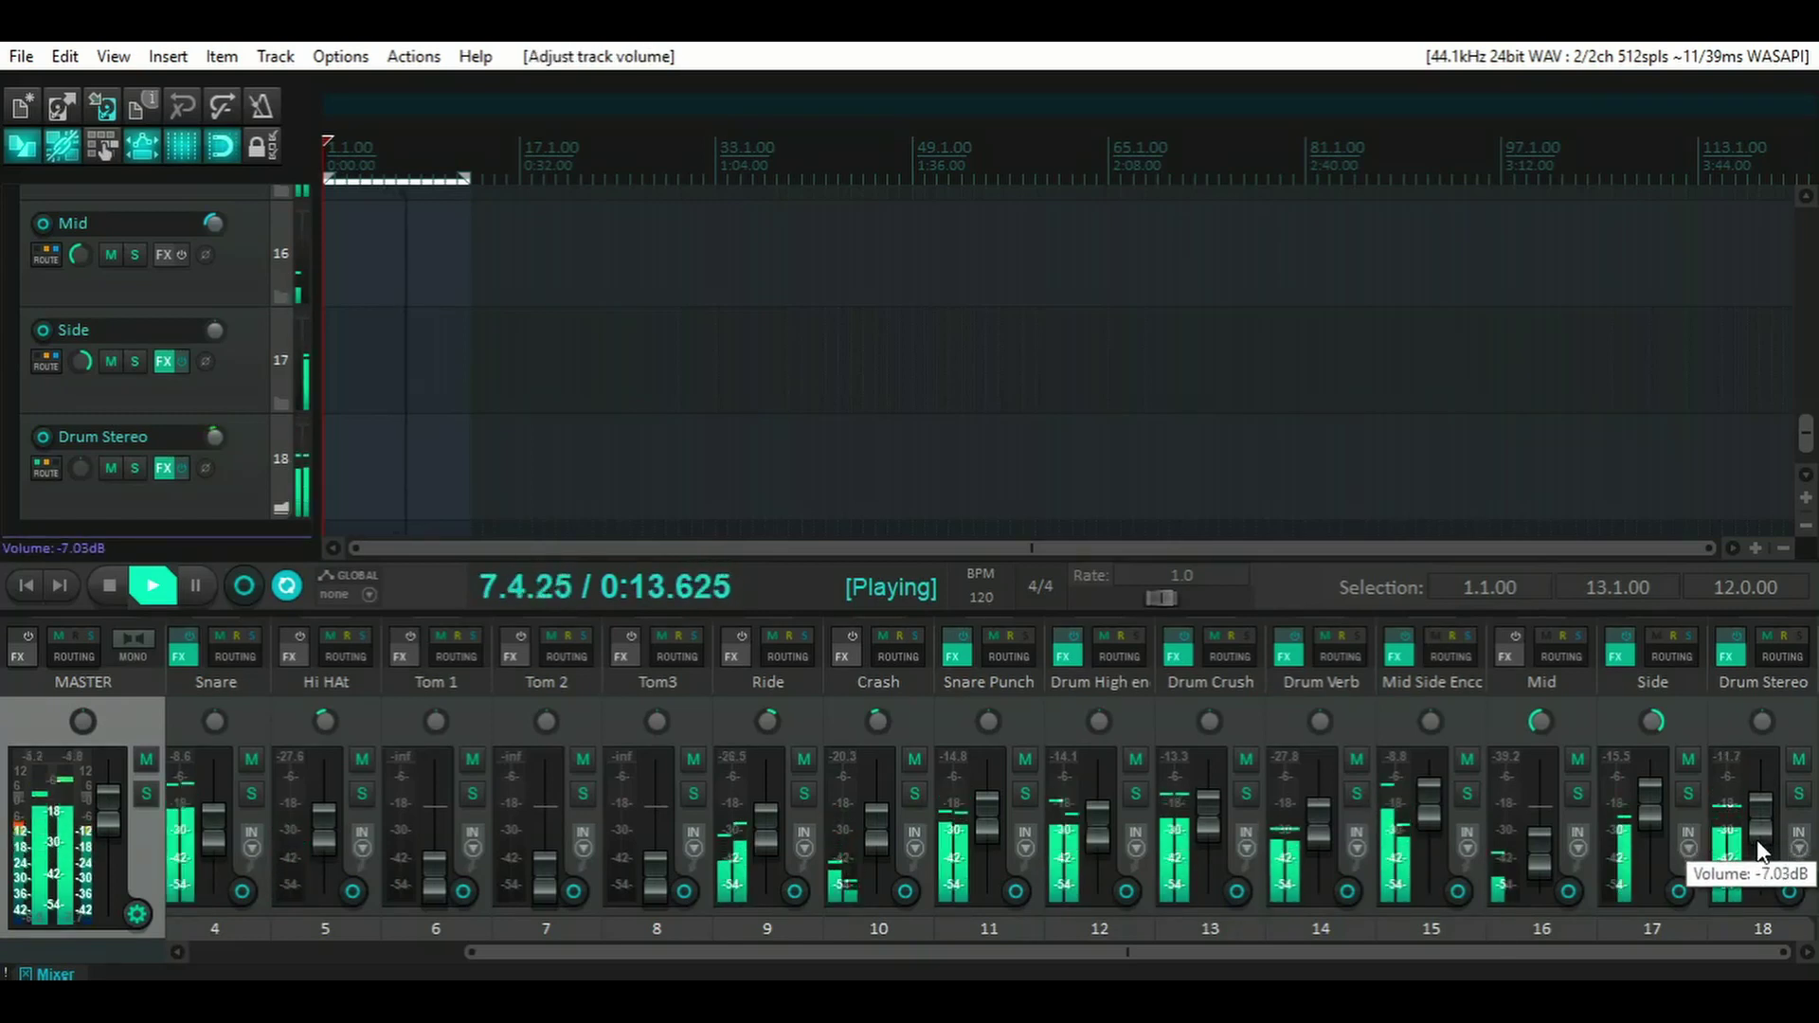
left_click(1799, 760)
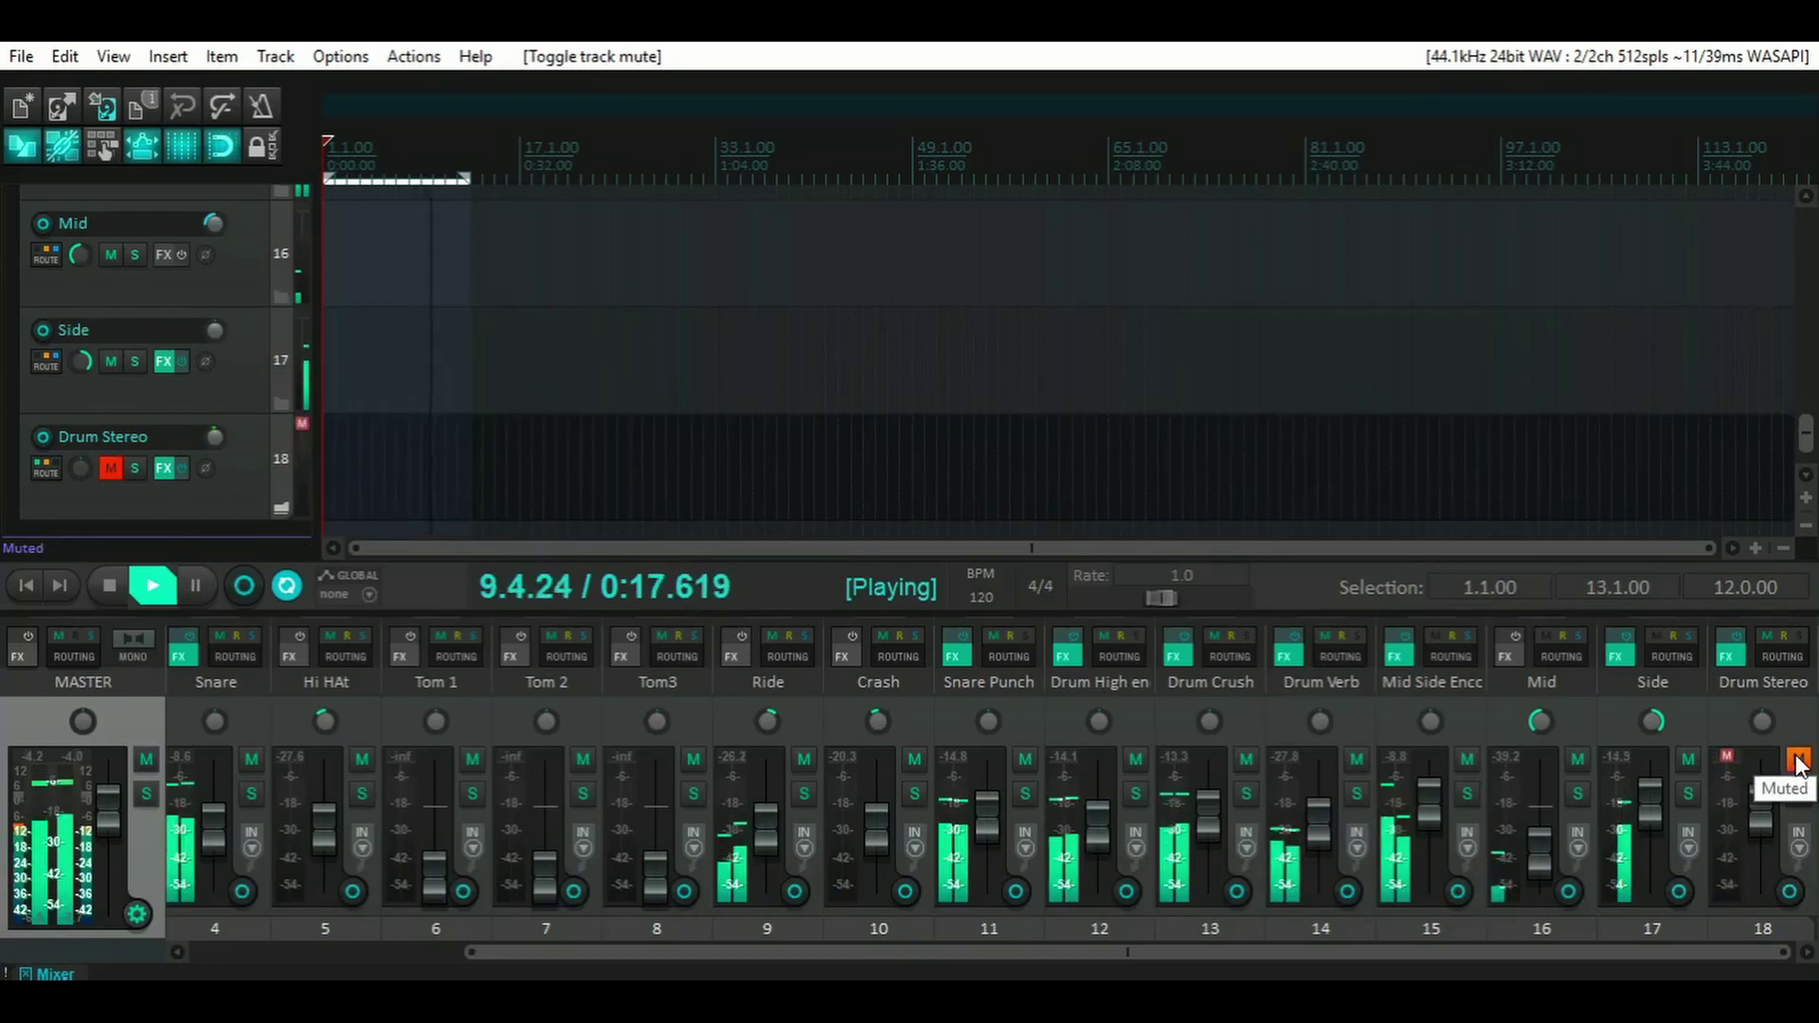
left_click(1799, 761)
scroll(1762, 822, "up", 2)
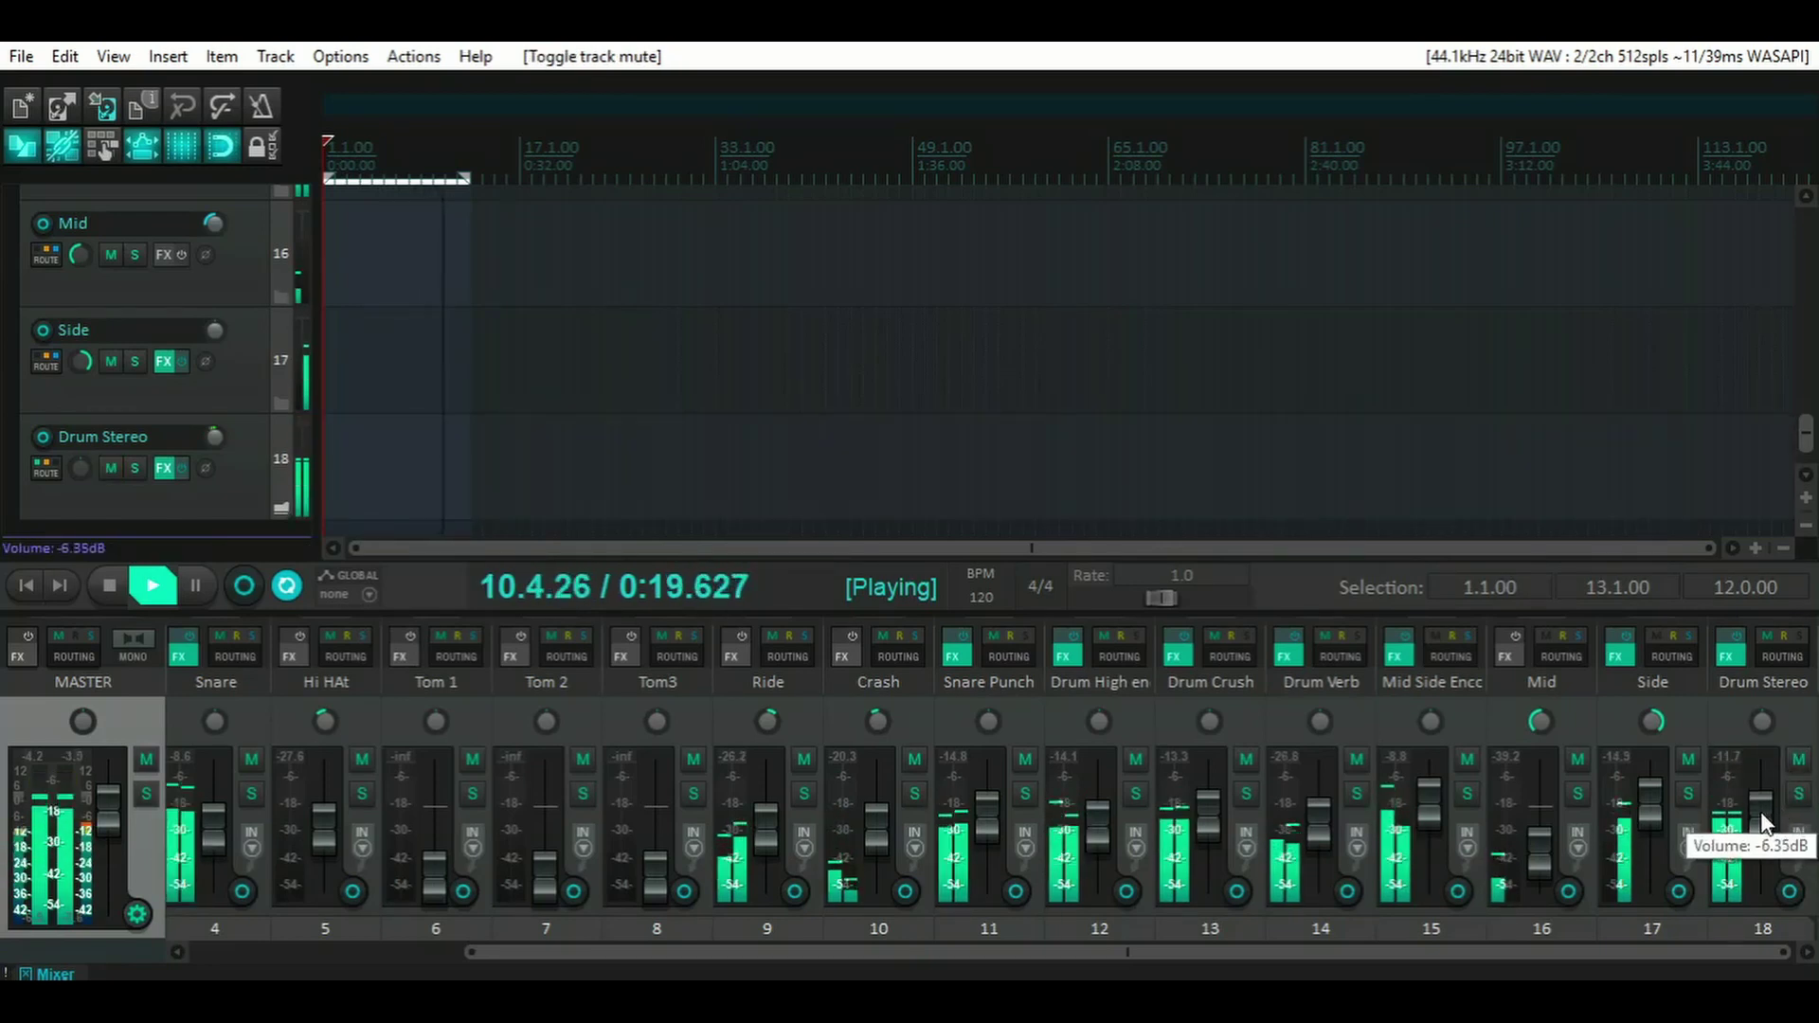
left_click(107, 585)
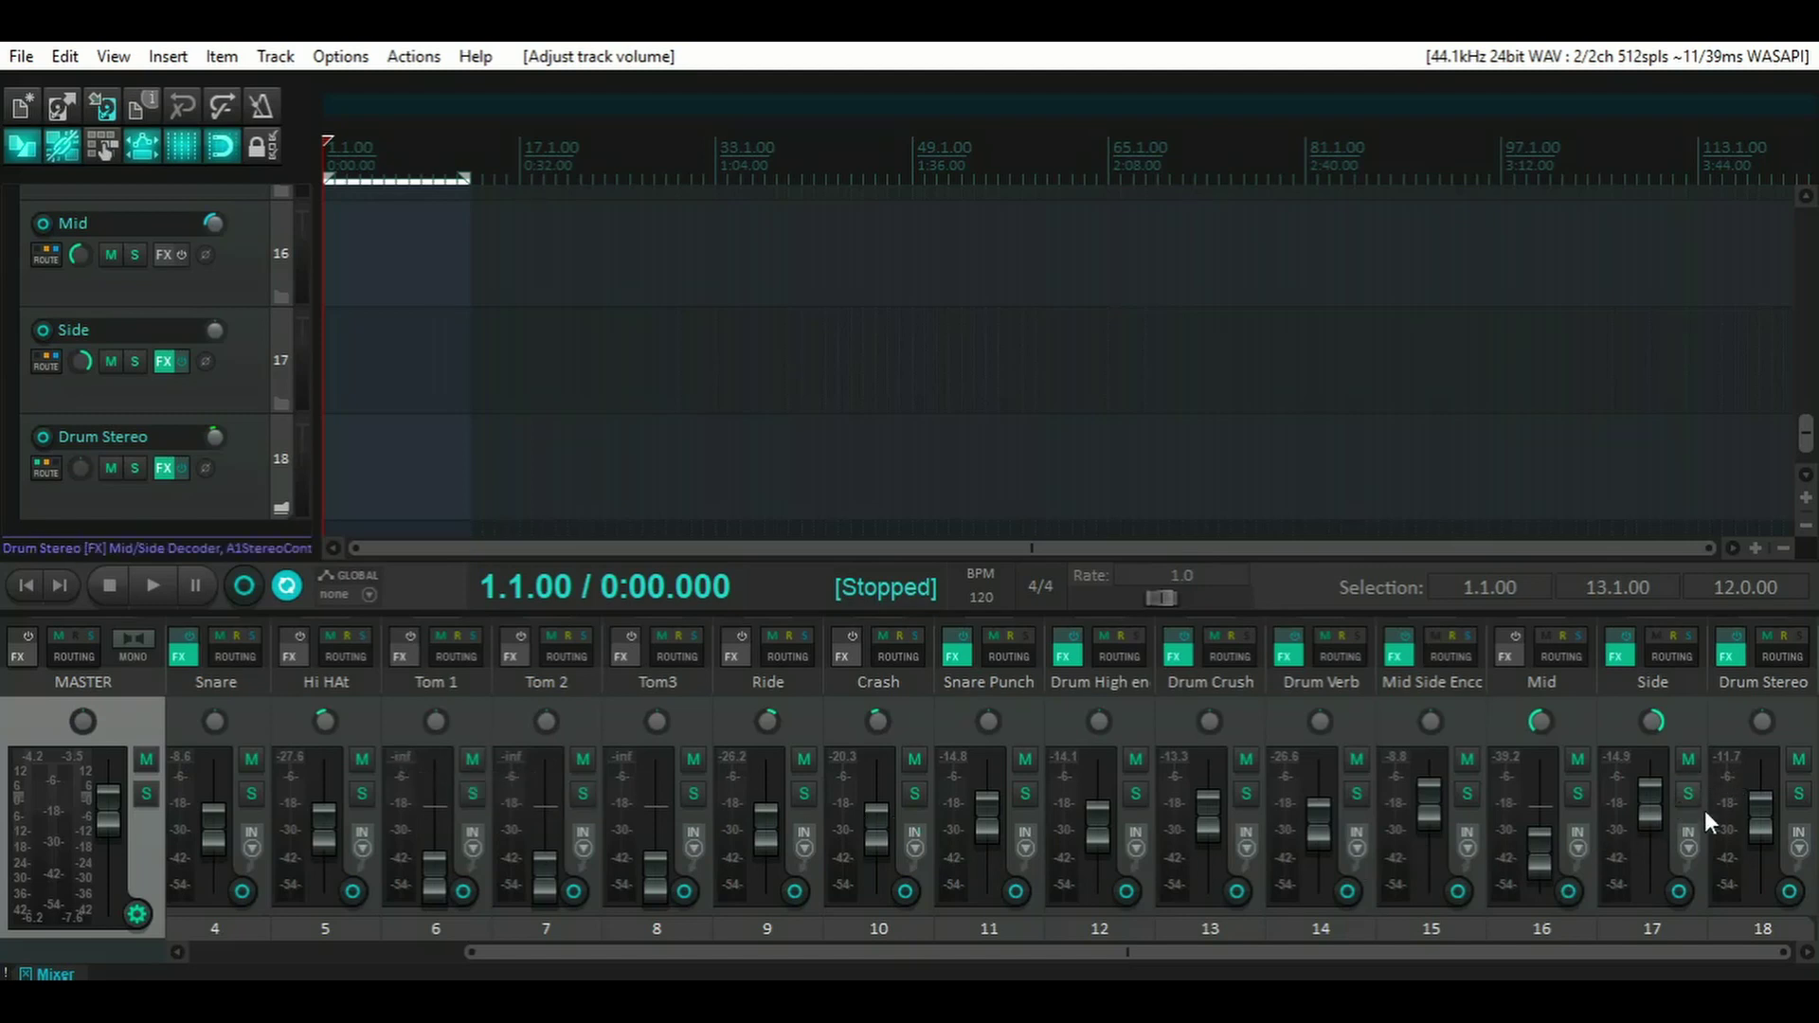
- Mute the Drum Verb track and unmute it again
left_click_drag(926, 948, 964, 947)
mouse_move(1089, 758)
left_click(1355, 758)
left_click(1355, 758)
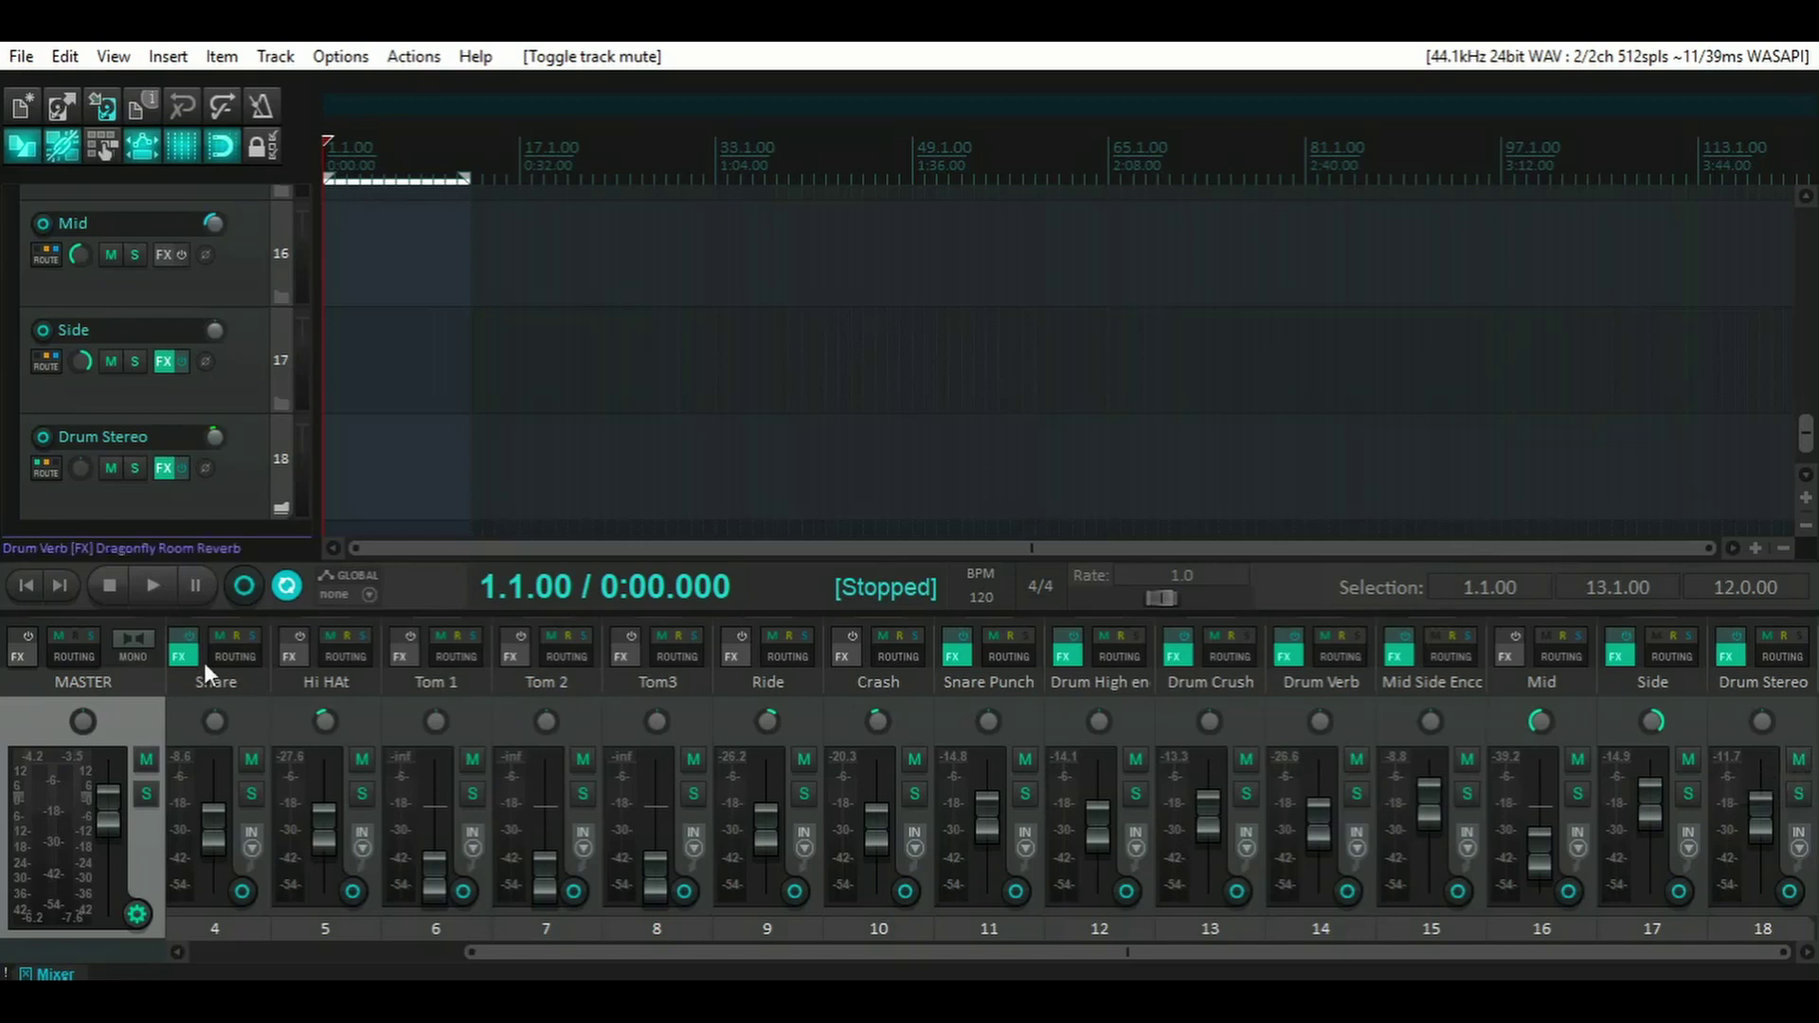
- Play the drums, mute Drum Stereo partway through to hear the difference, and stop playback
left_click(144, 594)
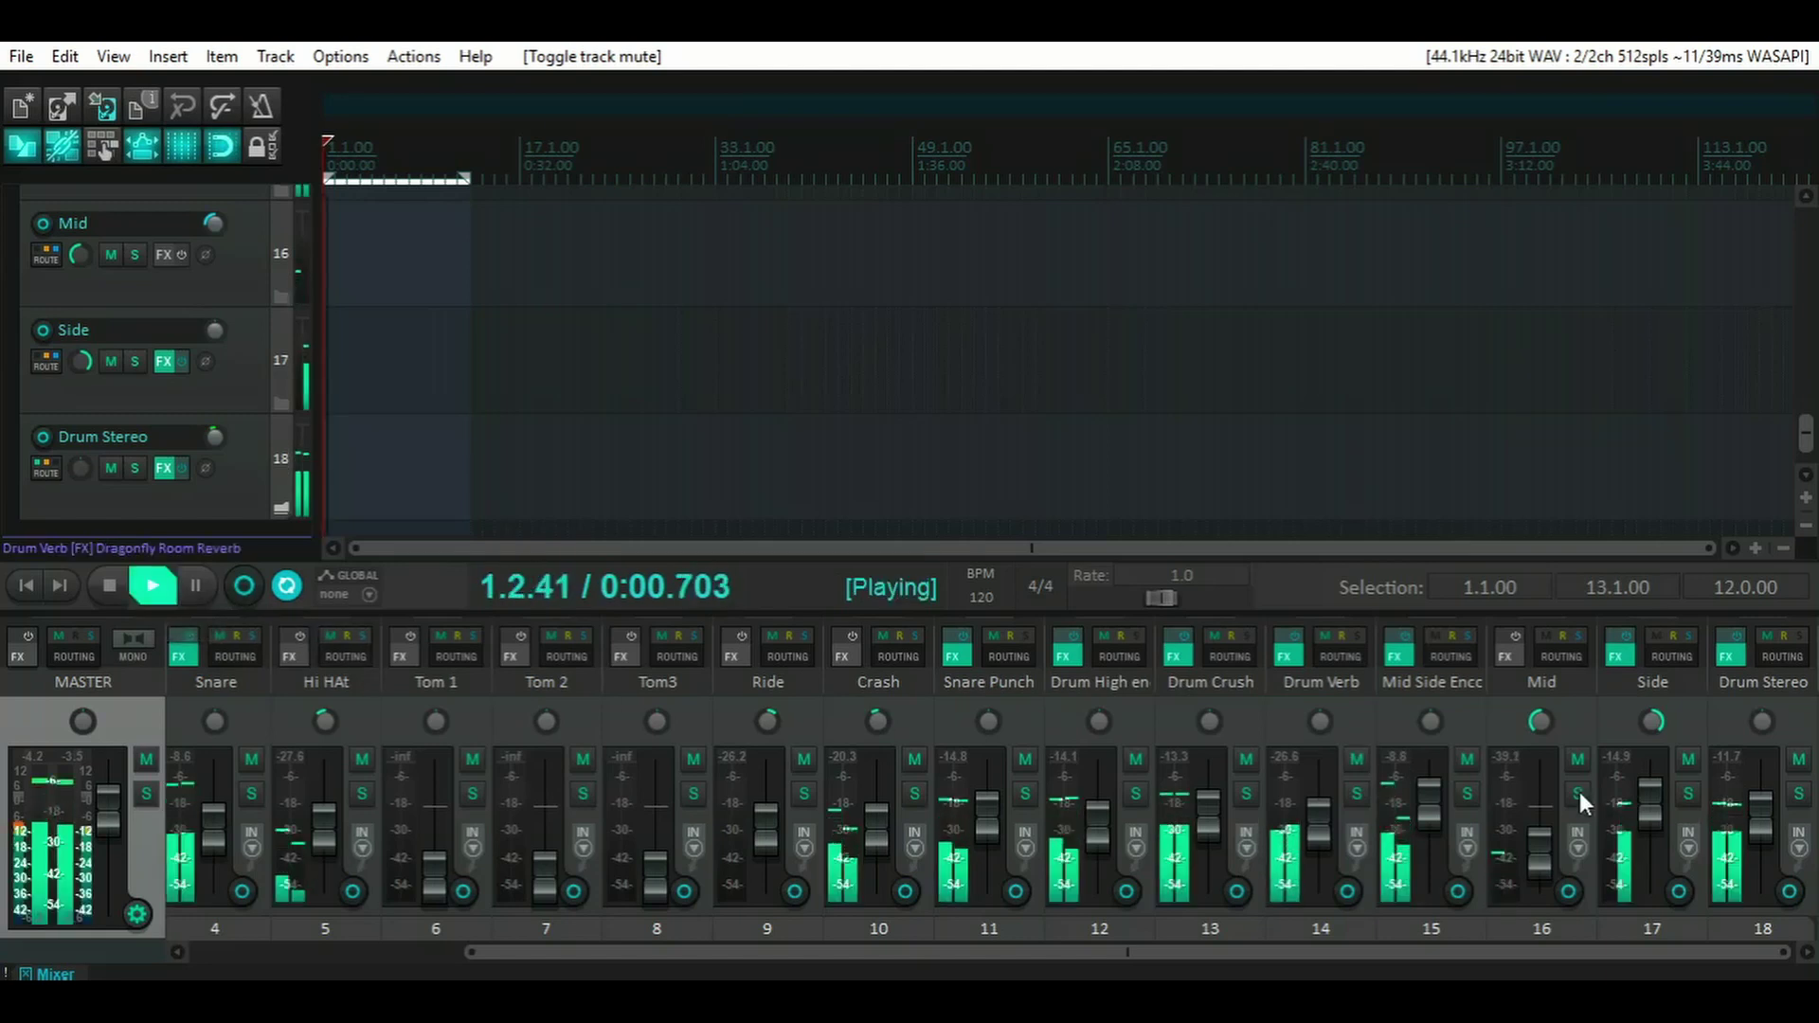
left_click(1798, 762)
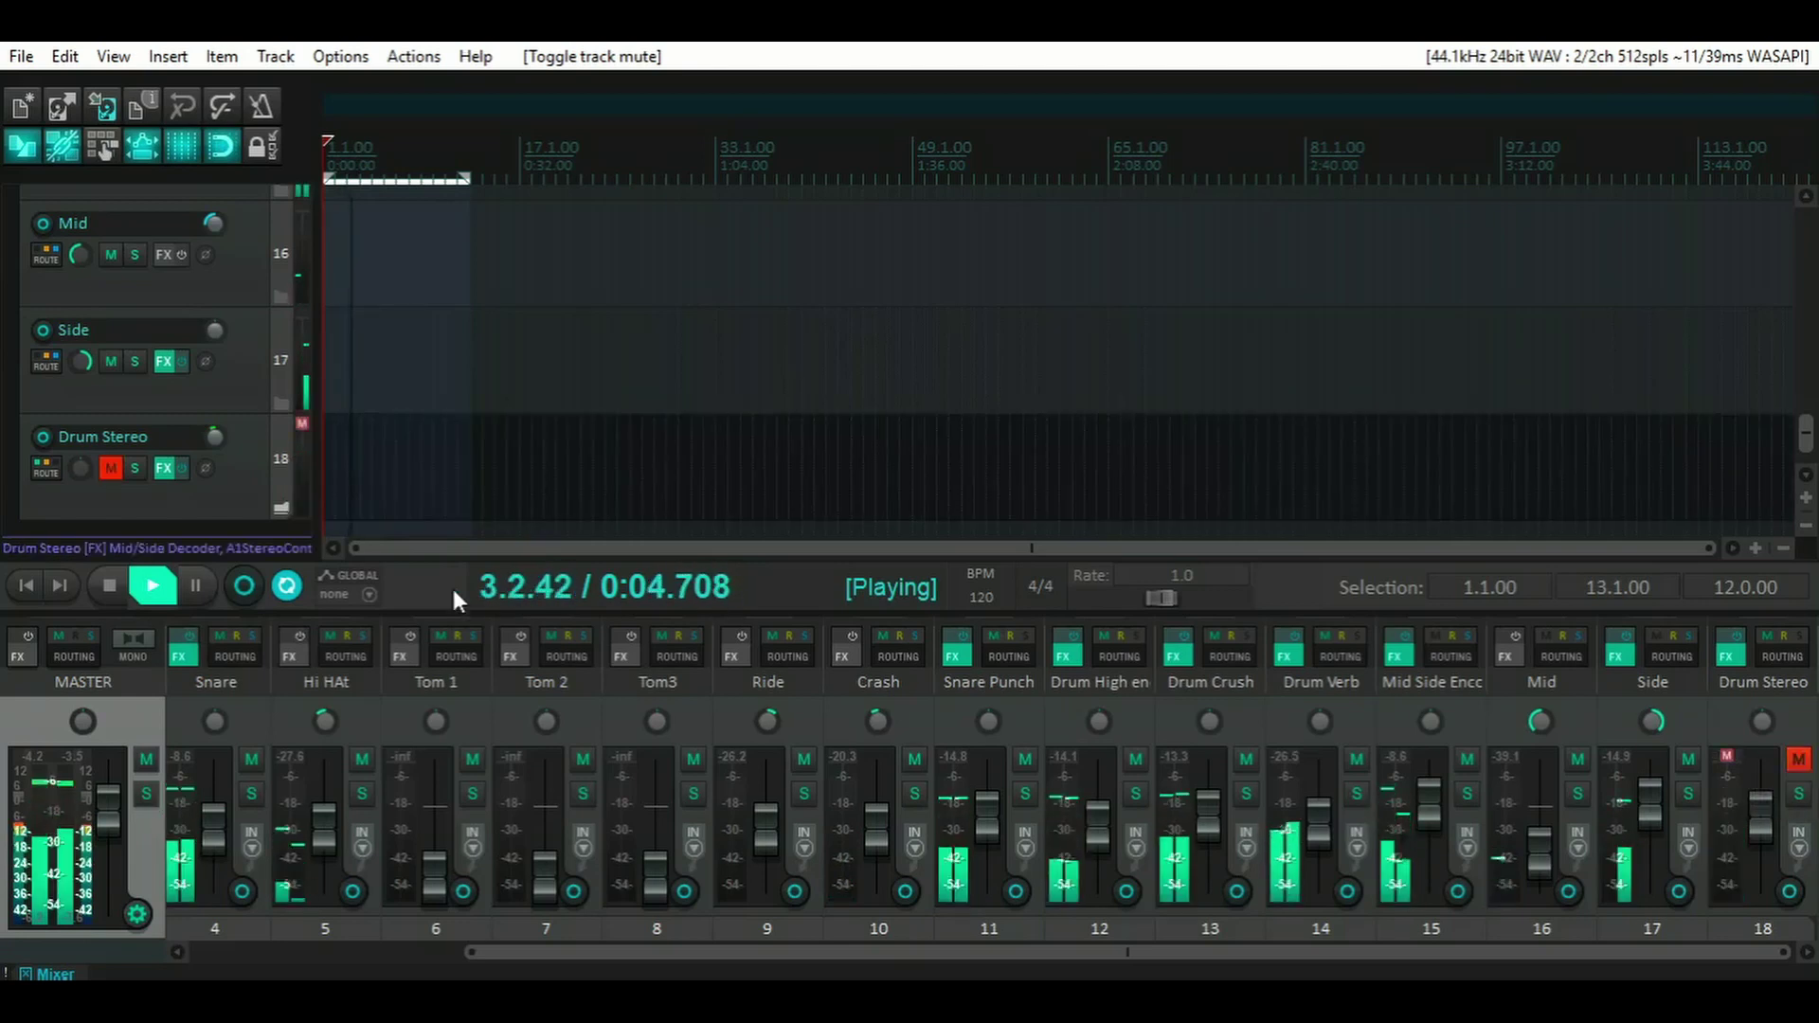
left_click(108, 582)
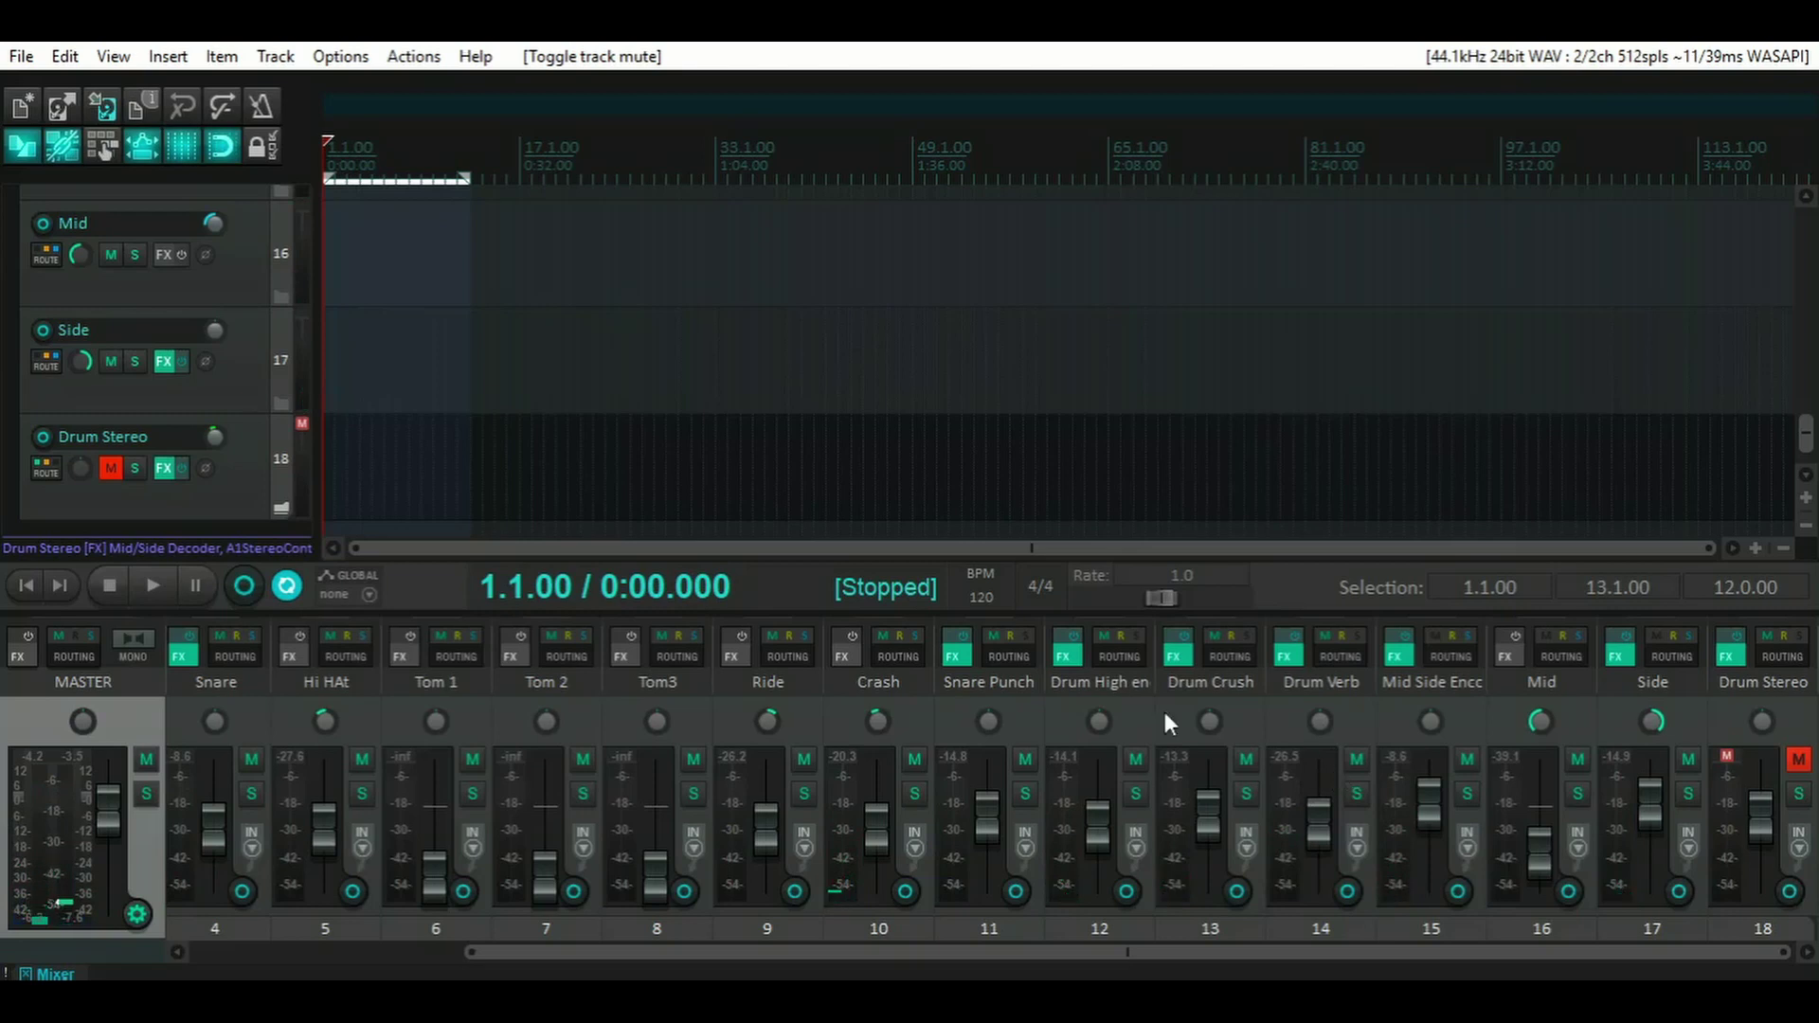
- Play the drums with Drum Stereo muted and compare the mix with Drum Verb repeatedly muted and unmuted
left_click(153, 584)
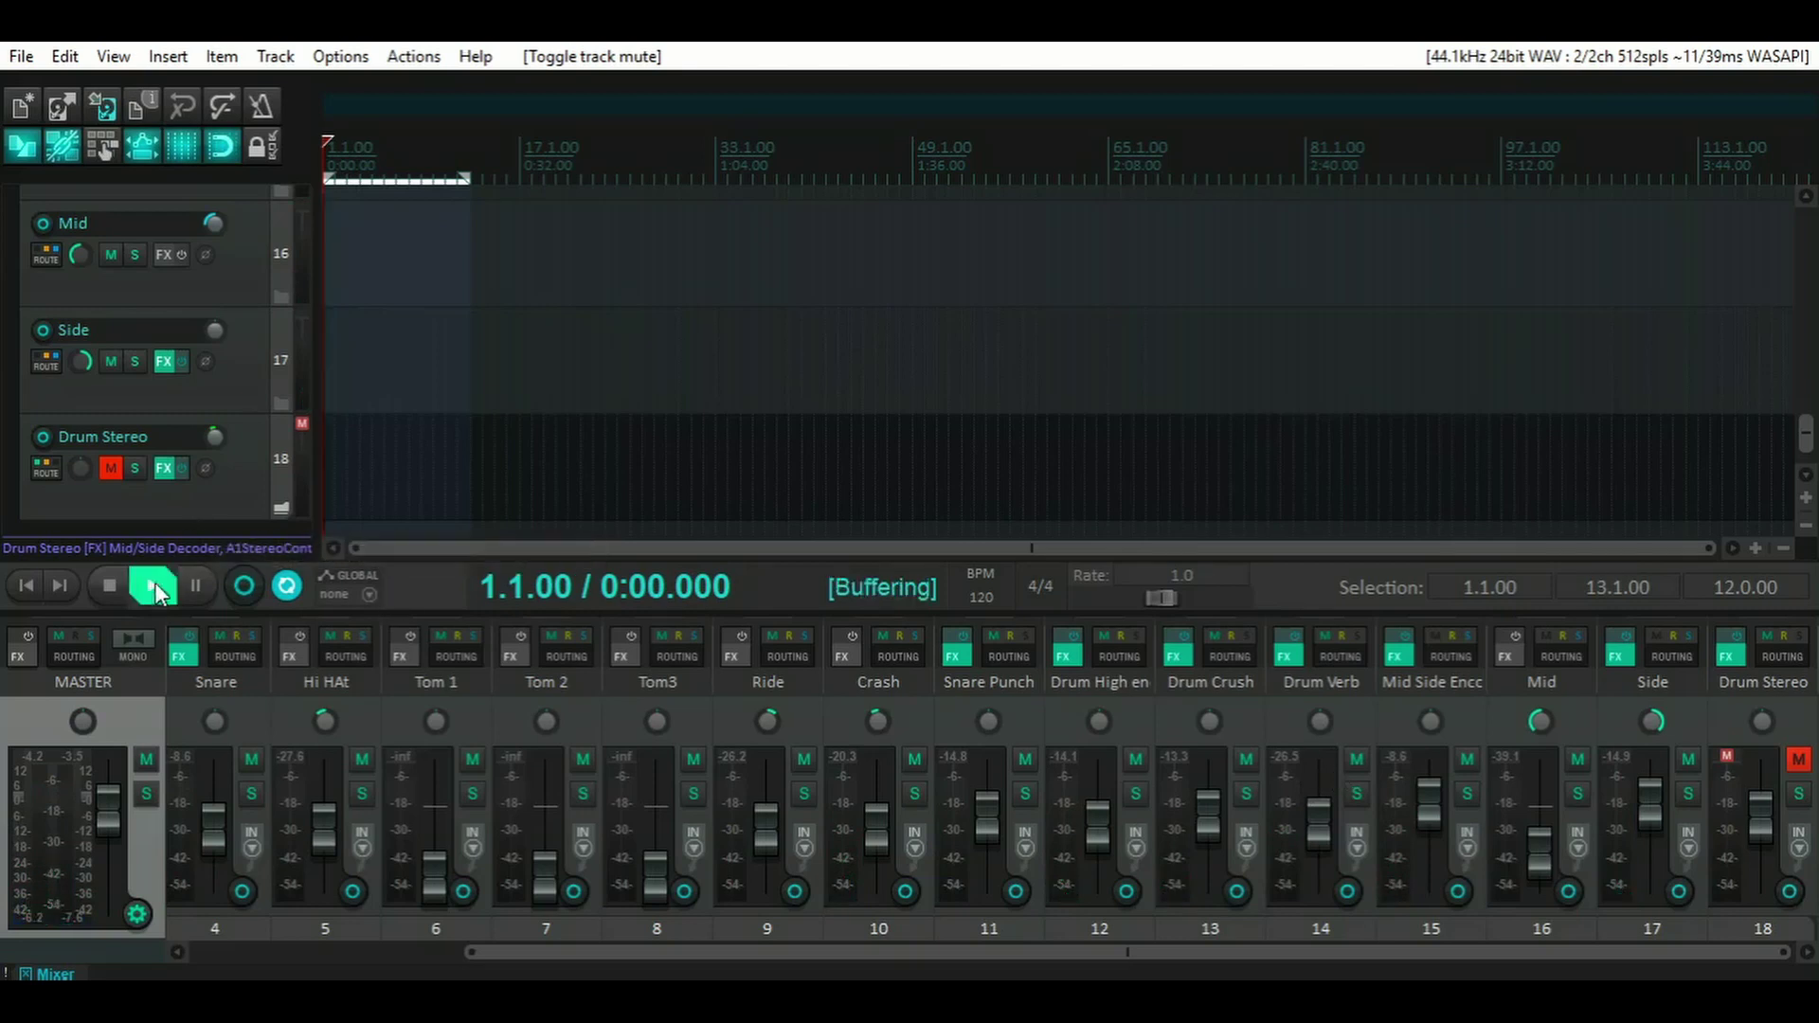
left_click(1355, 759)
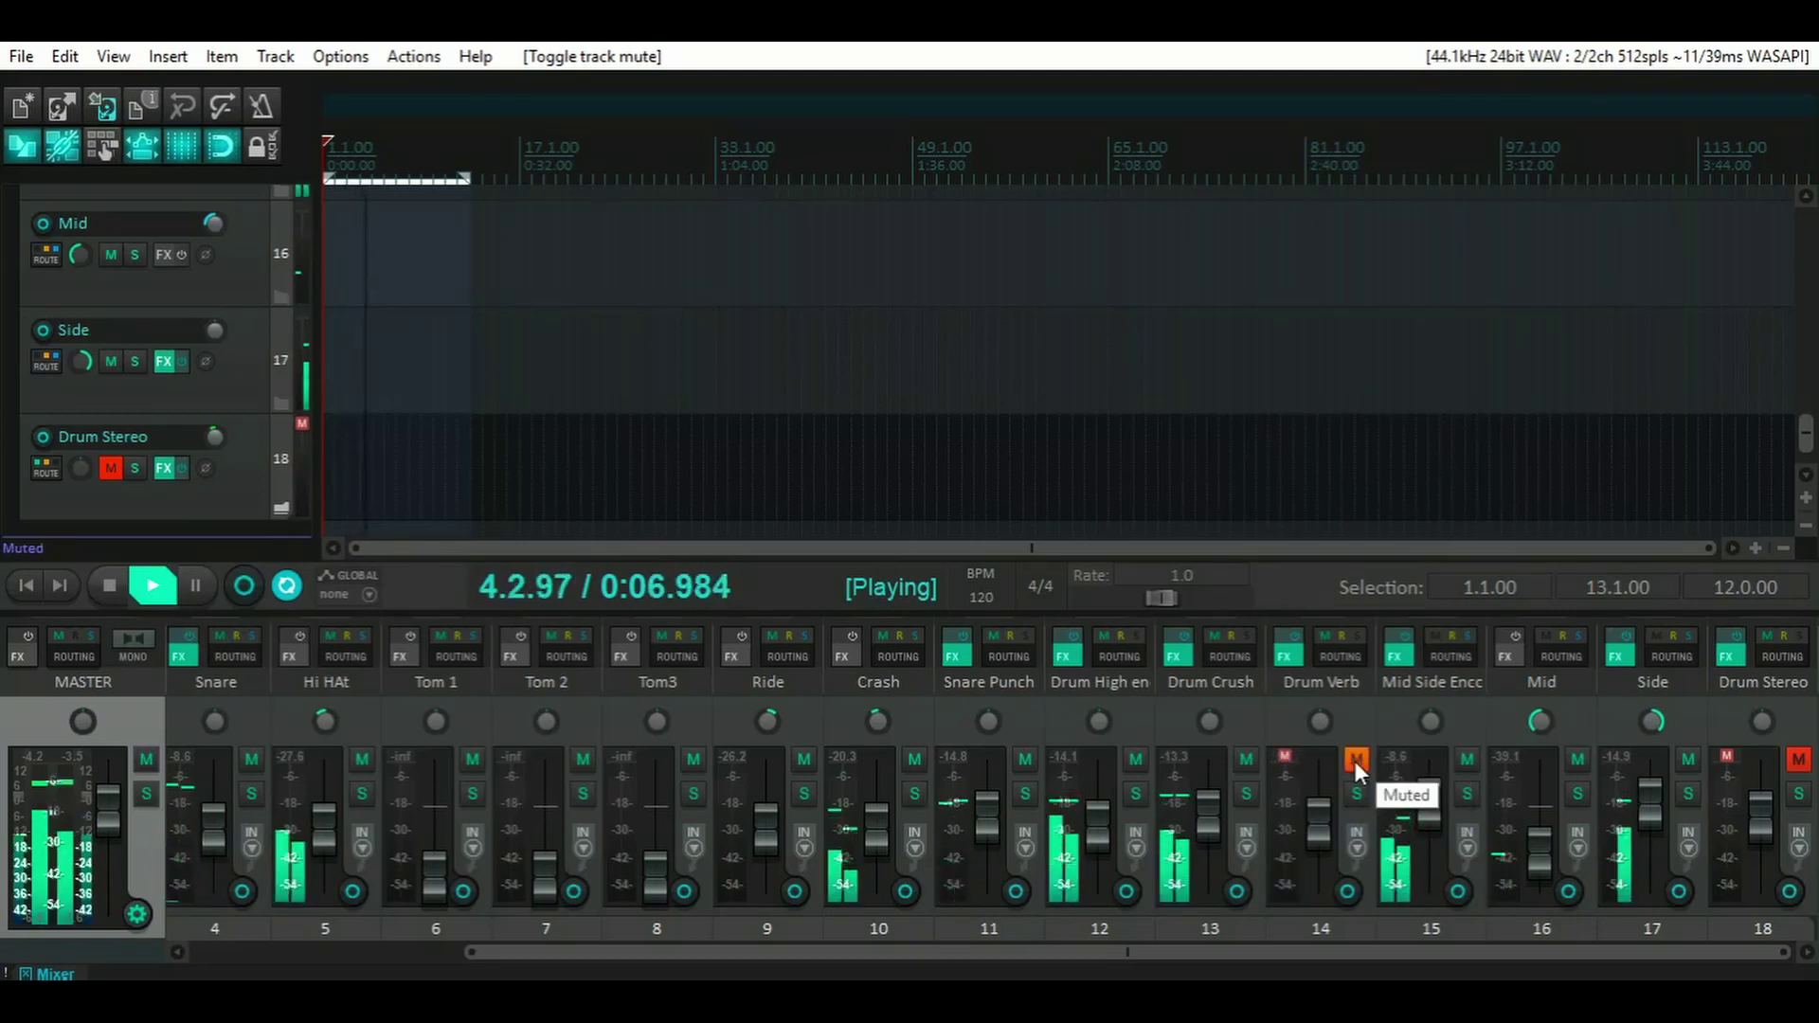
left_click(1355, 760)
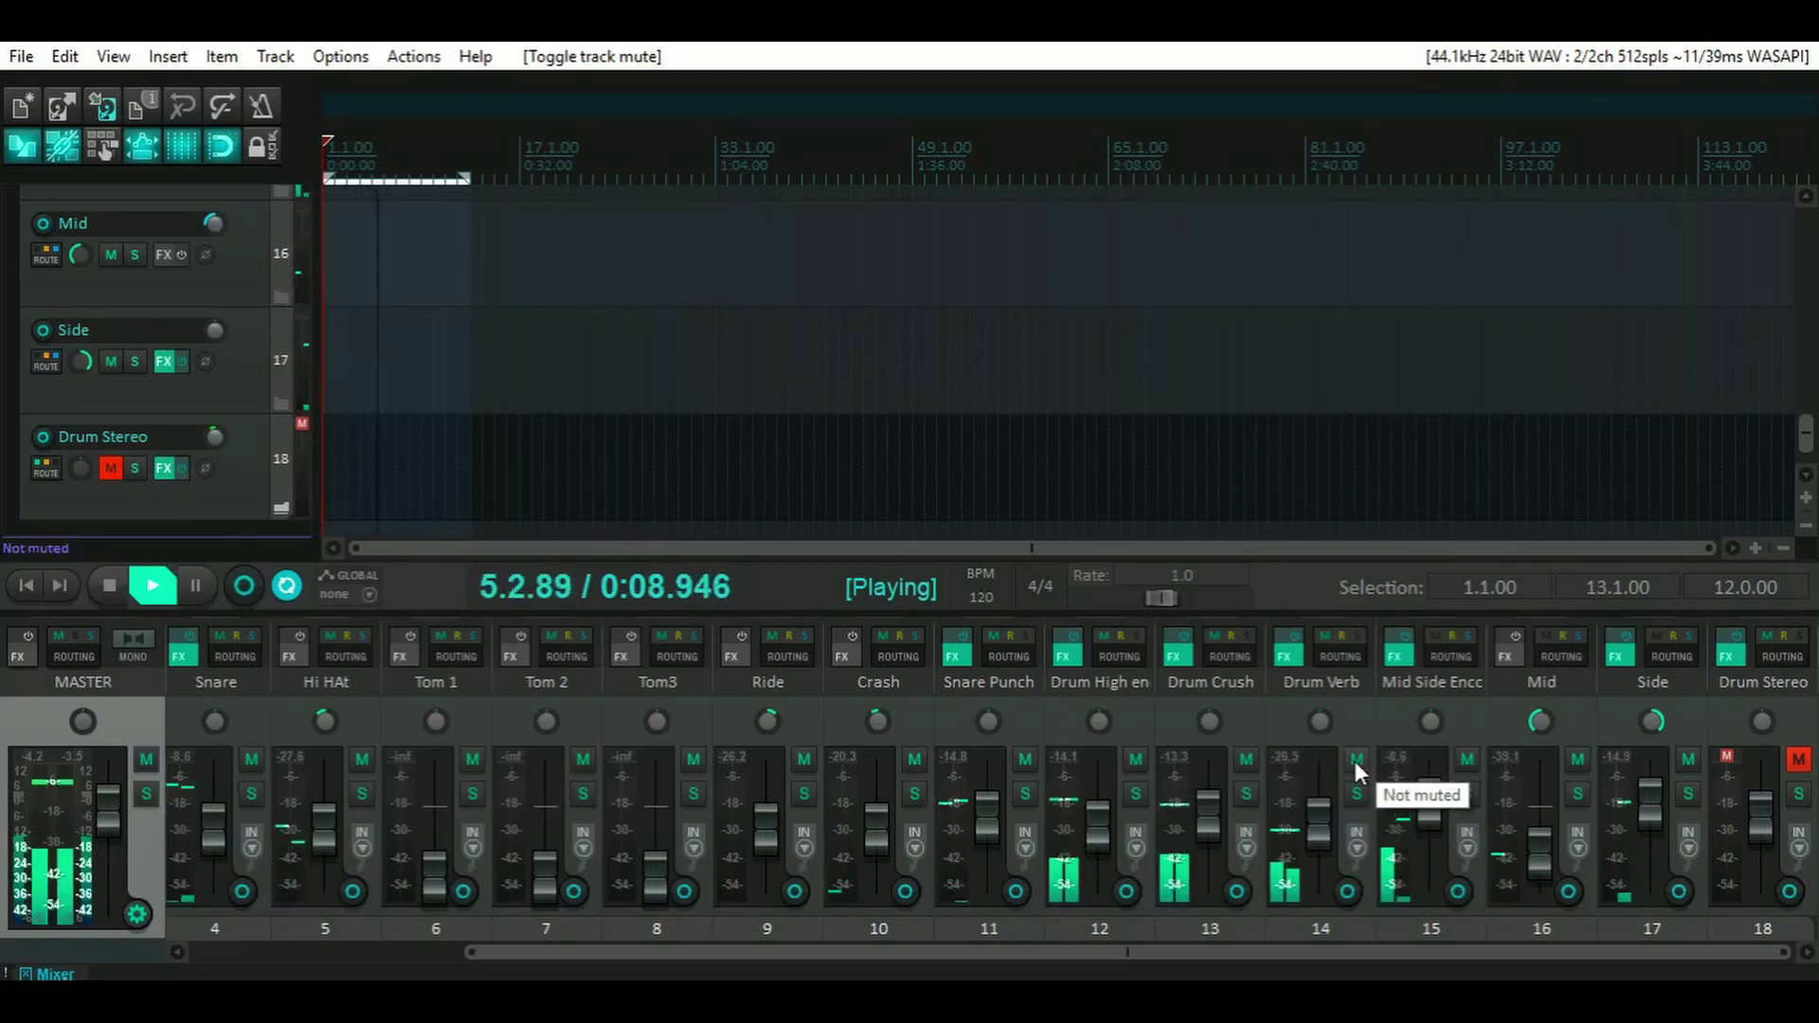
left_click(1354, 759)
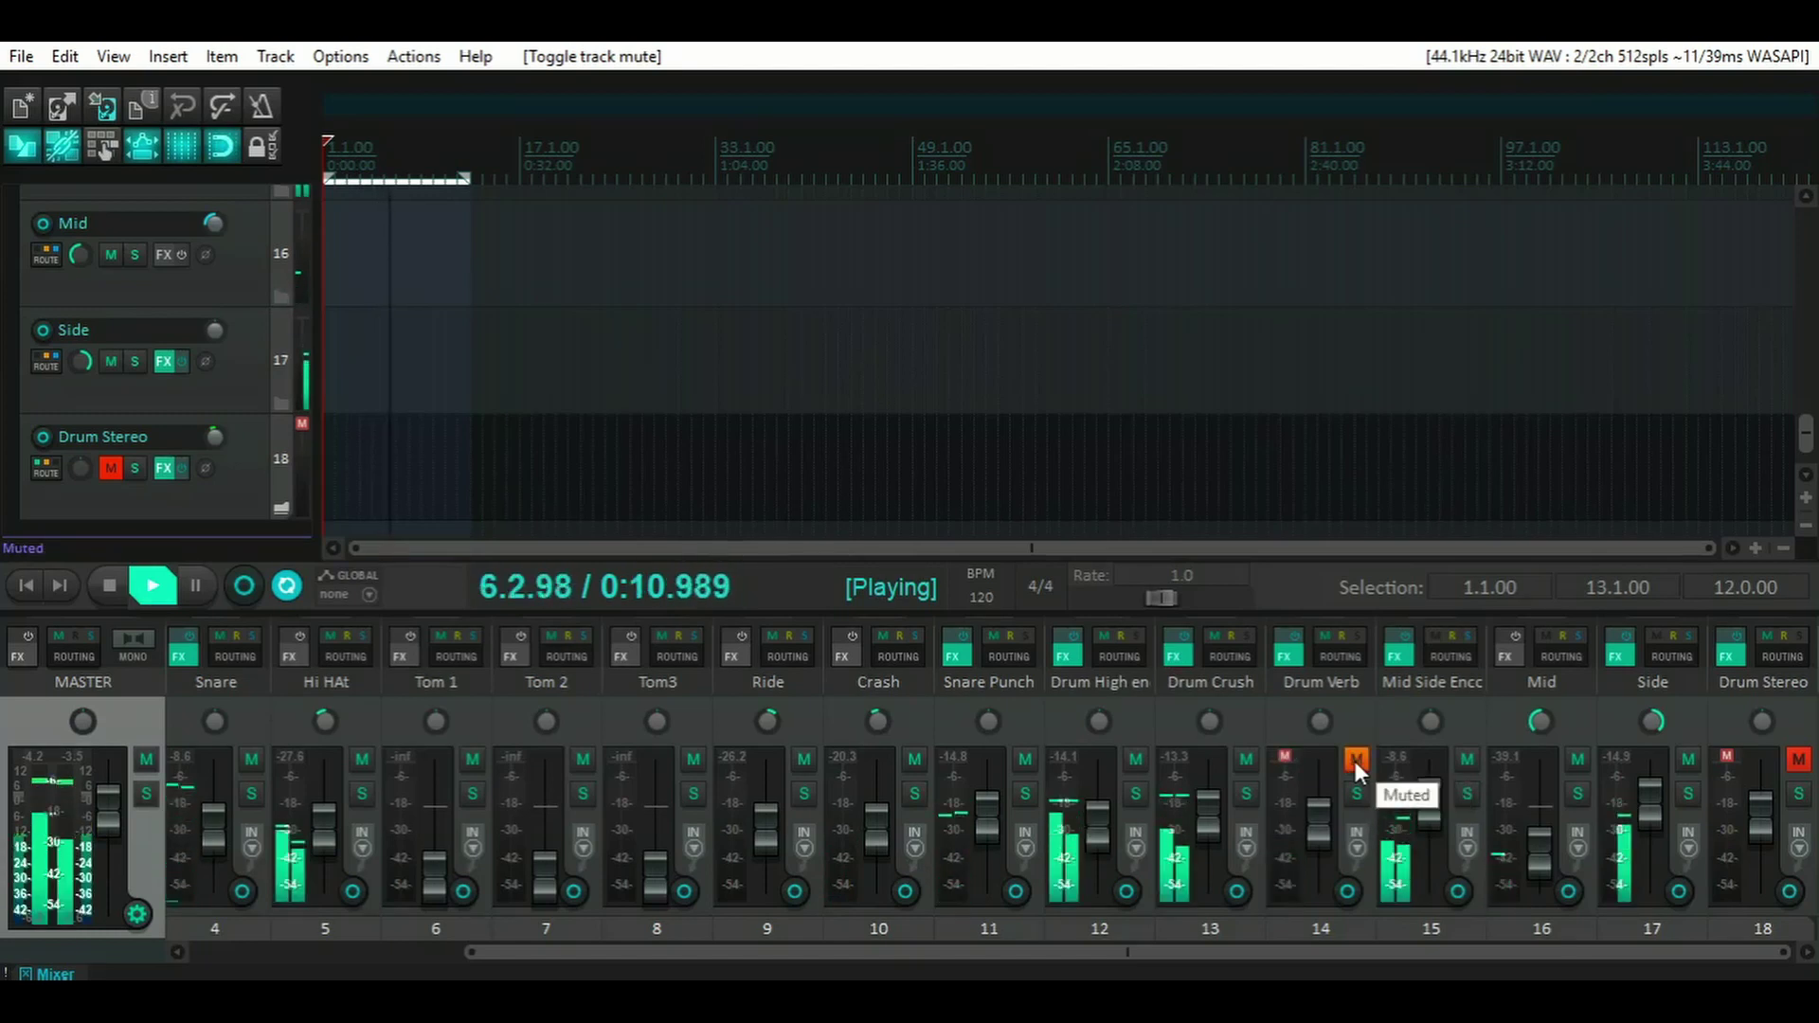
left_click(1354, 759)
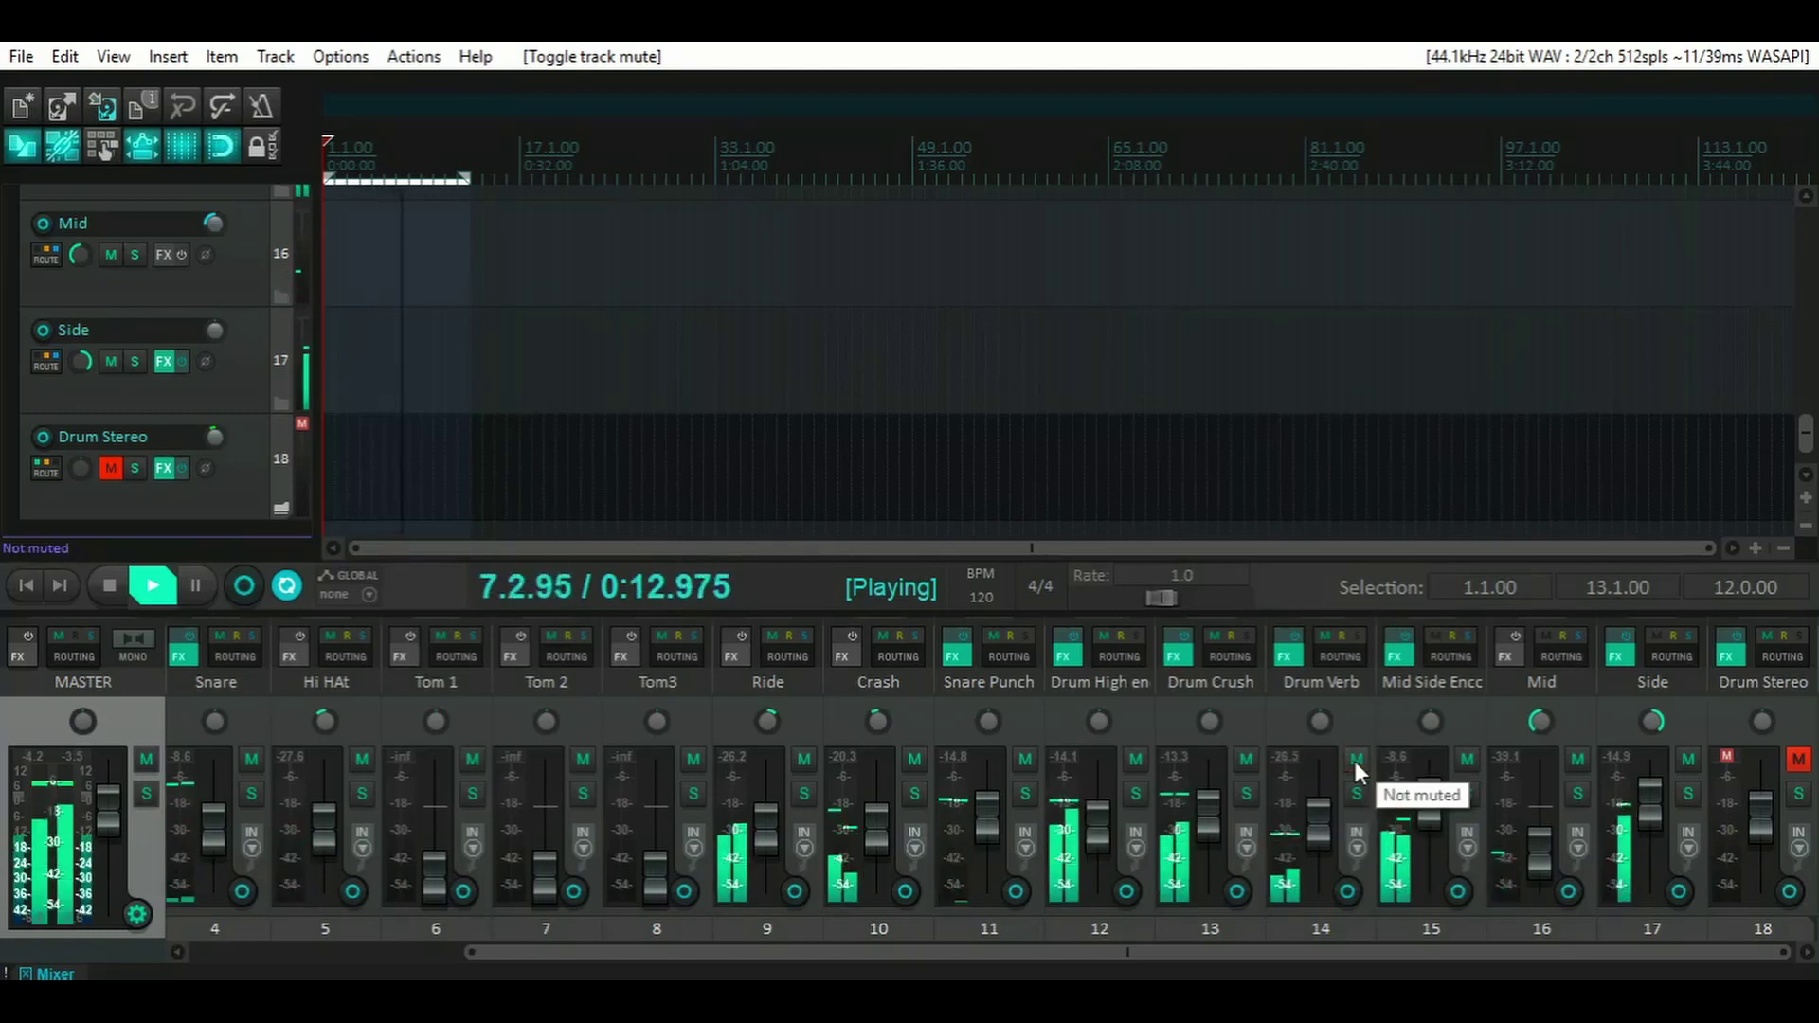
left_click(1355, 759)
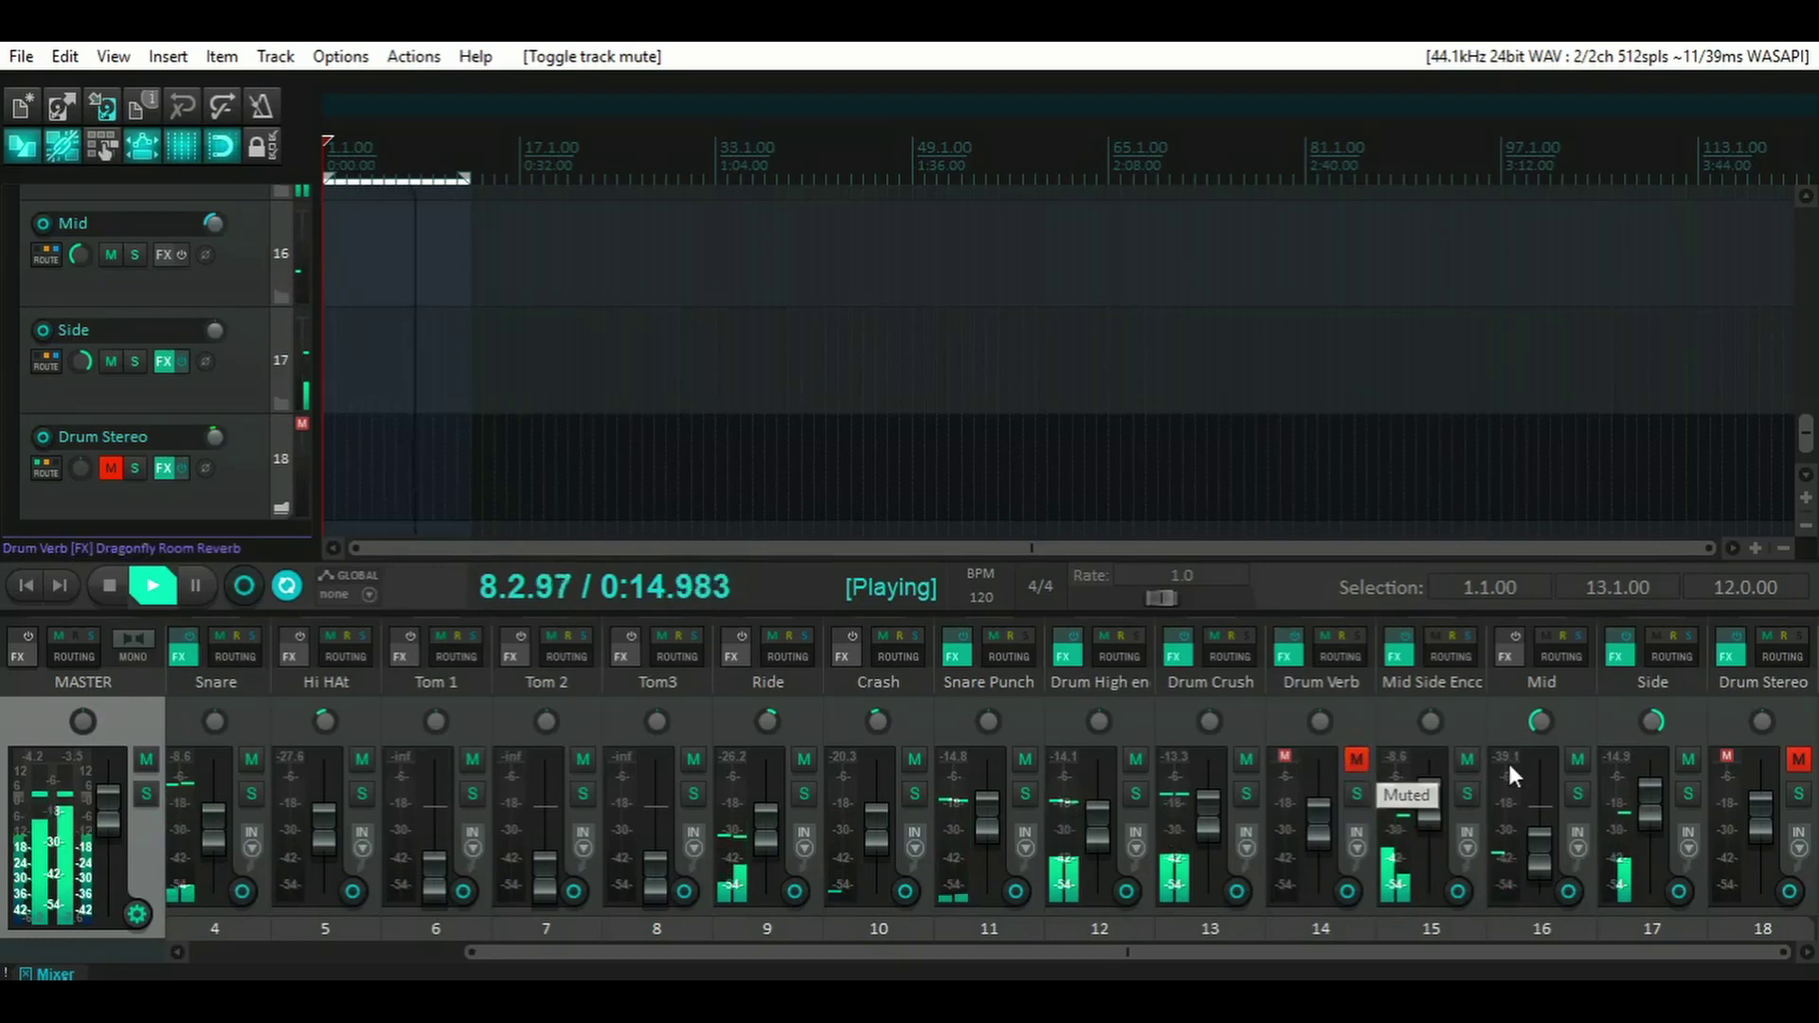
- With Drum Verb muted, compare Drum Stereo muted and unmuted, restore both tracks, and stop playback
left_click(1796, 759)
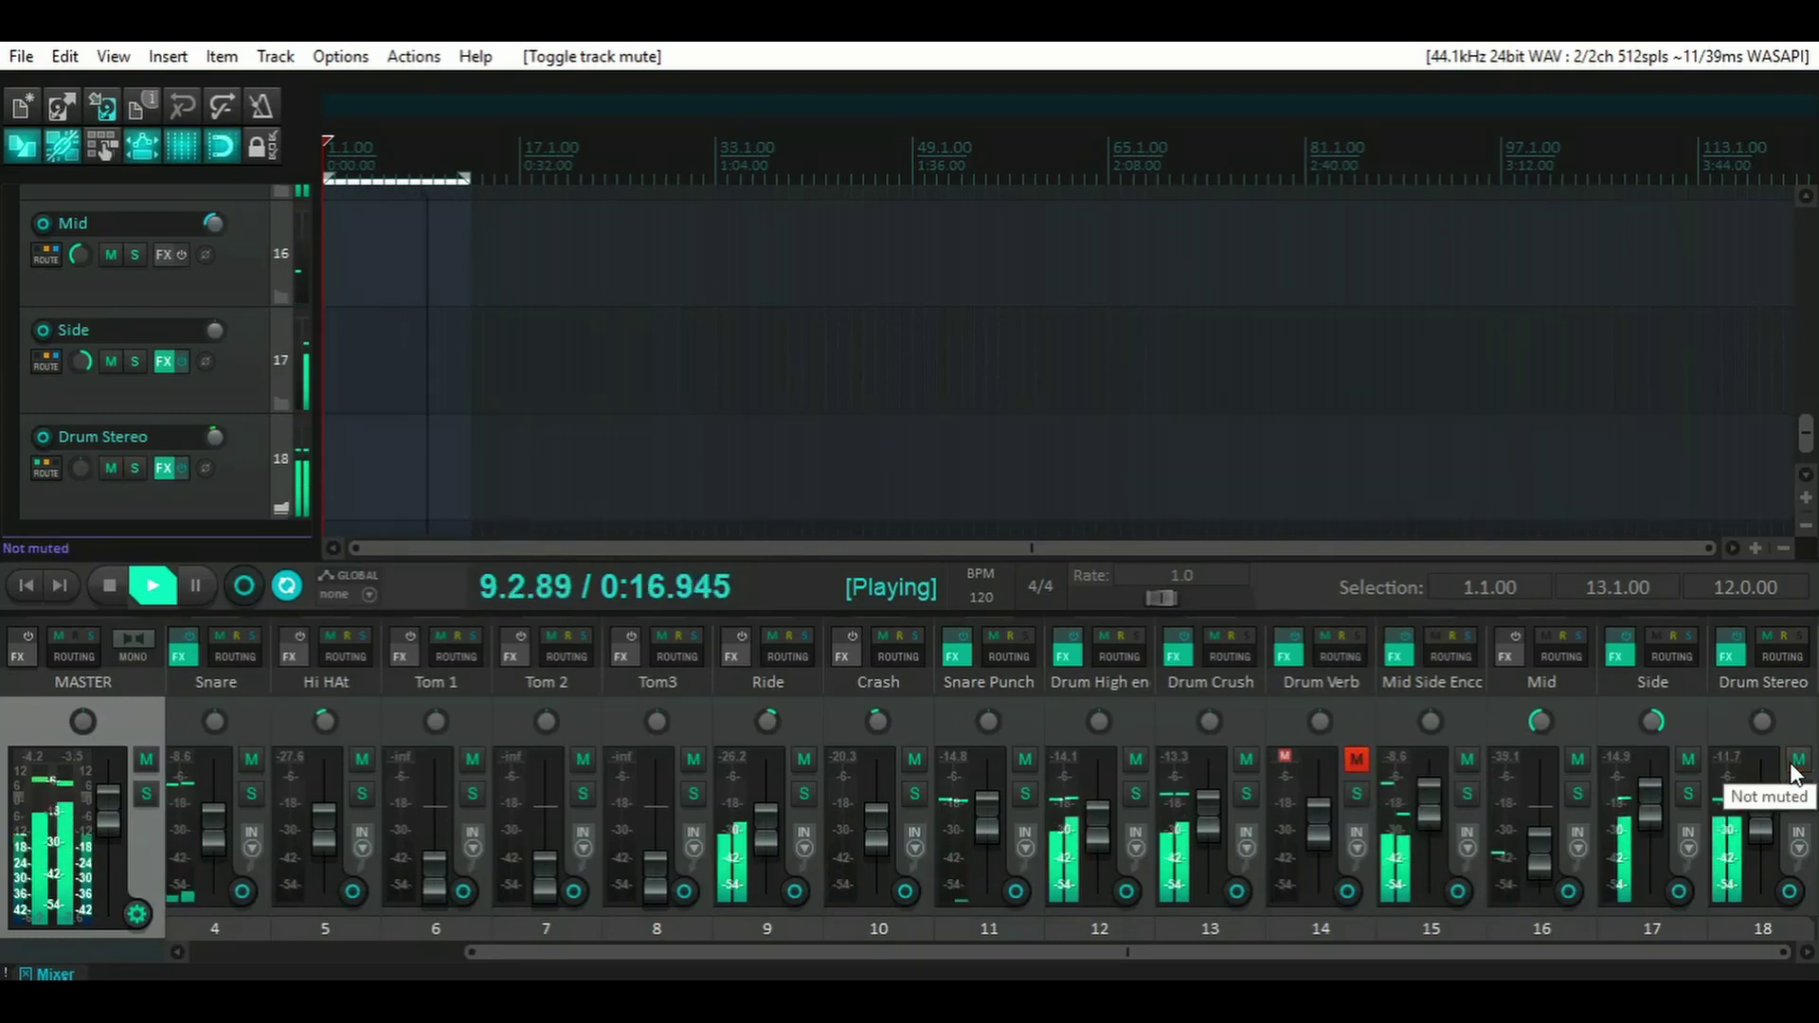
left_click(1794, 762)
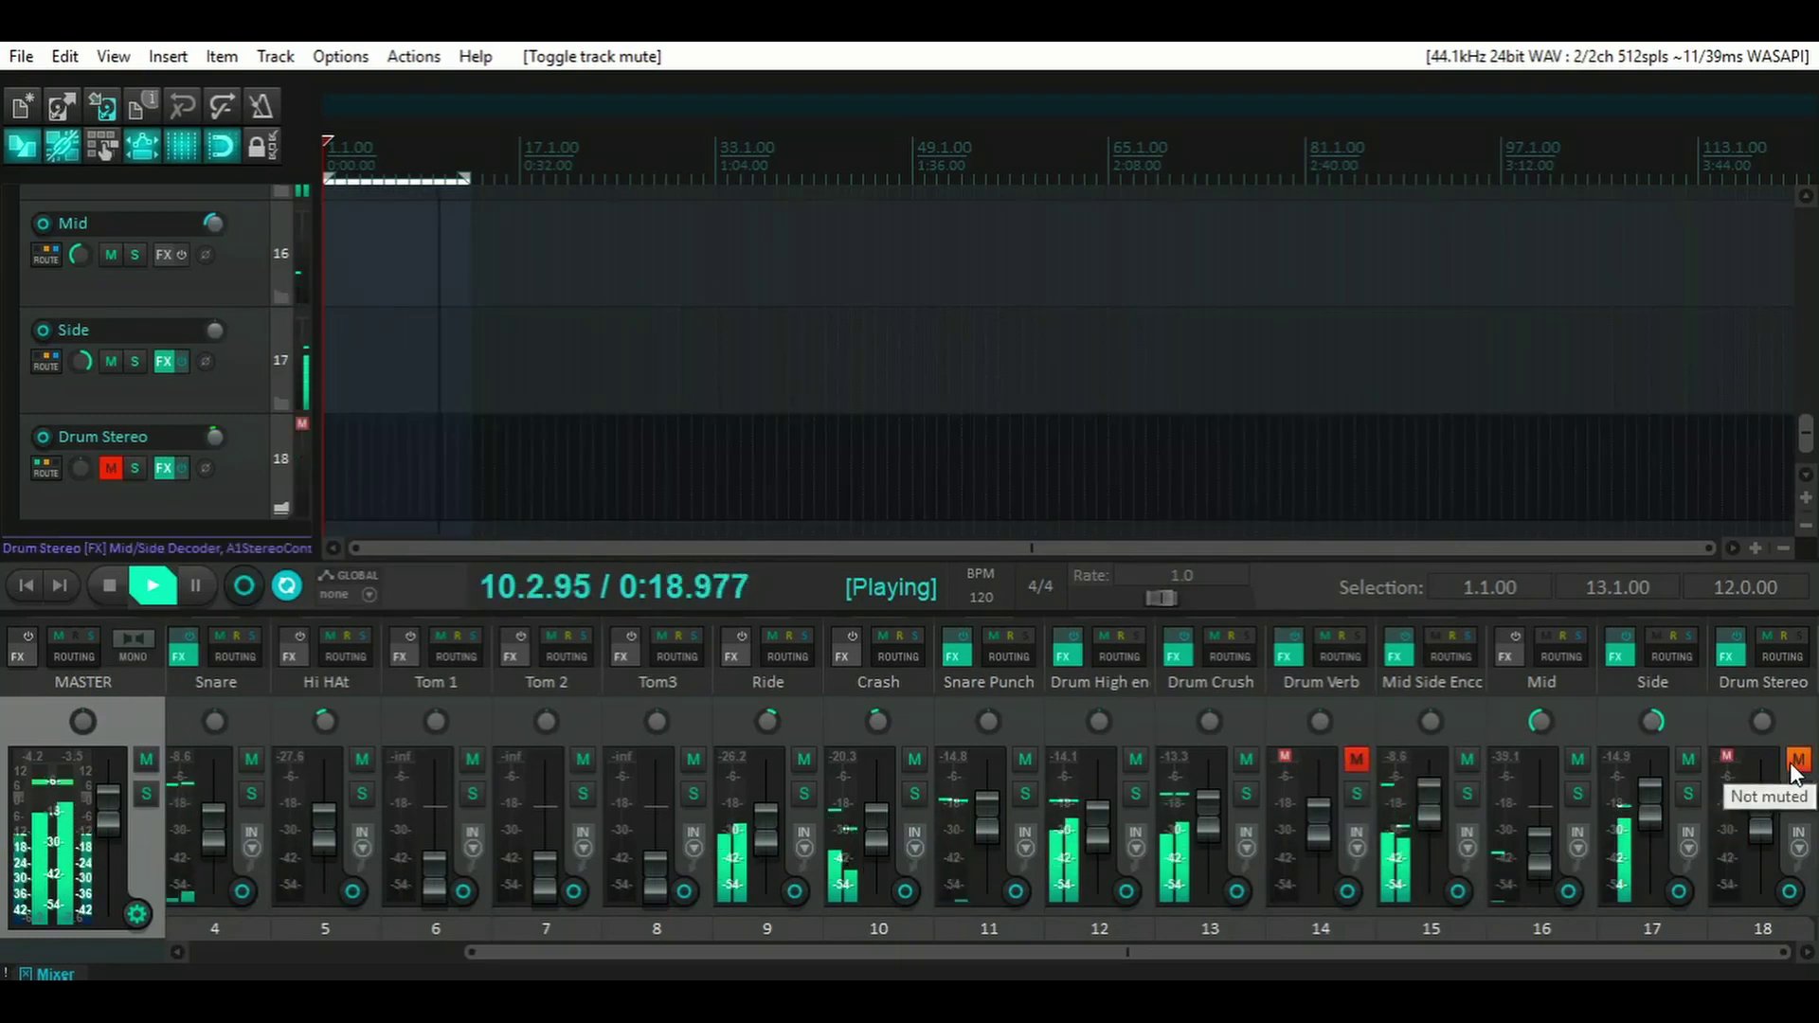
left_click(1792, 765)
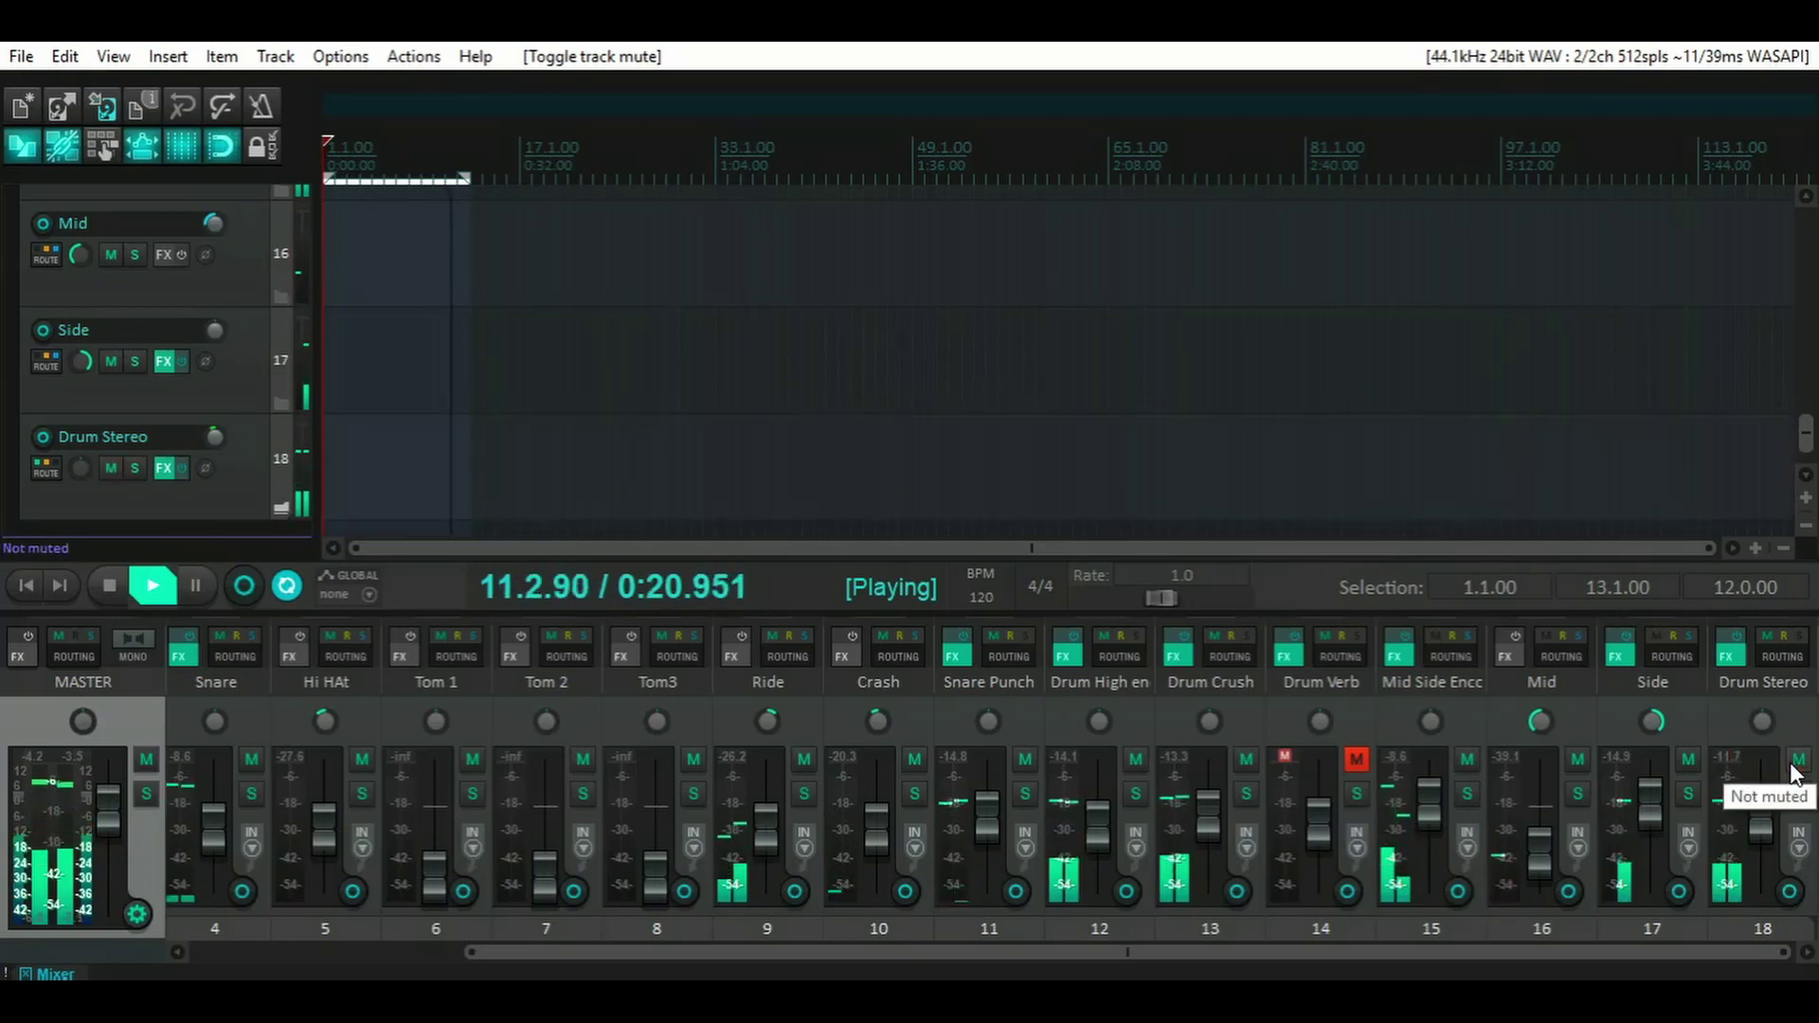
left_click(1791, 765)
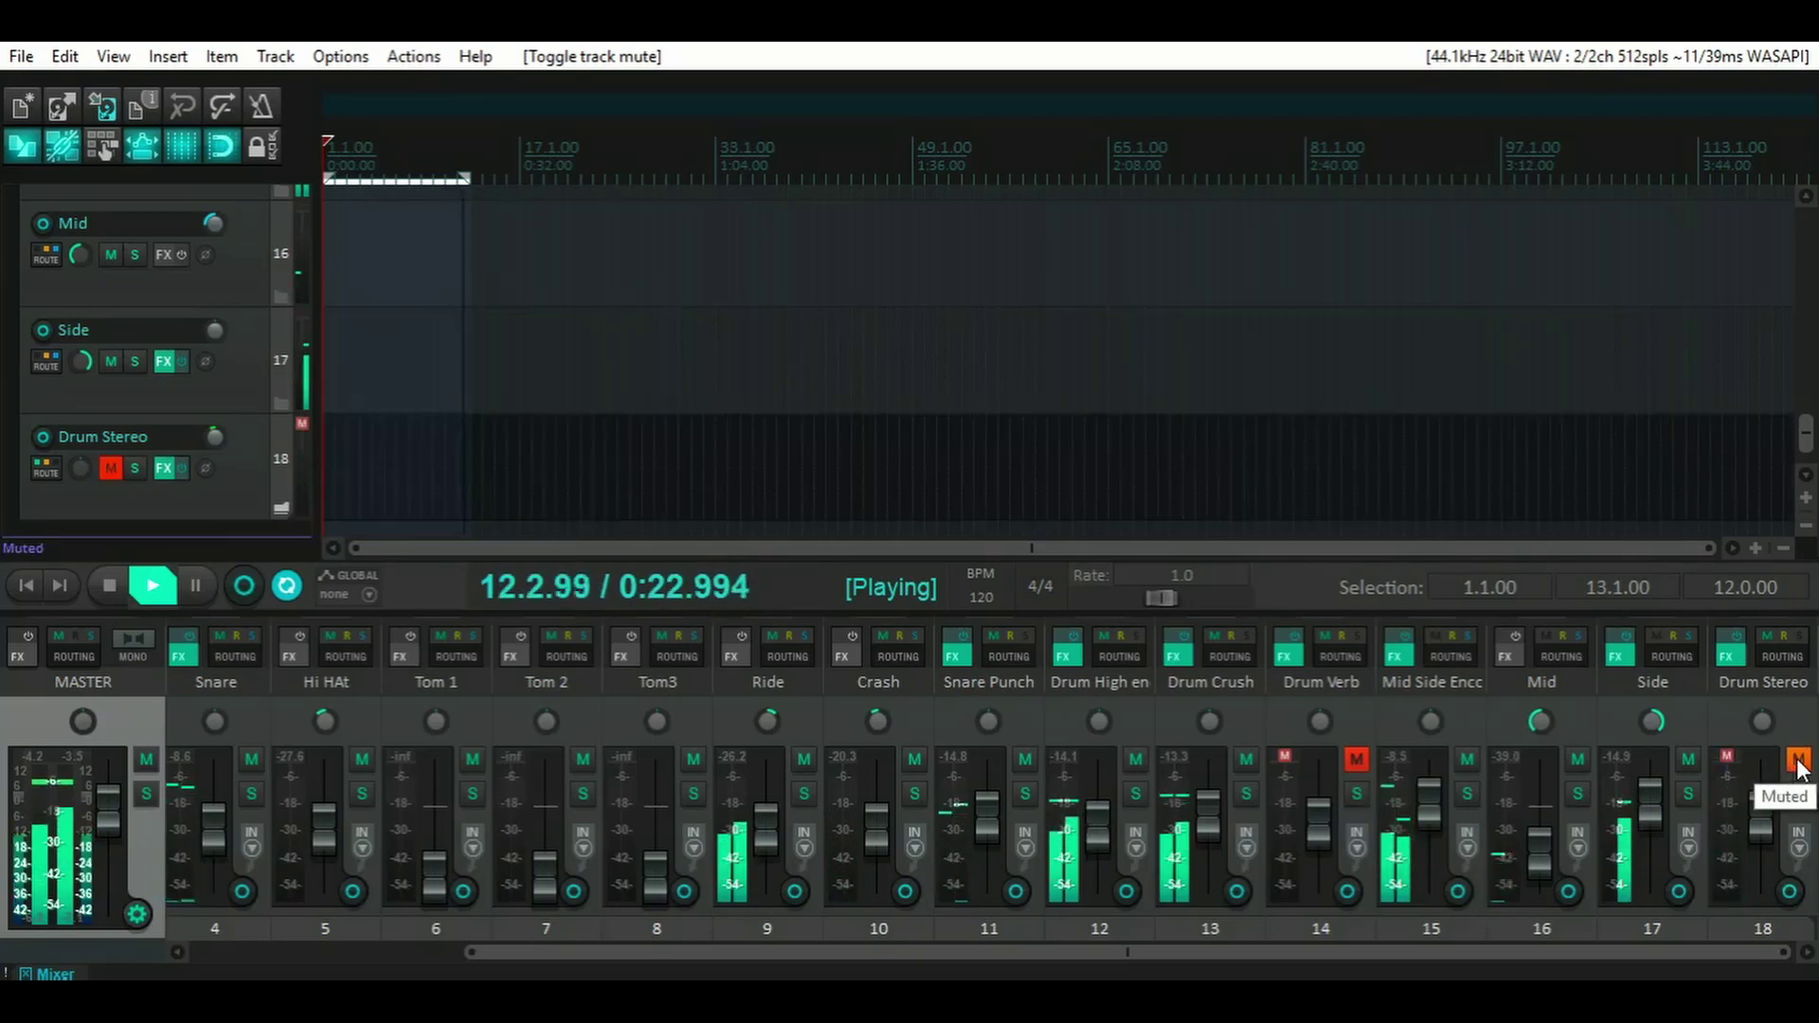
left_click(1790, 762)
left_click(1358, 761)
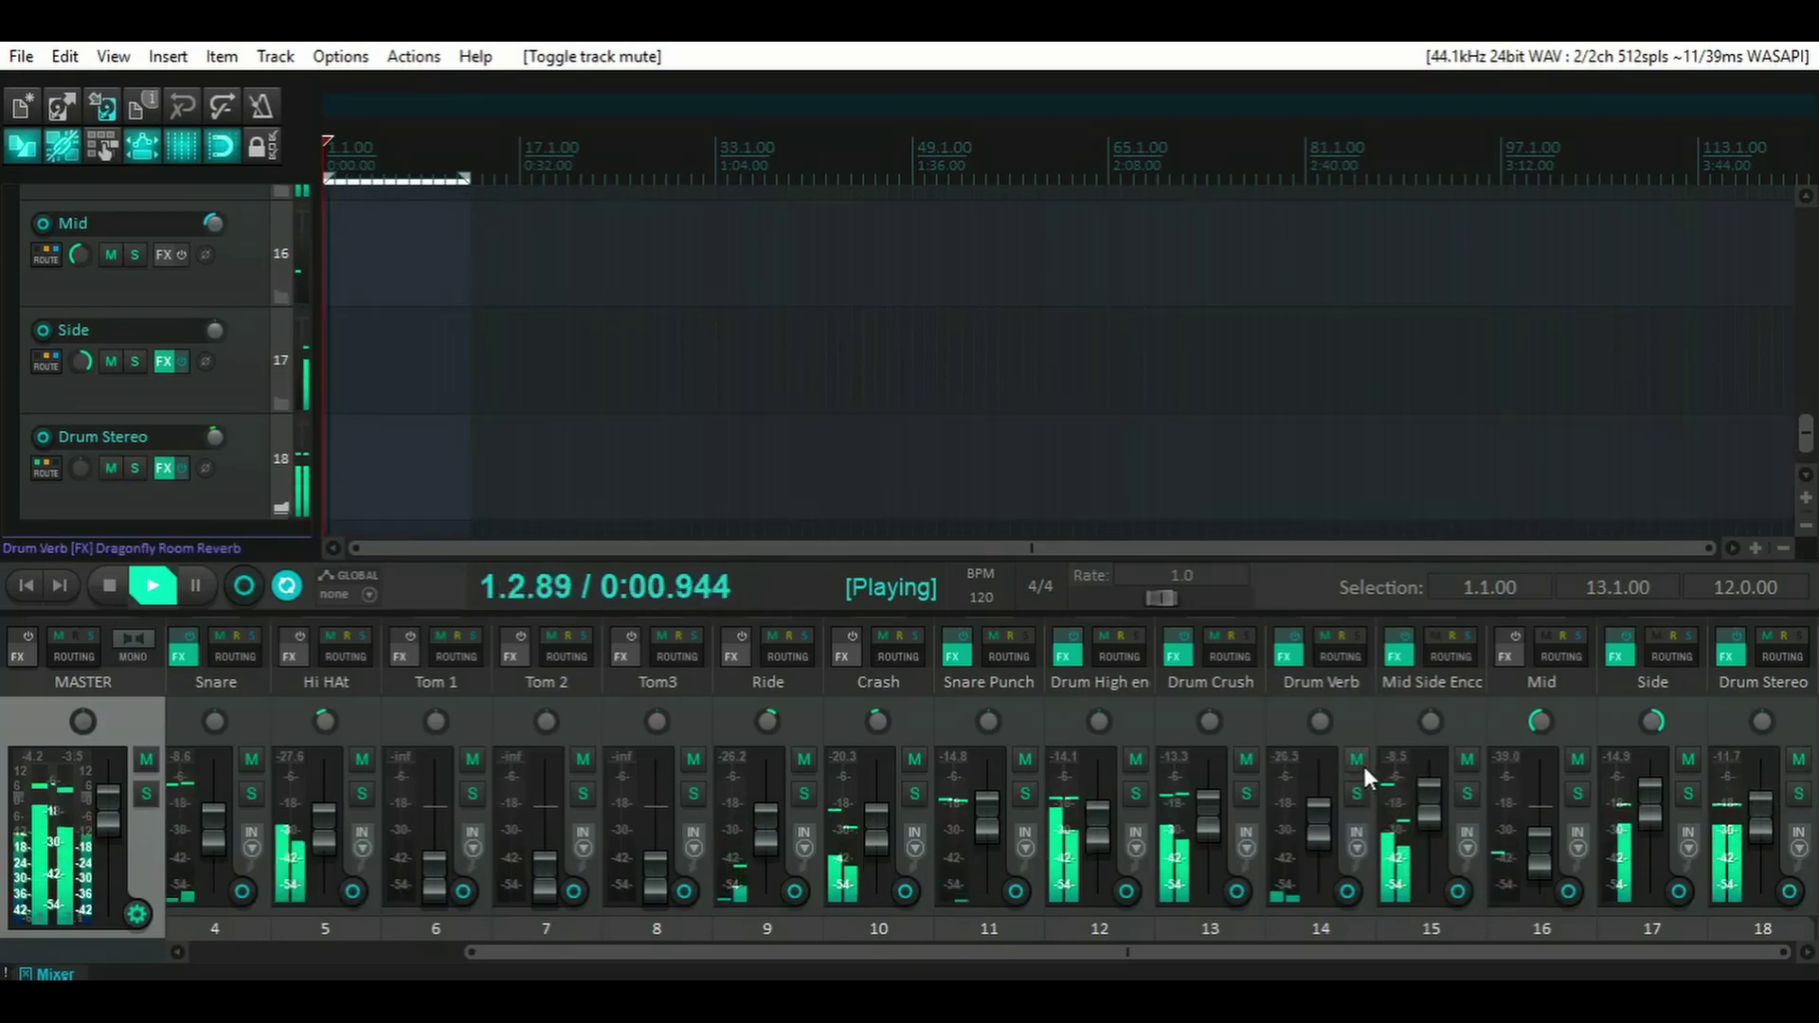
left_click(105, 588)
- Insert the ReaEQ (Cockos) plugin on the Drum Master folder track
scroll(157, 474, "up", 15)
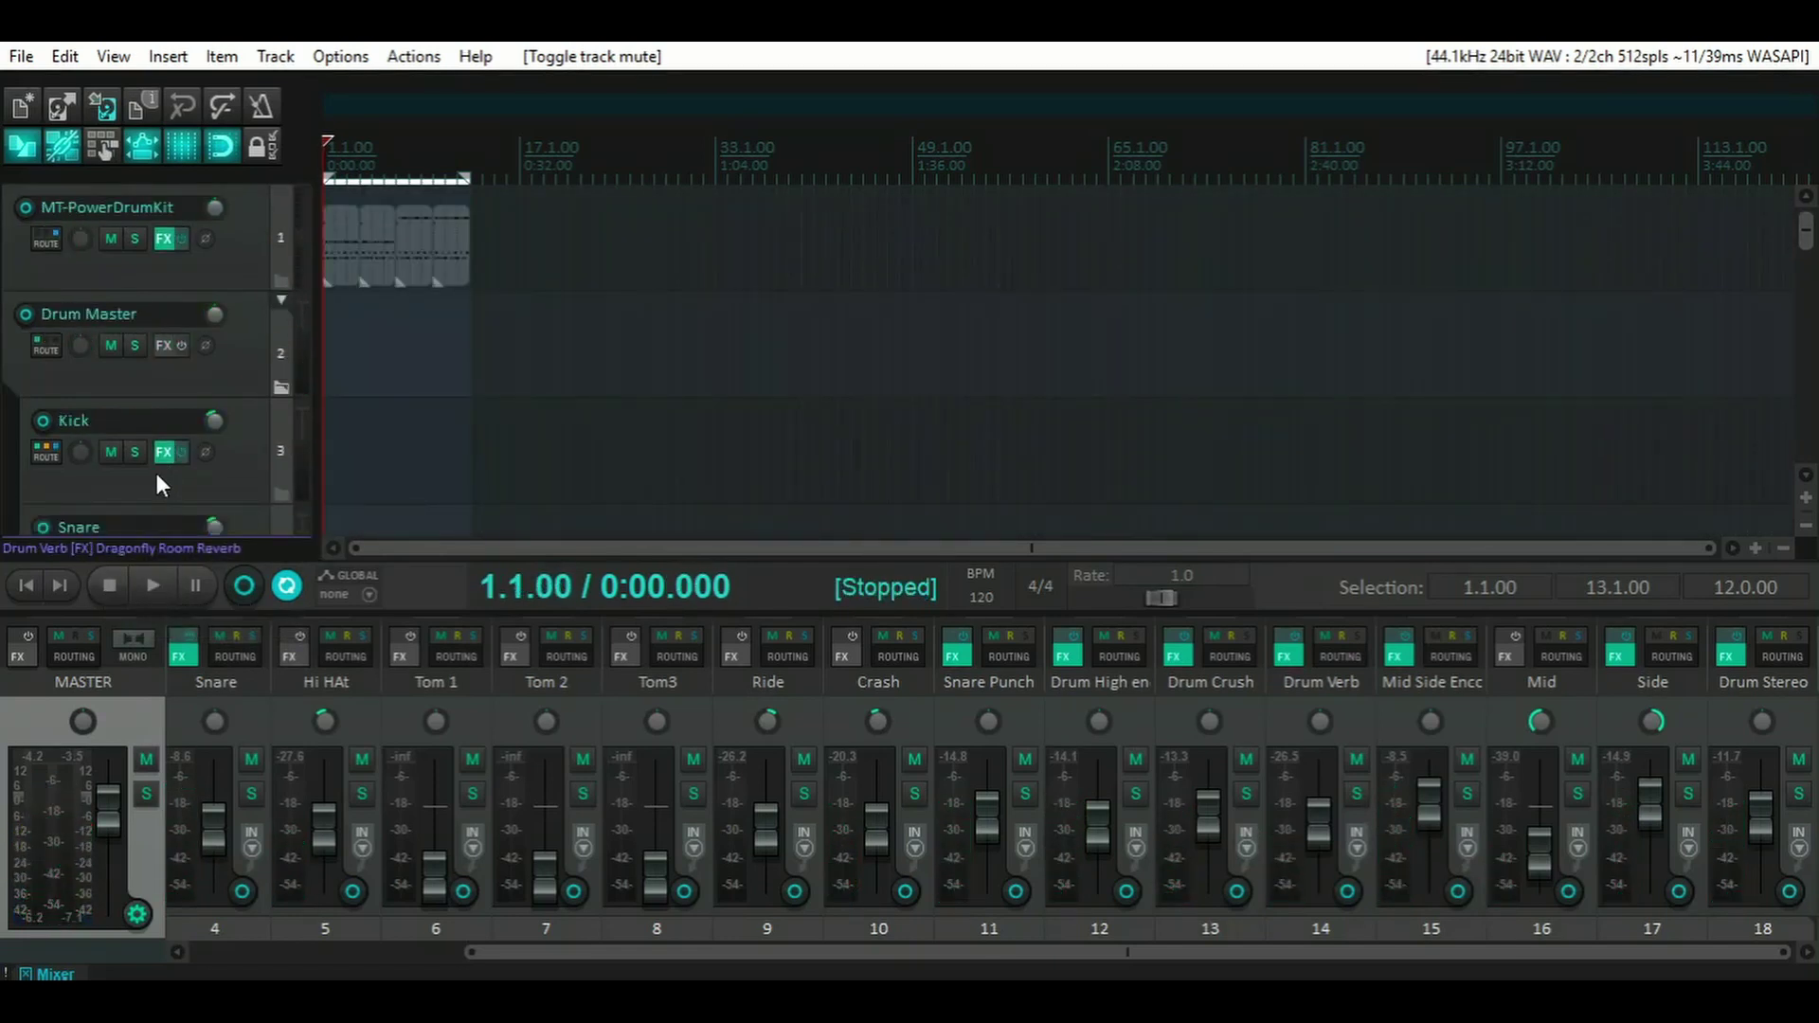
scroll(156, 474, "down", 8)
scroll(148, 441, "down", 6)
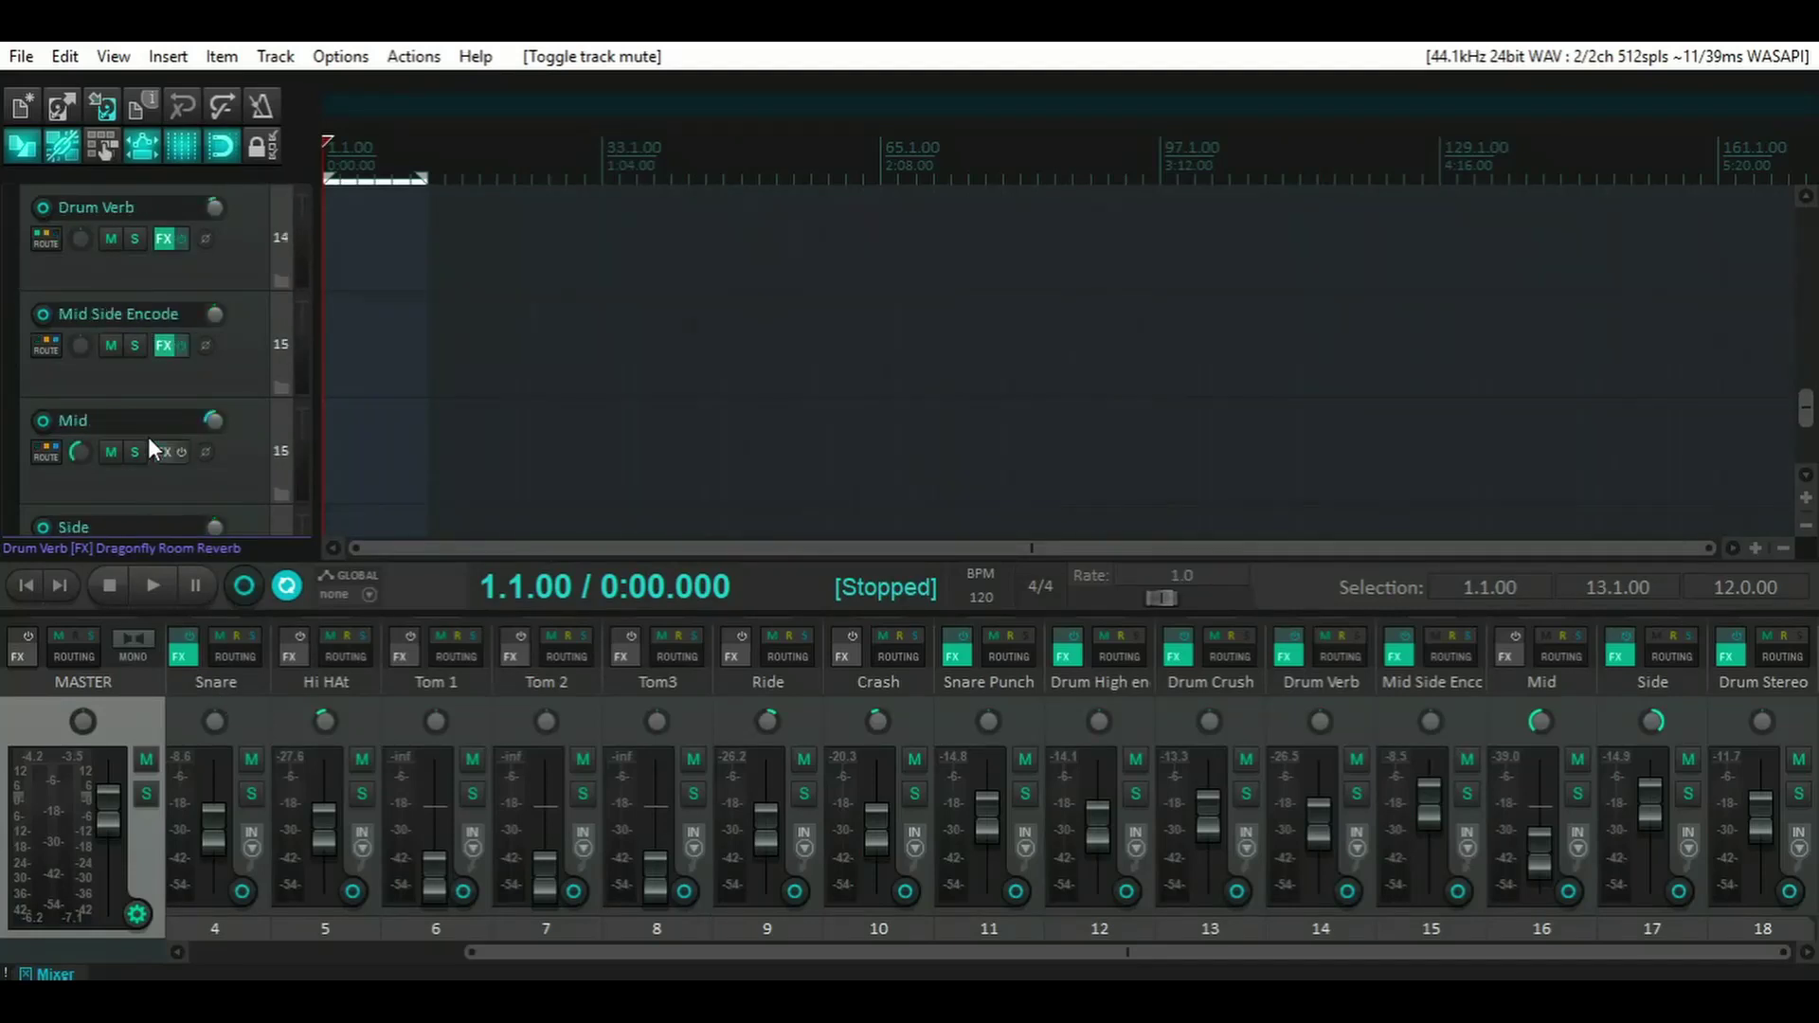
left_click_drag(552, 945, 276, 951)
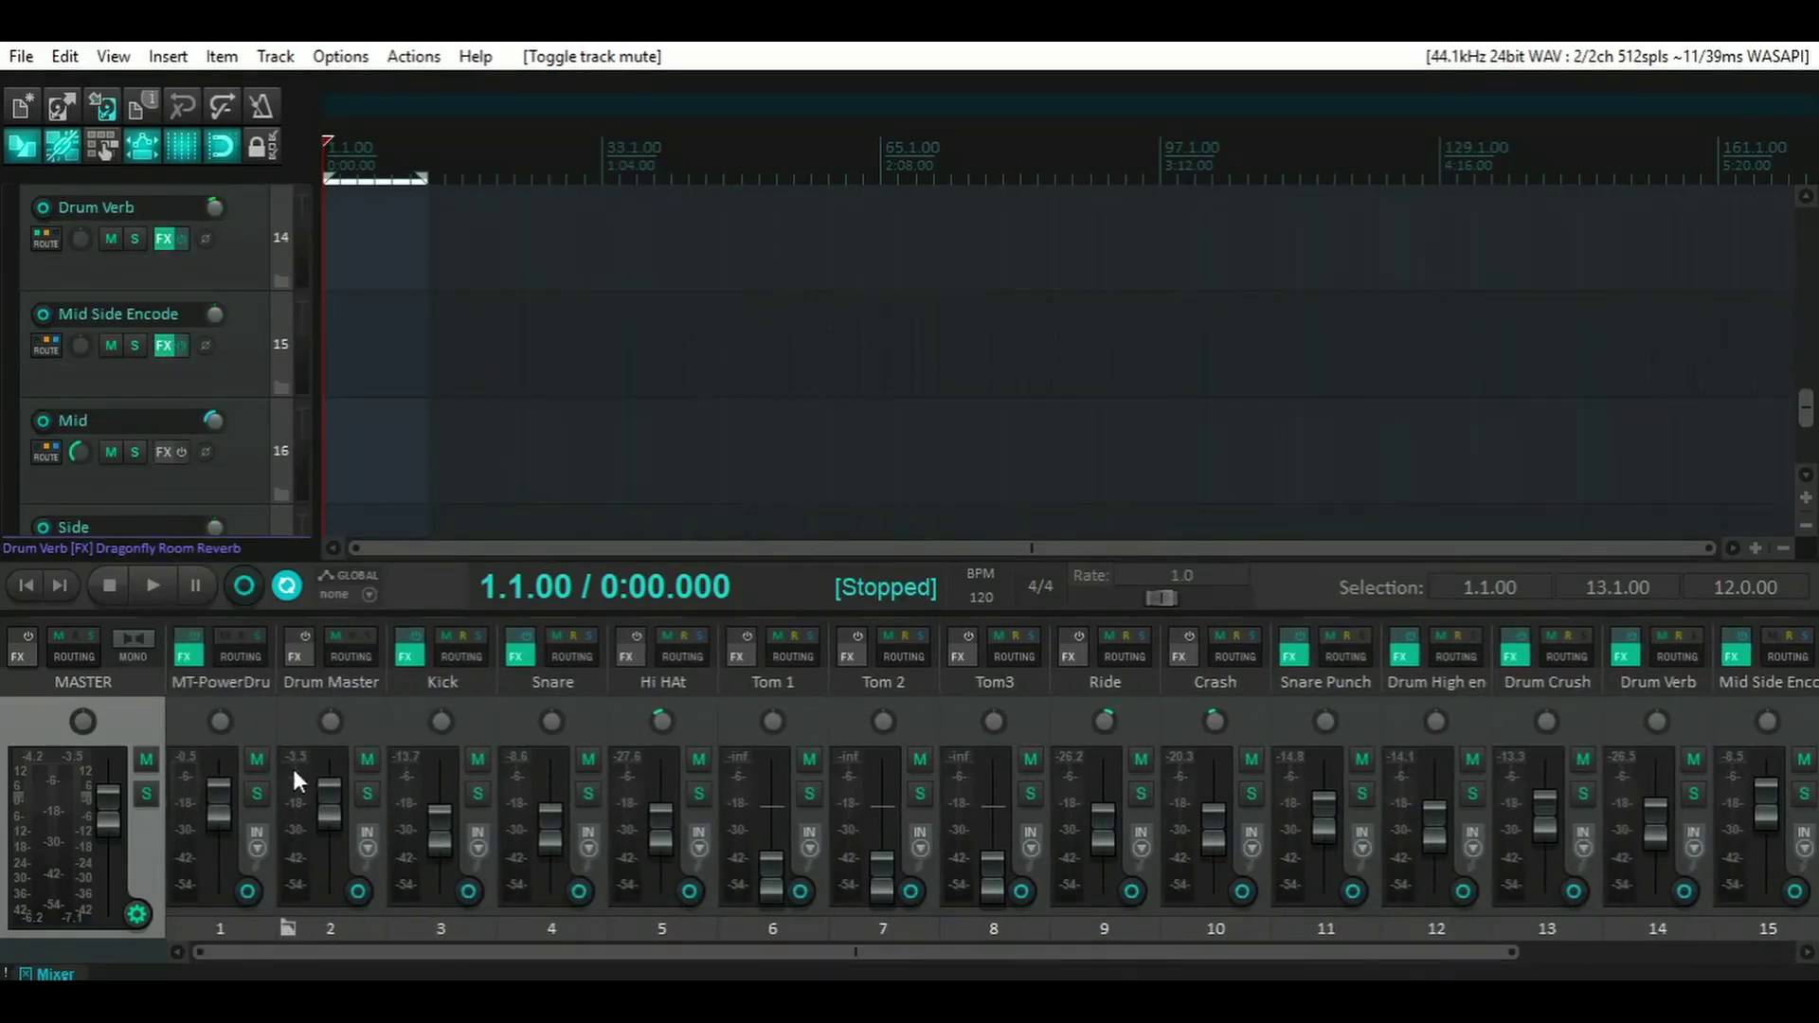
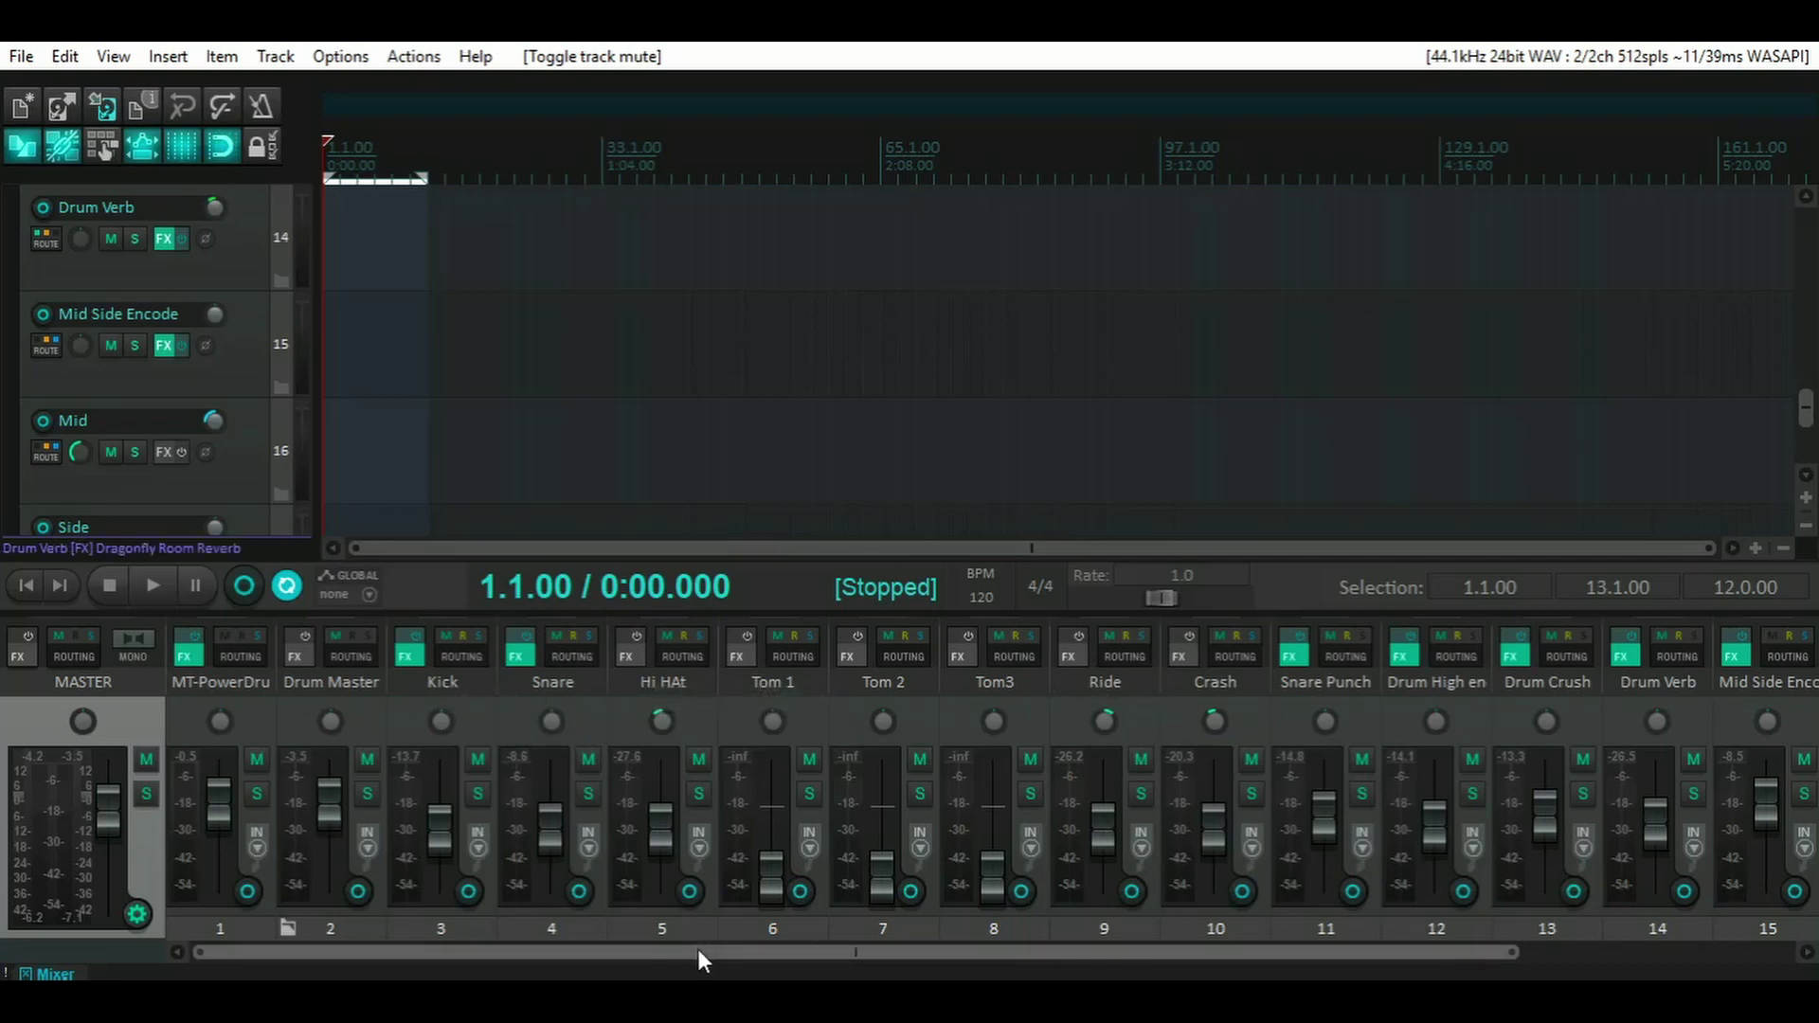
left_click_drag(697, 949, 621, 951)
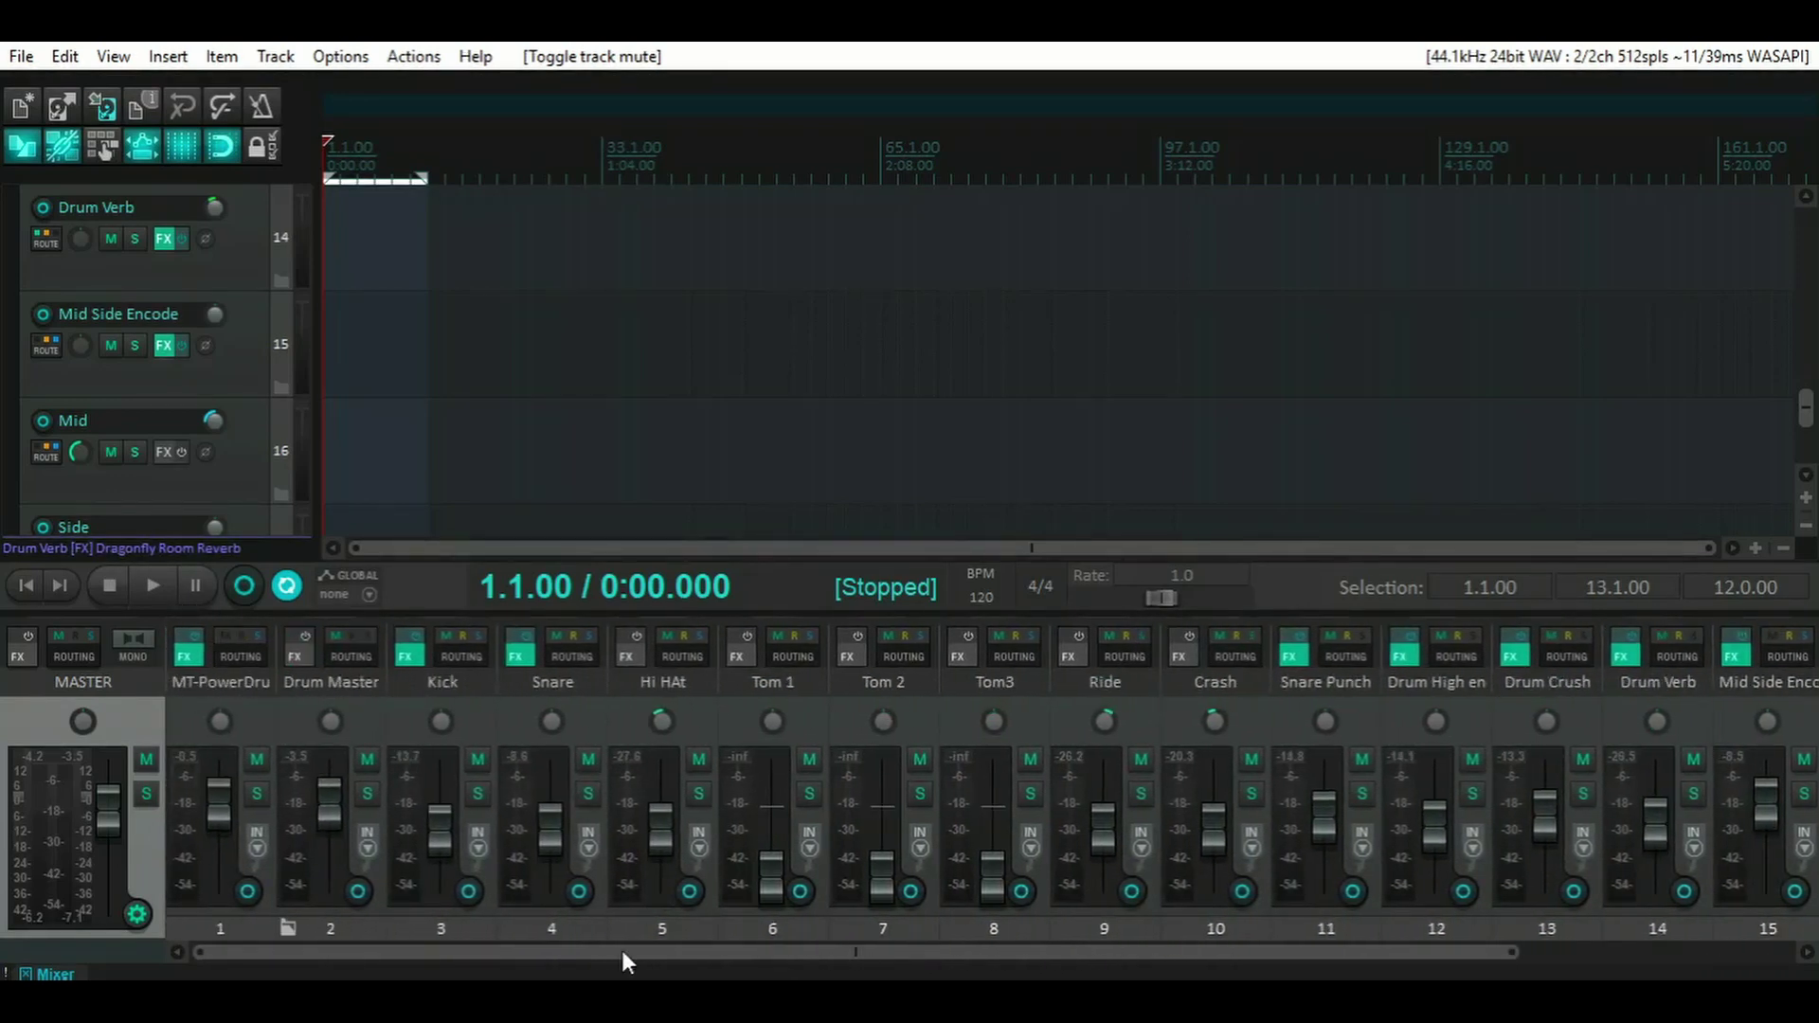
left_click(297, 658)
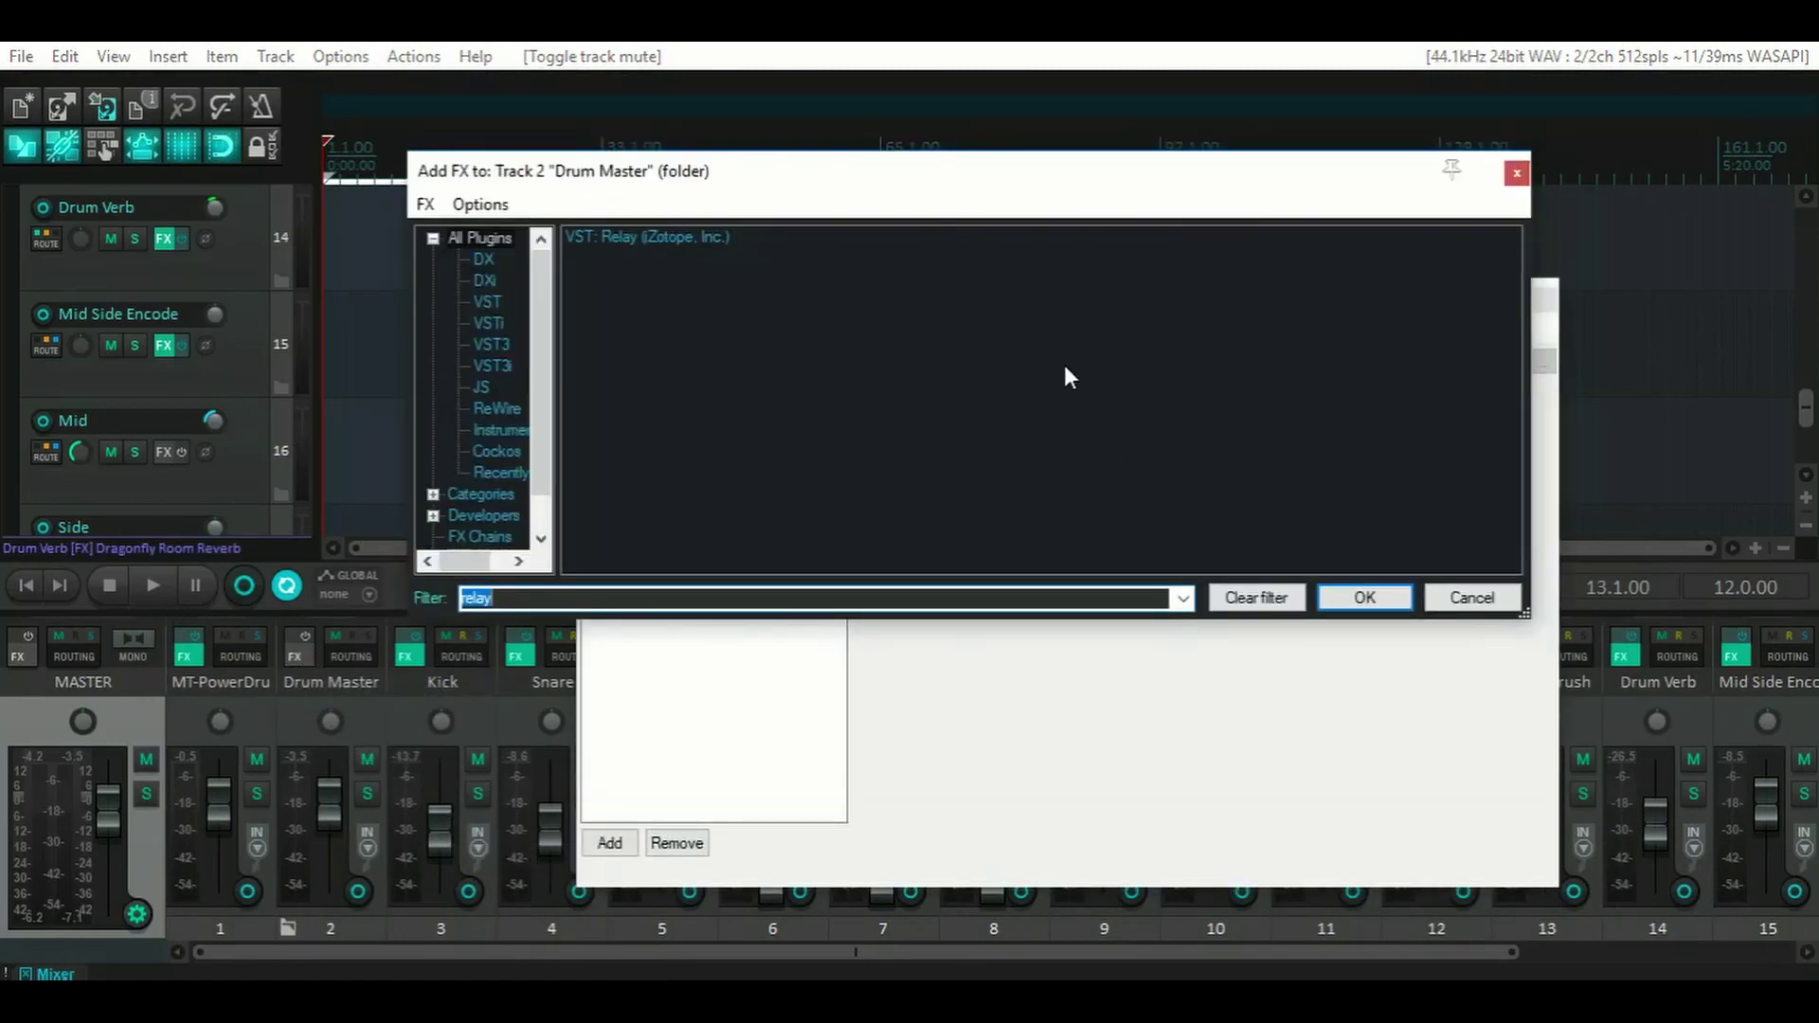
key("BackSpace")
type("reaeq")
double_click(641, 241)
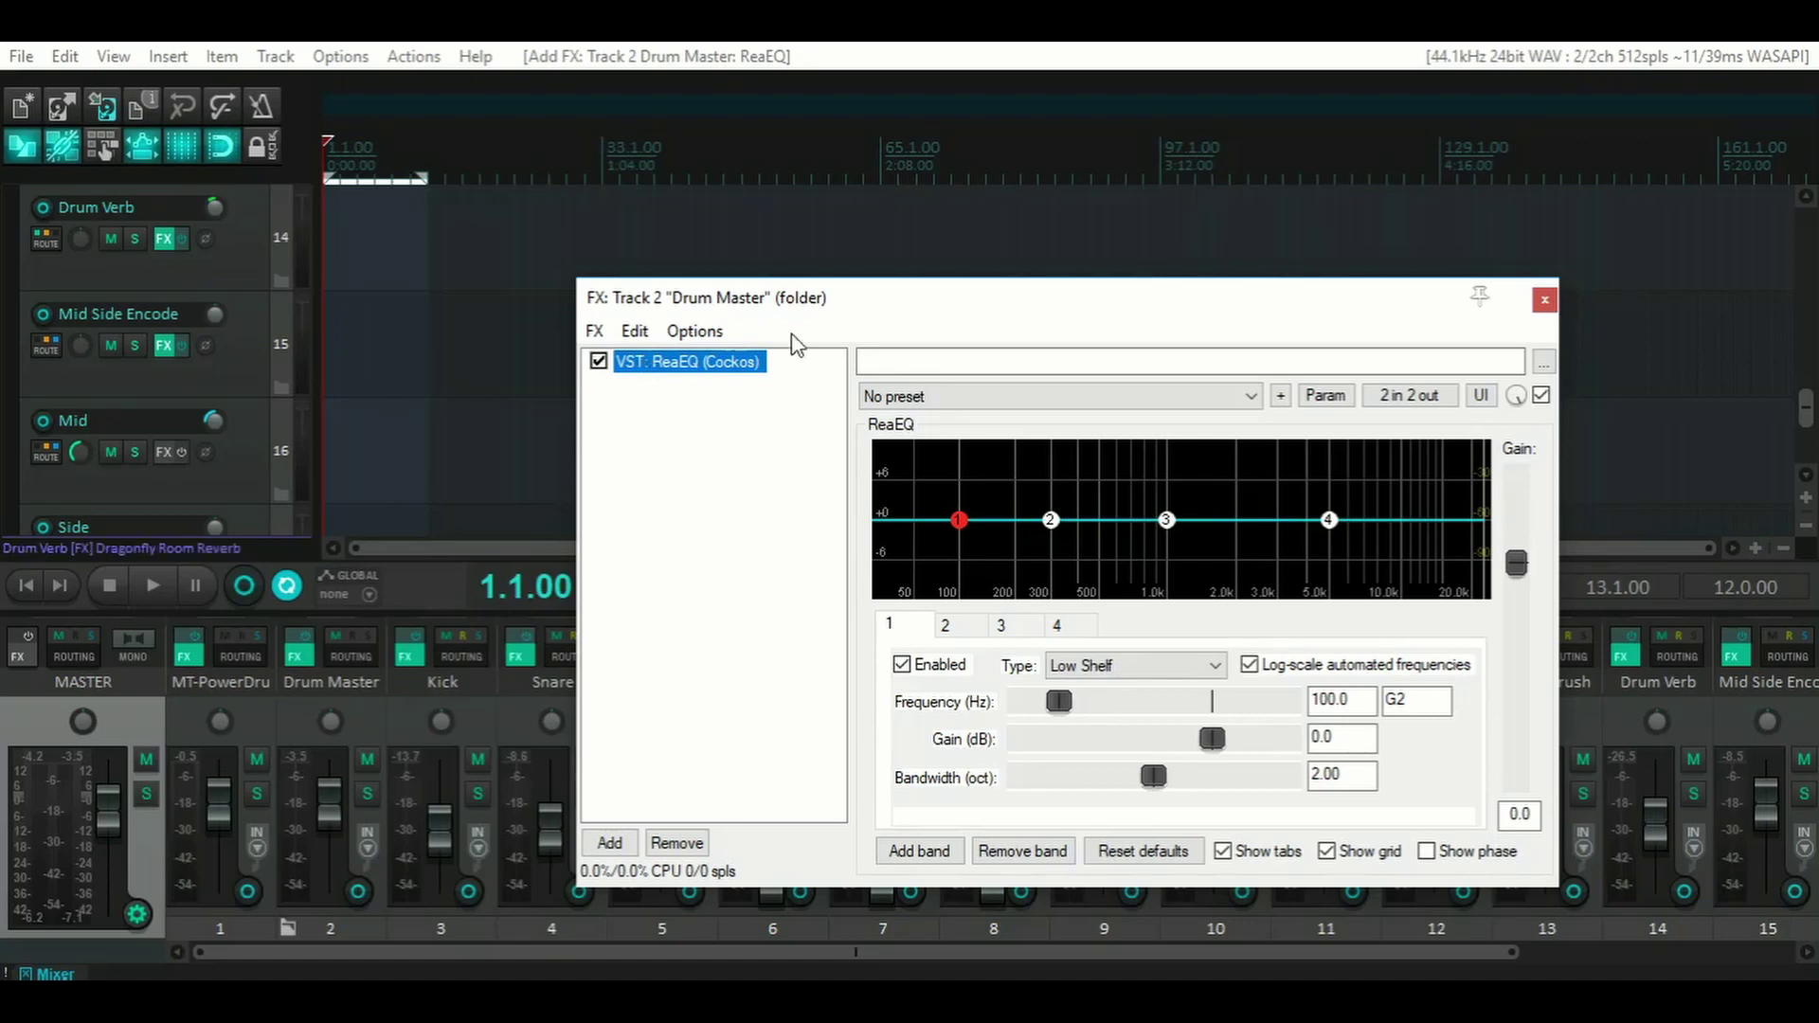
left_click_drag(976, 308, 747, 295)
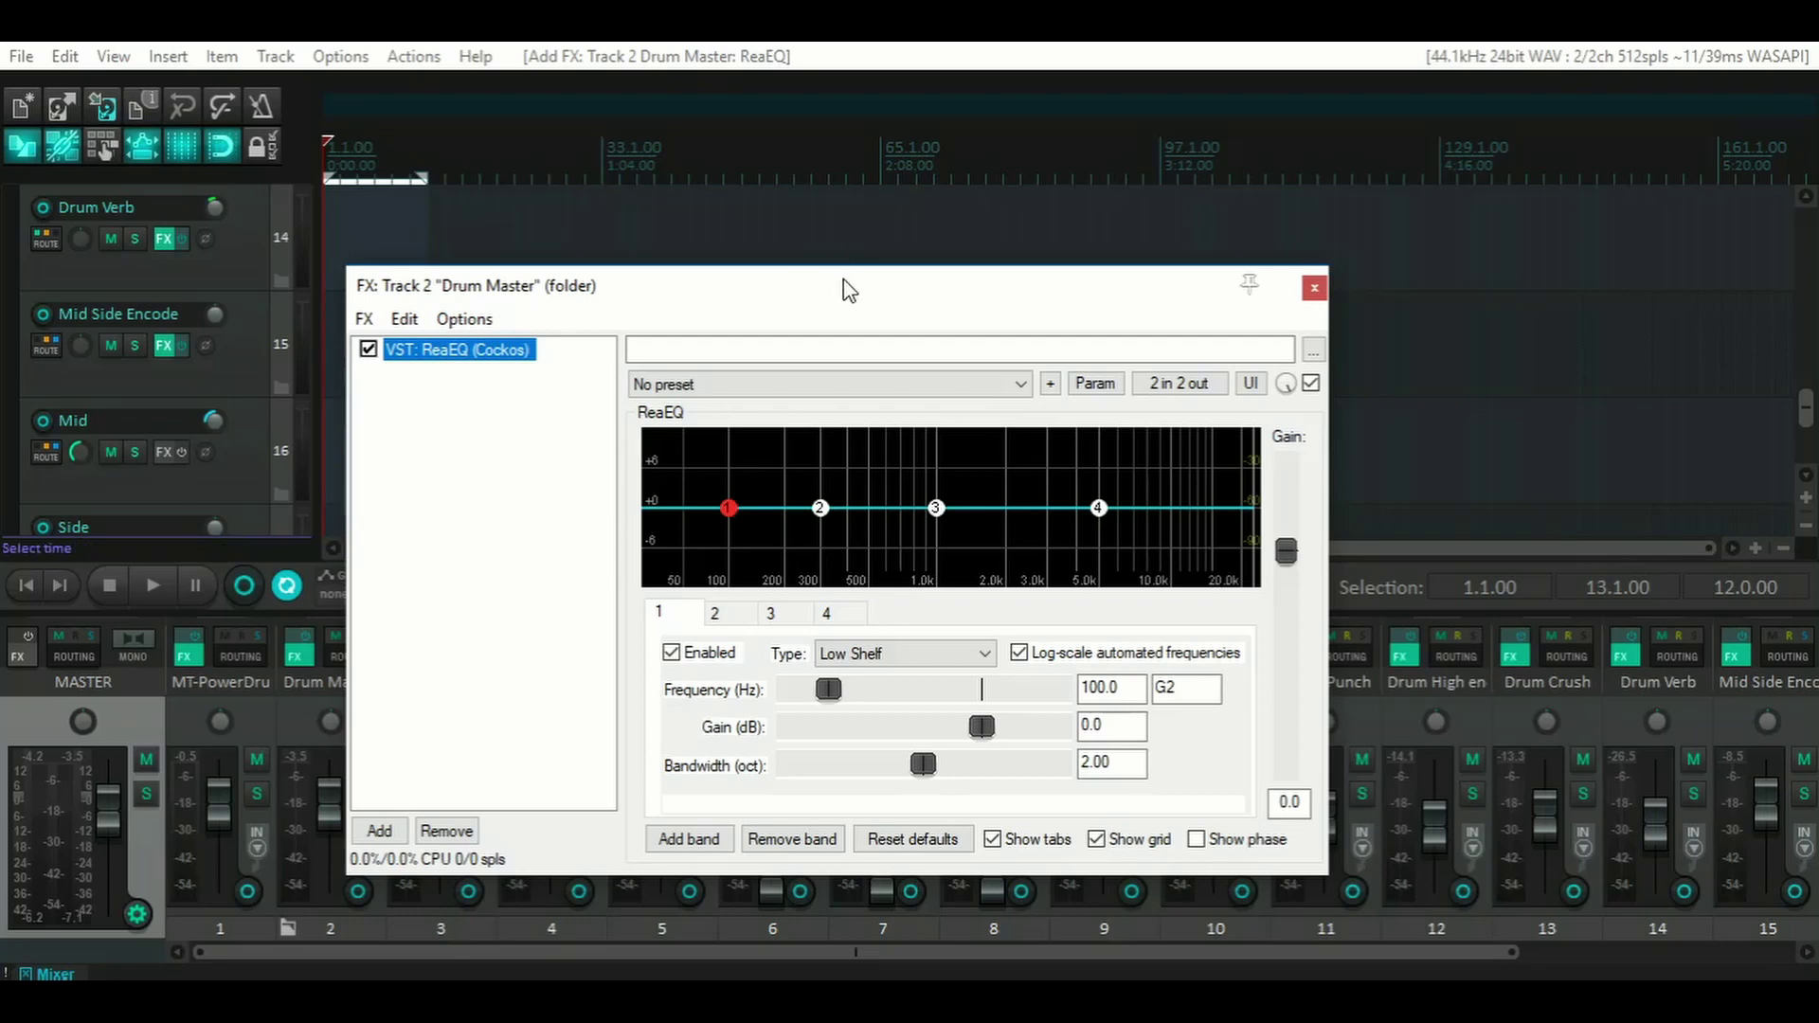
left_click_drag(844, 284, 841, 332)
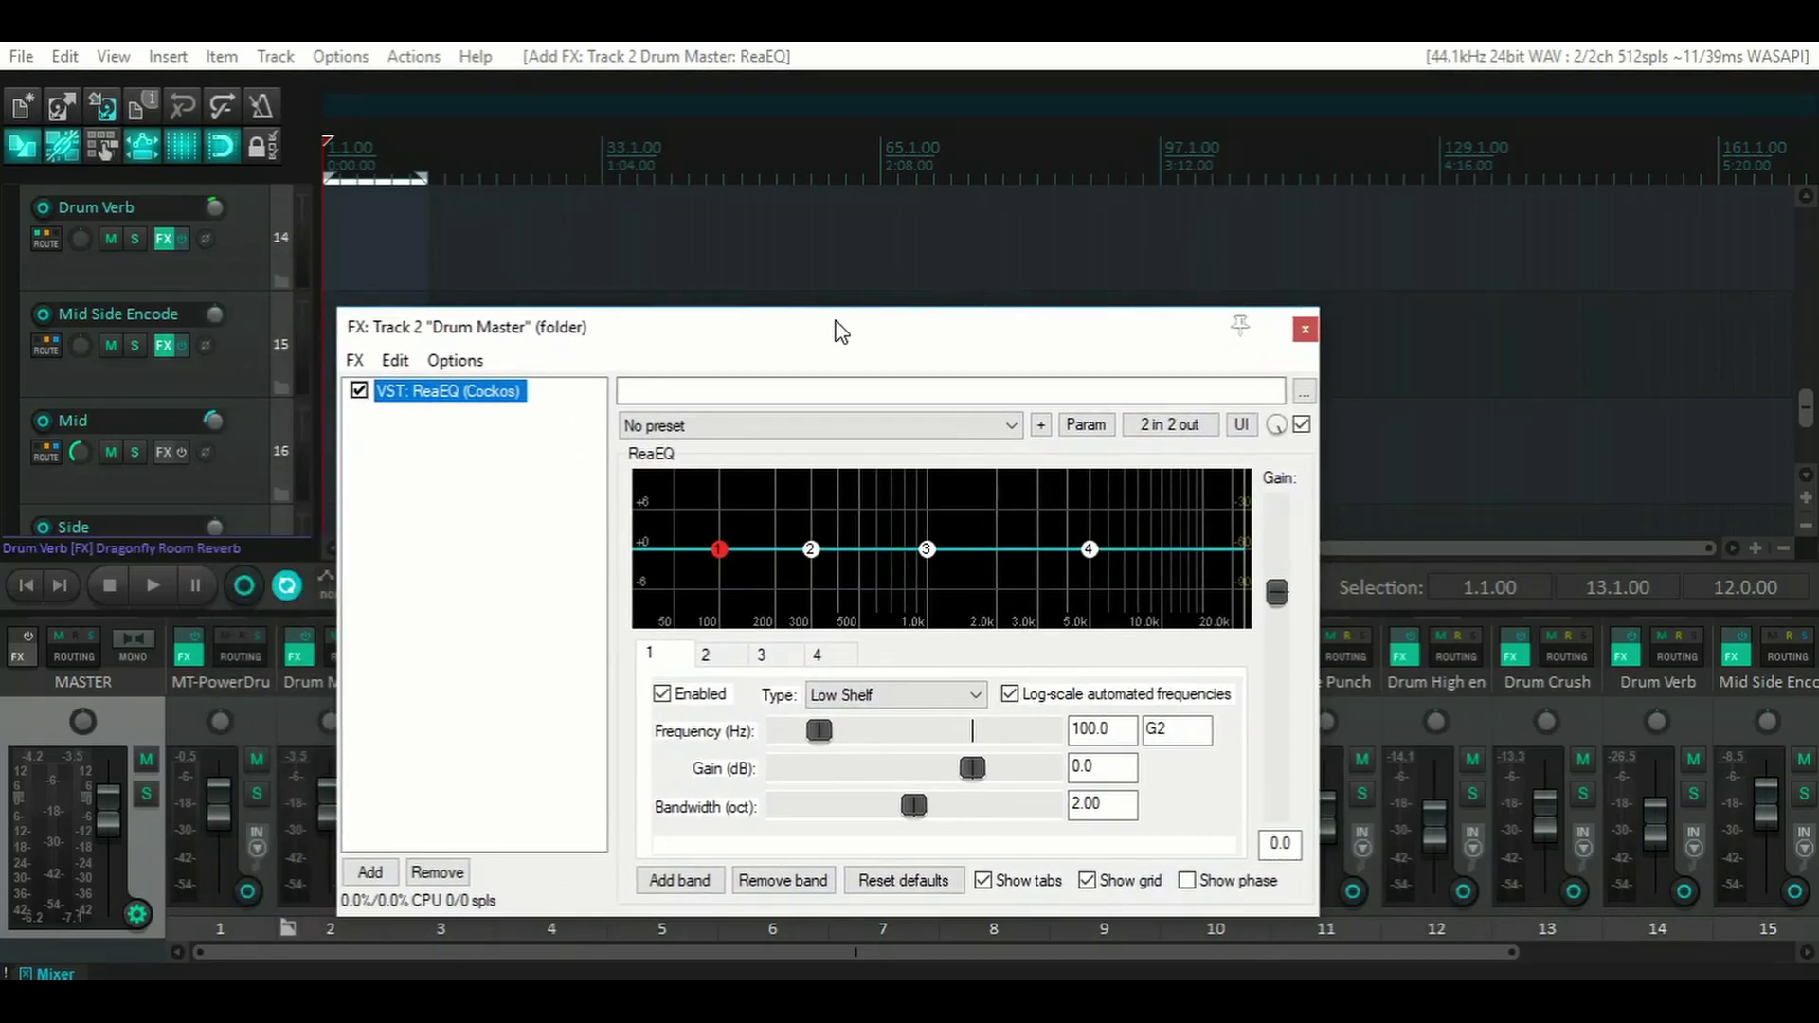
mouse_move(721, 559)
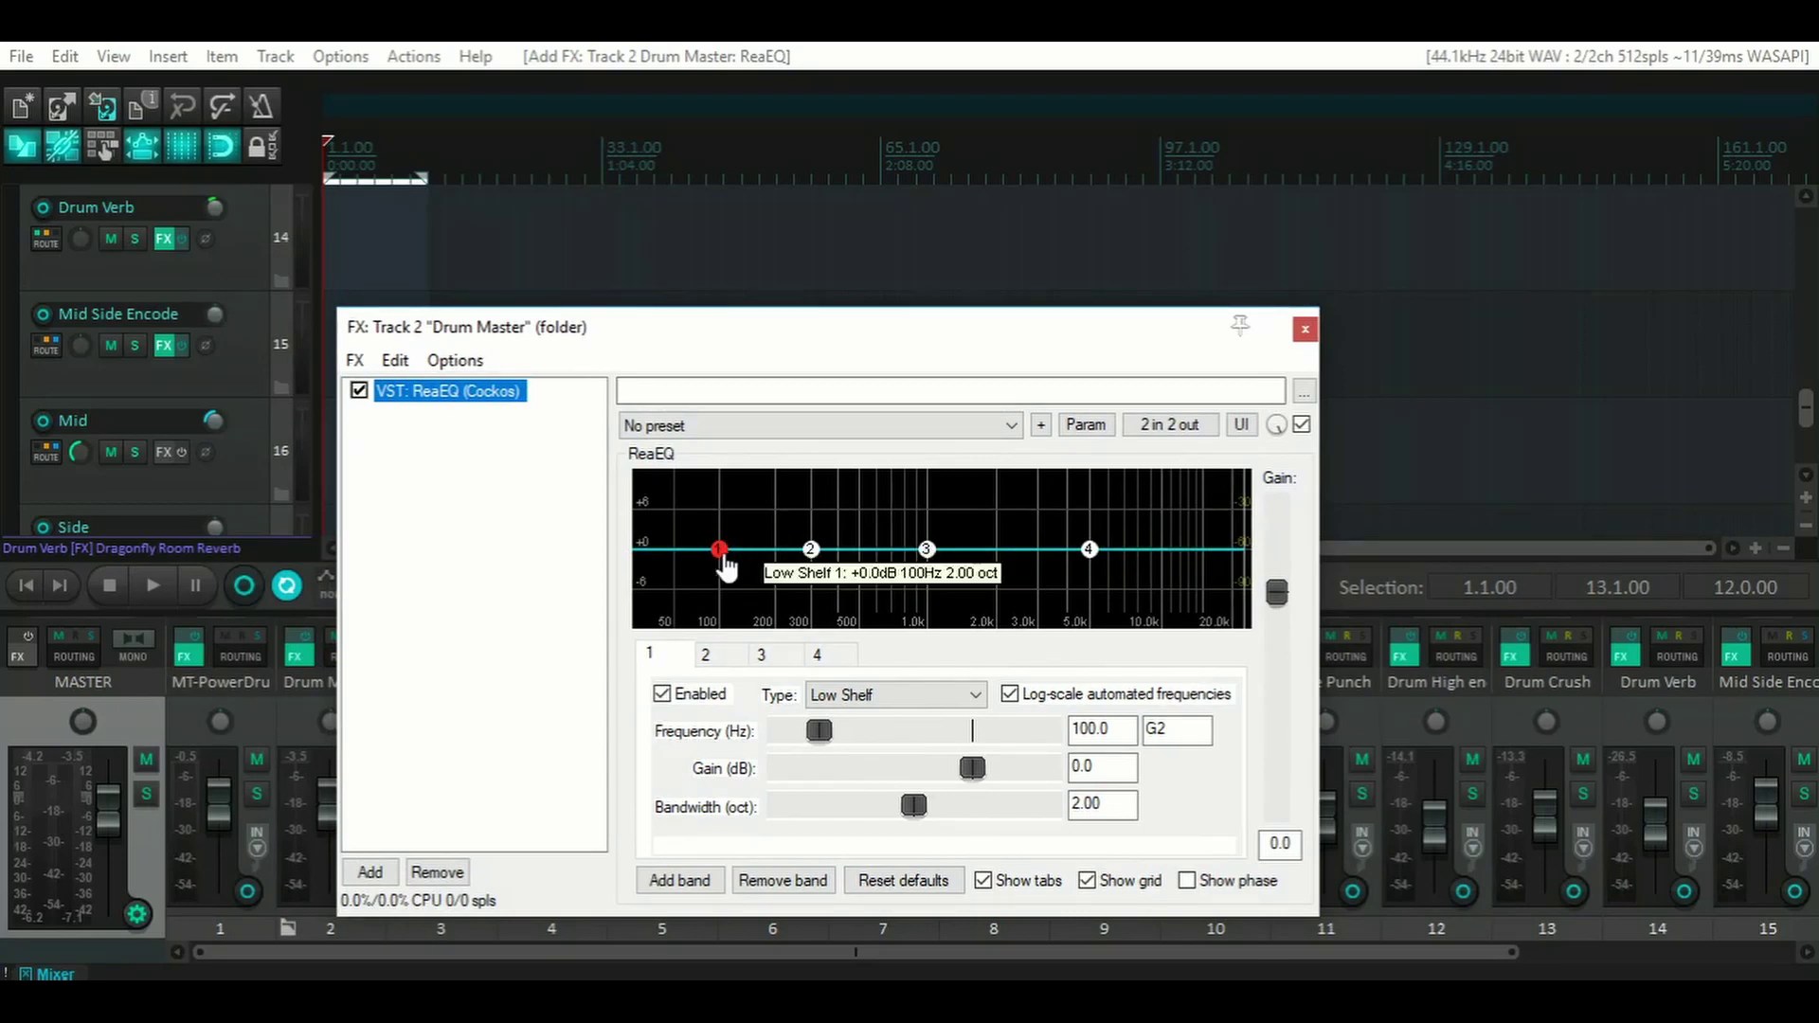
mouse_move(830, 338)
left_mouse_down()
mouse_move(801, 325)
mouse_move(850, 320)
left_mouse_up()
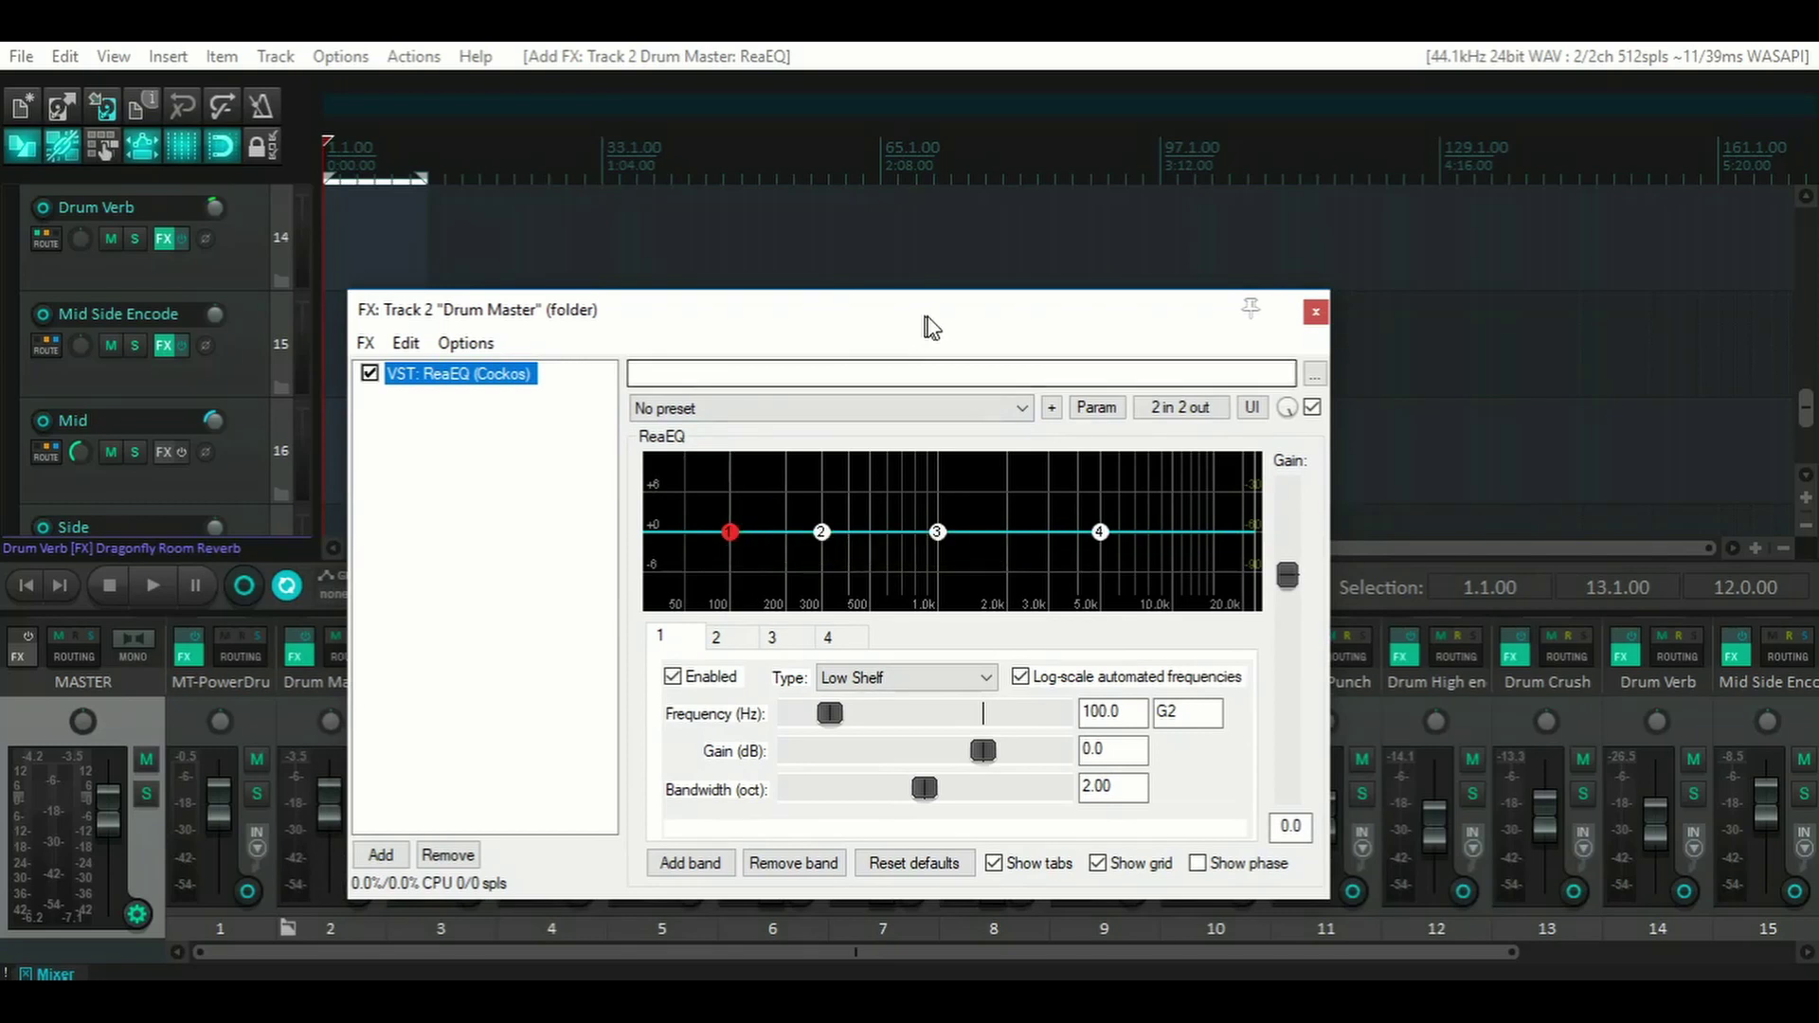
left_click_drag(931, 327, 894, 324)
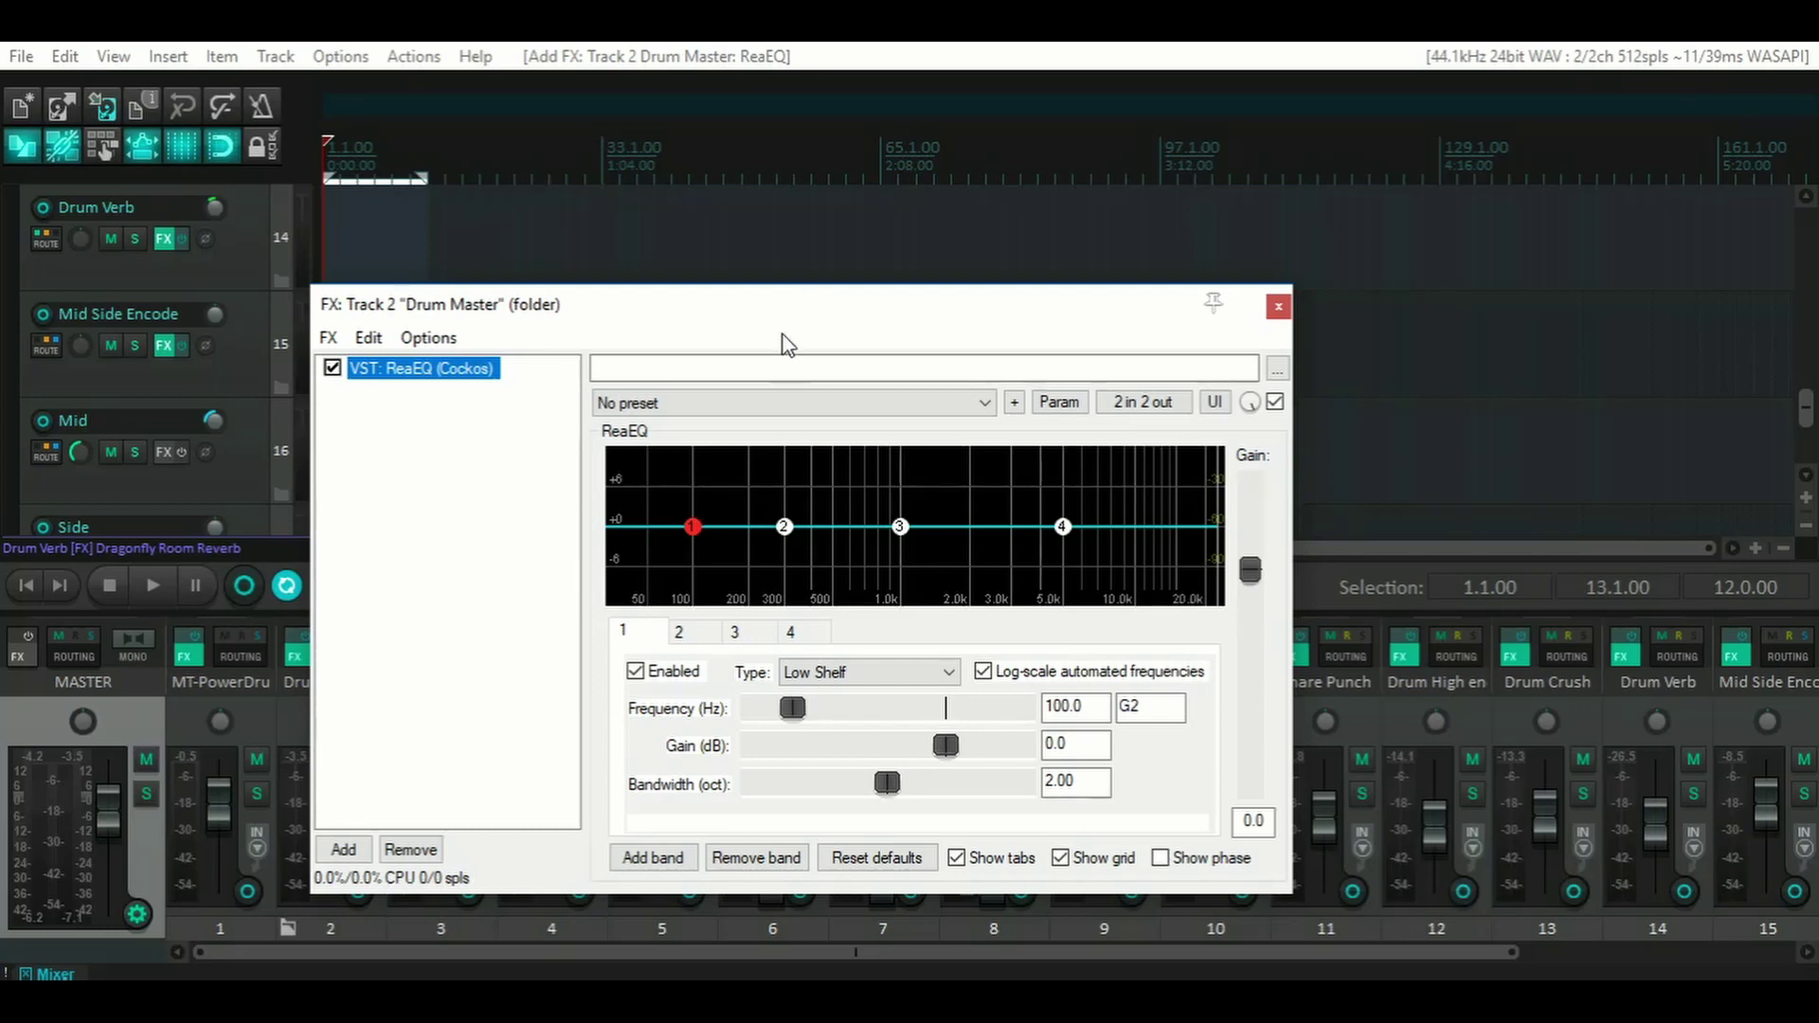
left_click_drag(805, 321, 879, 302)
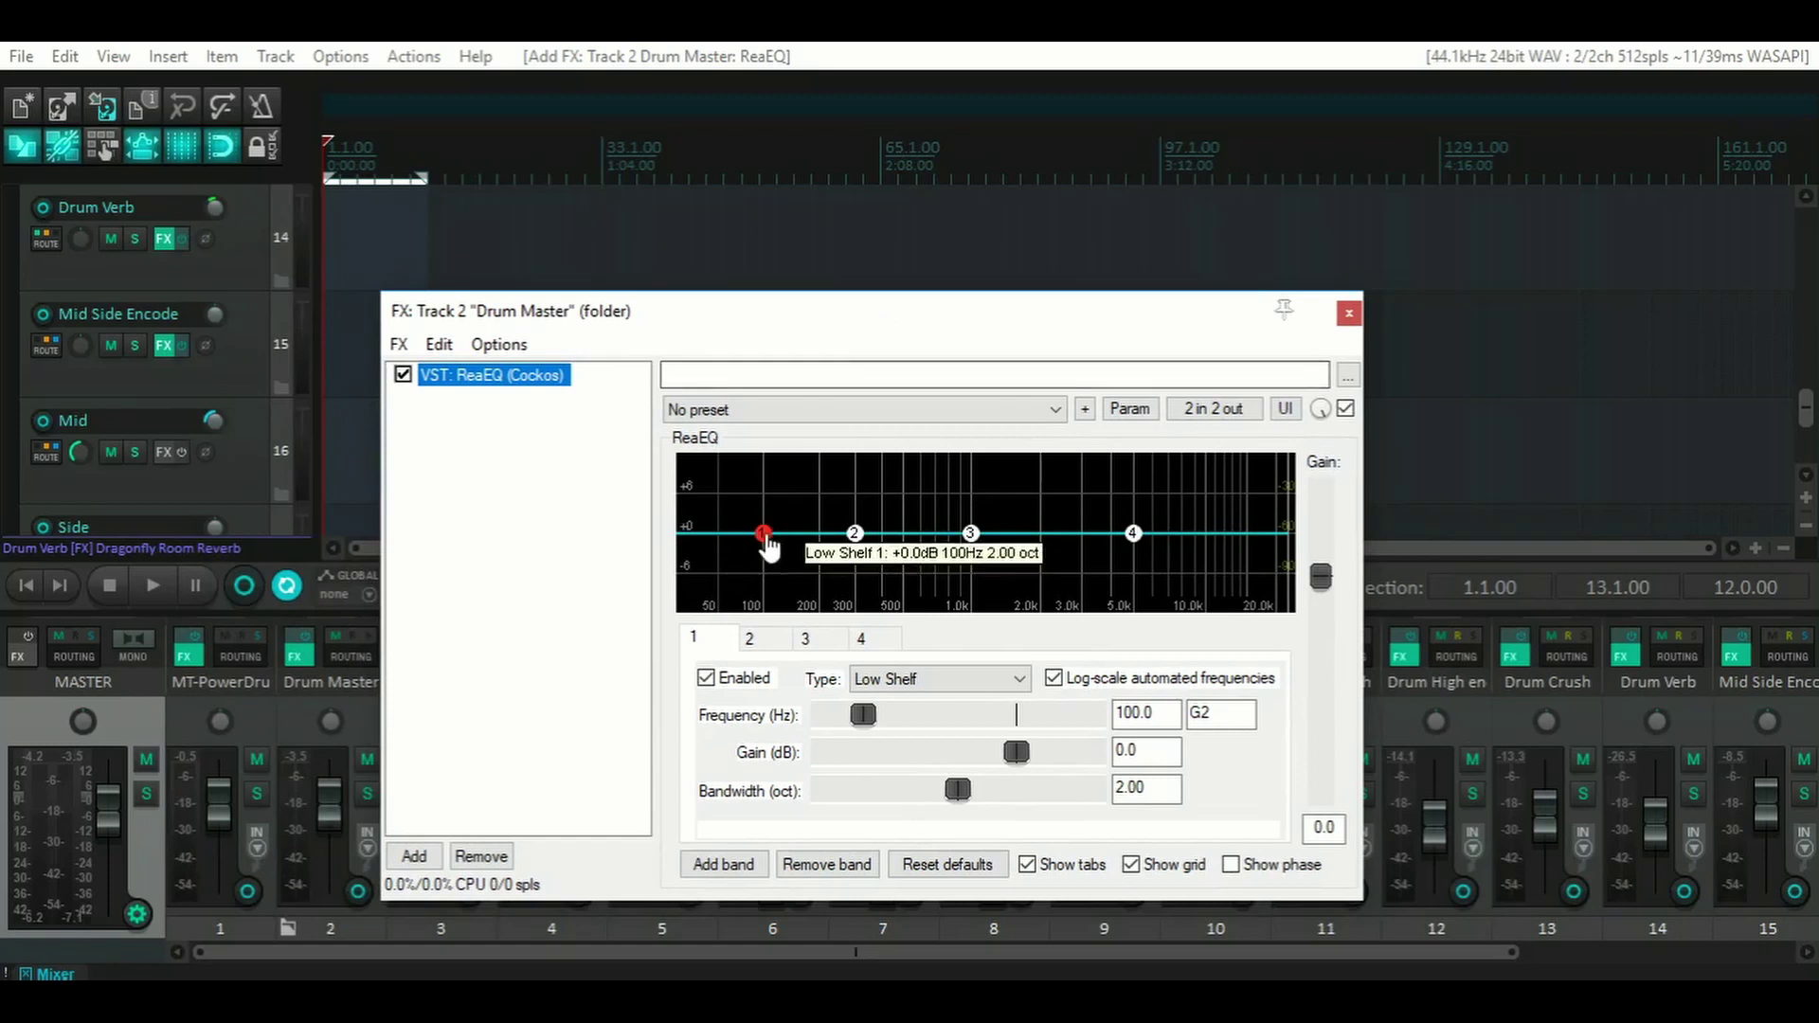
- Change ReaEQ band 1 to the Band type with a 1.46 oct bandwidth and place it as a slight boost below 75 Hz
left_click_drag(763, 534, 748, 528)
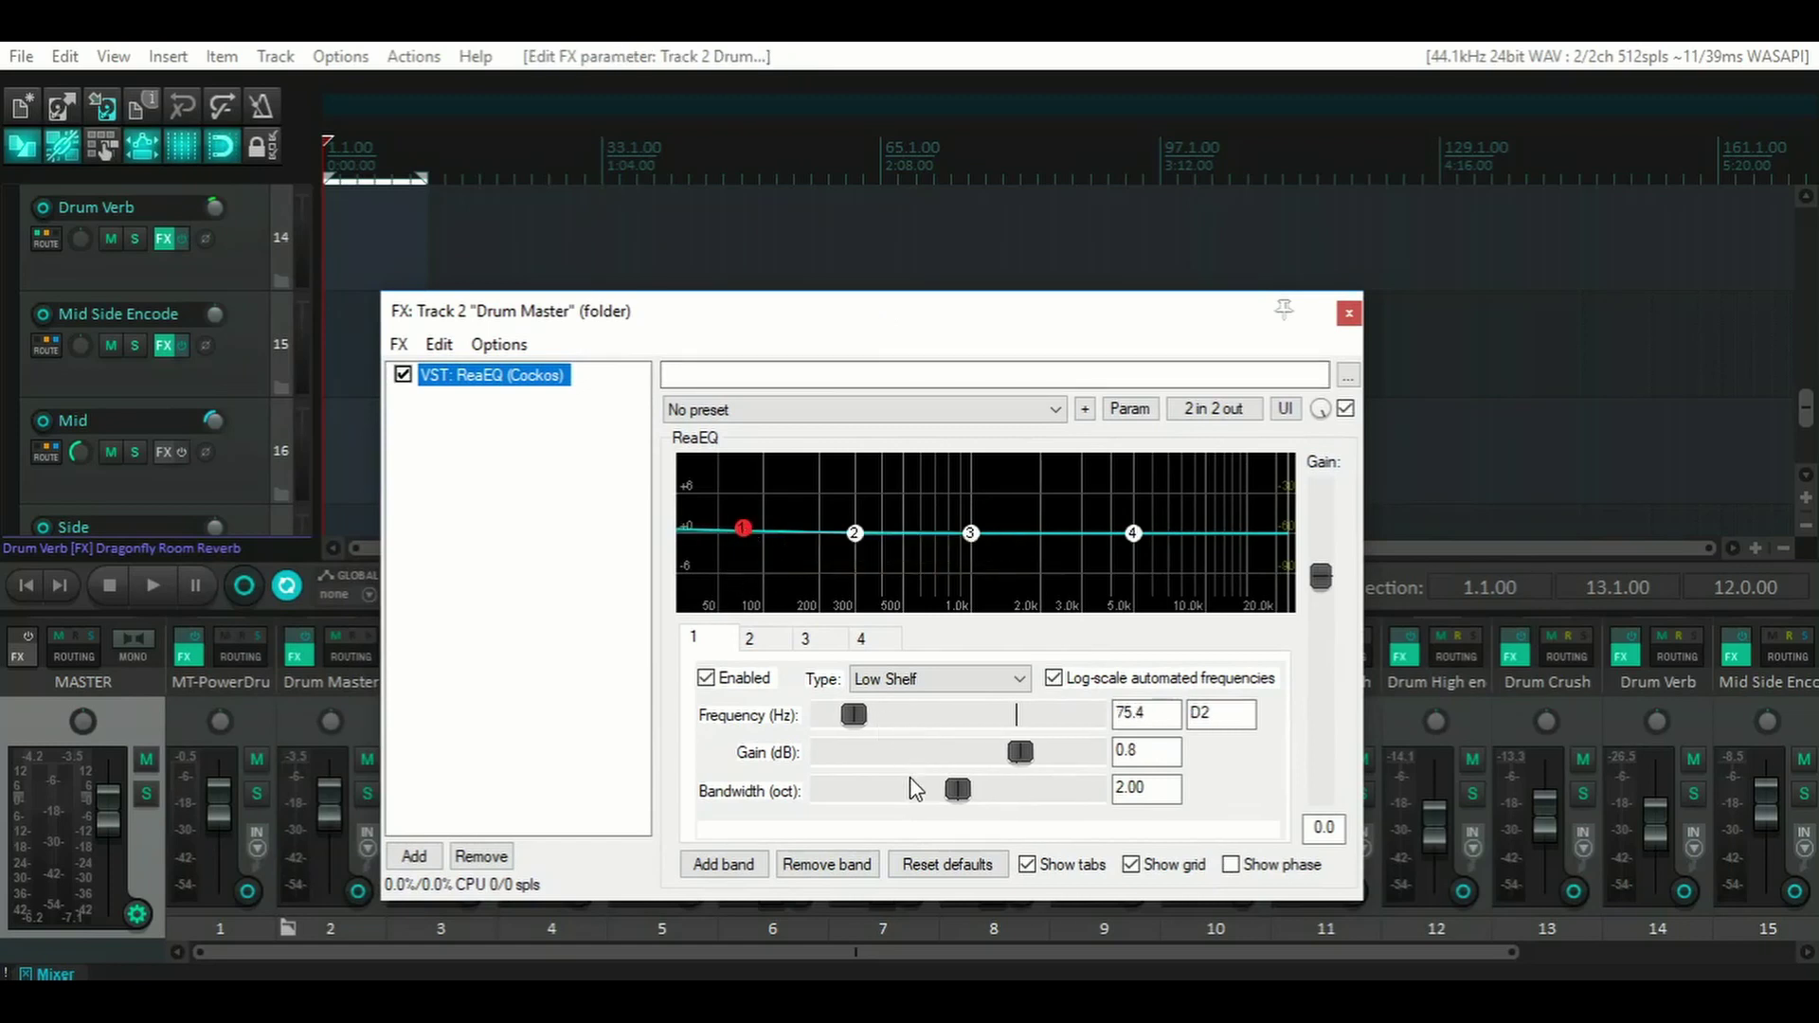
left_click_drag(957, 790, 920, 801)
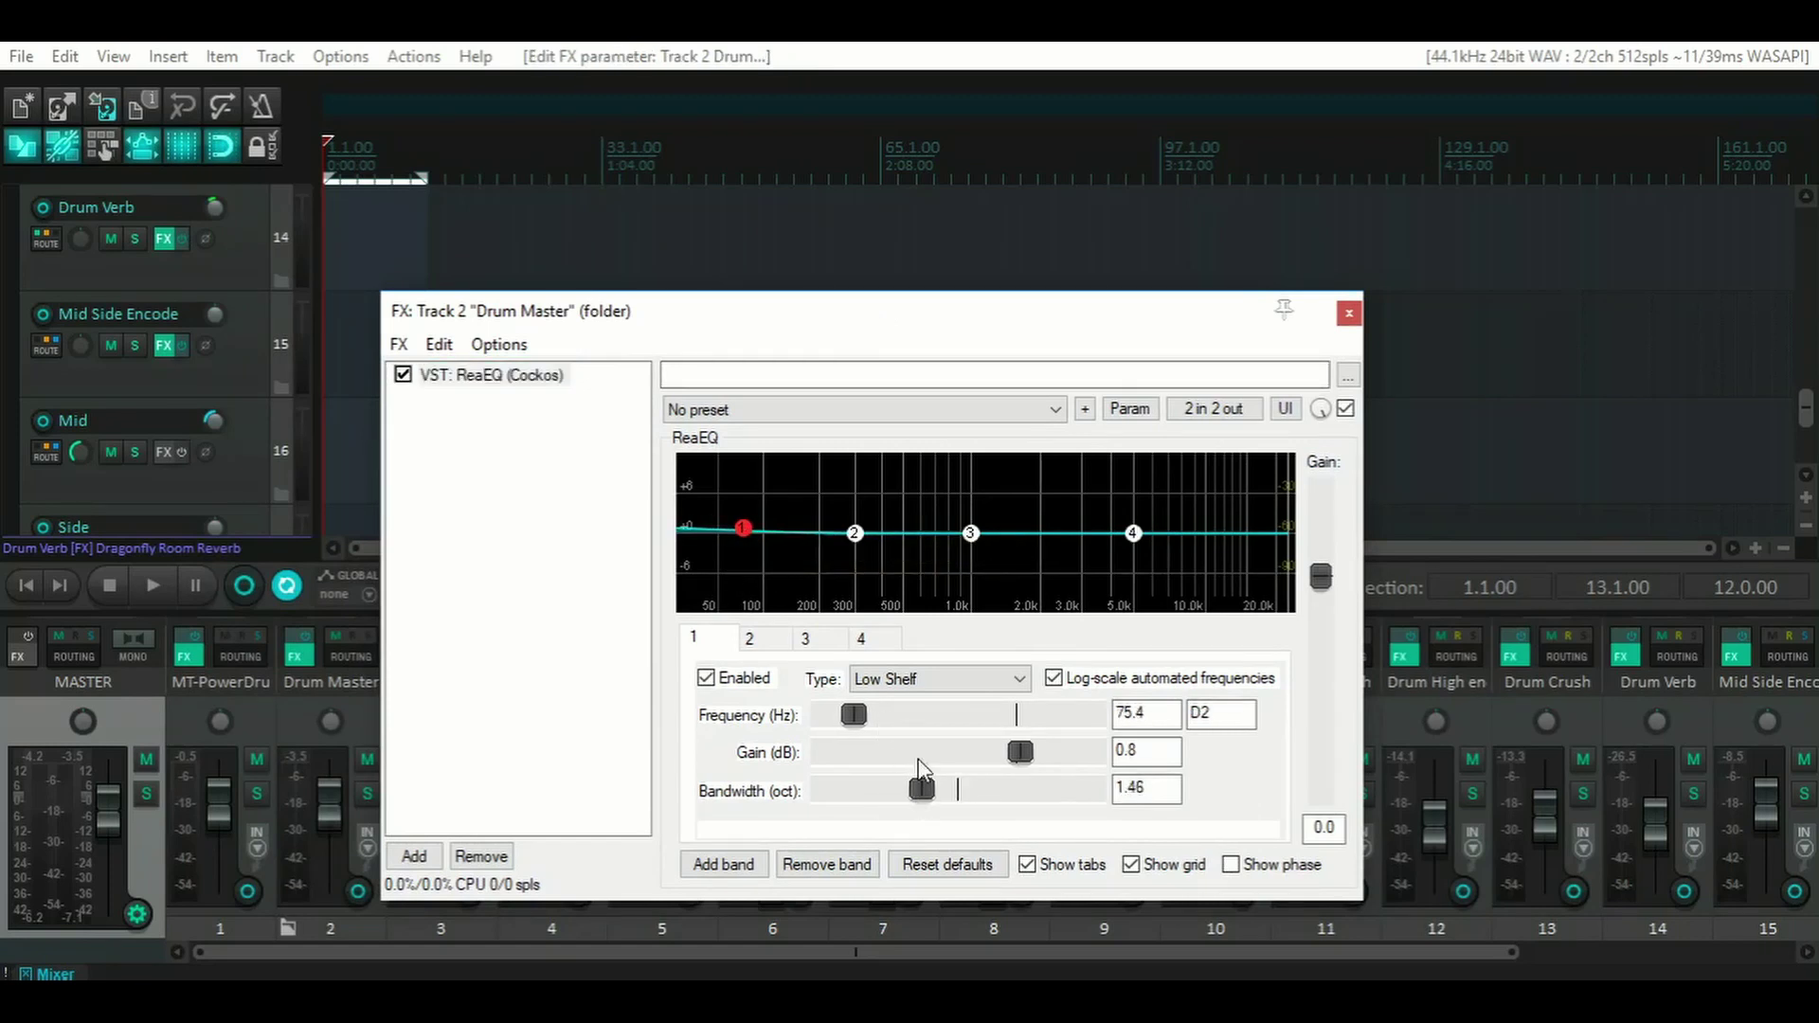
left_click(928, 681)
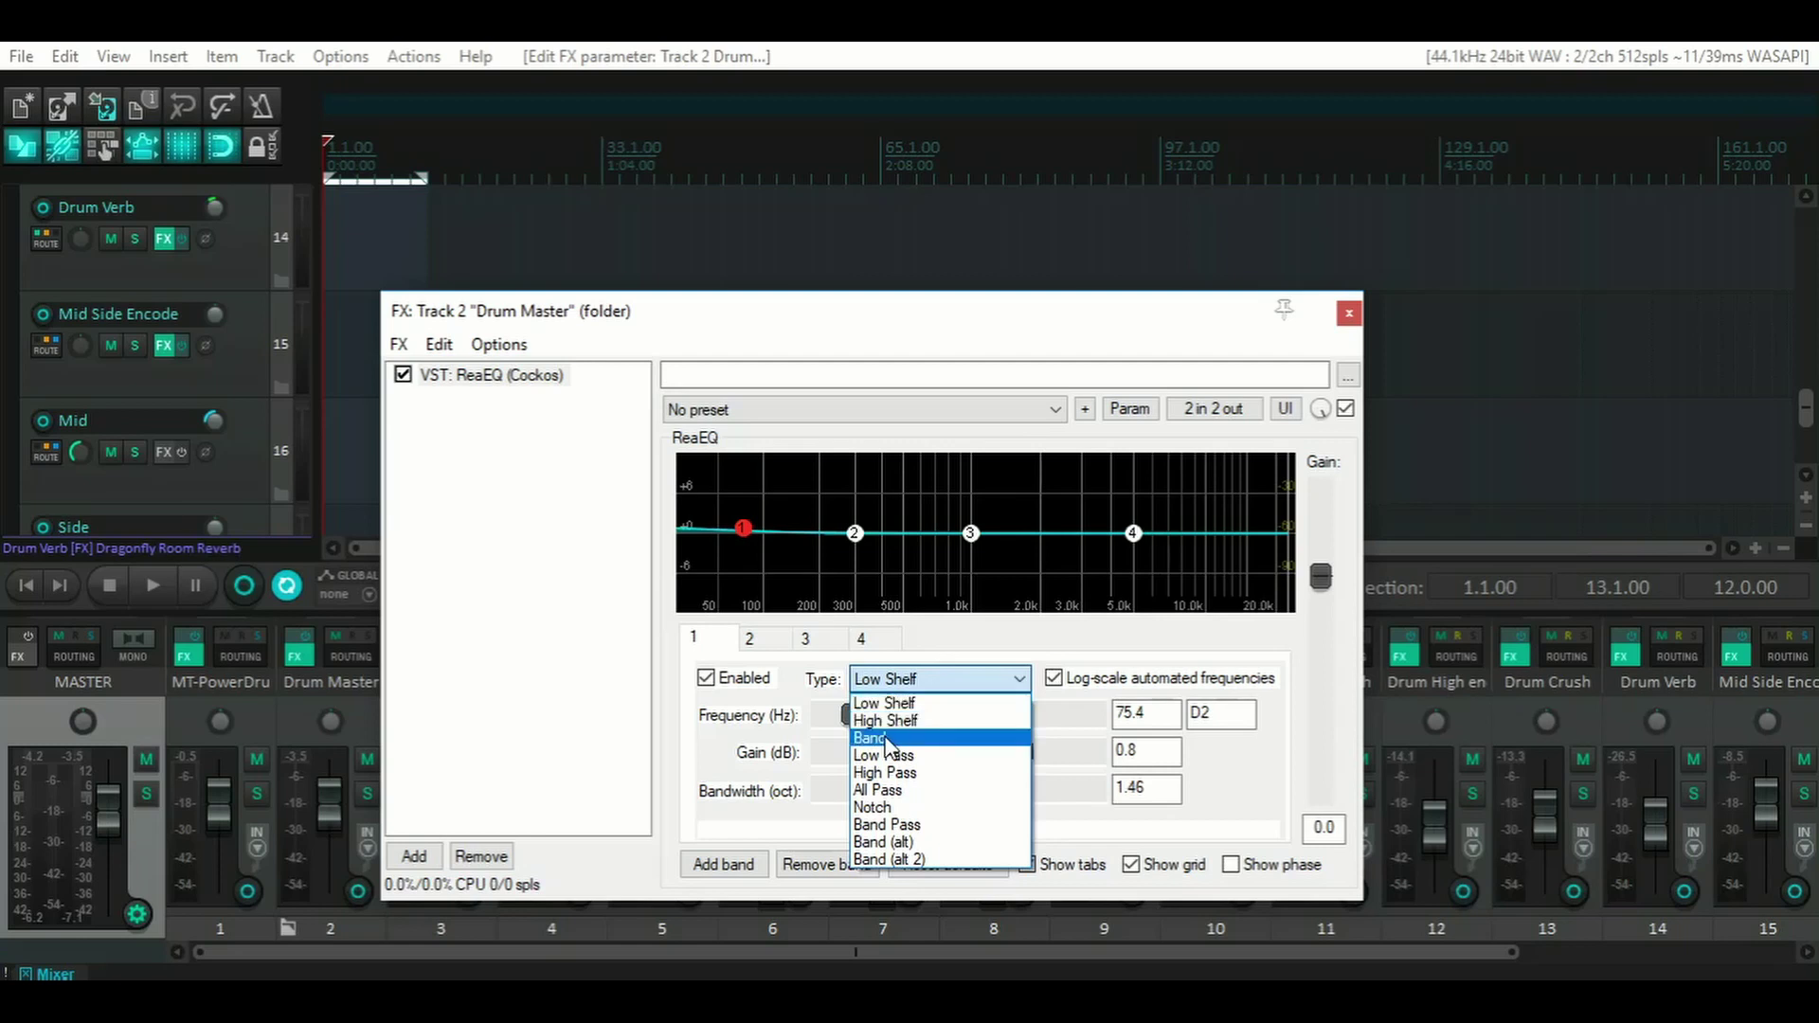
left_click(886, 748)
left_click_drag(743, 529, 727, 528)
- Boost band 2 by 1.0 dB at 184.4 Hz with 0.46 oct bandwidth, and make band 4 a Band-type 1.0 dB boost at 9813.1 Hz
left_click_drag(854, 533, 812, 527)
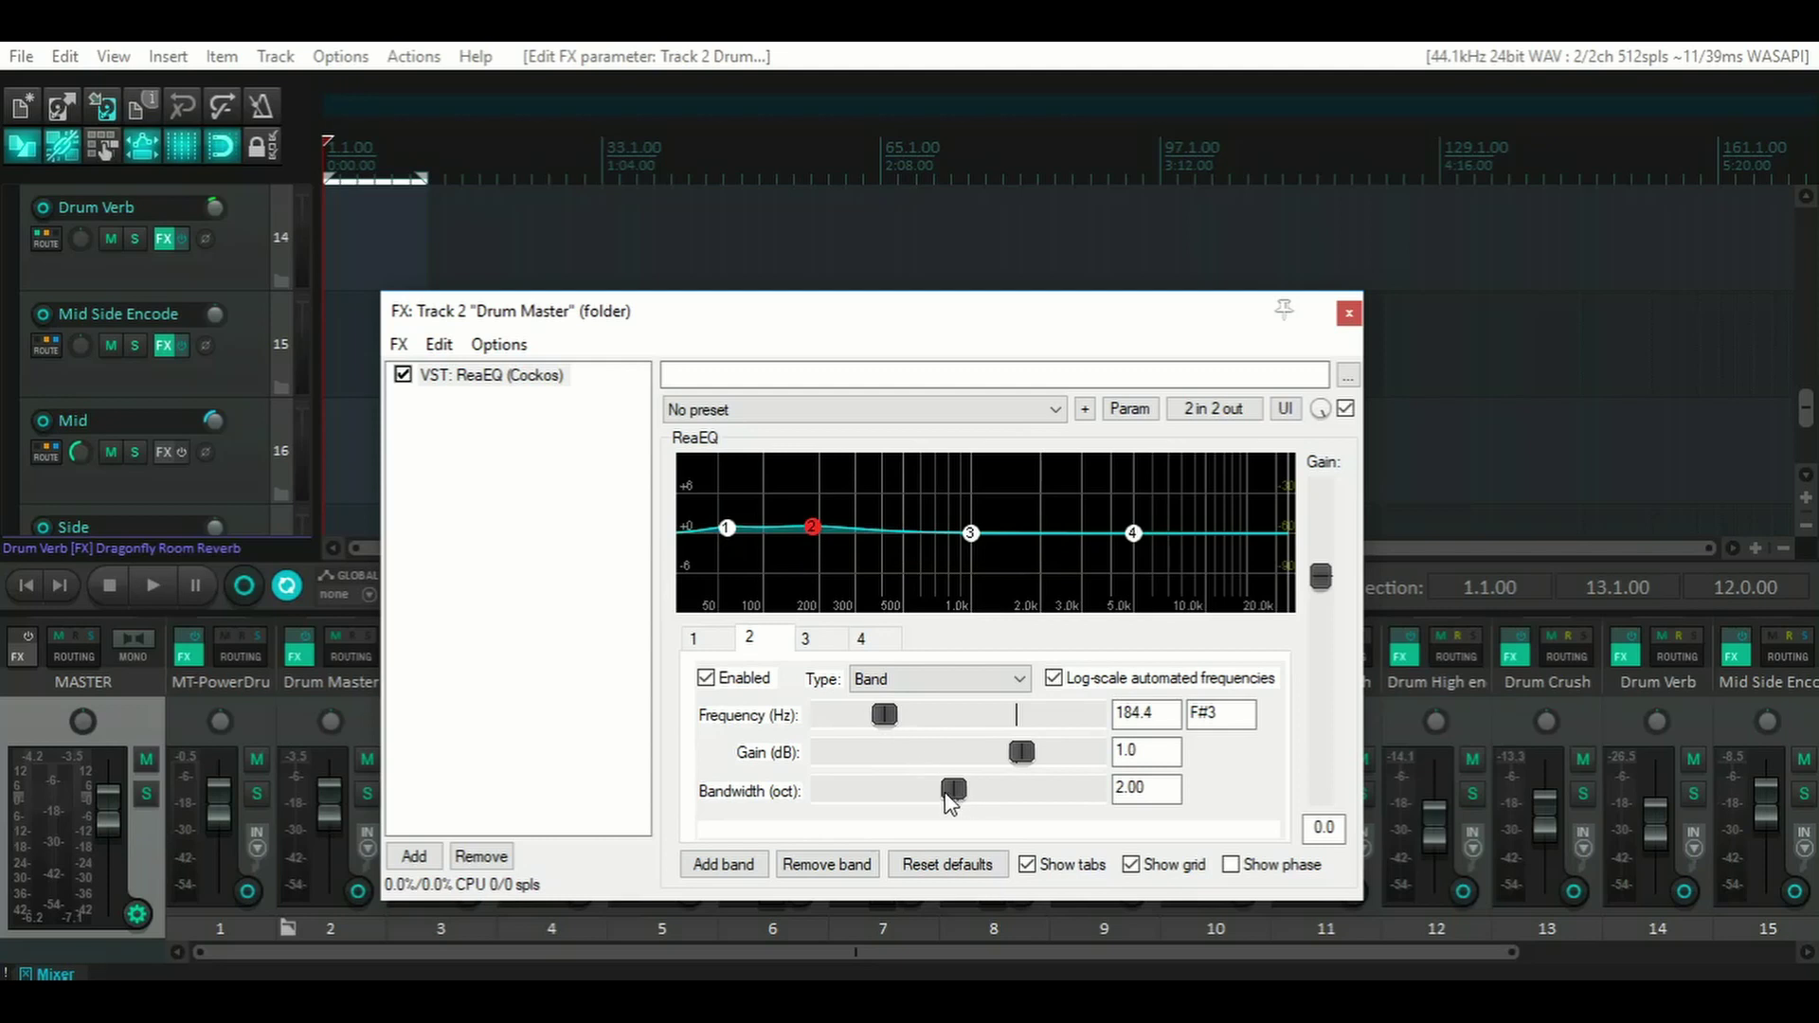
left_click_drag(958, 789, 855, 790)
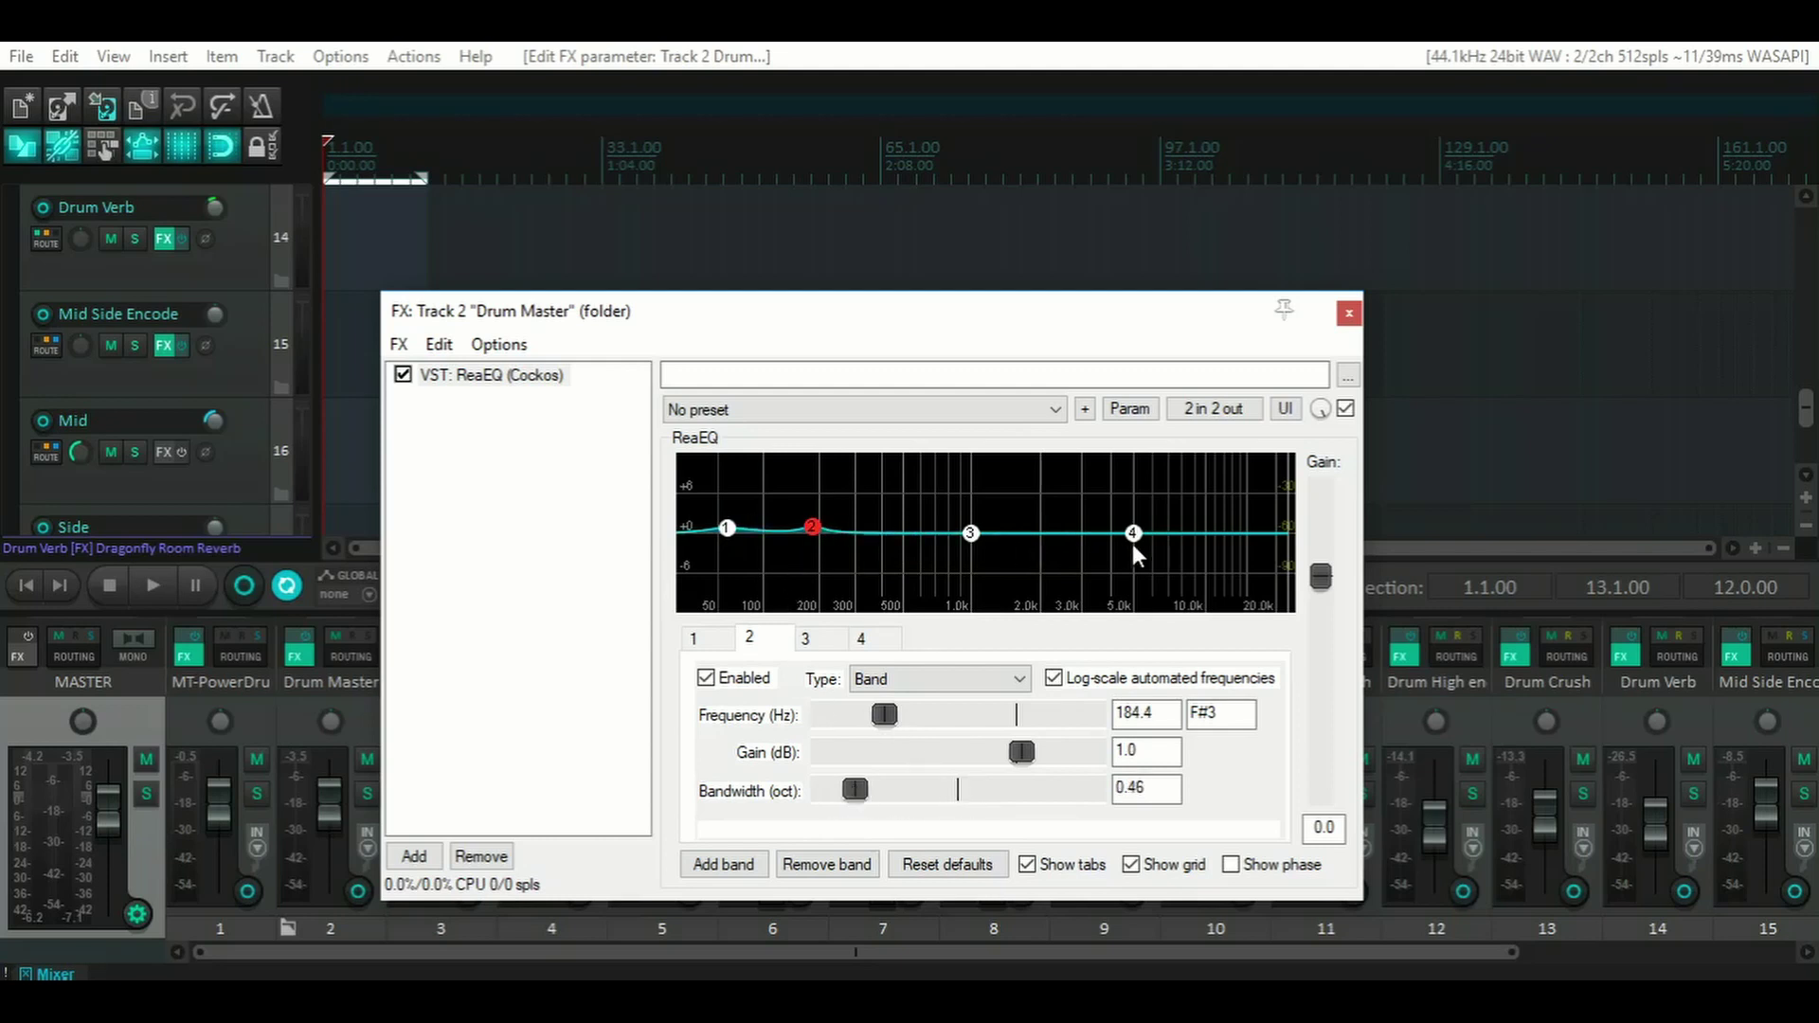
left_click_drag(1133, 534, 1201, 528)
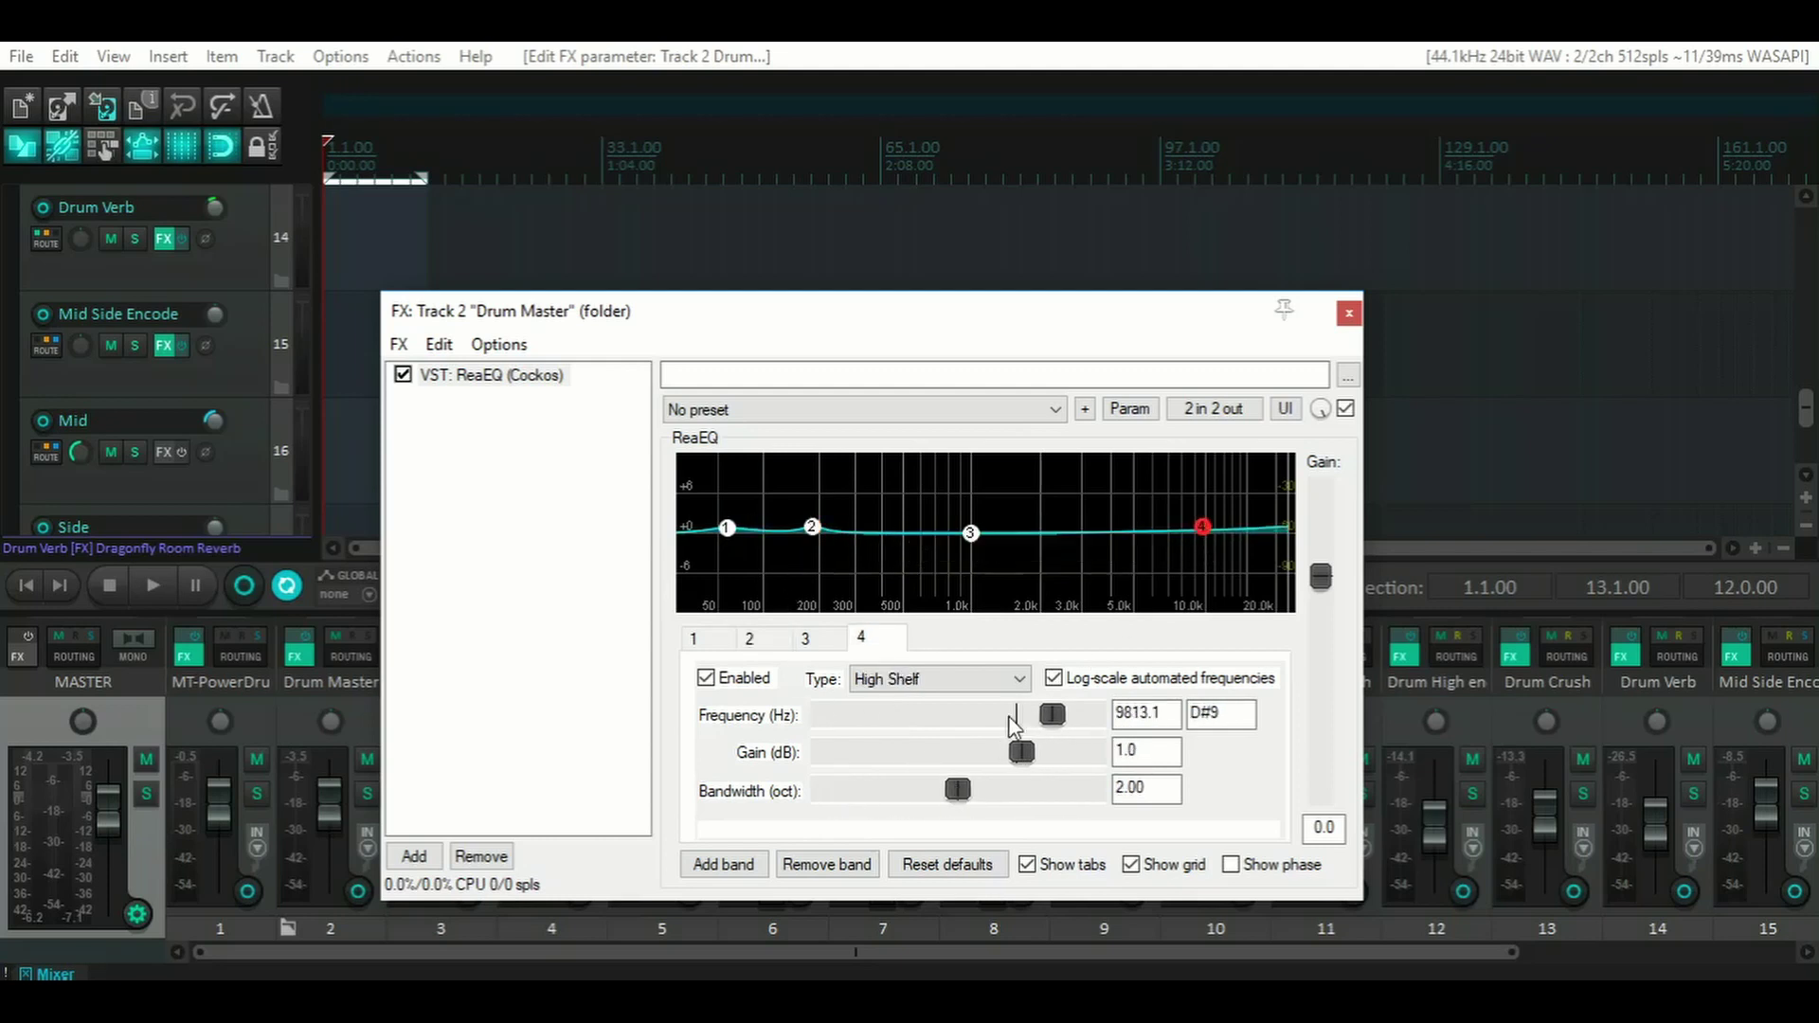
left_click(937, 678)
left_click(947, 735)
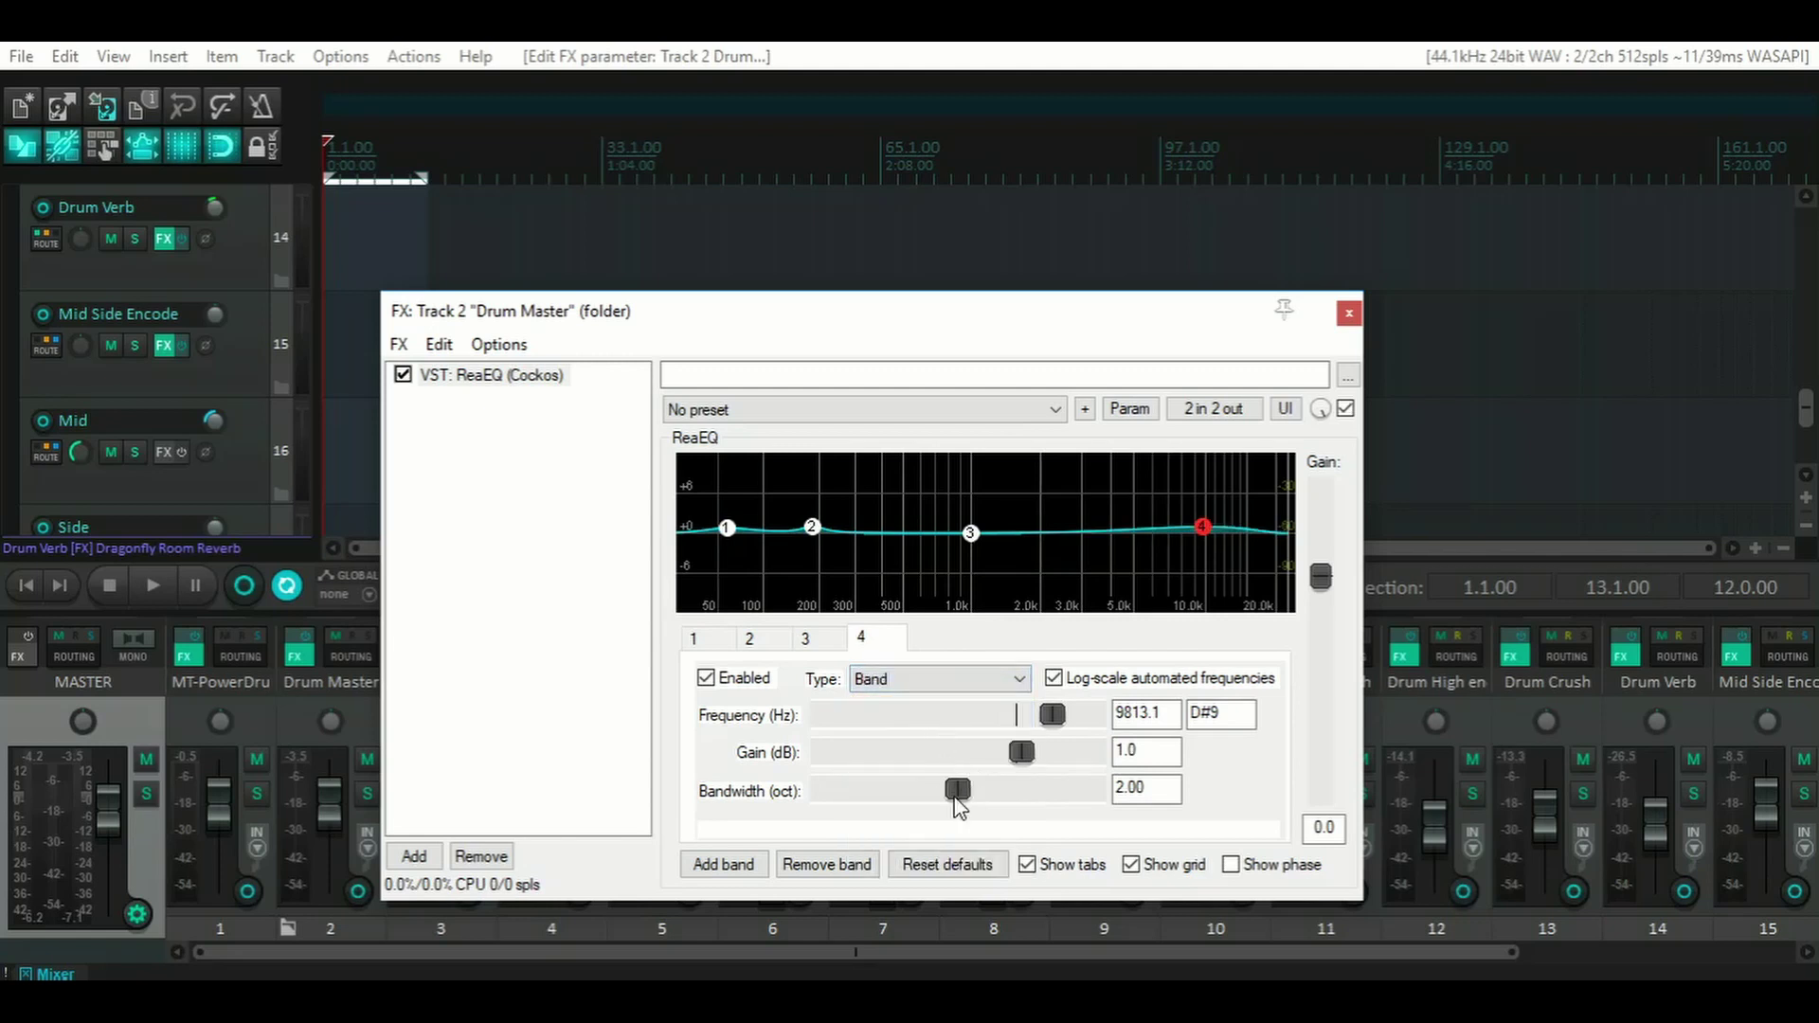
- Set ReaEQ band 3 to a 1.2 dB boost at 4099.5 Hz with a bandwidth of 0.66 oct
left_click_drag(968, 533, 1113, 526)
left_click_drag(957, 790, 870, 803)
left_click(1201, 526)
left_click(1113, 526)
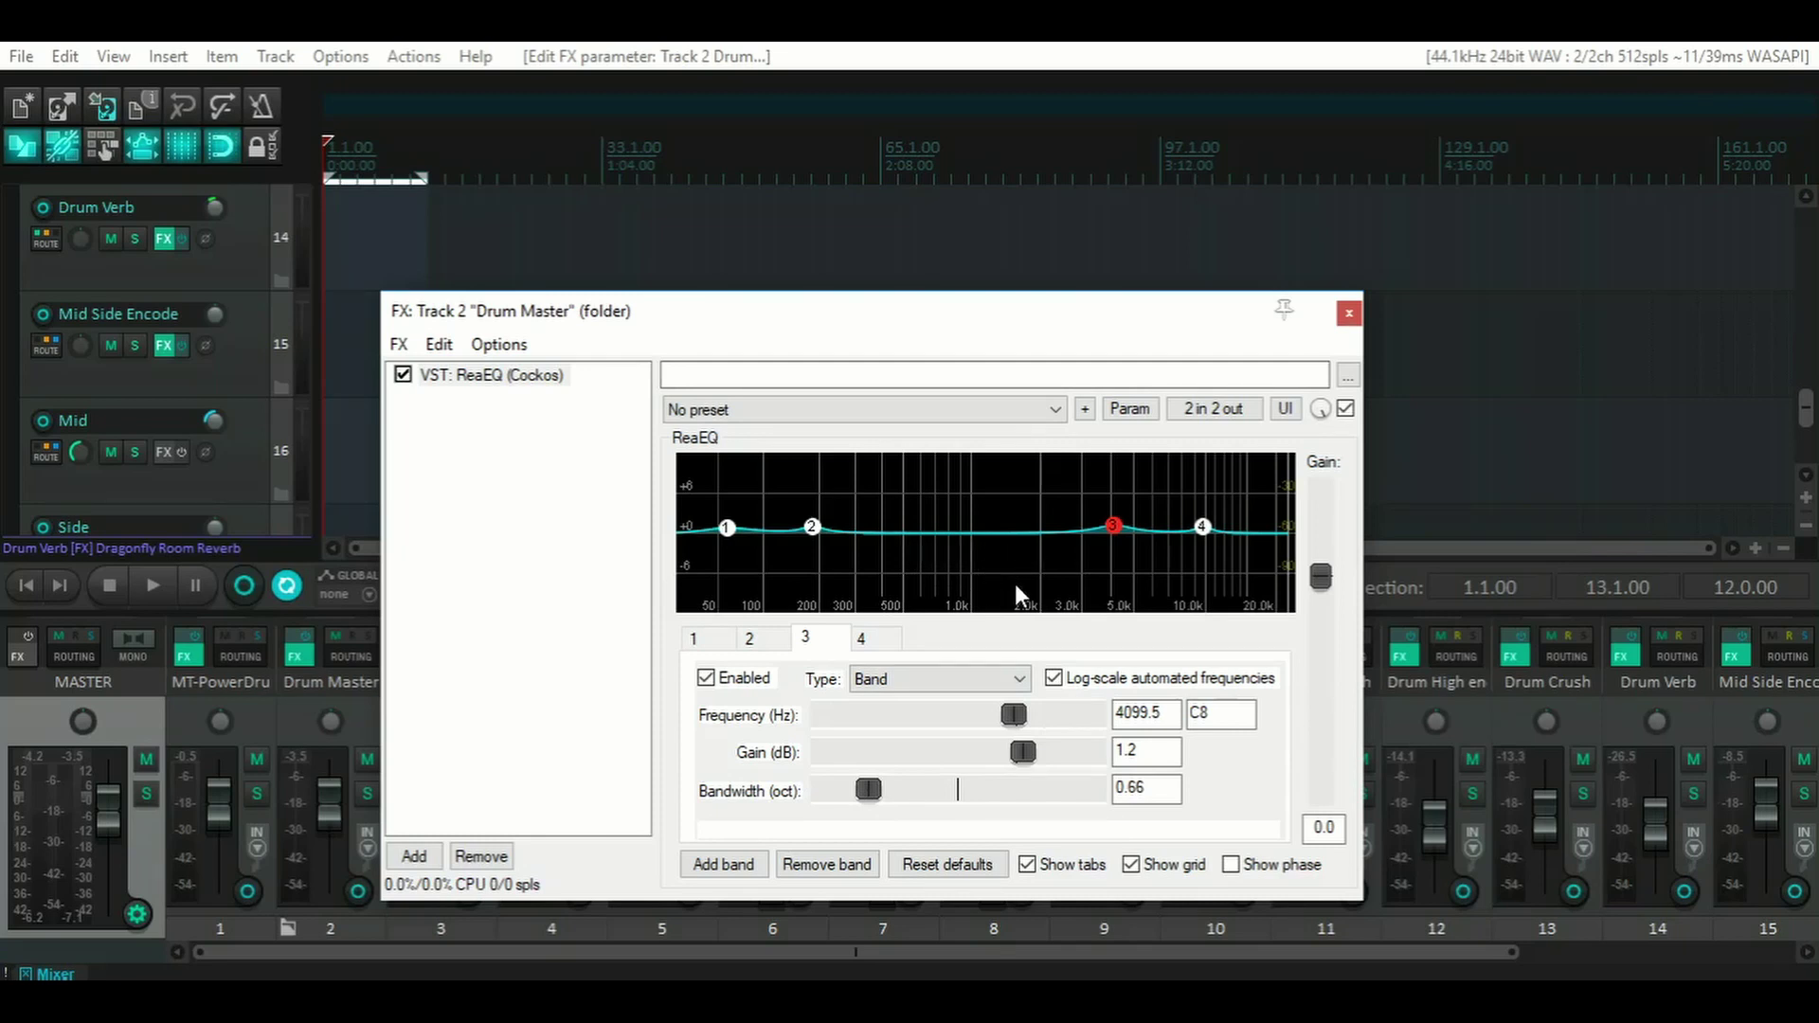
- Play the drum mix and compare it with ReaEQ on the Drum Master track bypassed and re-enabled
mouse_move(720, 533)
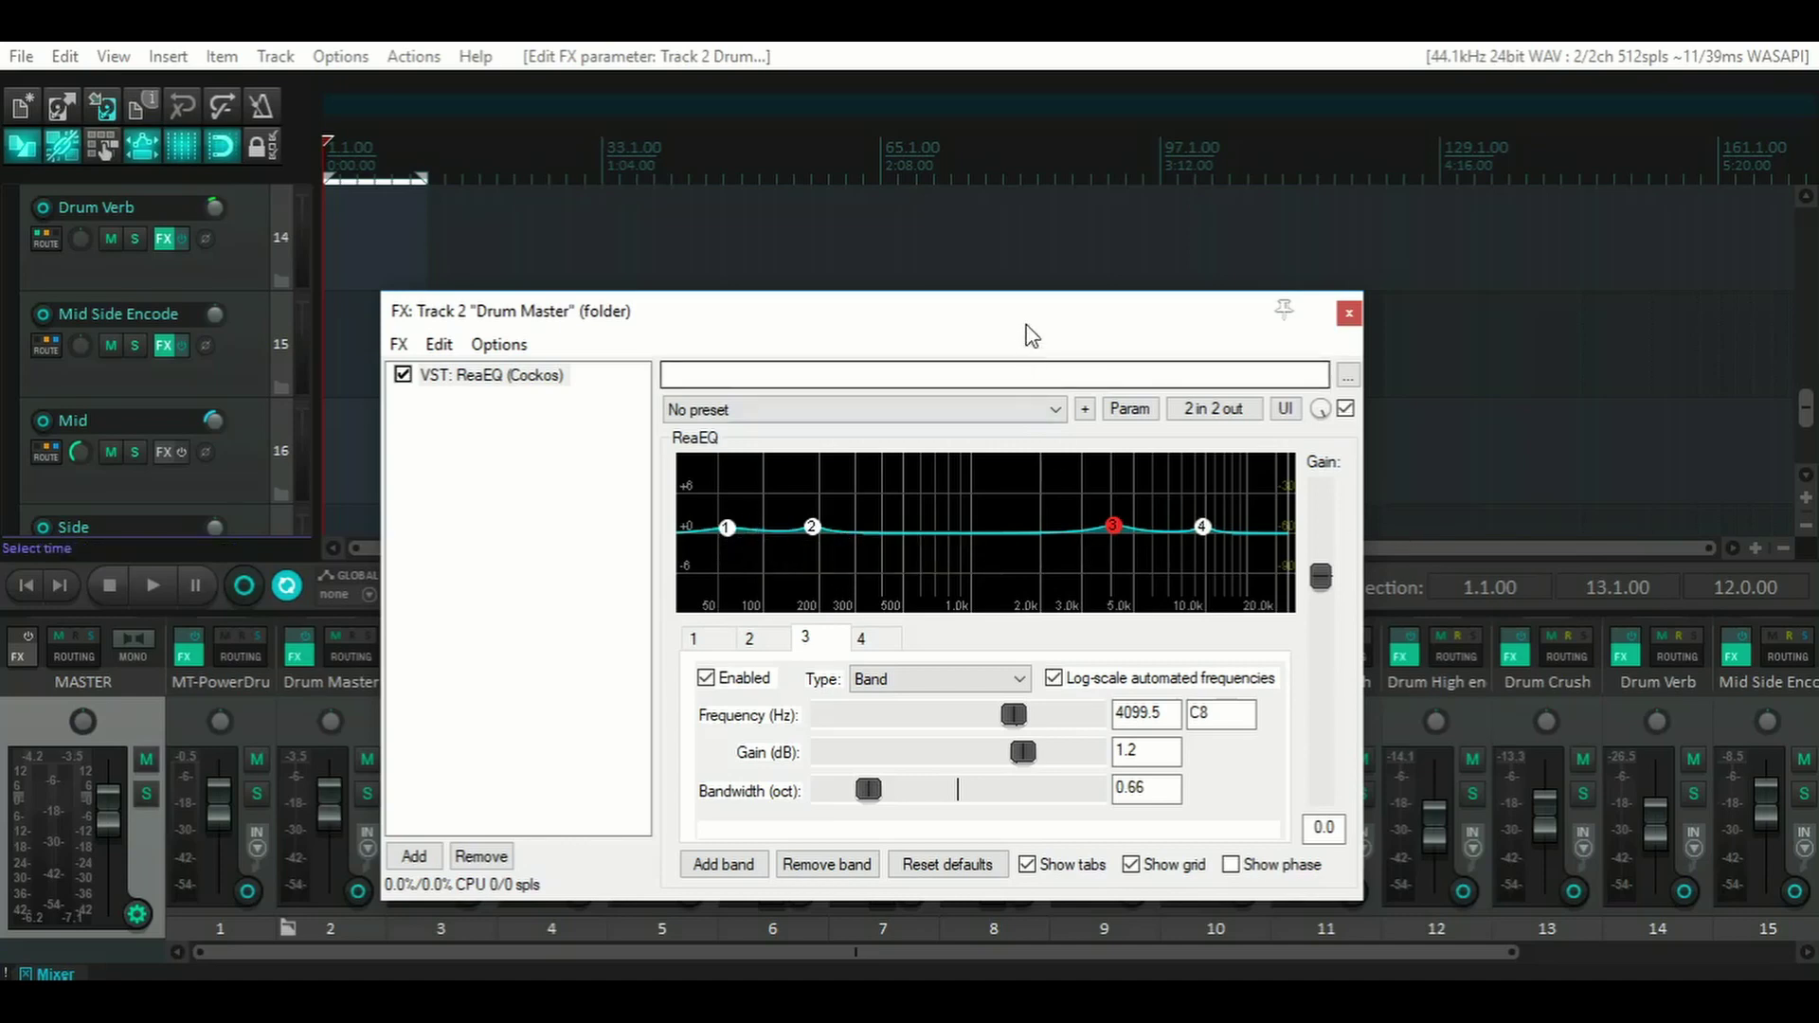
mouse_move(1026, 324)
left_mouse_down()
mouse_move(865, 296)
mouse_move(1028, 328)
left_mouse_up()
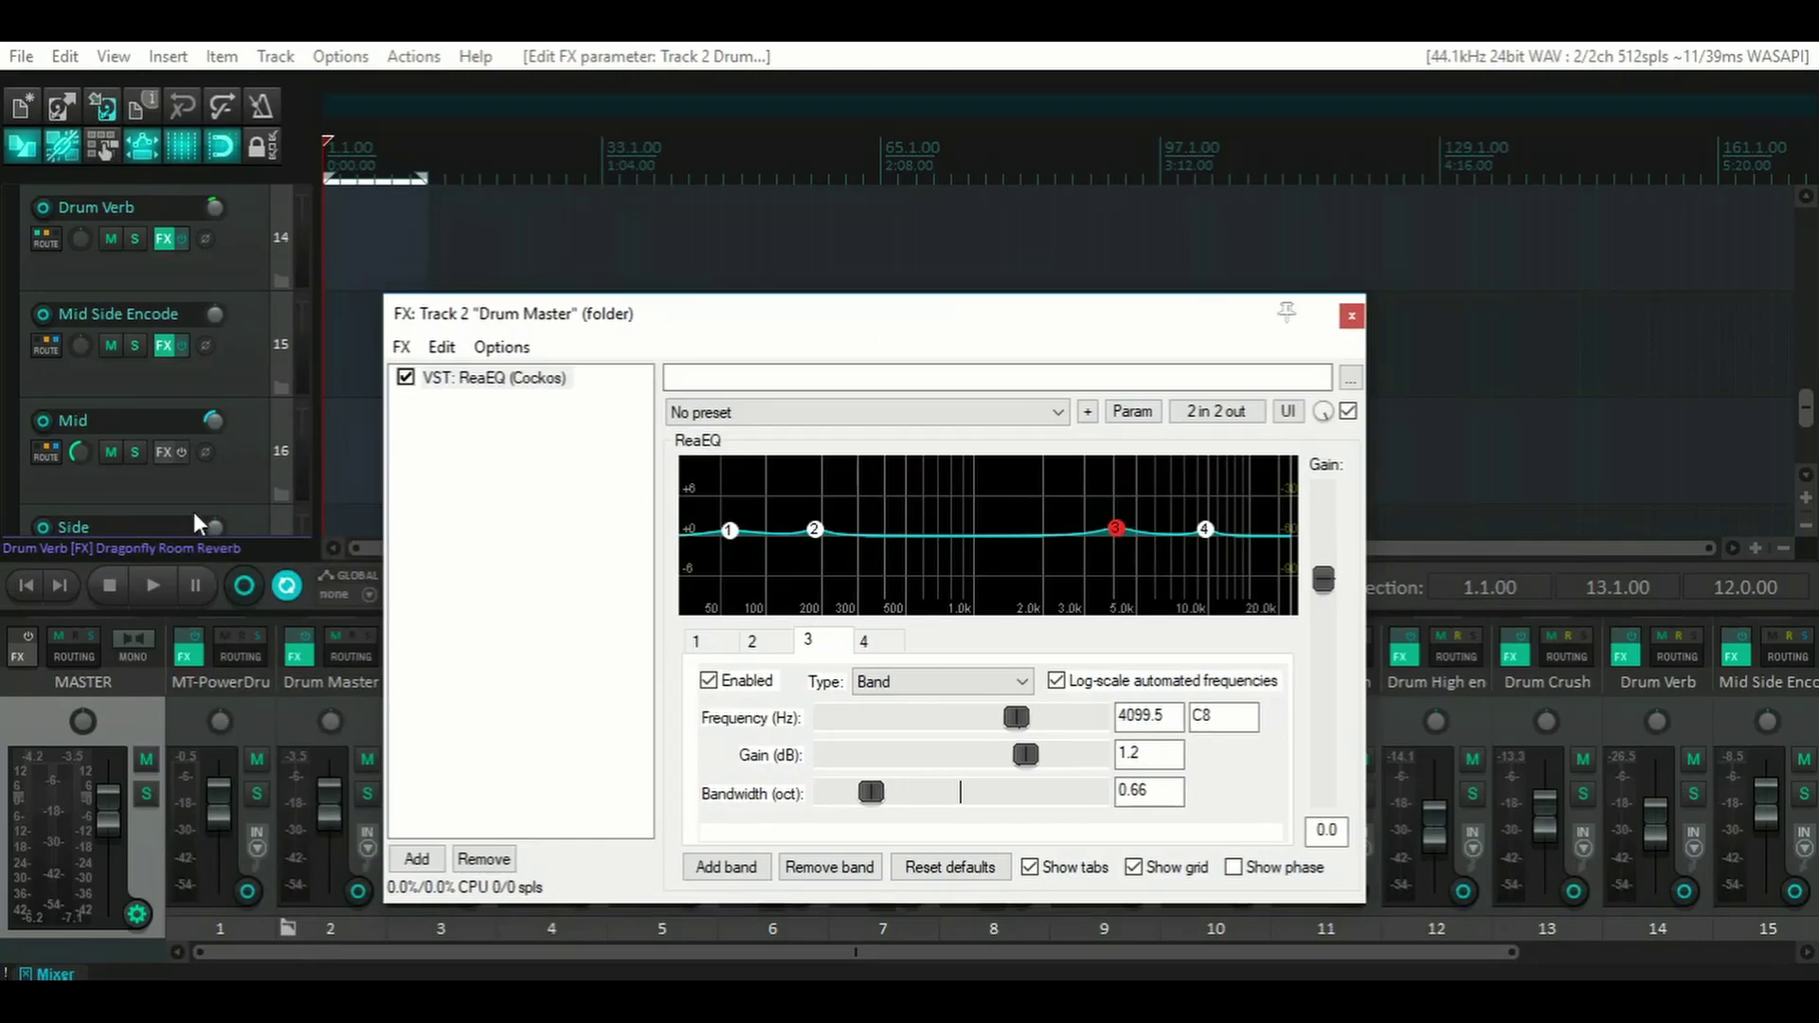
left_click(153, 586)
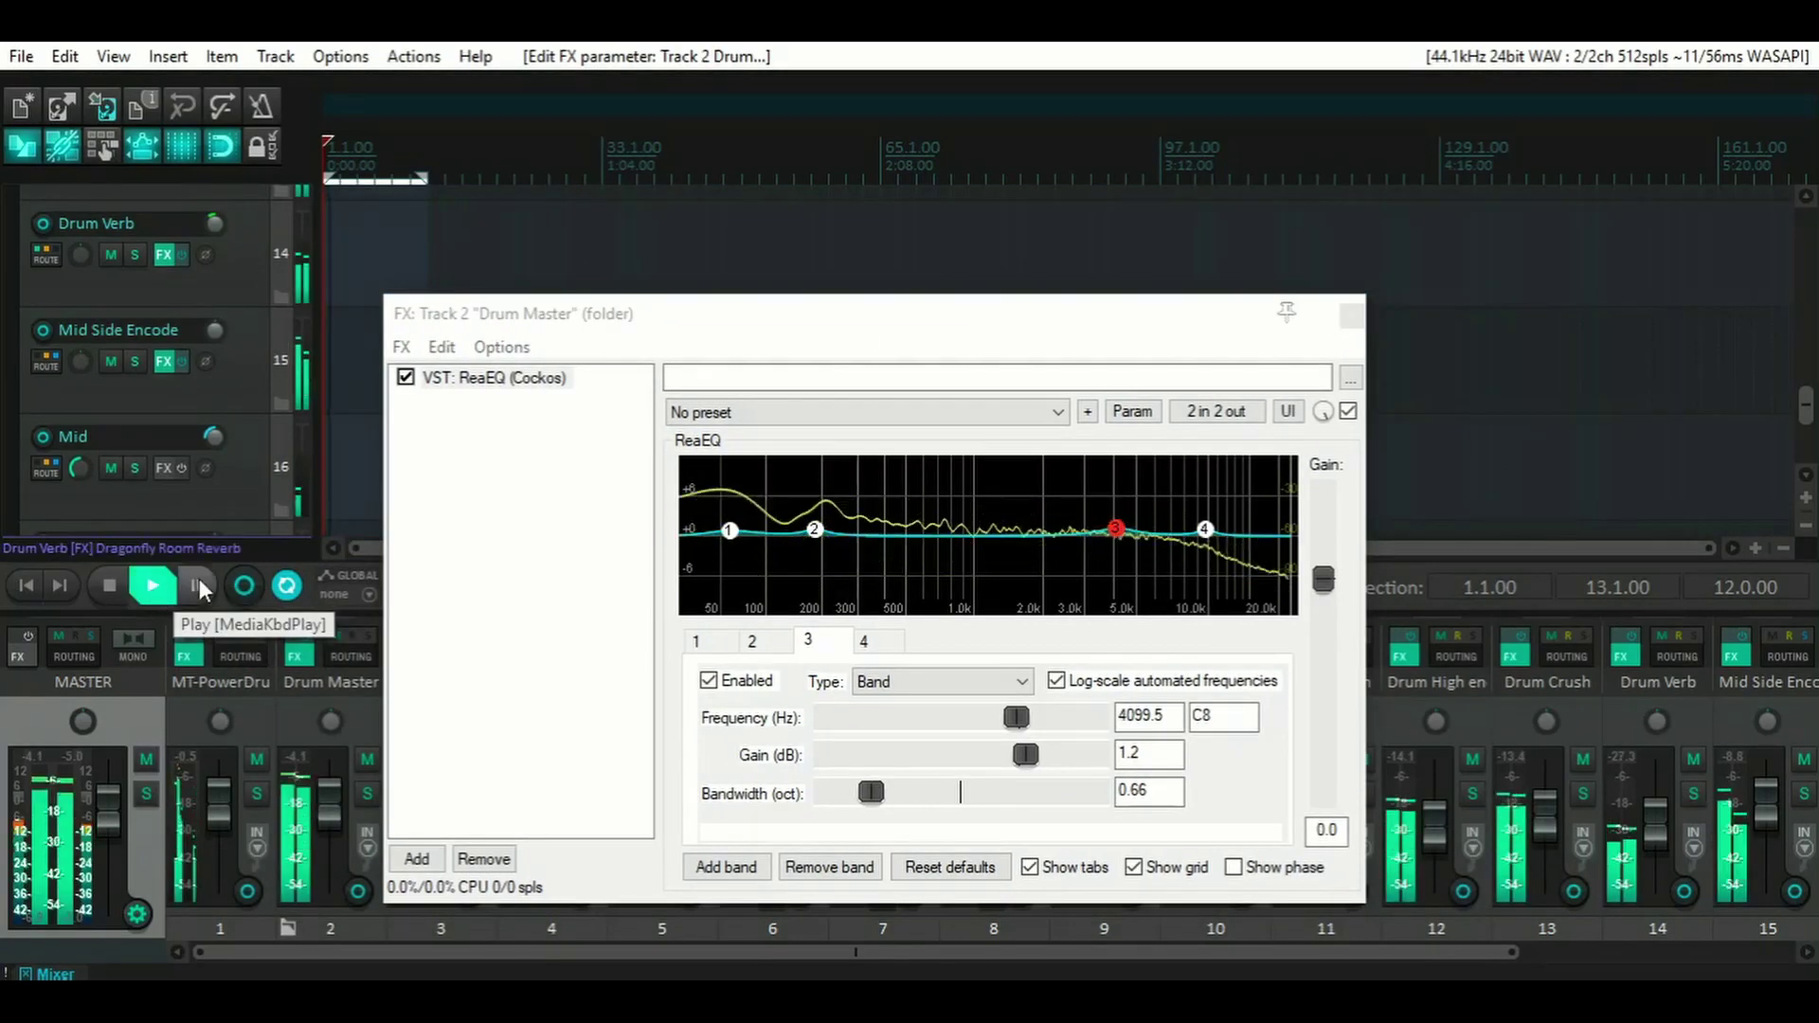
left_click(405, 377)
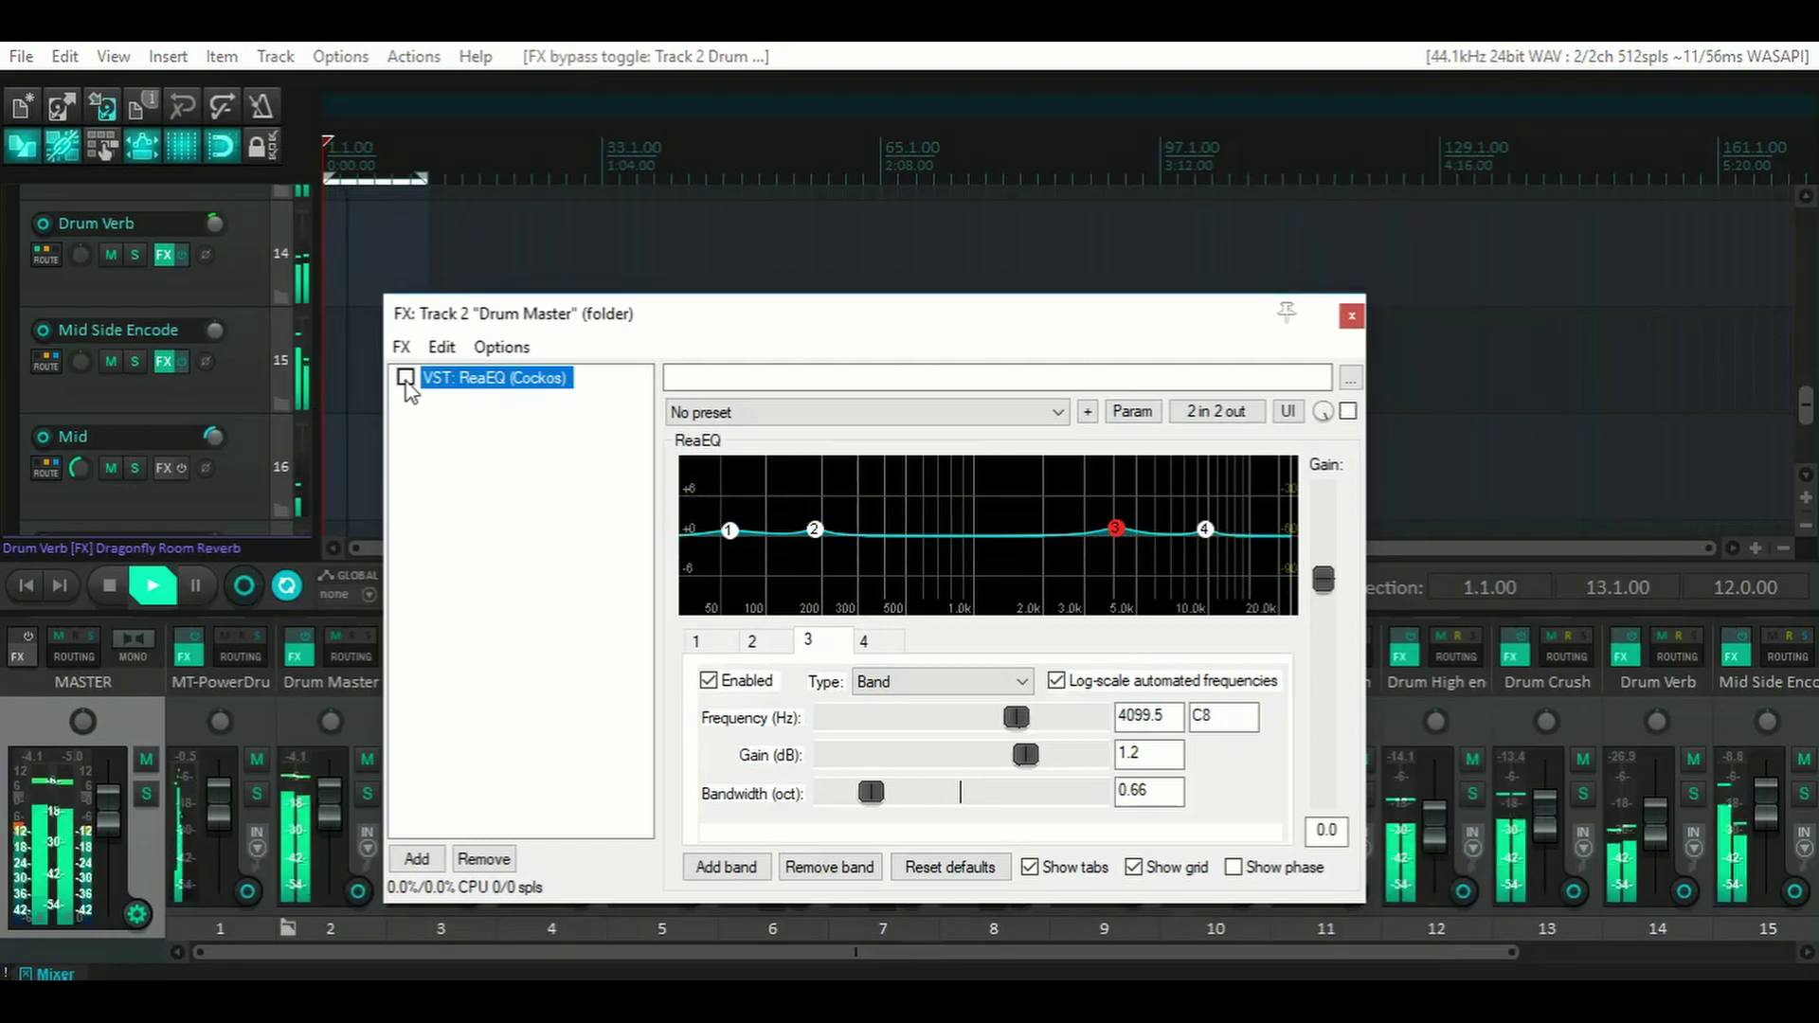
left_click(405, 377)
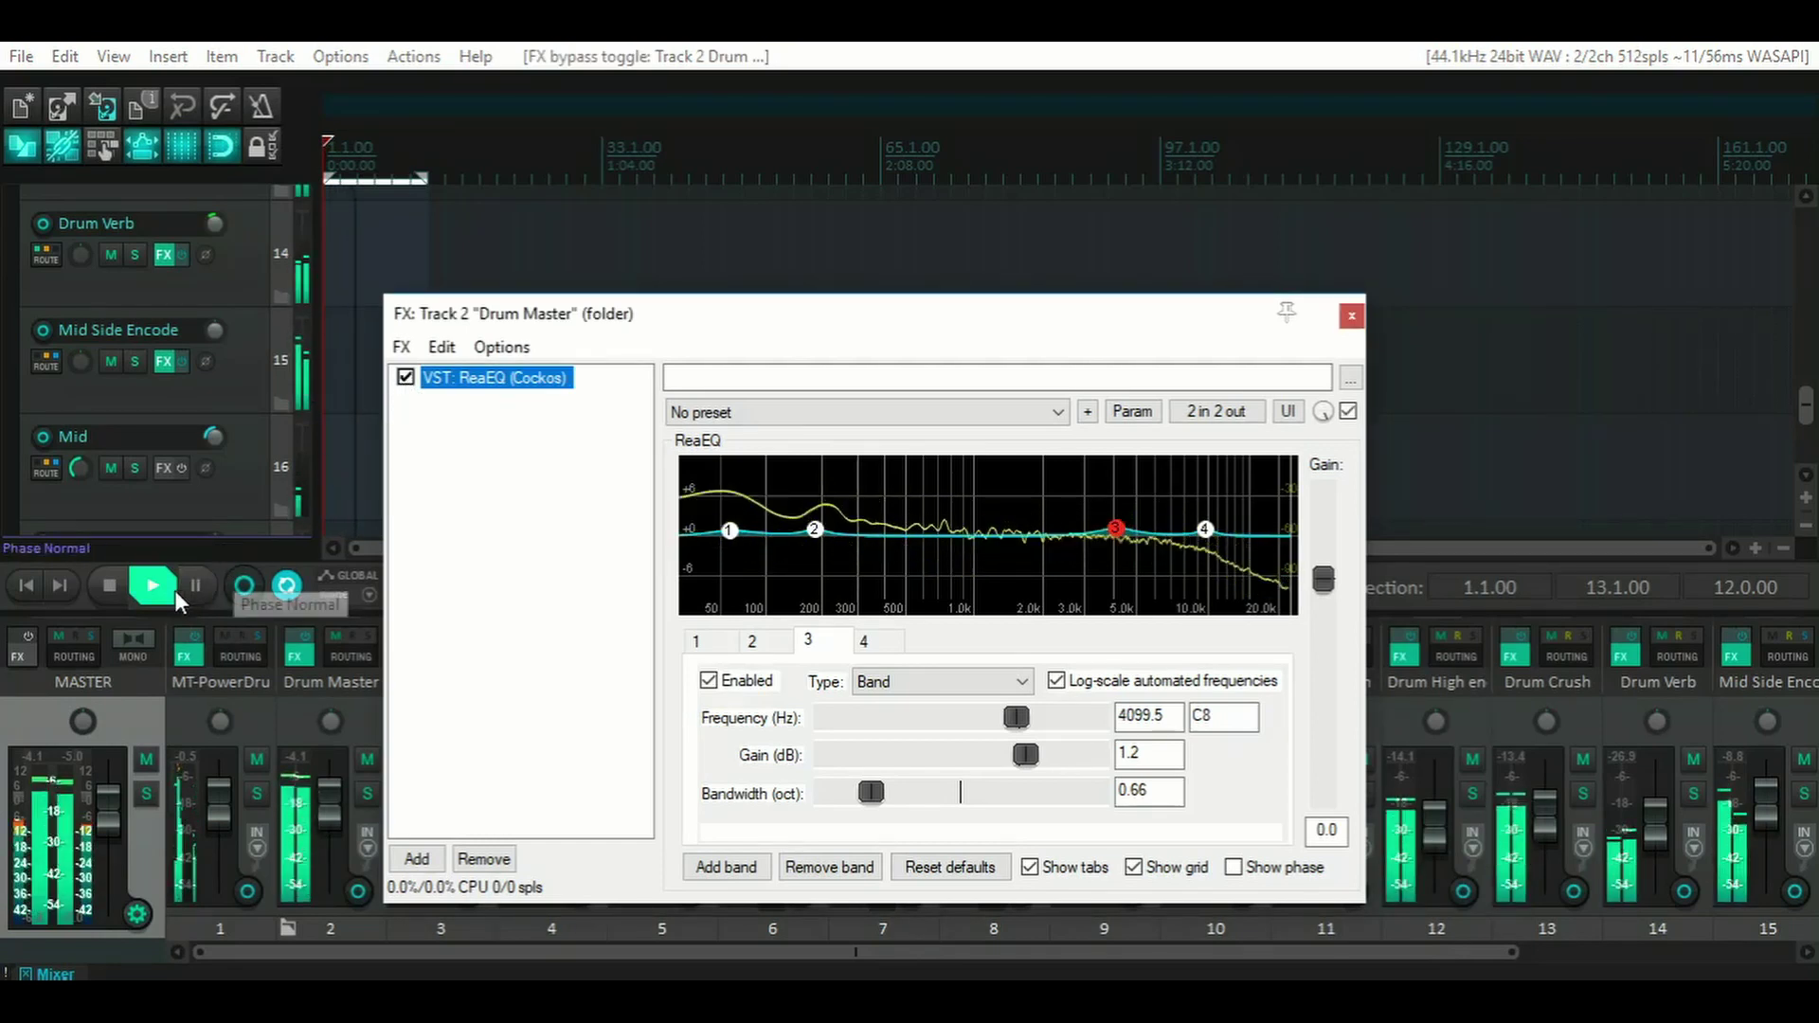
left_click(118, 586)
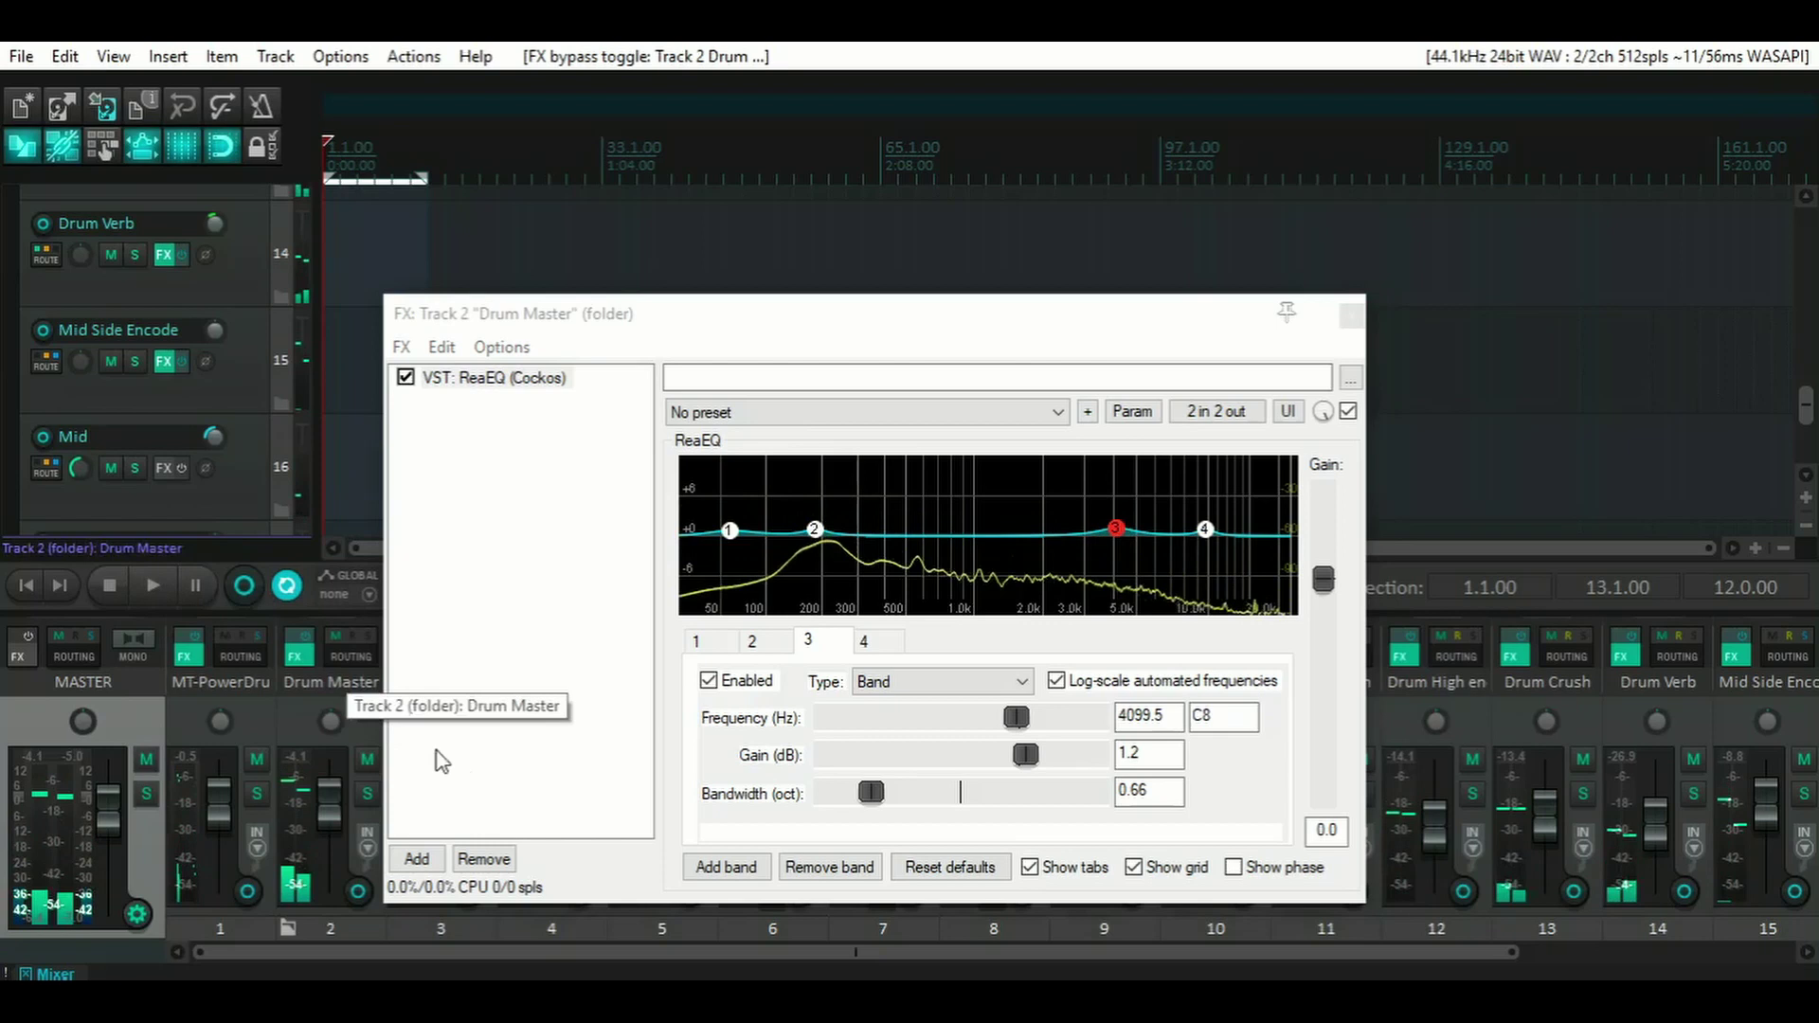
- Add ReaComp (Cockos) after ReaEQ on the Drum Master track and load its Drum Master Compress preset
left_click(421, 859)
type("reacomp")
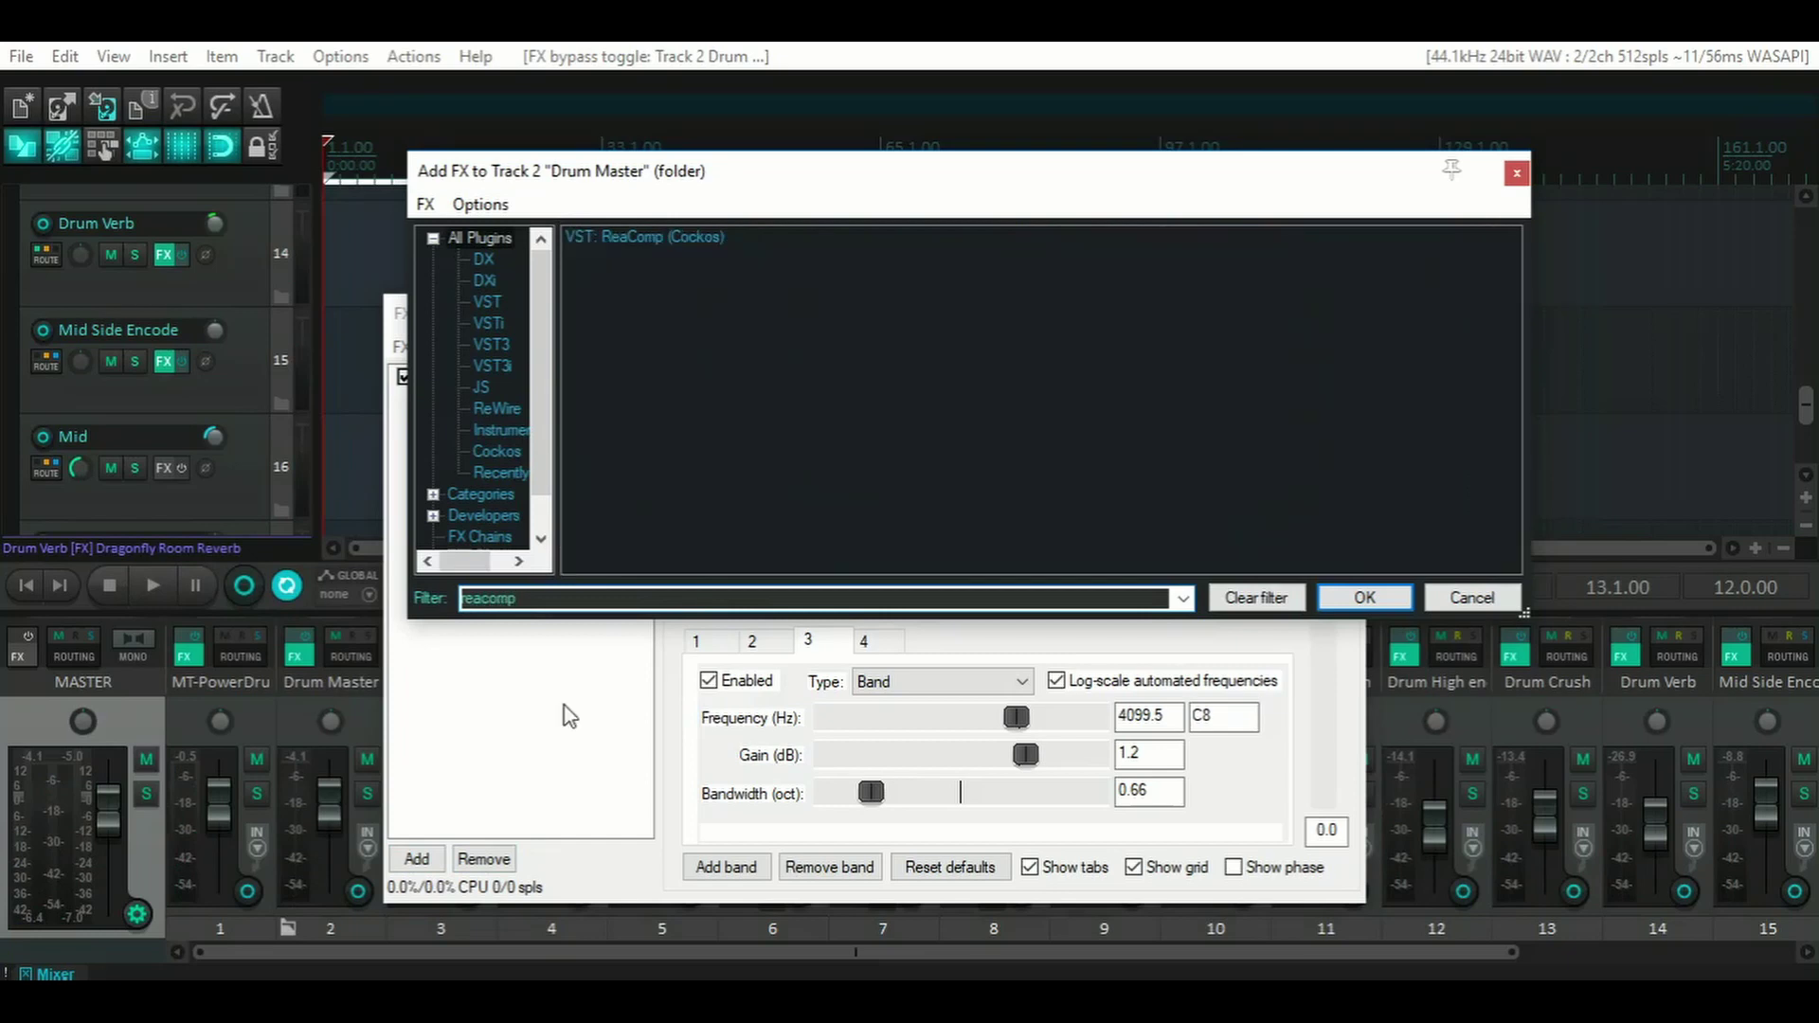
double_click(631, 233)
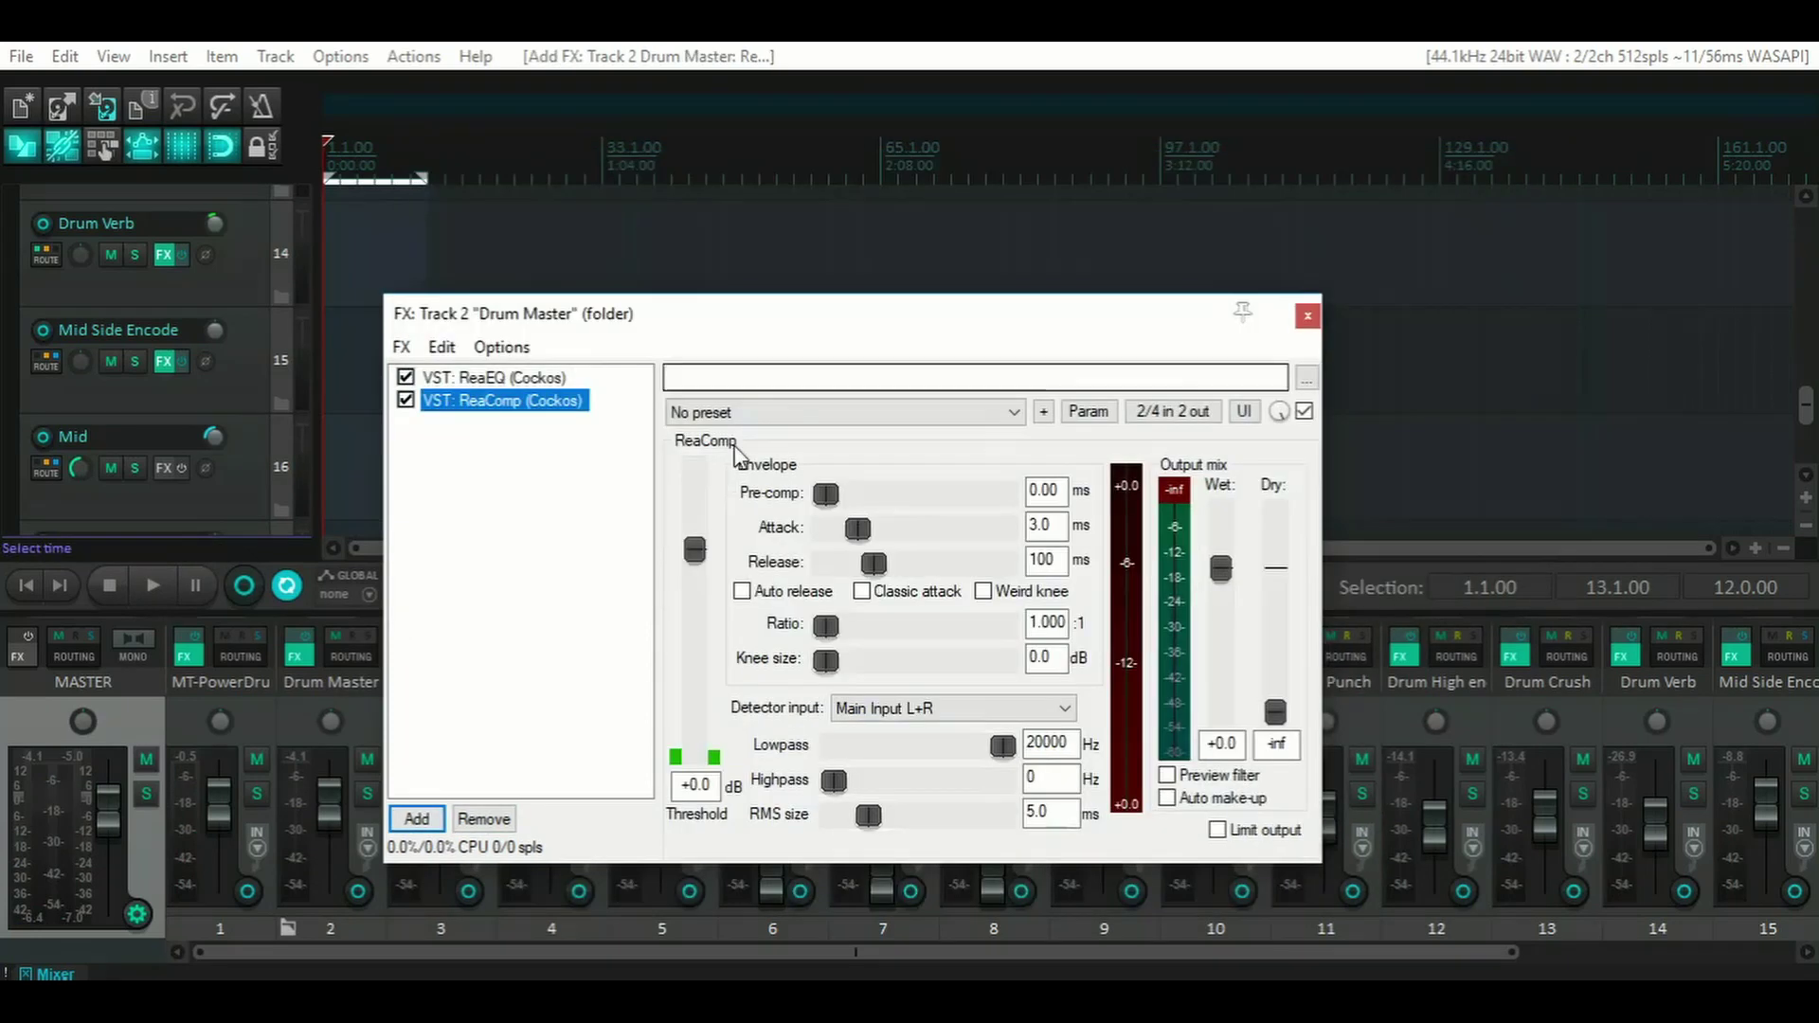
left_click_drag(857, 319, 852, 268)
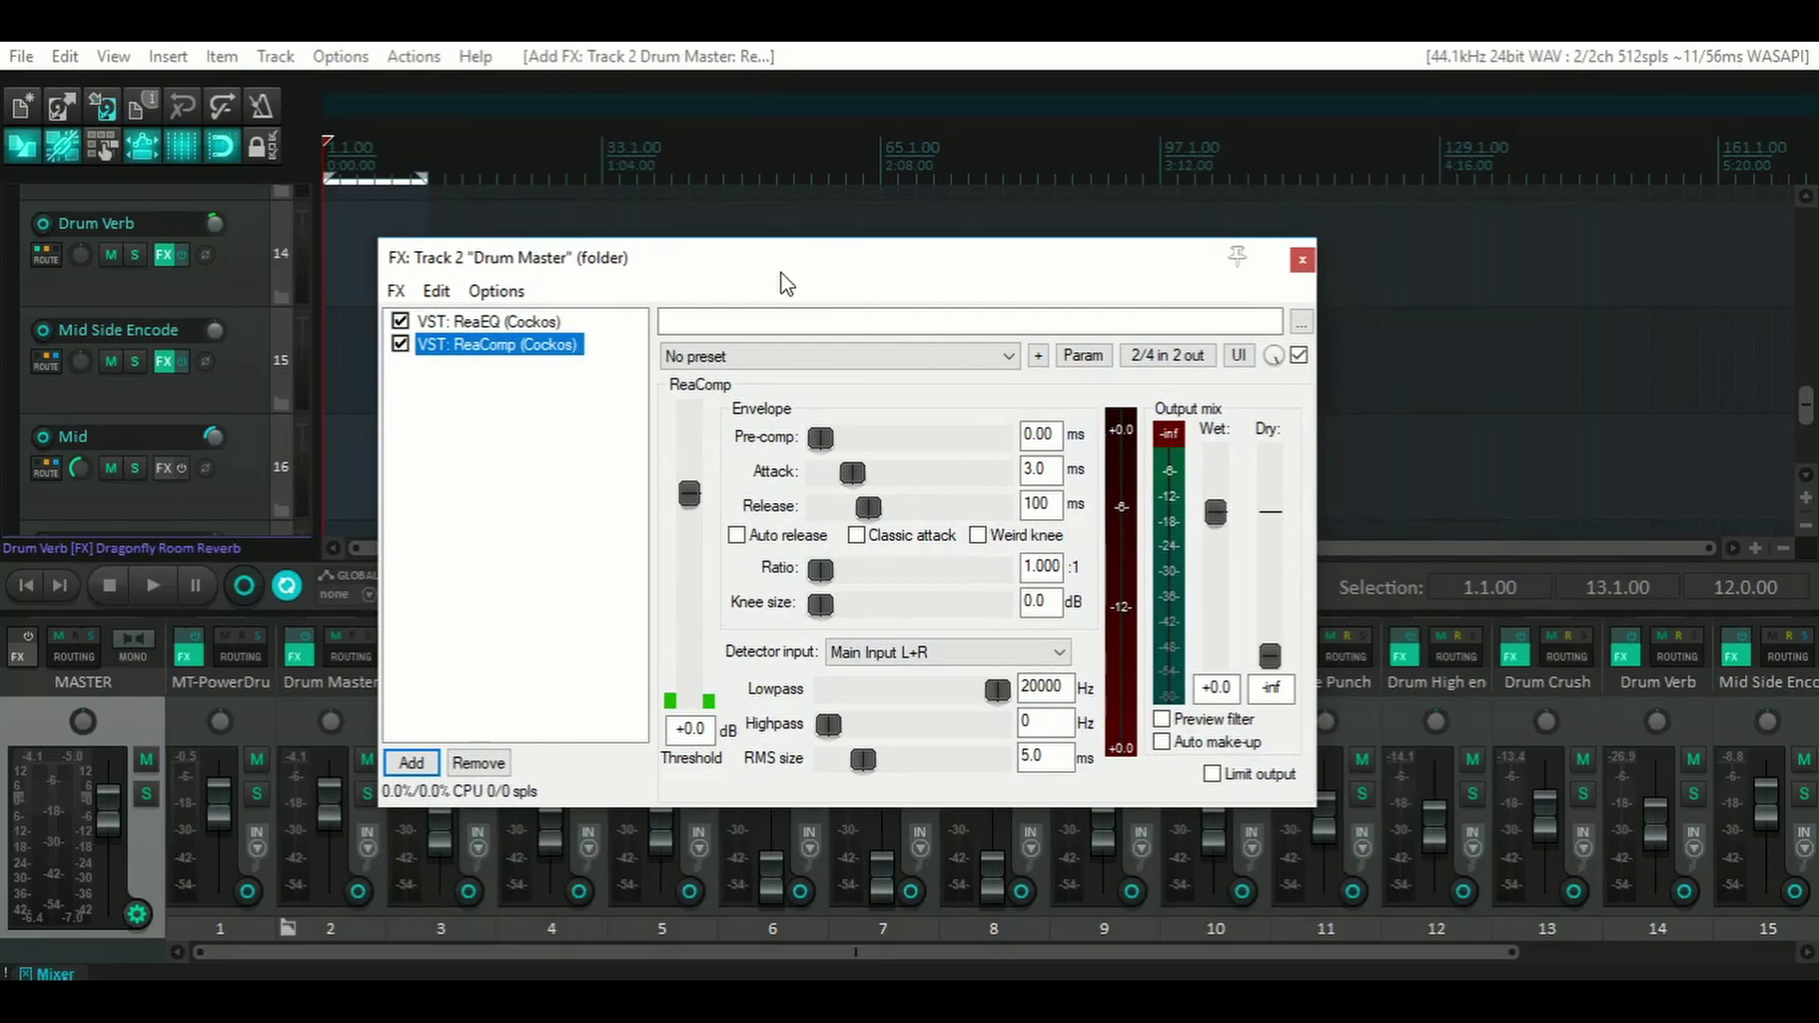
left_click_drag(816, 271, 833, 281)
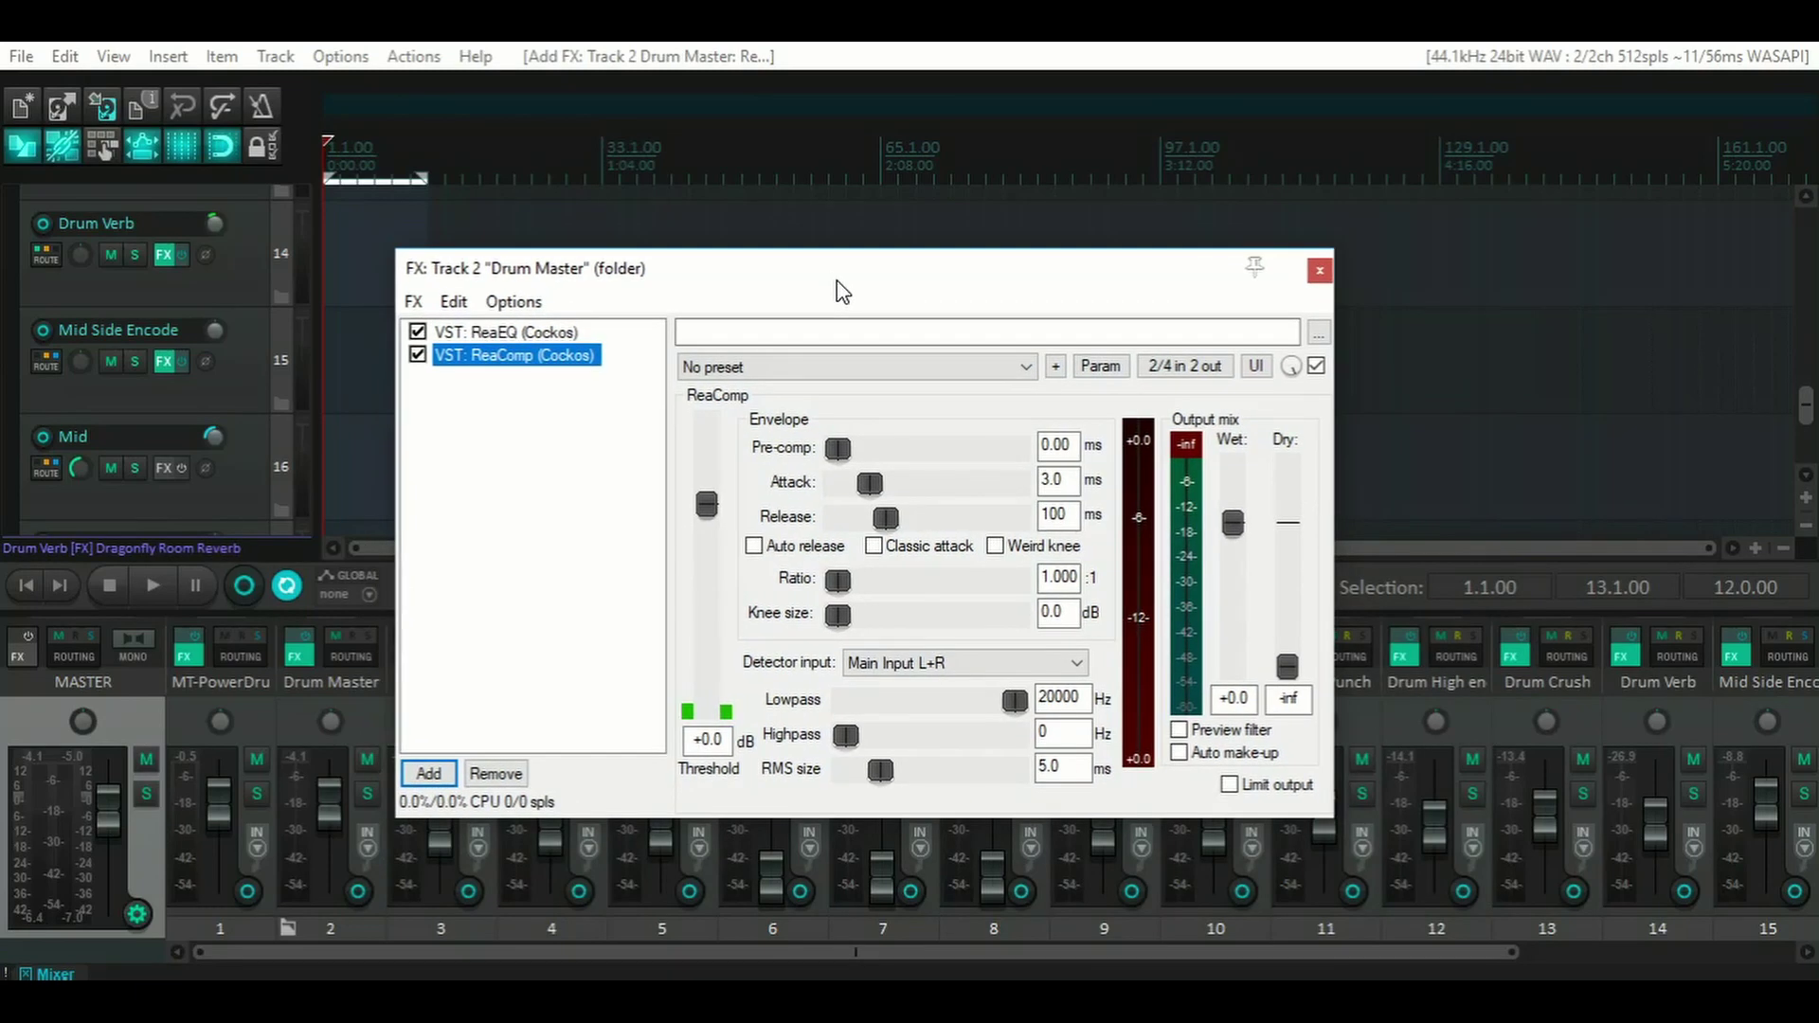
left_click(798, 371)
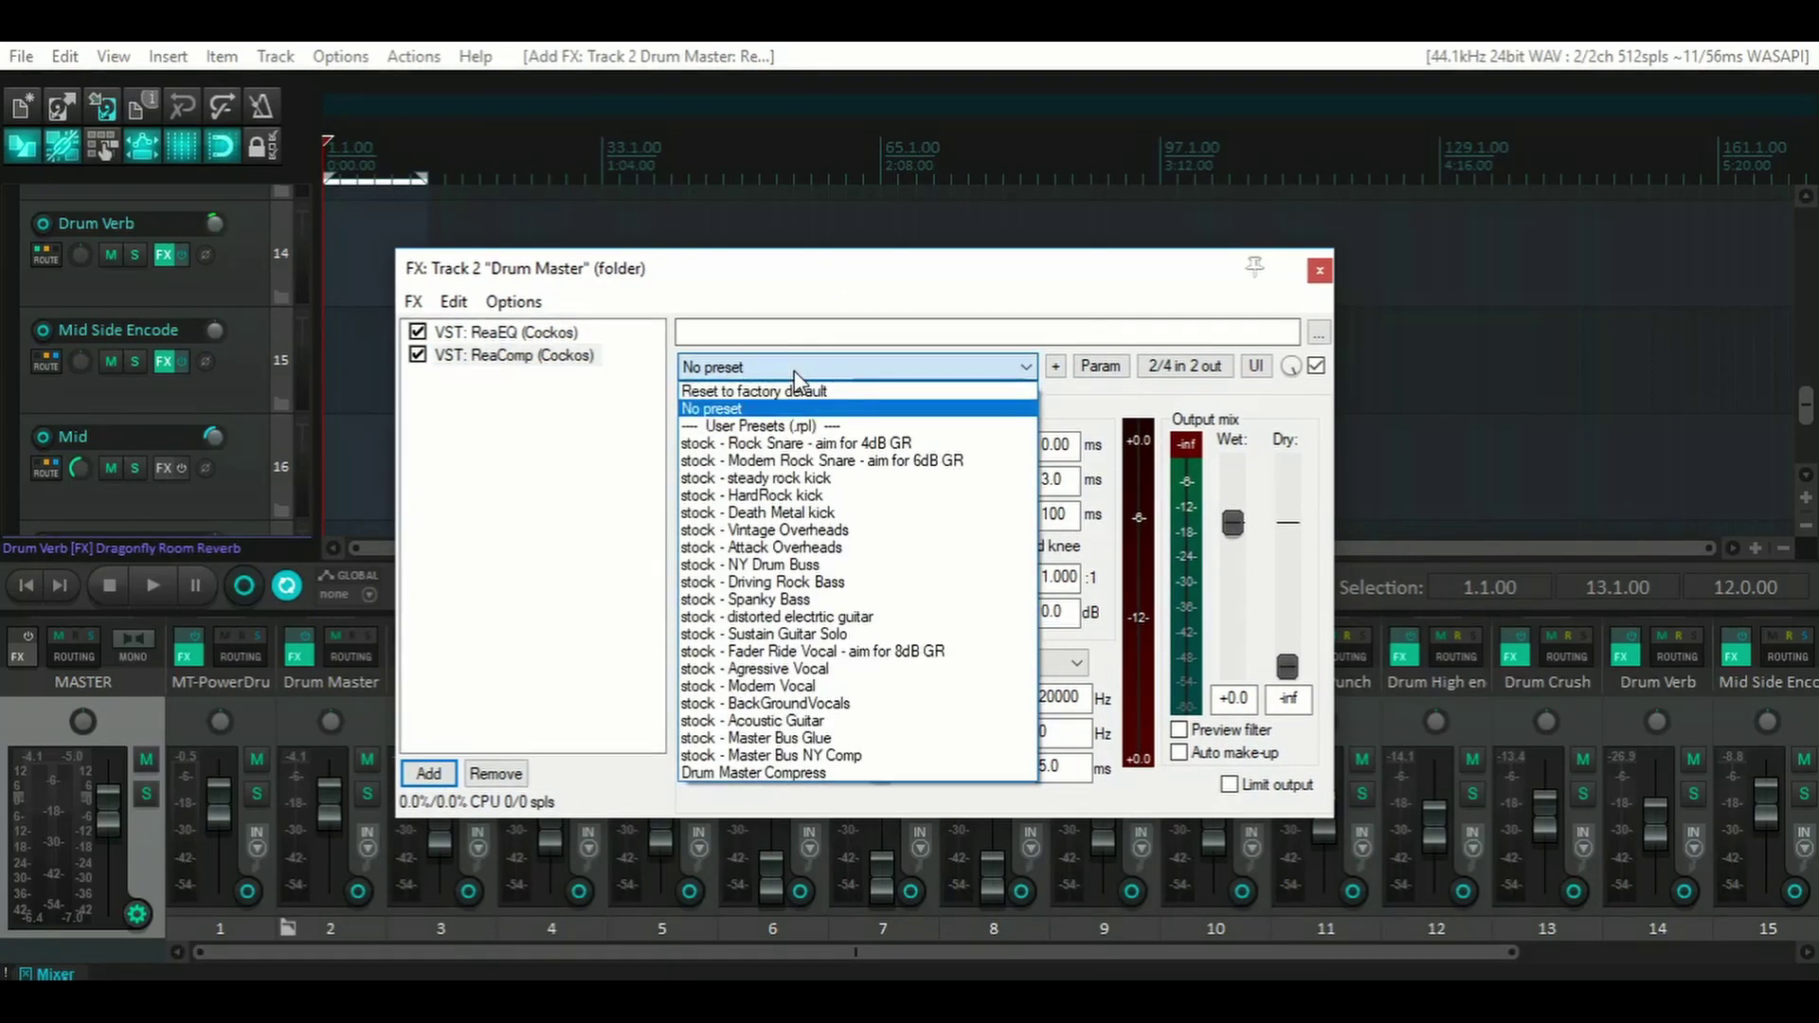
left_click(753, 773)
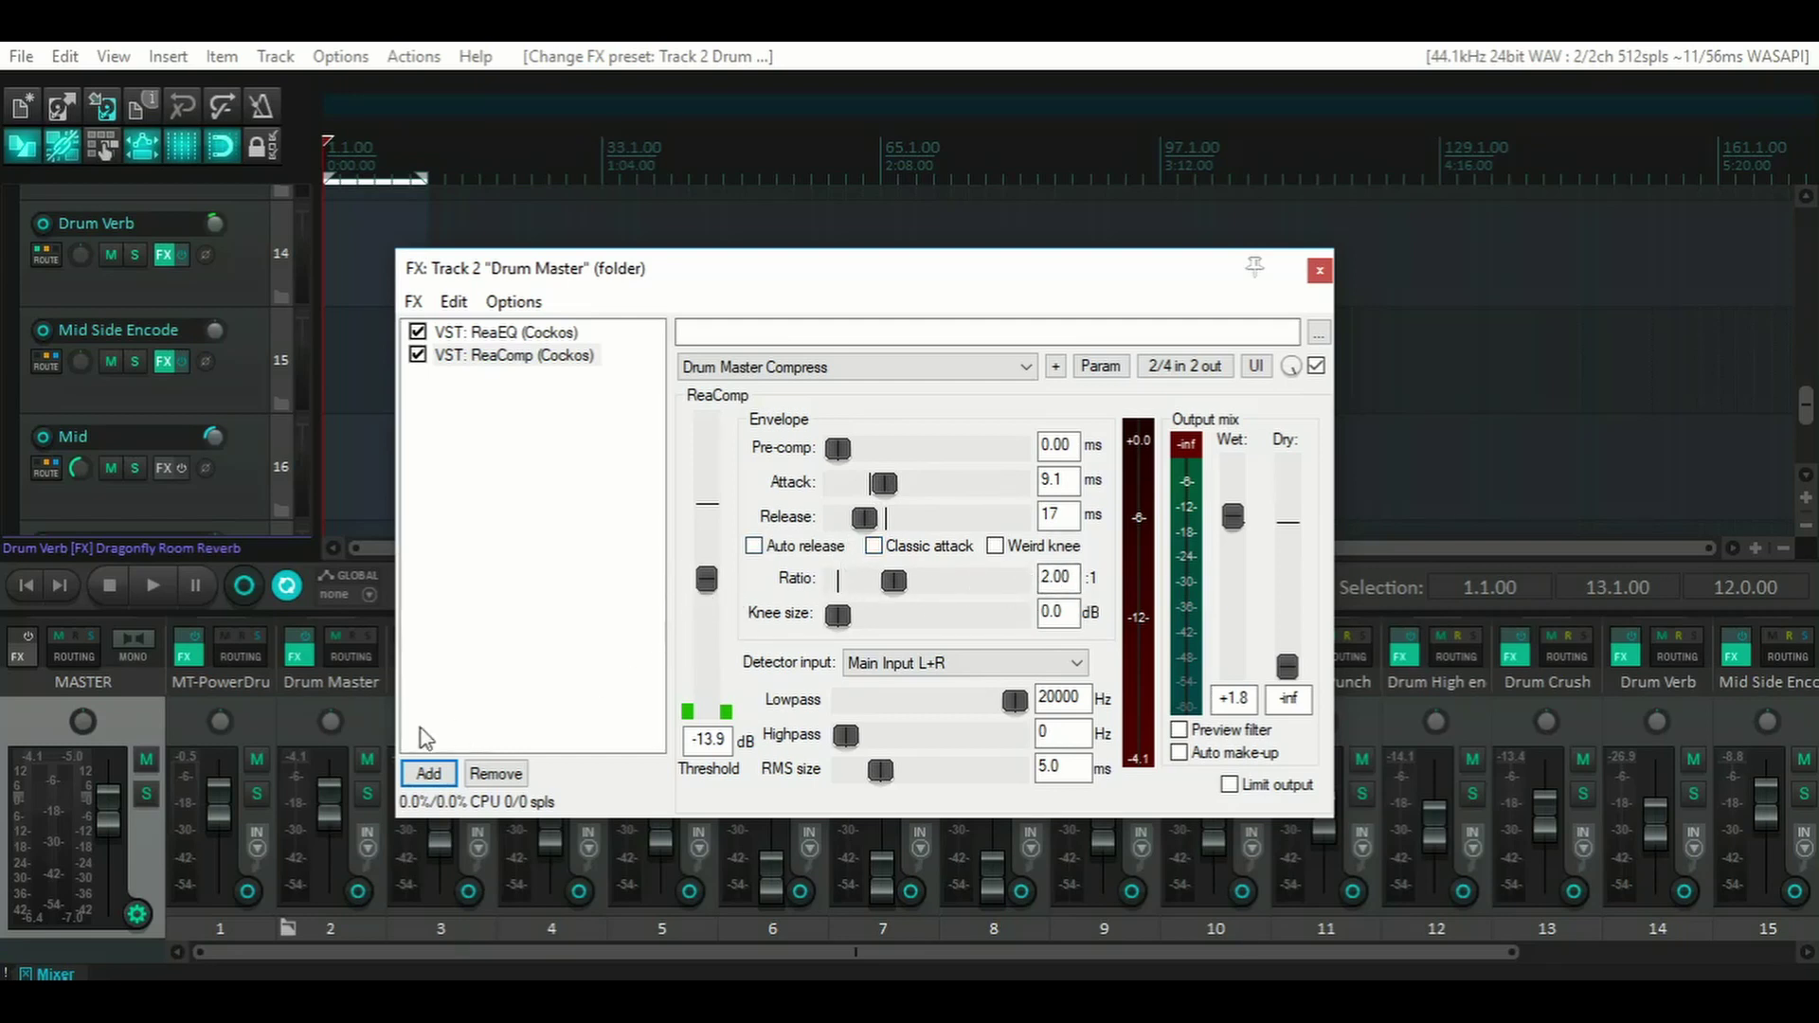
- Lower the ReaComp threshold to -18.7 dB while playing back the drum mix
left_click(149, 583)
left_click_drag(706, 579, 707, 598)
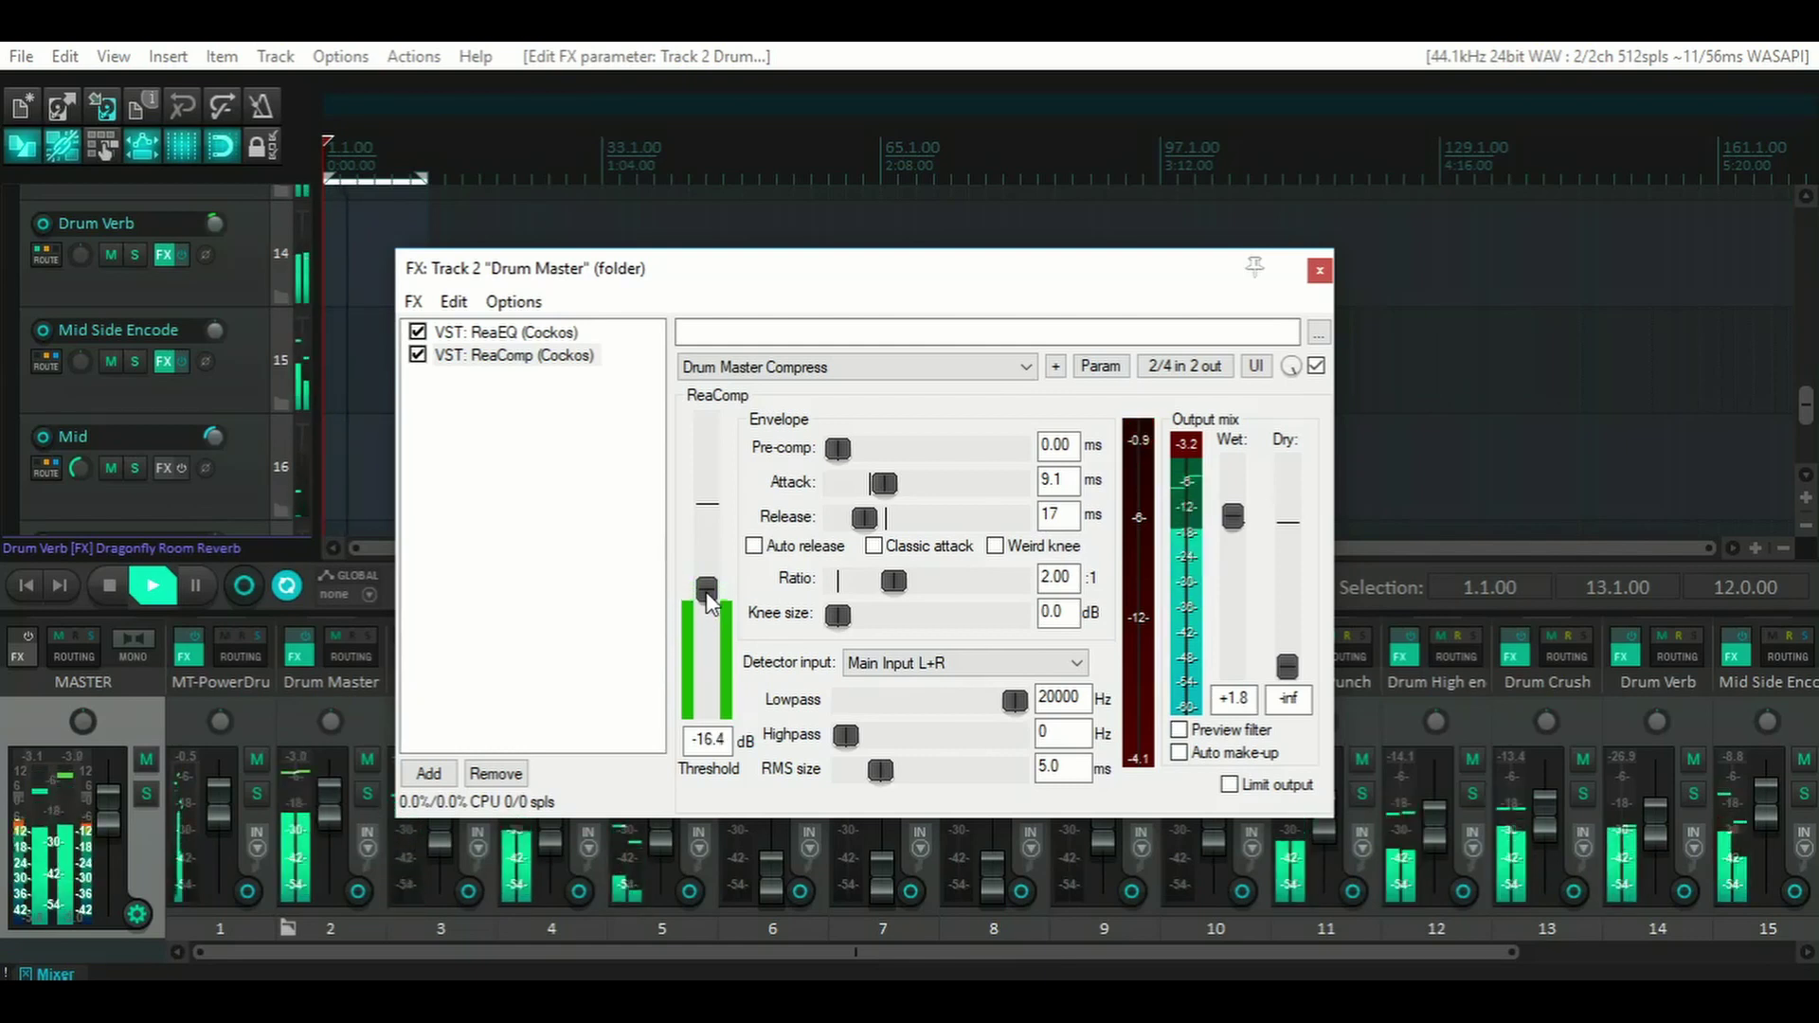
left_click_drag(705, 595, 705, 598)
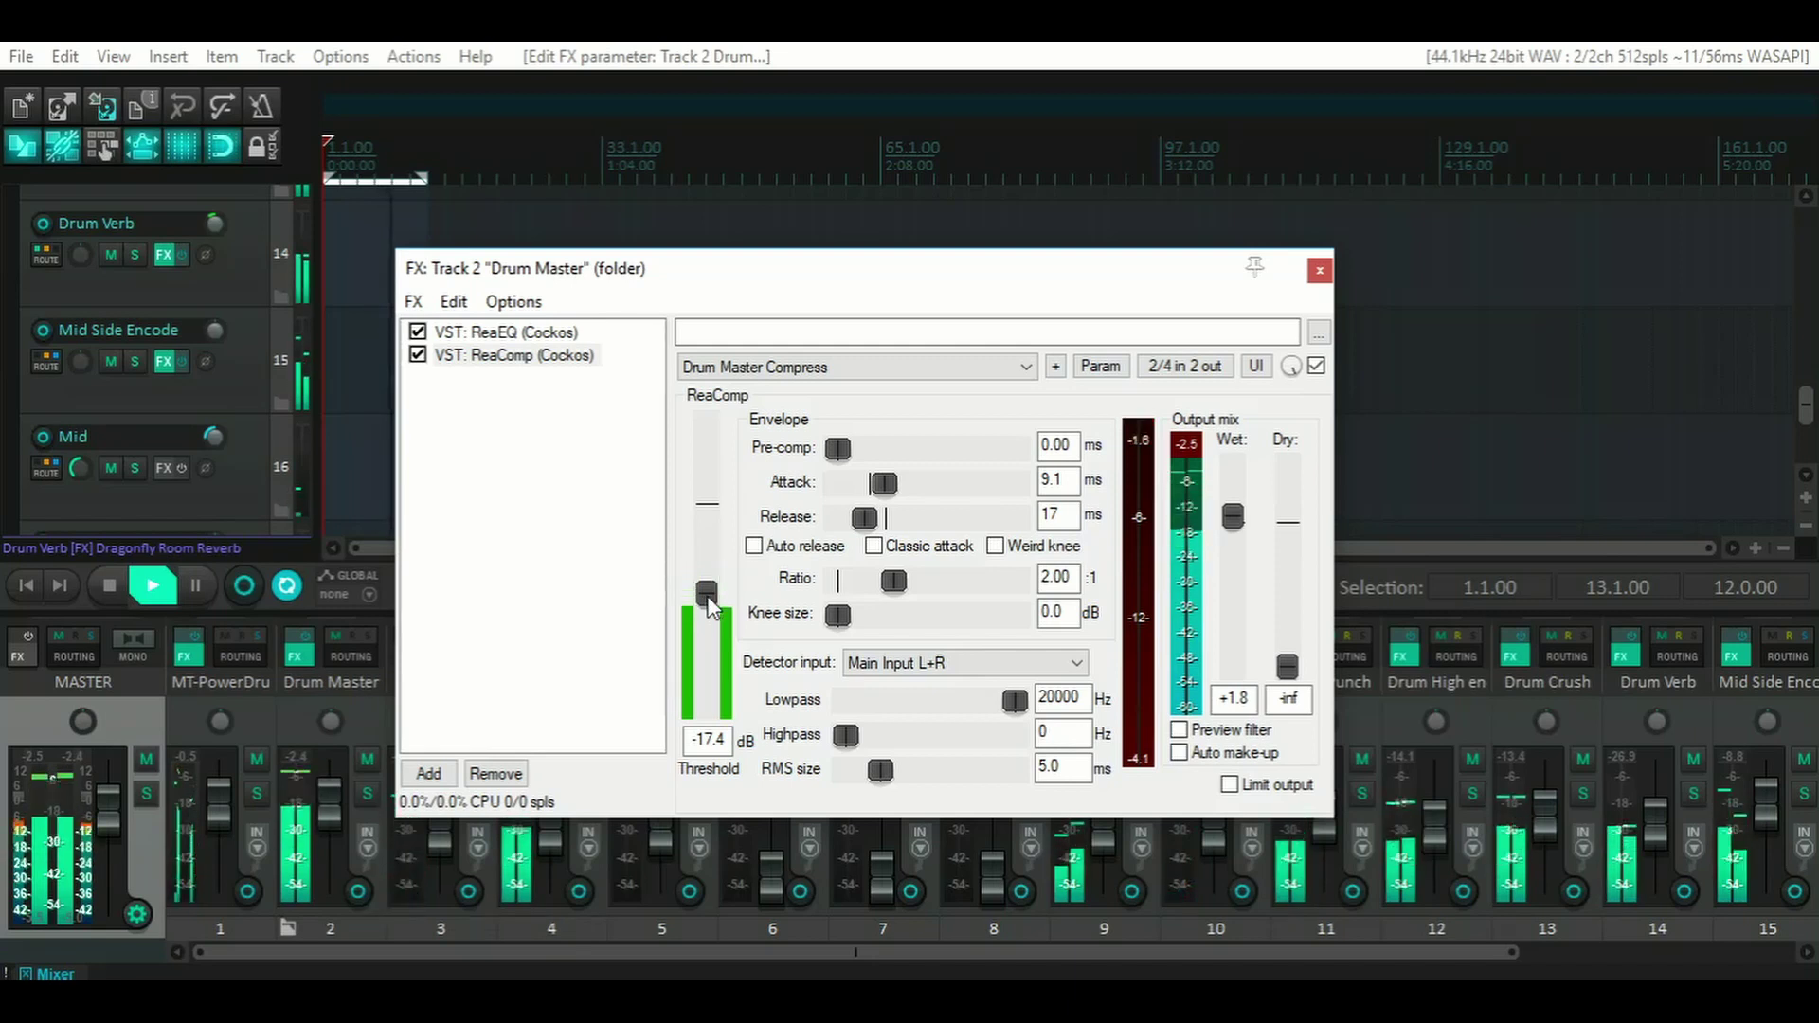
left_click_drag(707, 596, 707, 601)
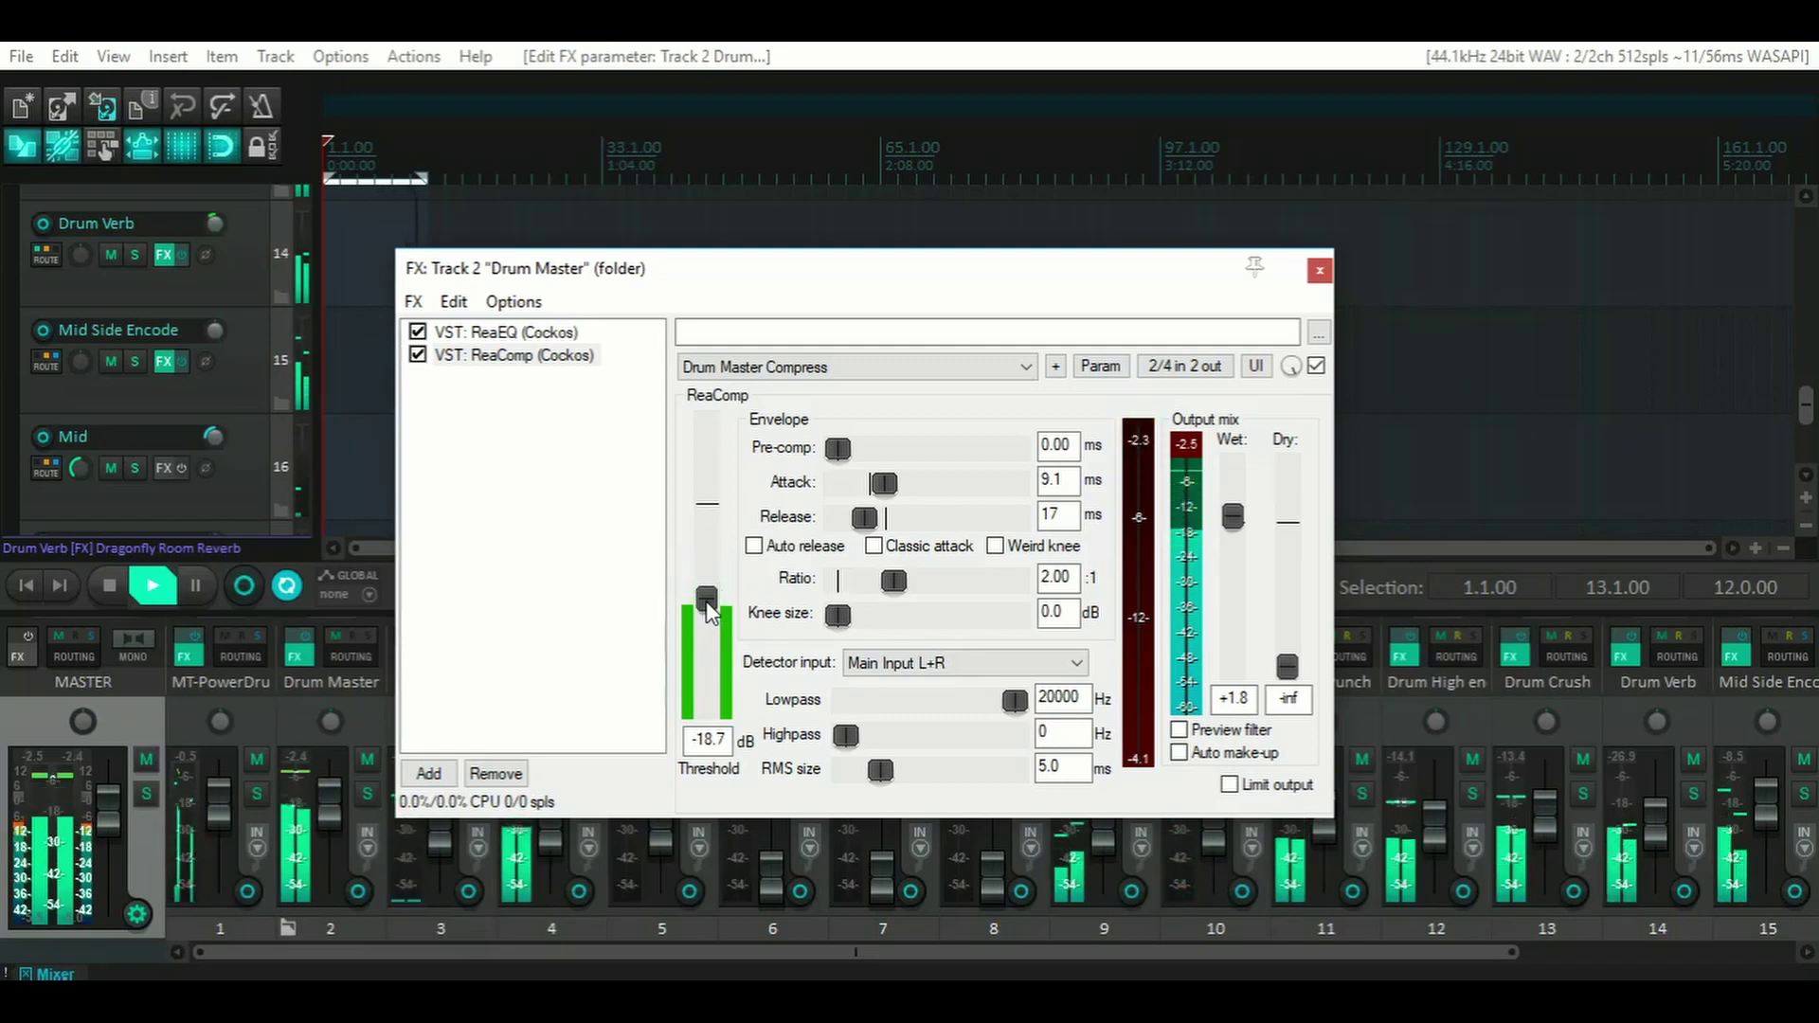
left_click(106, 586)
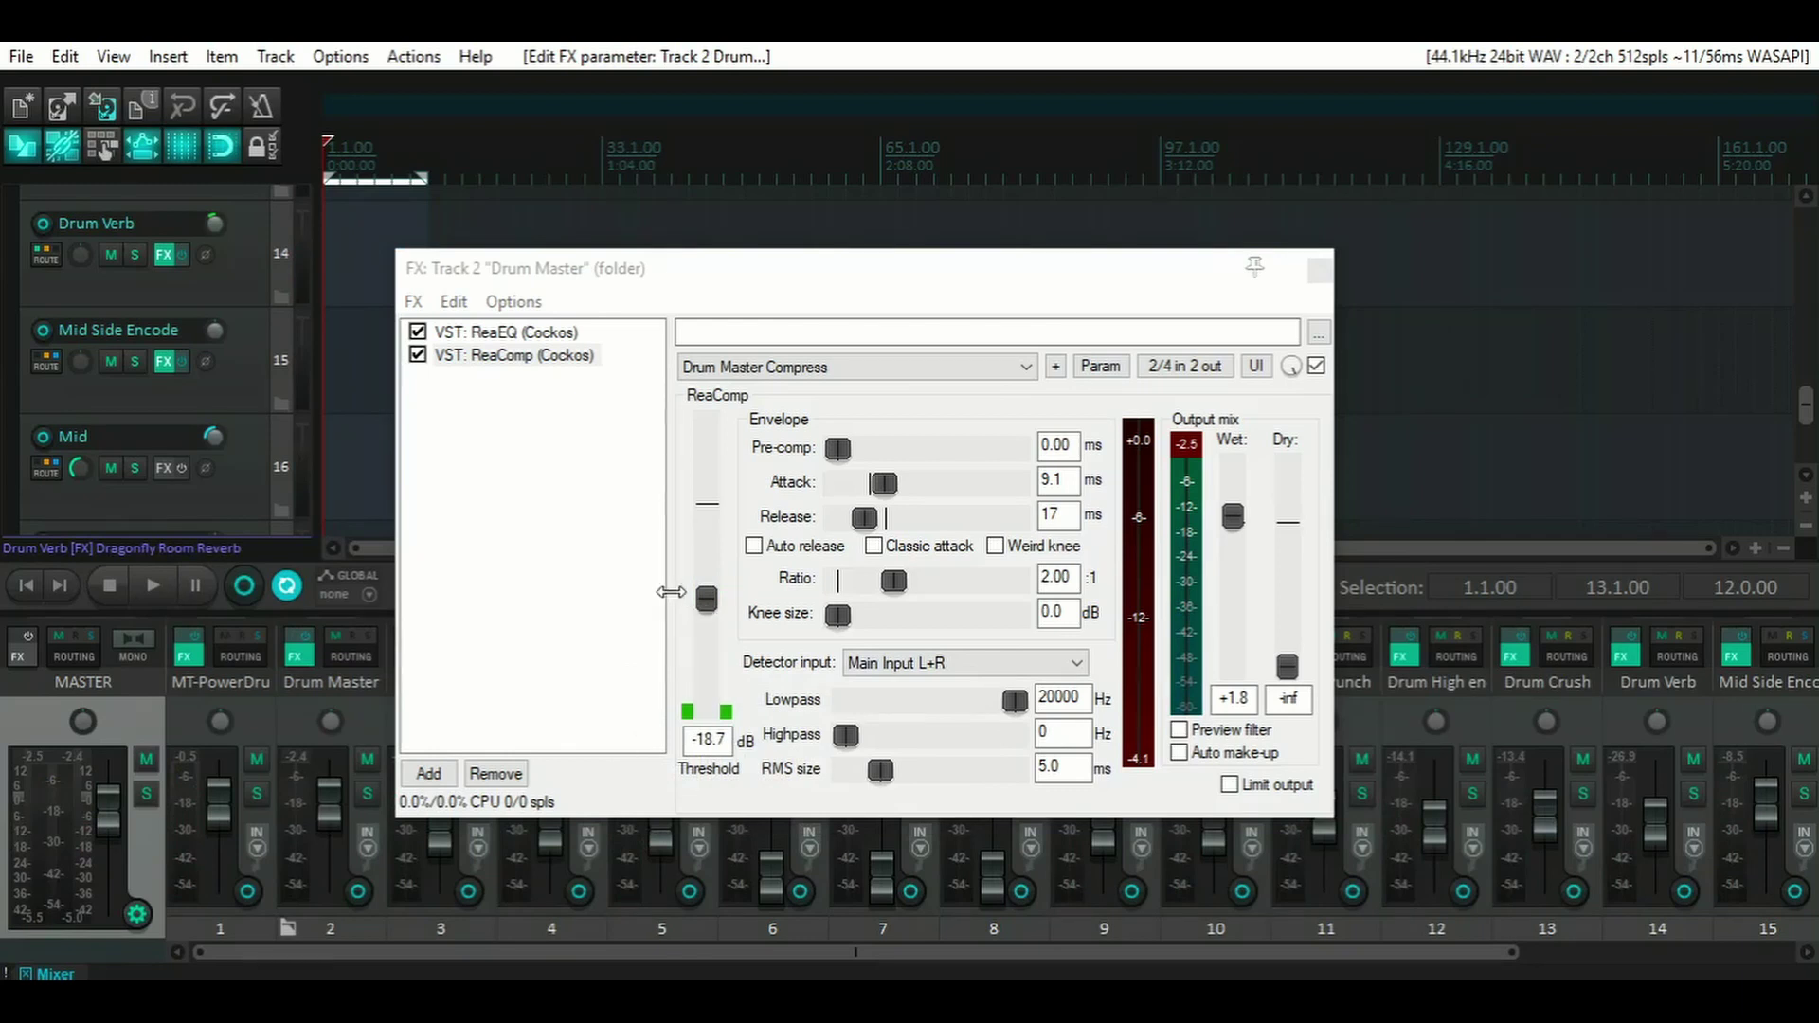
- Play the drum mix and repeatedly bypass and re-enable ReaComp to compare the compressed and uncompressed sound
left_click_drag(908, 276, 779, 266)
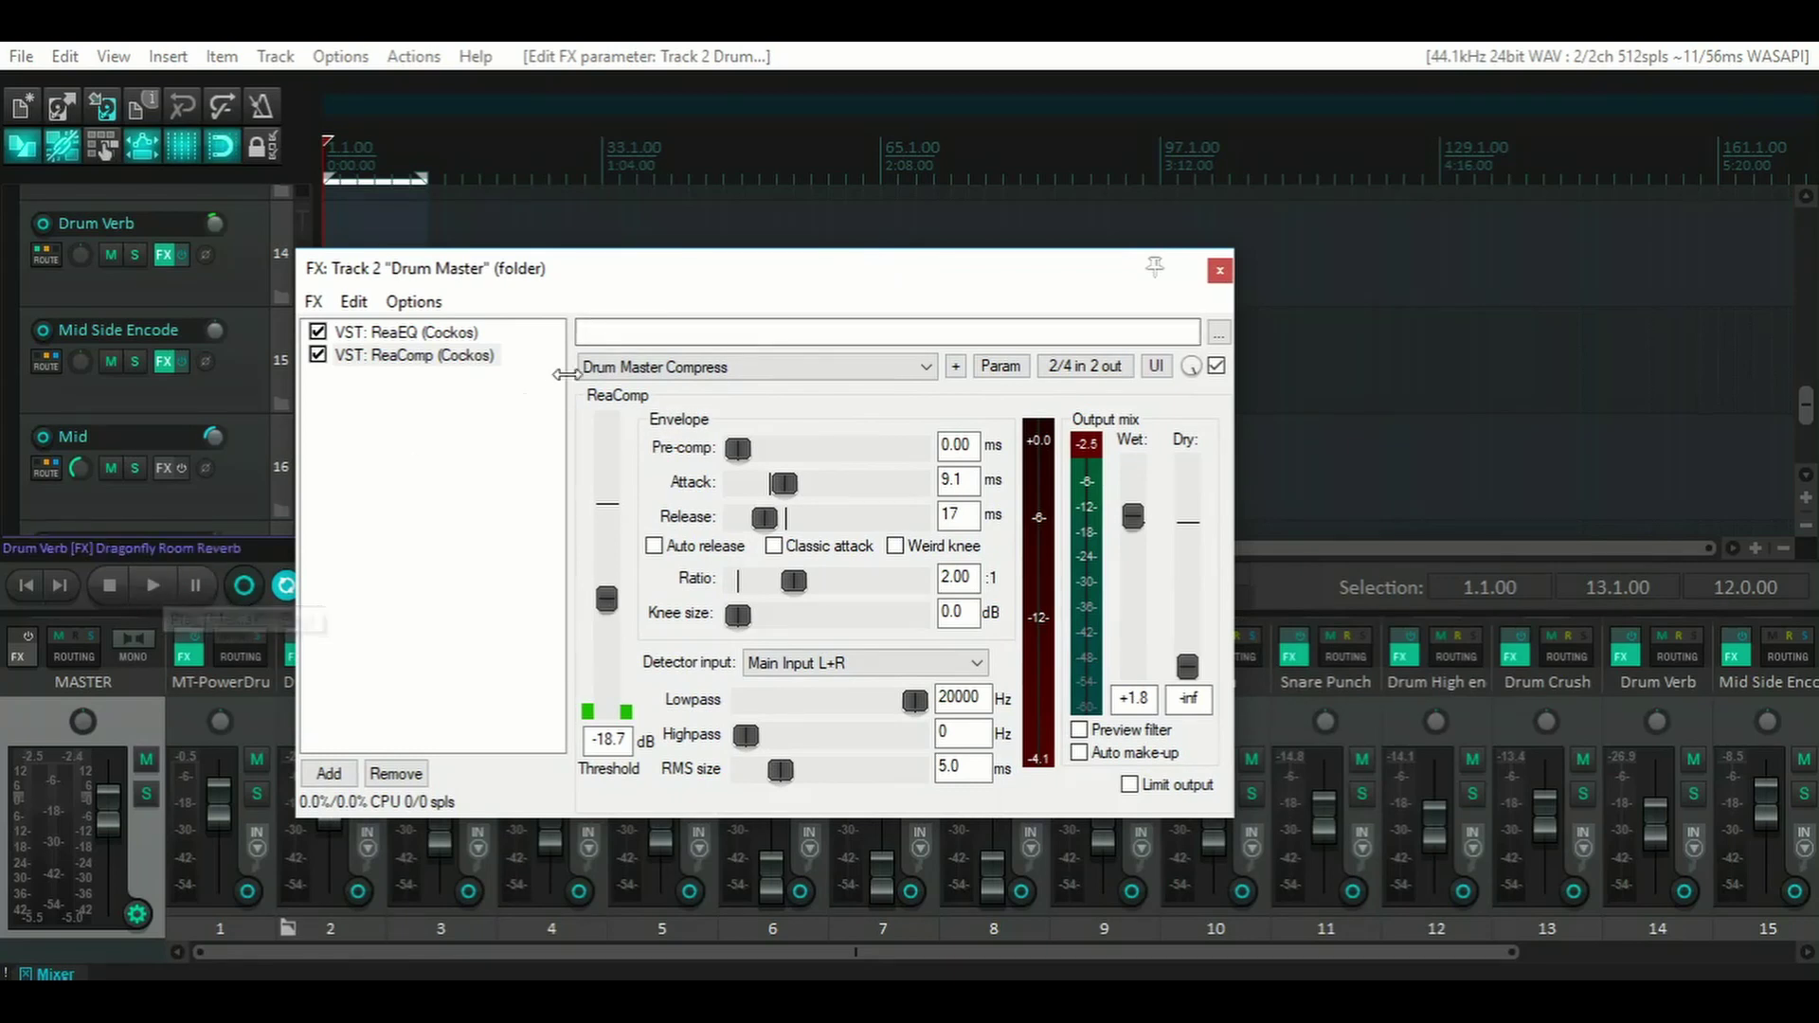
left_click_drag(759, 274, 798, 274)
left_click(162, 588)
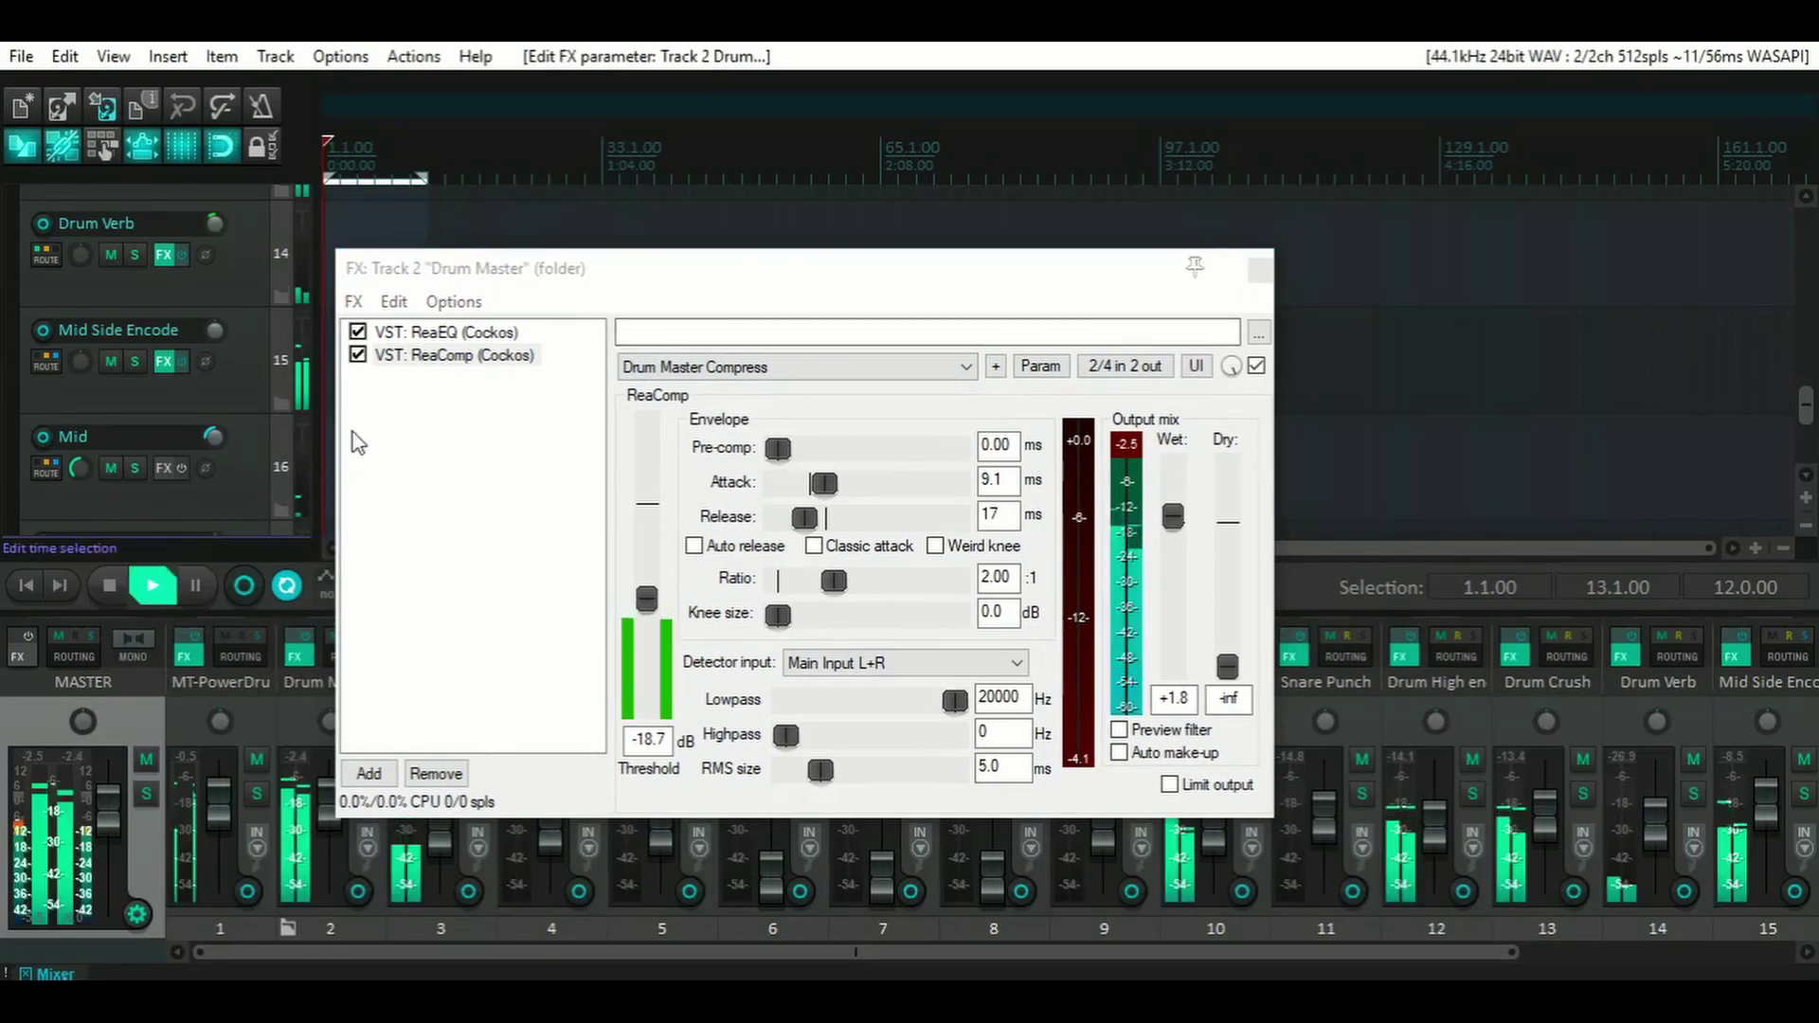
left_click(358, 356)
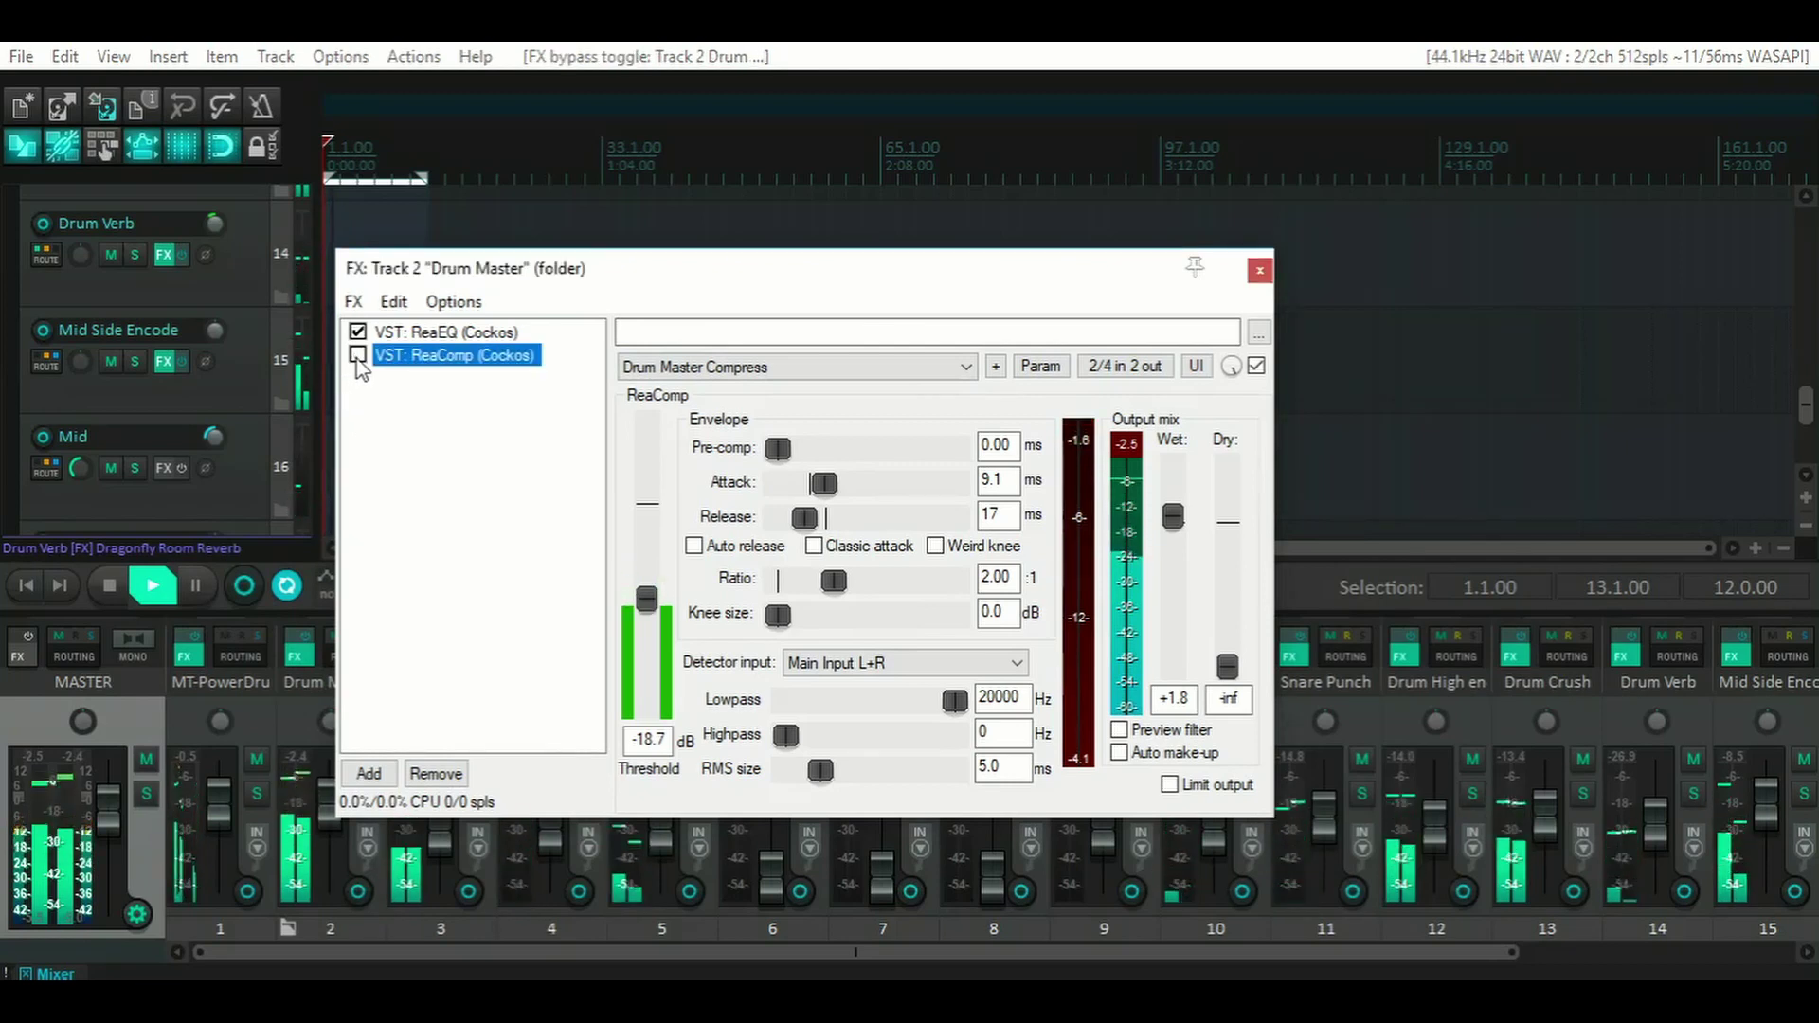
left_click(357, 356)
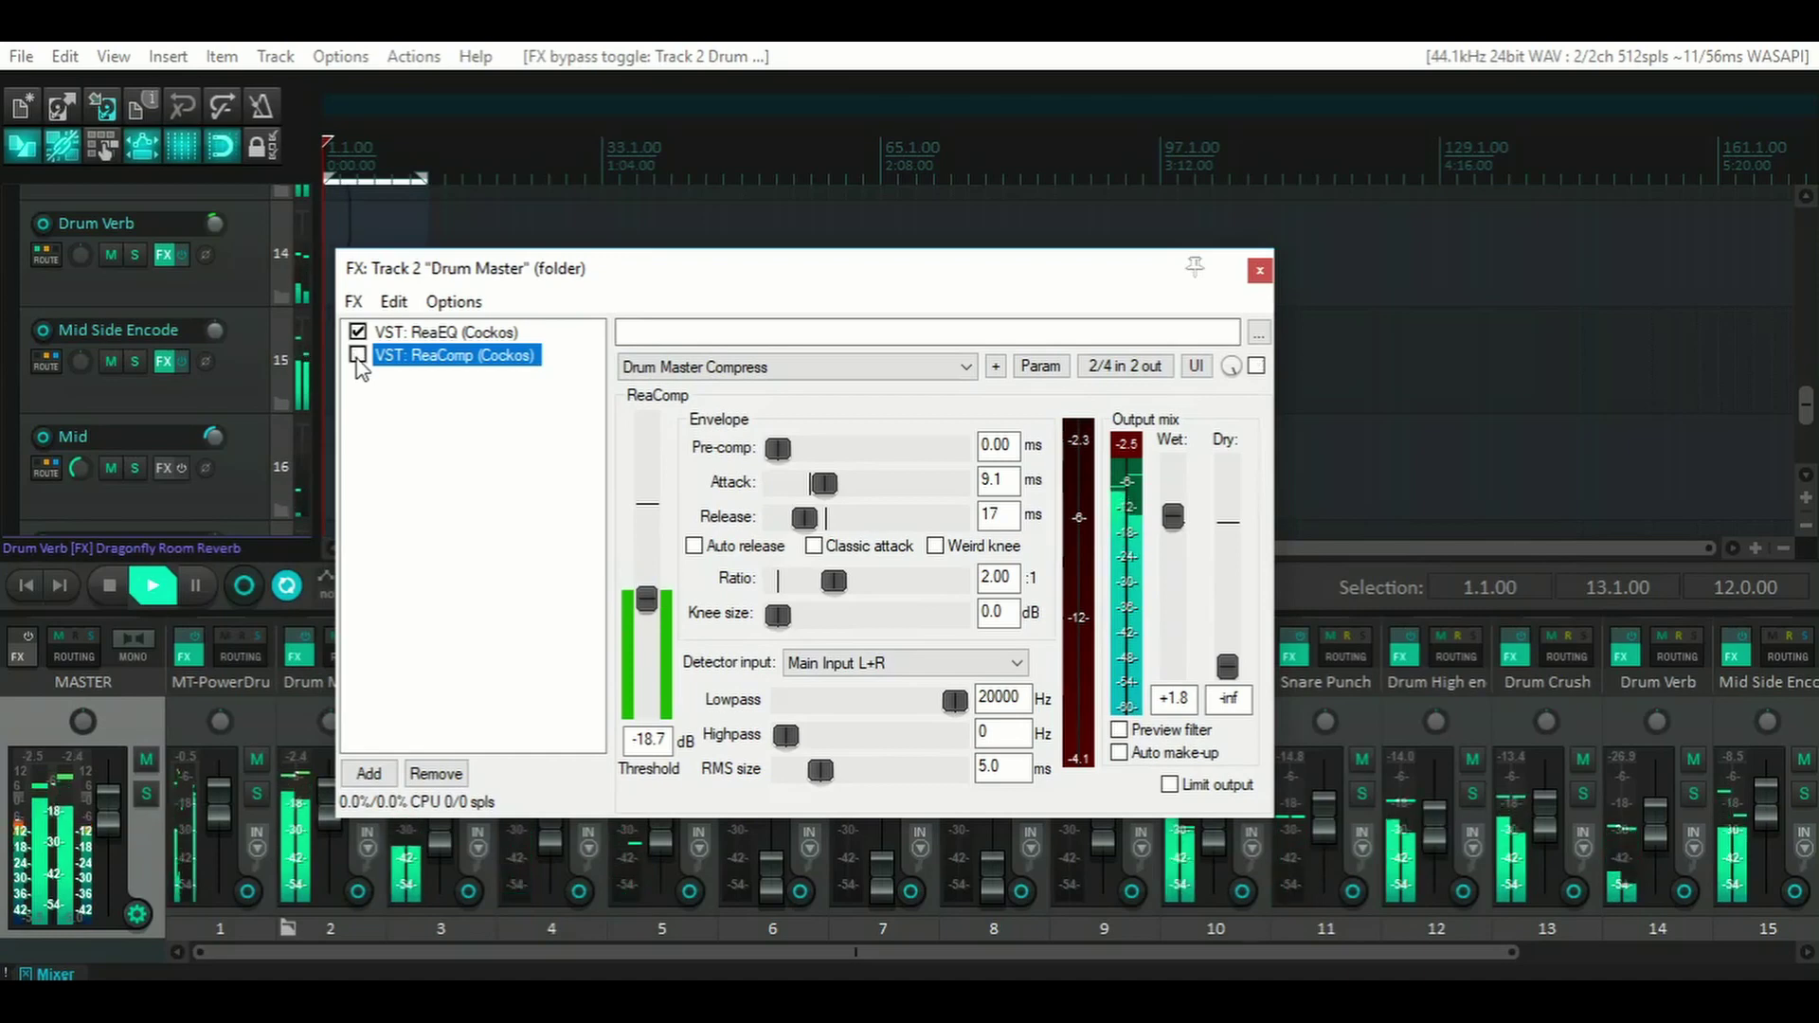
left_click(357, 357)
left_click(358, 356)
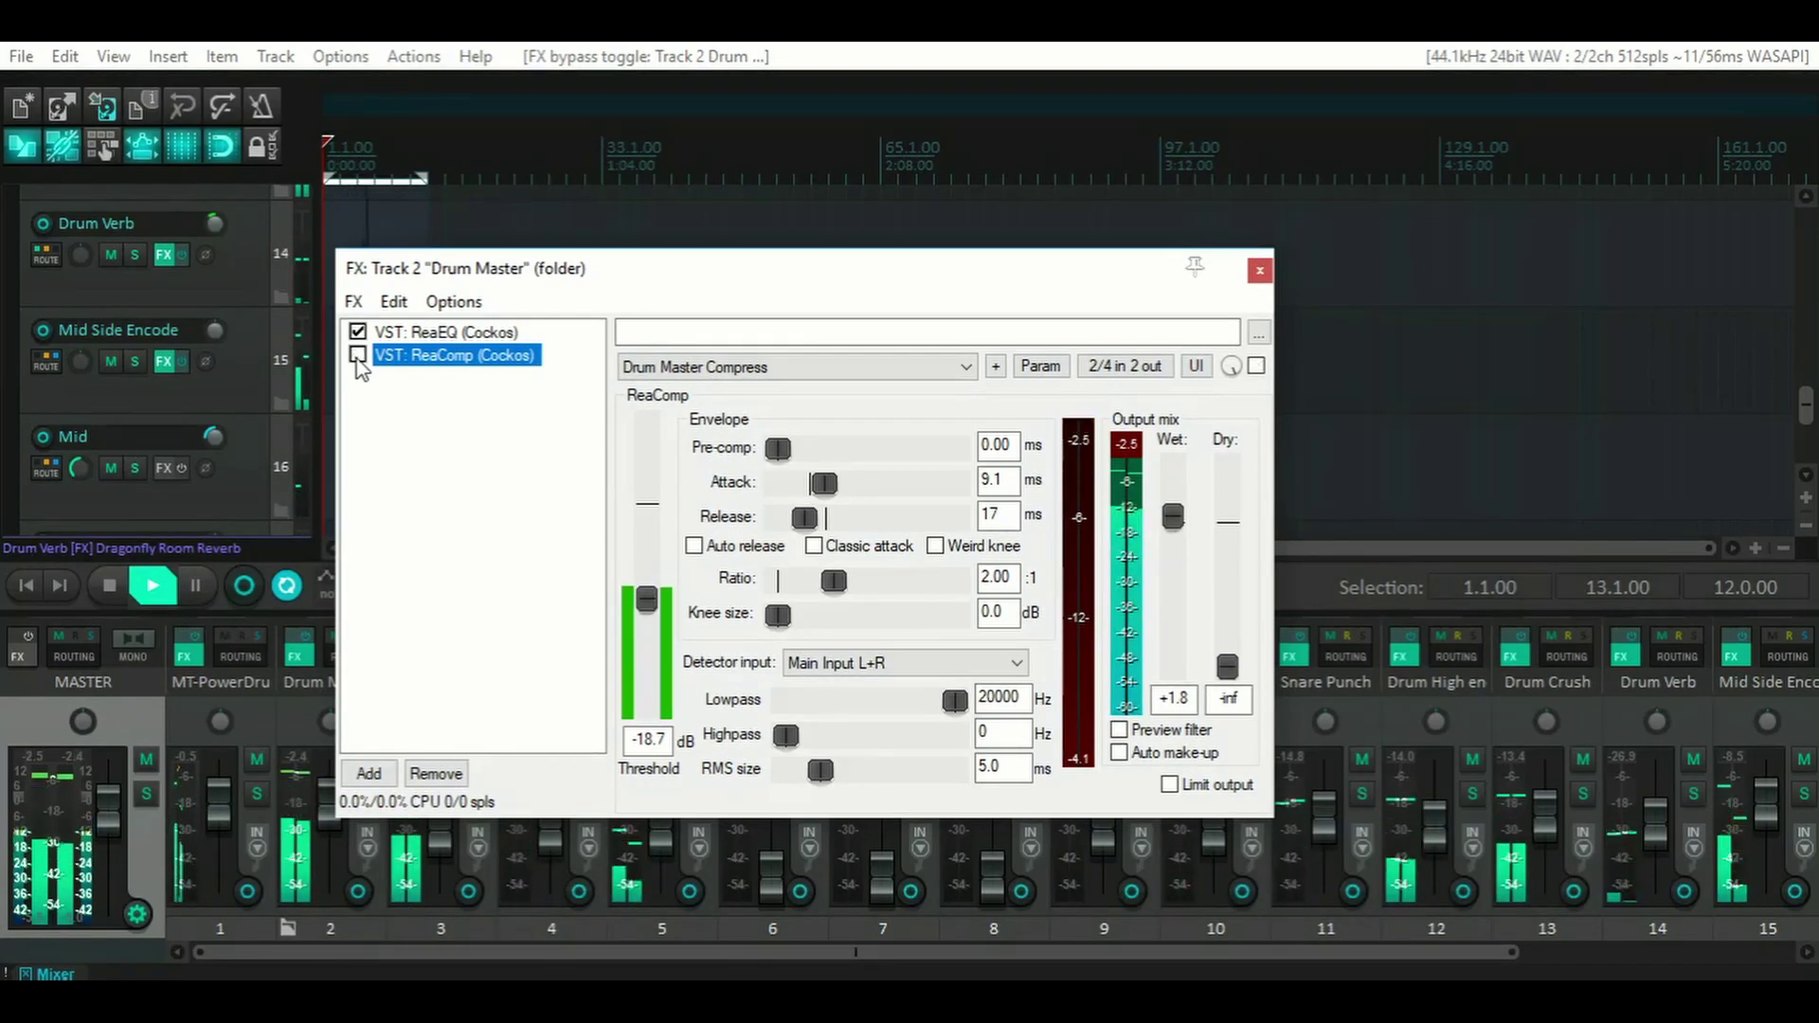
left_click(357, 356)
left_click(357, 356)
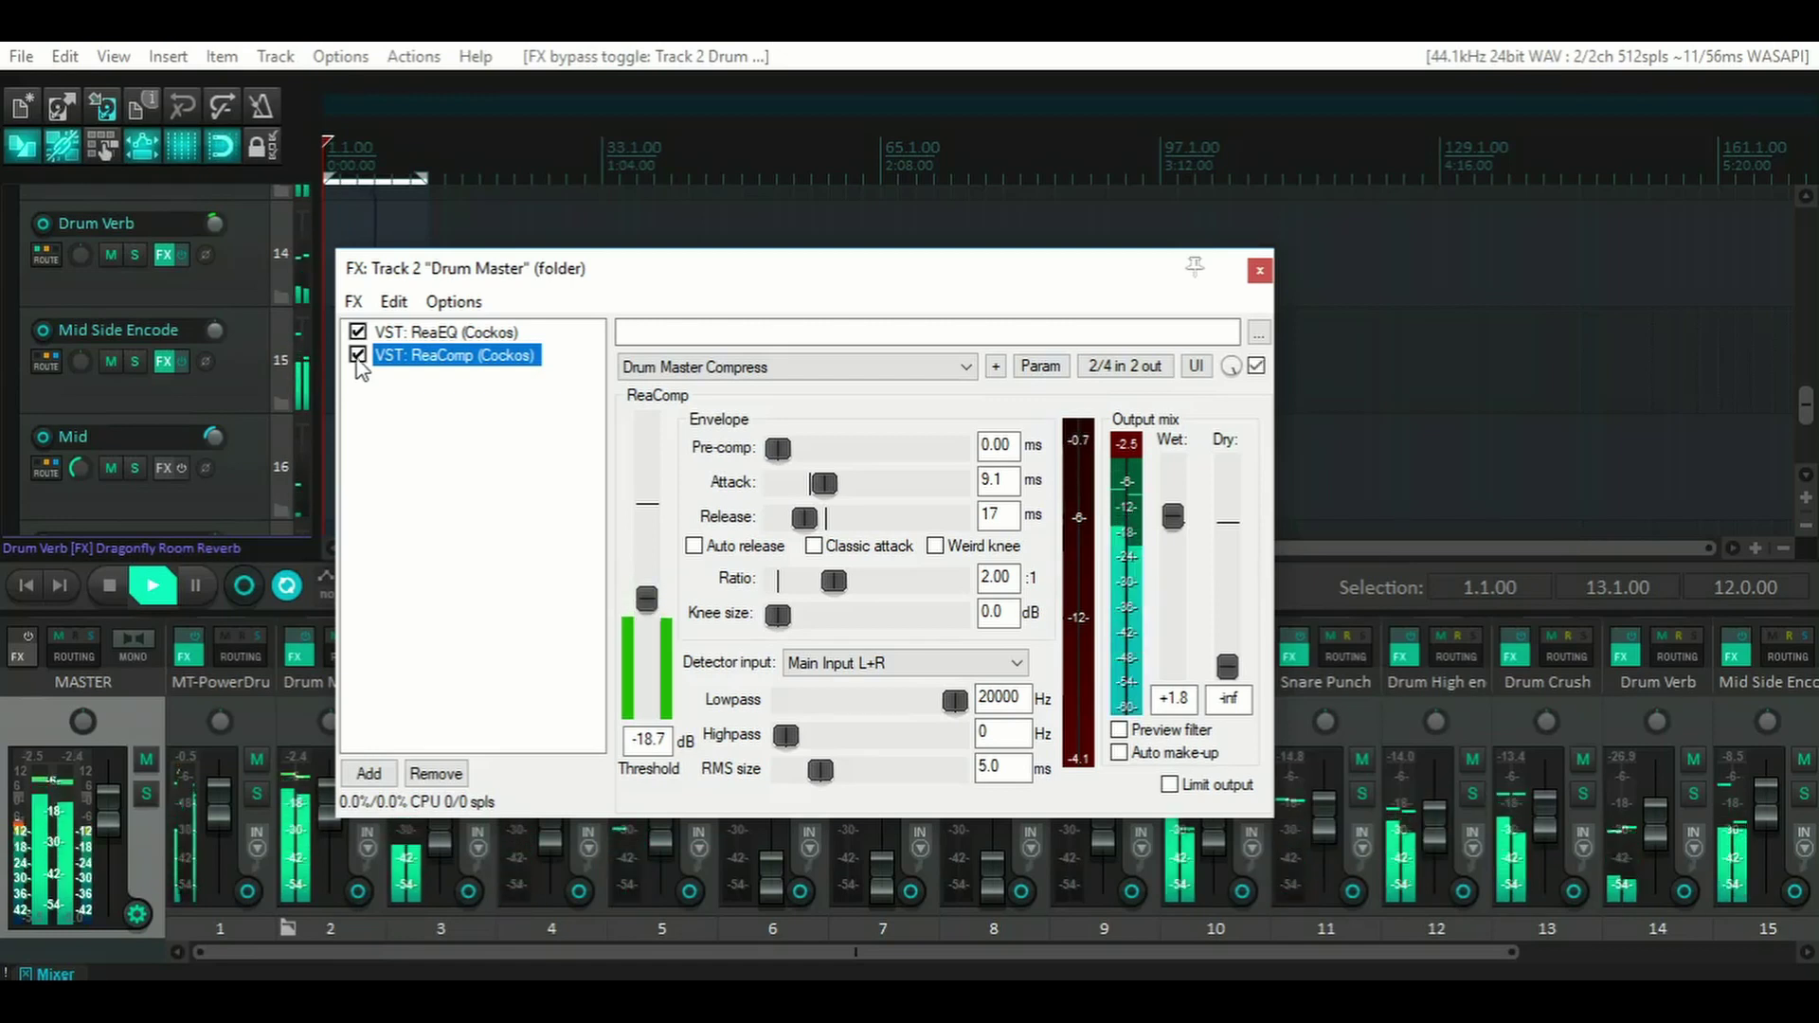
left_click(118, 575)
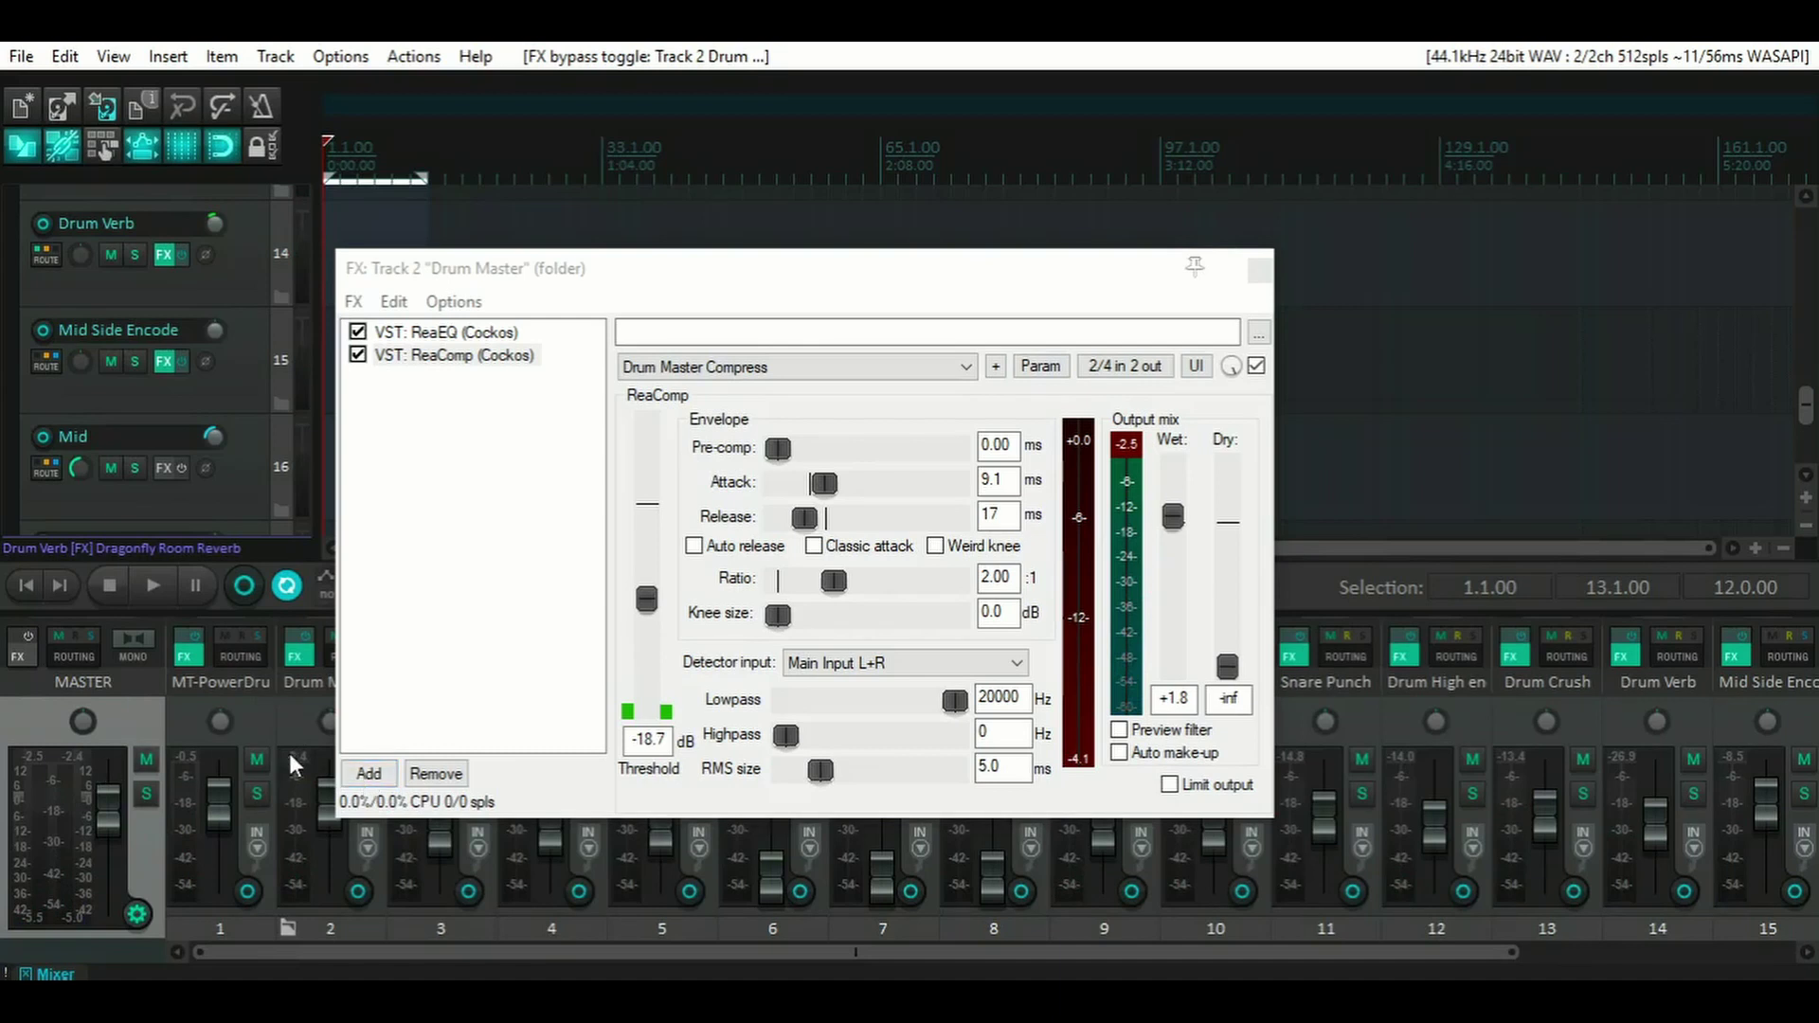
- Find the limiter plugins and add JS: Event Horizon Limiter/Clipper after ReaComp on the Drum Master track
left_click(368, 773)
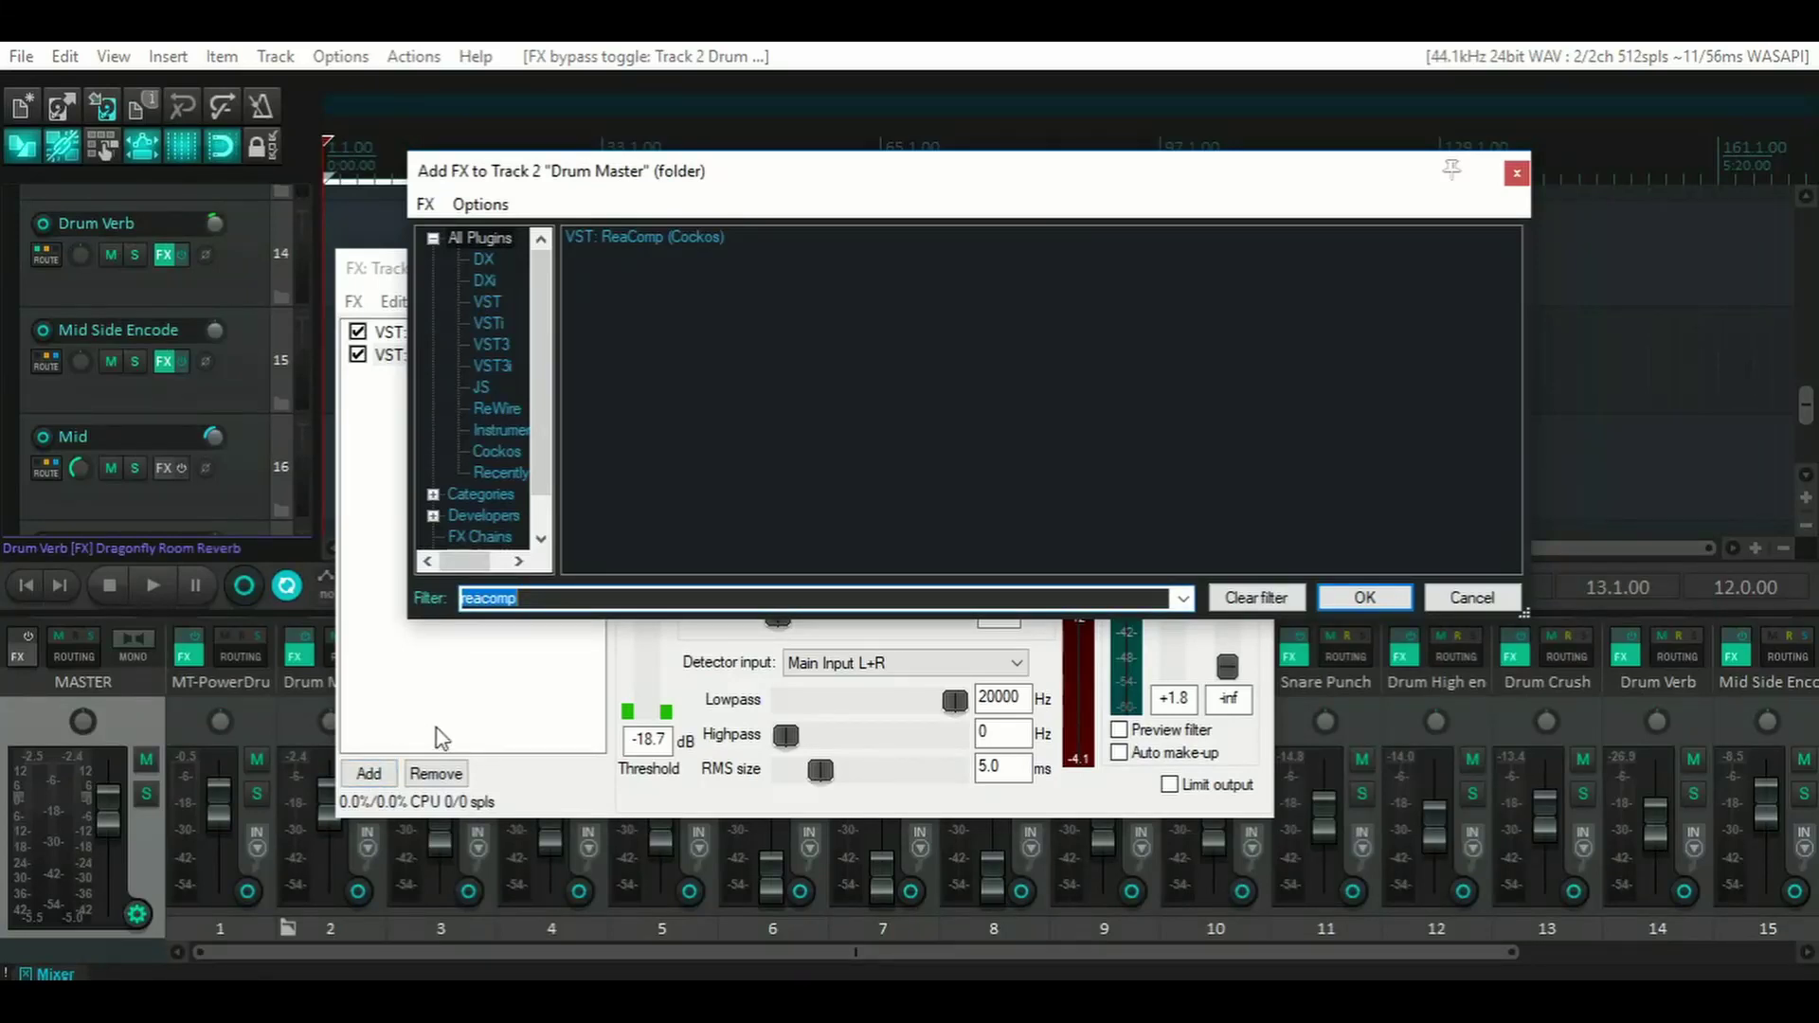
key("BackSpace")
type("limiter")
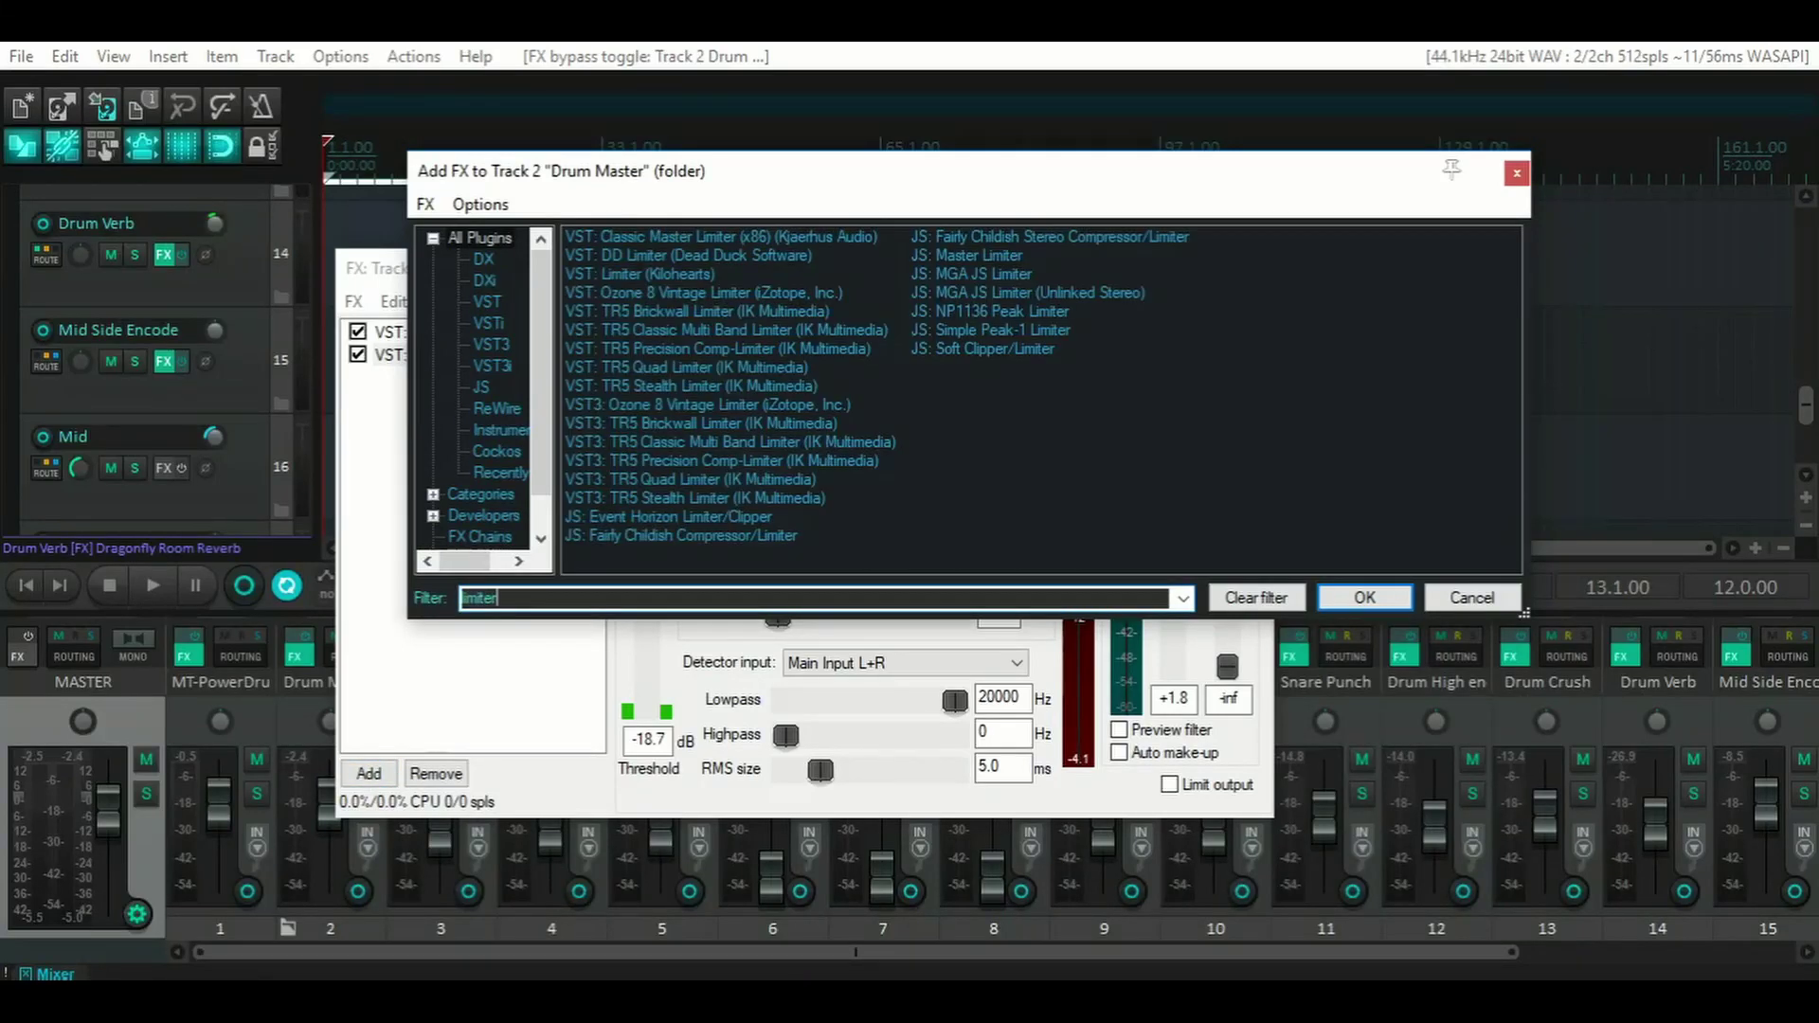
double_click(663, 518)
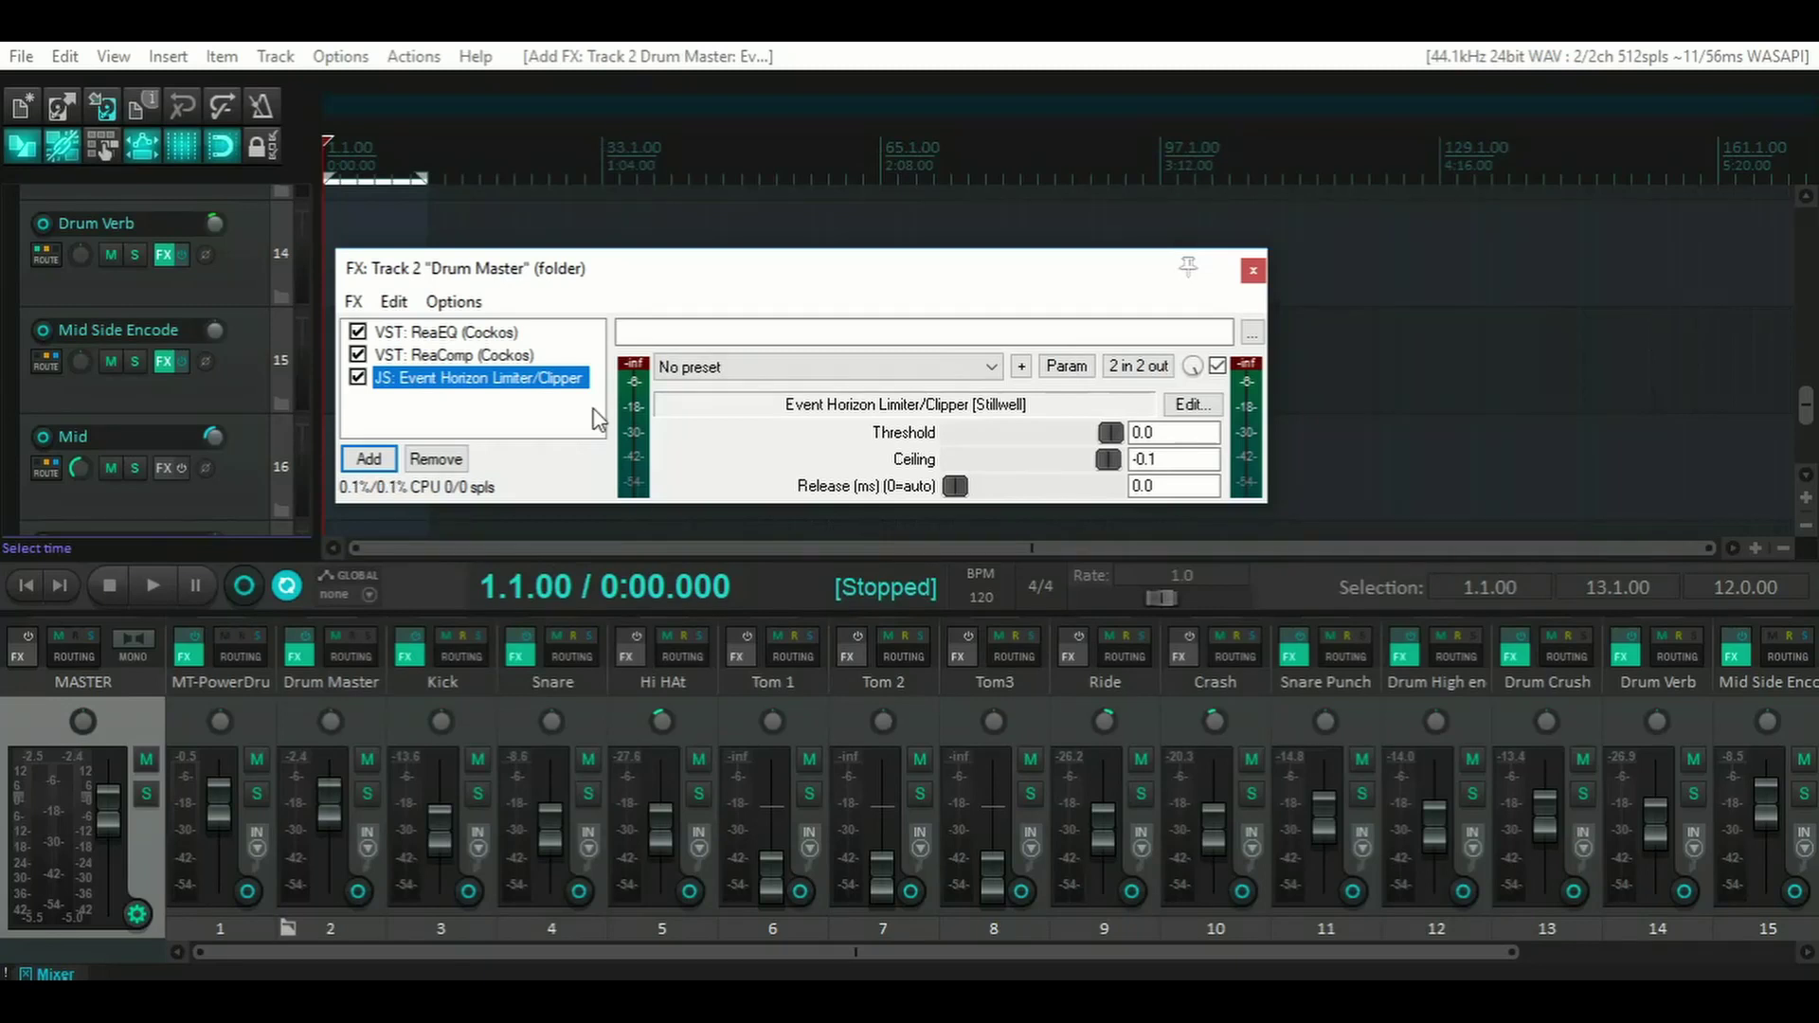
left_click_drag(794, 268, 803, 362)
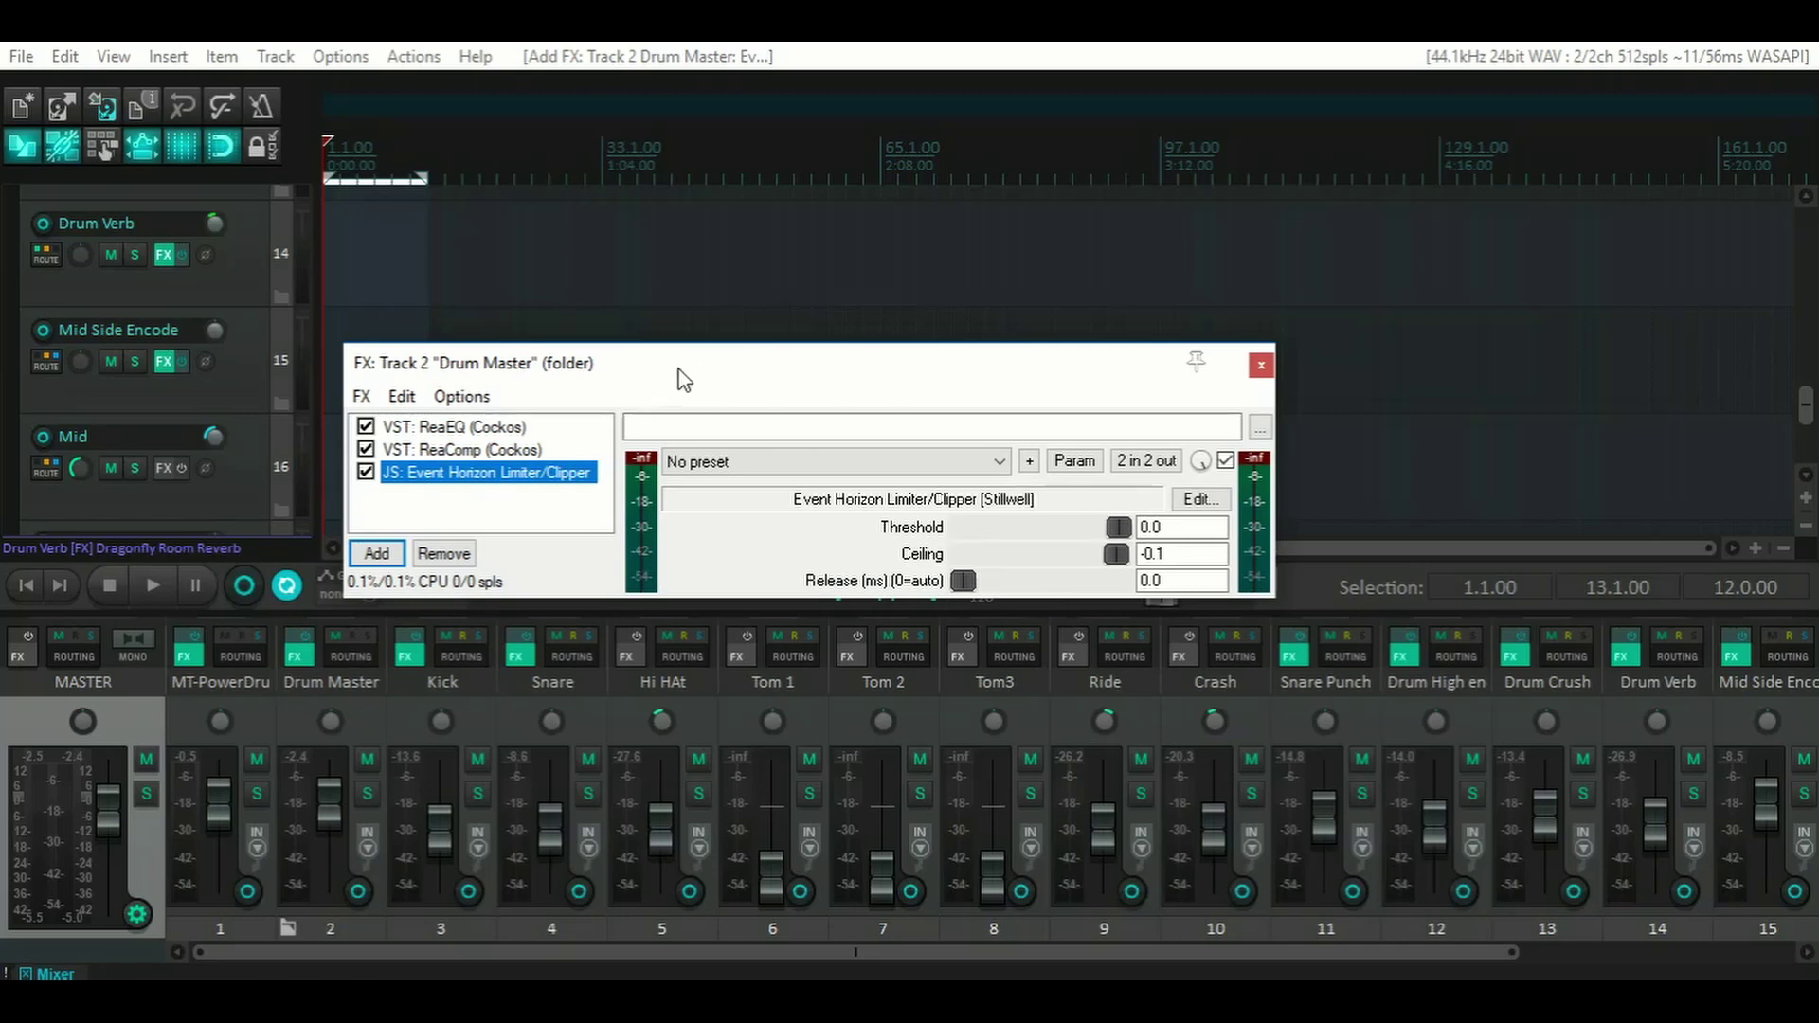
left_click_drag(678, 372, 707, 393)
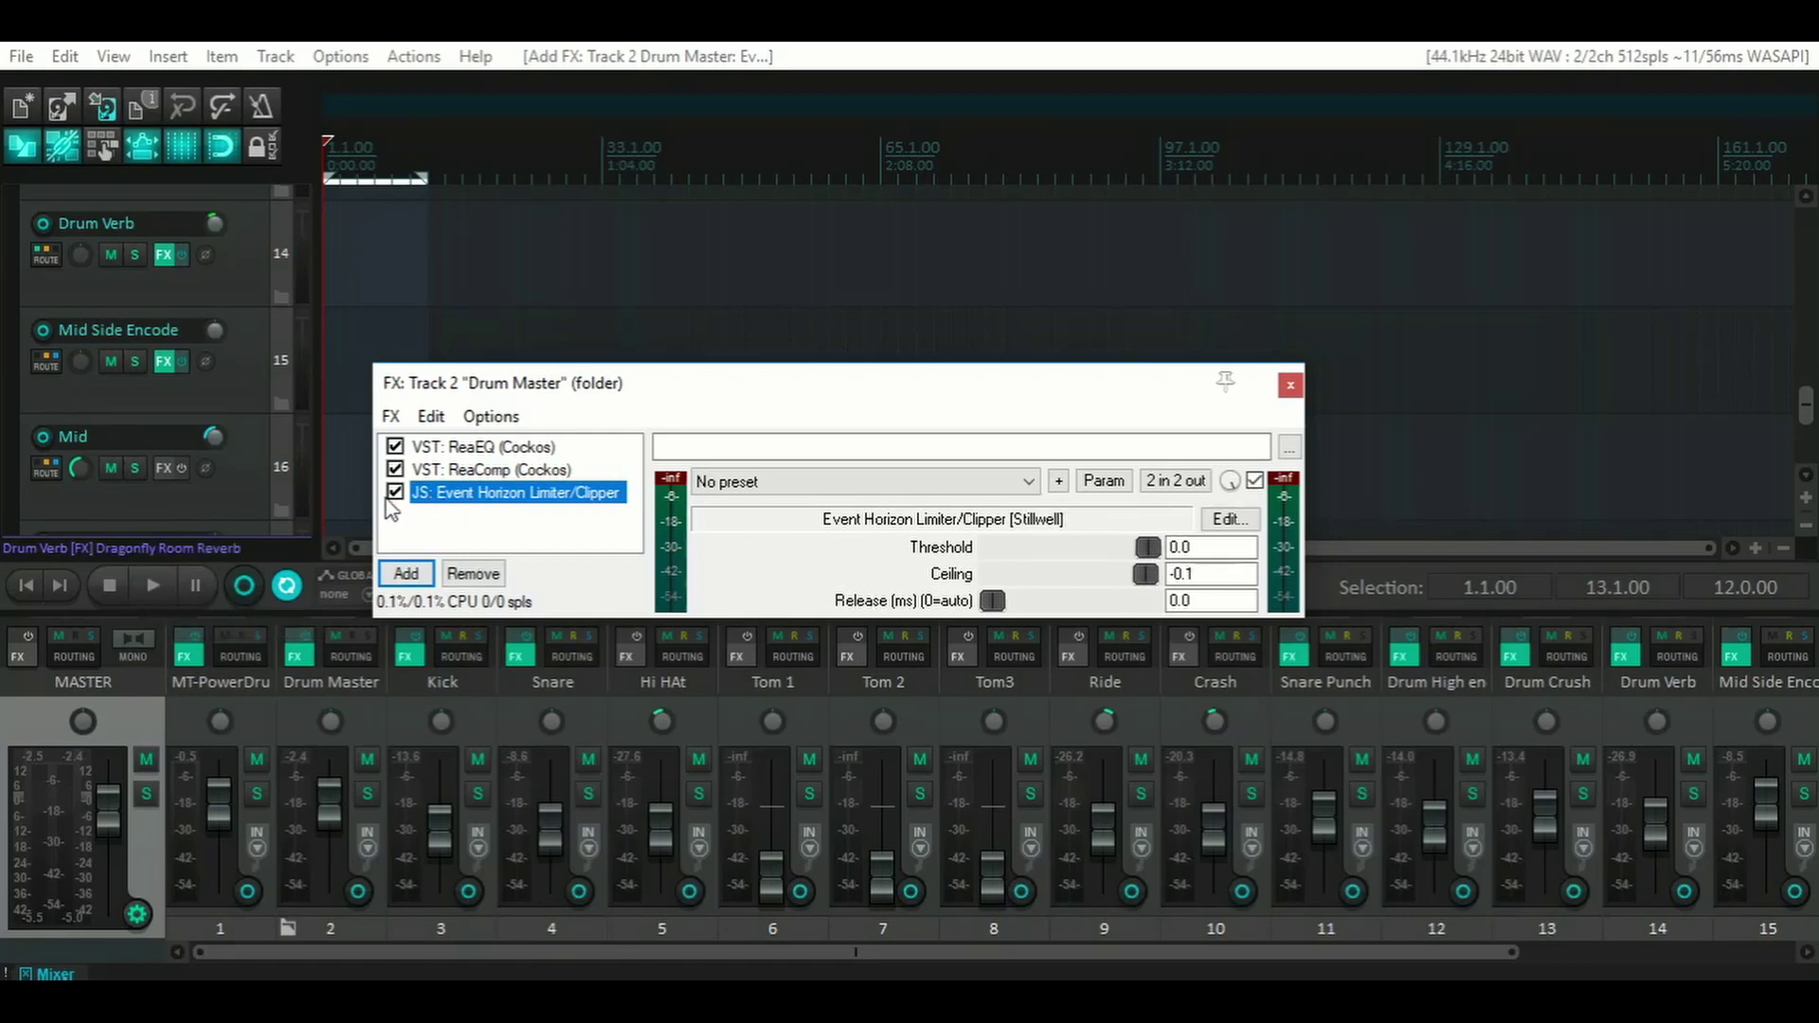
- Set the Event Horizon Limiter/Clipper threshold to -2.4 while playing back the drum mix
left_click(144, 587)
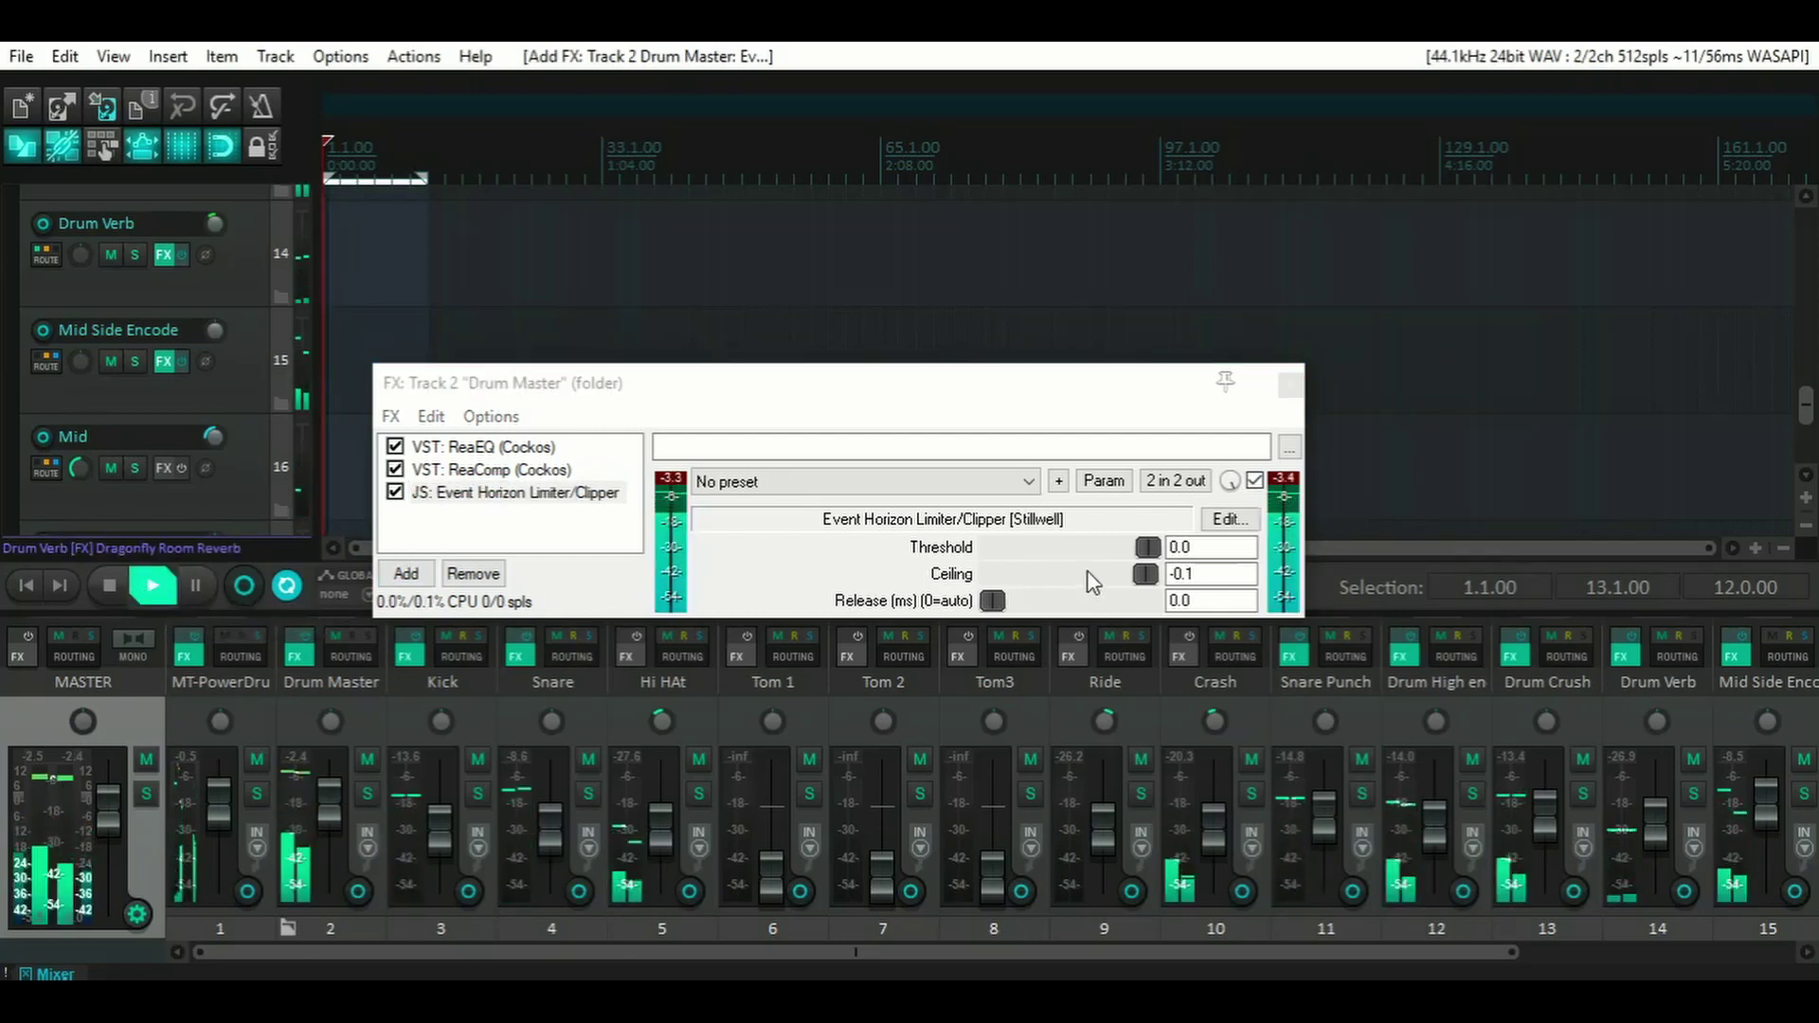
left_click(1148, 546)
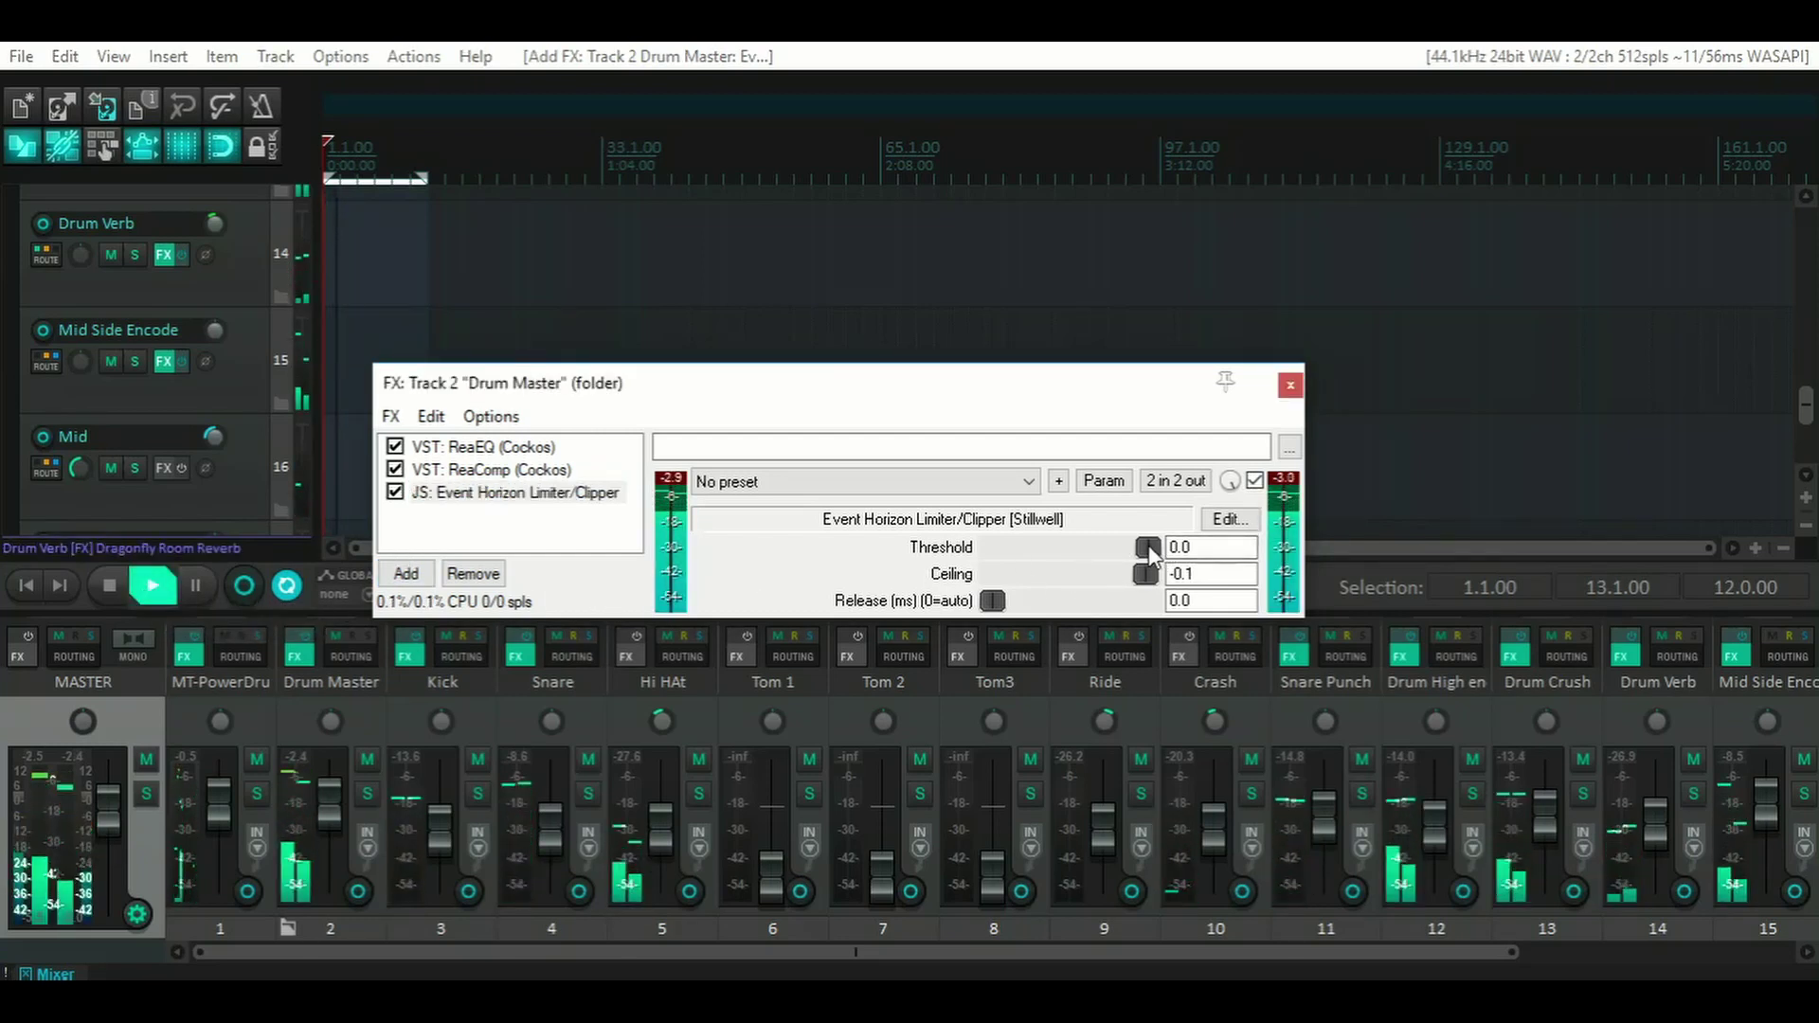
left_click_drag(1148, 544, 1135, 550)
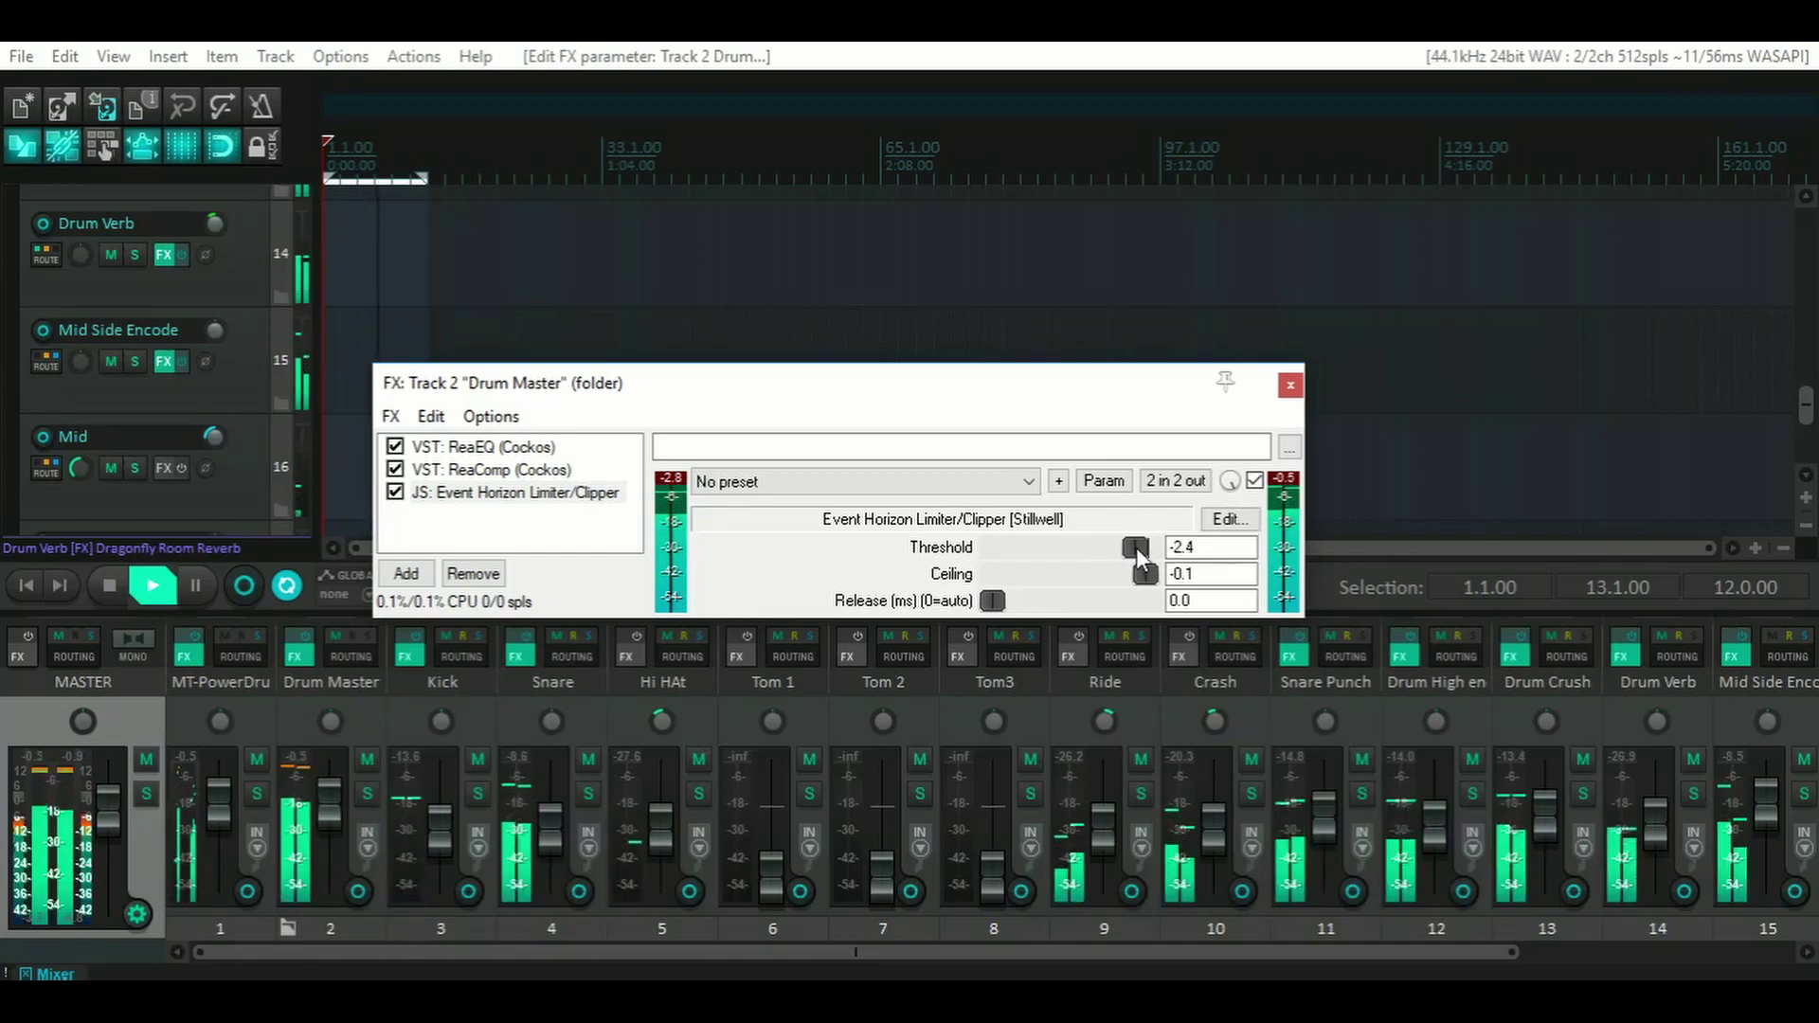
left_click(106, 583)
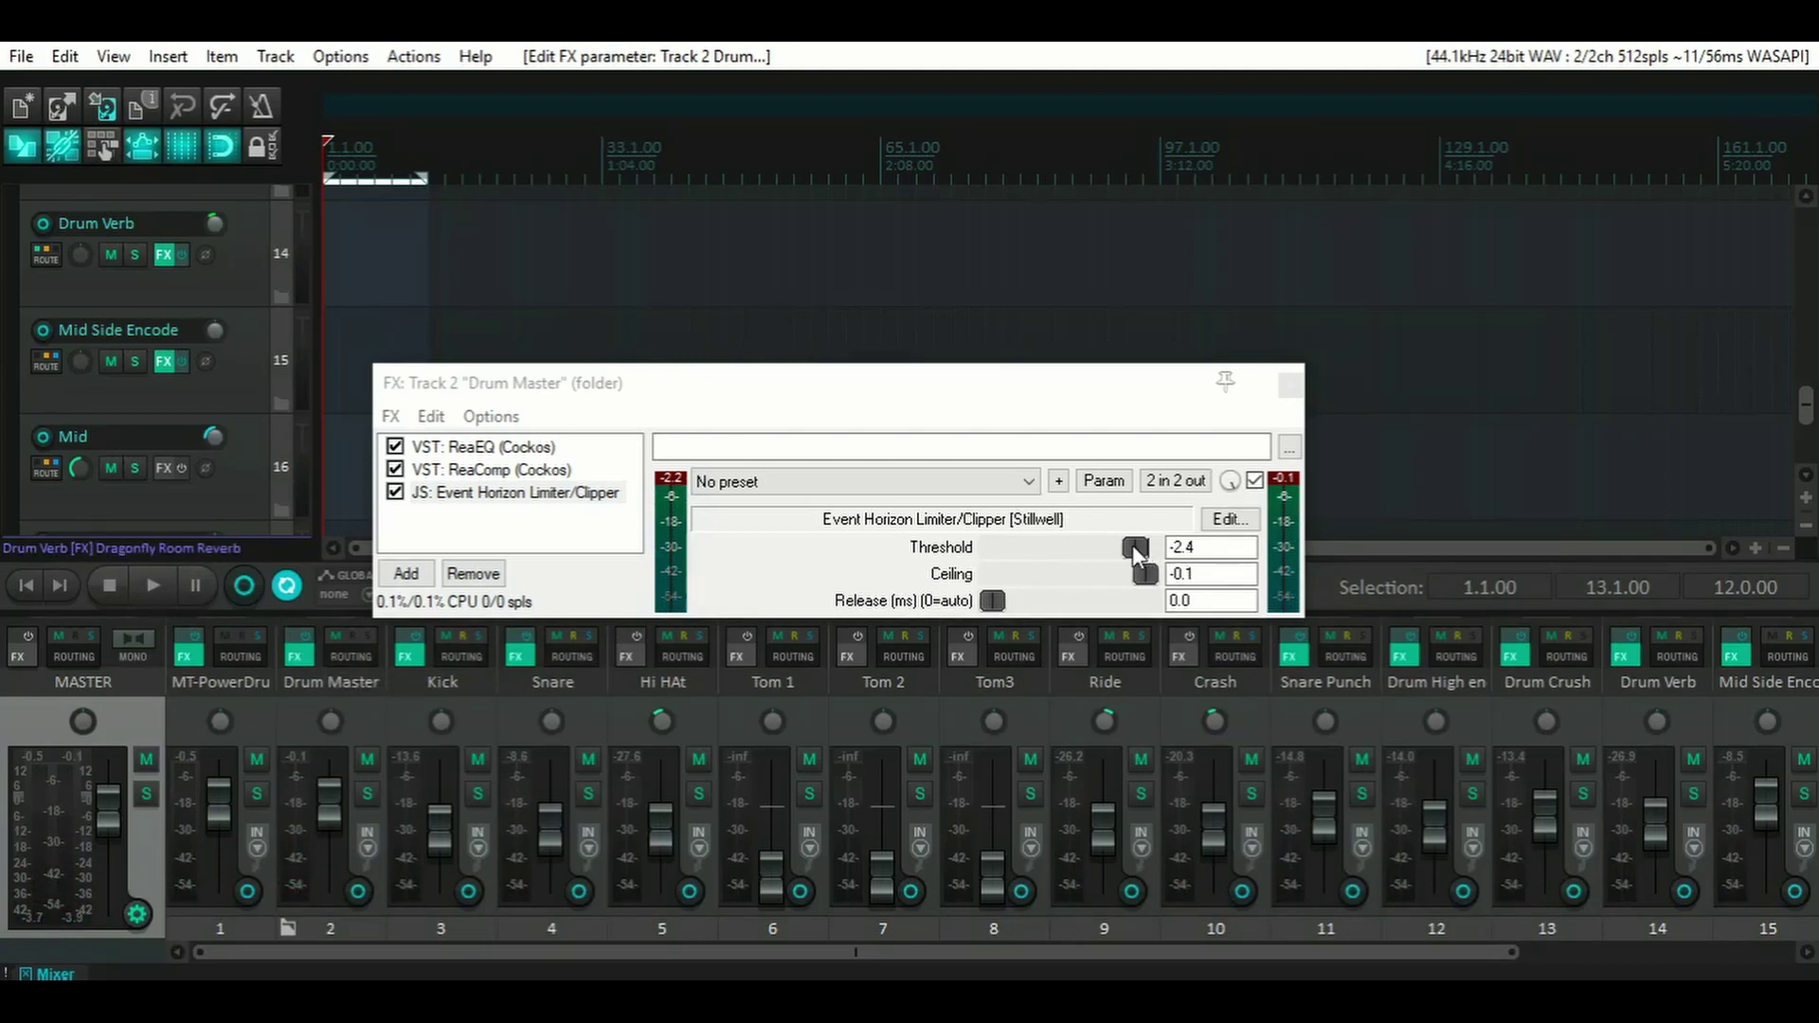
- Bypass the Event Horizon Limiter/Clipper and close the Drum Master effects chain
left_click(395, 492)
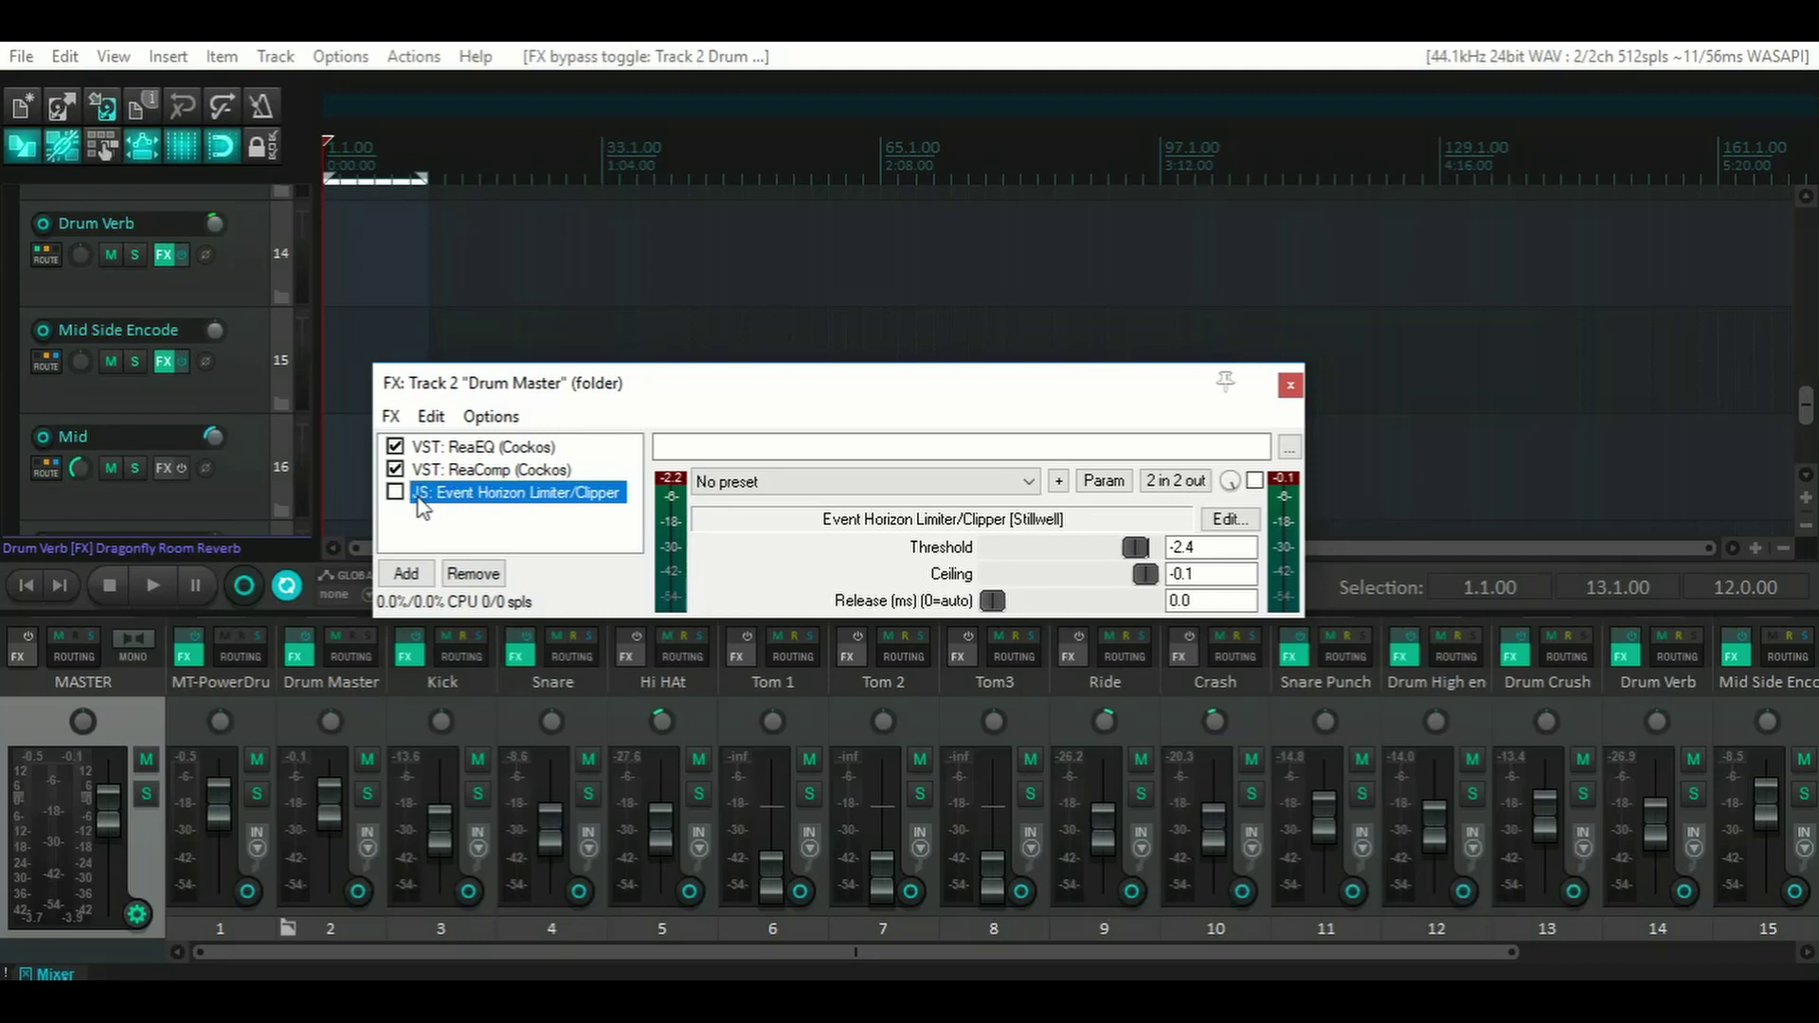
left_click(1290, 385)
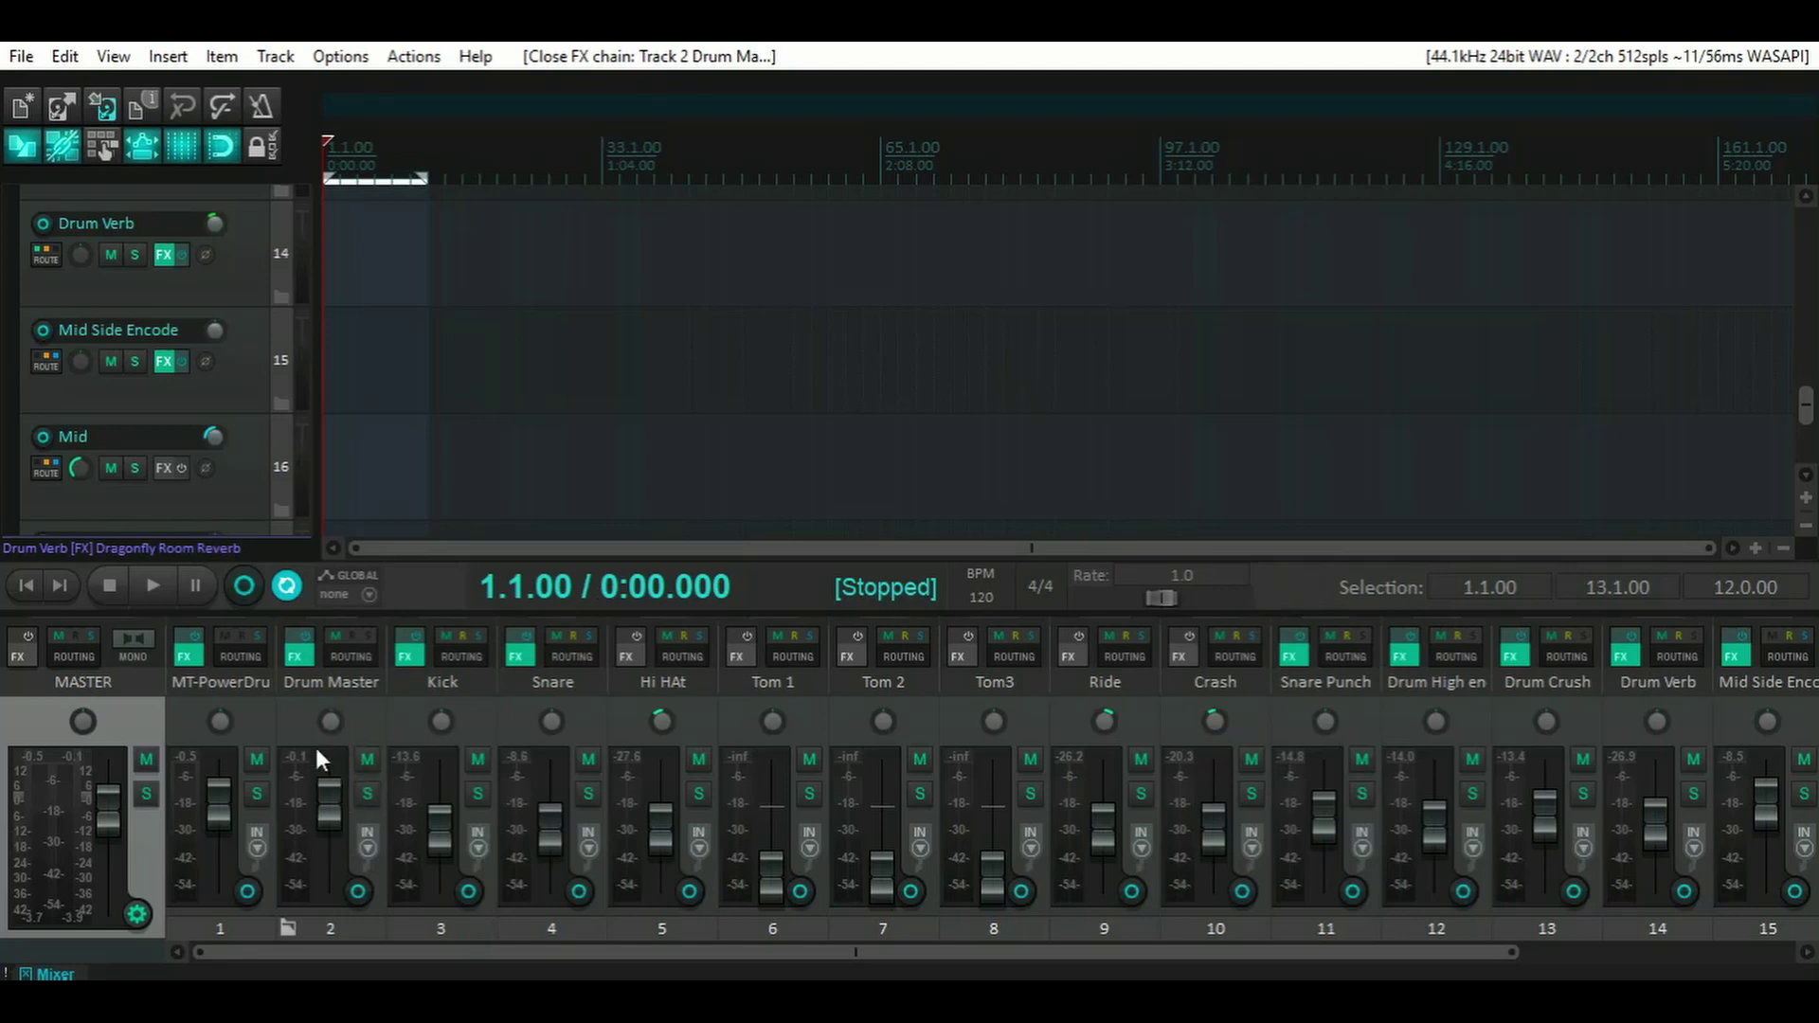
scroll(180, 395, "down", 3)
scroll(178, 401, "up", 10)
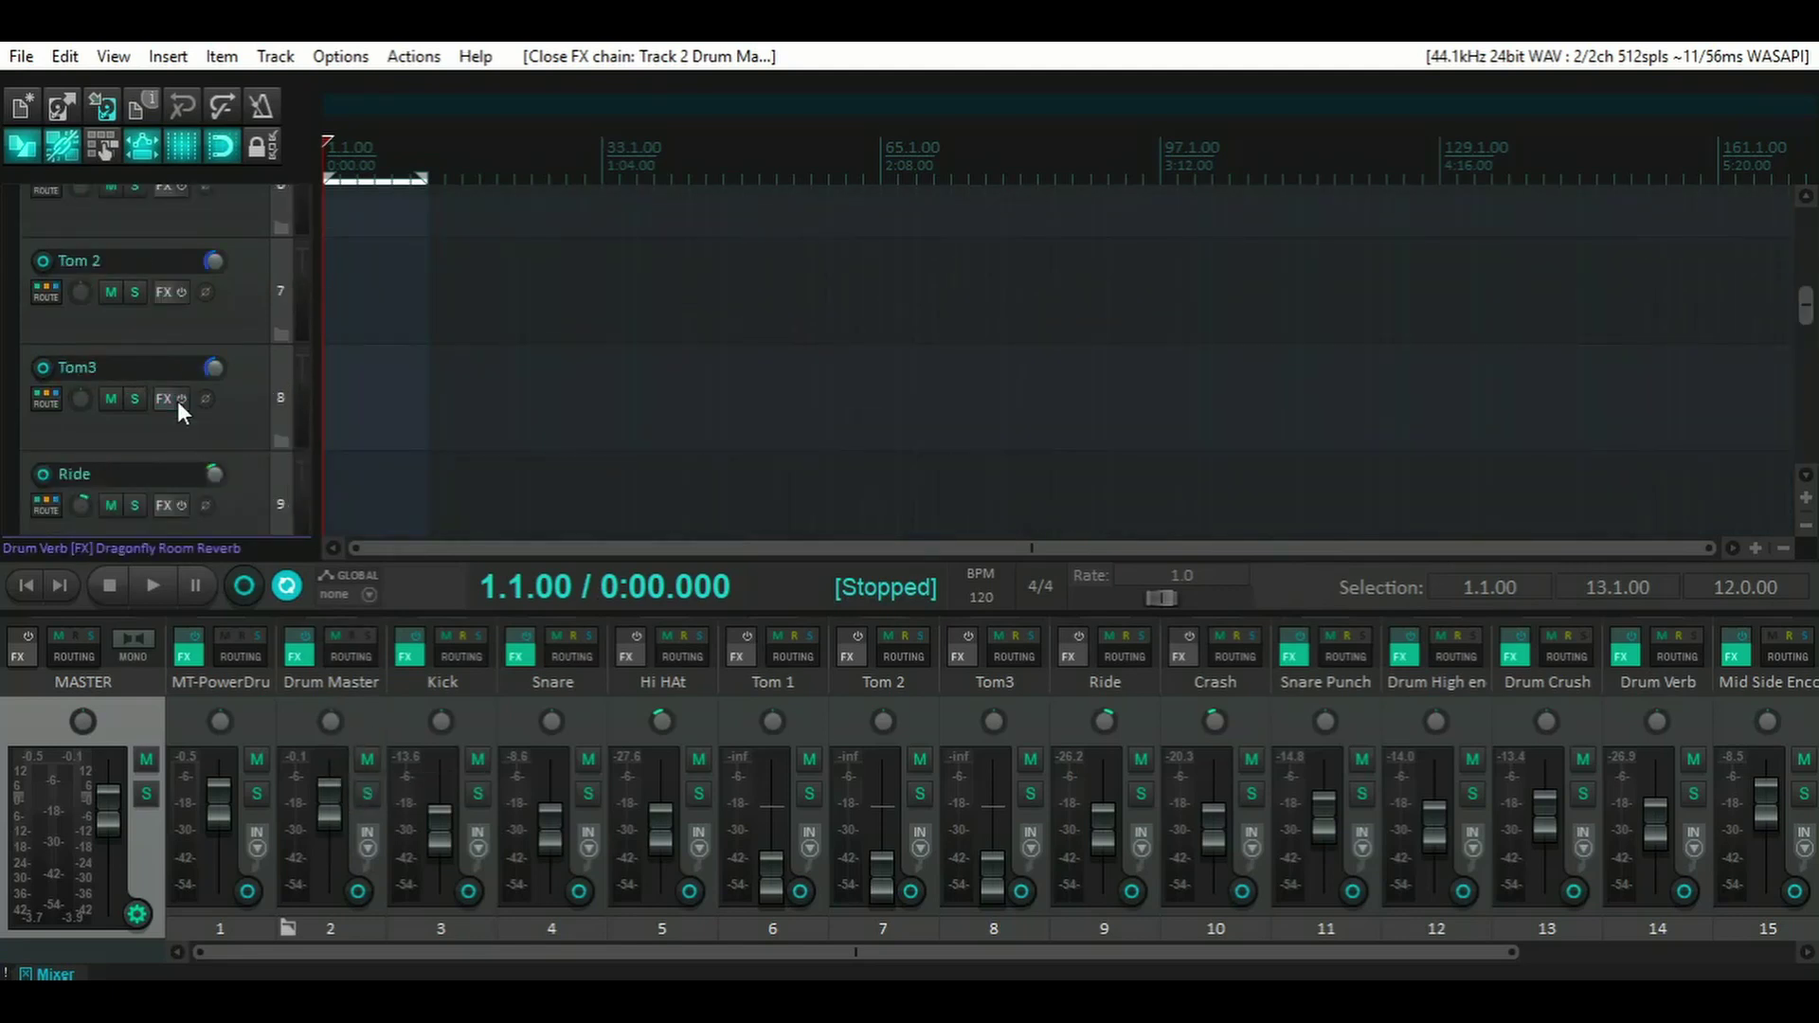
scroll(178, 403, "up", 6)
scroll(179, 413, "down", 2)
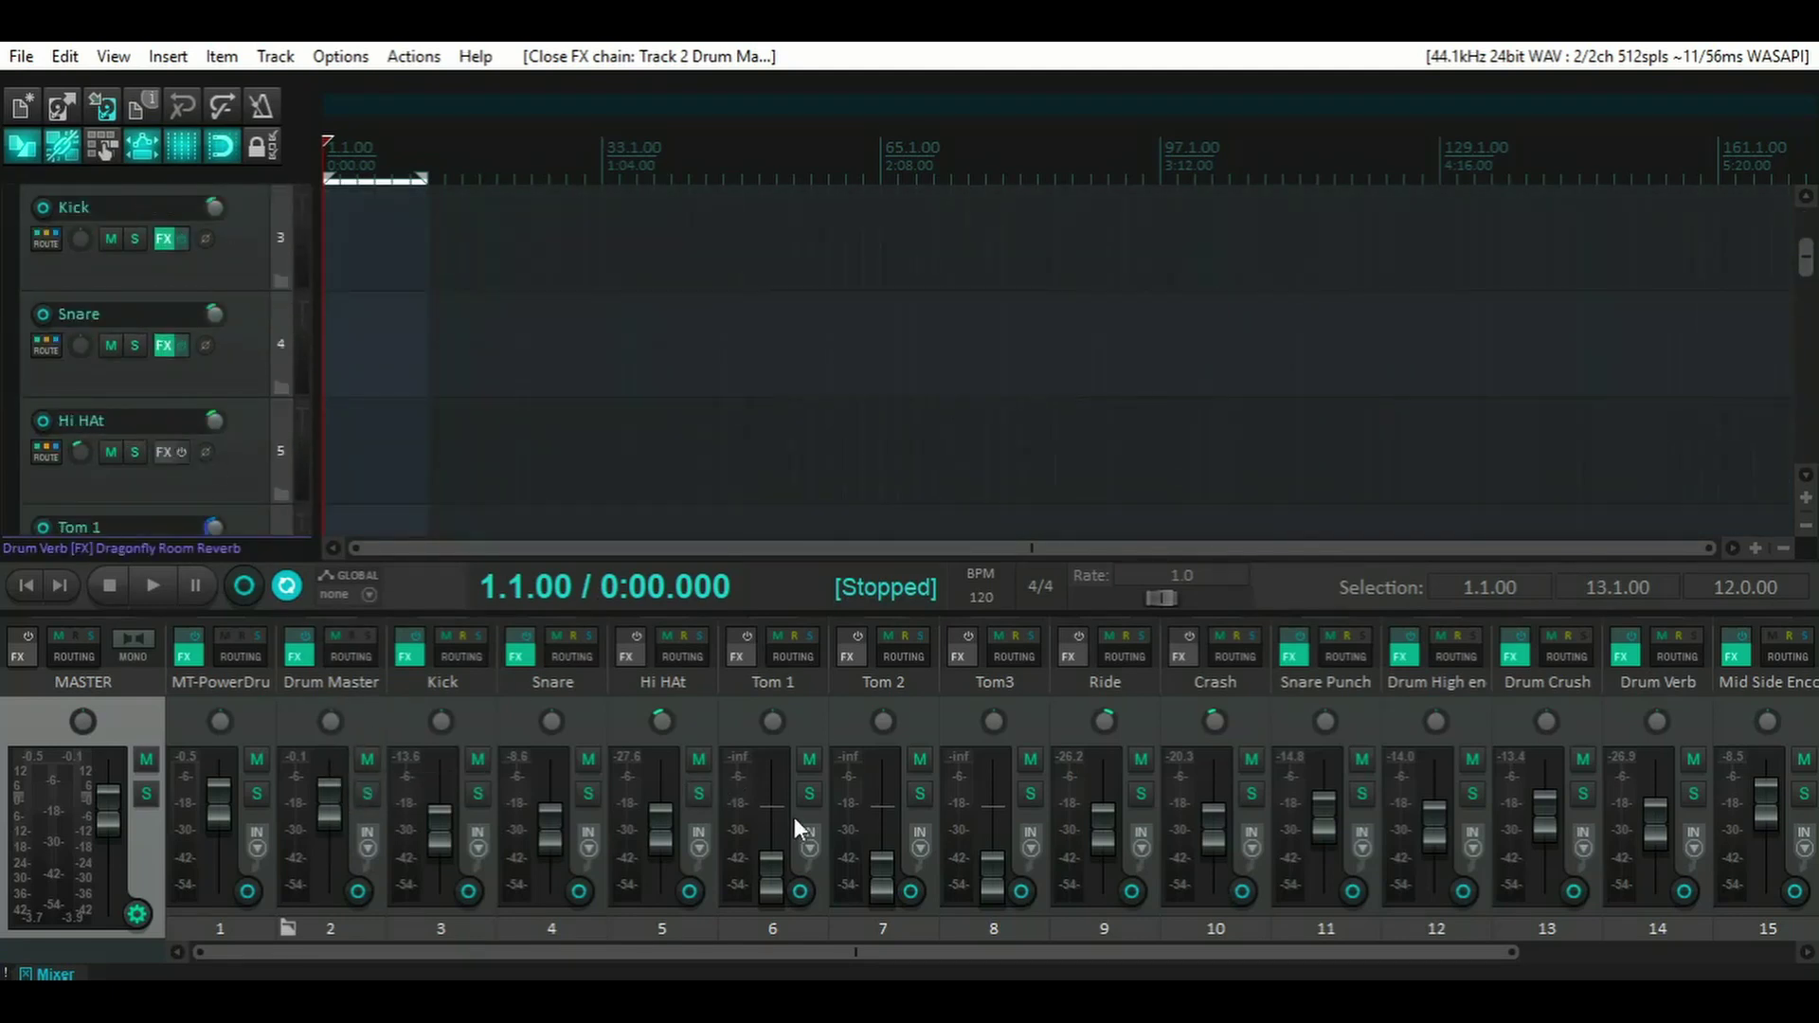
scroll(729, 772, "right", 3)
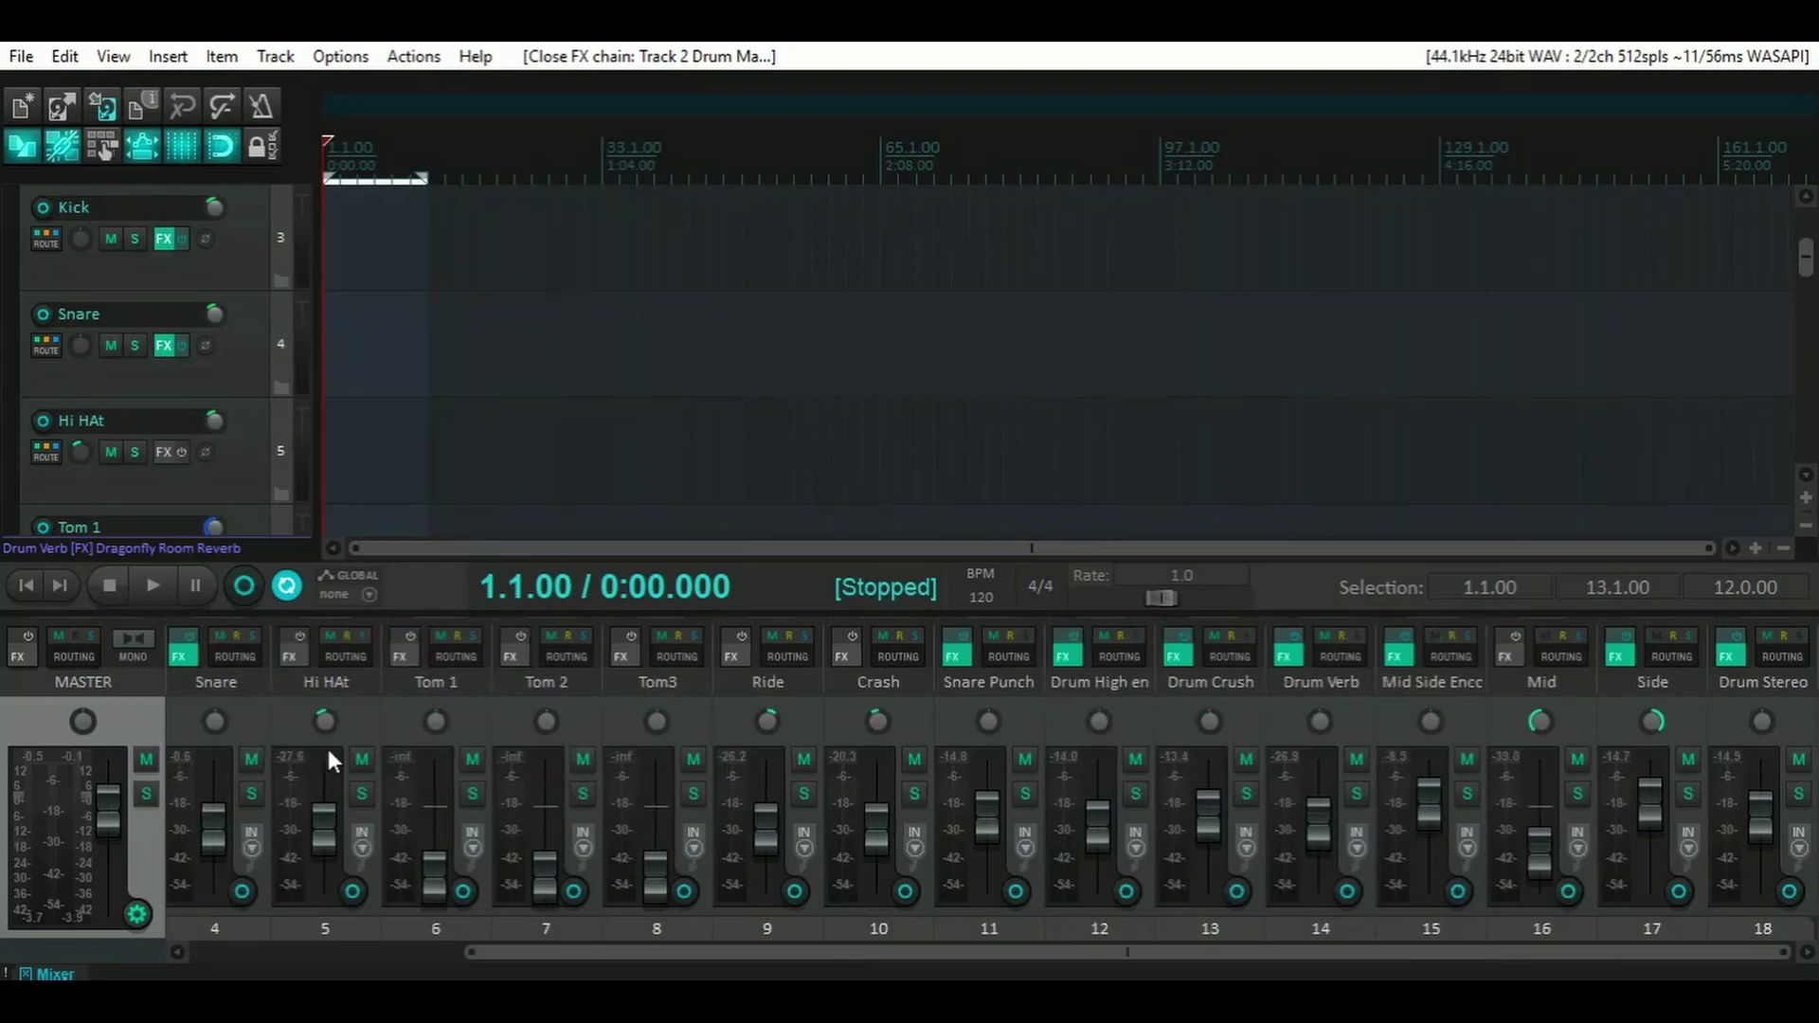
scroll(326, 744, "left", 3)
scroll(326, 745, "right", 3)
scroll(431, 738, "left", 3)
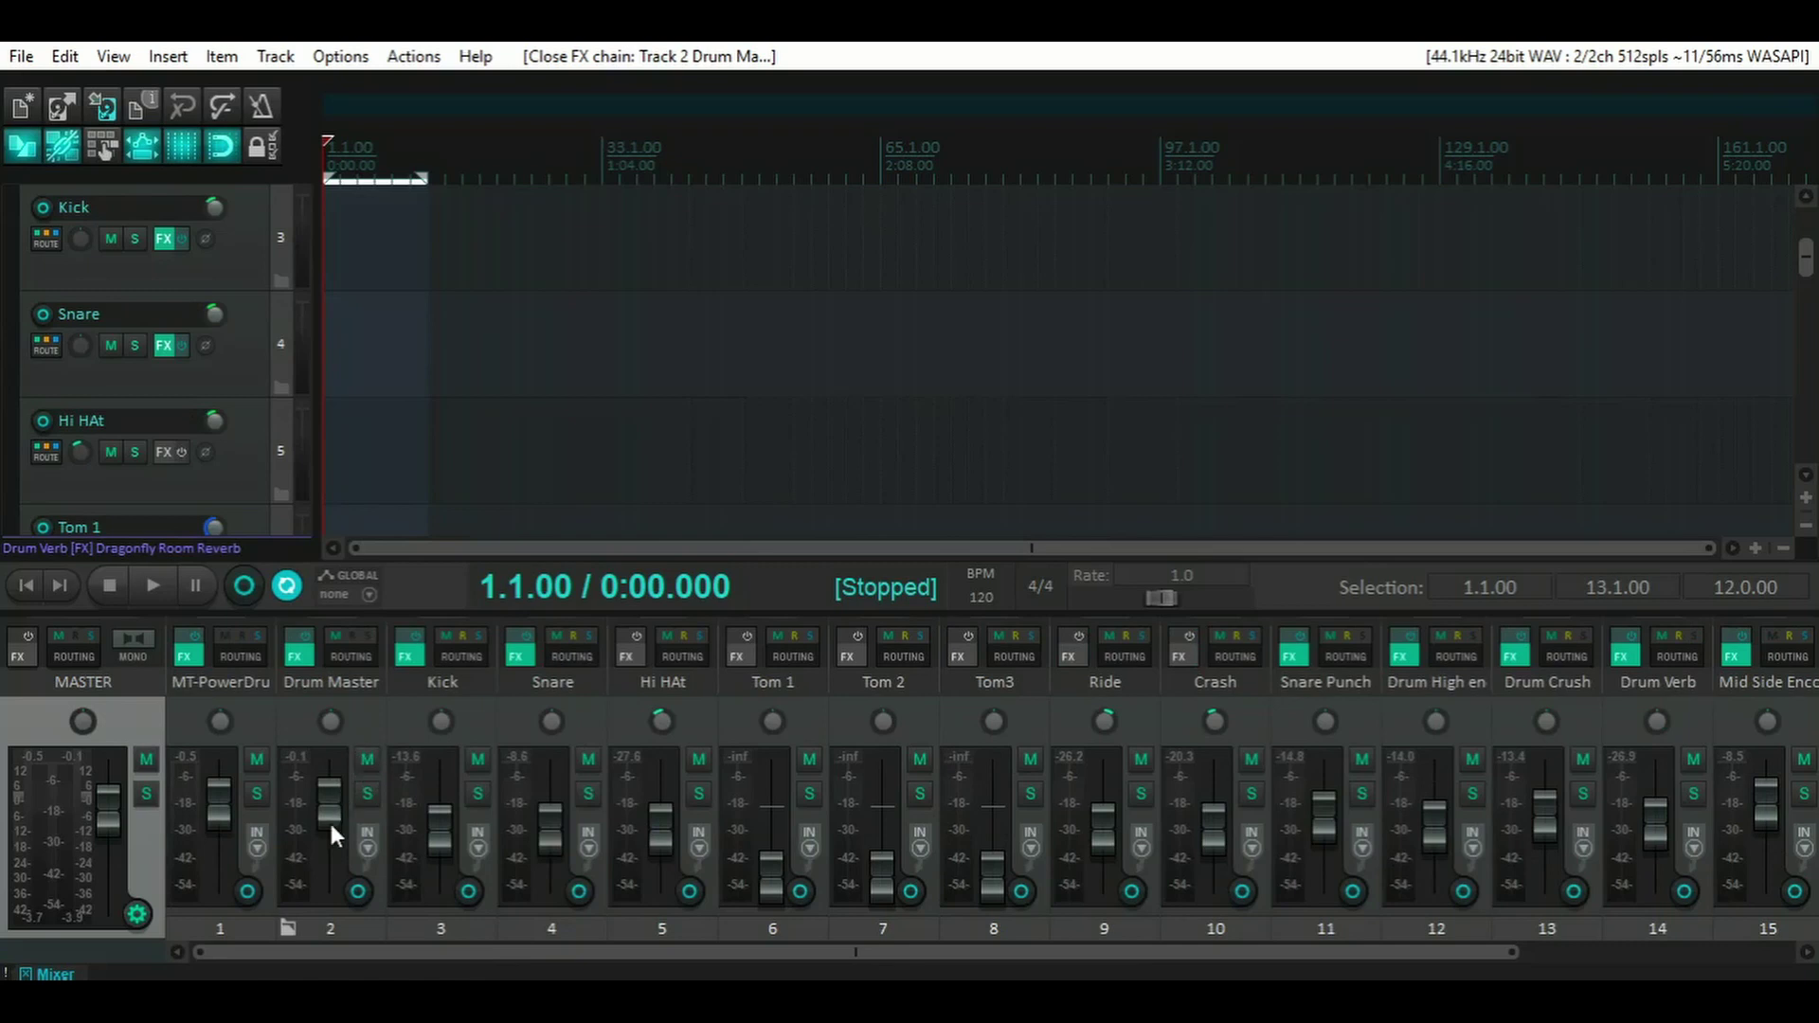
- Play back the drum mix, try lowering the Drum Master volume and reset it to 0.00 dB
mouse_move(339, 814)
left_click(150, 587)
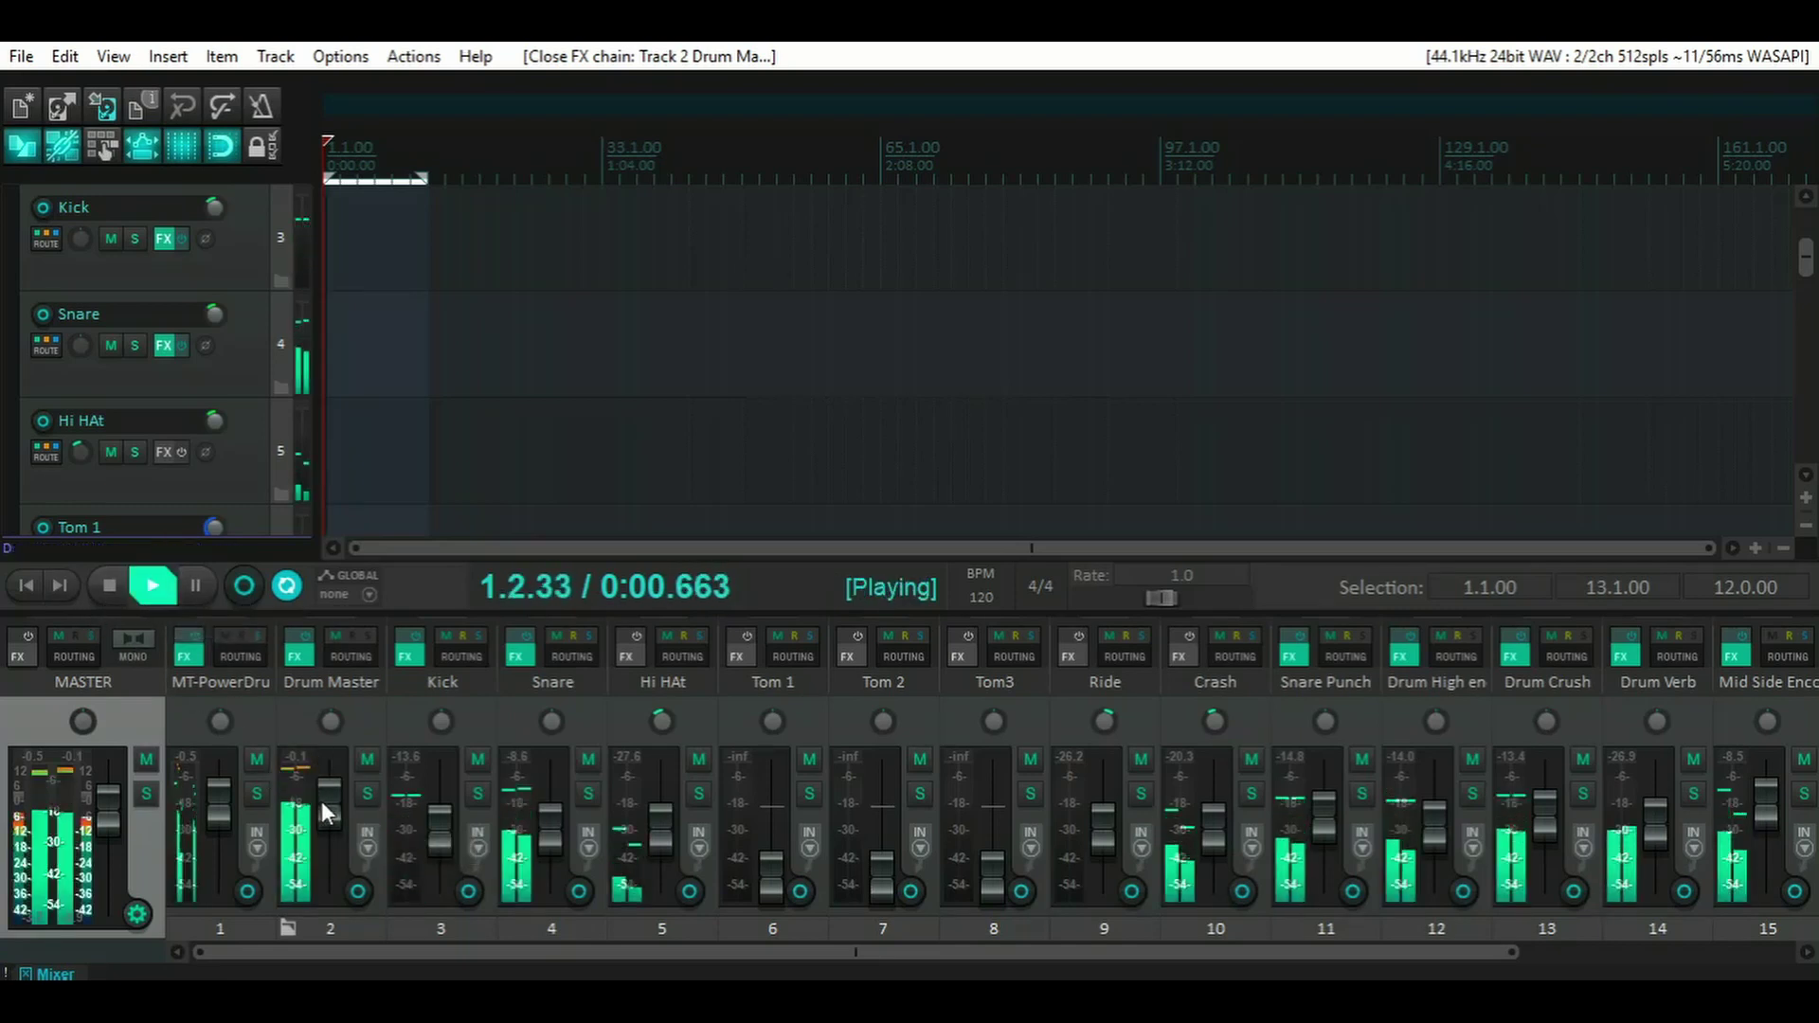
mouse_move(322, 806)
left_mouse_down()
mouse_move(320, 877)
mouse_move(322, 815)
mouse_move(327, 836)
left_mouse_up()
double_click(328, 835)
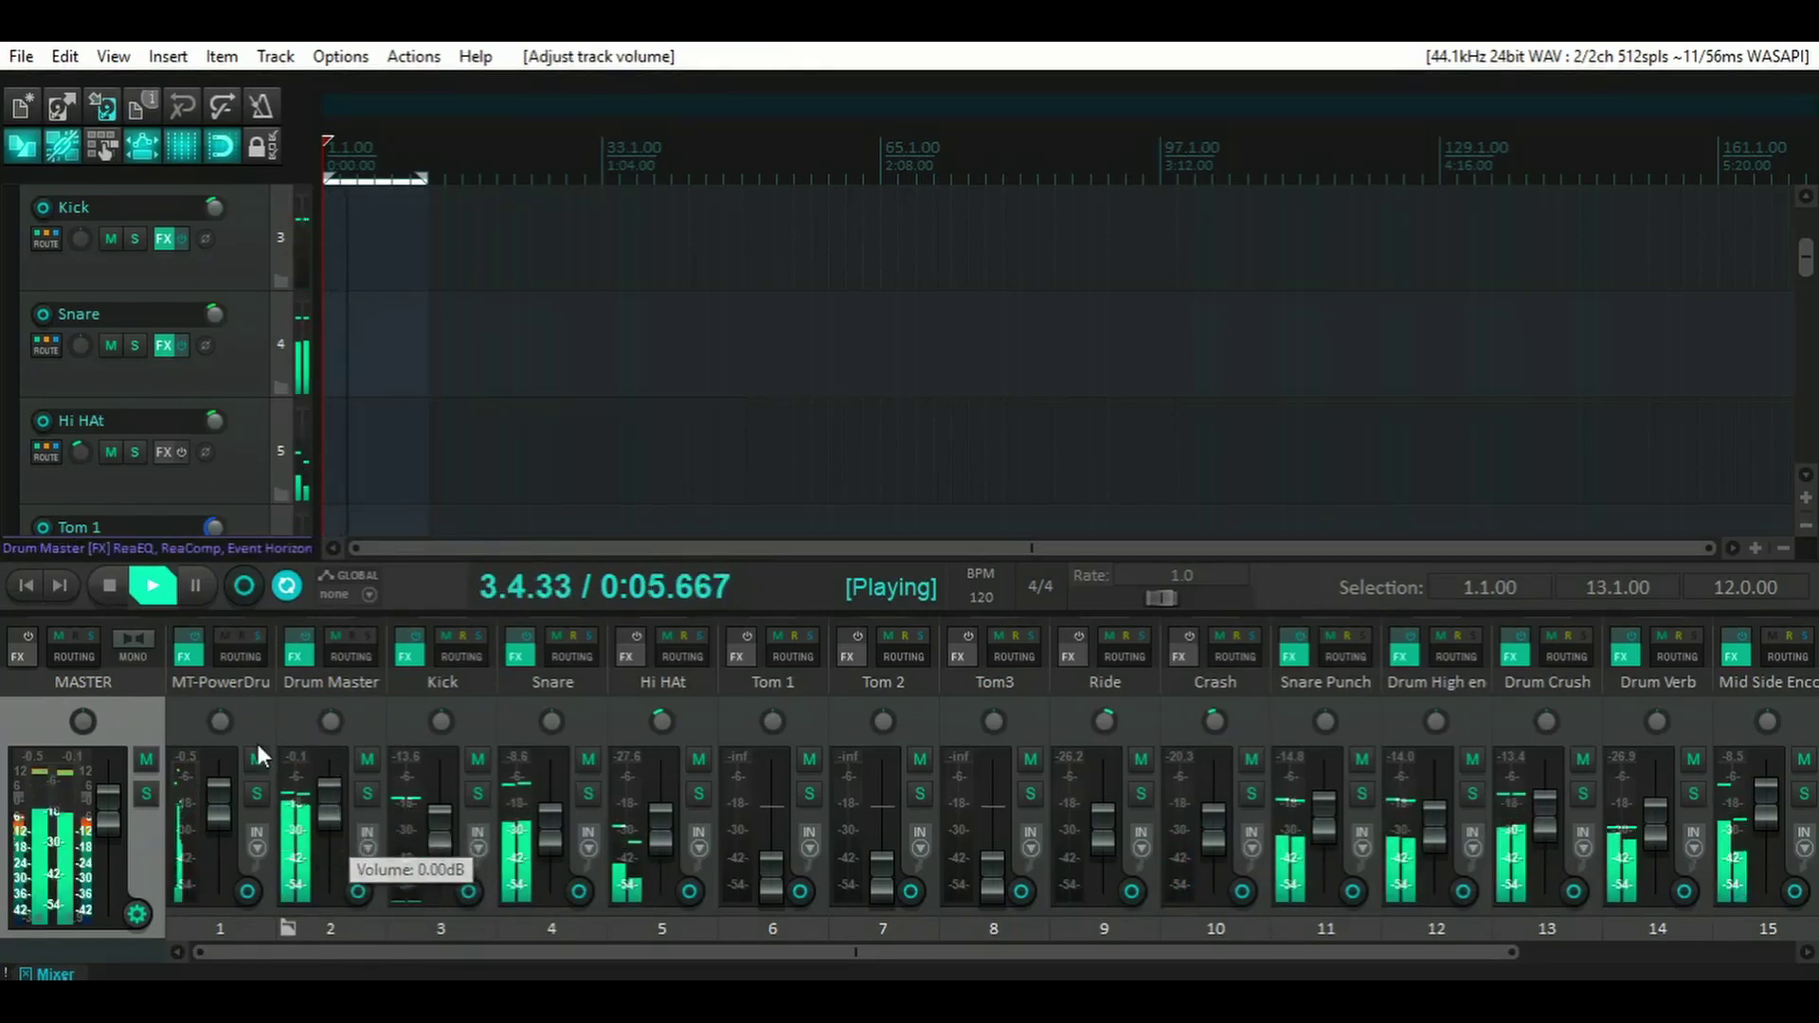
left_click(112, 587)
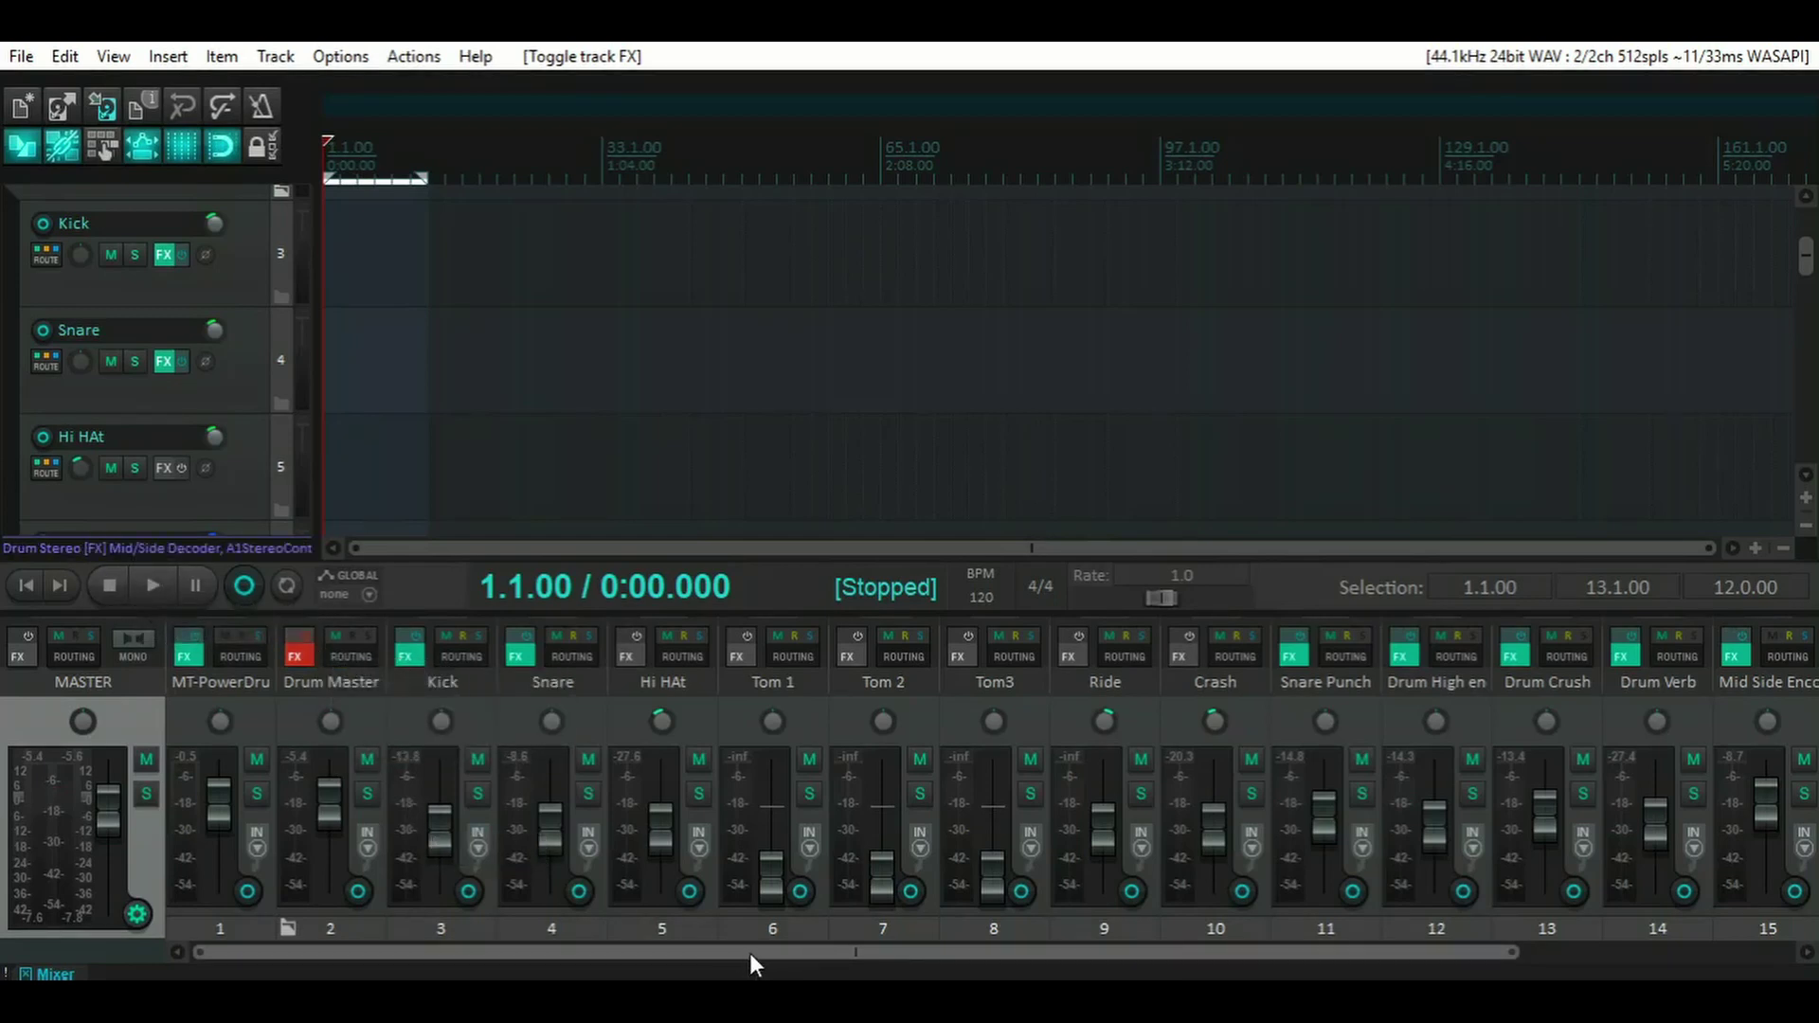
- Play the drum mix with the Drum Master effects bypassed
left_click_drag(749, 953, 1067, 976)
left_click_drag(712, 976, 549, 951)
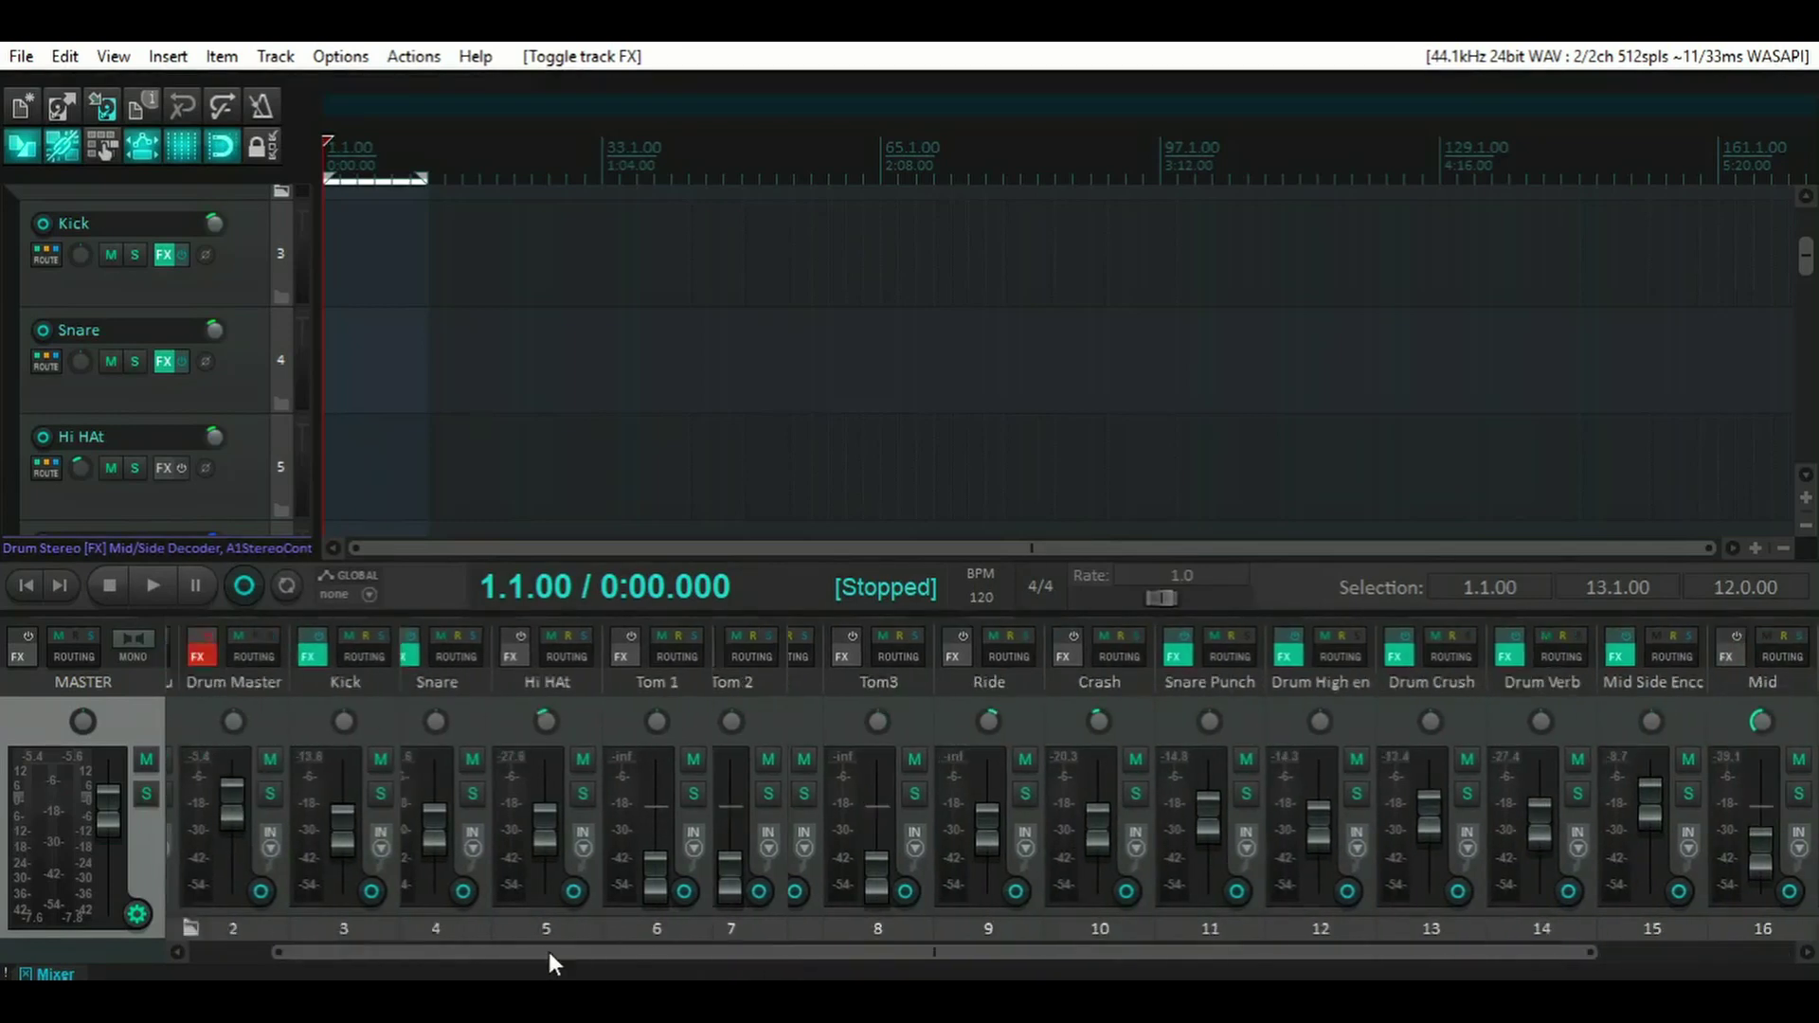
left_click(146, 589)
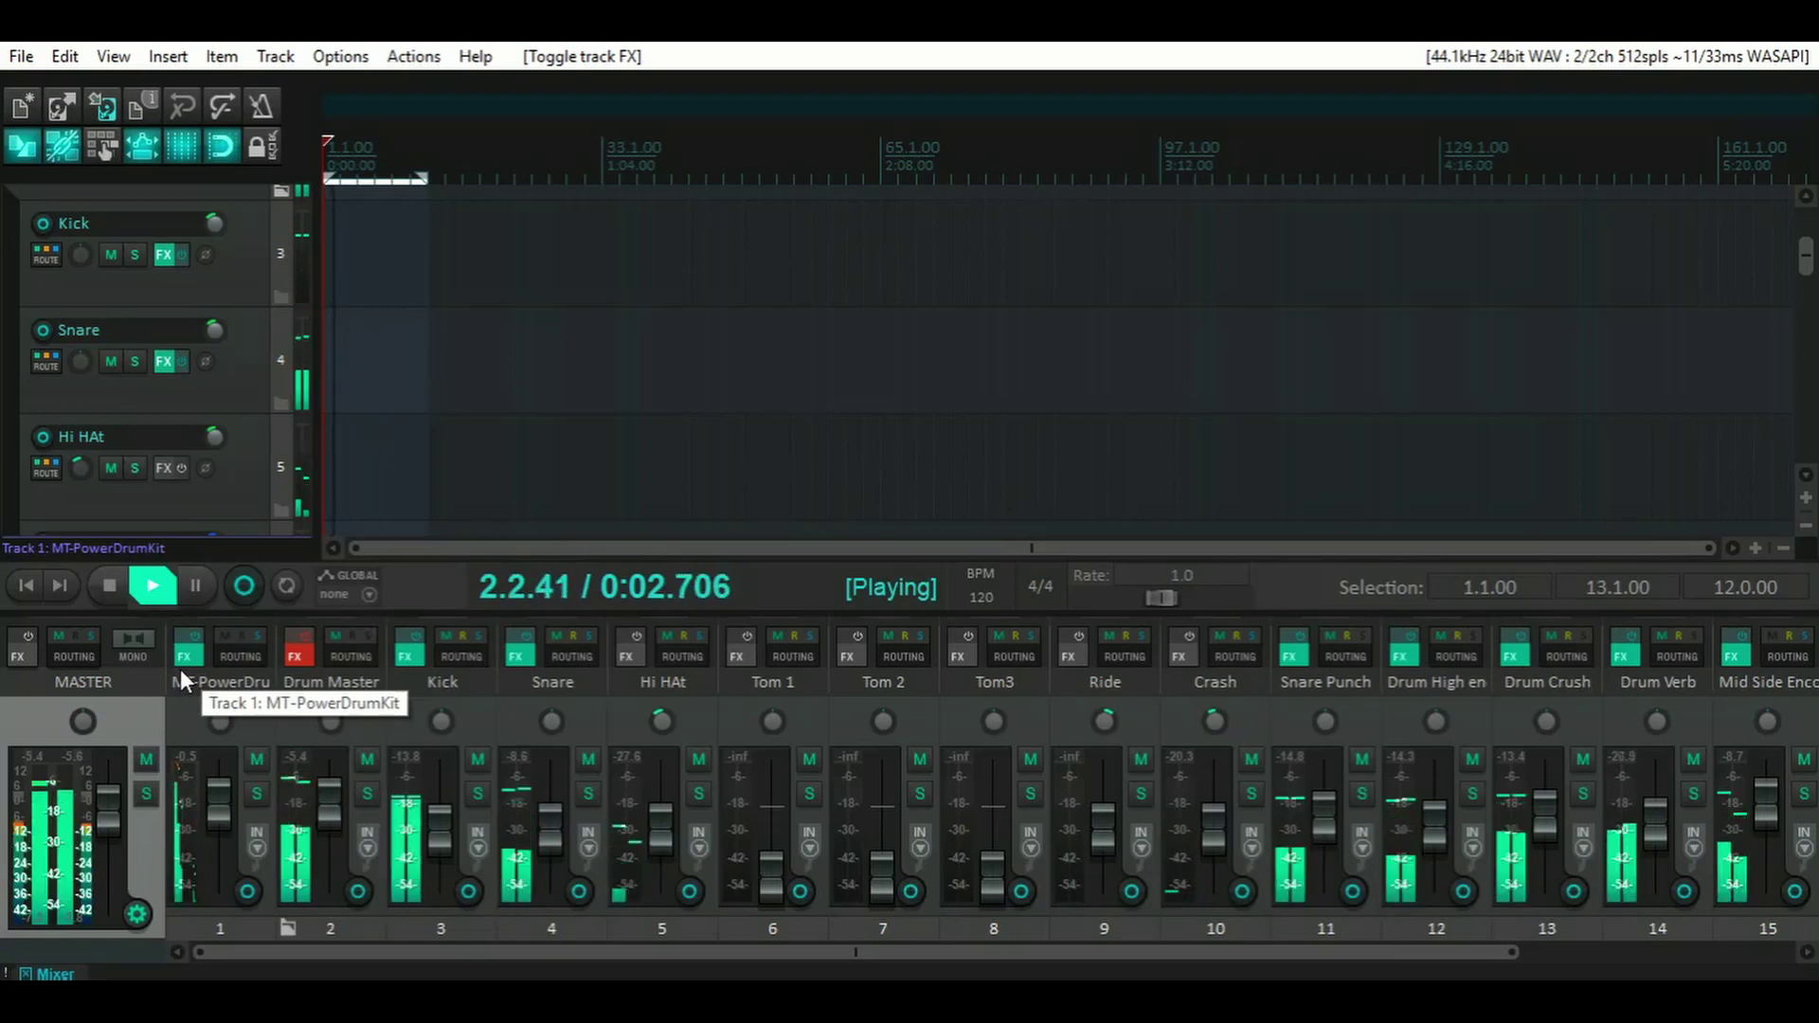
left_click(106, 589)
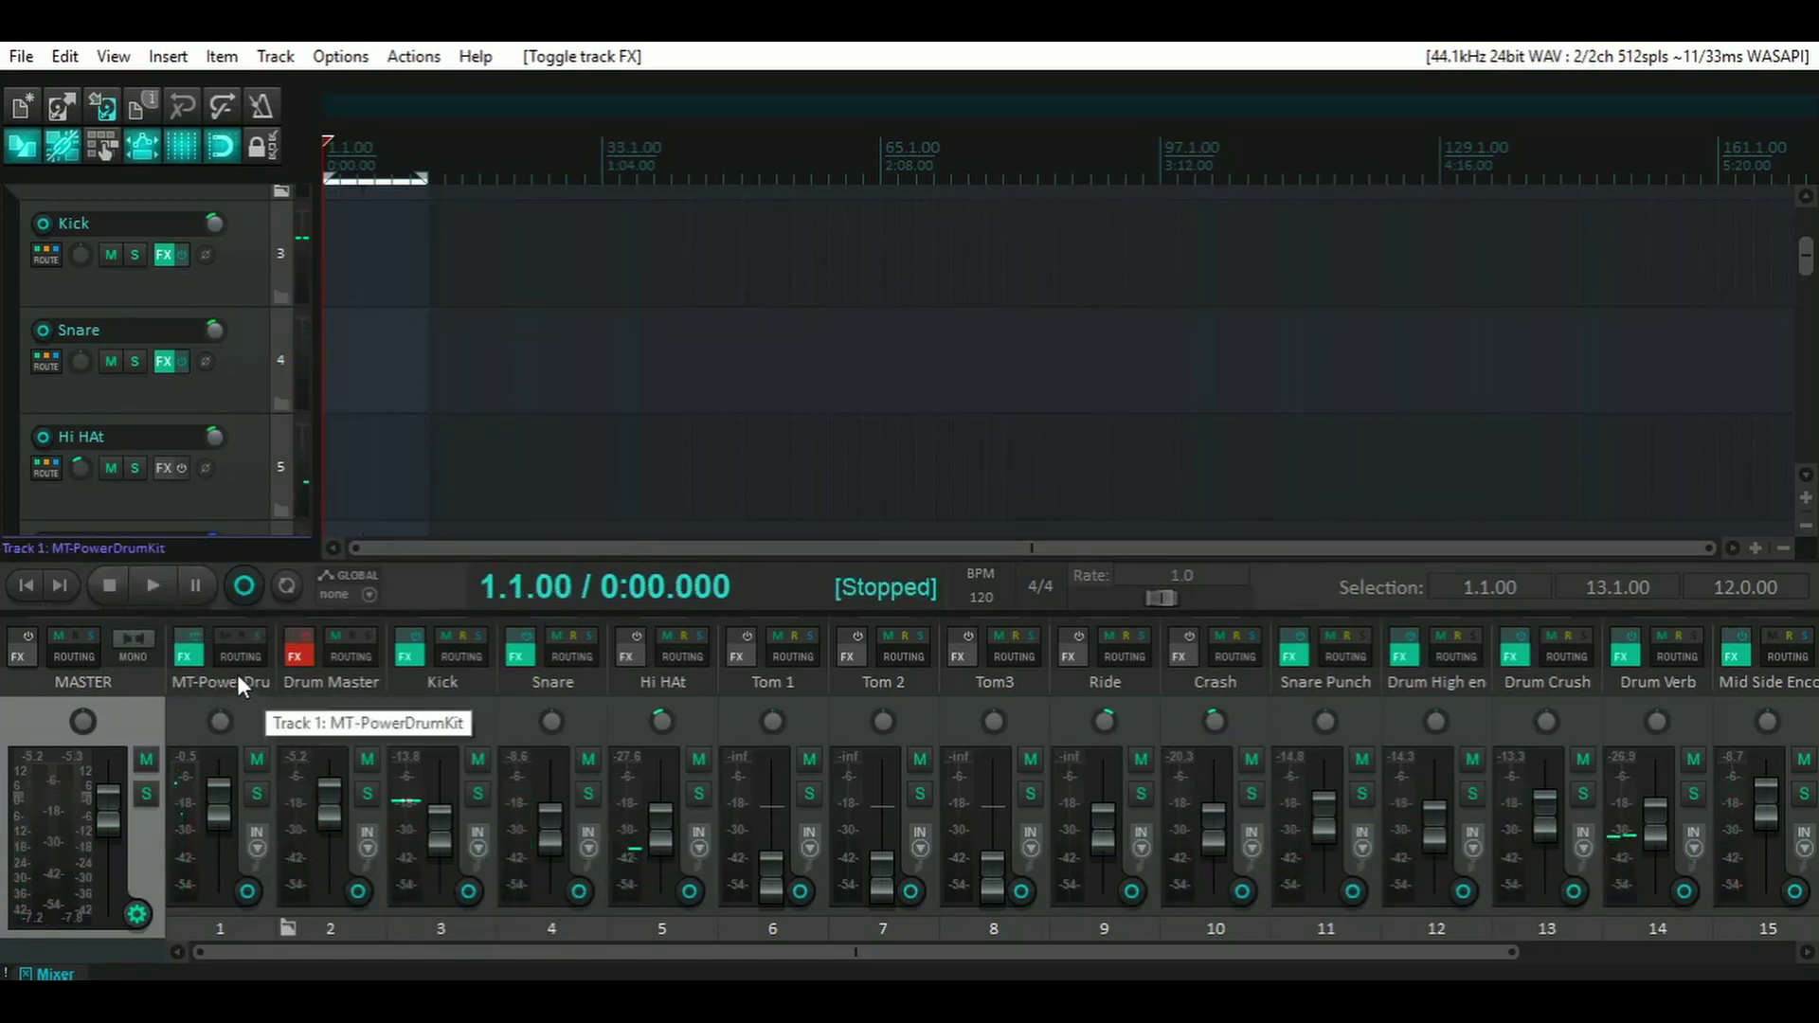
- Unmute the Drum Stereo track and play back the drum mix
left_click_drag(458, 951, 1042, 974)
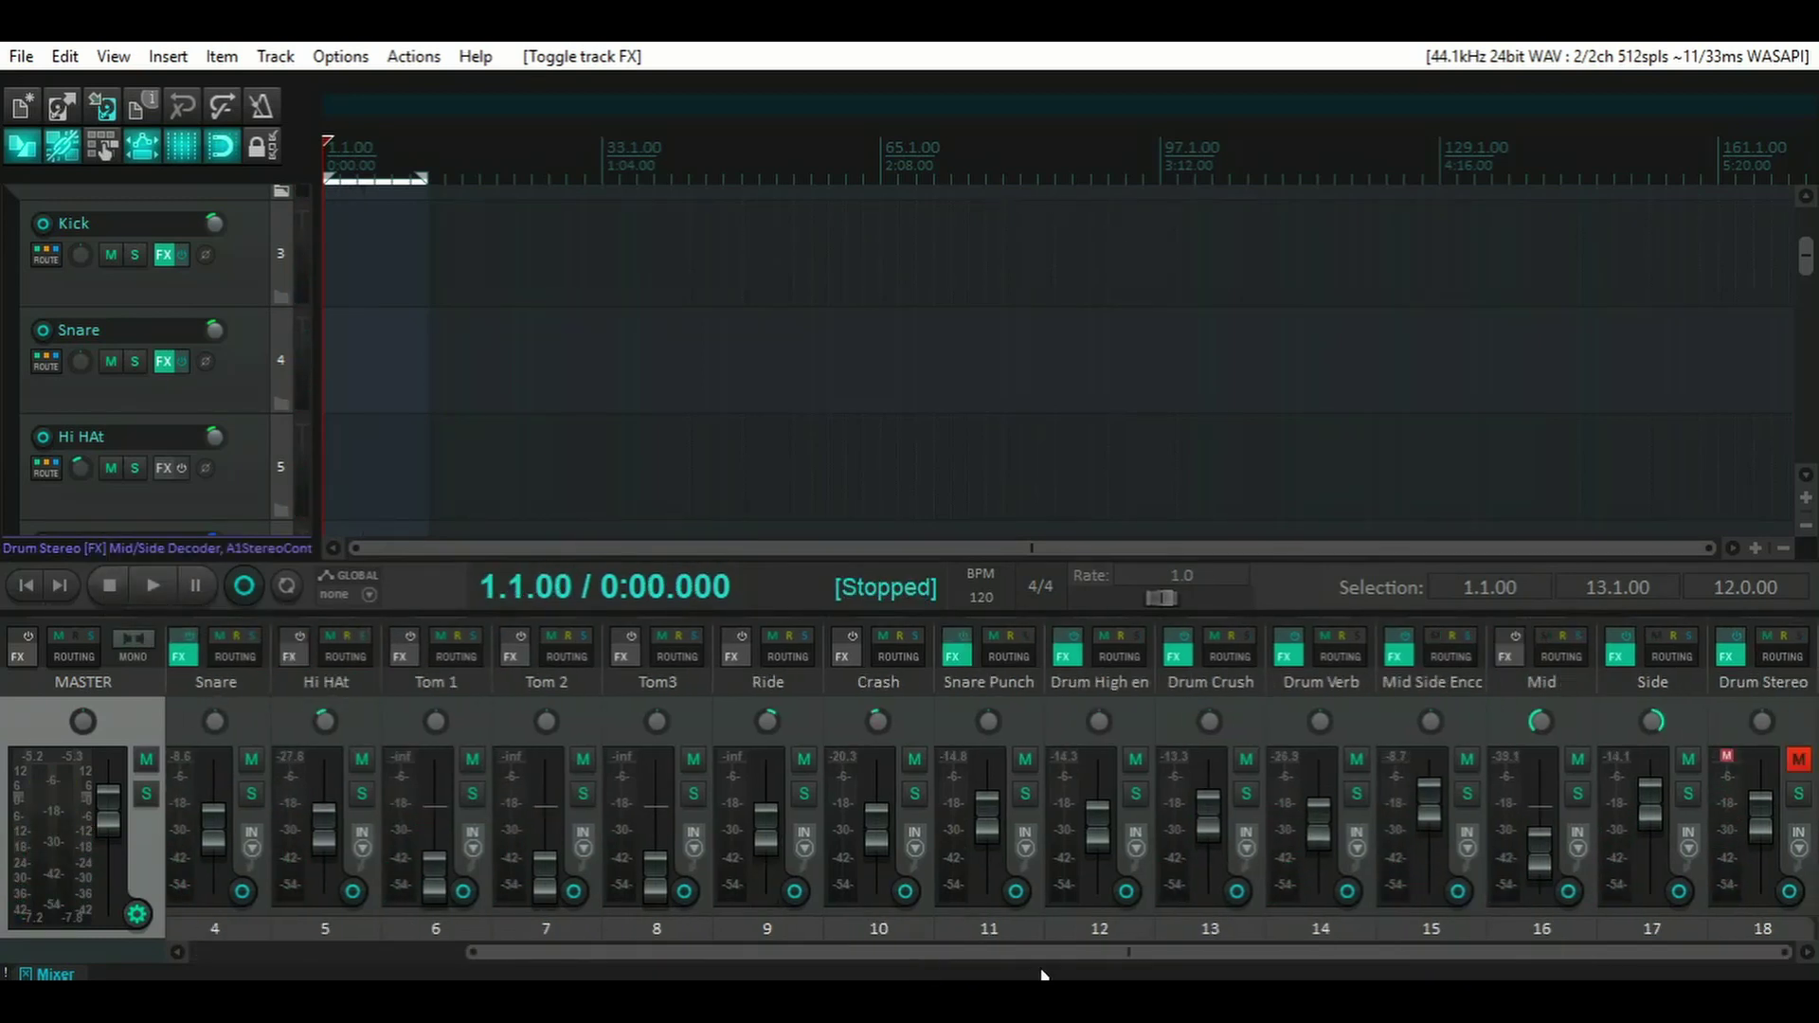
left_click(153, 587)
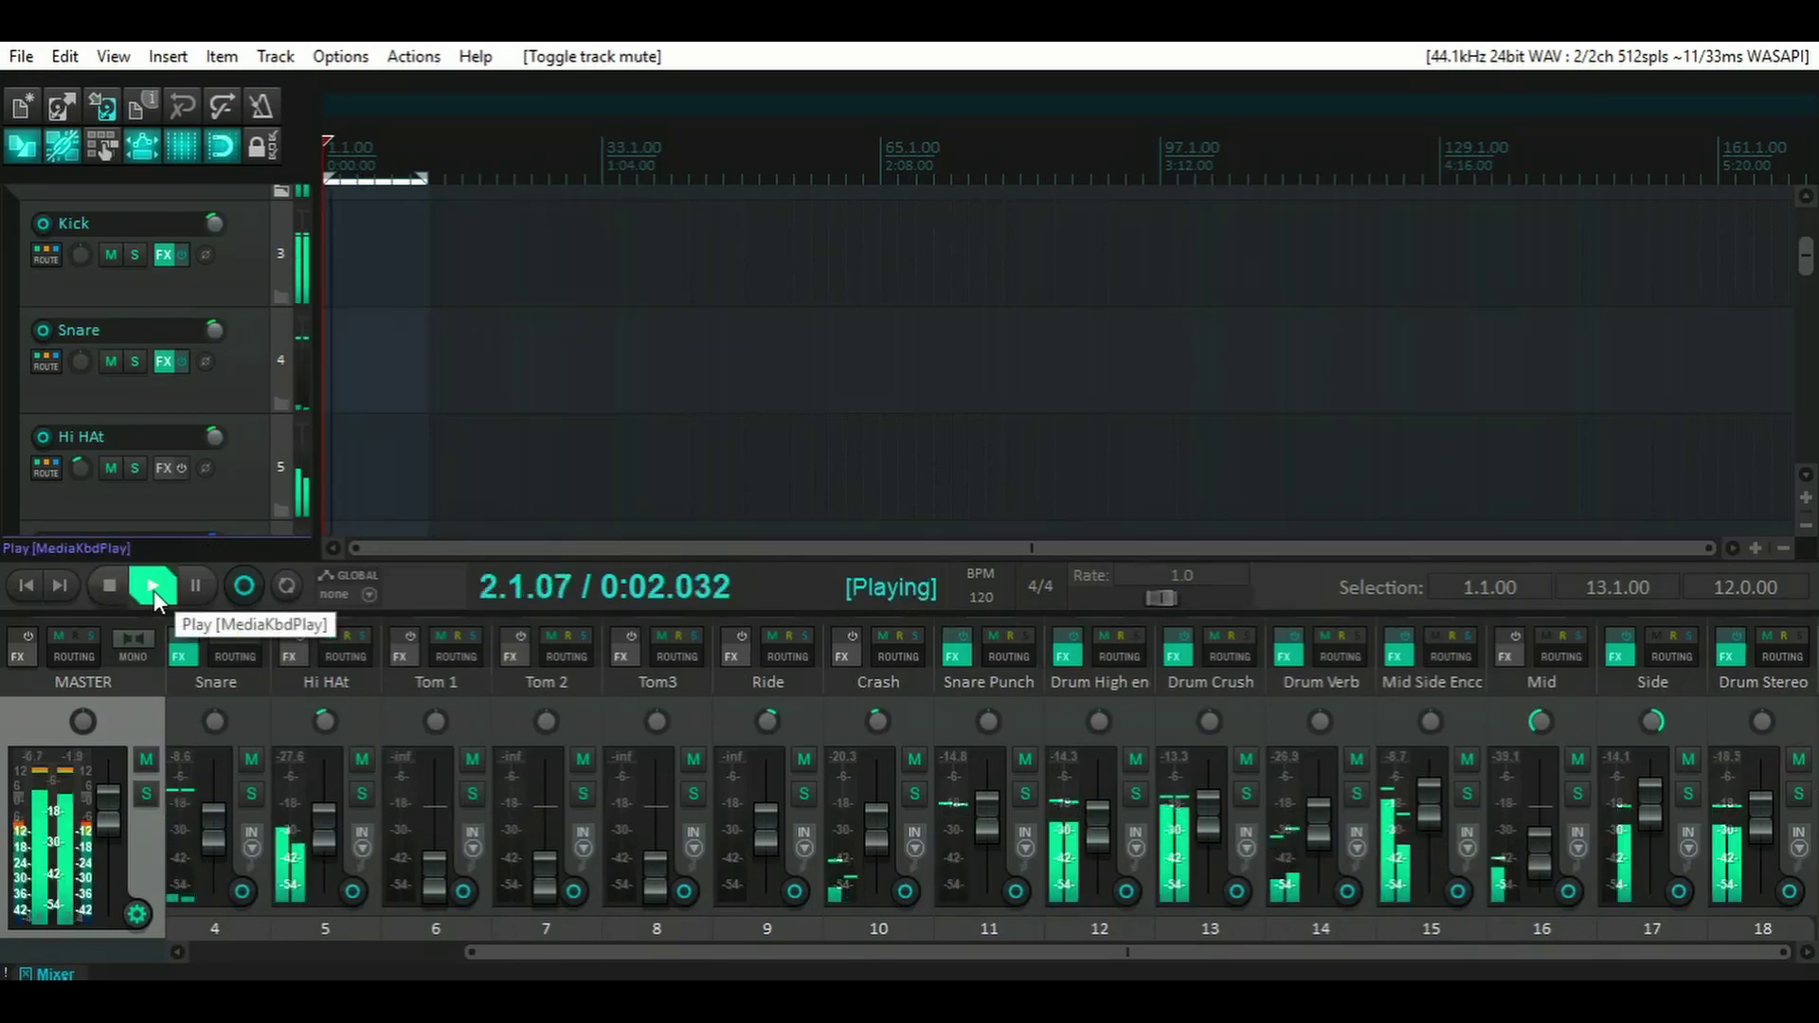
left_click(106, 587)
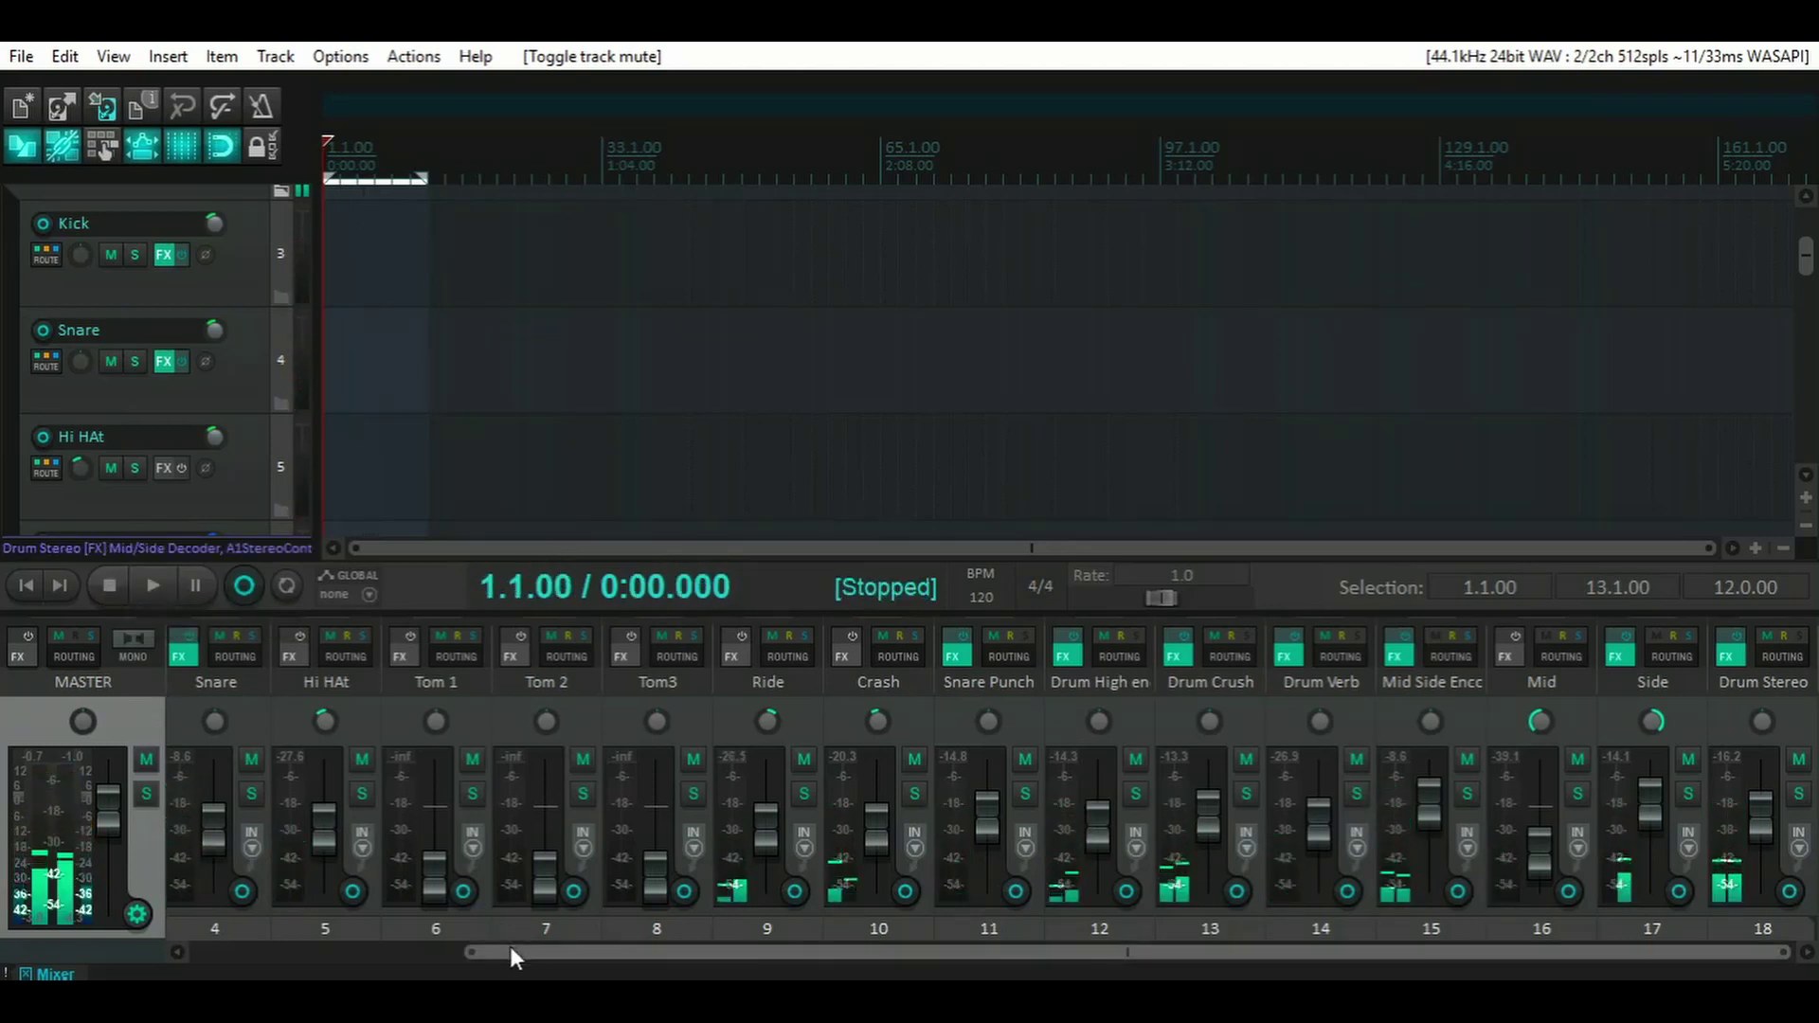
- Bypass the effects on Drum Master, Kick and Snare and mute the Snare Punch, Drum High end, Drum Crush, Drum Verb and Drum Stereo tracks
left_click_drag(510, 951, 210, 953)
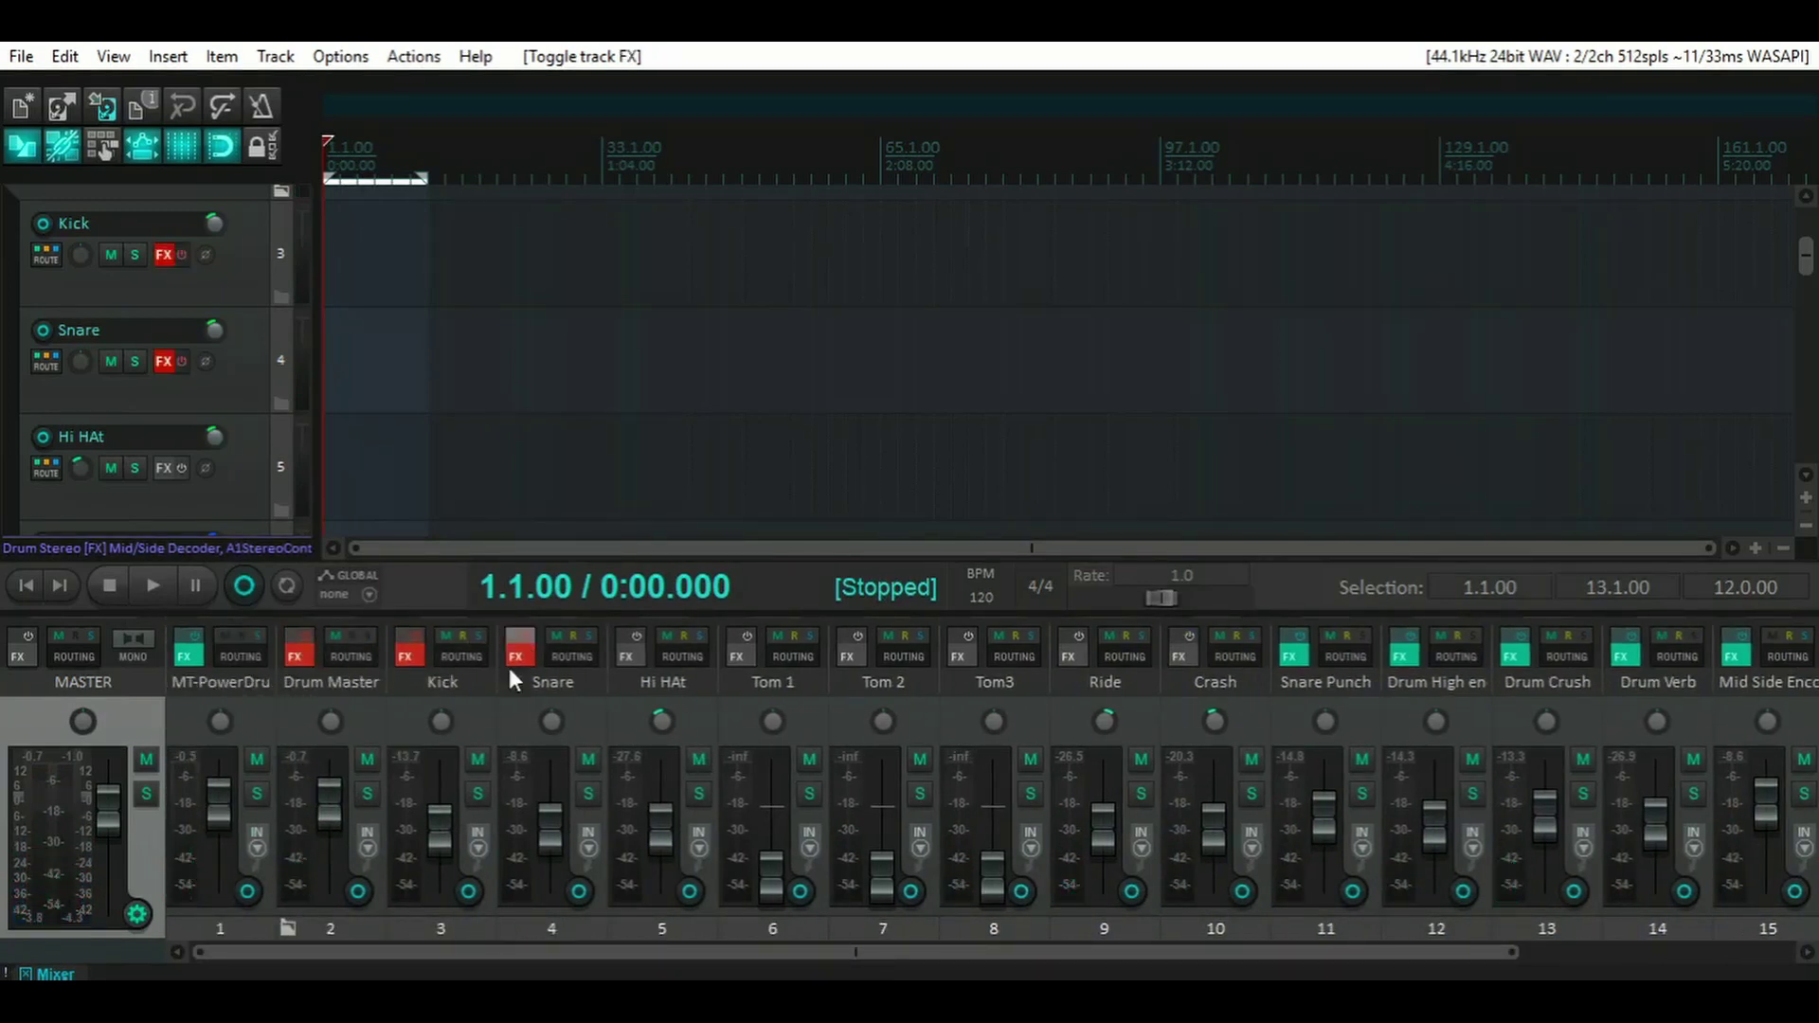
left_click_drag(428, 952, 946, 967)
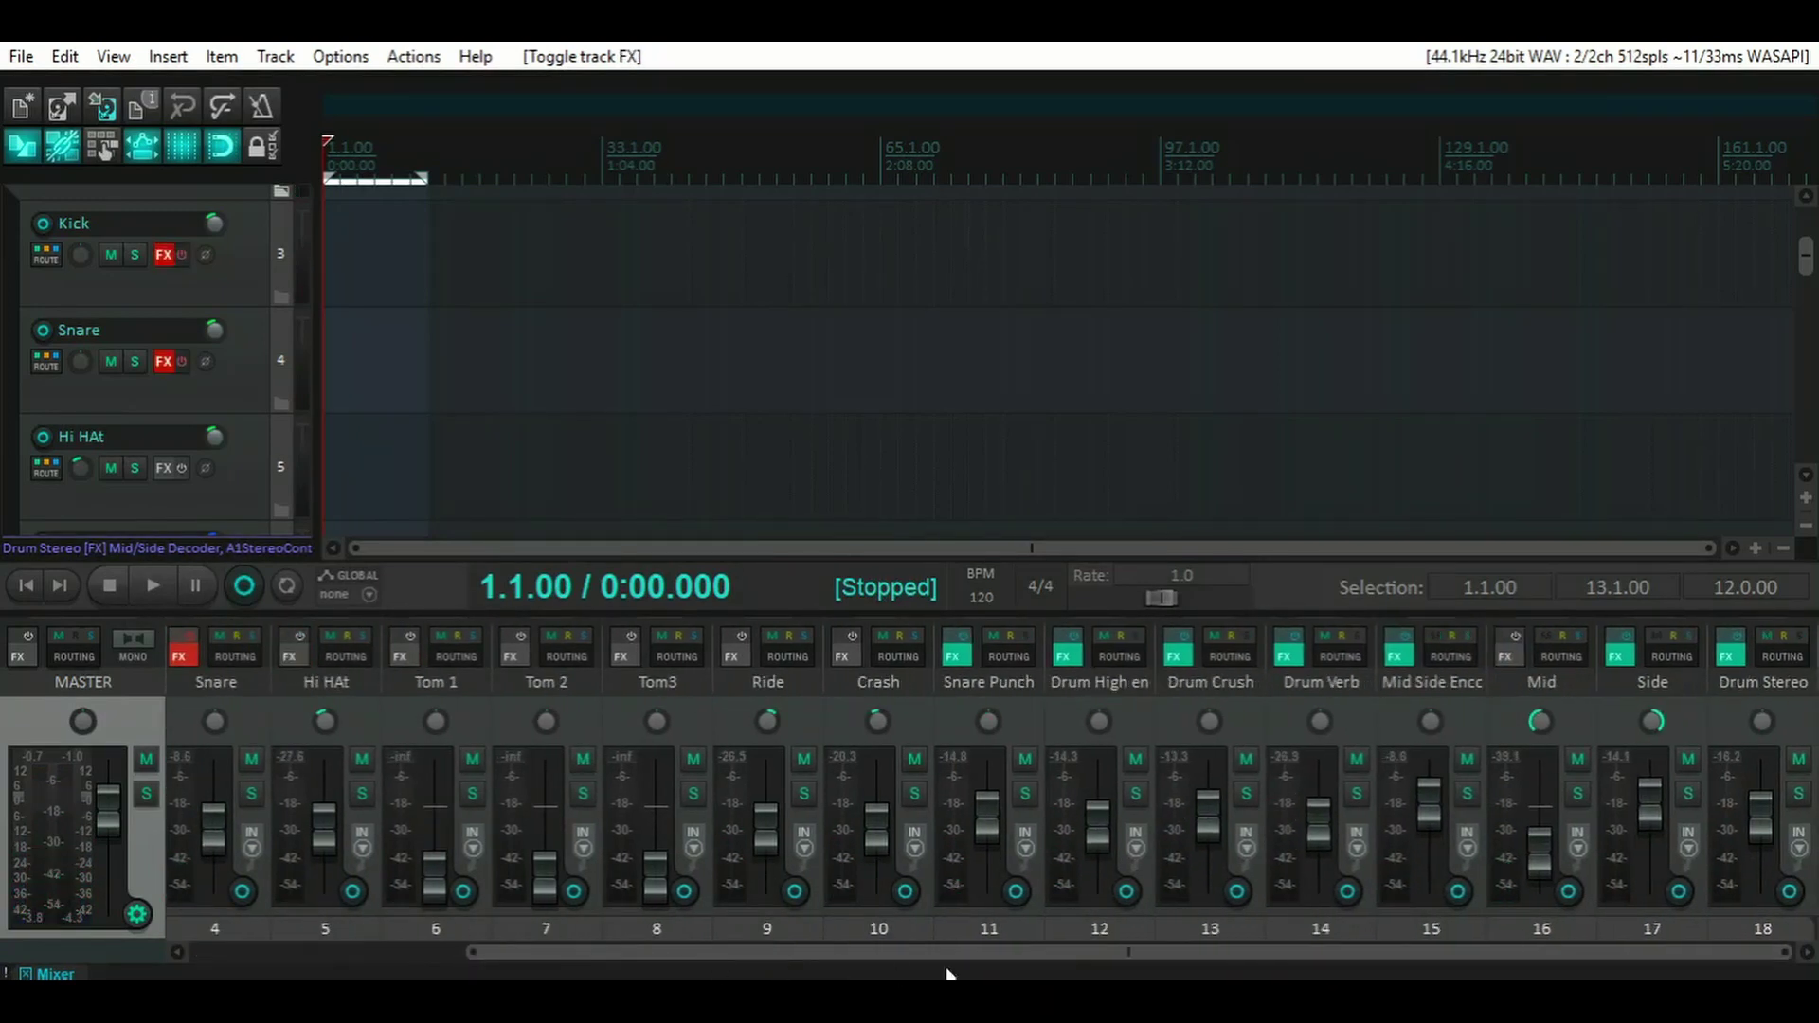
left_click(1247, 759)
left_click(1136, 759)
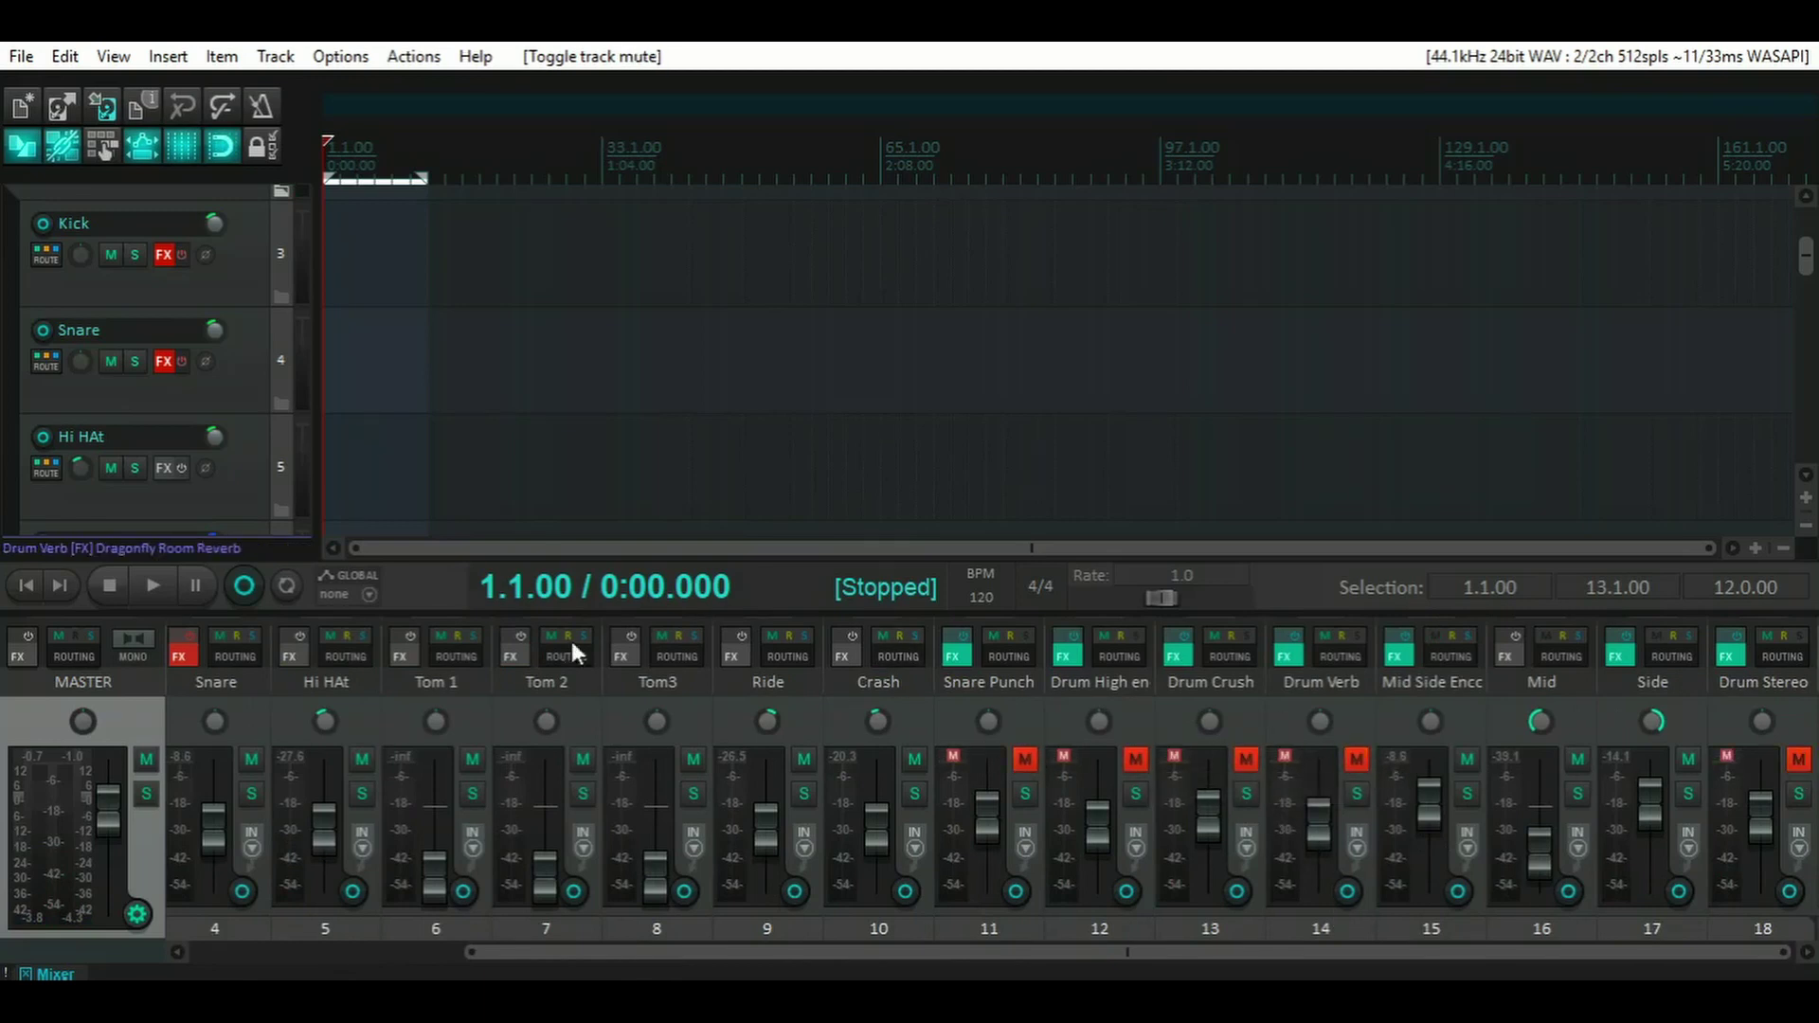
- Play the unprocessed drums and re-enable the Kick and Snare track effects during playback
left_click(145, 580)
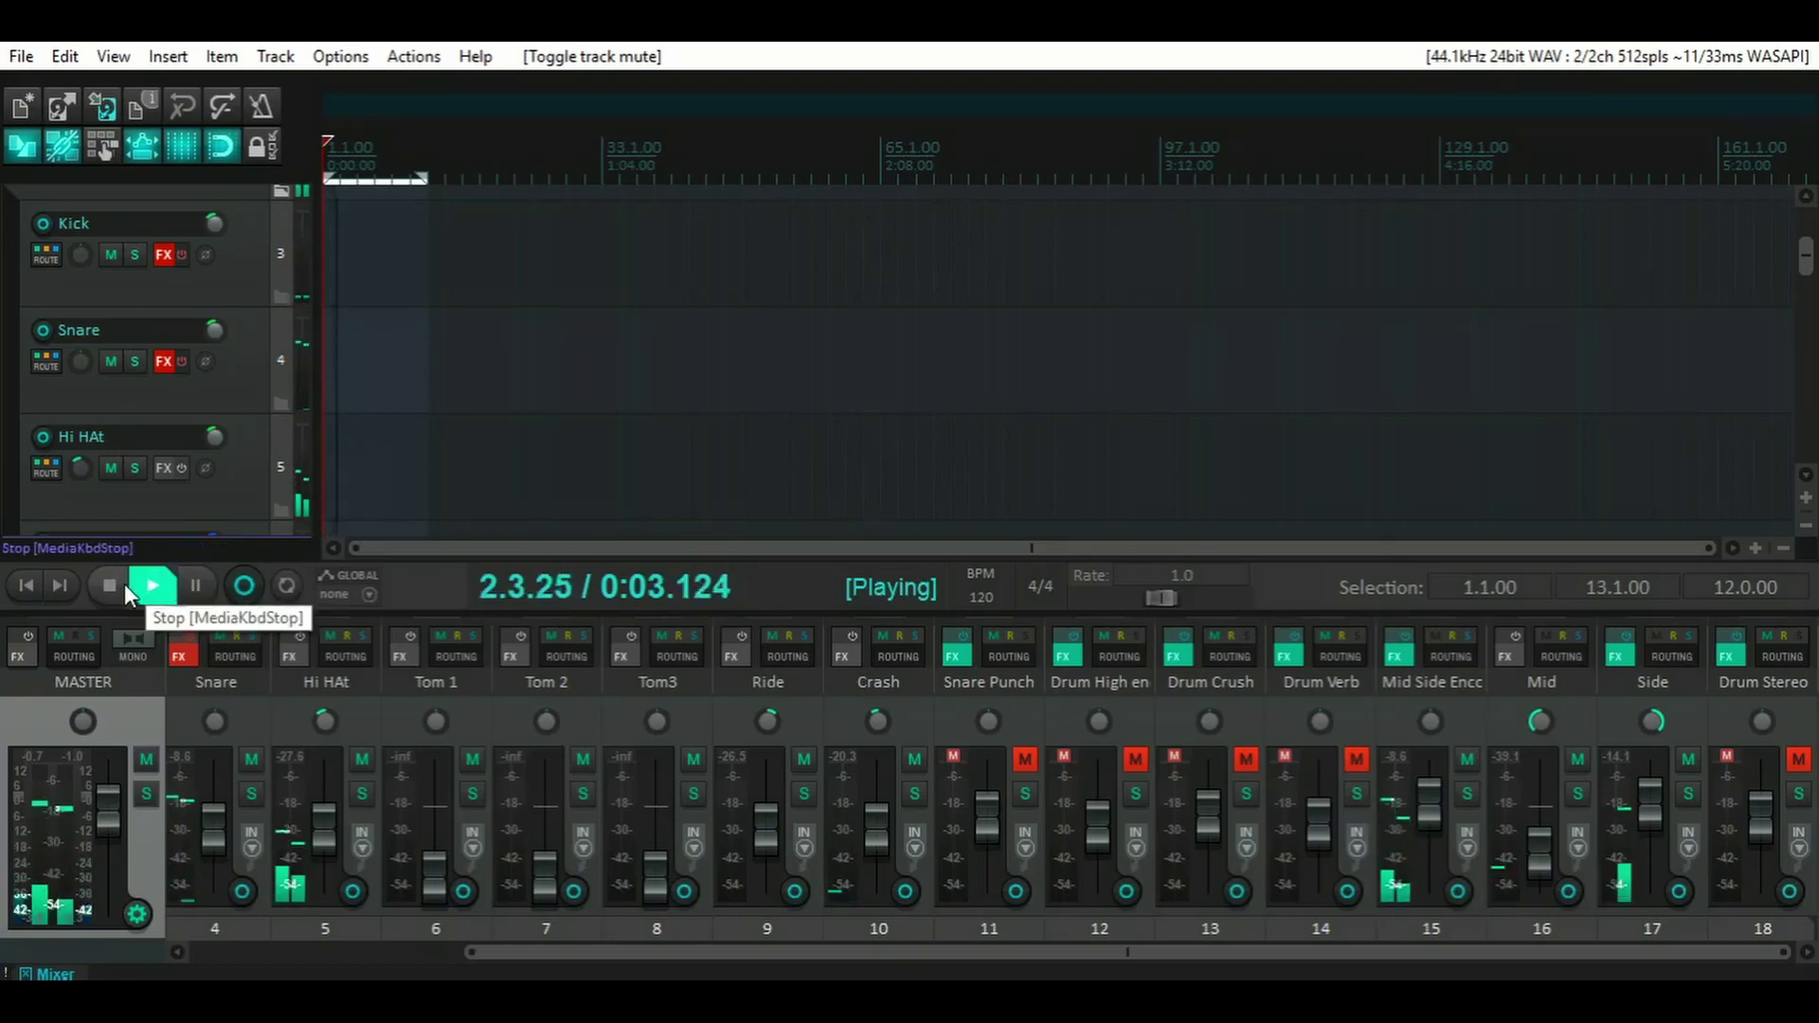
left_click_drag(544, 951, 286, 953)
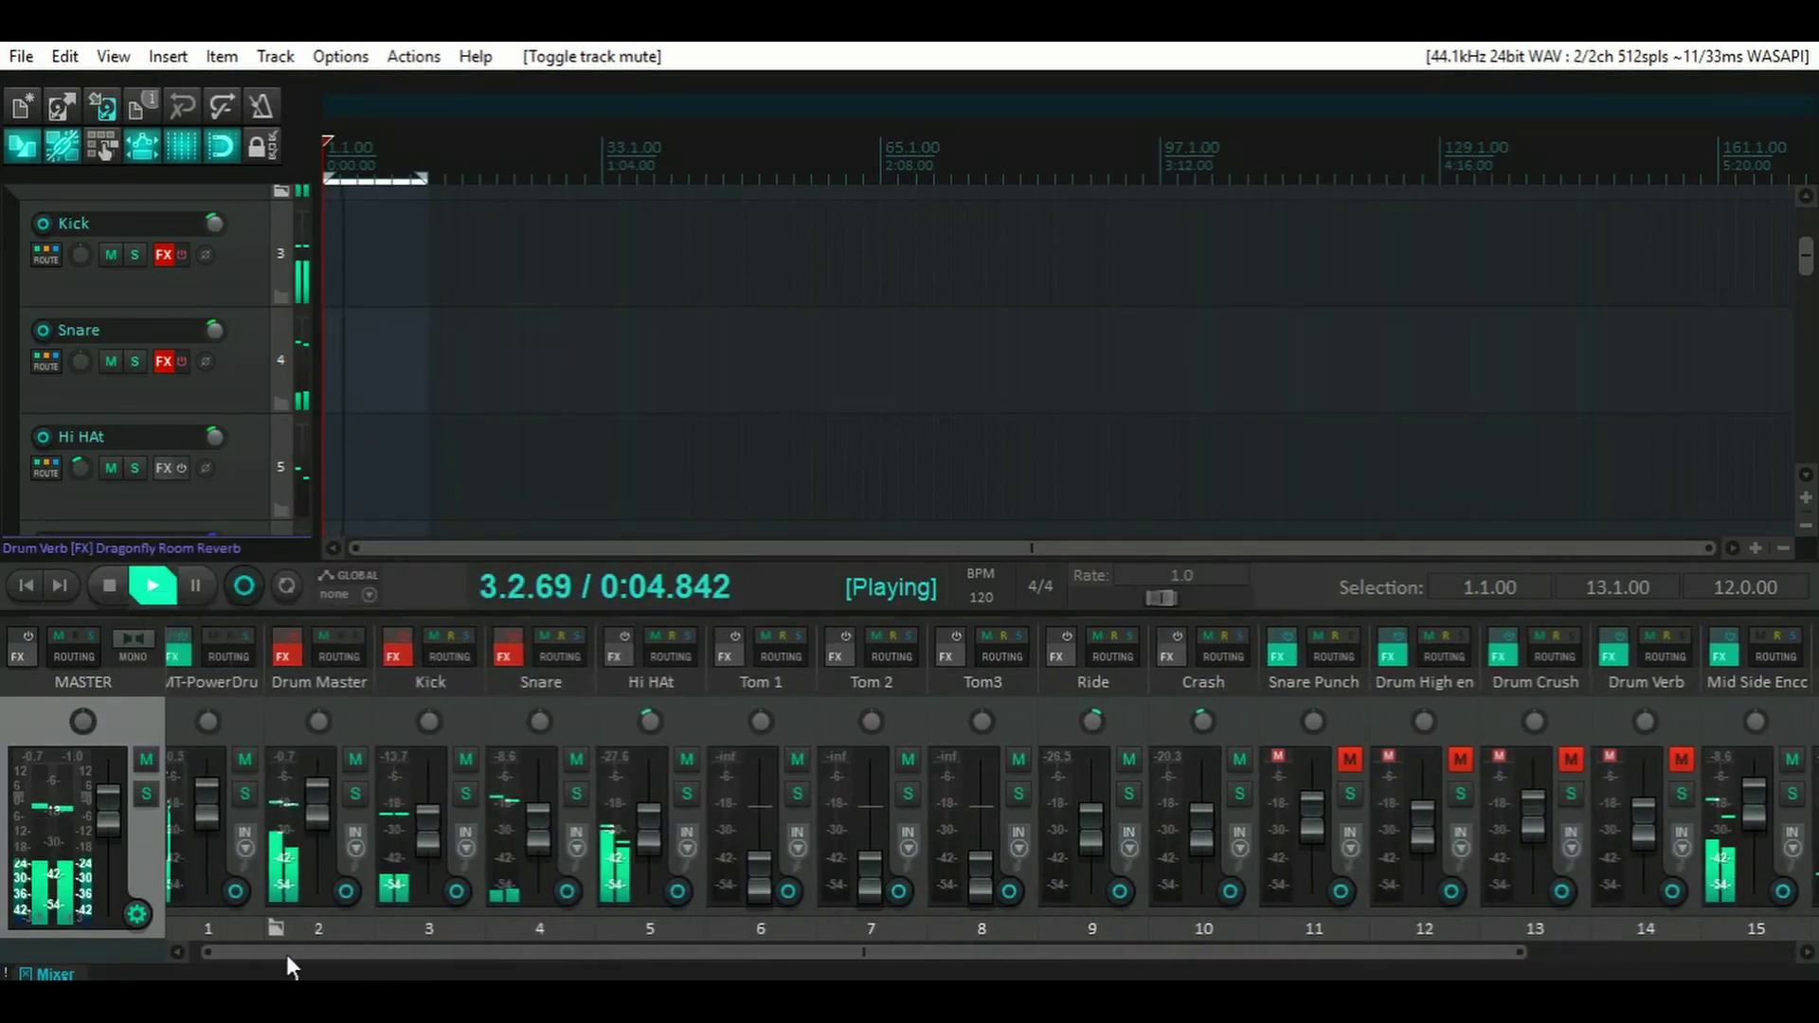
left_click(404, 637)
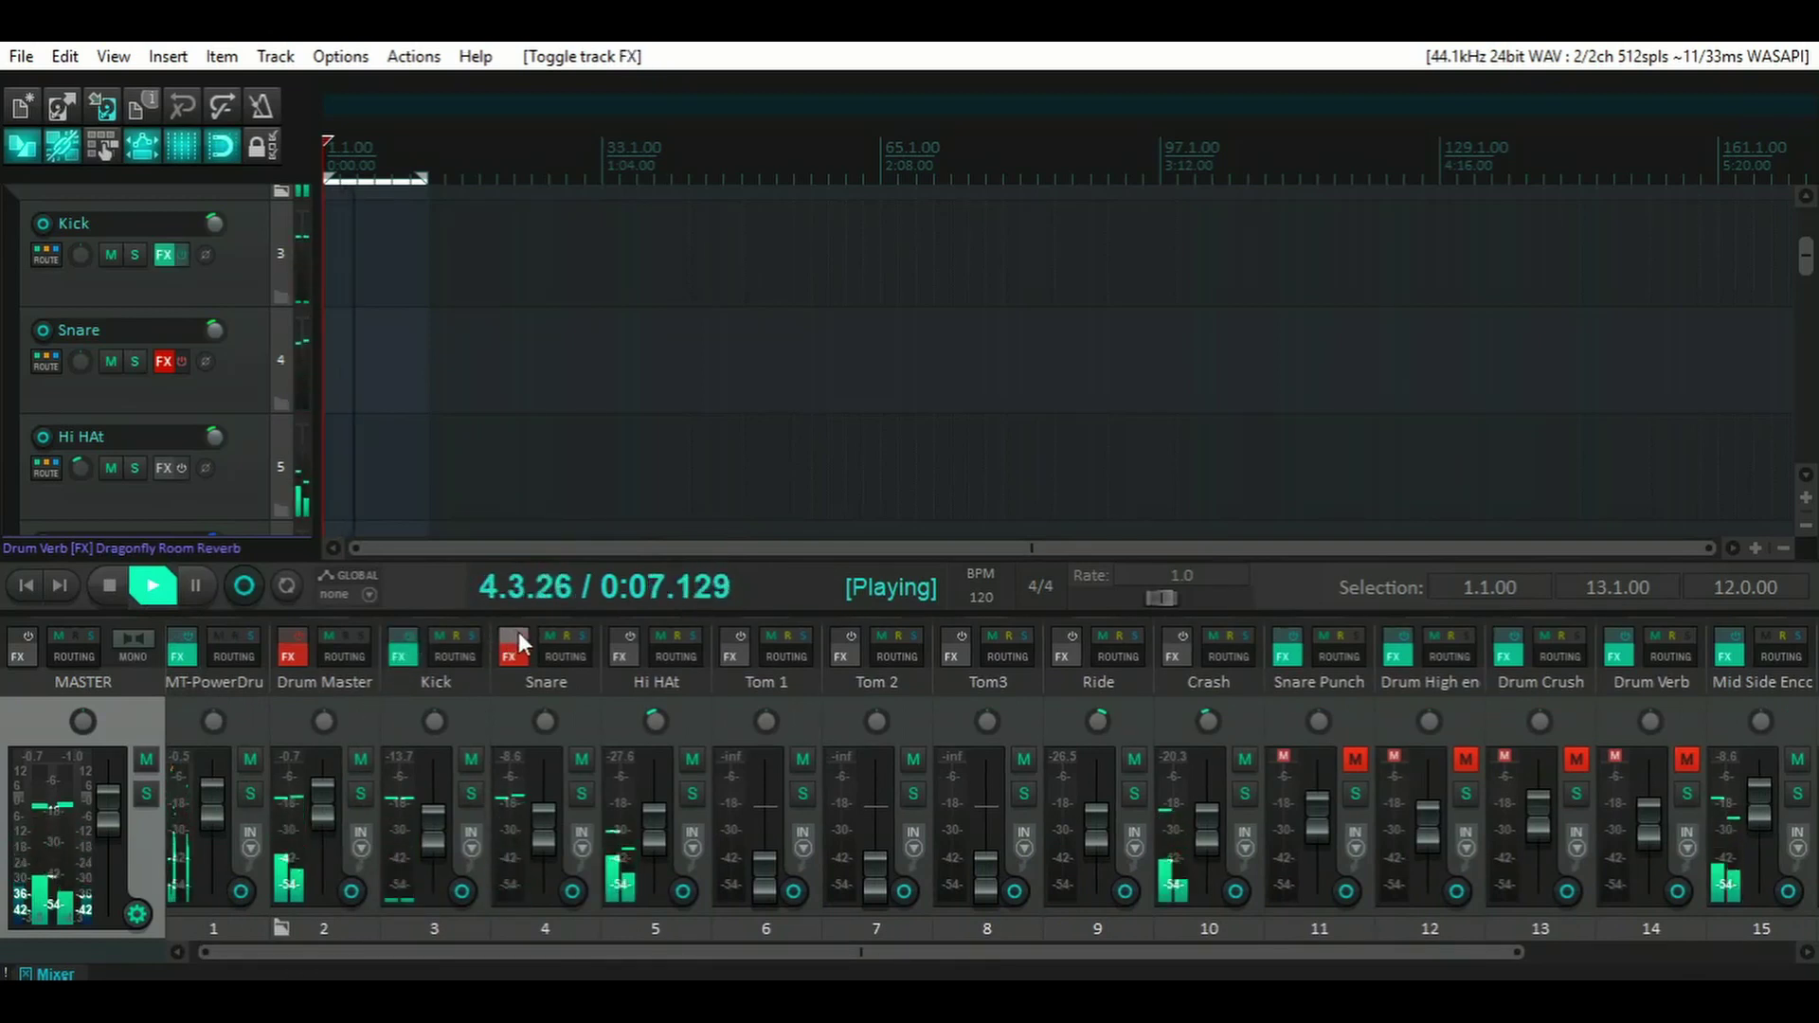
left_click(519, 636)
- Unmute Snare Punch, Drum High end, Drum Crush, Drum Verb and Drum Stereo one by one during playback
left_click(1358, 759)
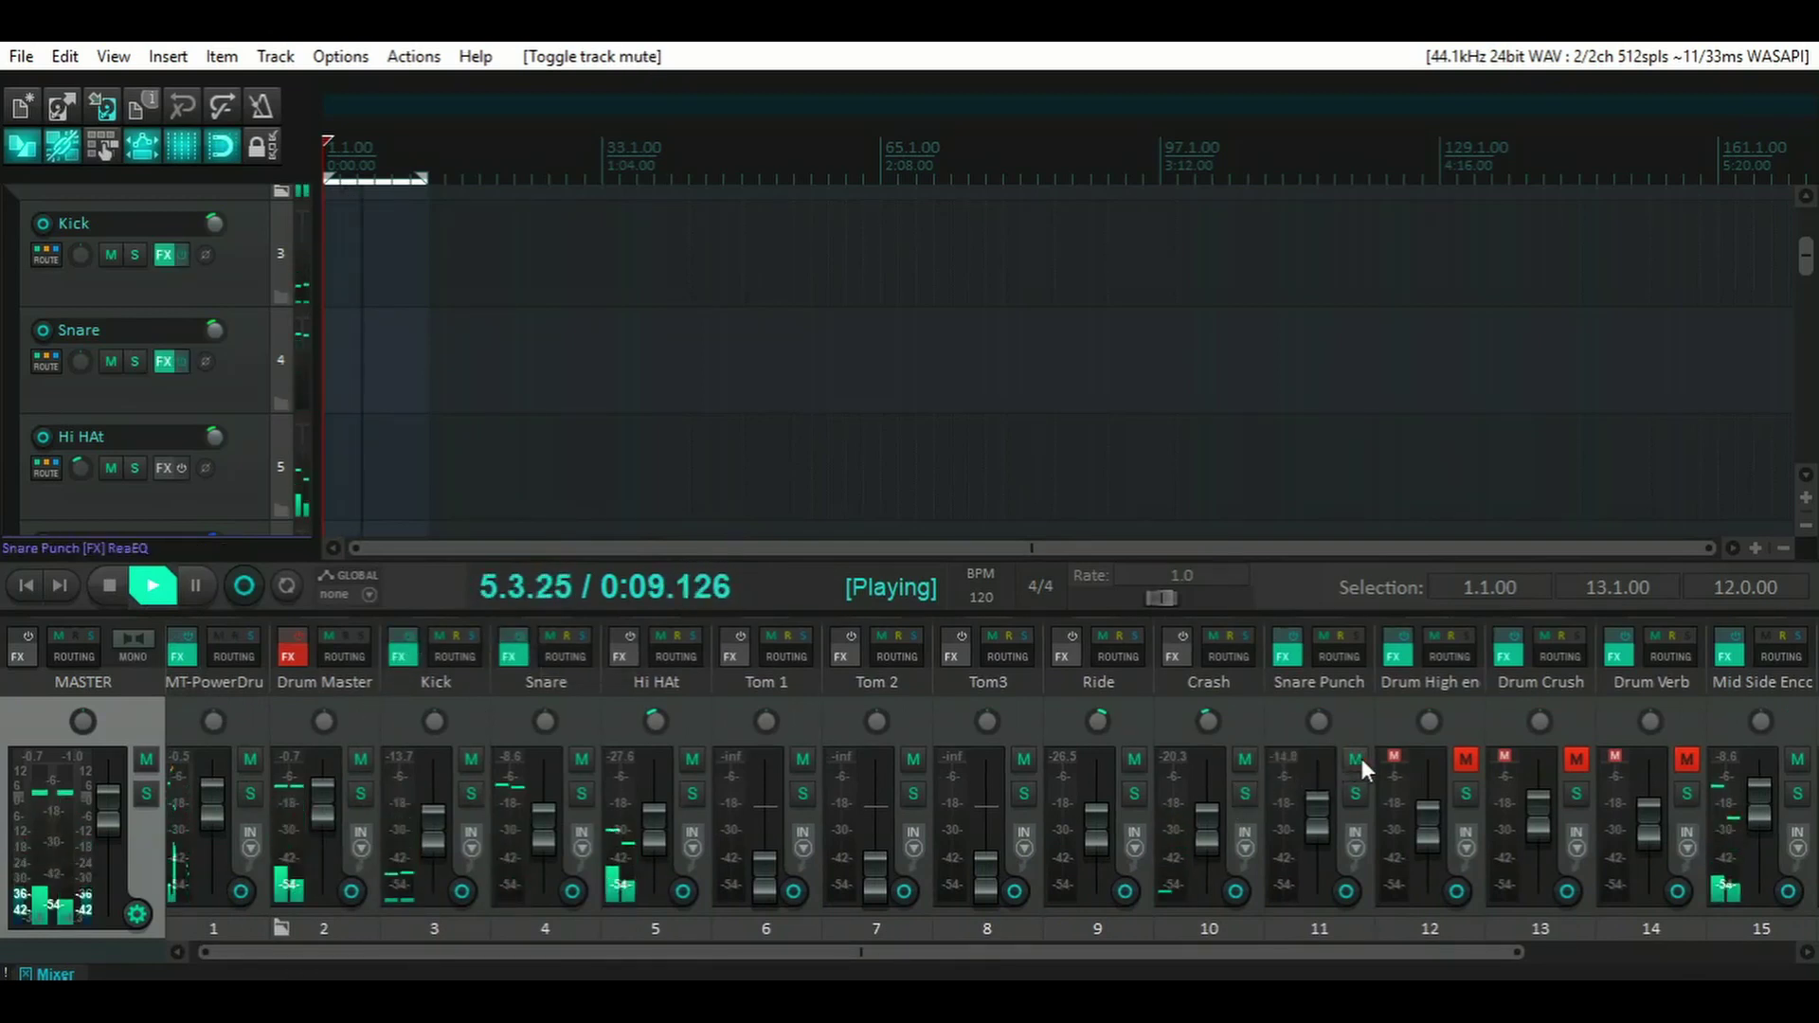
left_click(1463, 760)
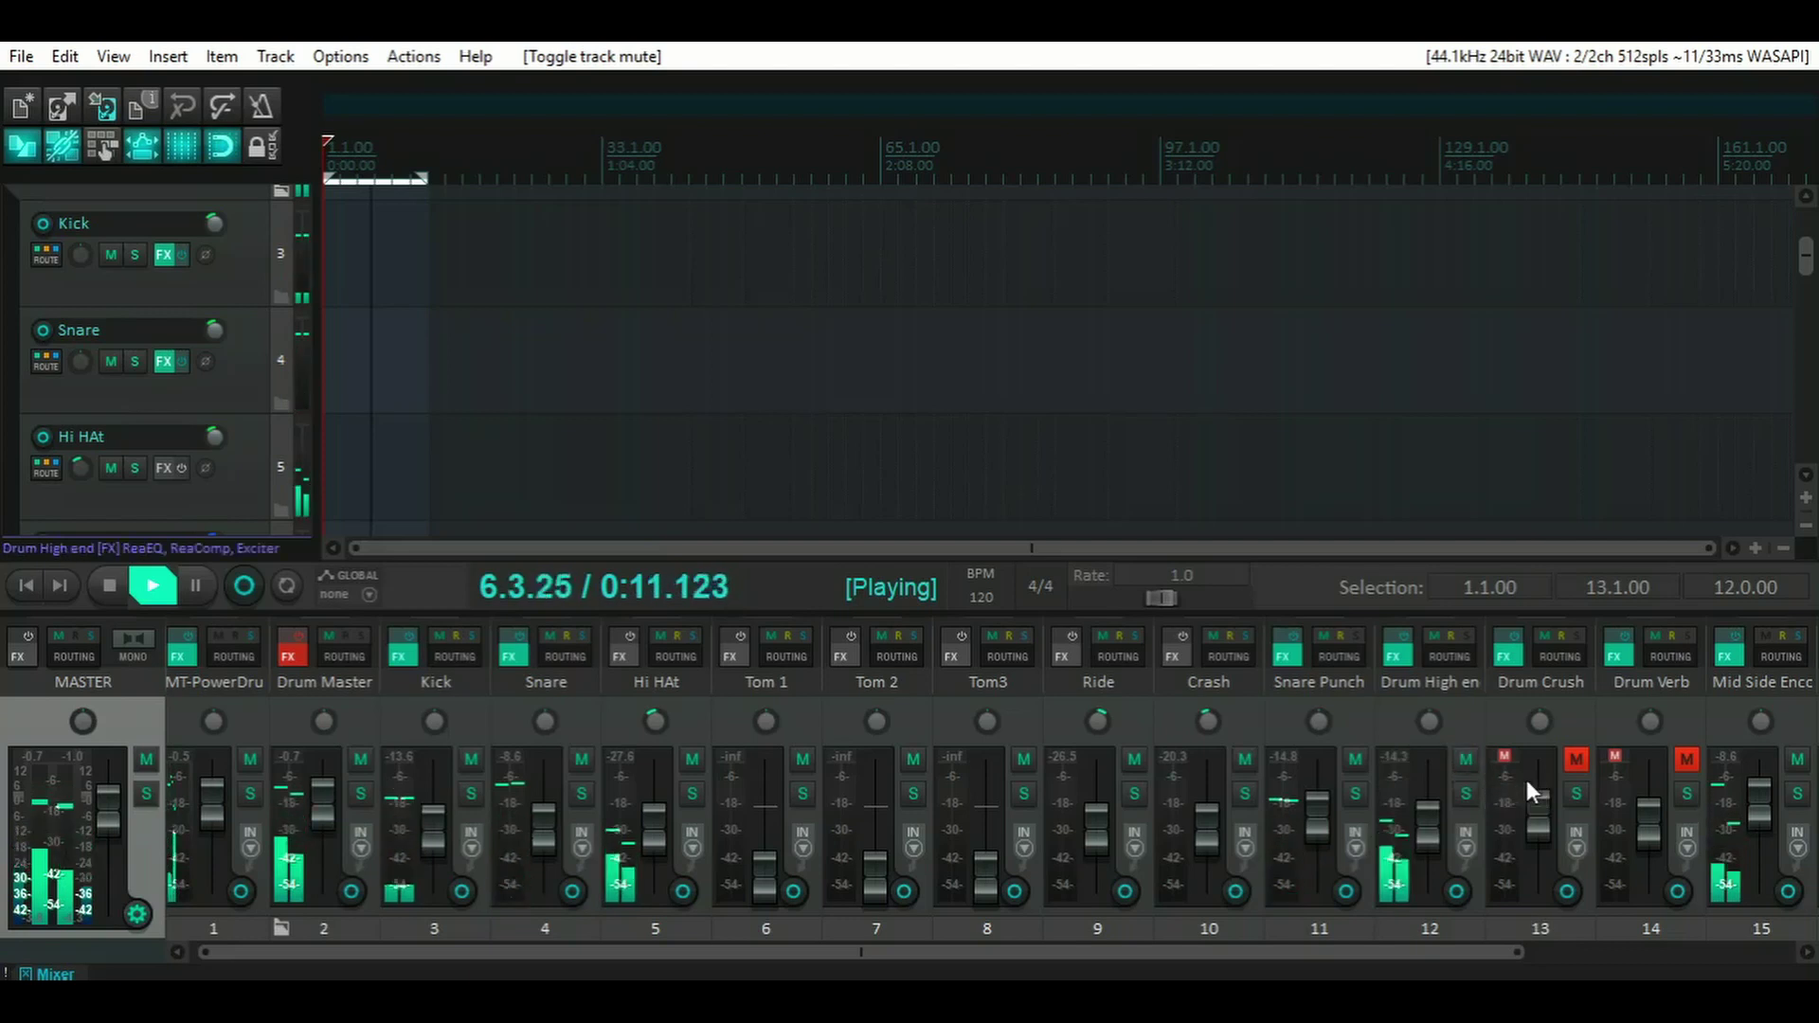
left_click(1574, 760)
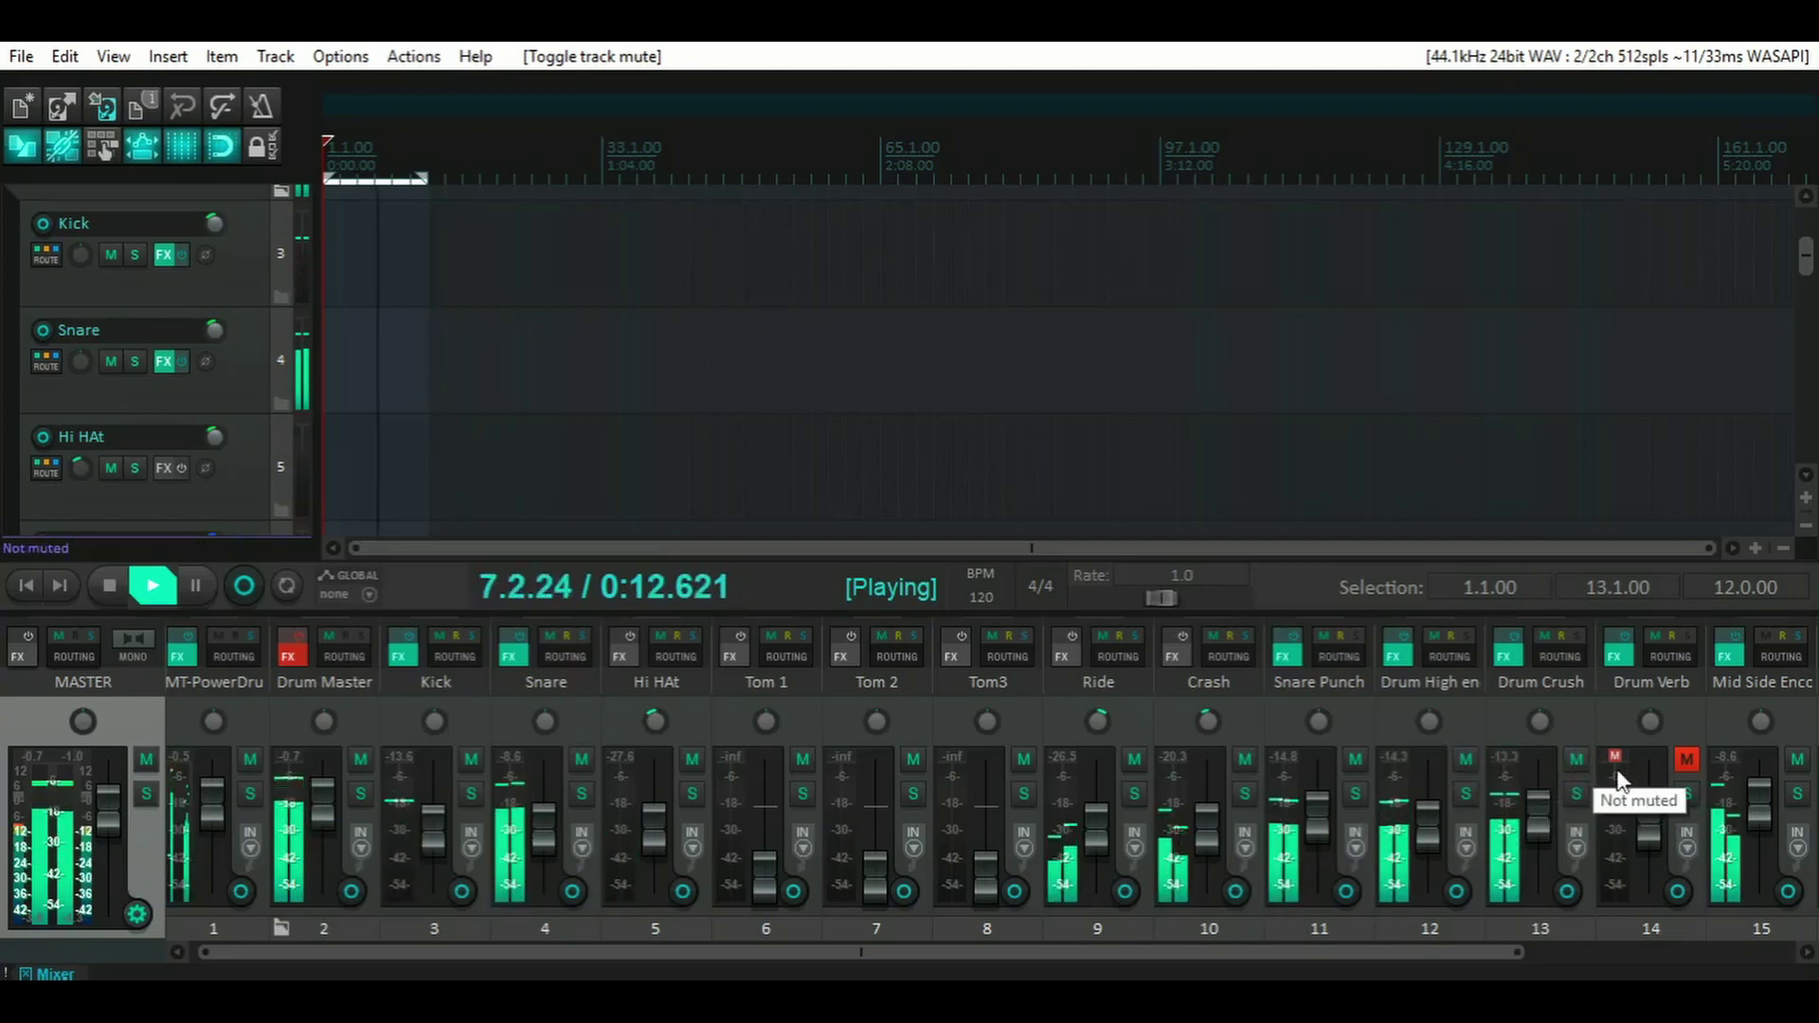
left_click(1690, 759)
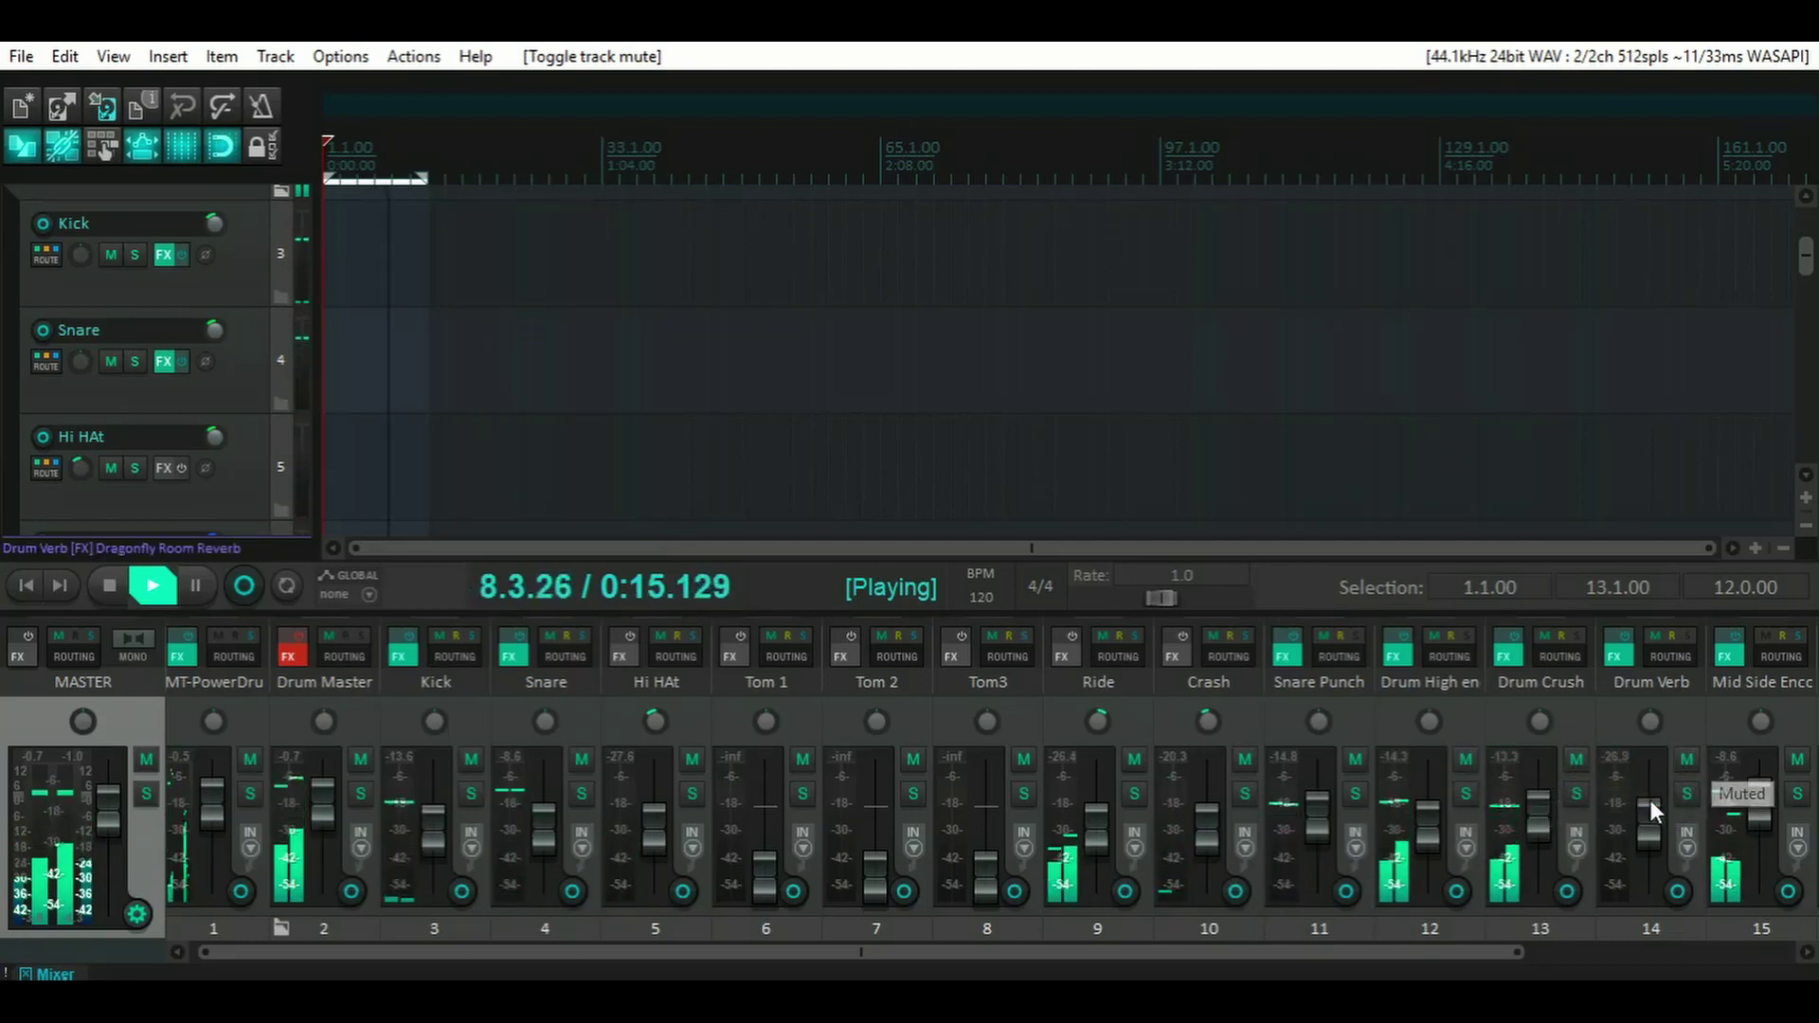
left_click_drag(1408, 955, 1728, 957)
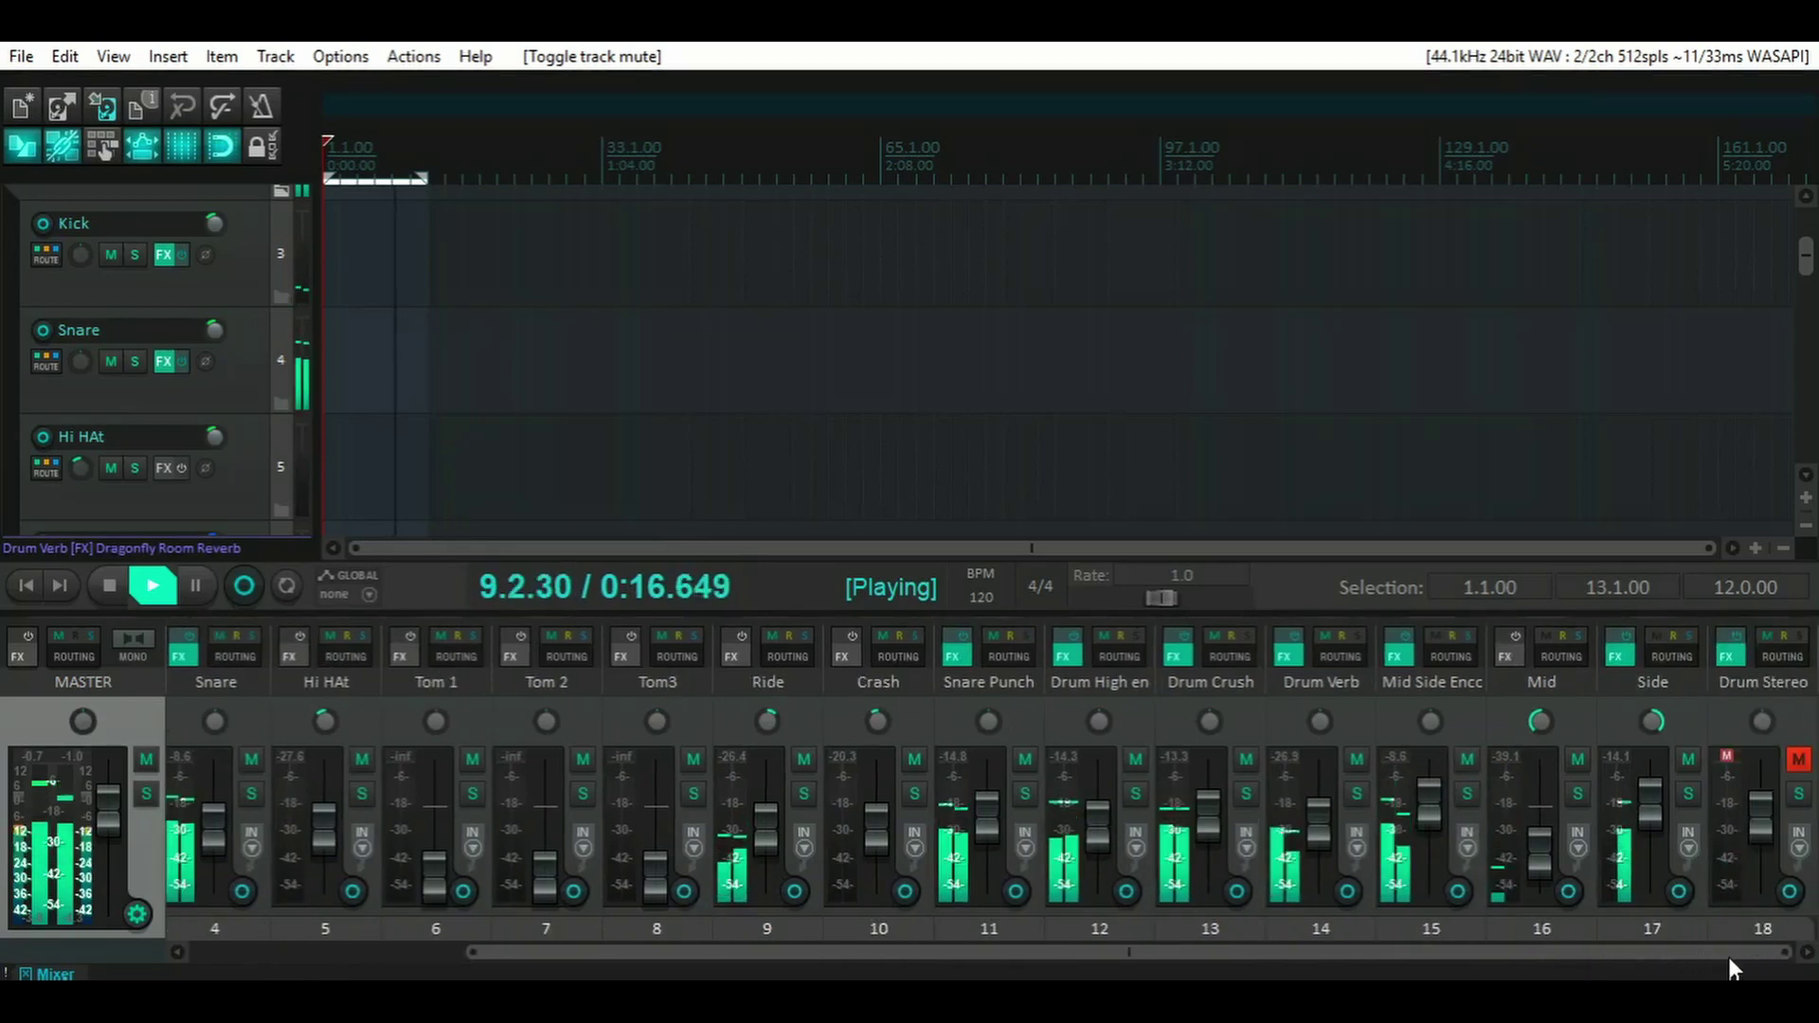
left_click(1799, 761)
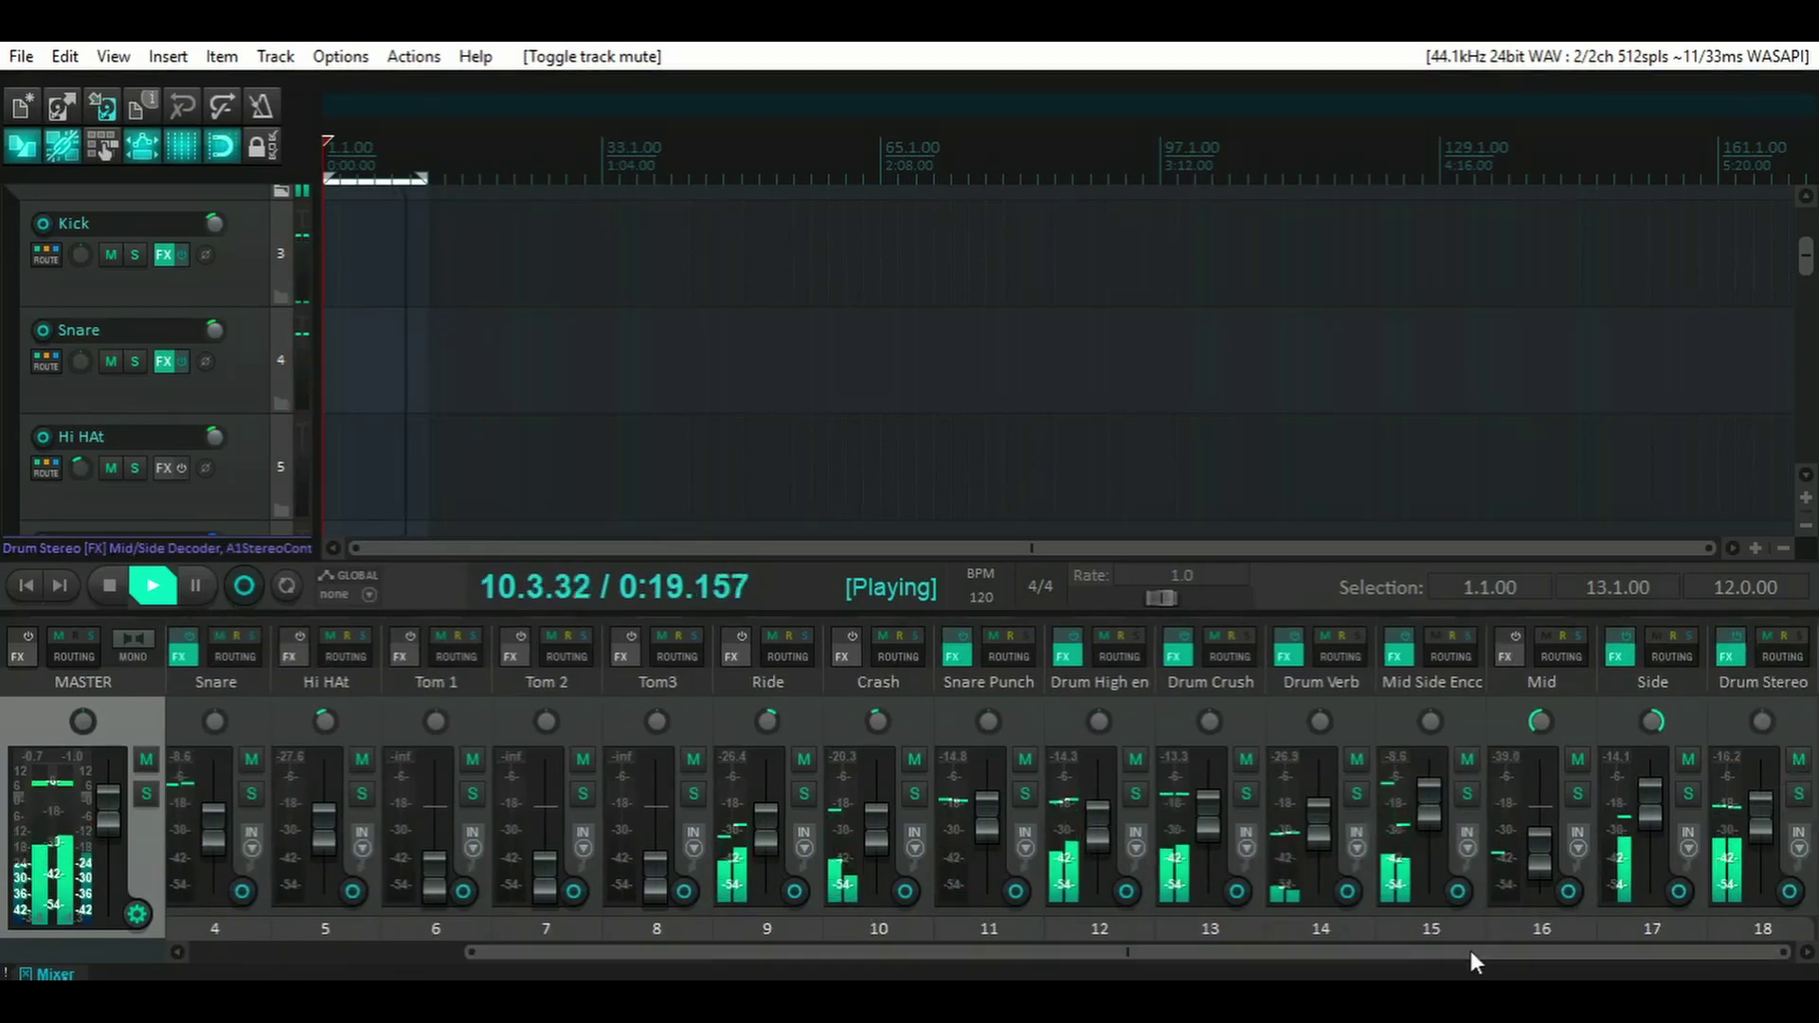
- Re-enable the Drum Master effects during playback, and replay the complete drum mix from the start
left_click_drag(1470, 951, 1155, 953)
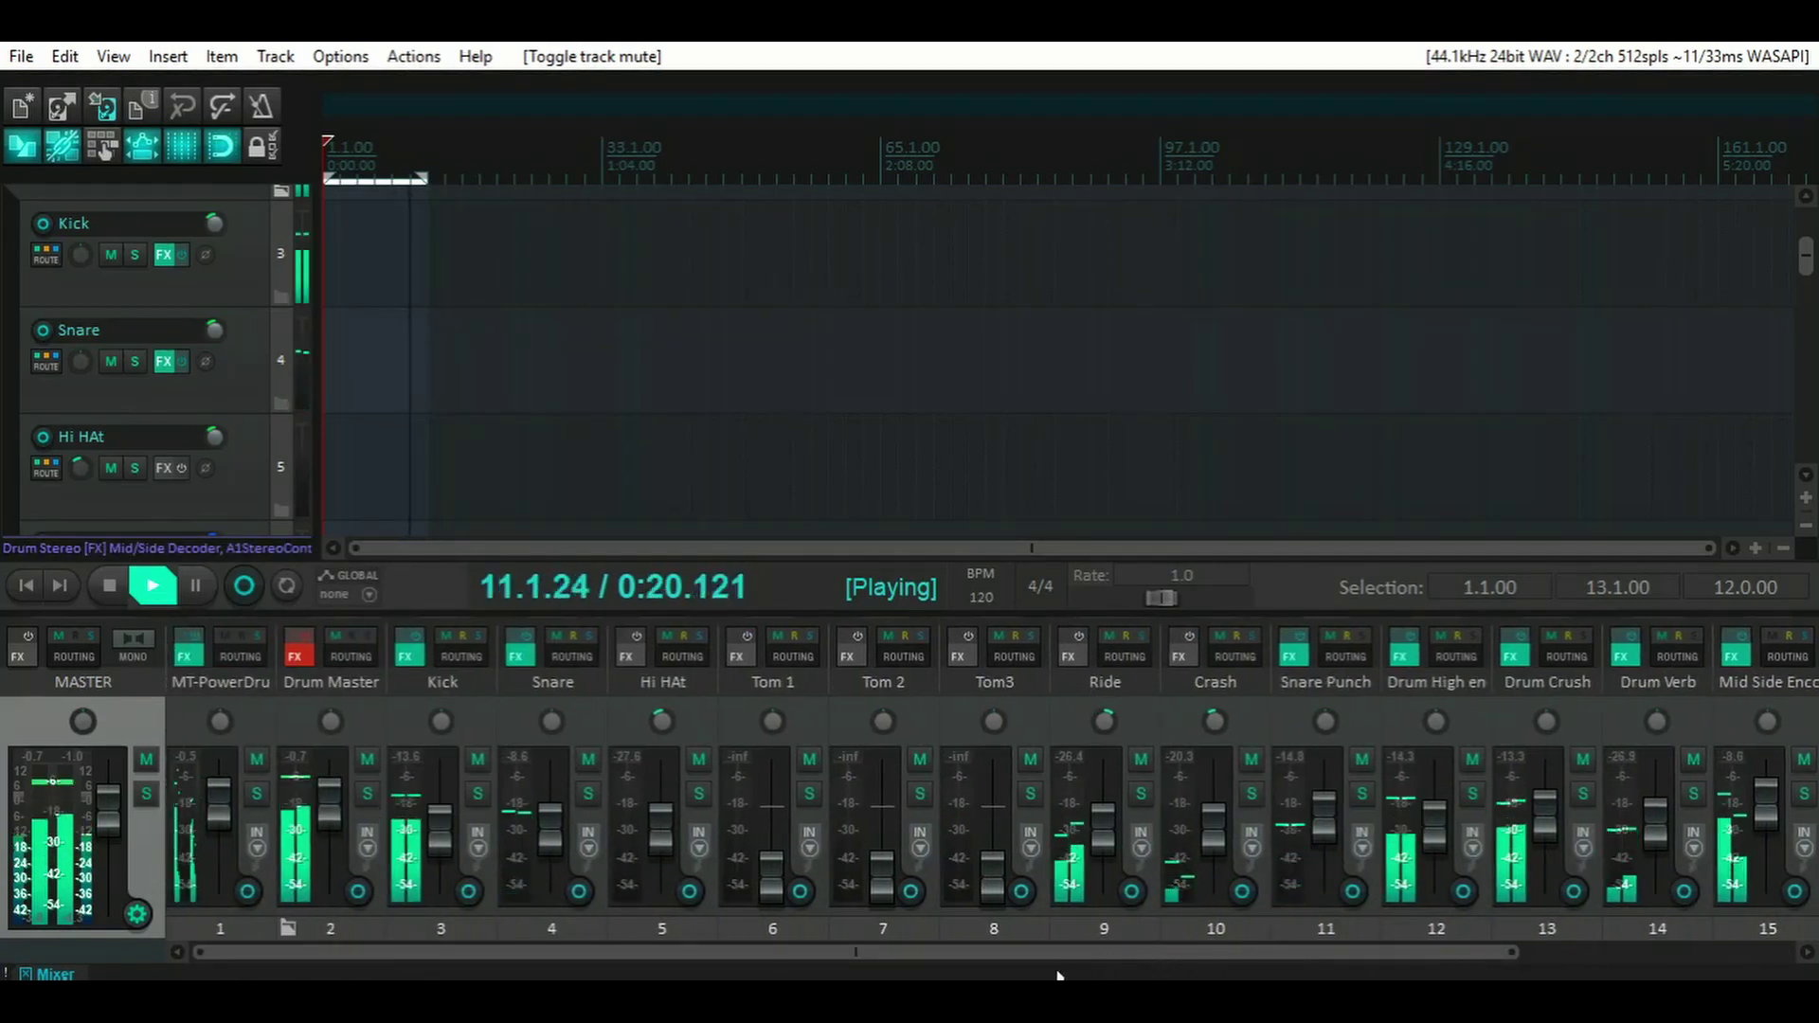
left_click(302, 644)
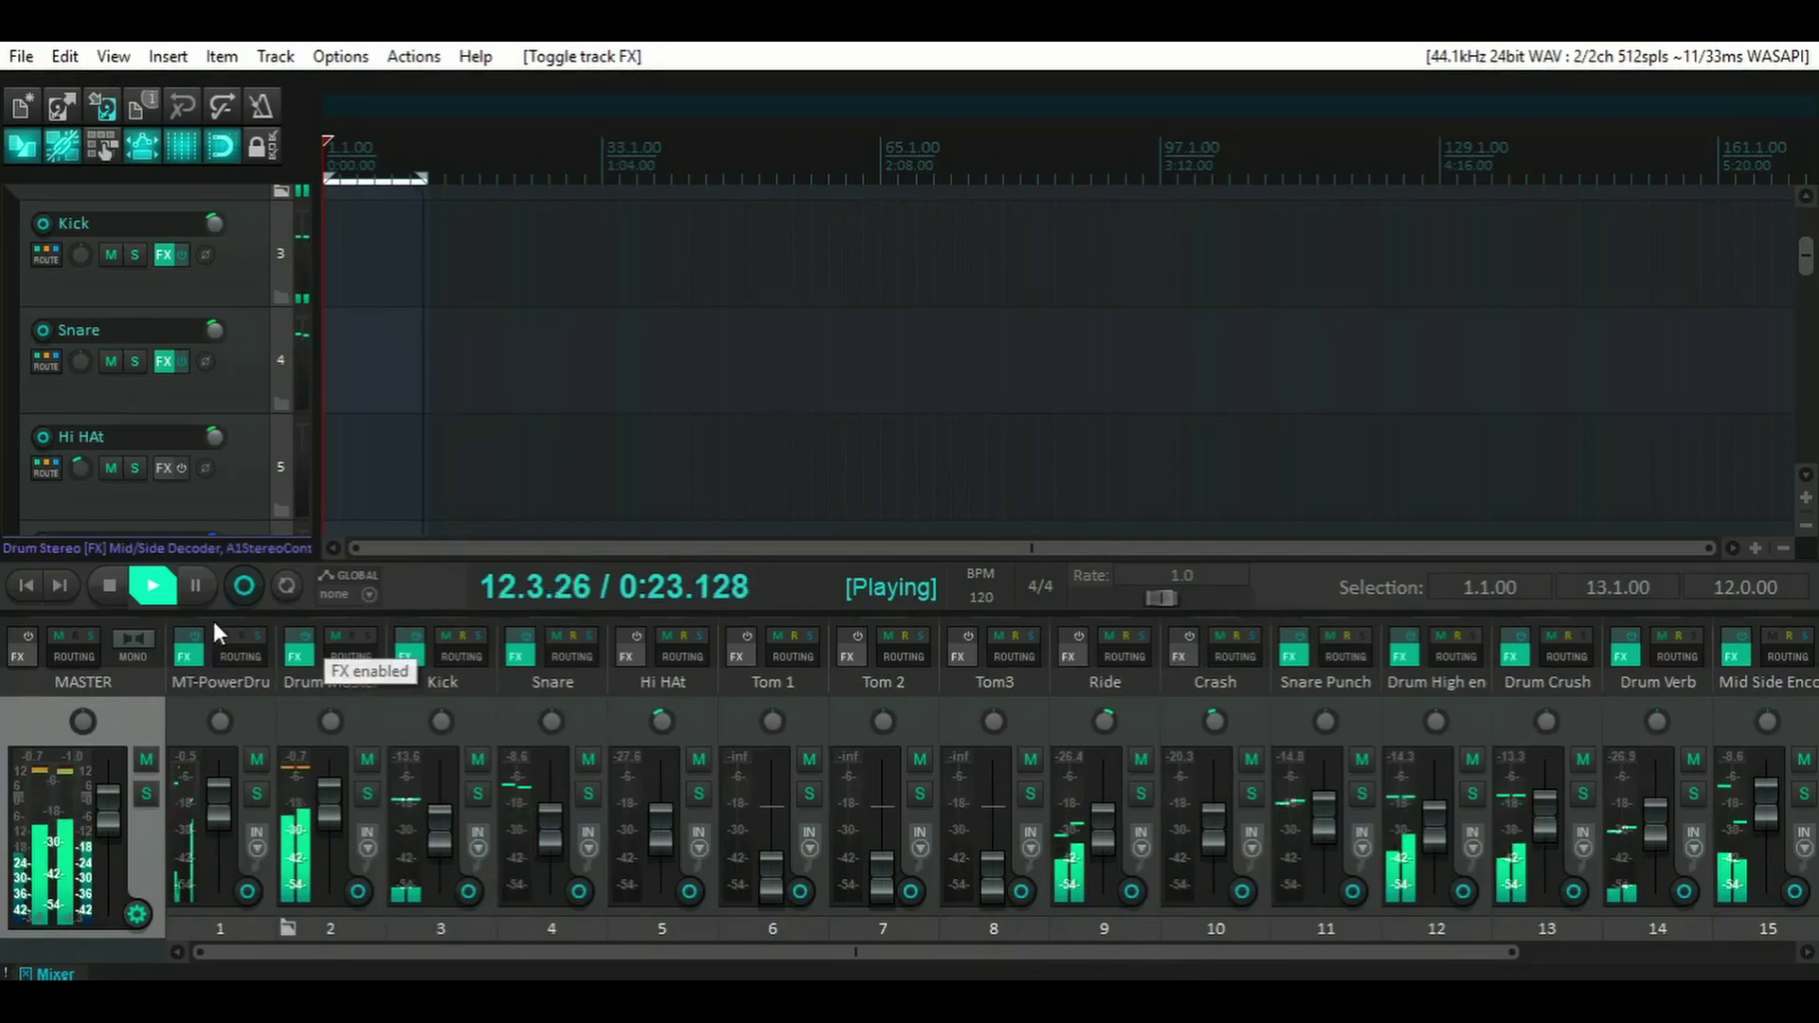
left_click(114, 600)
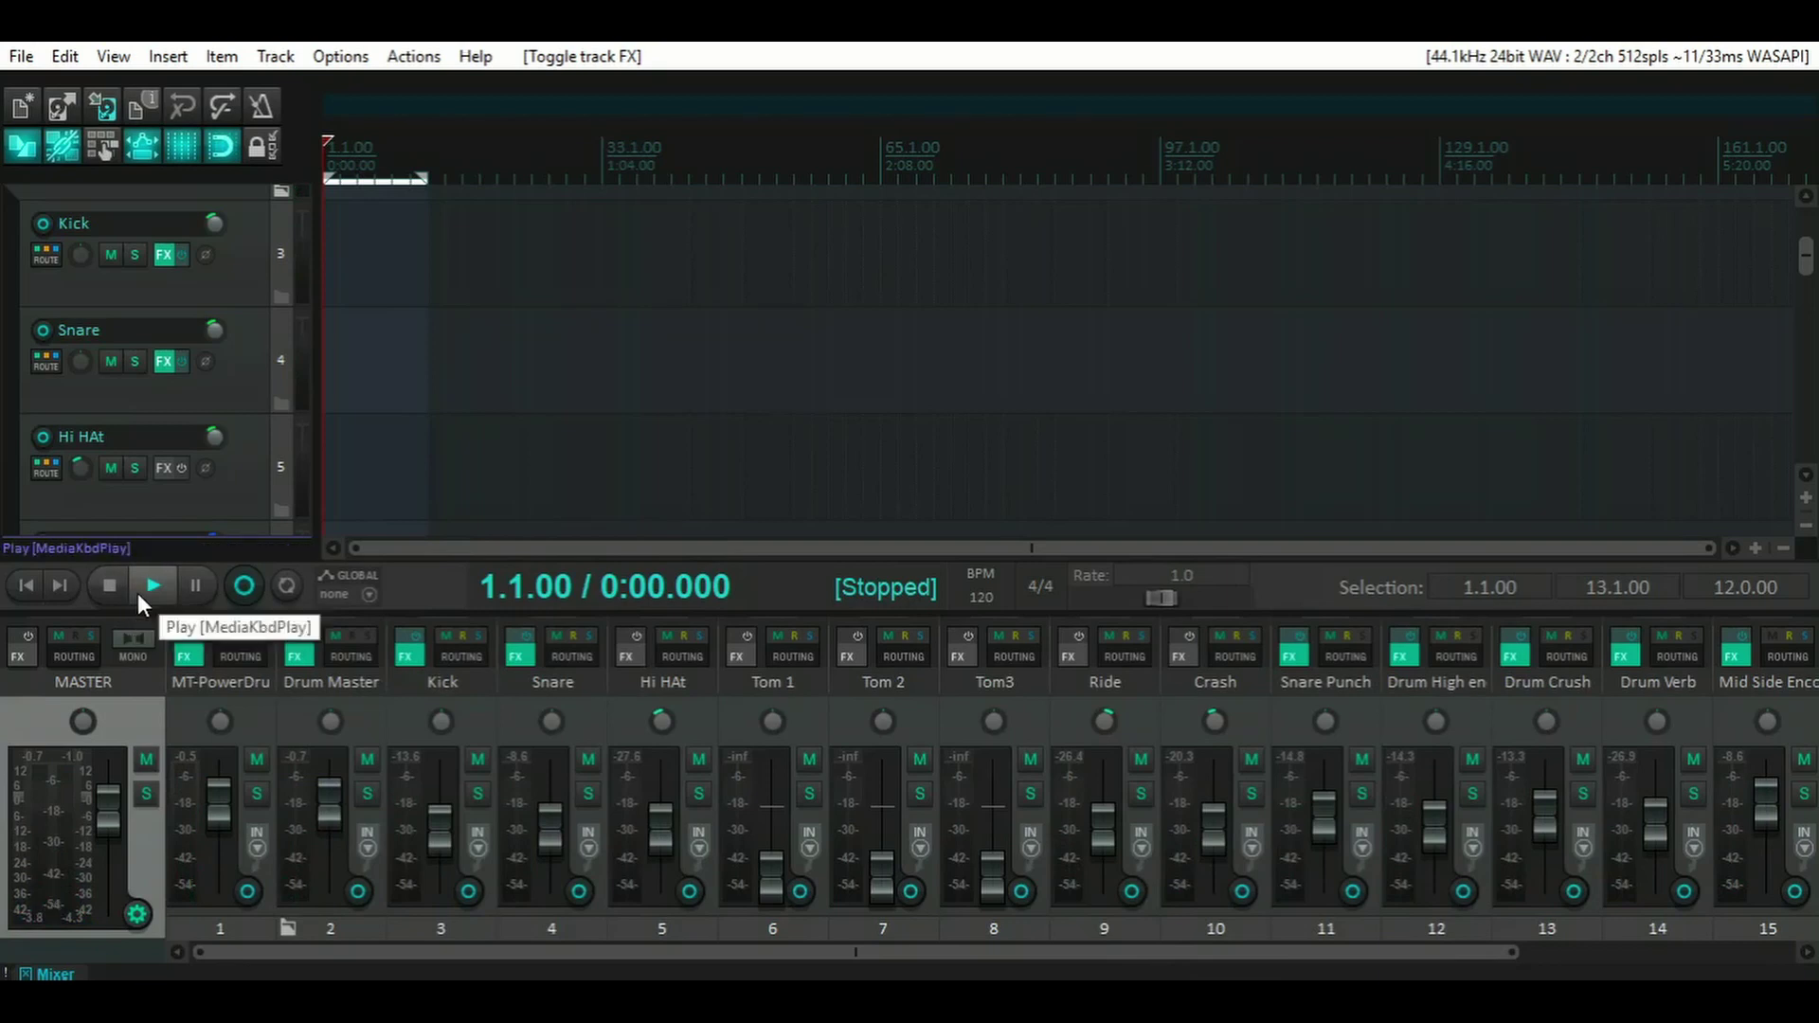
left_click(139, 593)
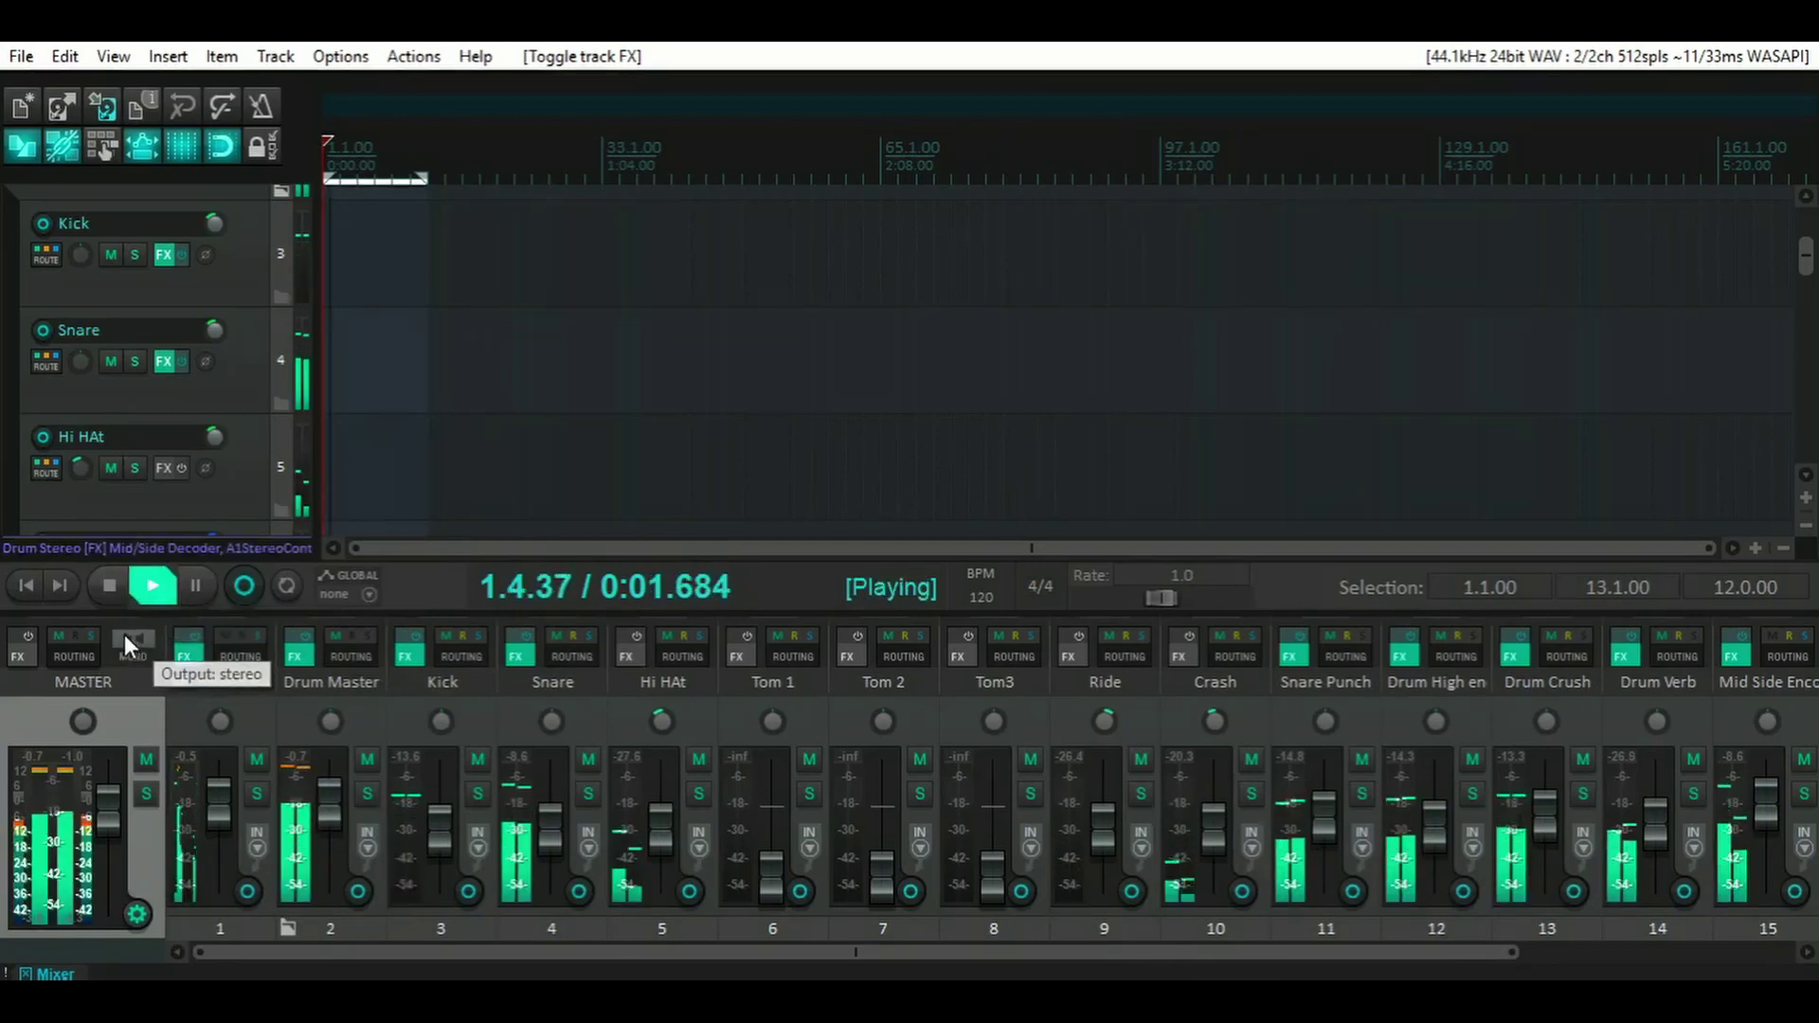
left_click(108, 588)
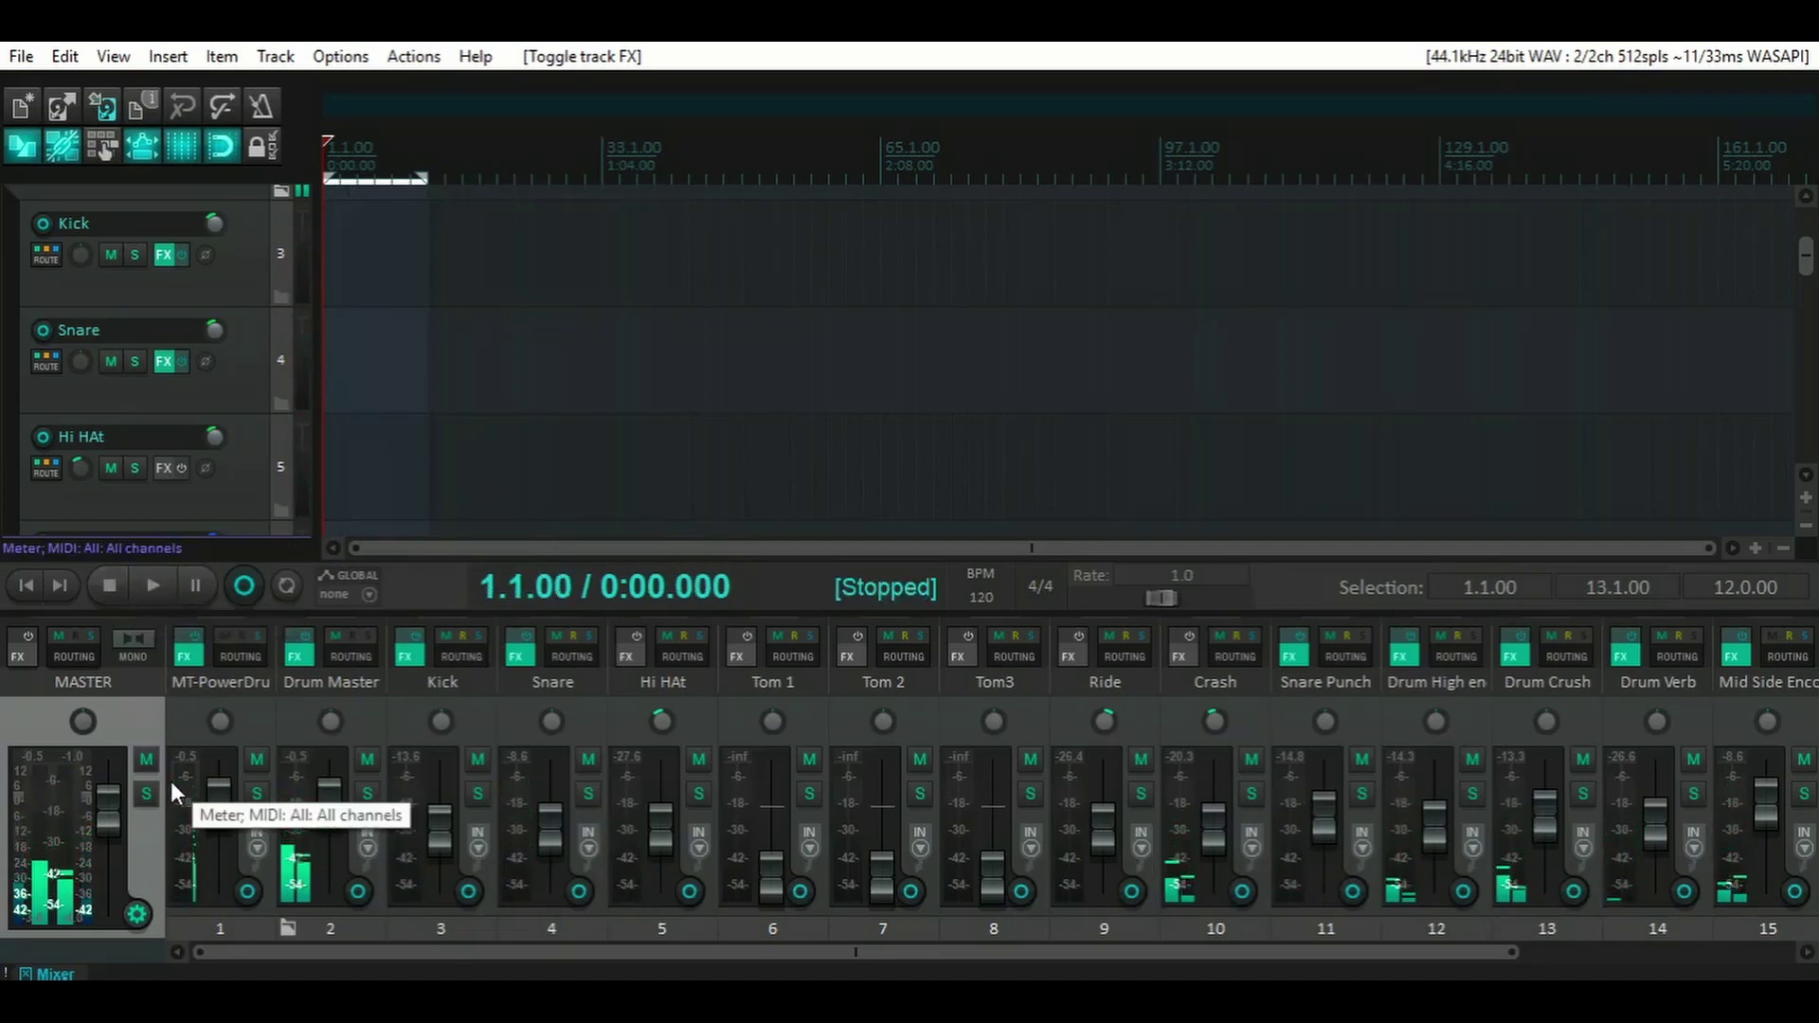
left_click_drag(390, 942, 758, 947)
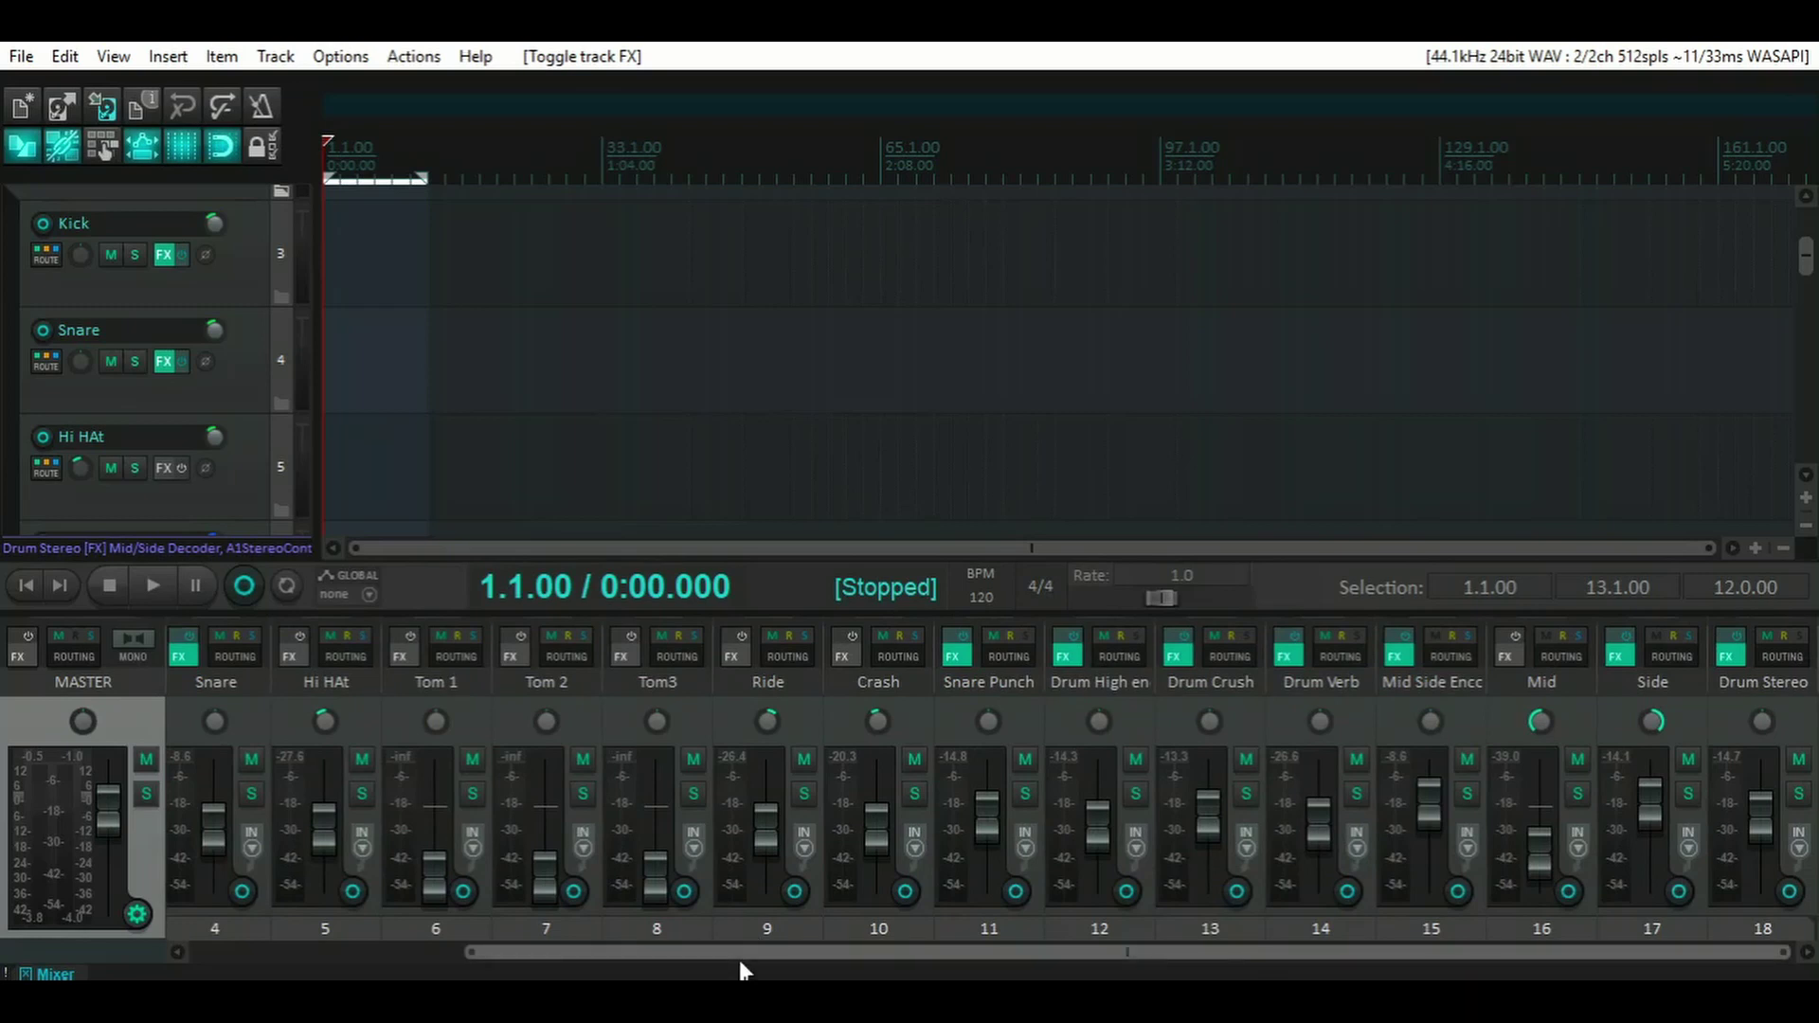
mouse_move(759, 953)
left_mouse_down()
mouse_move(499, 963)
mouse_move(776, 957)
left_mouse_up()
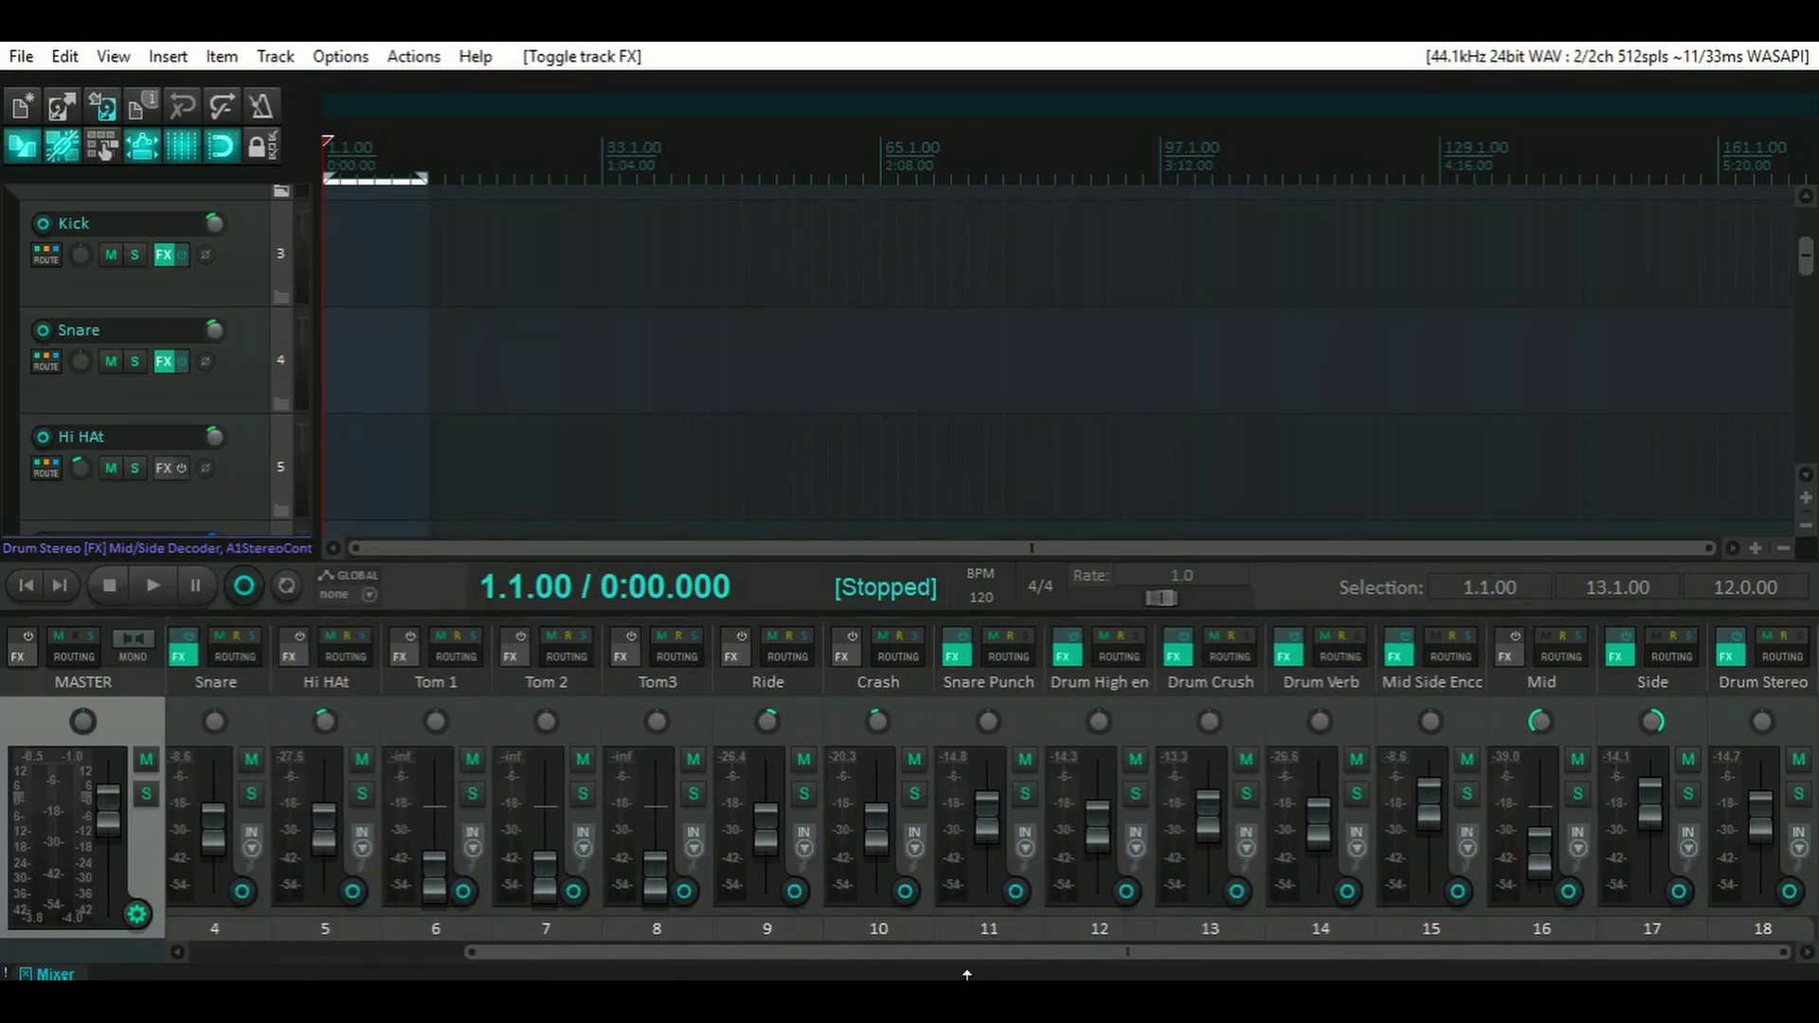
mouse_move(929, 953)
left_mouse_down()
mouse_move(624, 974)
mouse_move(869, 963)
mouse_move(627, 959)
mouse_move(898, 957)
left_mouse_up()
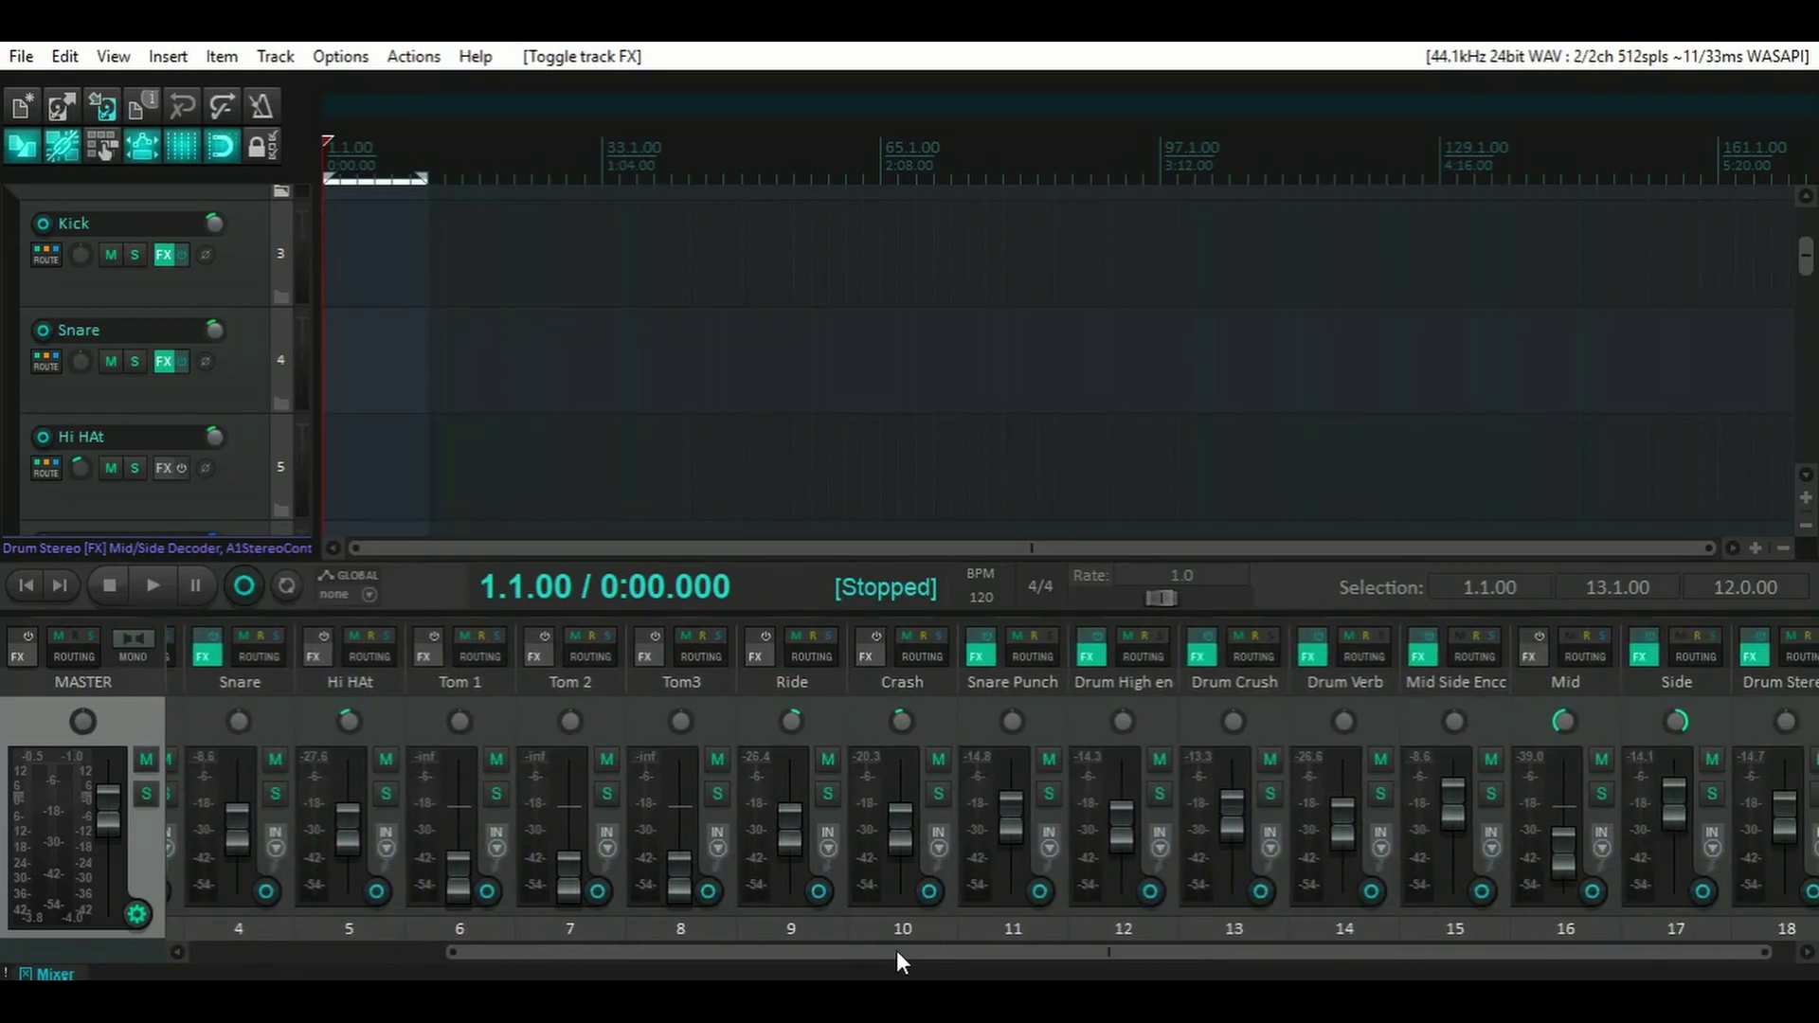
mouse_move(896, 951)
left_mouse_down()
mouse_move(640, 952)
mouse_move(941, 966)
mouse_move(691, 957)
mouse_move(919, 953)
left_mouse_up()
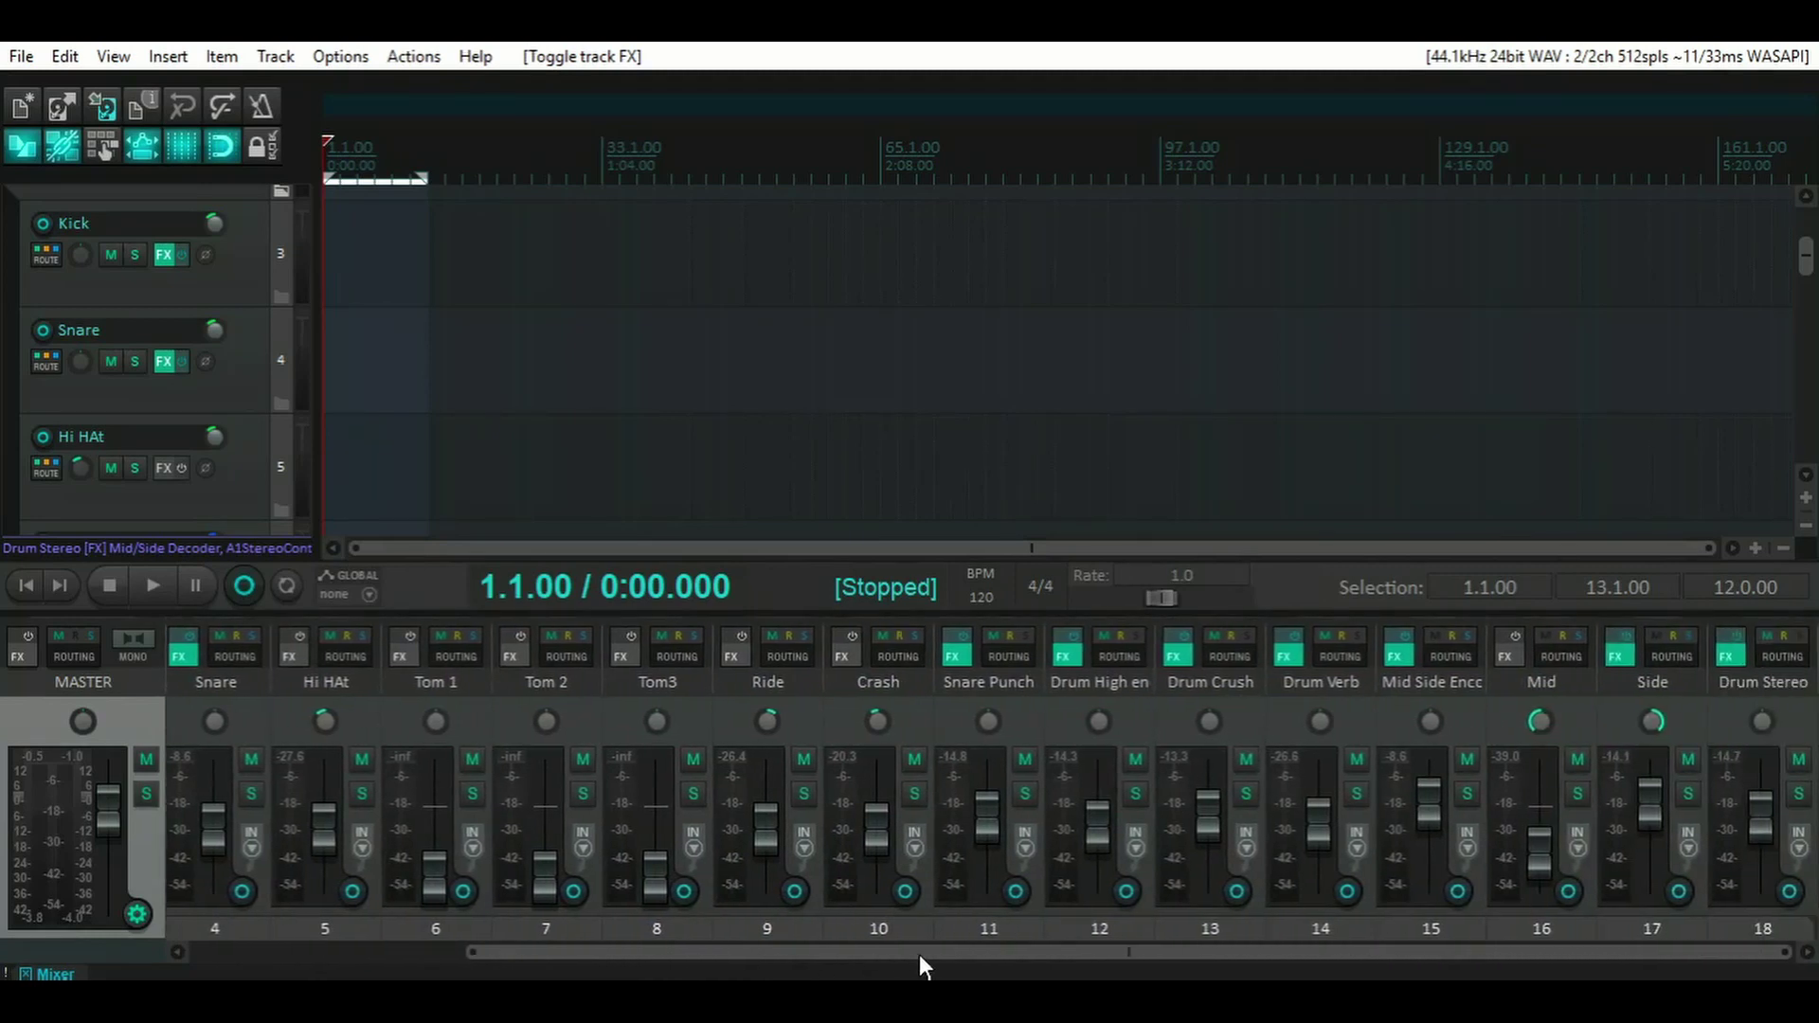
left_click_drag(1031, 968, 793, 971)
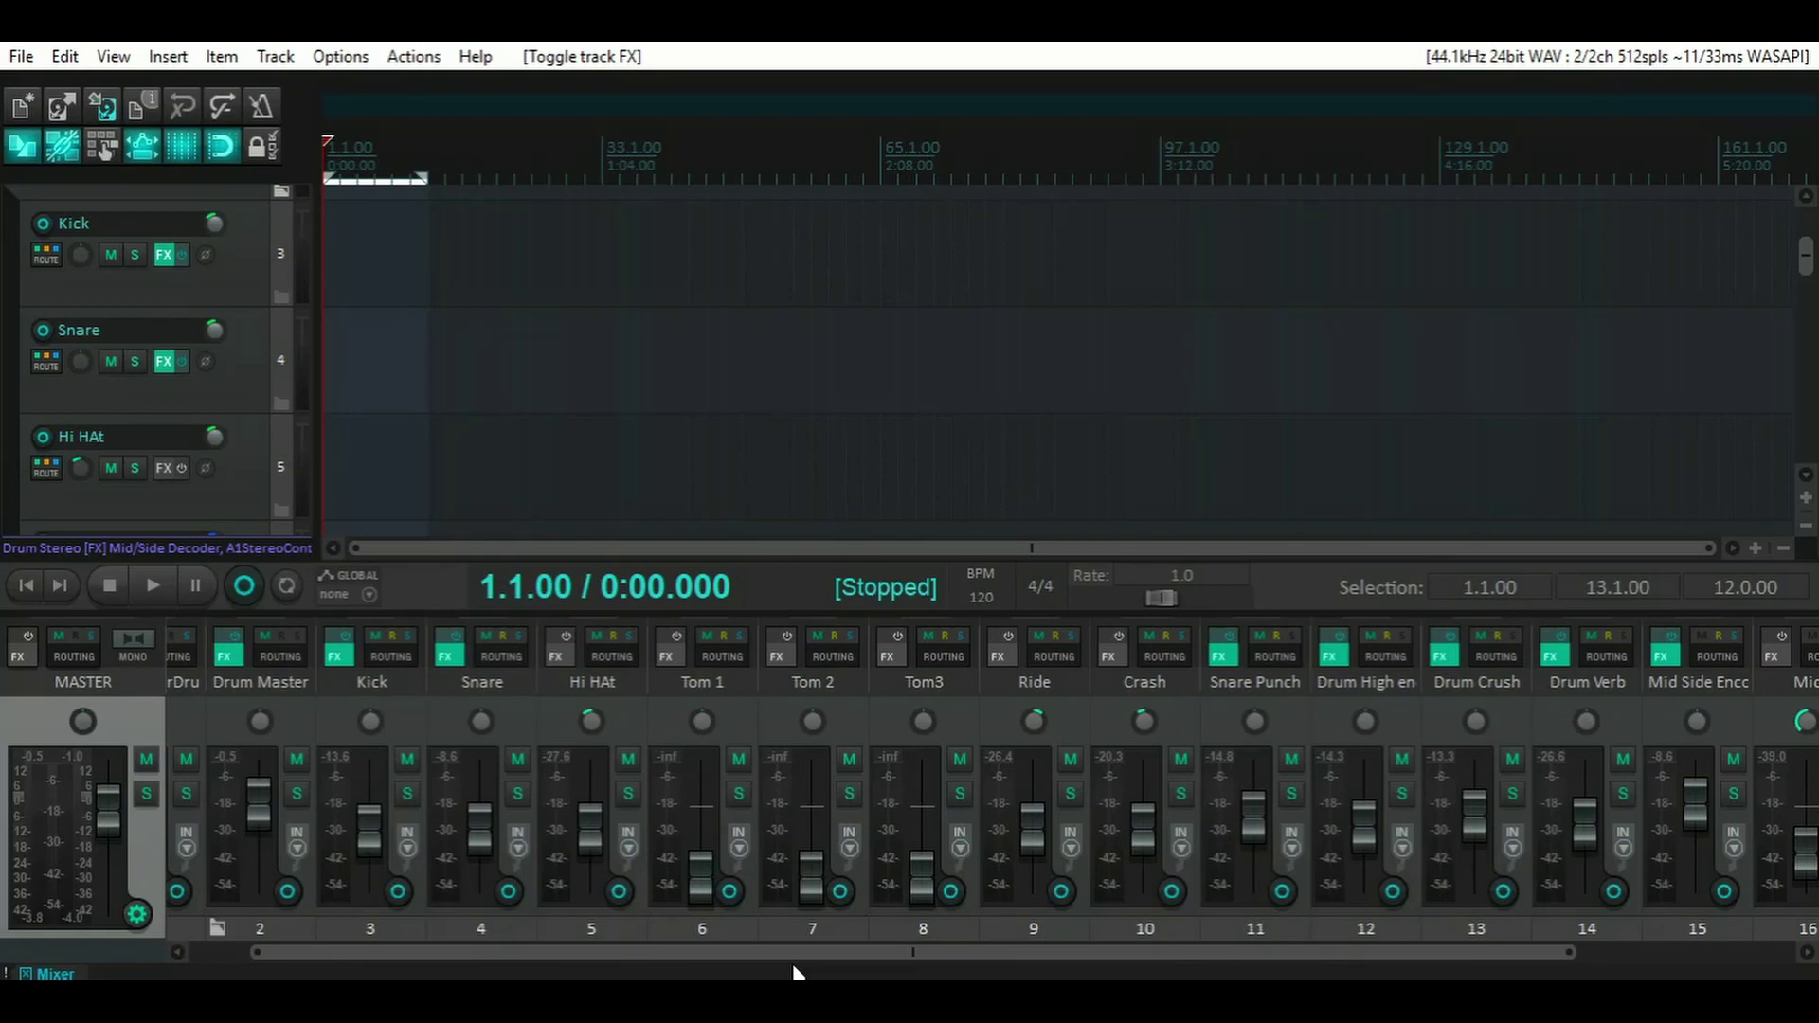
left_click_drag(796, 973, 966, 970)
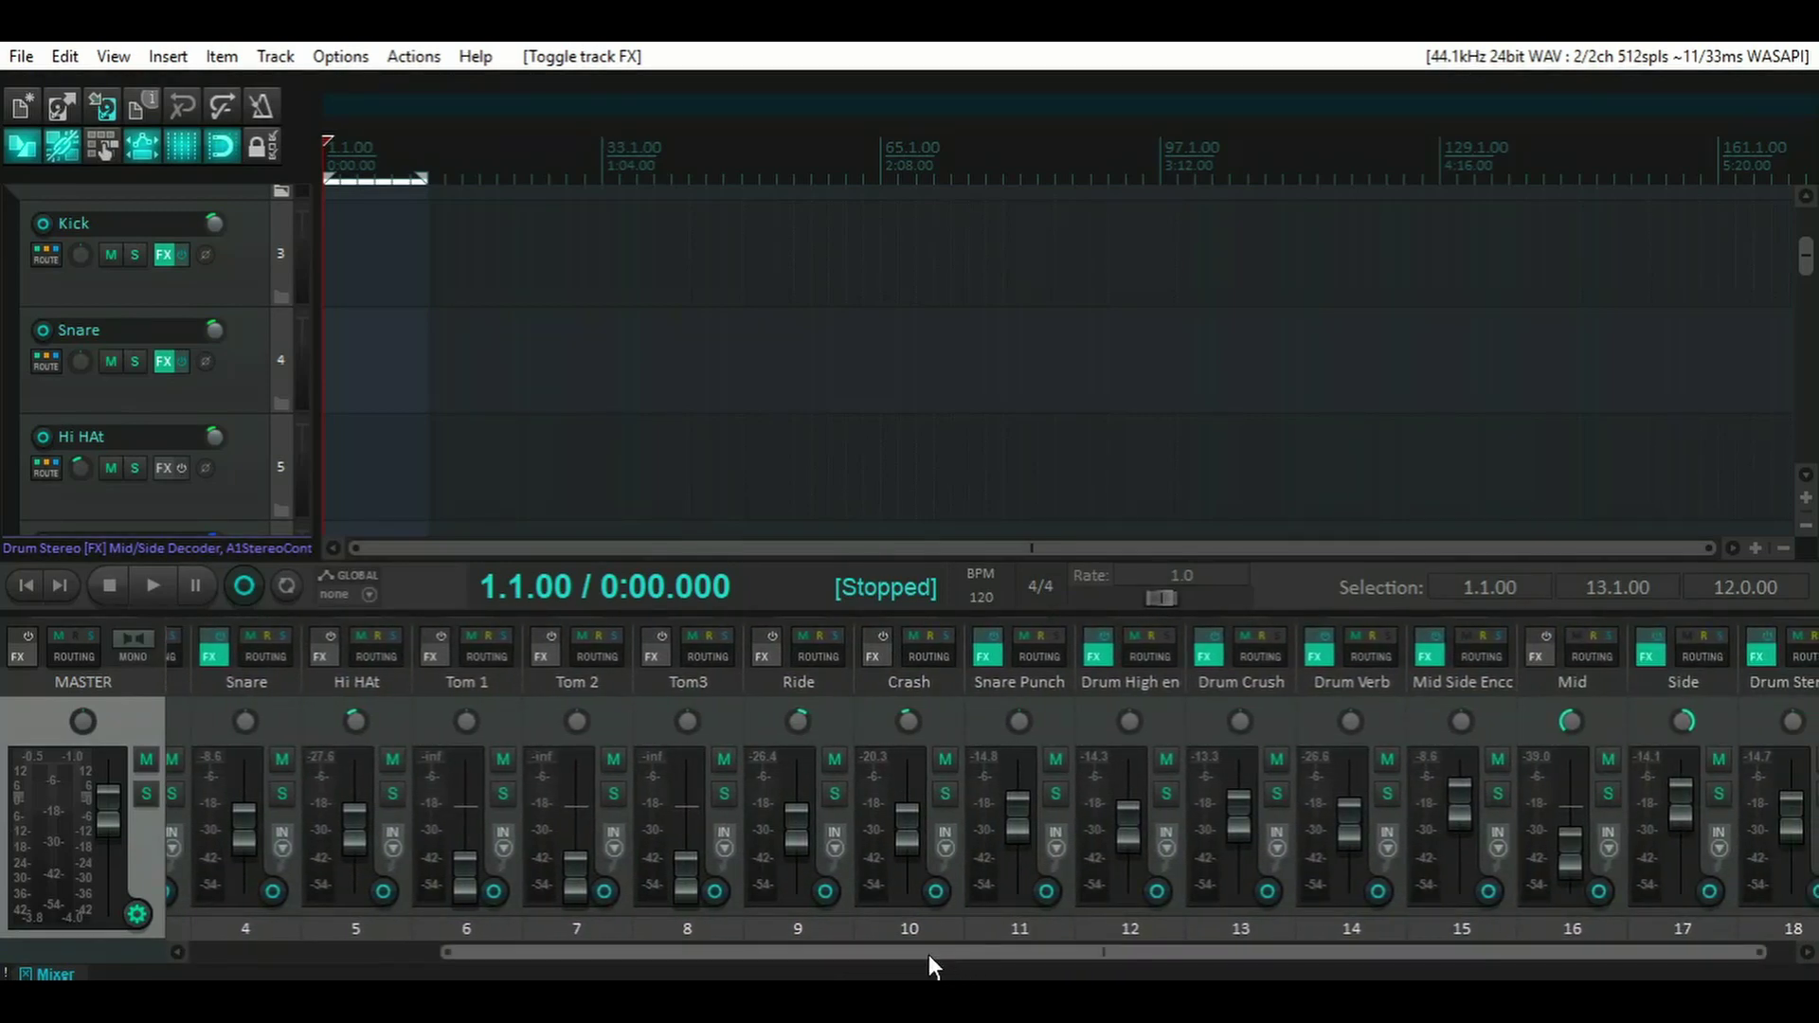
left_click_drag(928, 953, 606, 959)
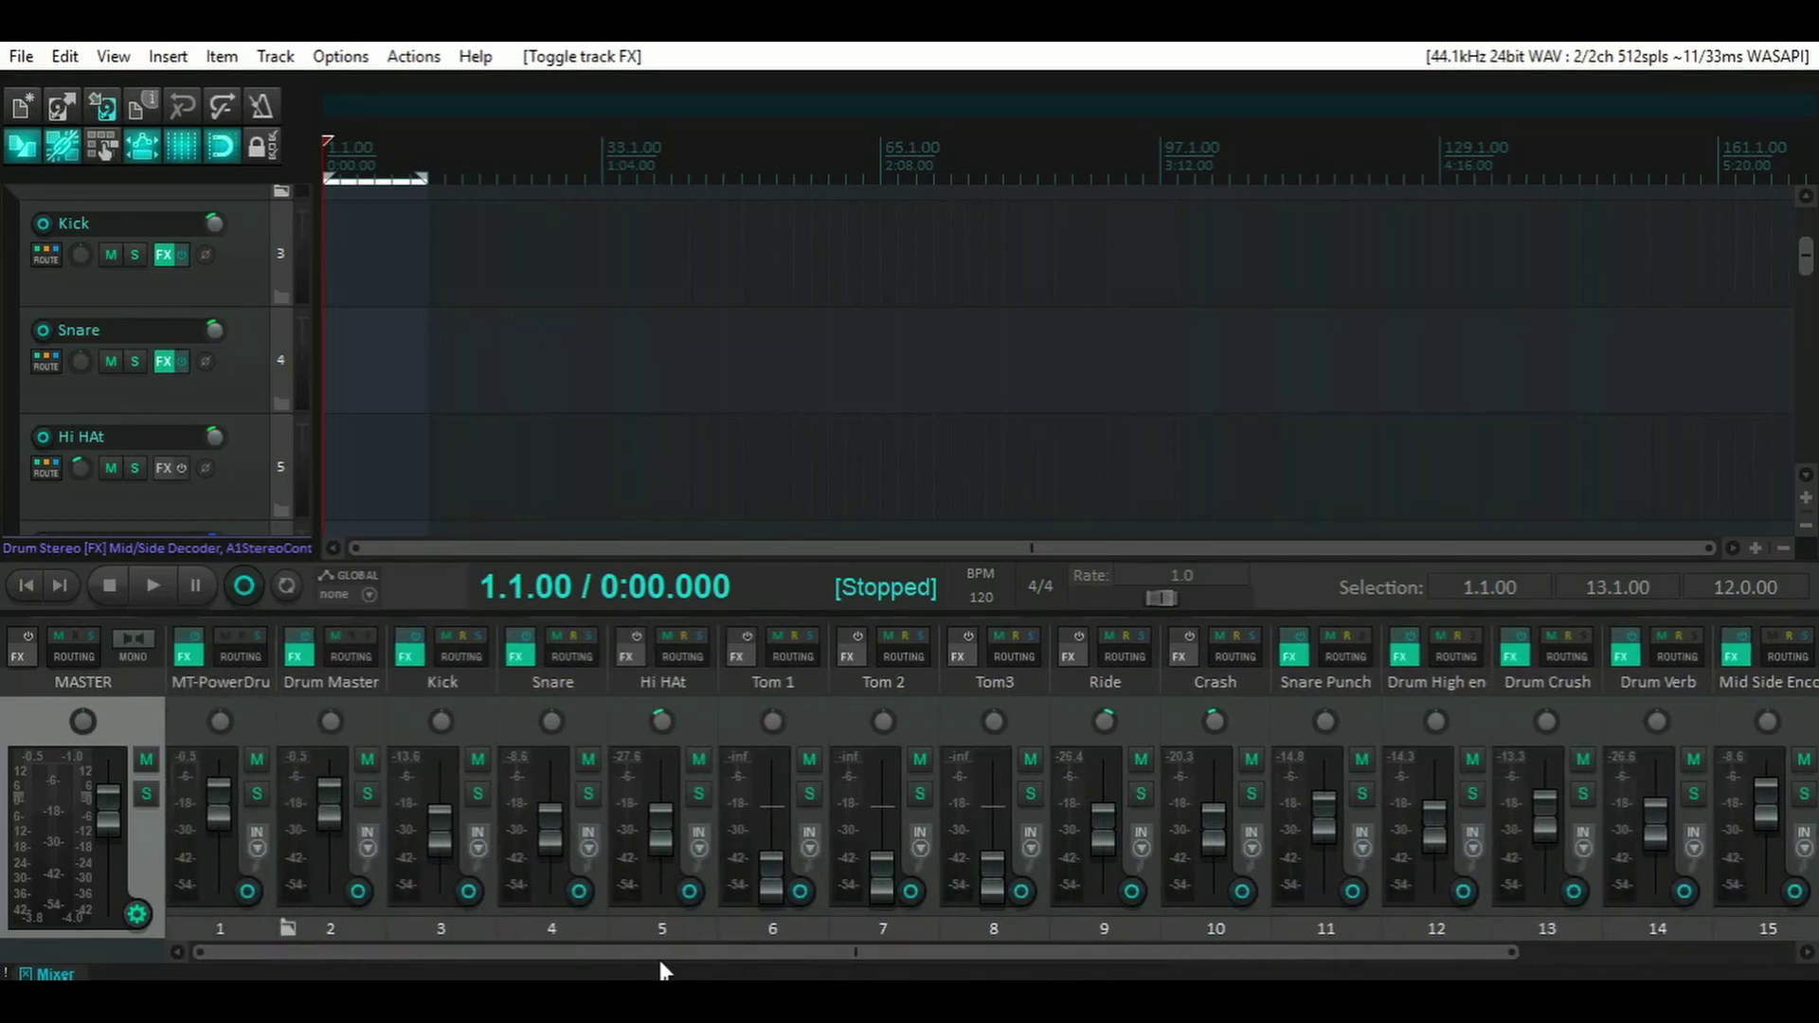
left_click_drag(703, 955, 911, 974)
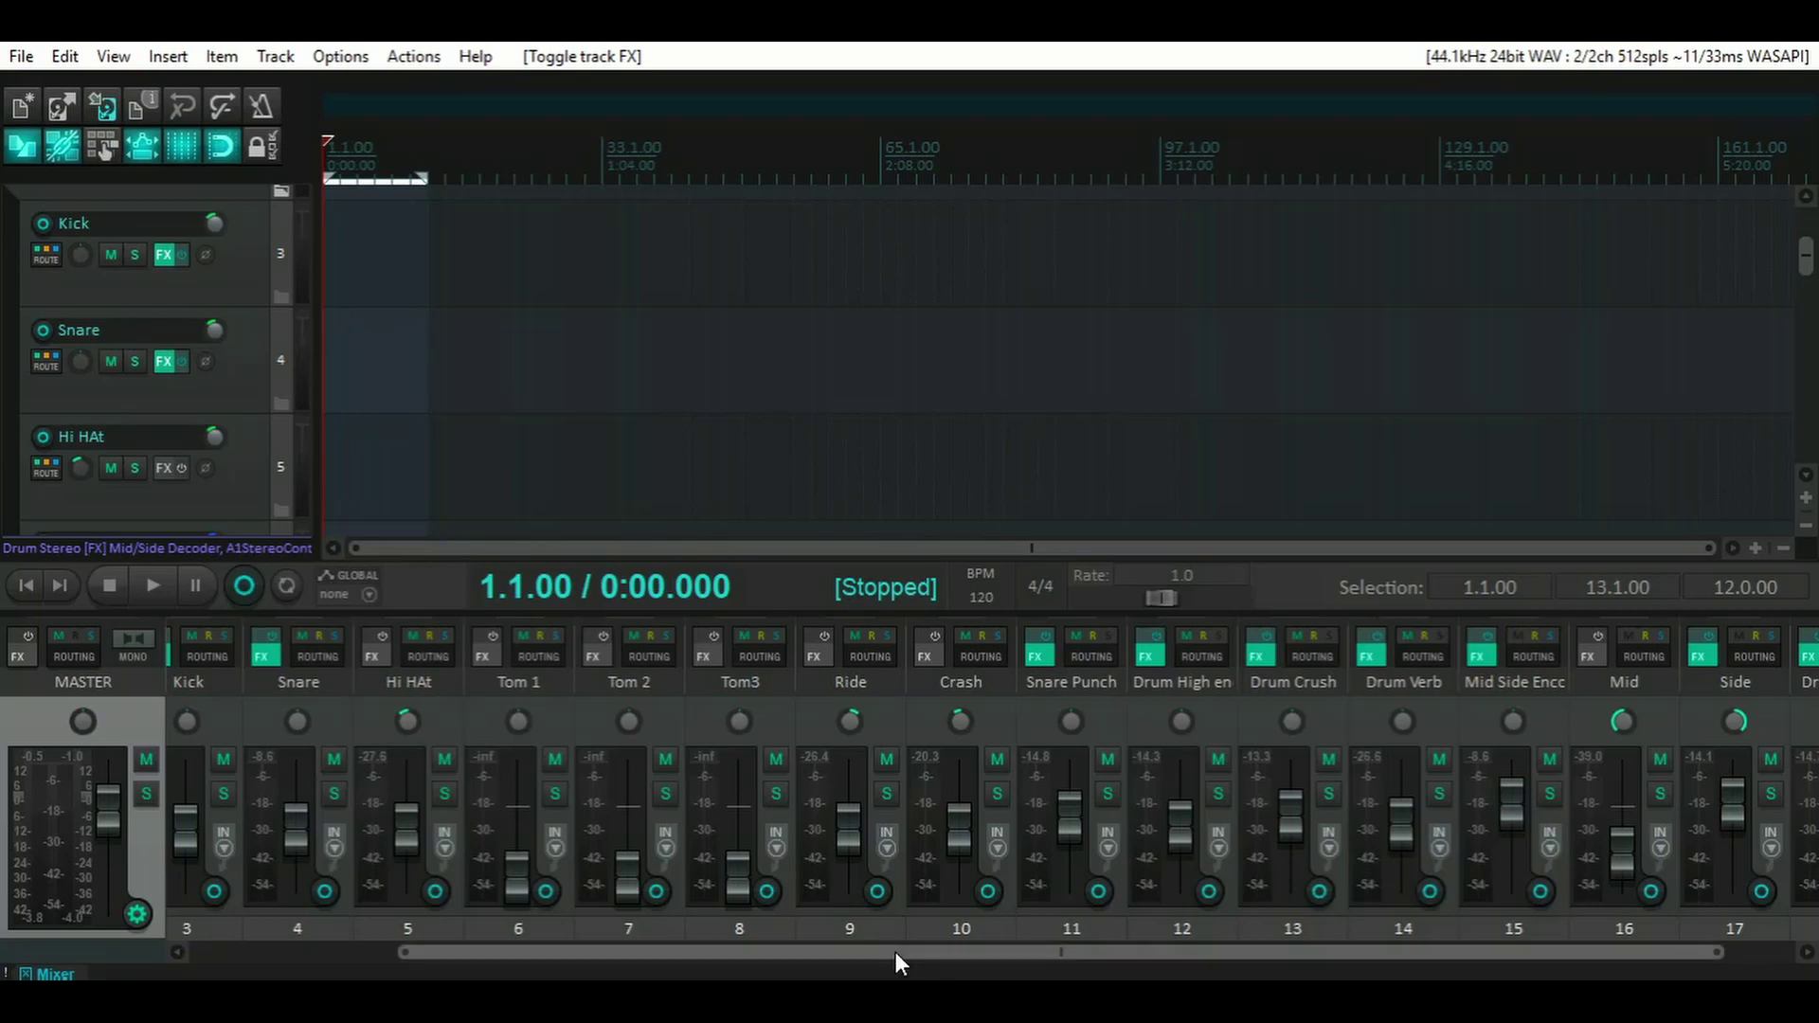
left_click_drag(895, 952, 854, 957)
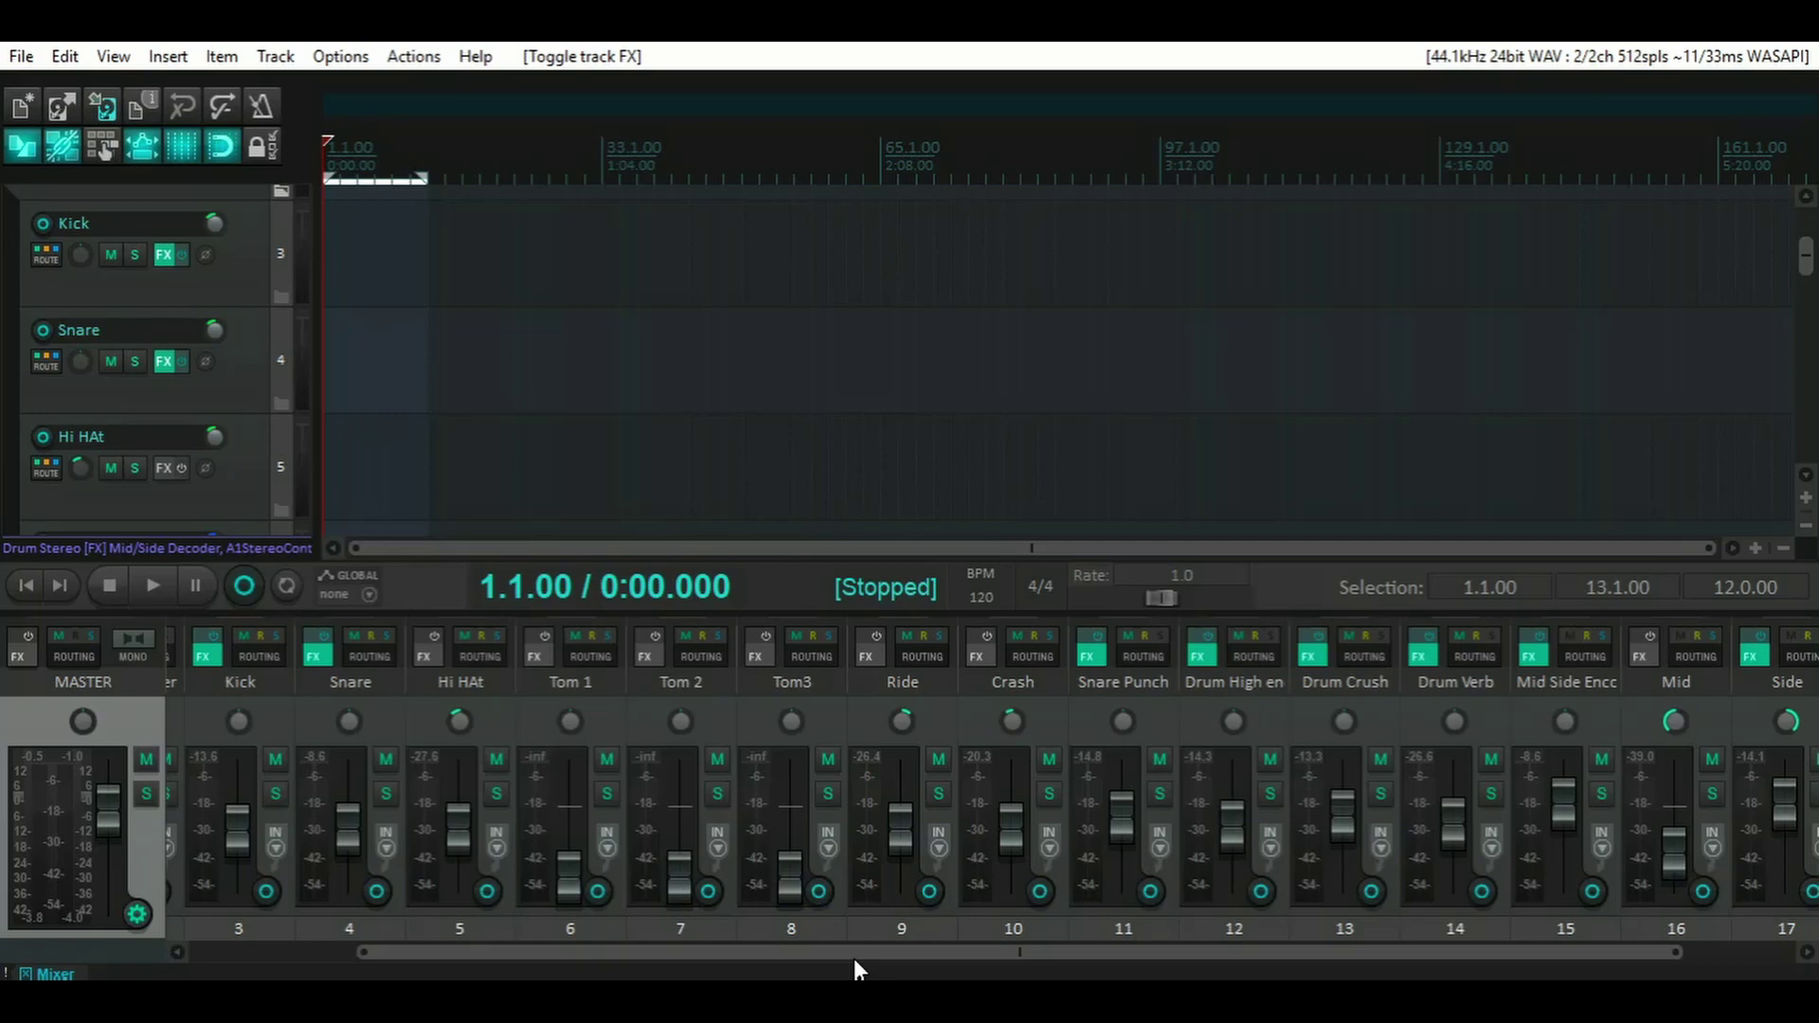
left_click_drag(854, 959, 677, 977)
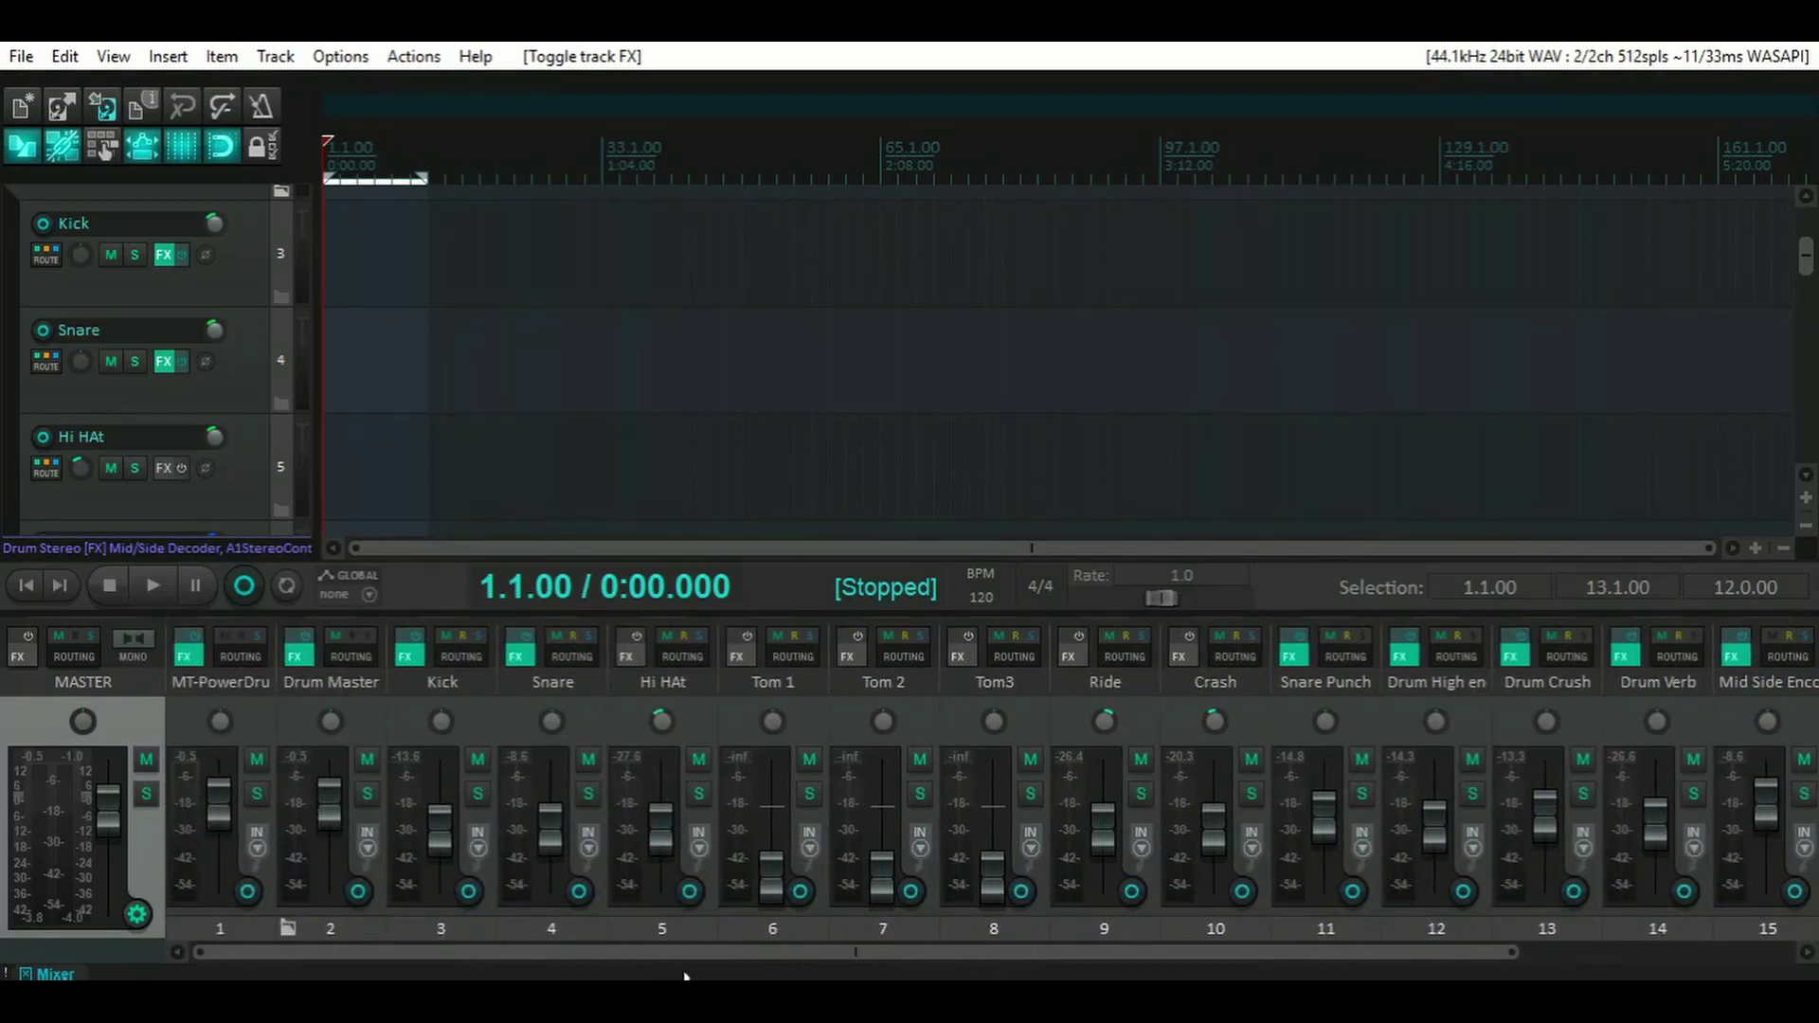
mouse_move(685, 976)
left_mouse_down()
mouse_move(970, 974)
mouse_move(680, 973)
left_mouse_up()
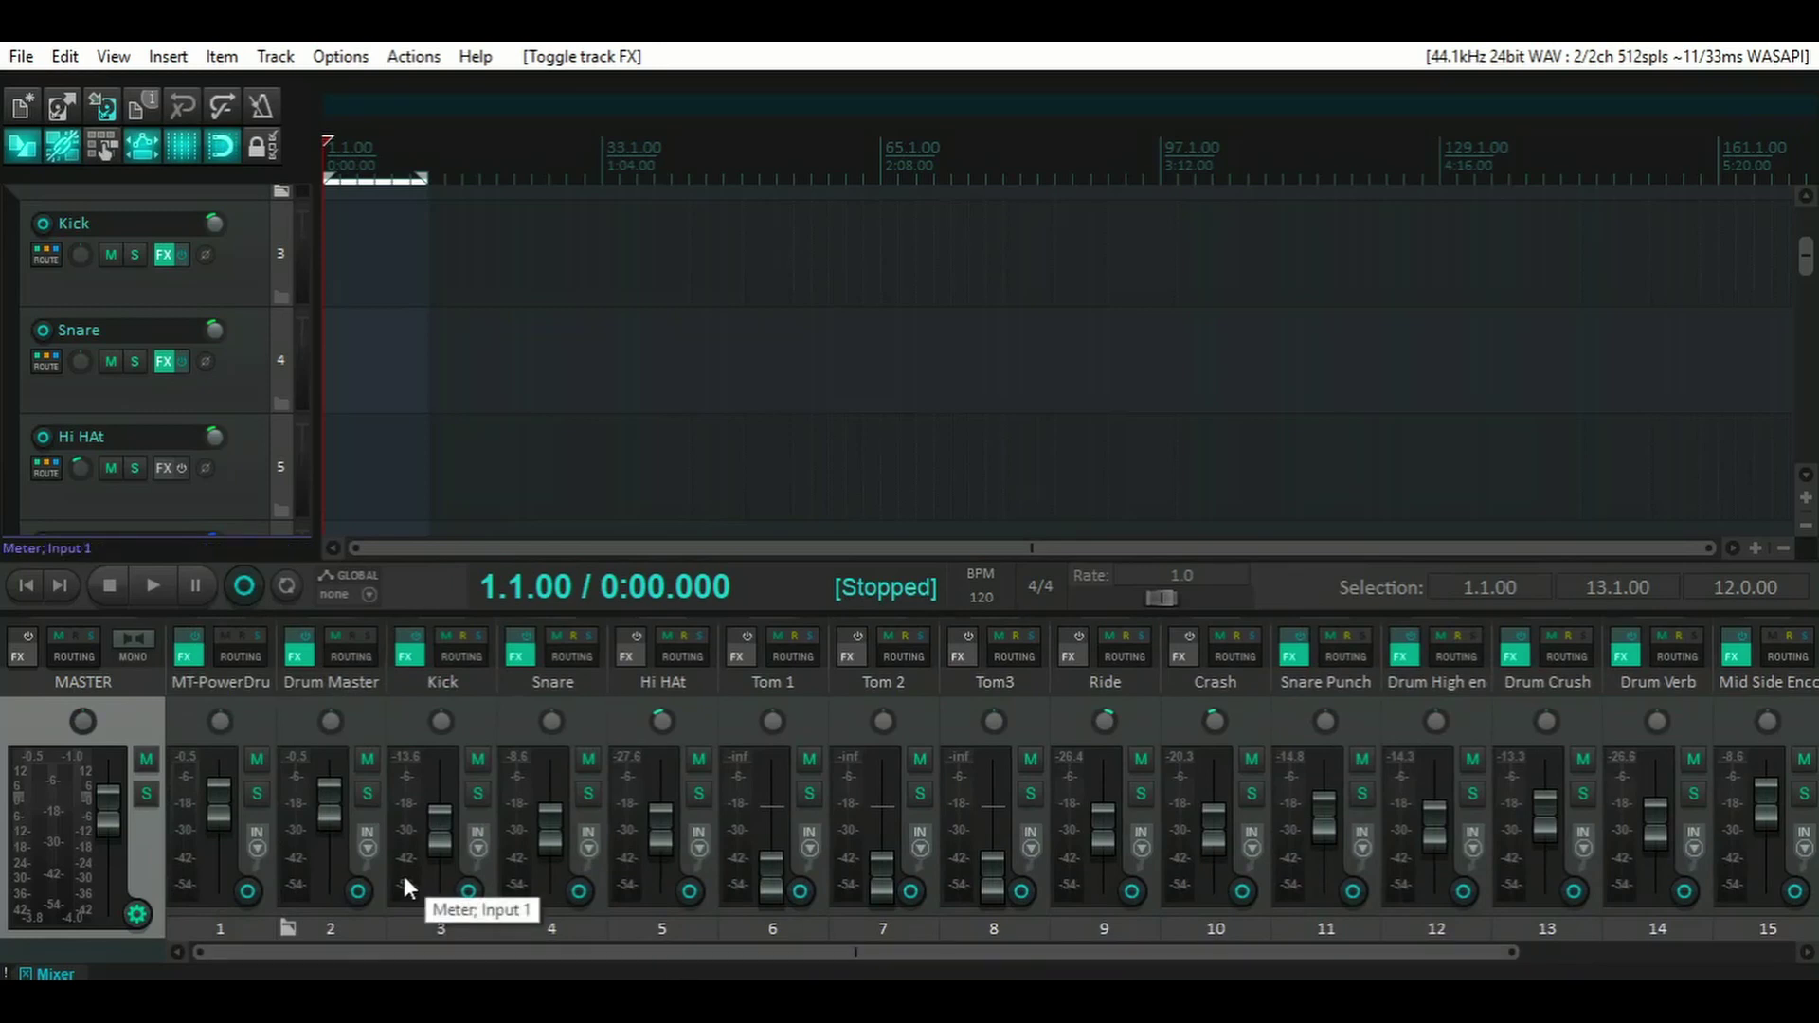
left_click_drag(624, 953, 561, 915)
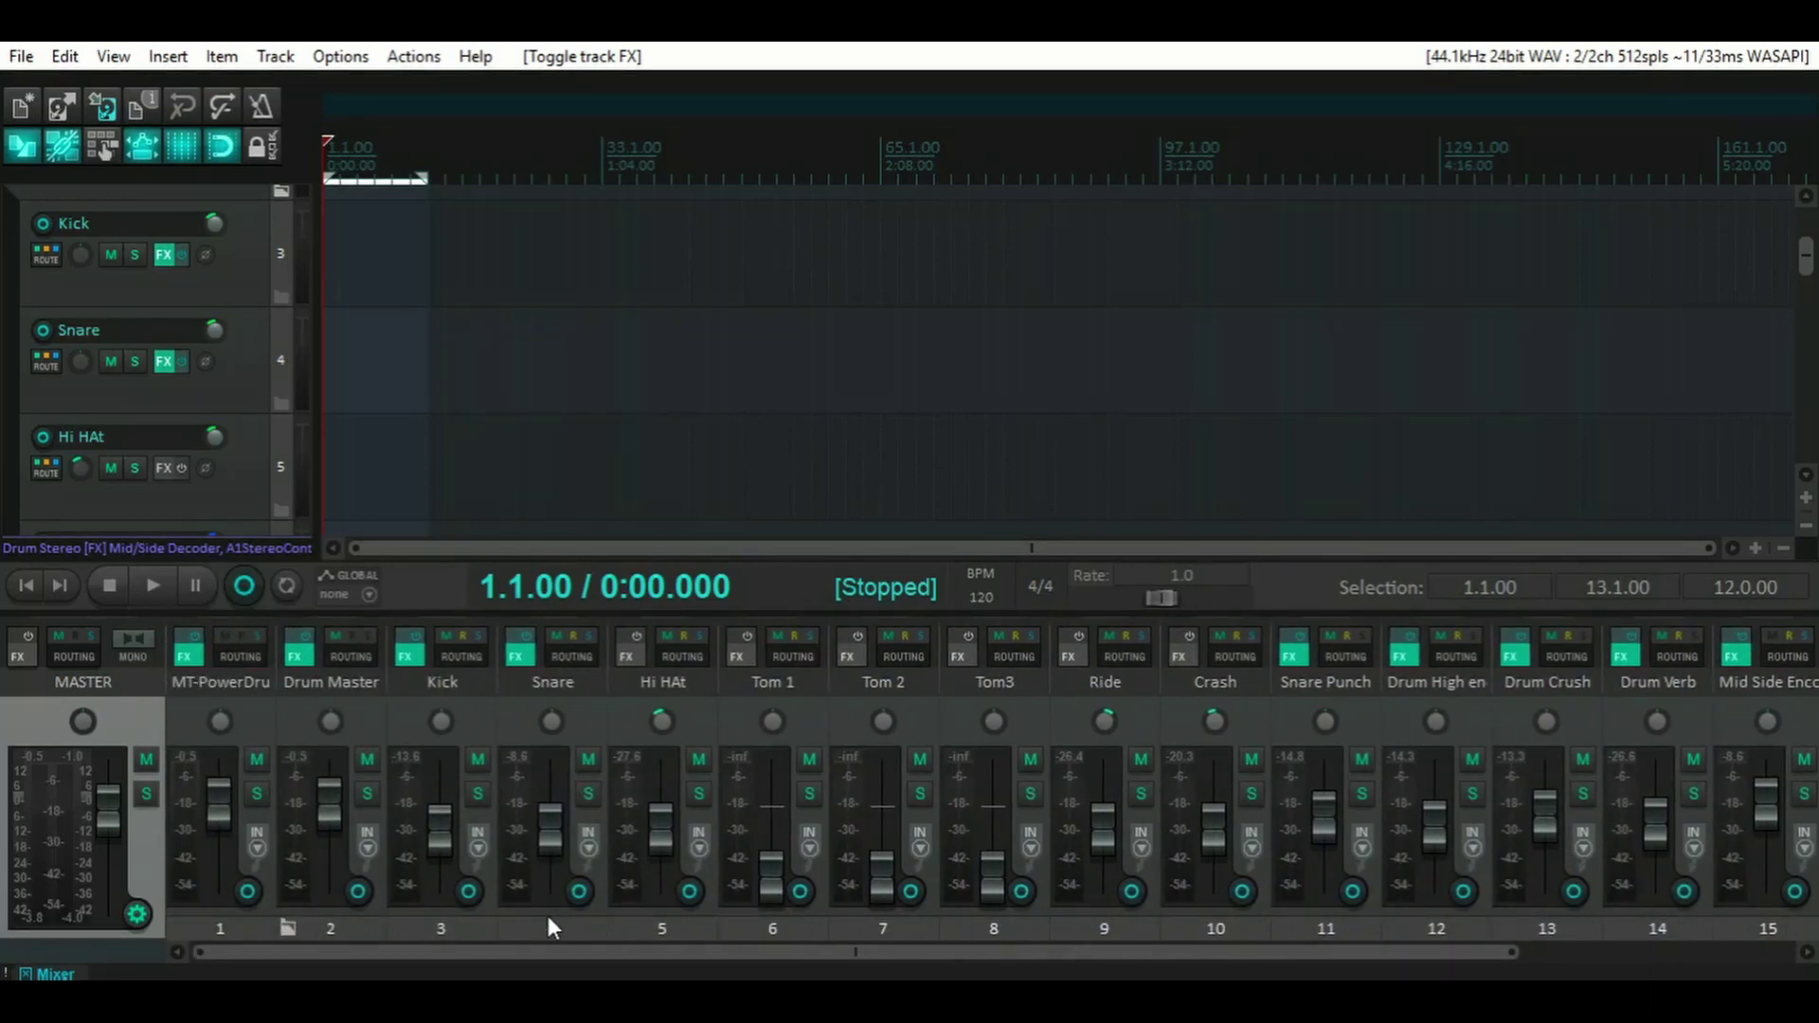
mouse_move(317, 951)
left_mouse_down()
mouse_move(479, 957)
mouse_move(303, 965)
left_mouse_up()
left_click_drag(301, 955, 417, 950)
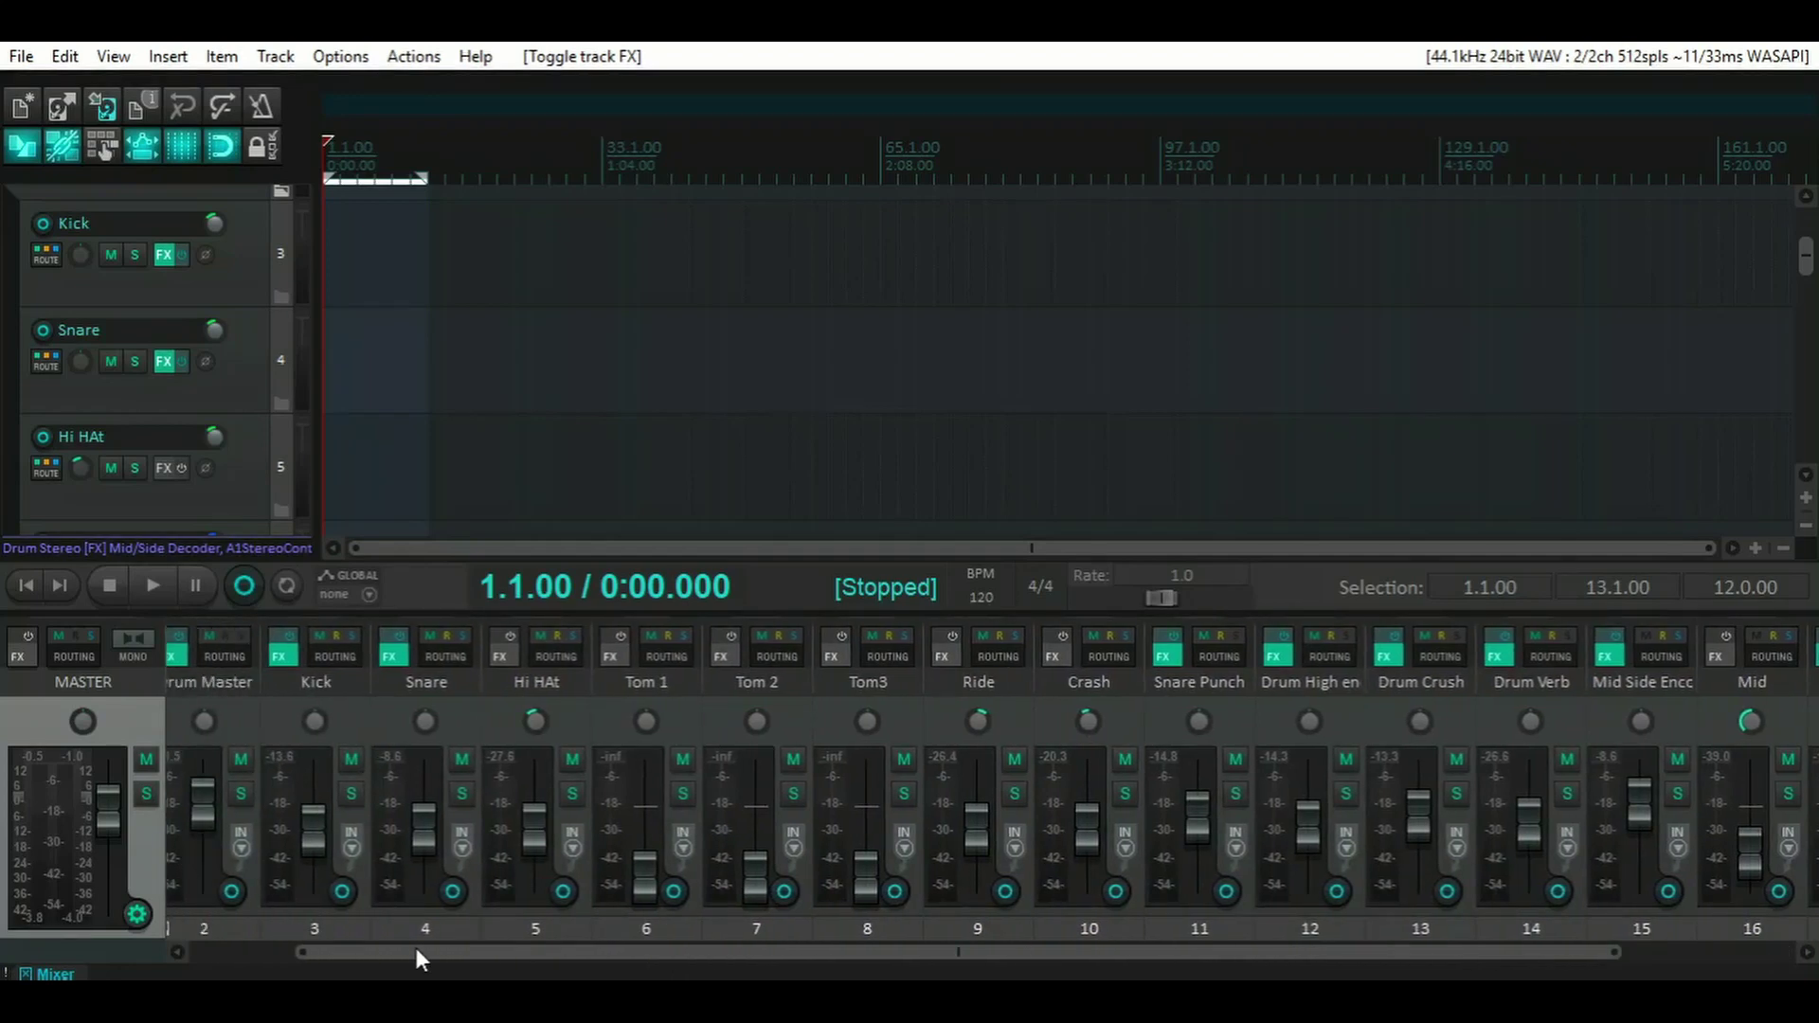
left_click_drag(417, 948, 271, 969)
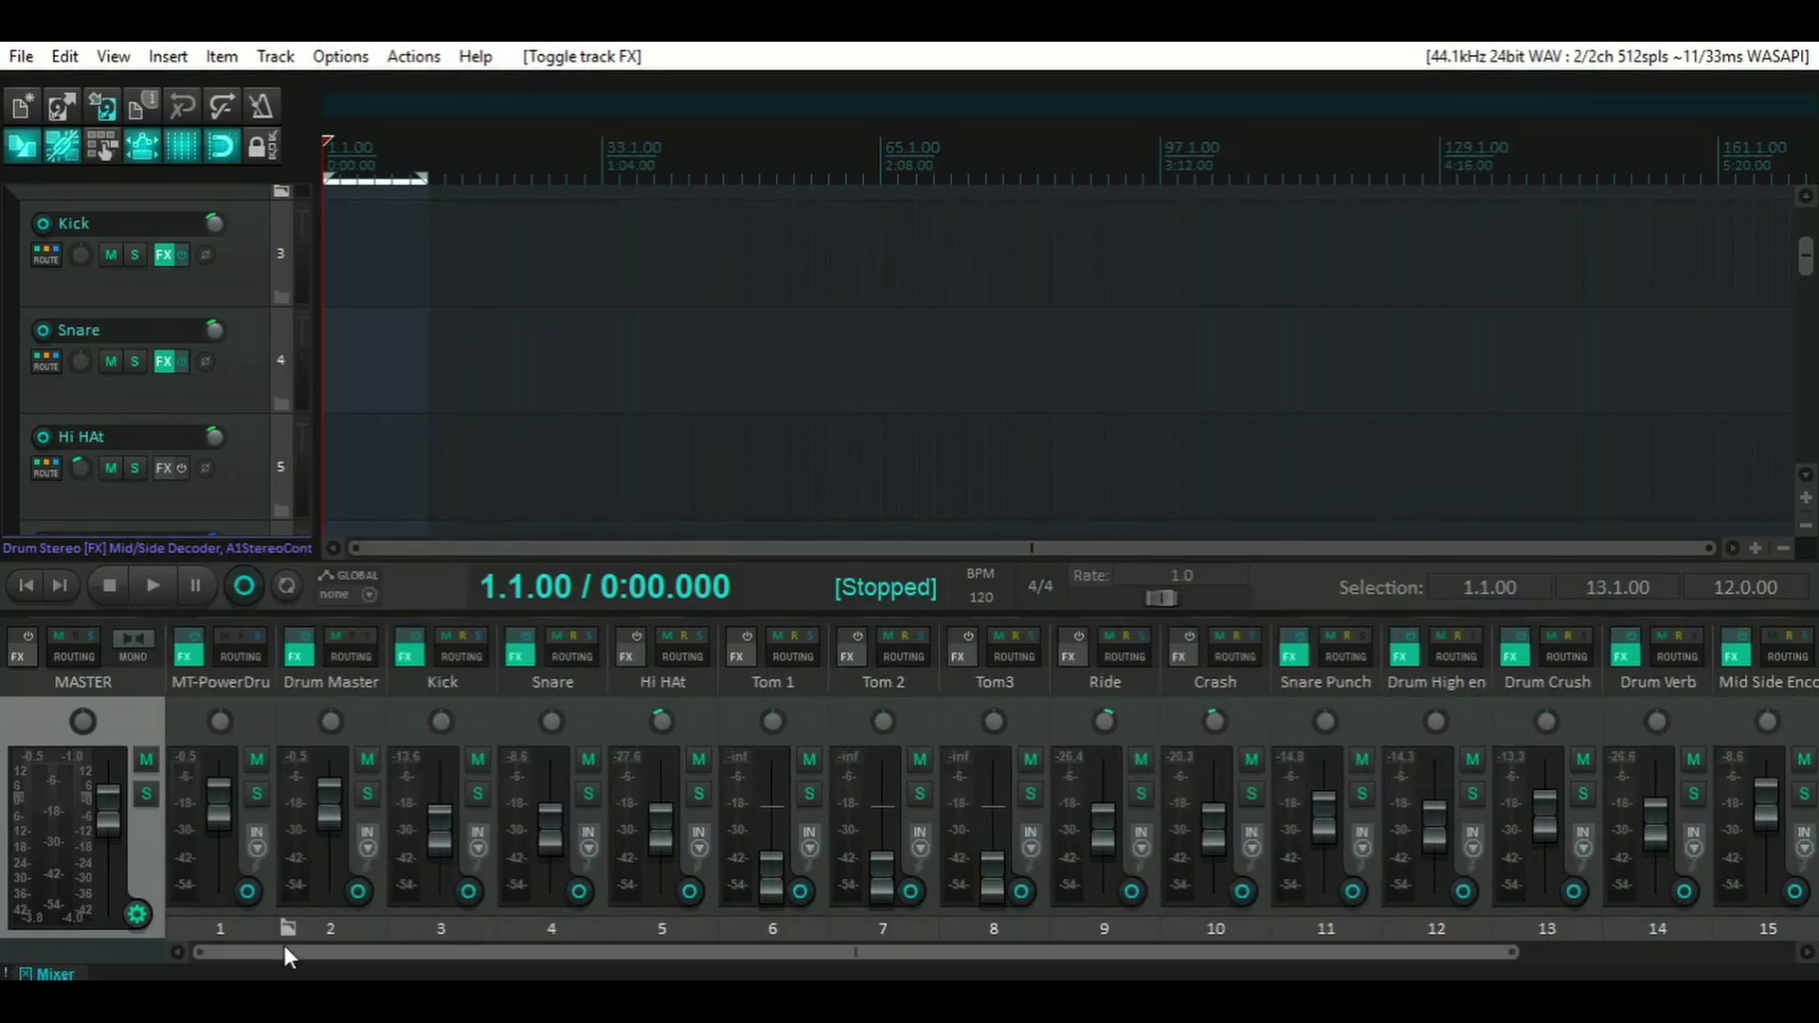